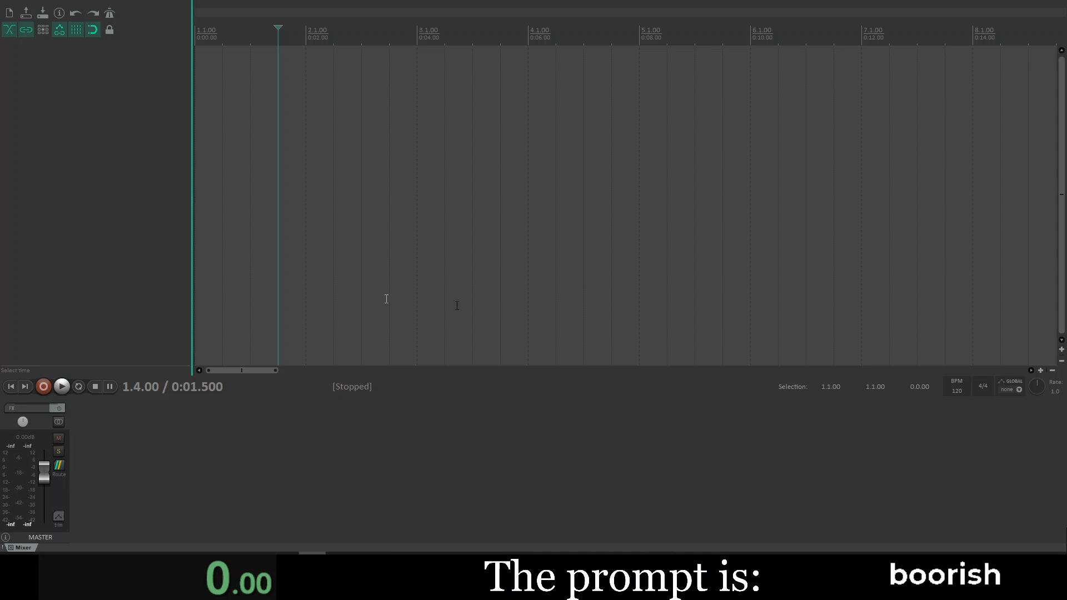
left_click_drag(280, 278, 271, 256)
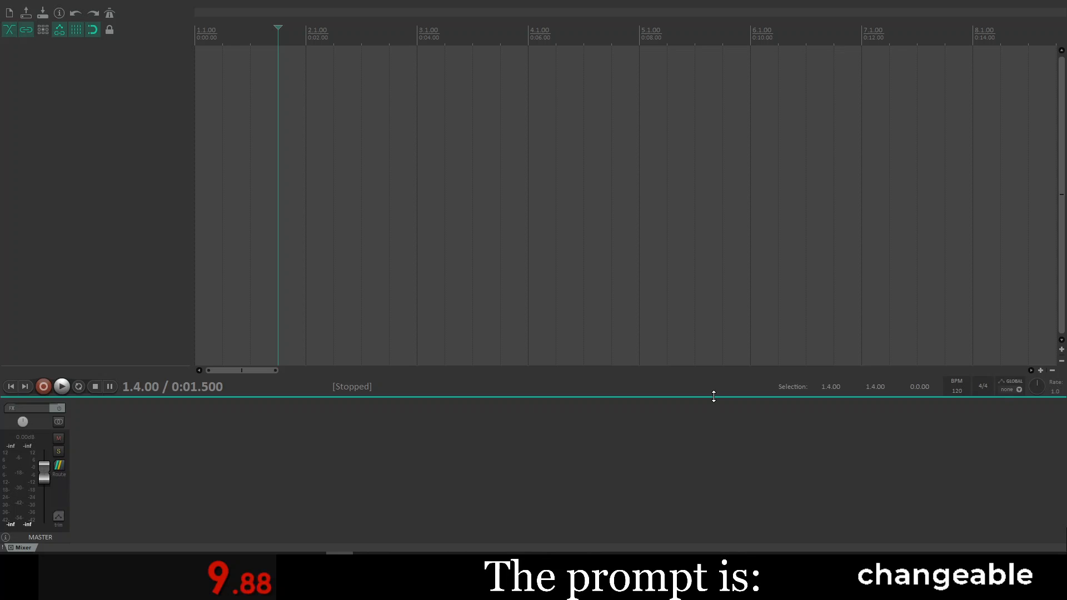
Step: Set the project tempo to 150 BPM and the time signature to 3/4
double_click(957, 390)
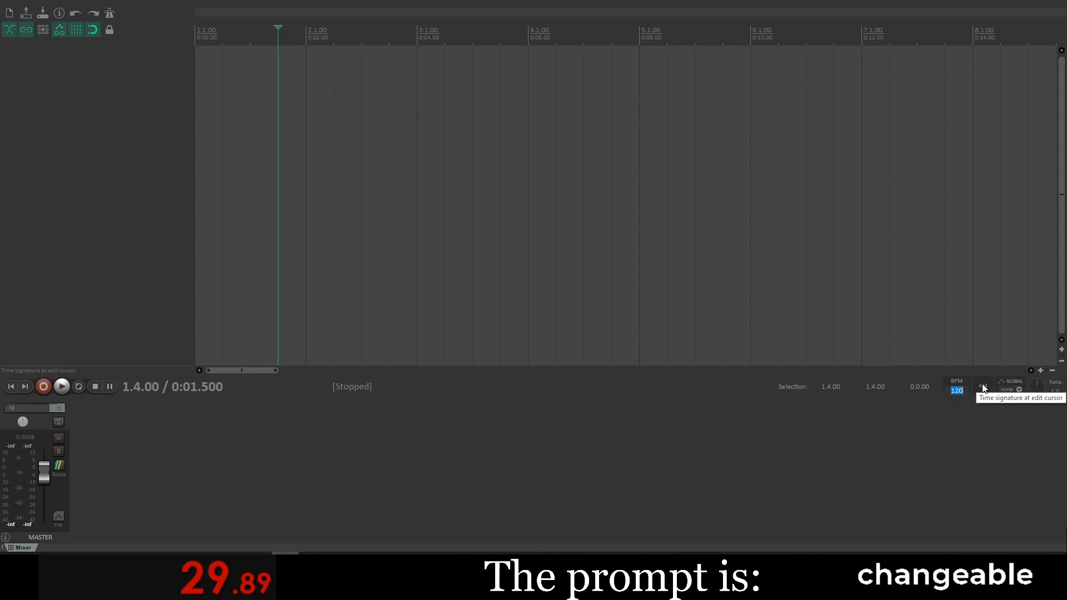
type("150")
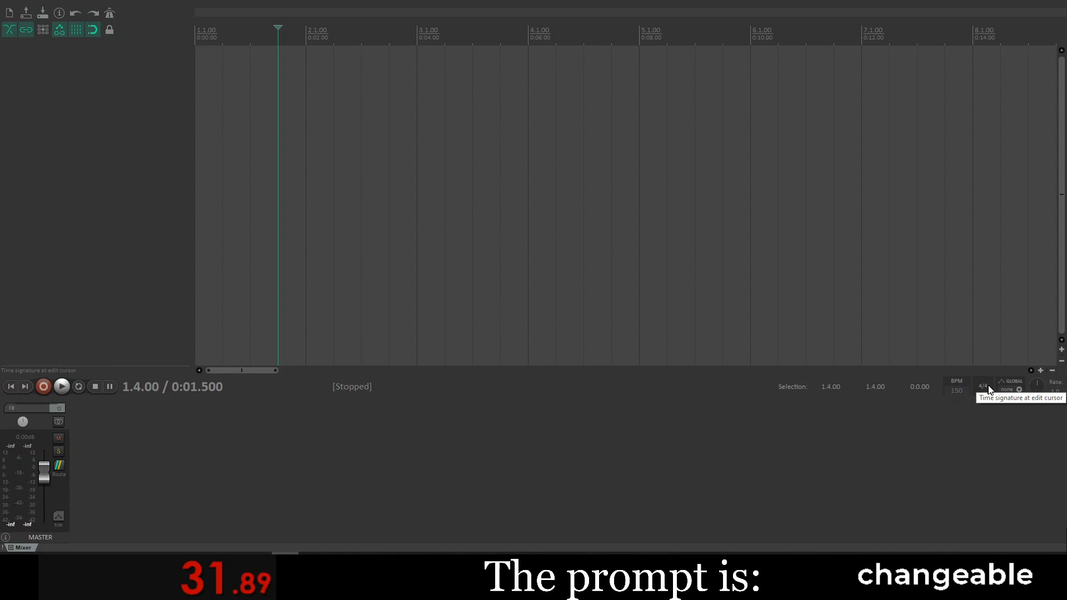
left_click(988, 387)
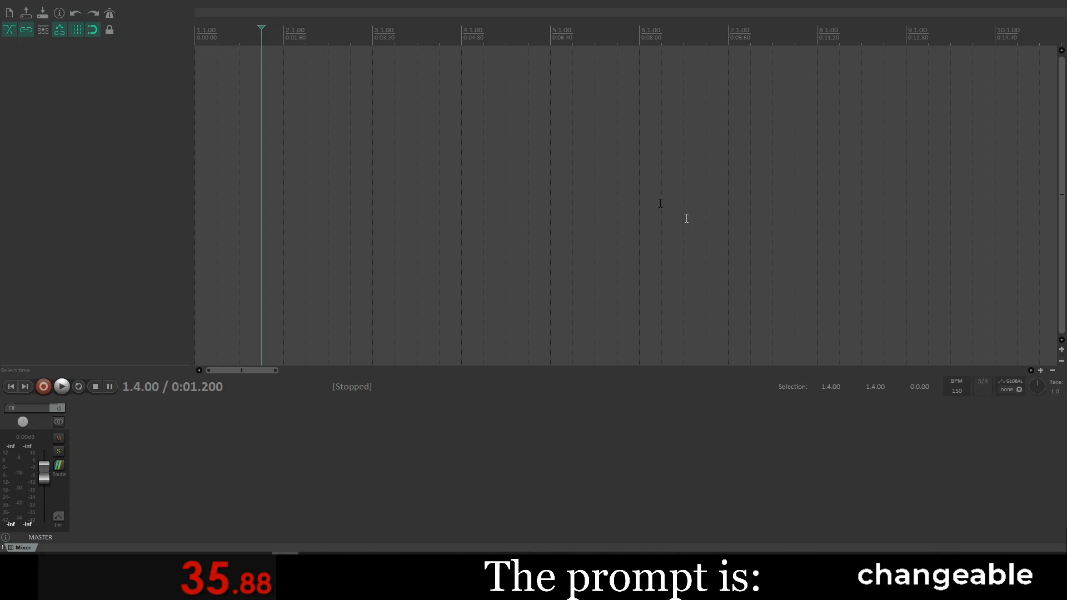
Step: Place the edit cursor at the very start of the timeline
left_click(239, 119)
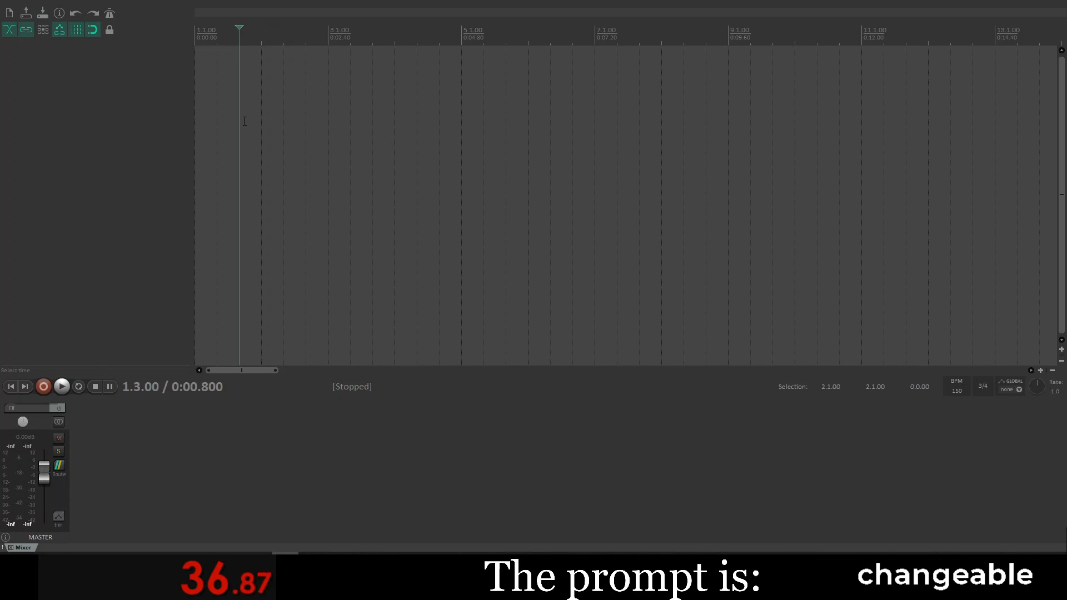
left_click(212, 113)
left_click(201, 112)
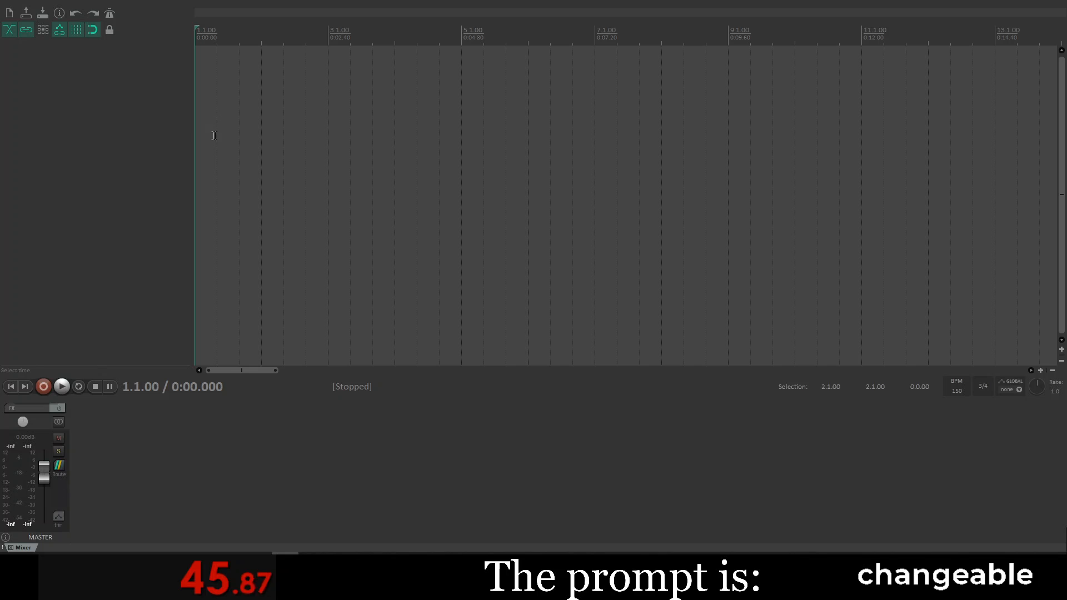
Step: Insert the Sitala drum instrument on a new track, accept building its additional output tracks, and close its plugin window
right_click(104, 3)
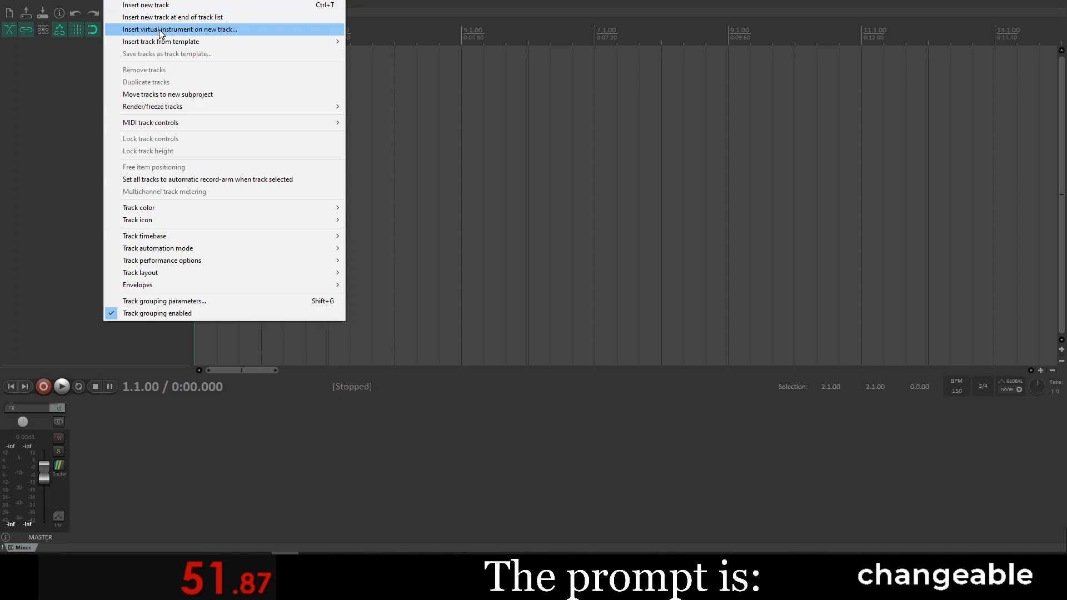
mouse_move(98, 0)
left_click(135, 31)
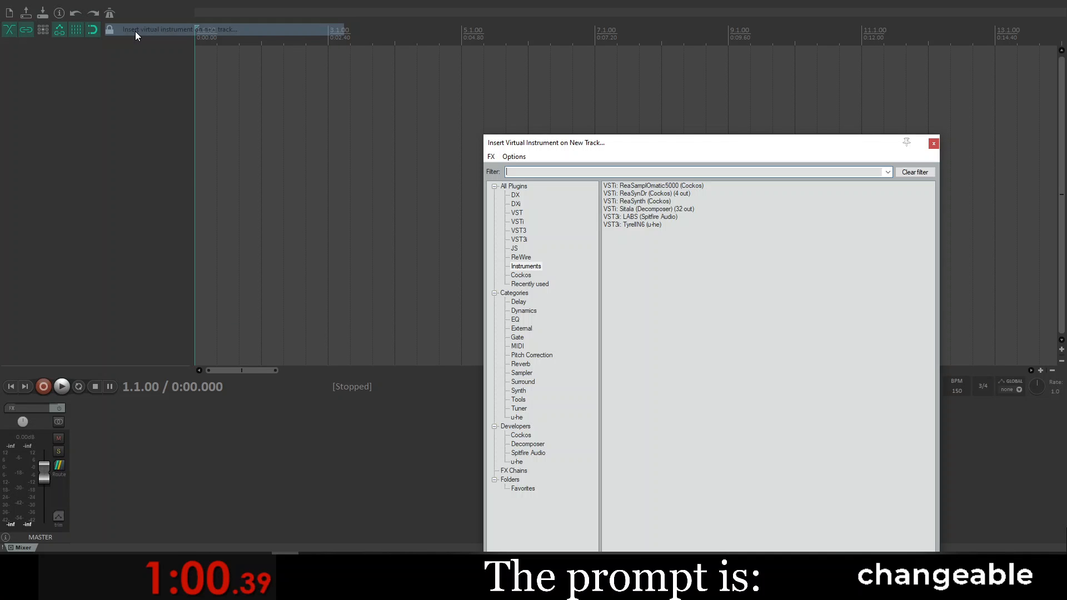
left_click(635, 218)
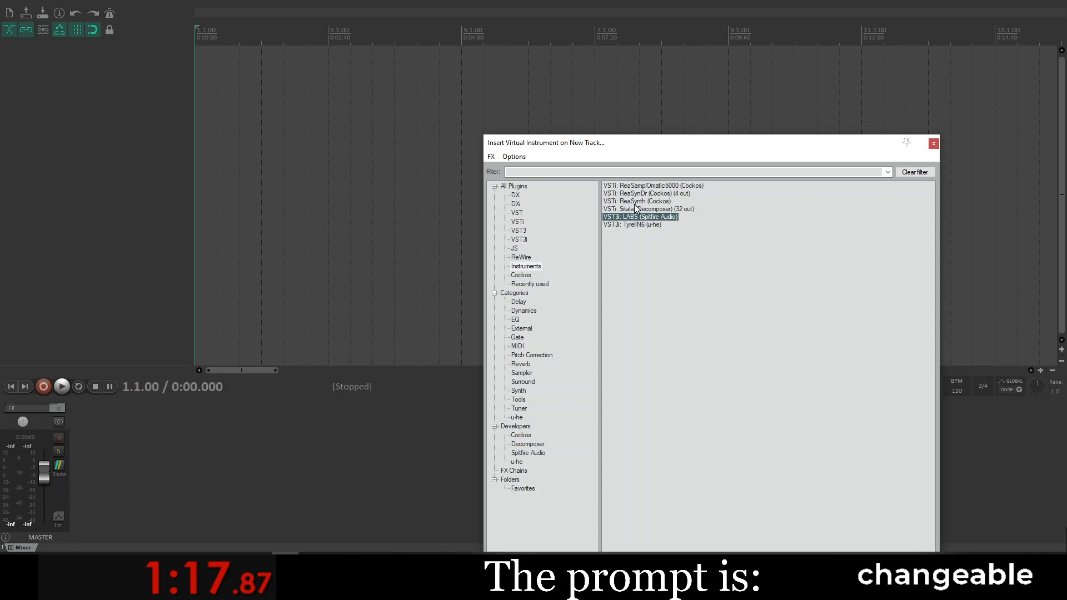
left_click(630, 203)
left_click(634, 209)
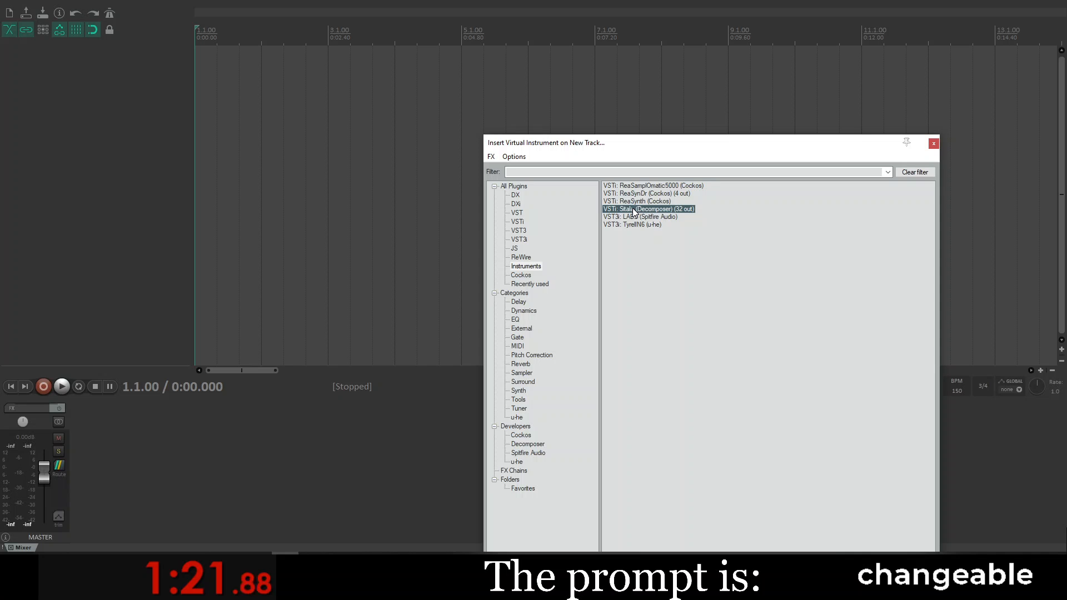
double_click(633, 210)
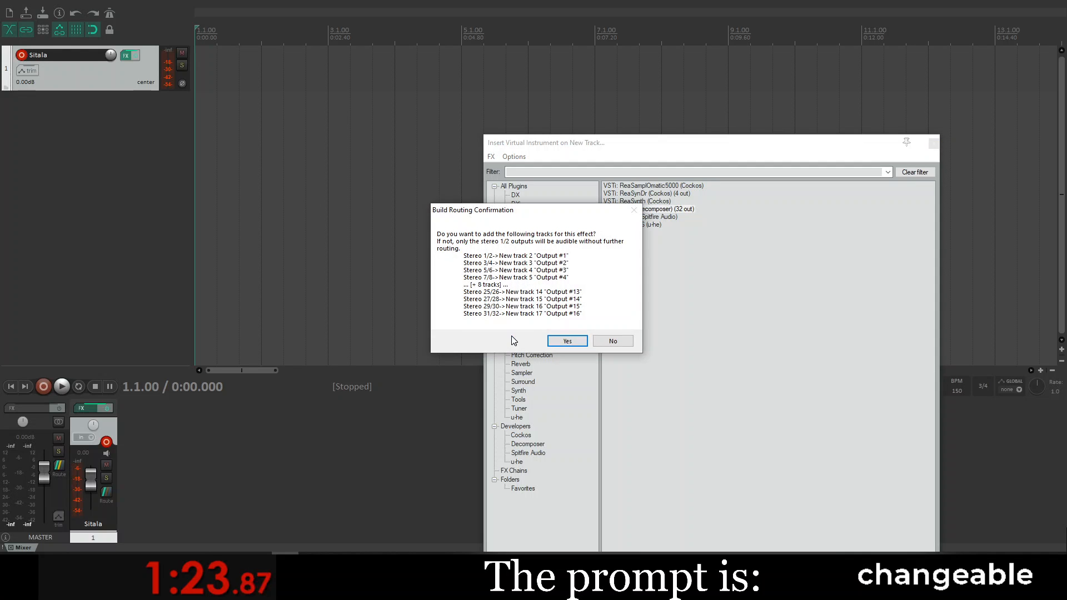
left_click(567, 341)
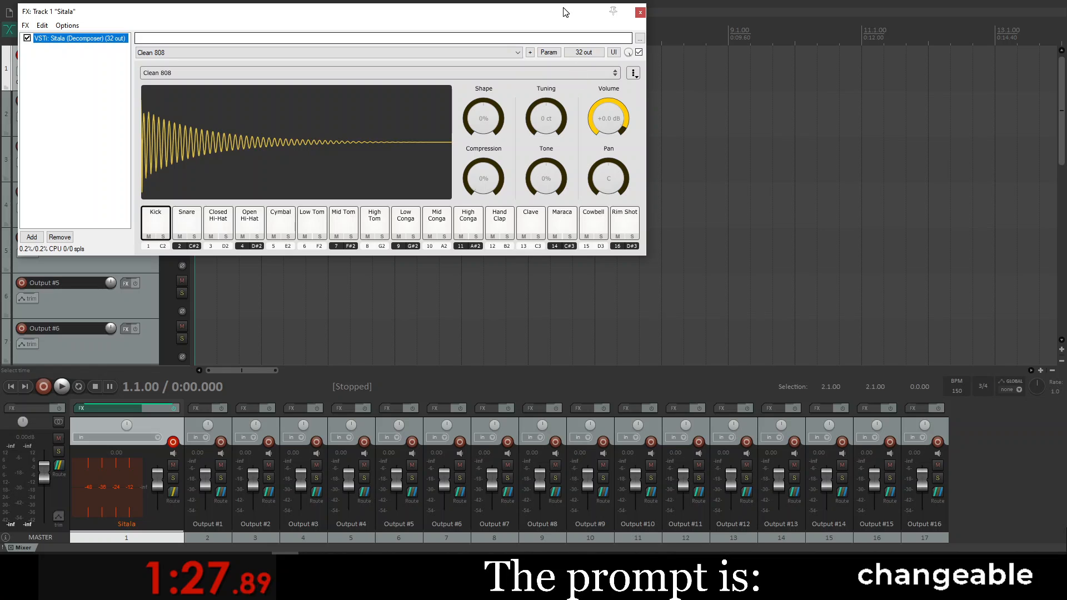
left_click(640, 13)
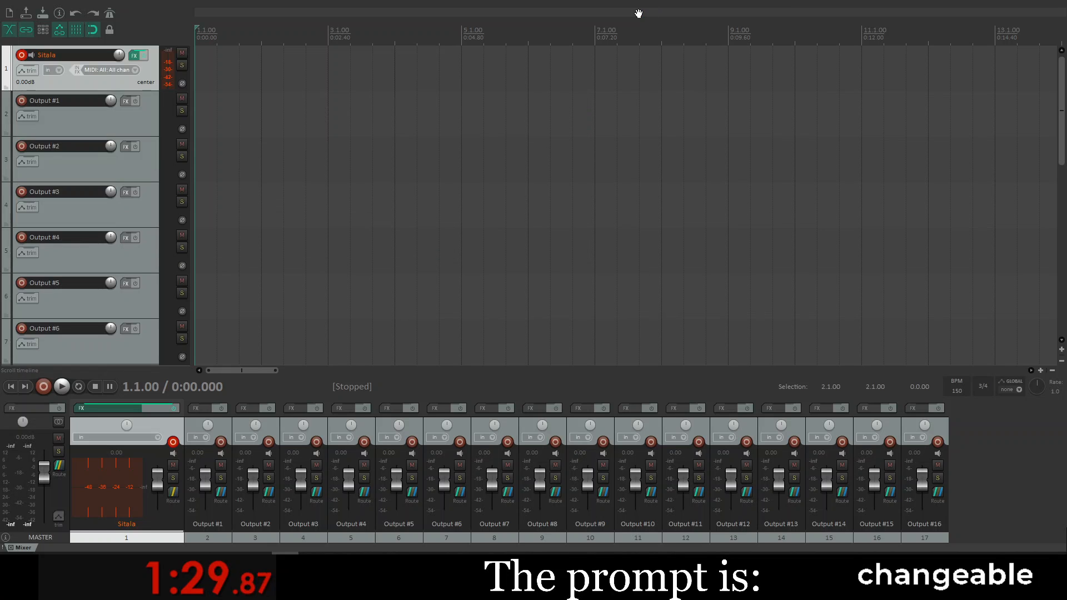
Step: Undo the insertion of the Sitala instrument together with all its output tracks
key("ctrl+f")
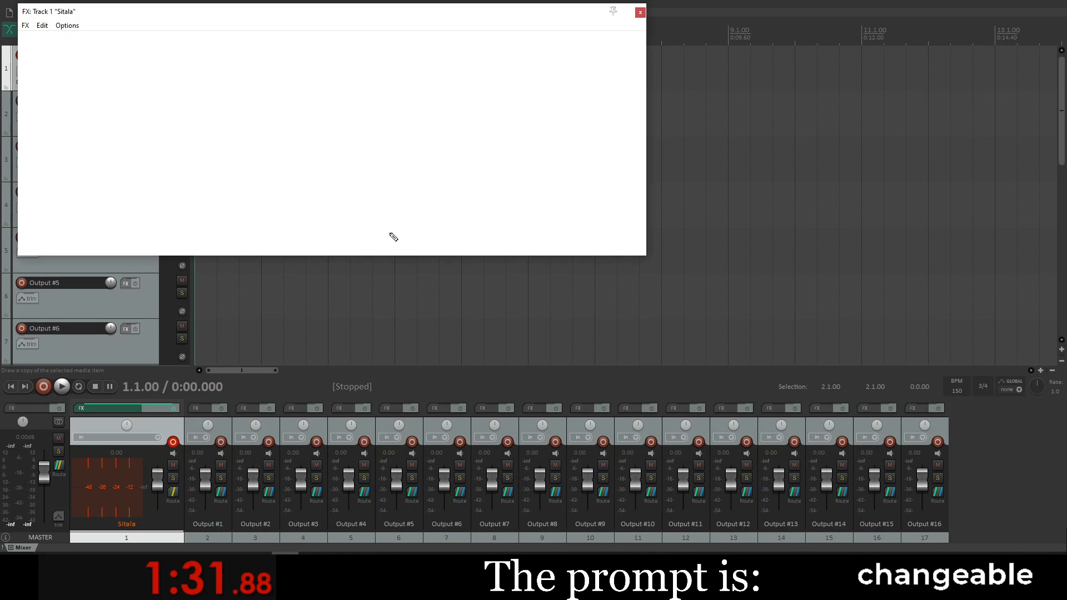
key("ctrl+z")
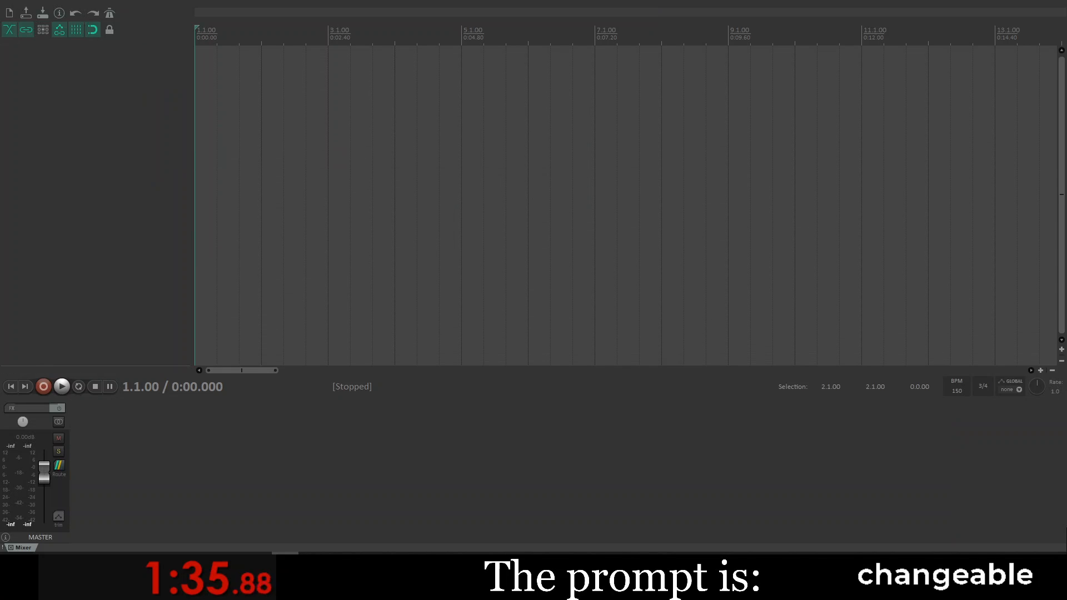
Step: Insert the ReaSynth virtual instrument on a new track and close its plugin window
left_click(113, 0)
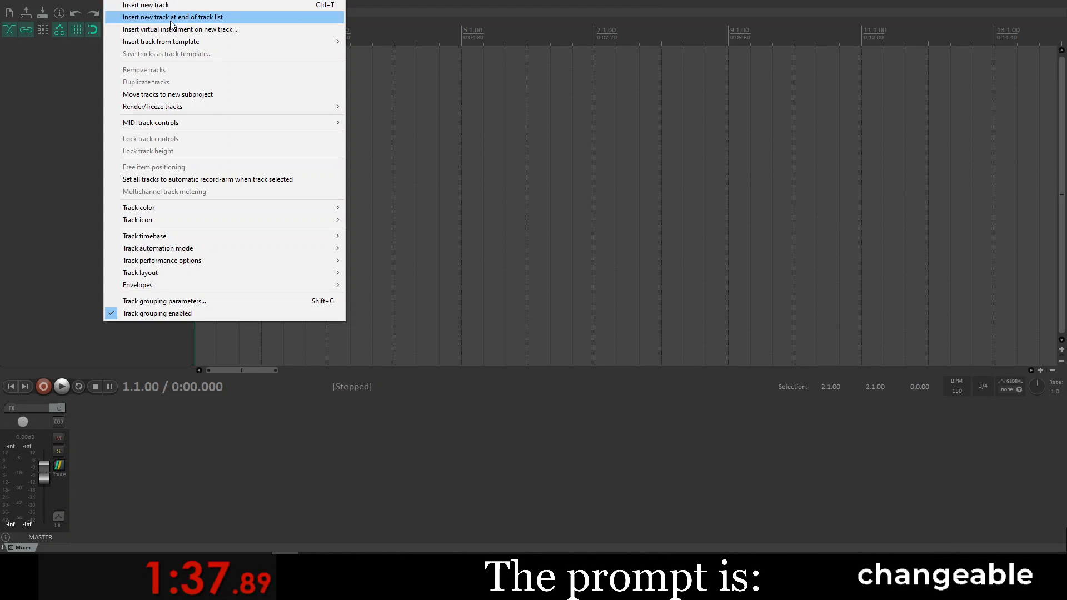
left_click(192, 31)
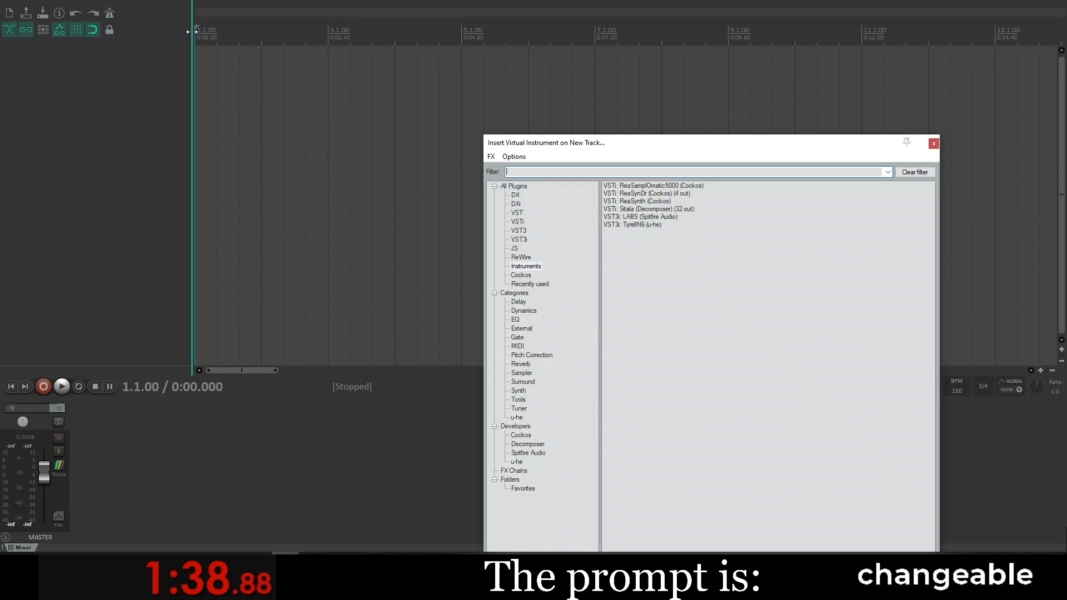
left_click(657, 206)
double_click(656, 202)
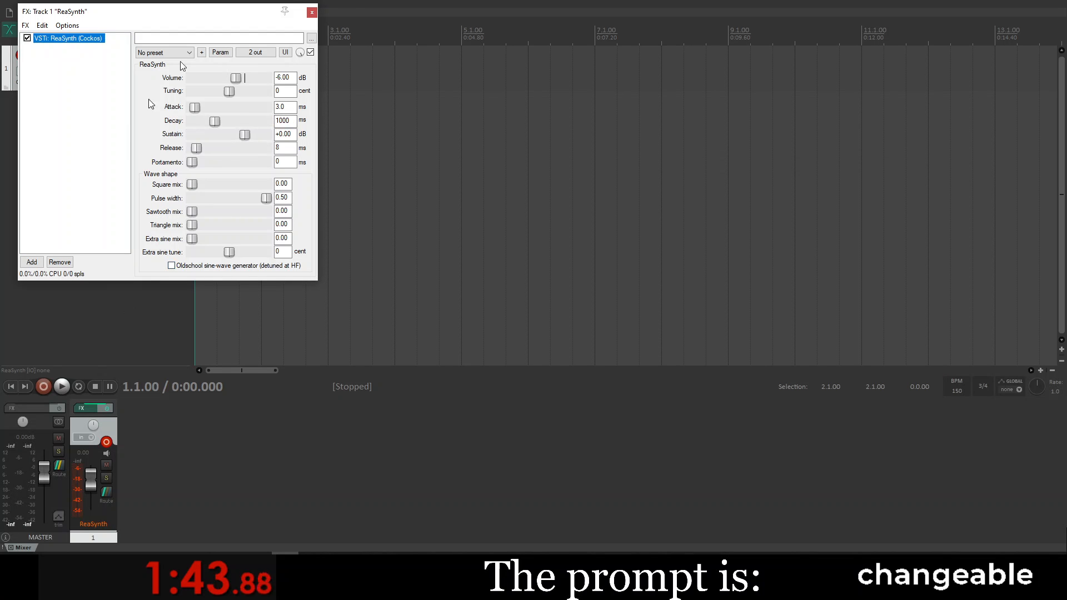
left_click(310, 13)
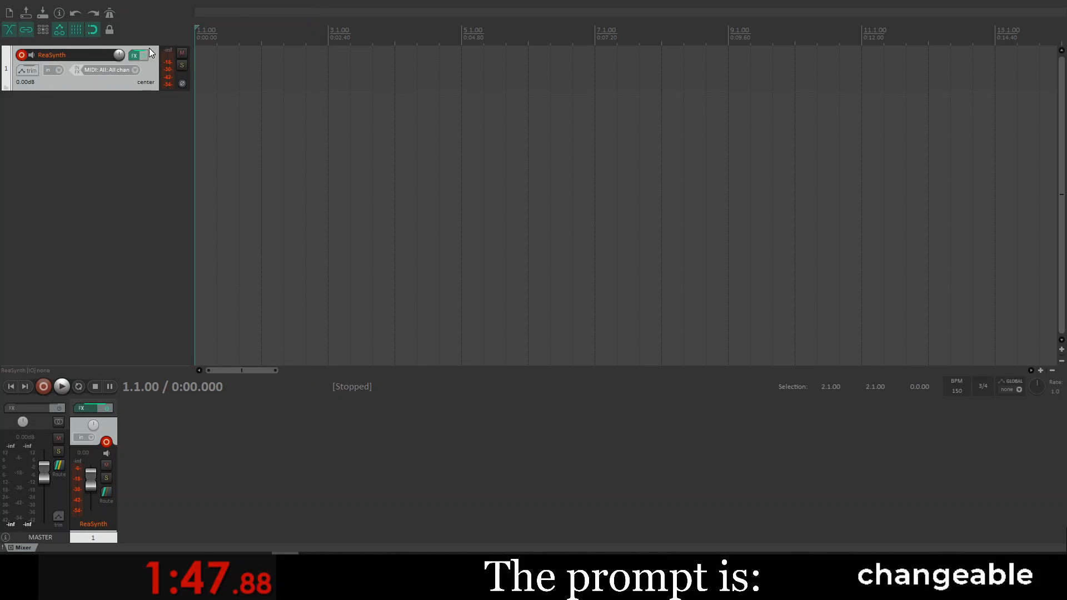
Step: Add the Sitala (Decomposer) drum instrument to the FX chain of the ReaSynth track
left_click(134, 54)
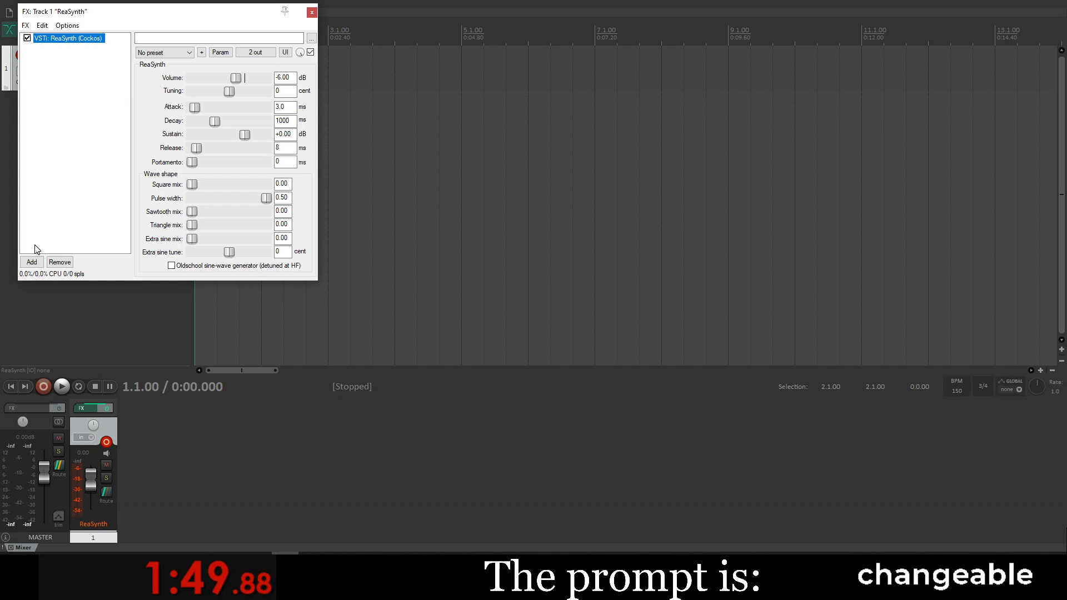
left_click(32, 262)
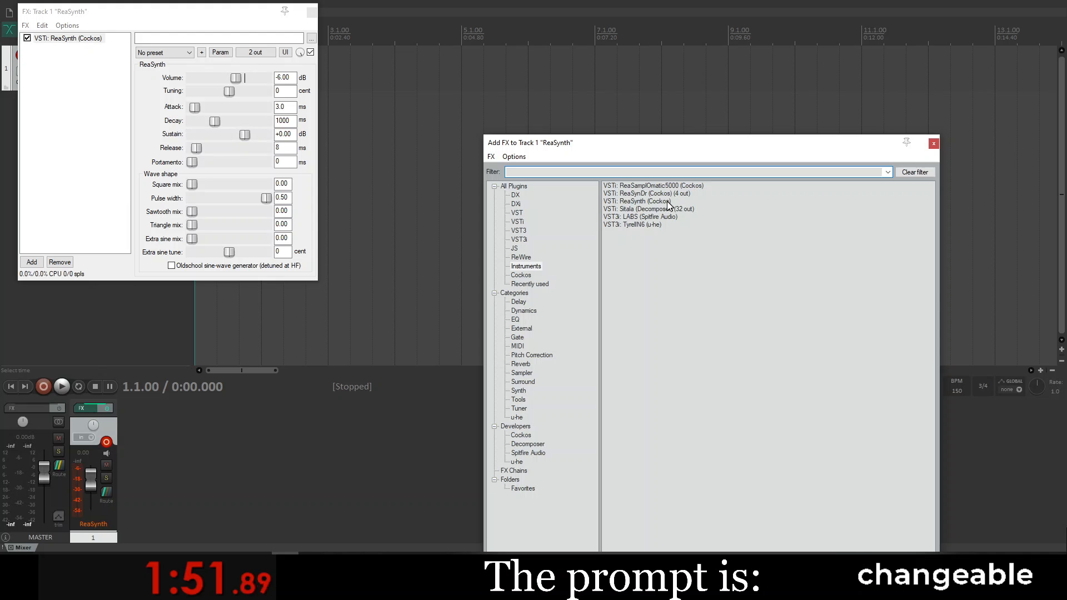
double_click(670, 208)
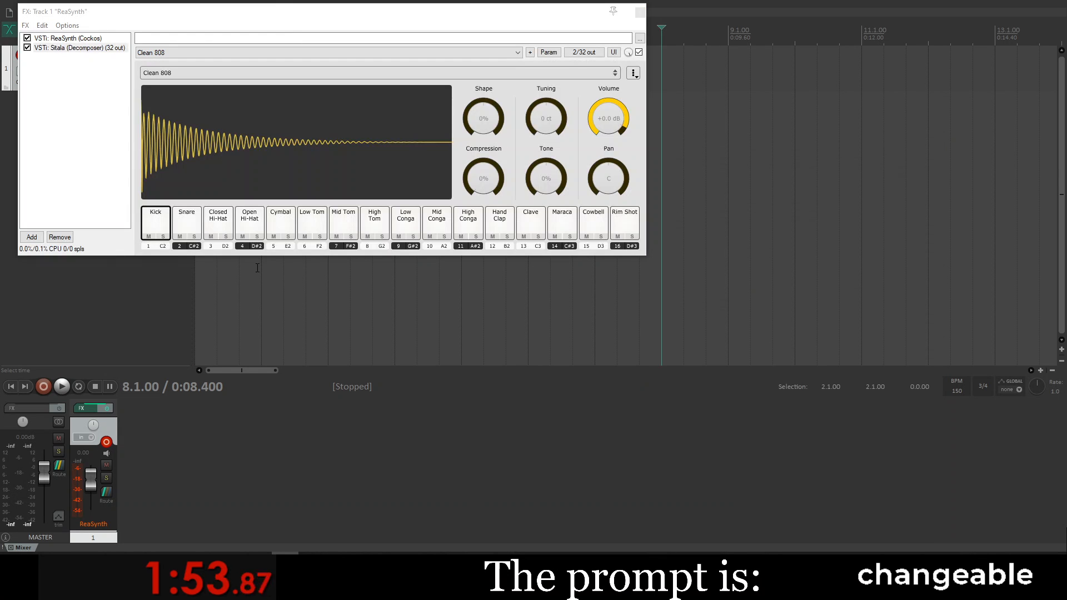
Step: Remove ReaSynth from the track's FX chain, keeping only Sitala
left_click(44, 47)
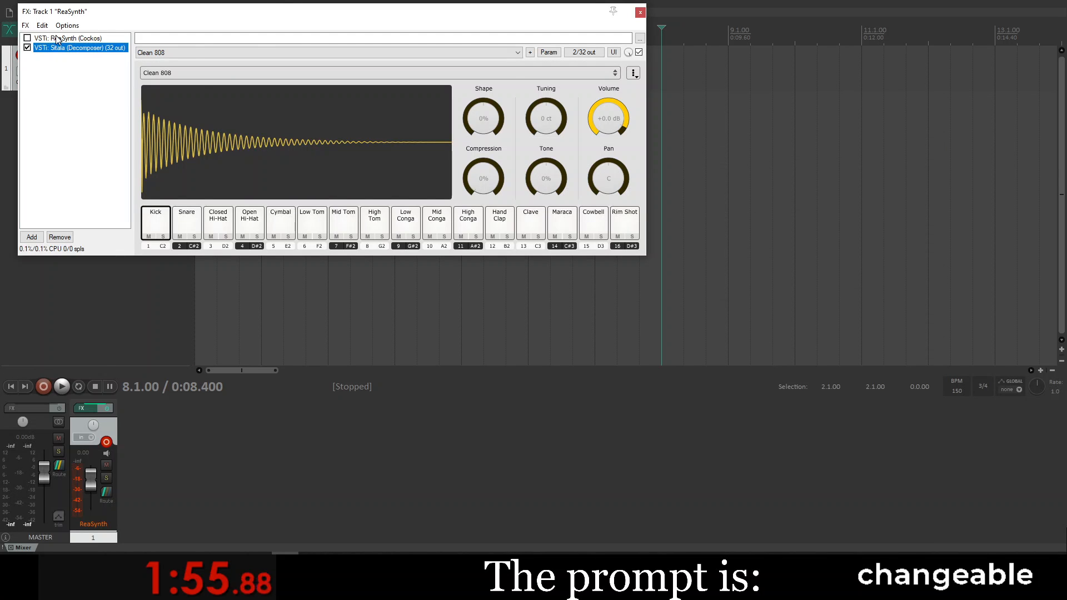
left_click(55, 37)
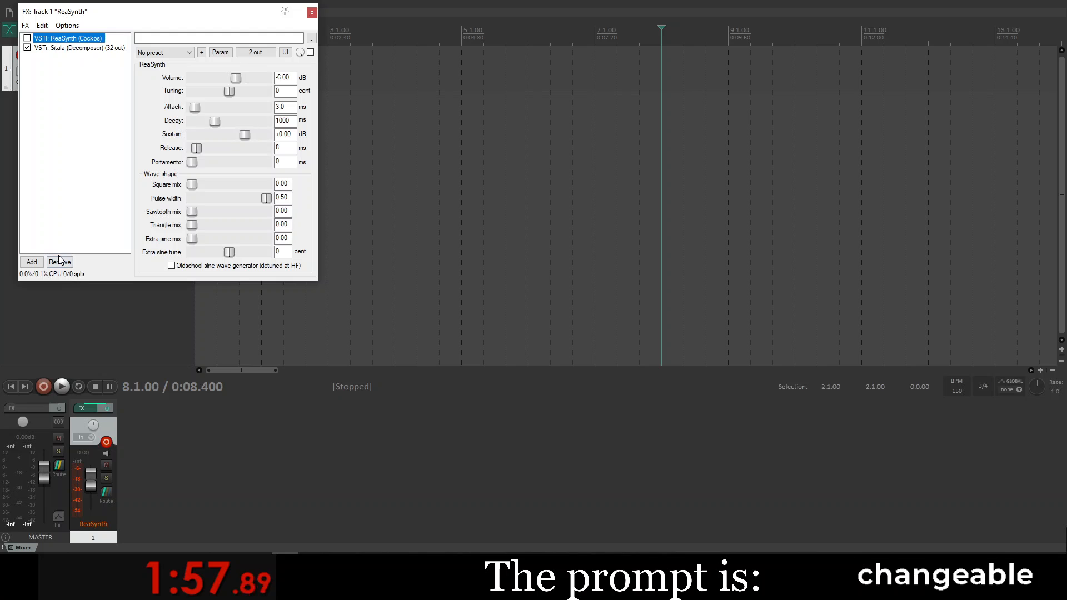
left_click(60, 262)
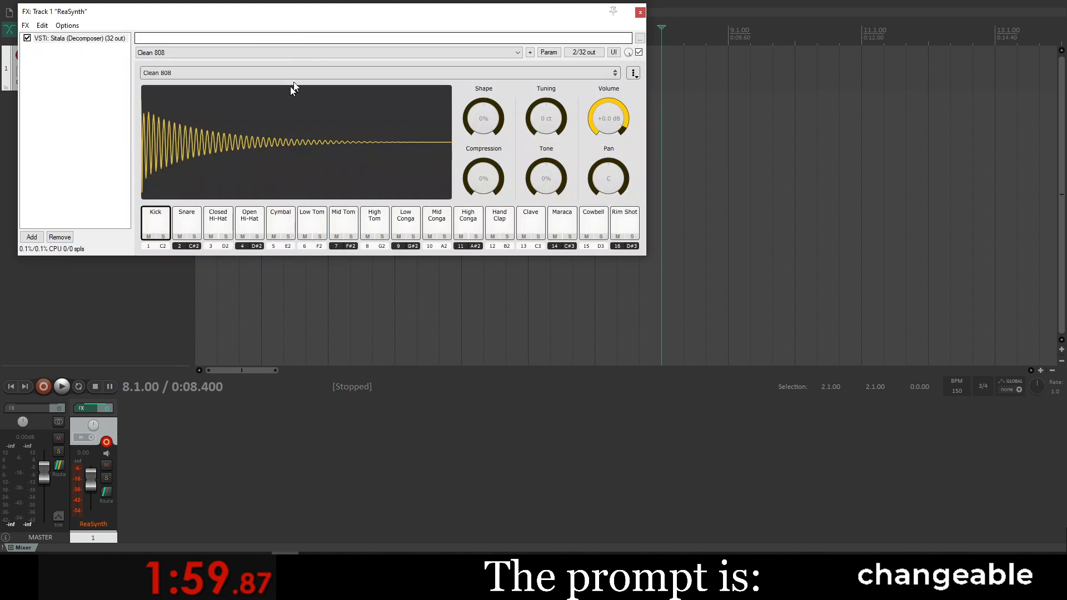
Step: Audition the High Tom pad of Sitala's Clean 808 kit
left_click(373, 221)
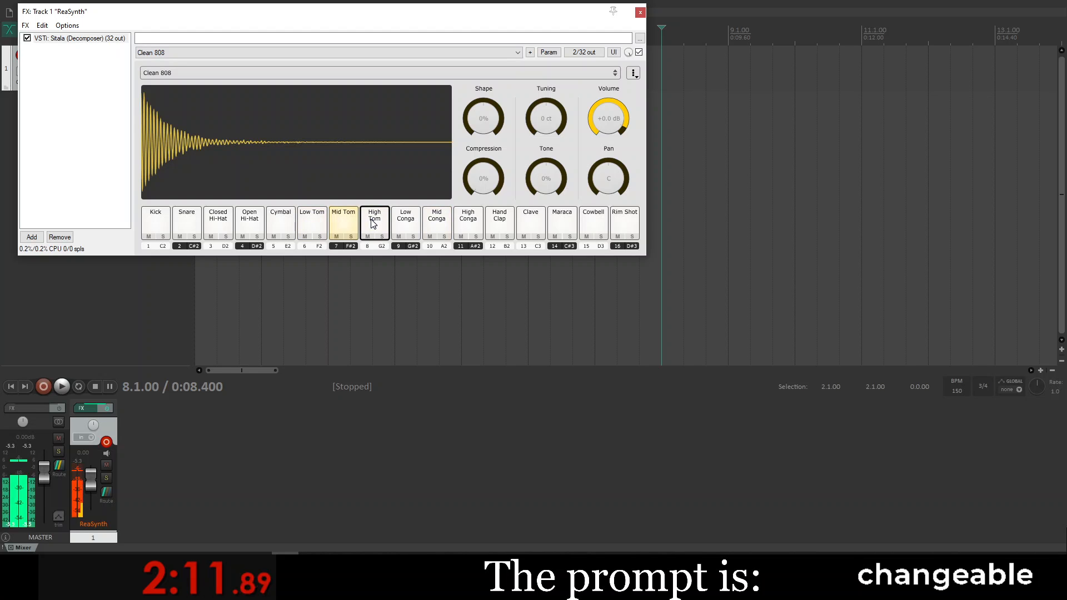
left_click(374, 224)
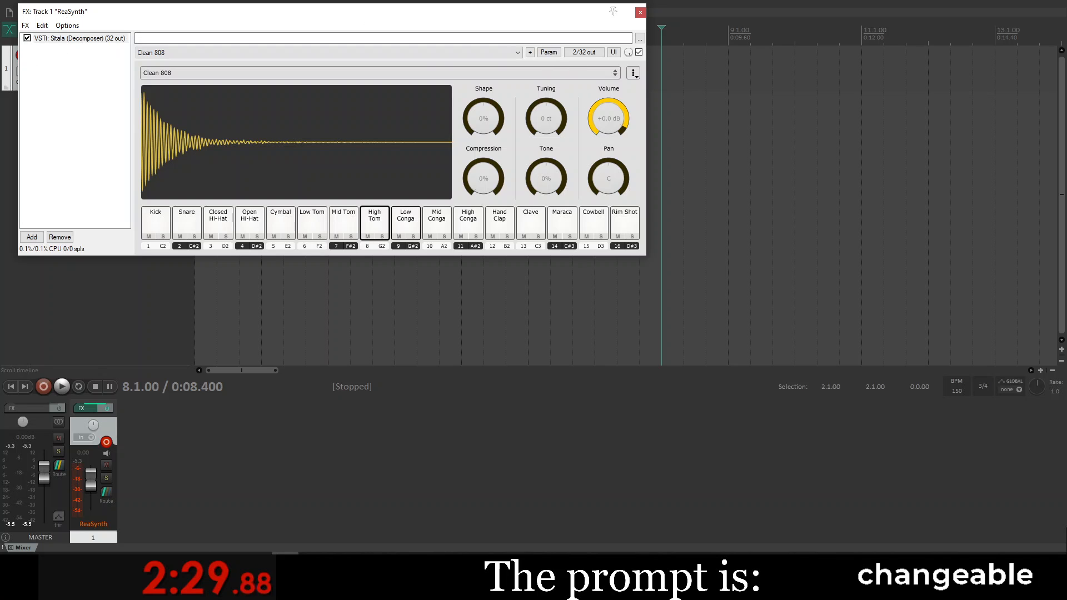
Step: Record a MIDI pattern of Mid Conga and High Conga hits on the track from the project start, and close the Sitala window
left_click_drag(491, 16, 720, 181)
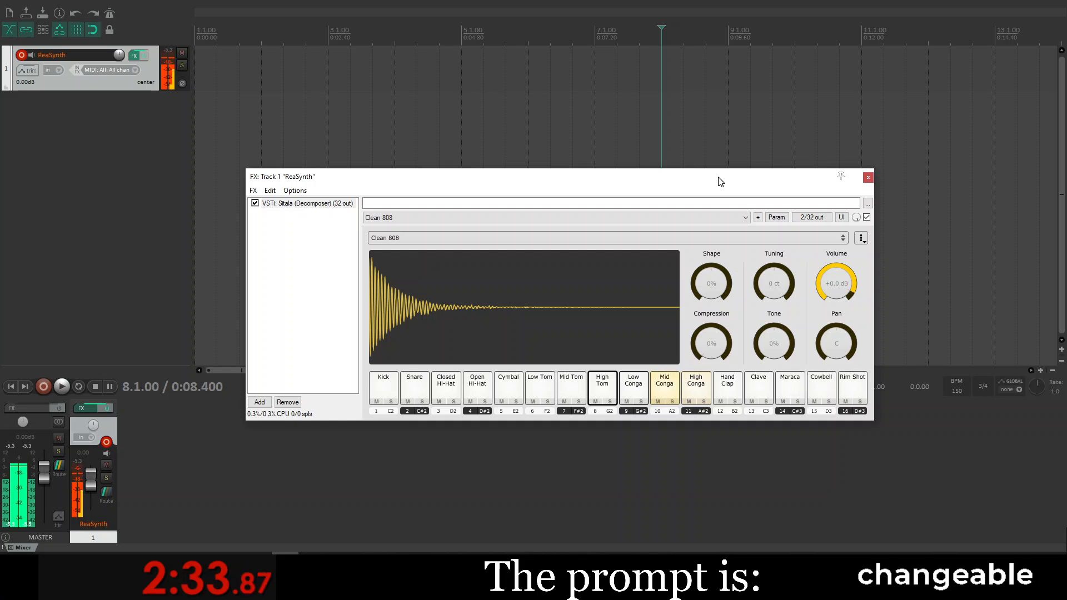
left_click(204, 94)
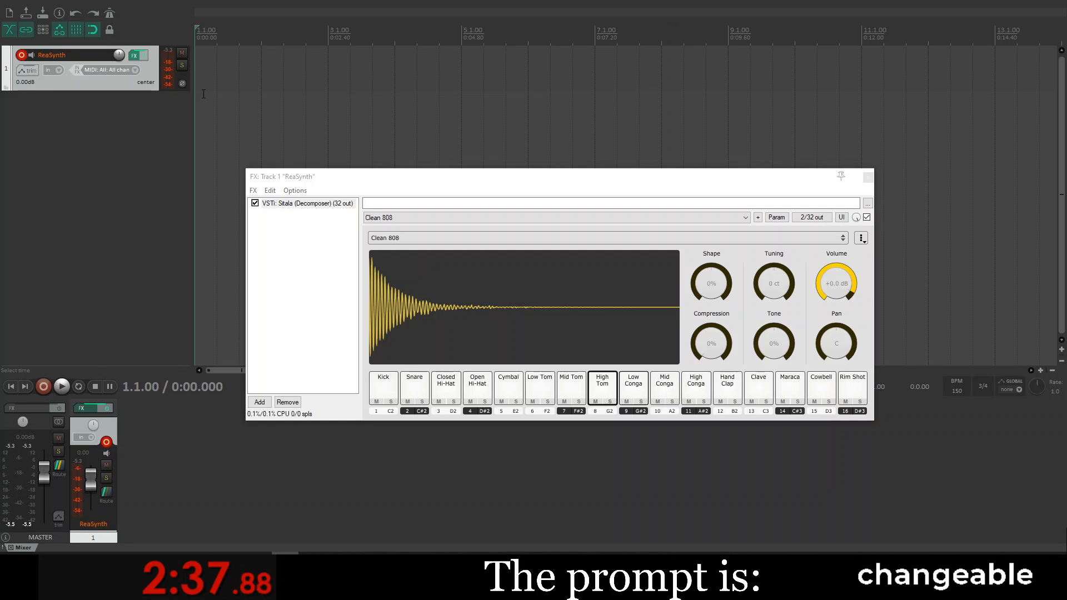
key("ctrl+r")
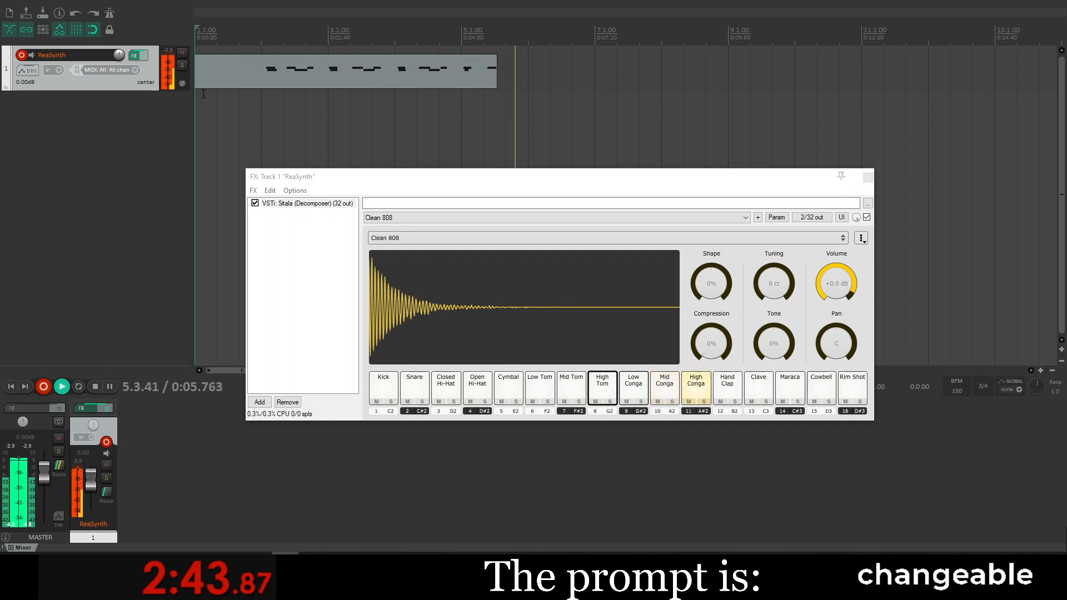
key("space")
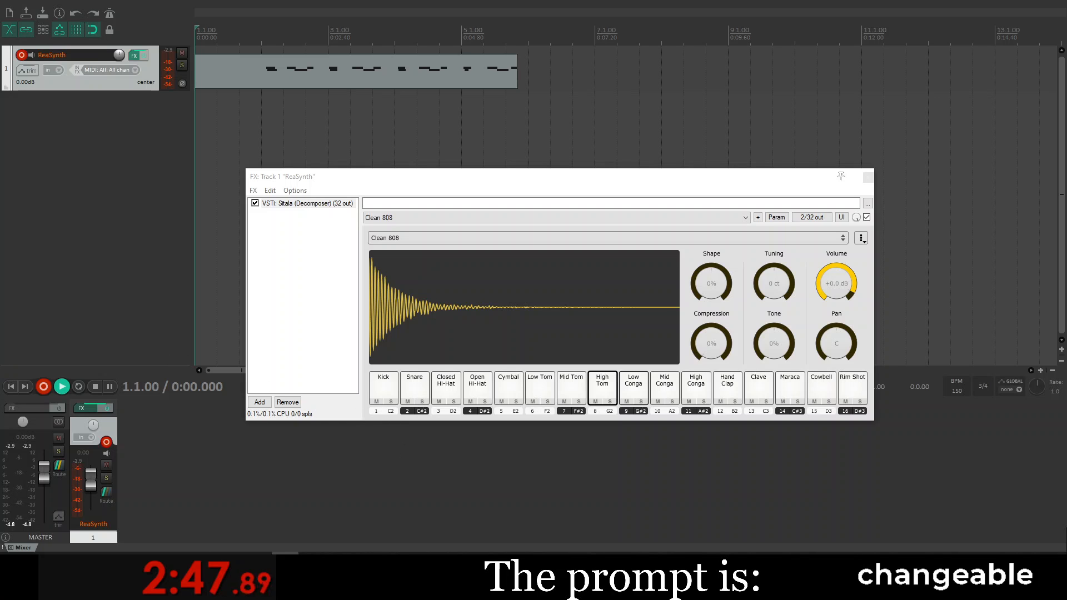
key("space")
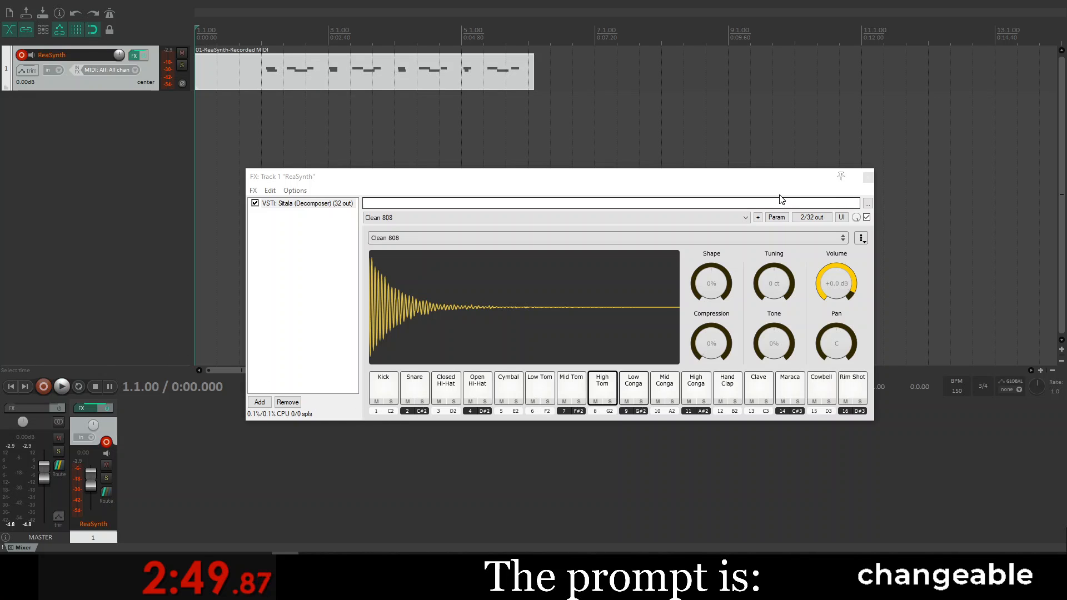
left_click(868, 178)
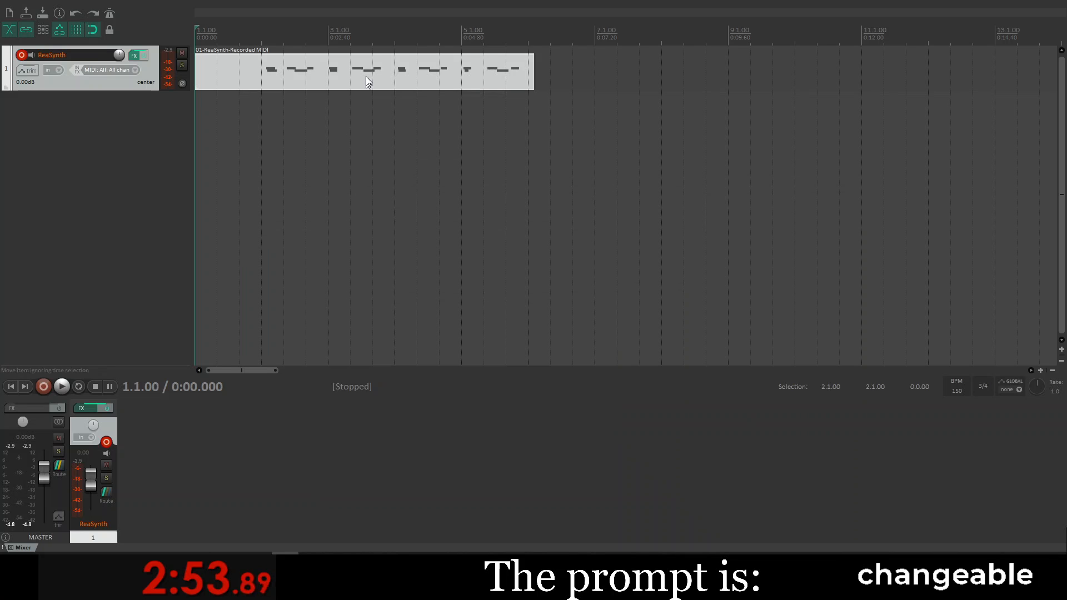
Step: Open the recorded conga item in the MIDI editor and reposition the editor window below the track
left_click(345, 66)
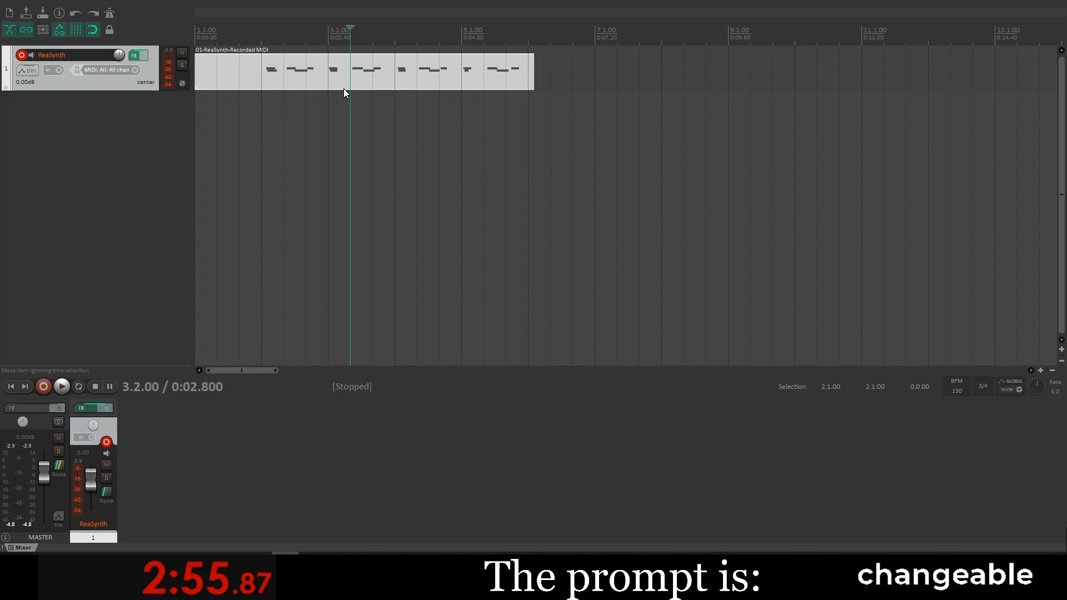
left_click_drag(1066, 389, 532, 145)
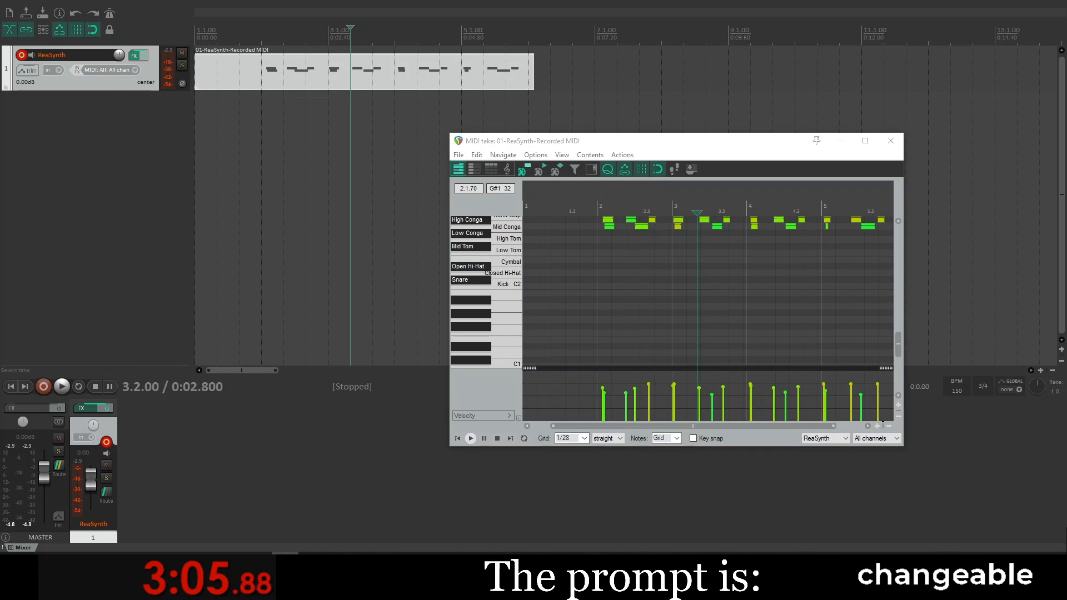
Step: Open the quantize settings for the recorded conga notes and set the note-length quantization to 1/8
key("q")
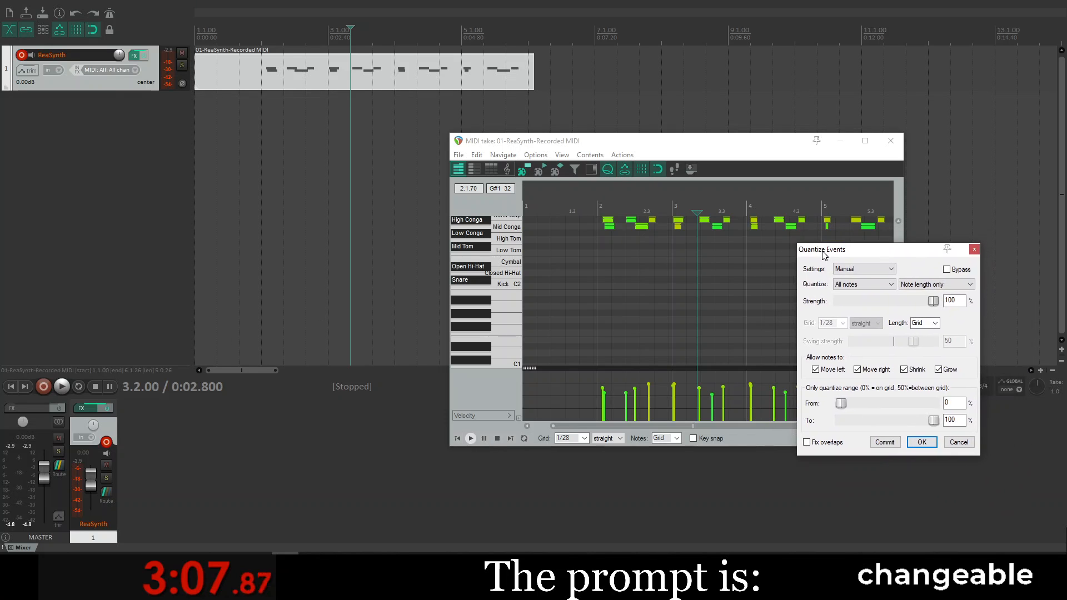
left_click(868, 270)
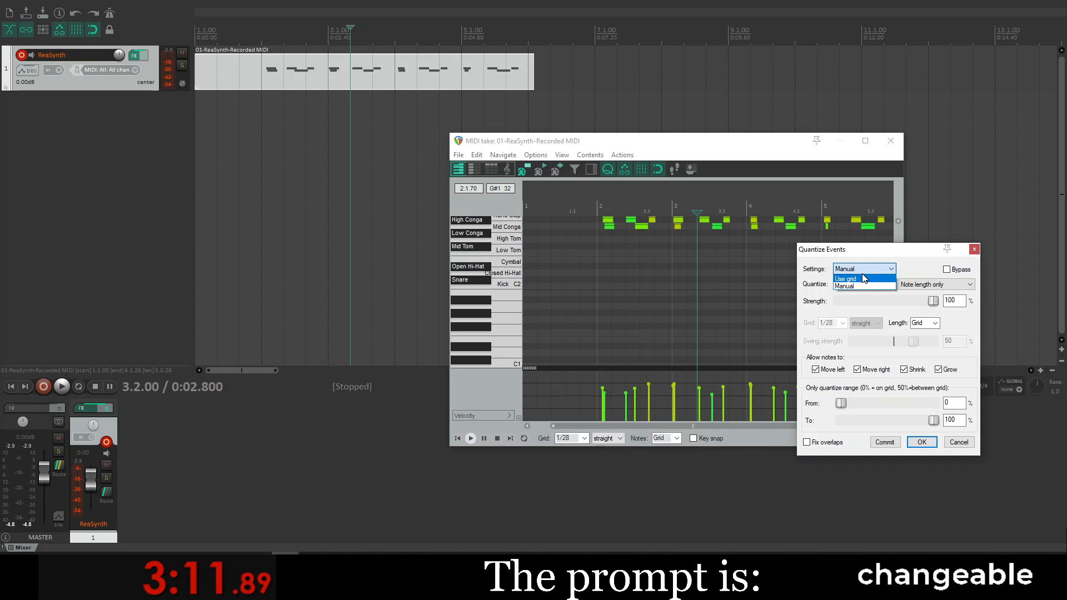
left_click(862, 275)
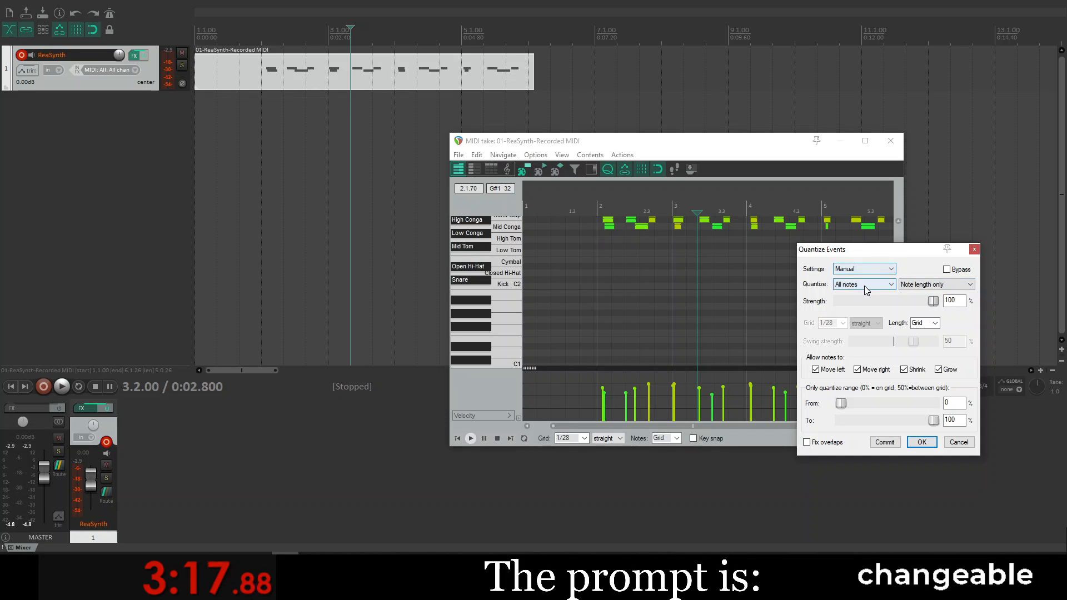
left_click(936, 324)
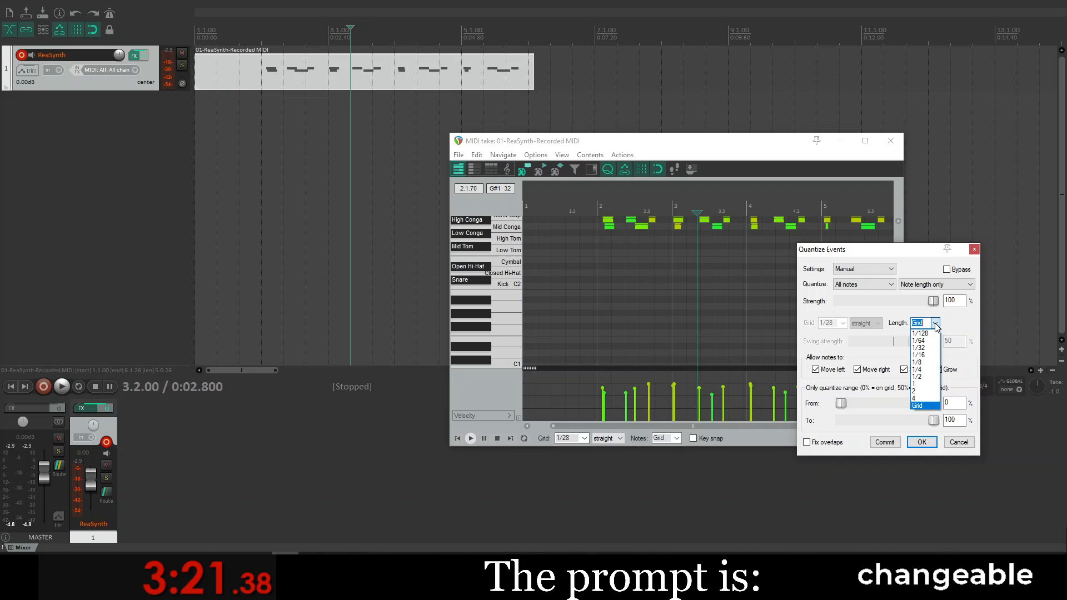
left_click(918, 362)
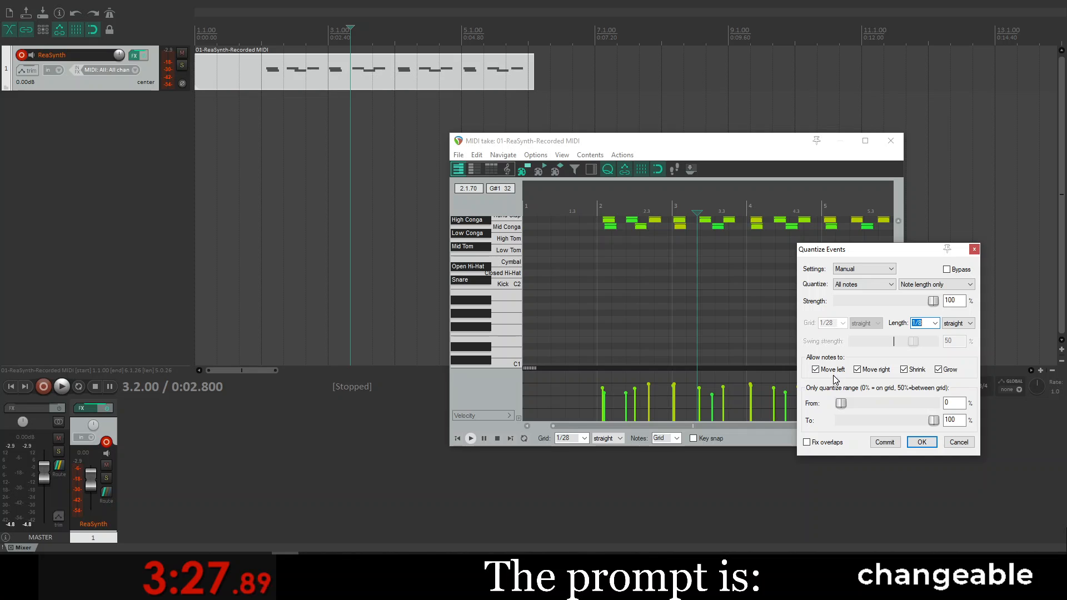
Step: Quantize only the position of all conga notes to a straight 1/8 grid and apply it
left_click(862, 283)
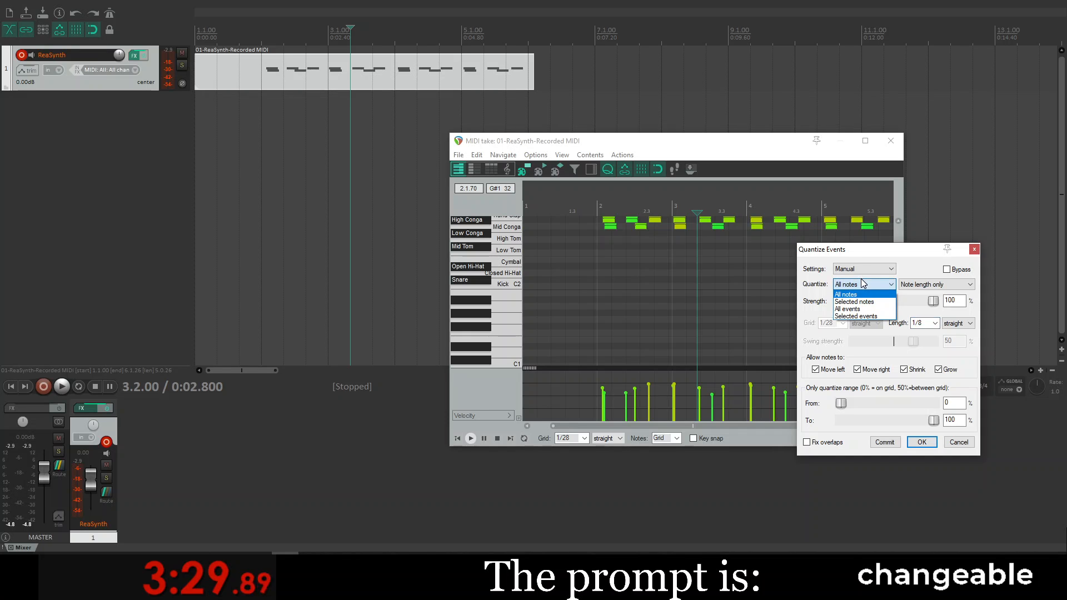
left_click(932, 284)
left_click(932, 284)
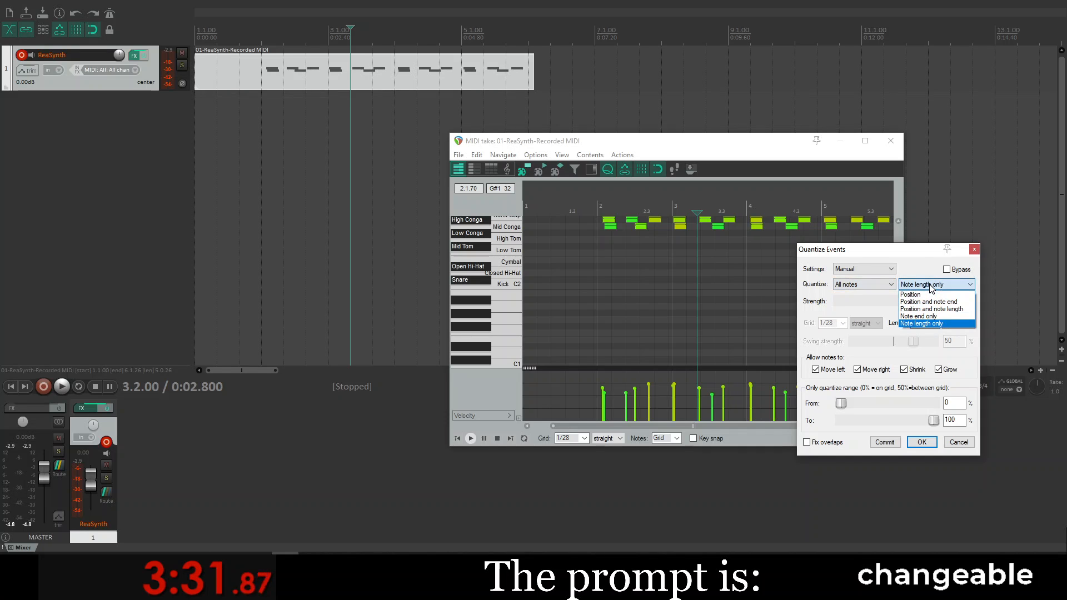
left_click(929, 295)
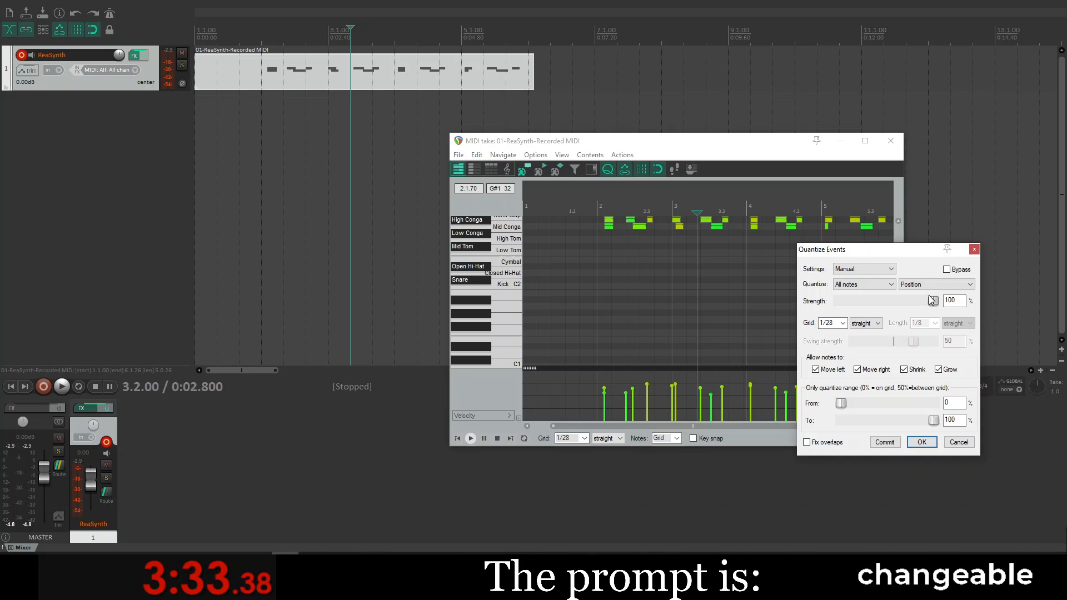
left_click(843, 324)
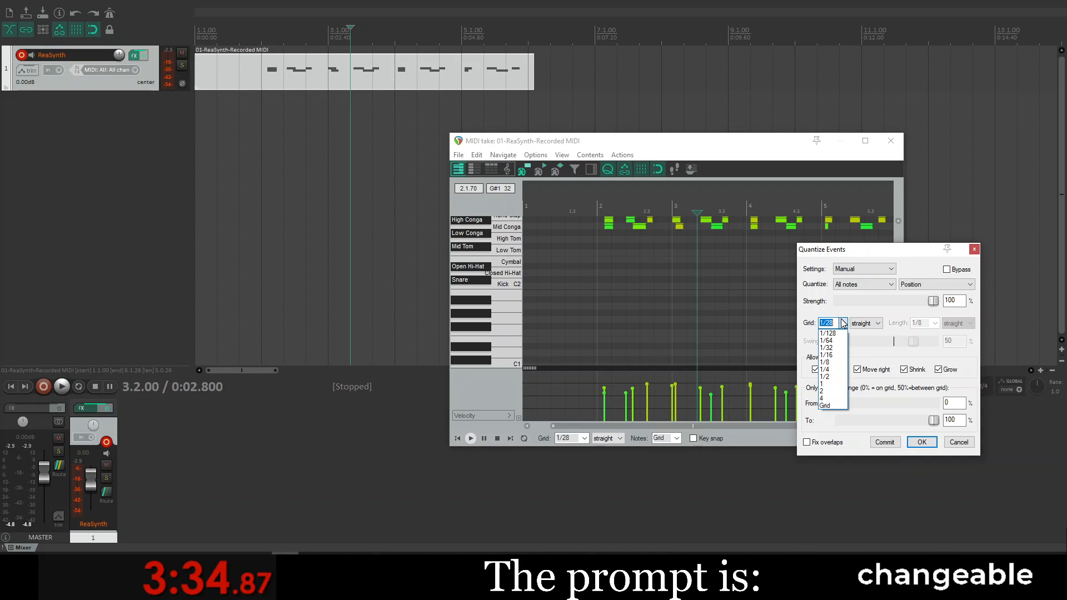
left_click(833, 362)
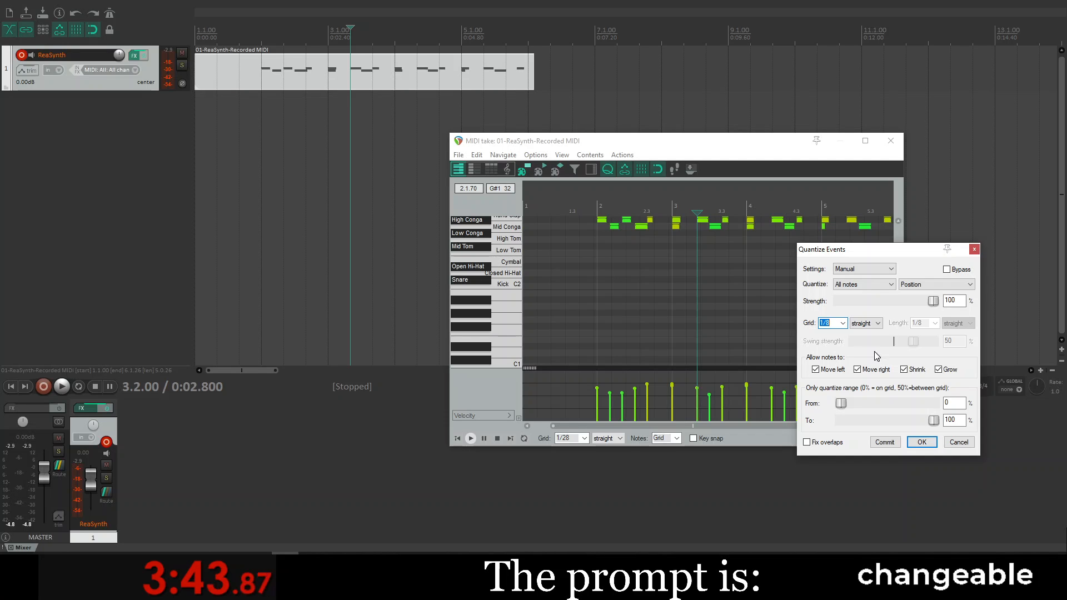
left_click(921, 443)
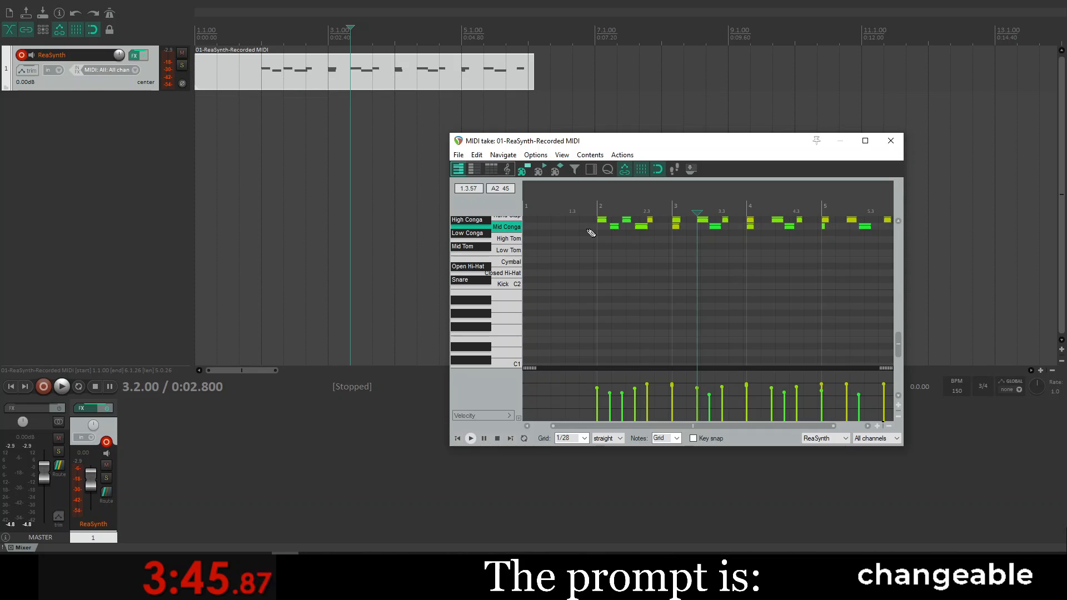
Step: Move the first Mid Conga note to the start of measure 2 and set the MIDI editor grid to 1/8
left_click(614, 233)
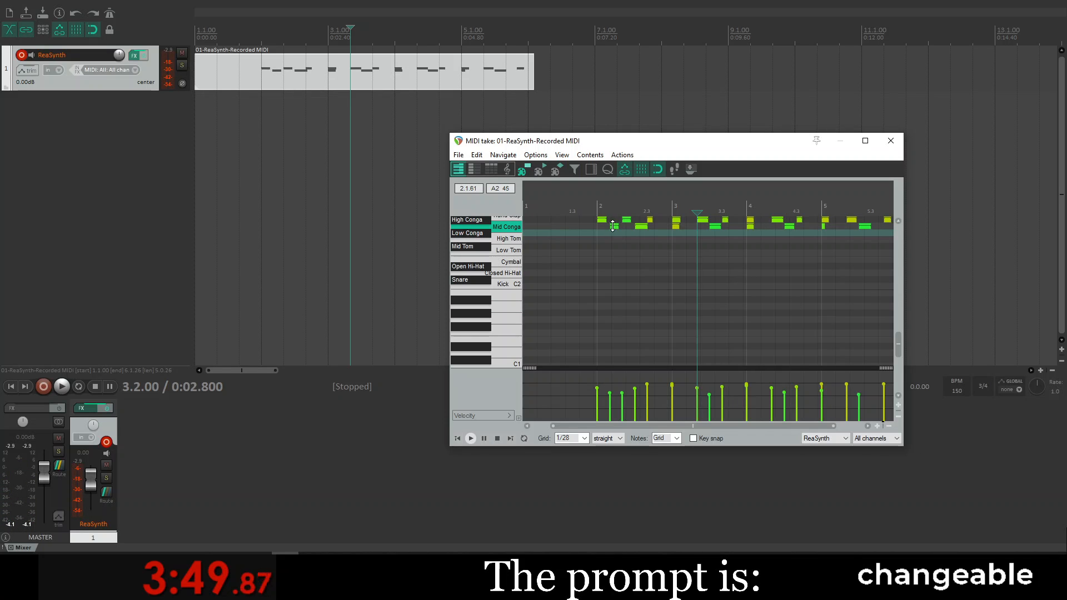
left_click_drag(616, 232, 601, 231)
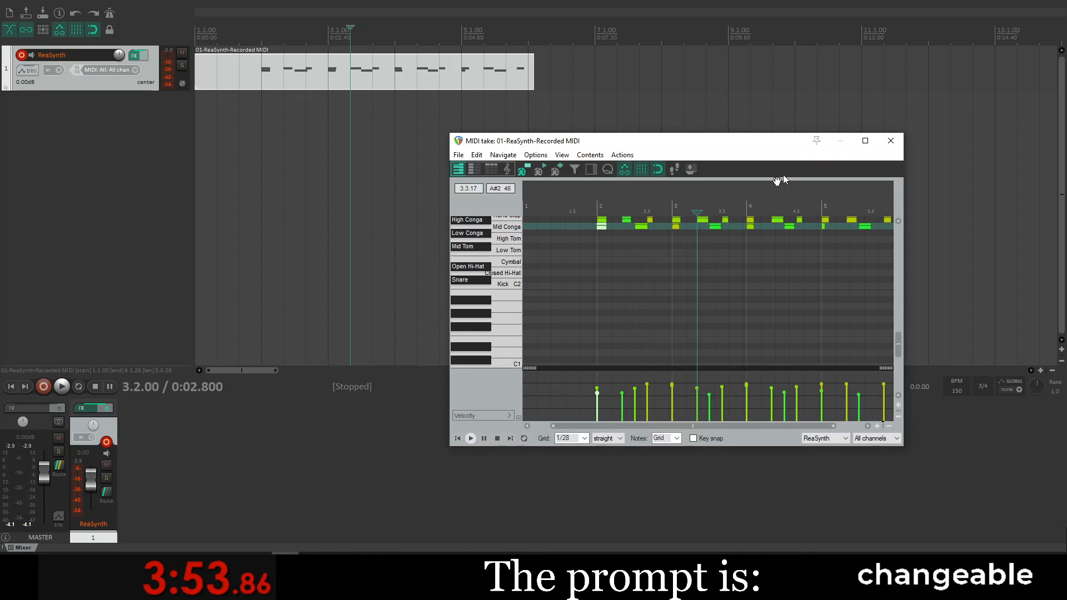
left_click(584, 439)
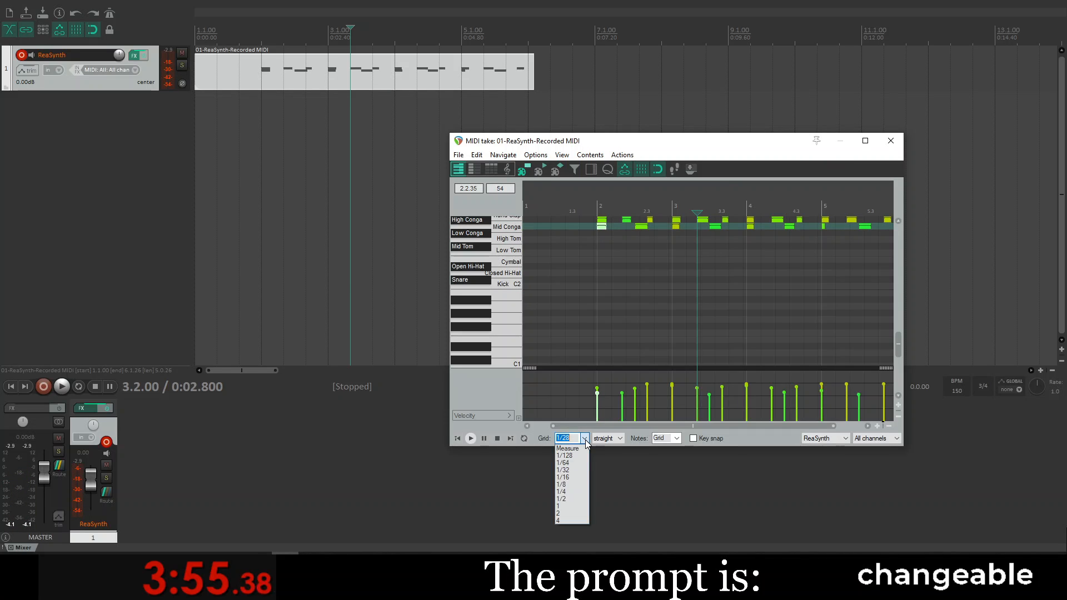
left_click(562, 486)
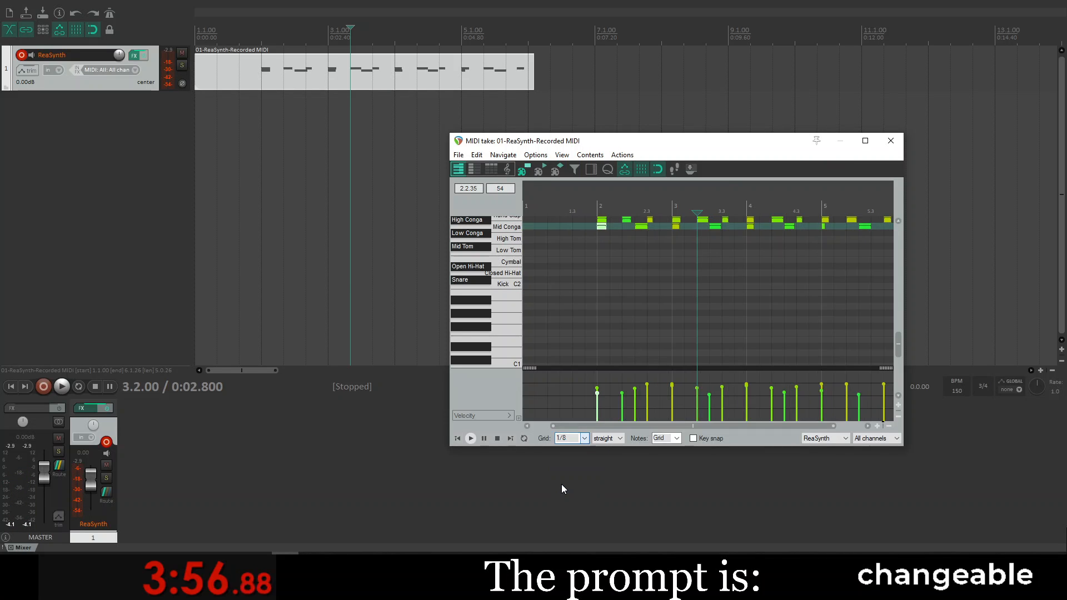
Step: Close the MIDI editor and play back the quantized conga pattern from beat 2 of the first measure
left_click(890, 142)
left_click(215, 97)
key("space")
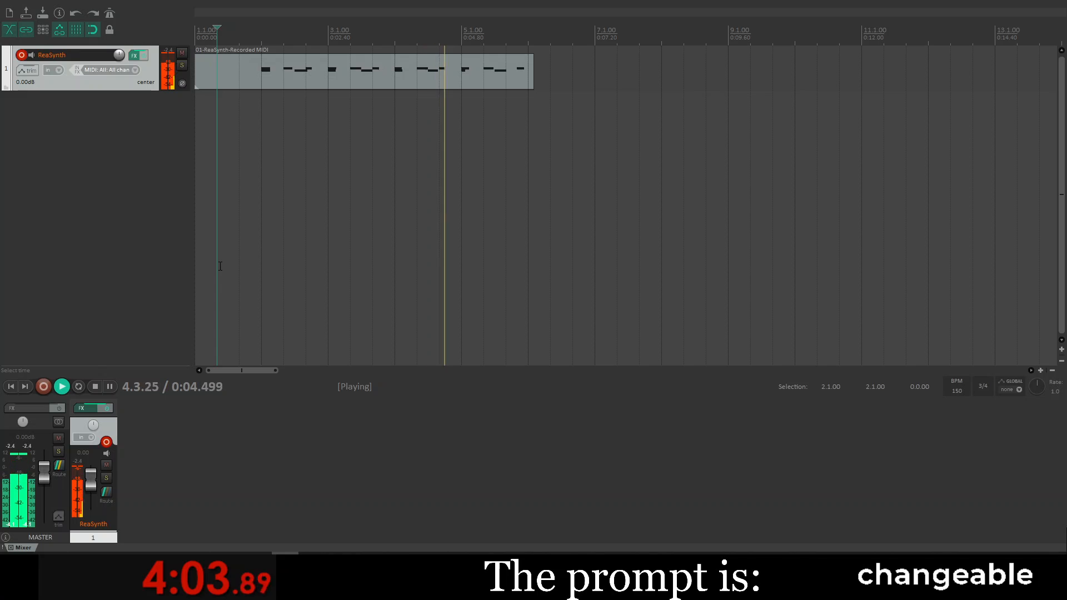
key("space")
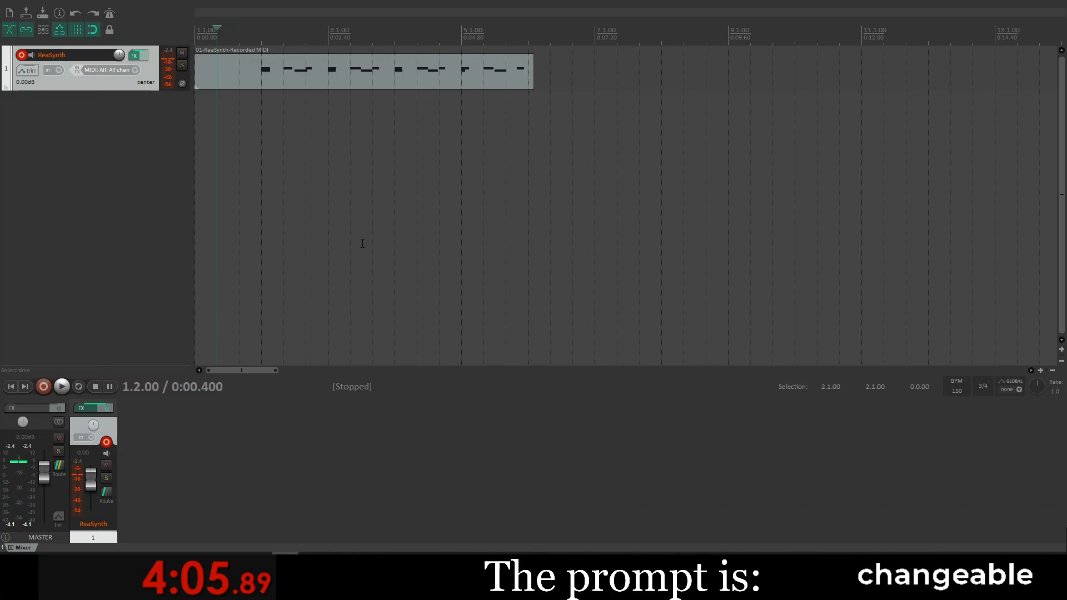
Step: Reopen the conga item for editing and move its last High Conga note an eighth earlier, onto beat 3 of measure 5
double_click(522, 71)
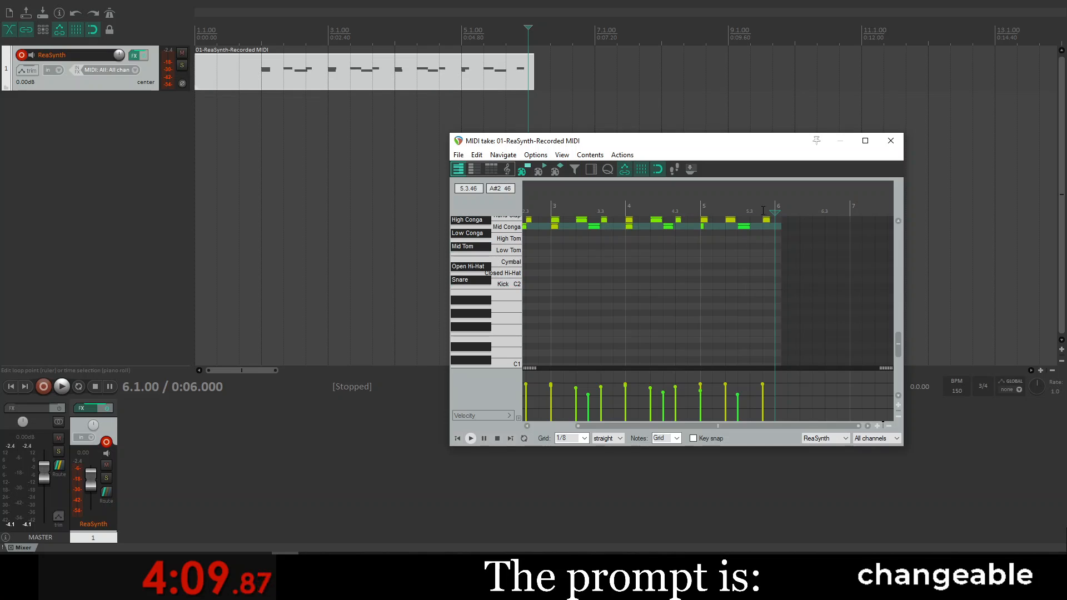
left_click(767, 220)
left_click_drag(769, 223, 753, 222)
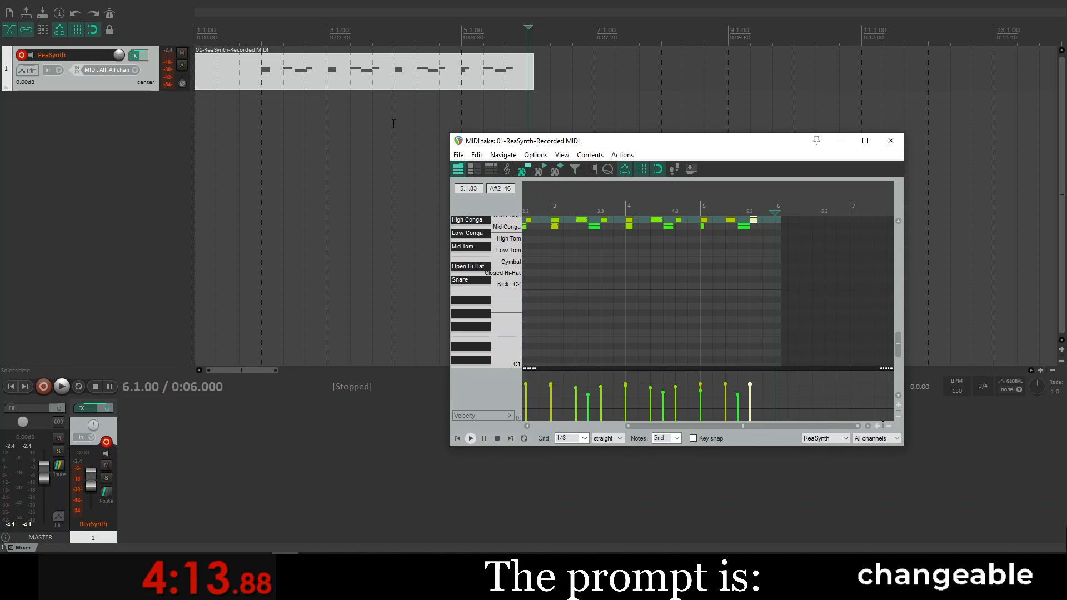
Step: Play back the conga pattern from the start of measure 2
left_click(251, 72)
key("space")
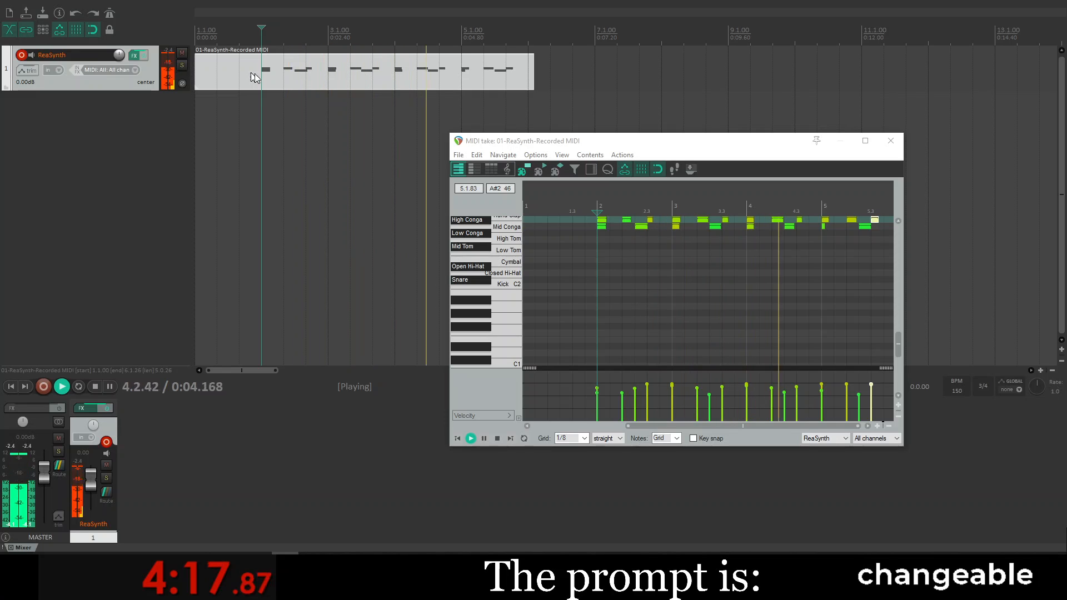
key("space")
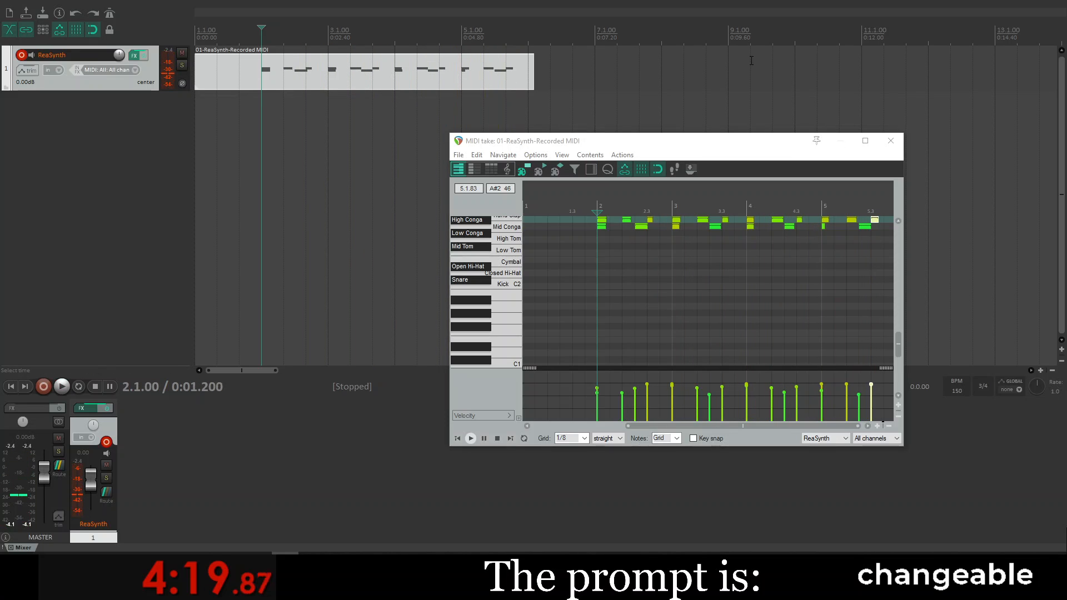
Step: Close the MIDI editor and trim the empty first measure so the conga item starts at 2.1.00
left_click(891, 141)
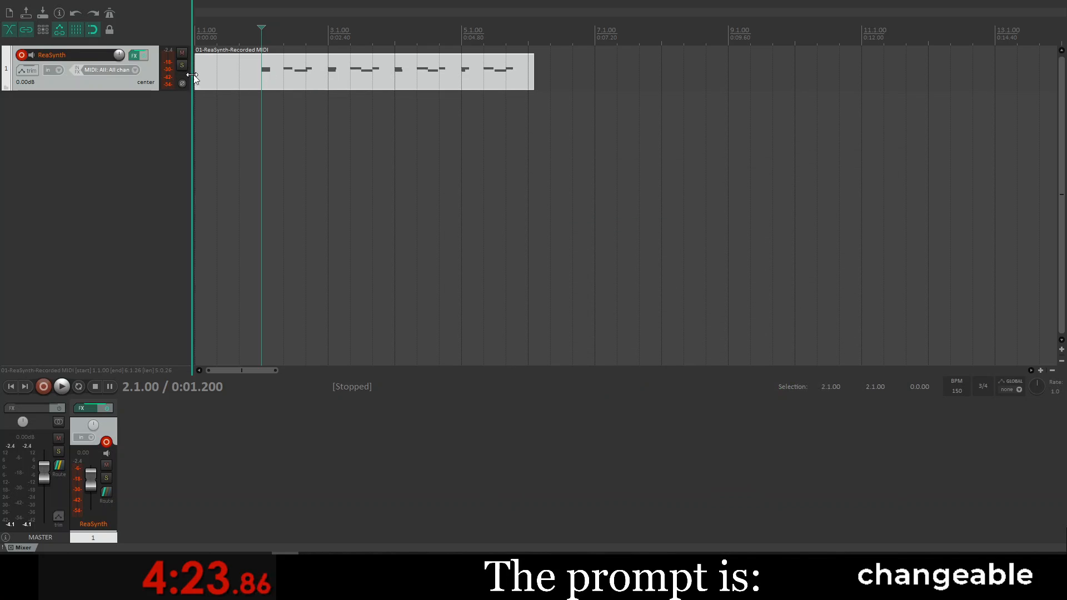
left_click_drag(196, 69, 268, 78)
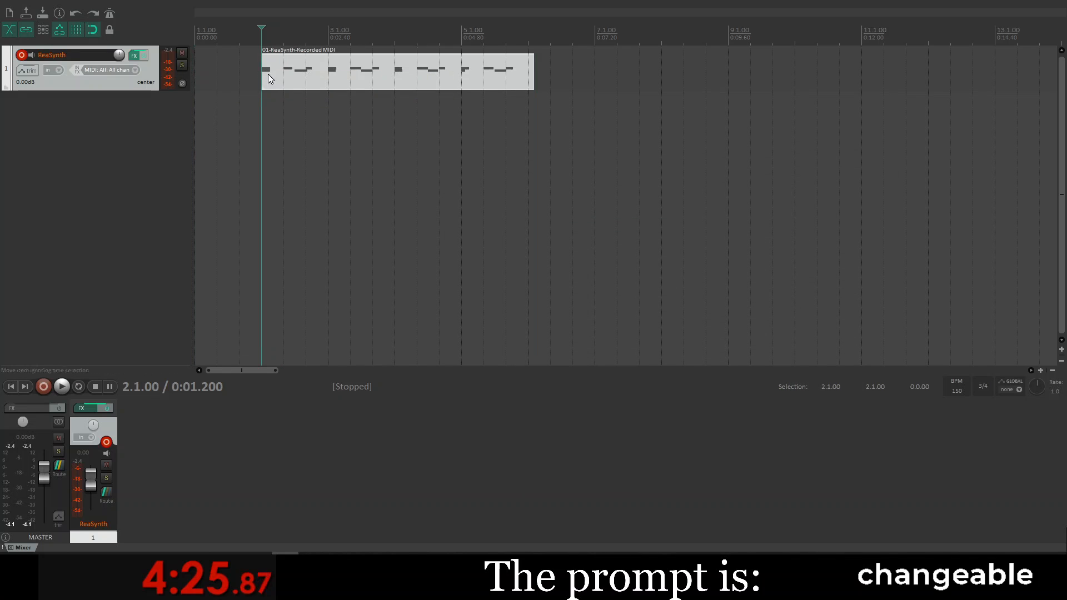
Step: Reopen the trimmed conga item in the MIDI editor and extend its end to about 8.2.50
double_click(445, 78)
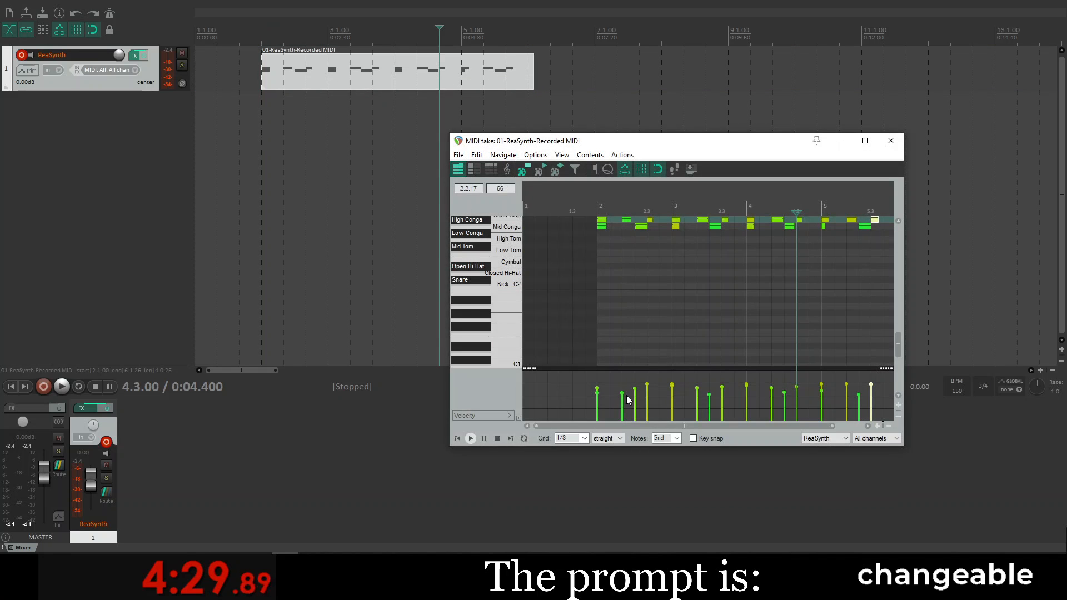
scroll(683, 332, "down", 3)
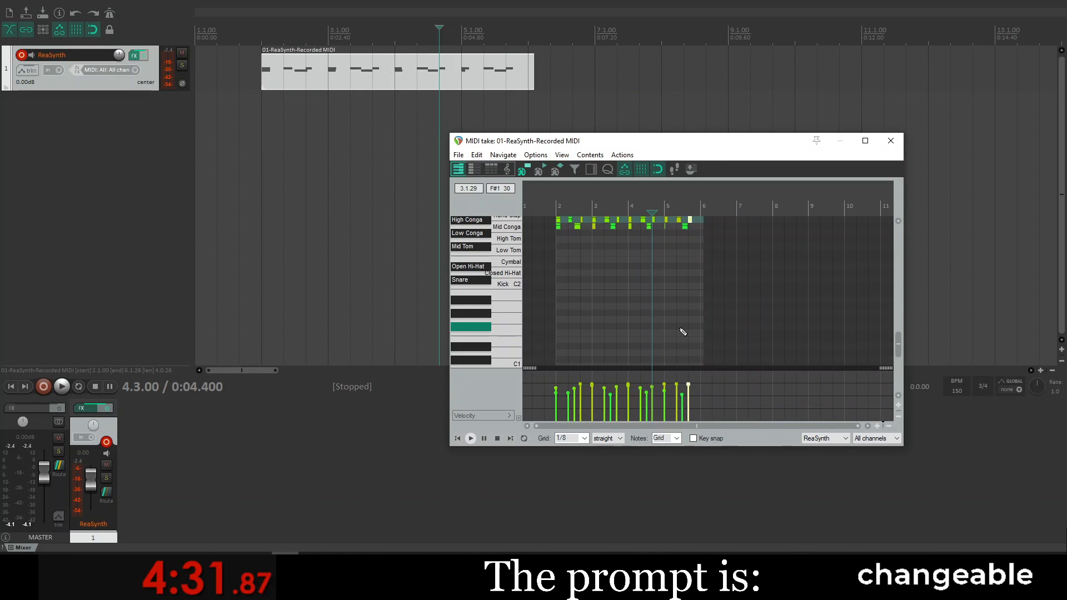
left_click_drag(902, 350, 899, 335)
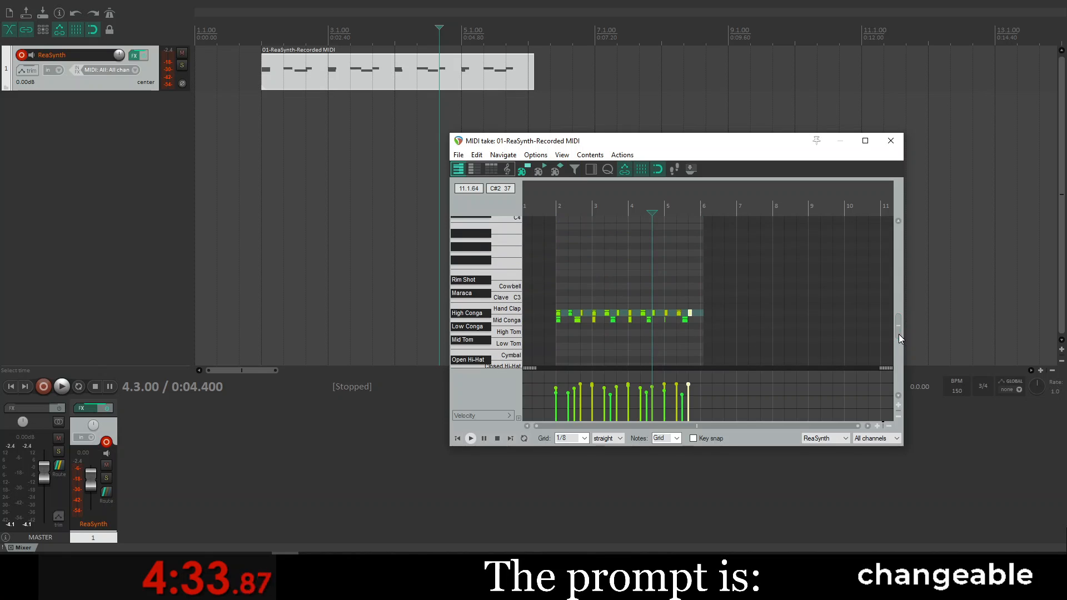
mouse_move(703, 249)
left_mouse_down()
mouse_move(778, 248)
mouse_move(757, 253)
left_mouse_up()
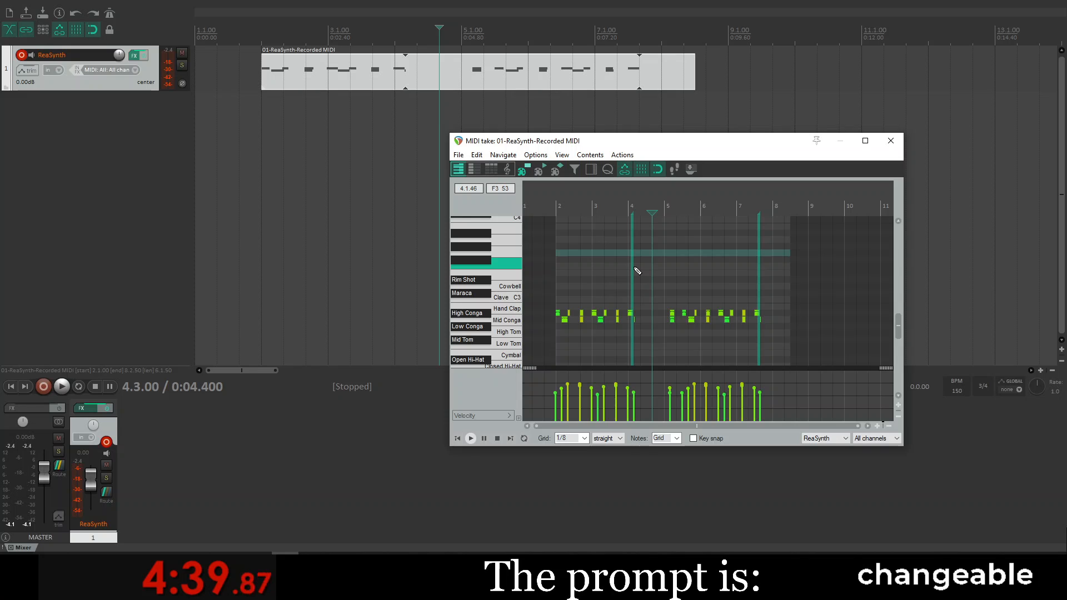
Step: Shift the item's loop boundaries to about 3.1.50 and 6.3.50, and move its start edge to 1.2.50
left_click_drag(632, 267, 598, 266)
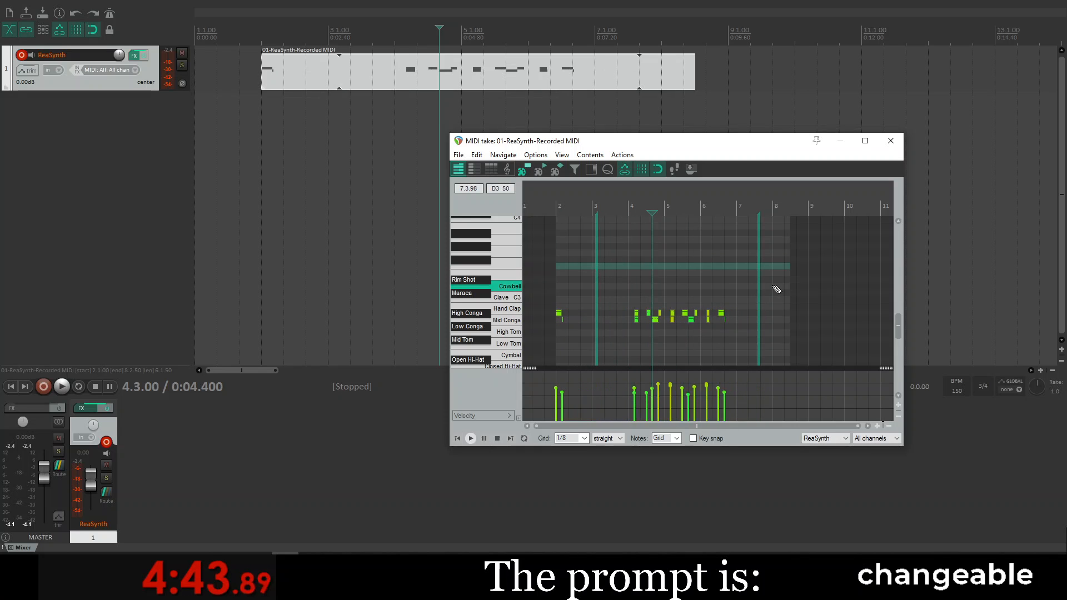
left_click_drag(758, 283, 731, 289)
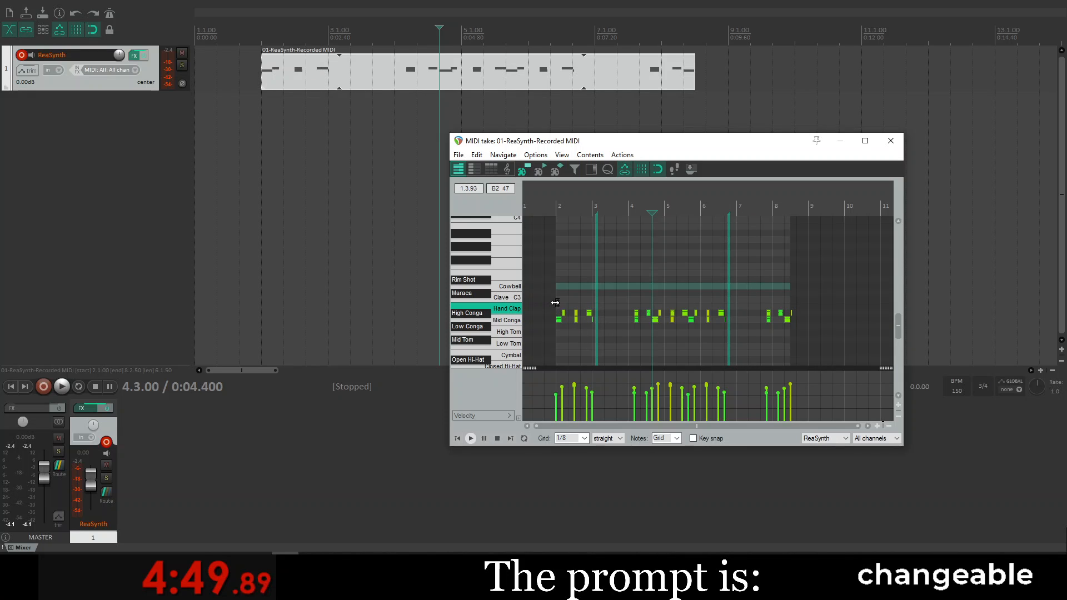
left_click_drag(555, 303, 634, 299)
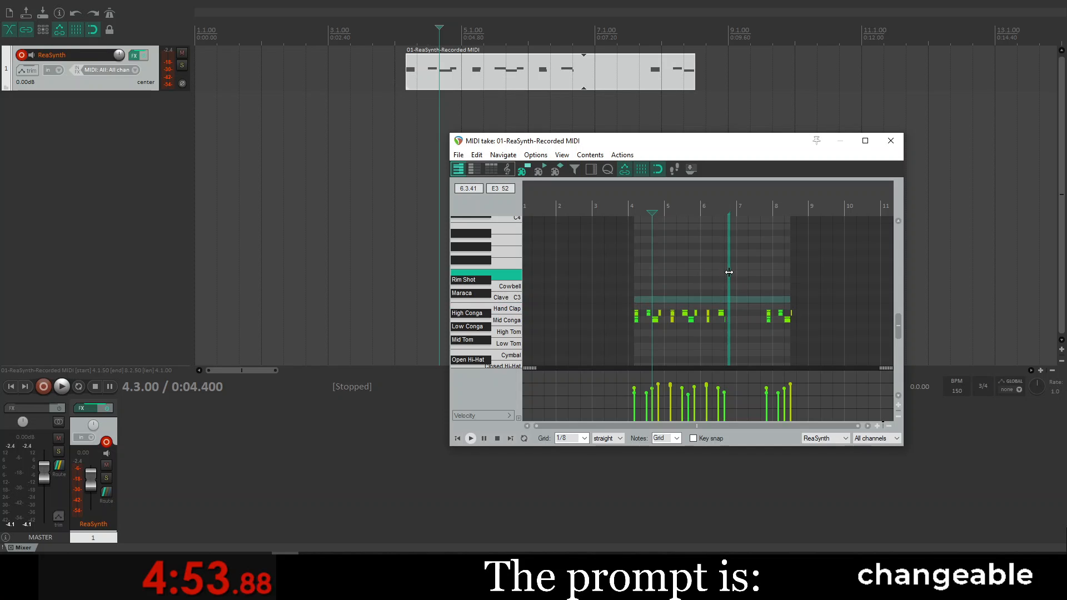
mouse_move(729, 273)
left_mouse_down()
mouse_move(757, 274)
mouse_move(732, 275)
left_mouse_up()
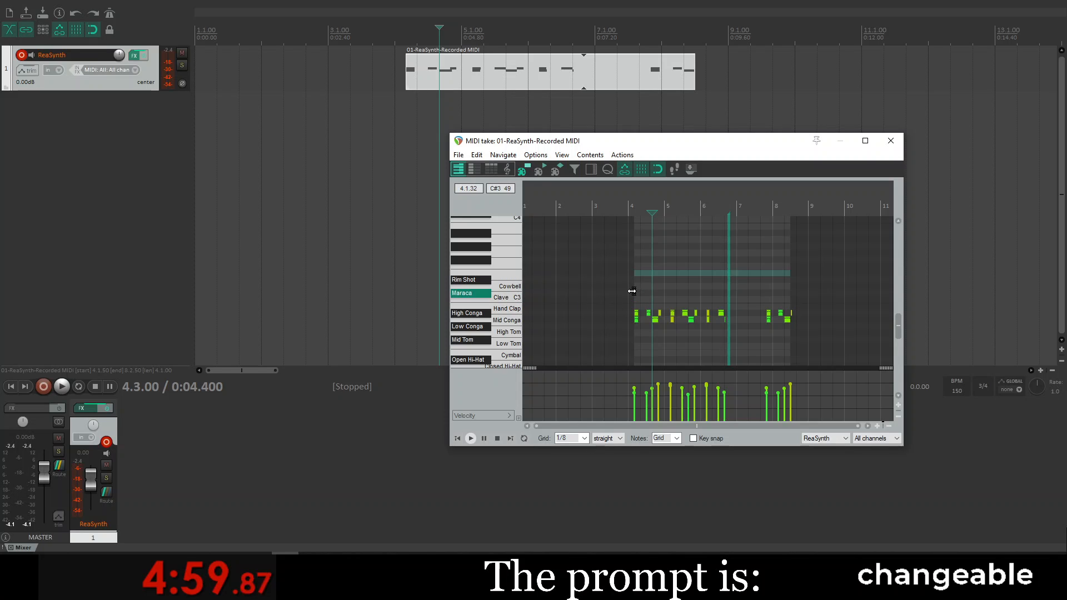
left_click_drag(631, 291, 538, 311)
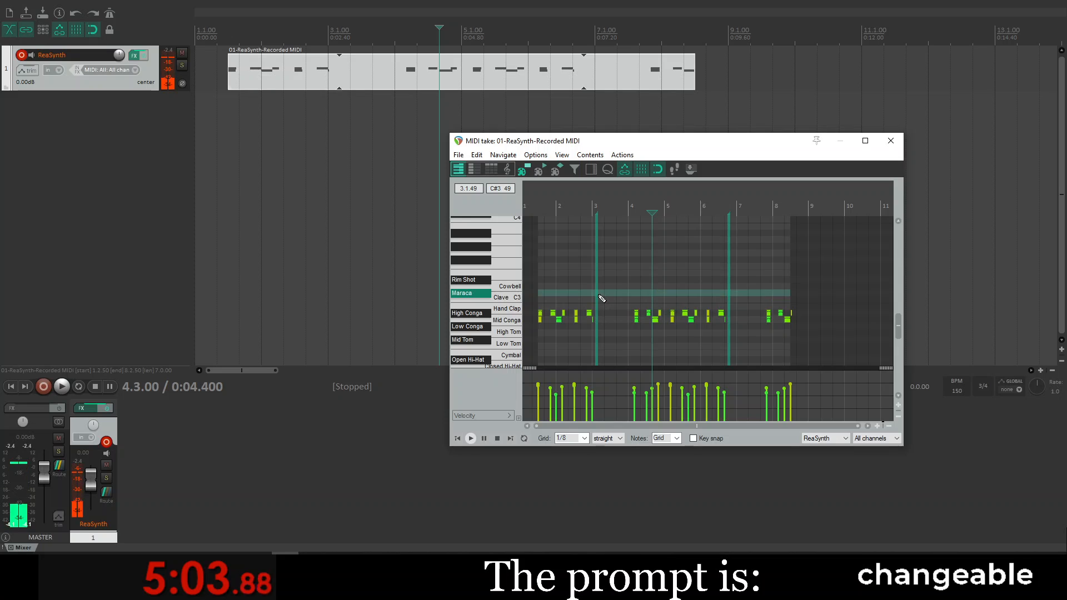
Step: Delete the stray Maraca note placed at the first loop boundary, and move that boundary to the start of measure 3
left_click(595, 294)
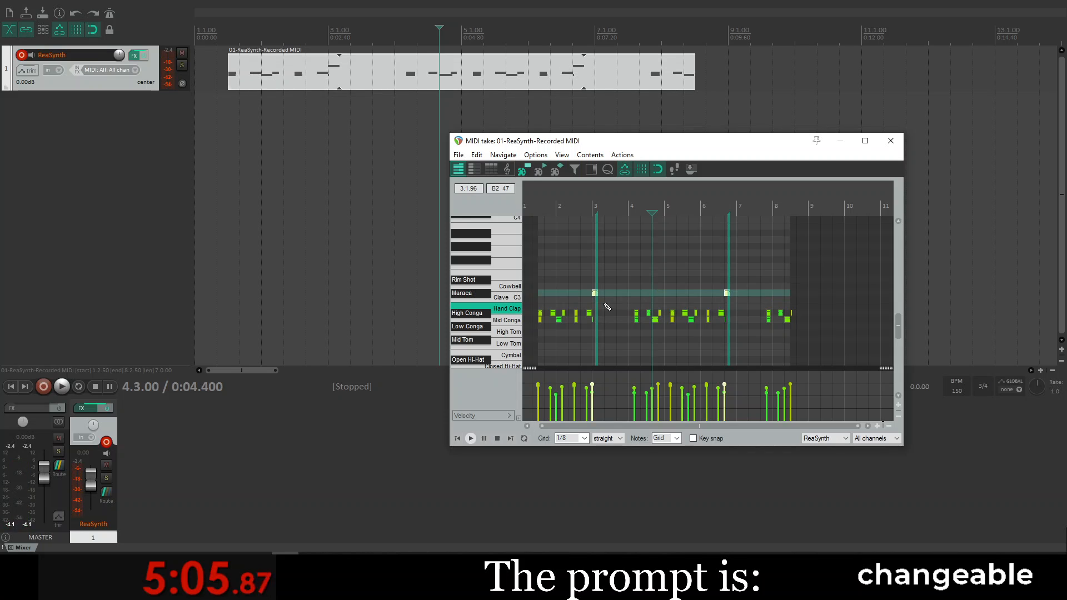
key("Delete")
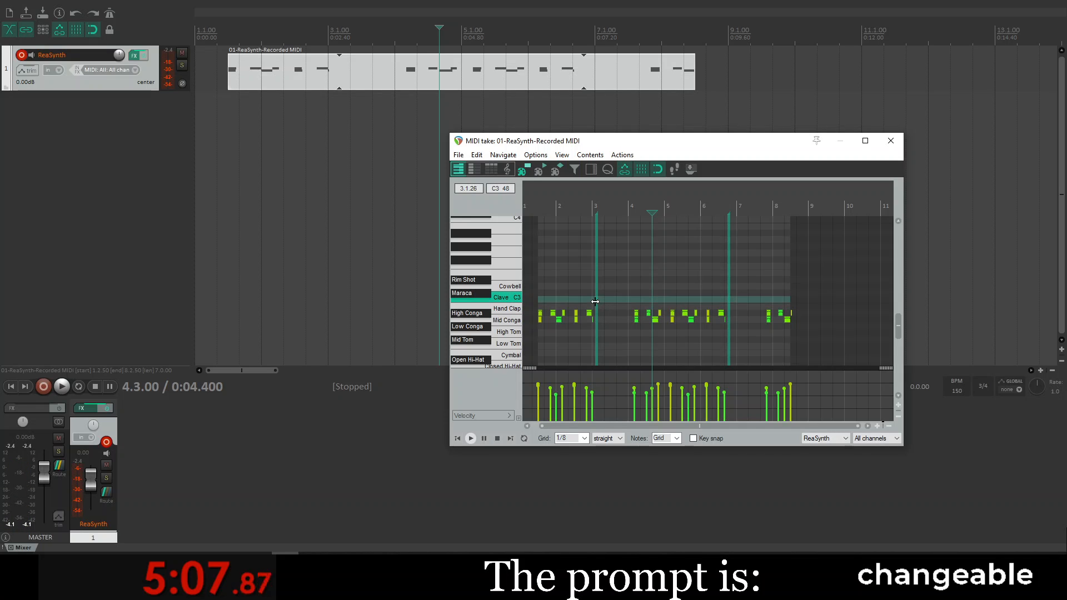
left_click_drag(596, 301, 589, 301)
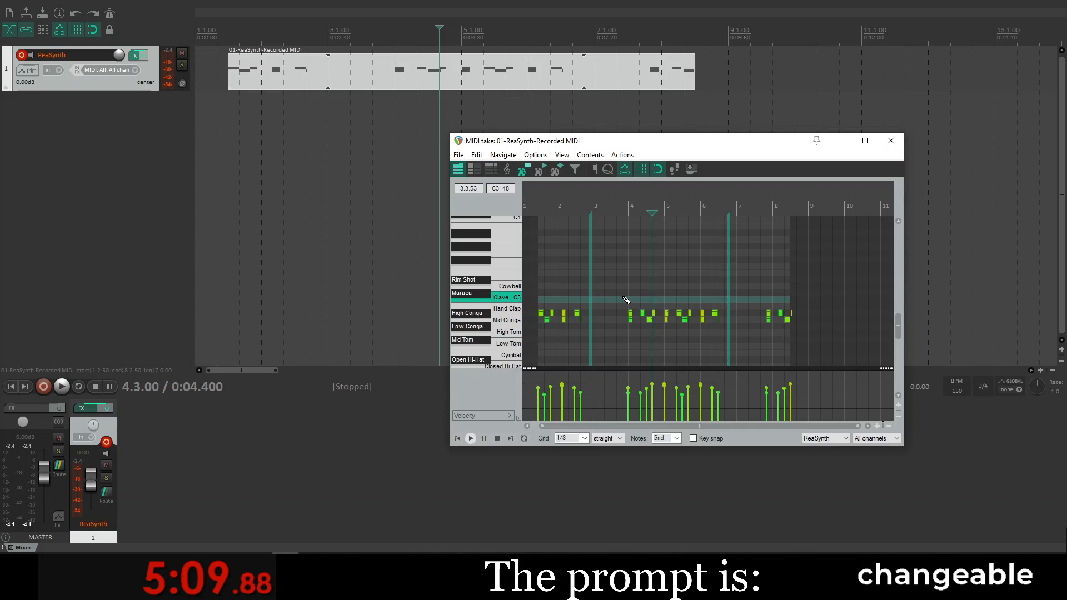
Step: Select all conga notes and shift them one measure earlier so the phrase begins at the loop boundary on measure 3
left_click_drag(623, 296, 726, 331)
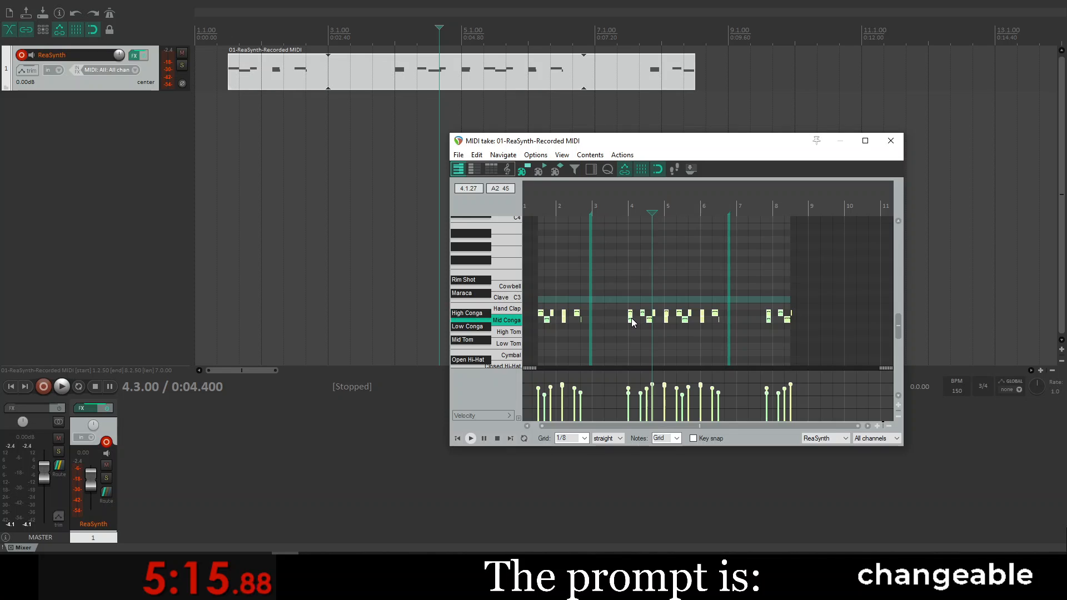
left_click(629, 319)
left_click_drag(628, 318, 592, 318)
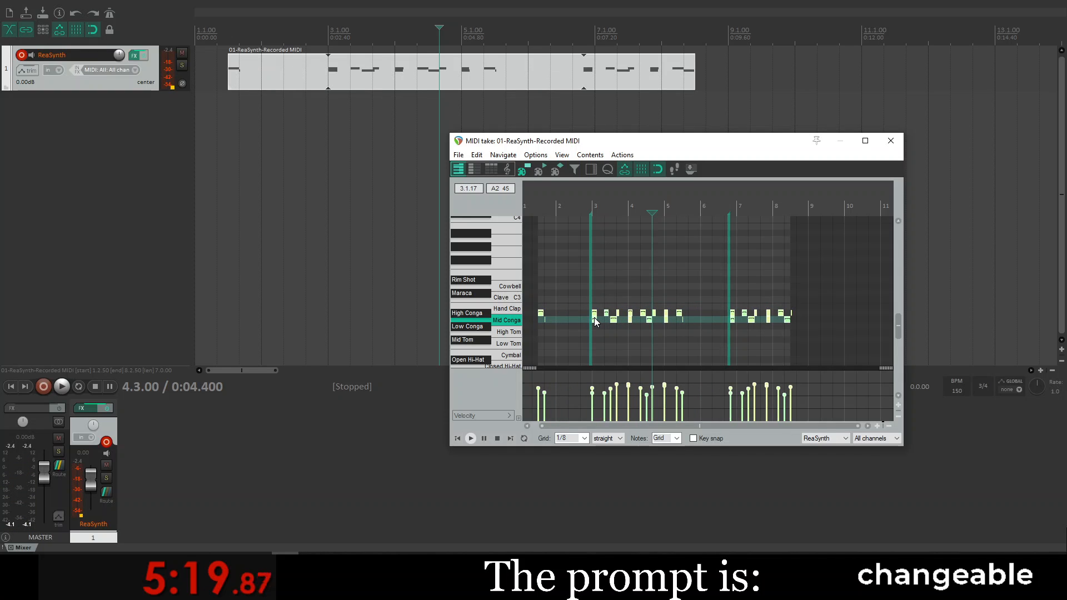
Step: Try a three-measure loop by moving the second loop boundary to measure 6, and play from 2.2.00
left_click_drag(728, 305, 699, 304)
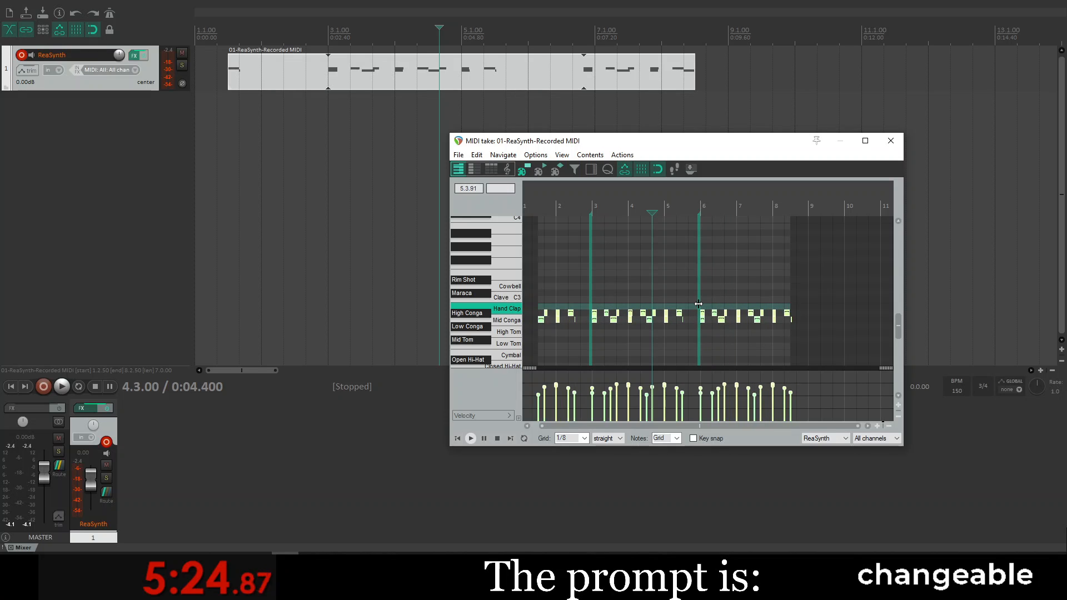
left_click(568, 210)
key("space")
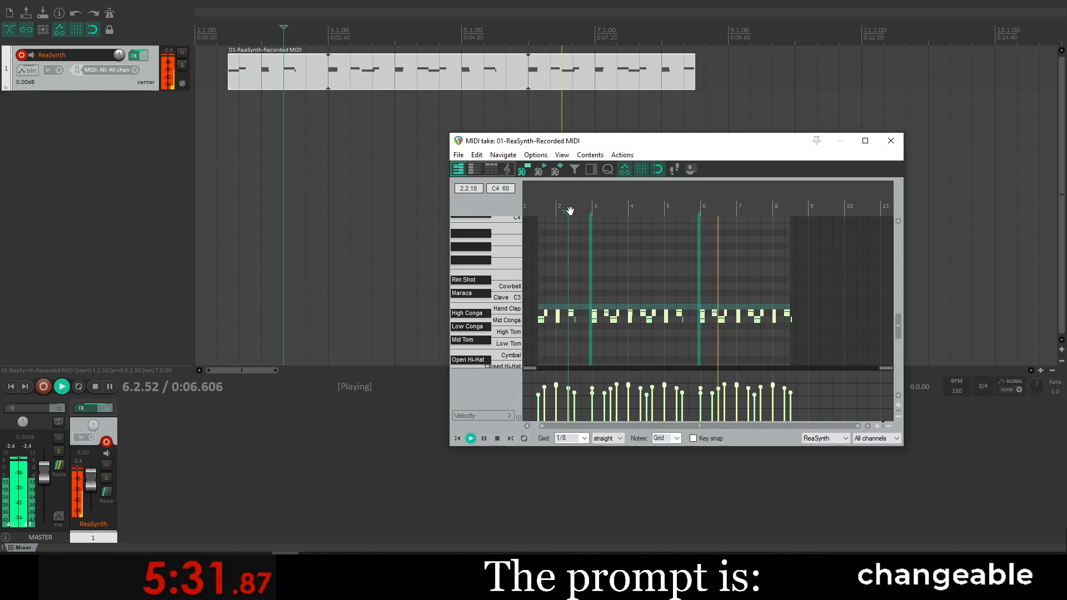
key("space")
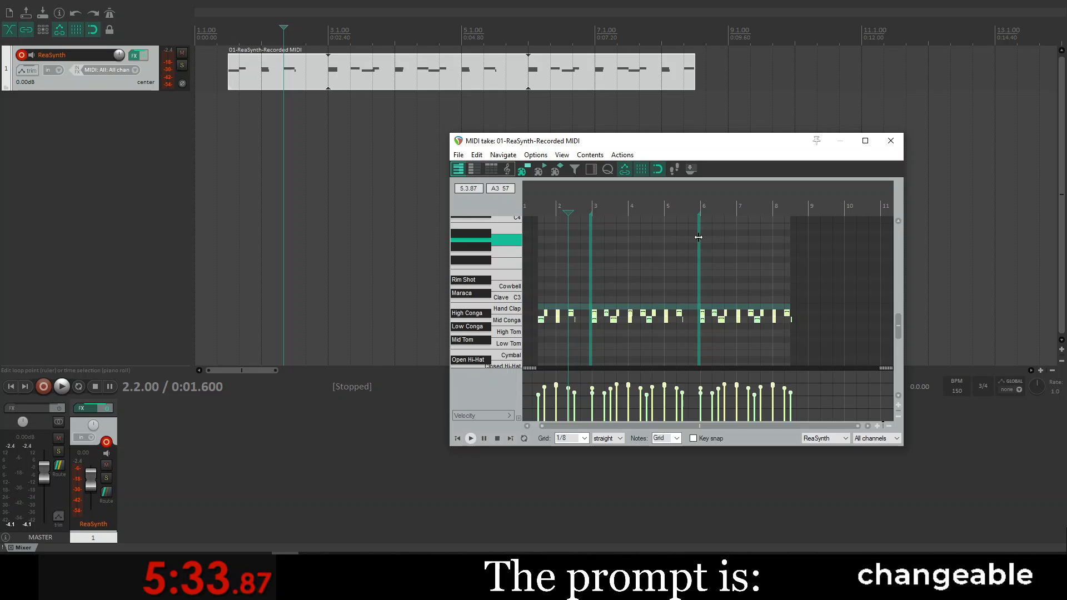
Step: Shorten the conga loop to two measures by moving its second boundary to measure 5, and play it from measure 3
left_click_drag(698, 237, 661, 240)
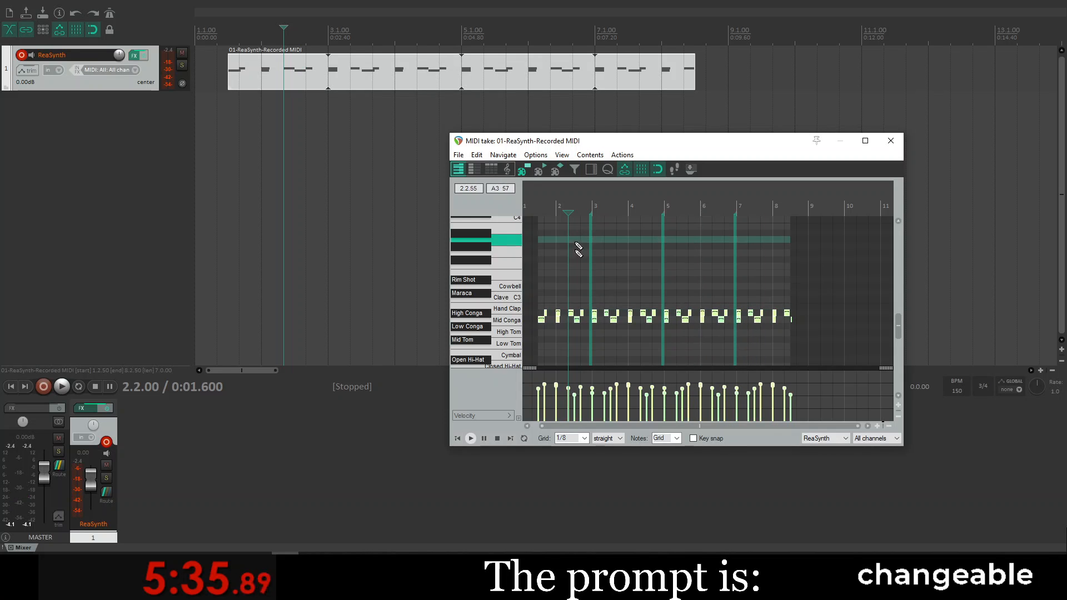
left_click(591, 207)
key("space")
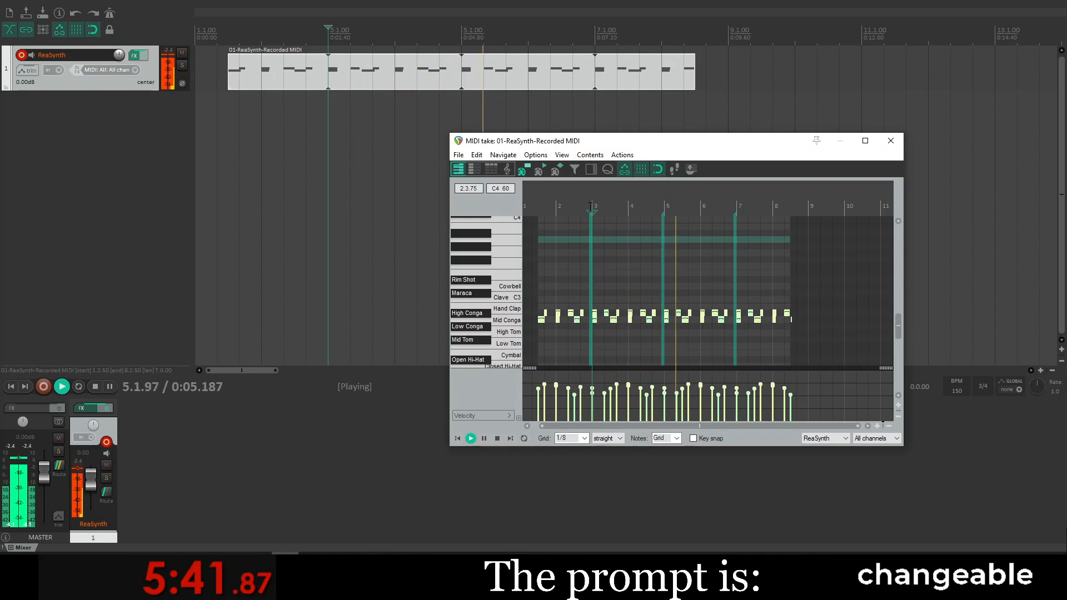
key("space")
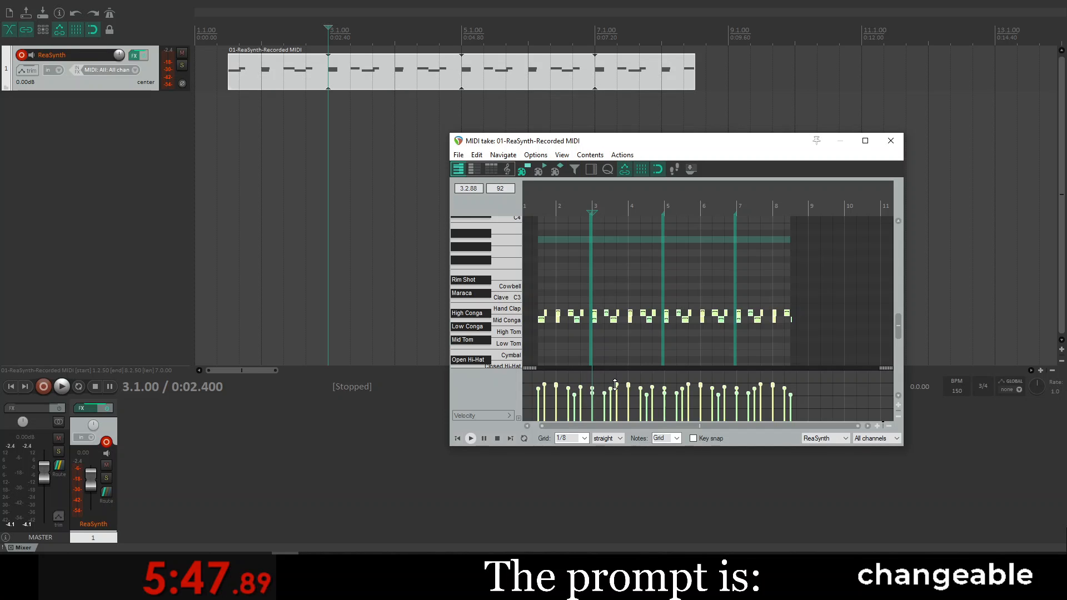
Step: Raise the velocities of all selected conga notes slightly and close the MIDI editor
left_click_drag(615, 383, 616, 380)
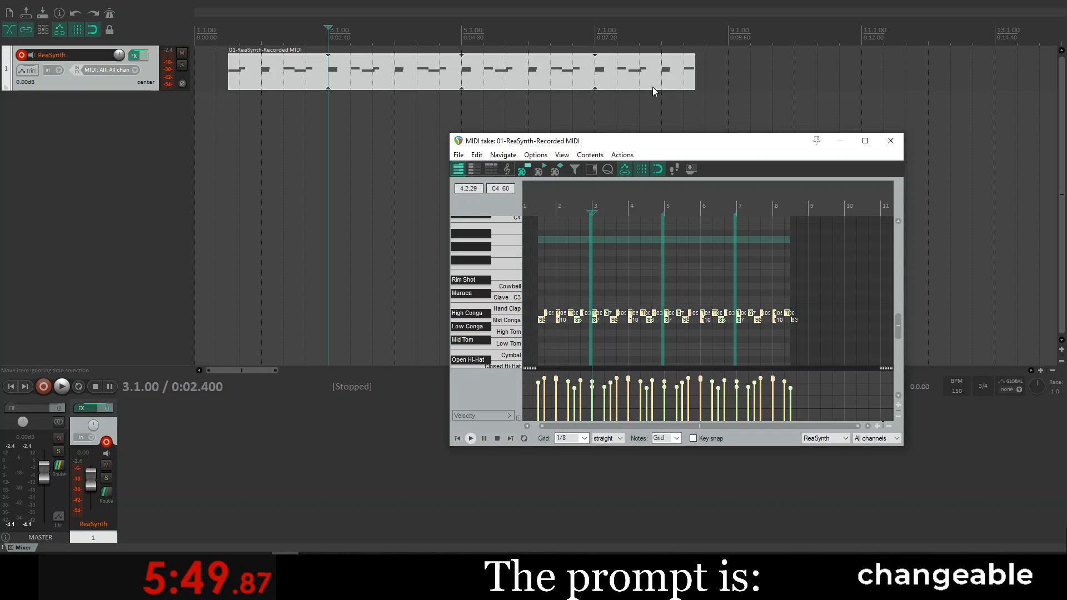
left_click(889, 143)
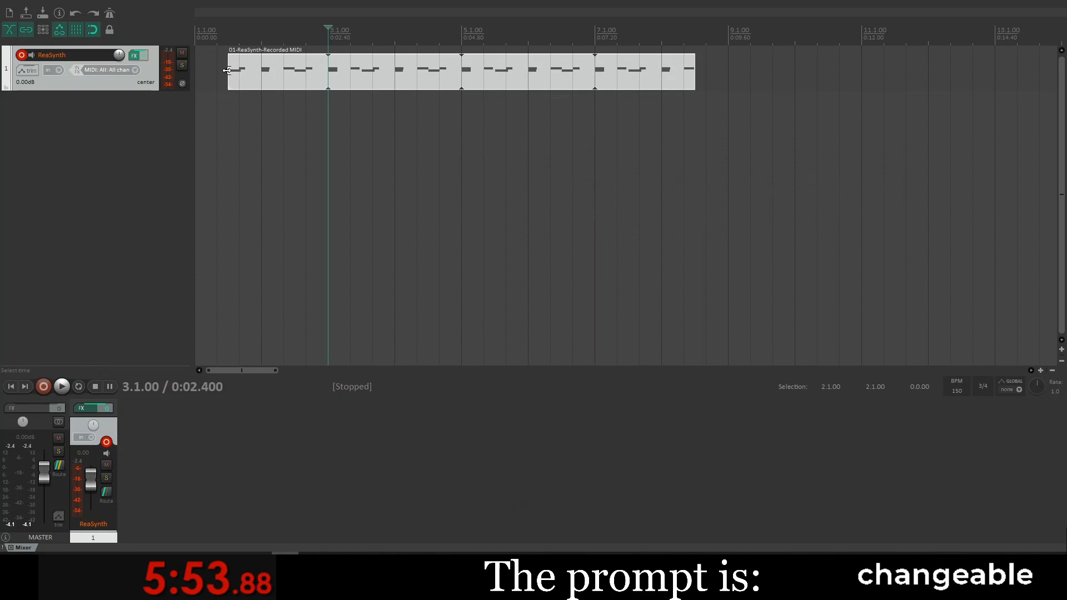
Step: Extend the conga item's start back to 1.1.00 and play it from the project start
left_click_drag(227, 70, 195, 70)
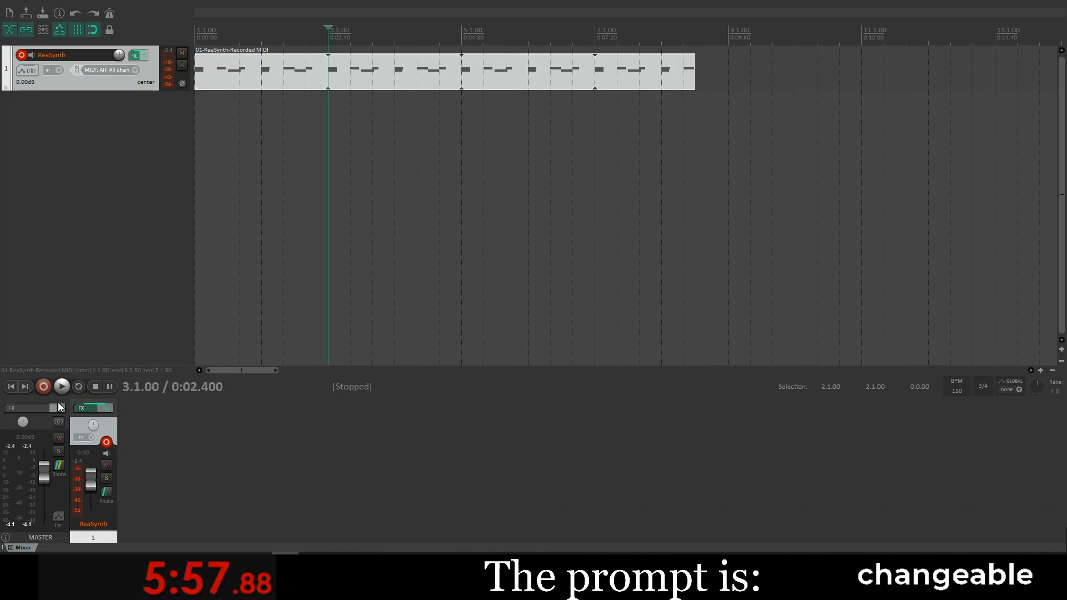
left_click(11, 386)
key("space")
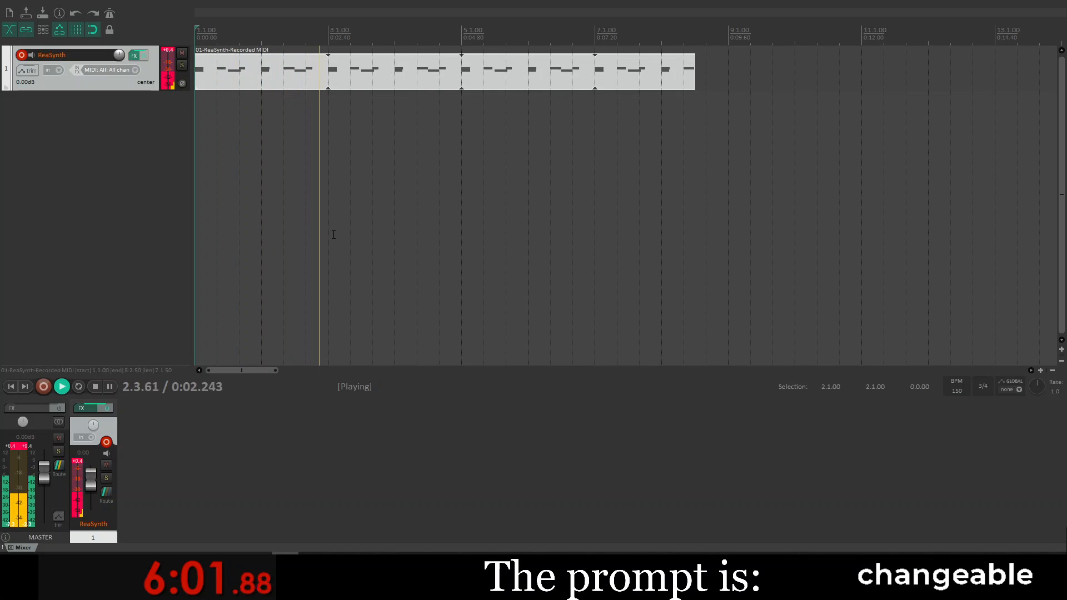
key("space")
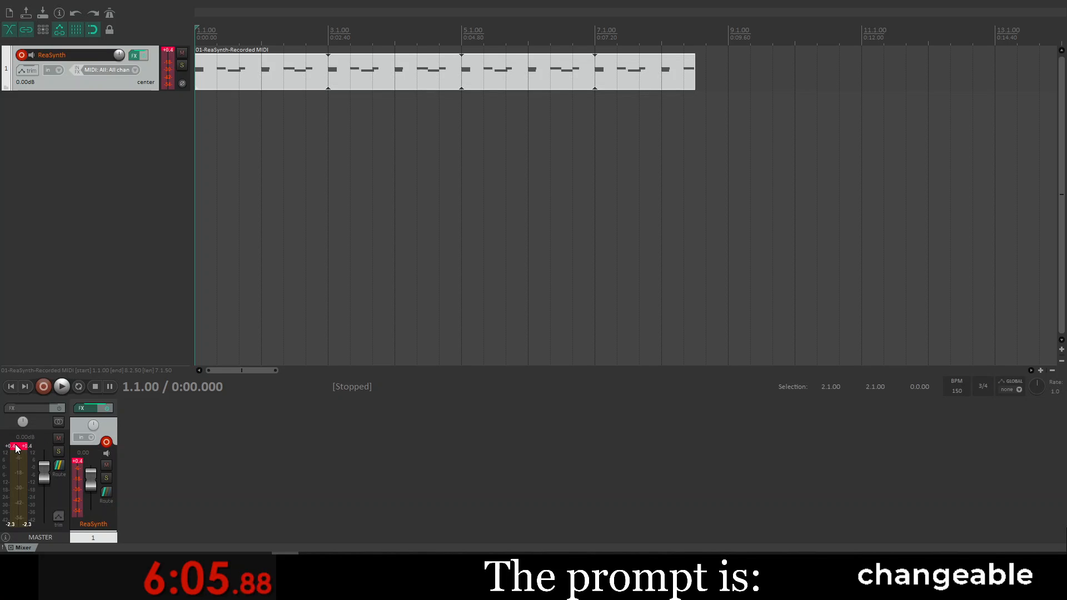
Step: Lower the ReaSynth track's volume to -0.75 dB, resetting the master peak meter and playing back to check for clipping
left_click_drag(93, 475, 94, 481)
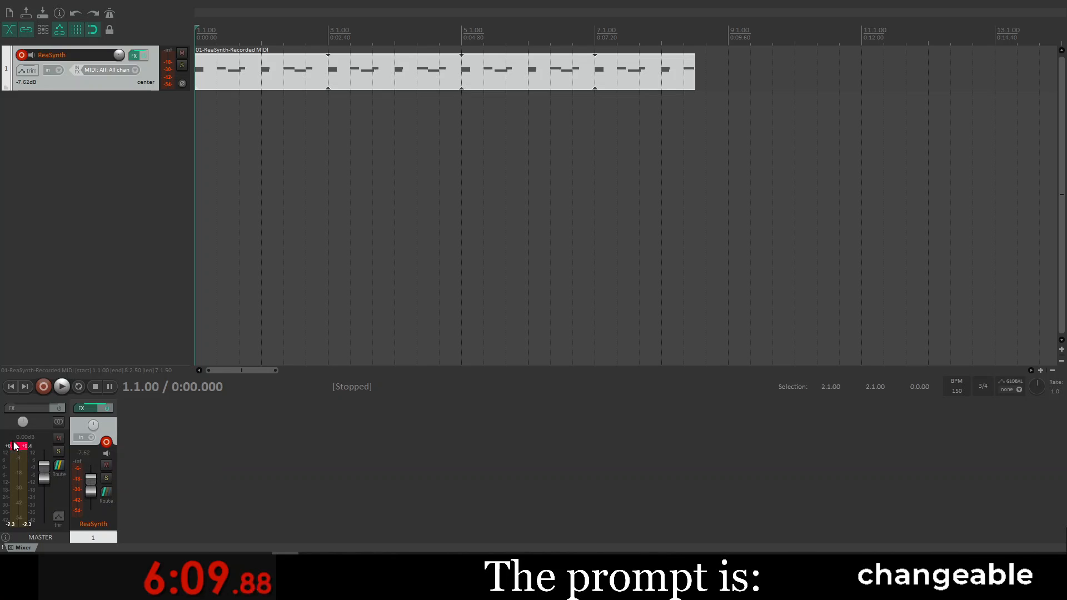
key("space")
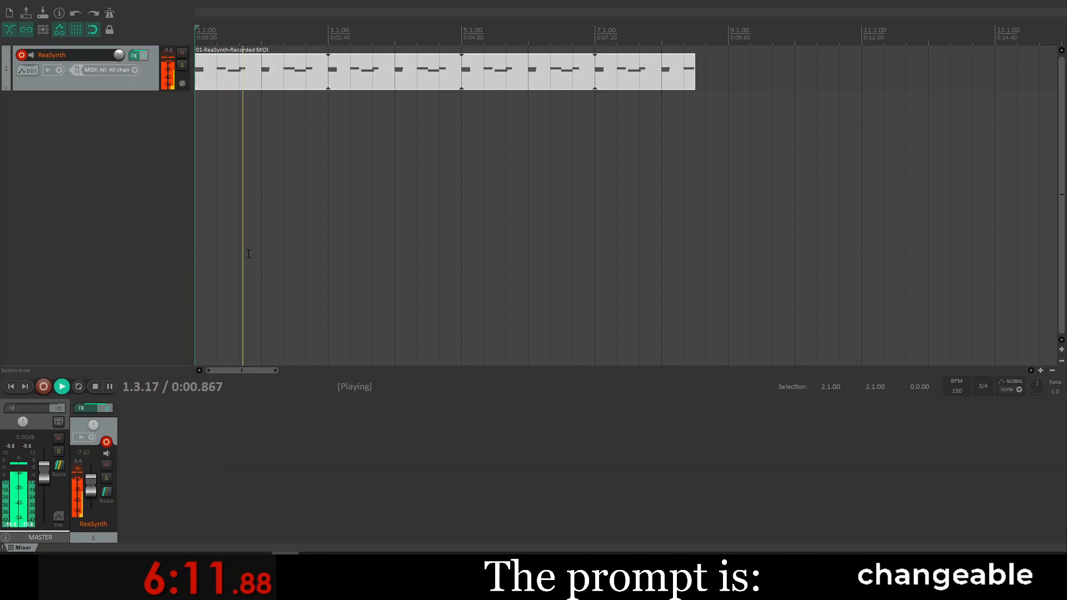
left_click_drag(89, 485, 91, 486)
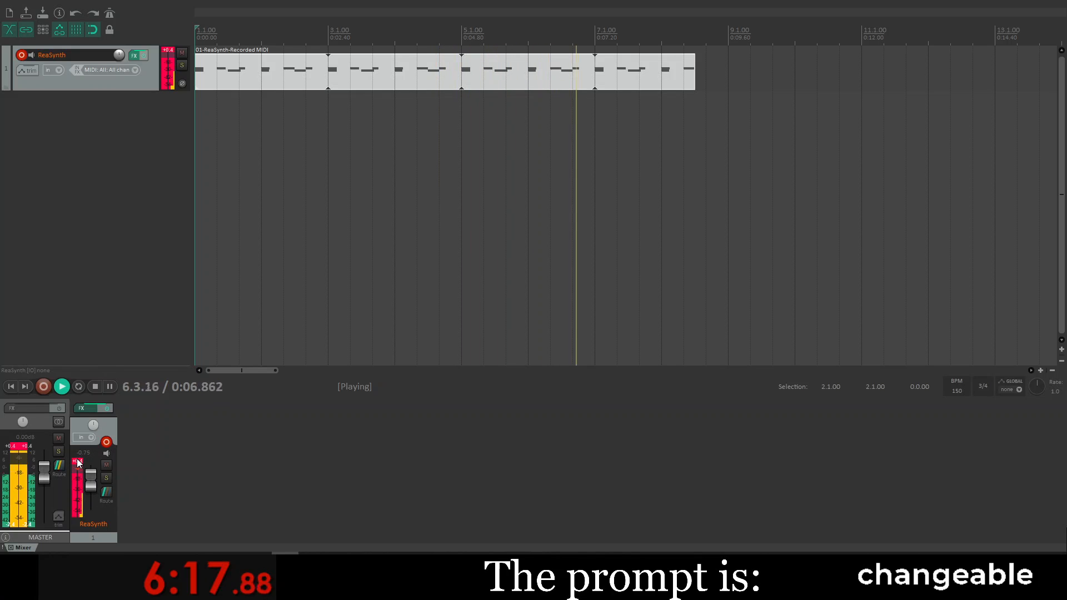
key("space")
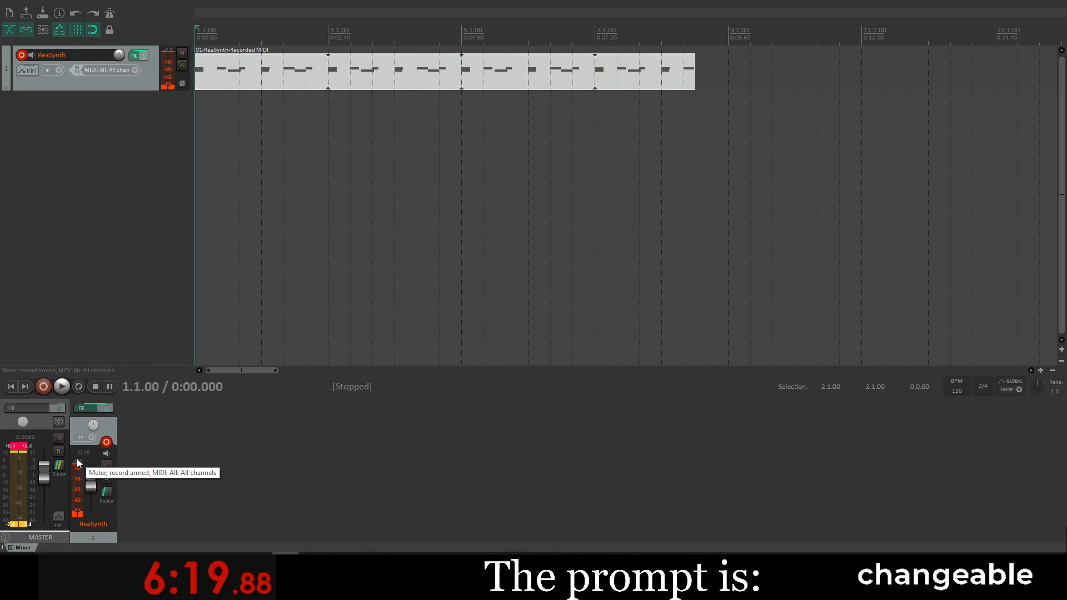
key("space")
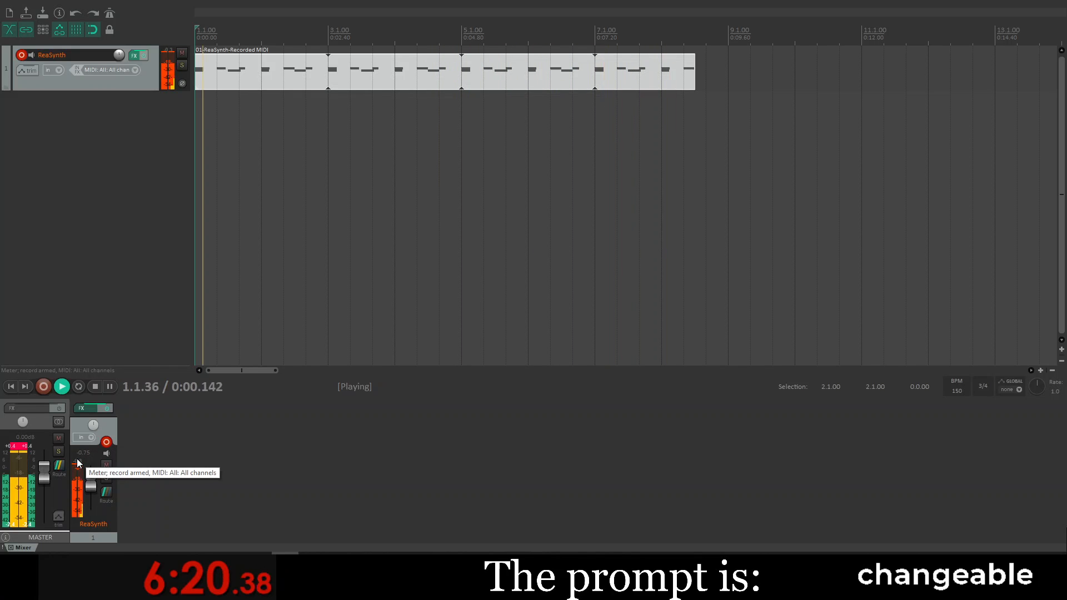
left_click(23, 446)
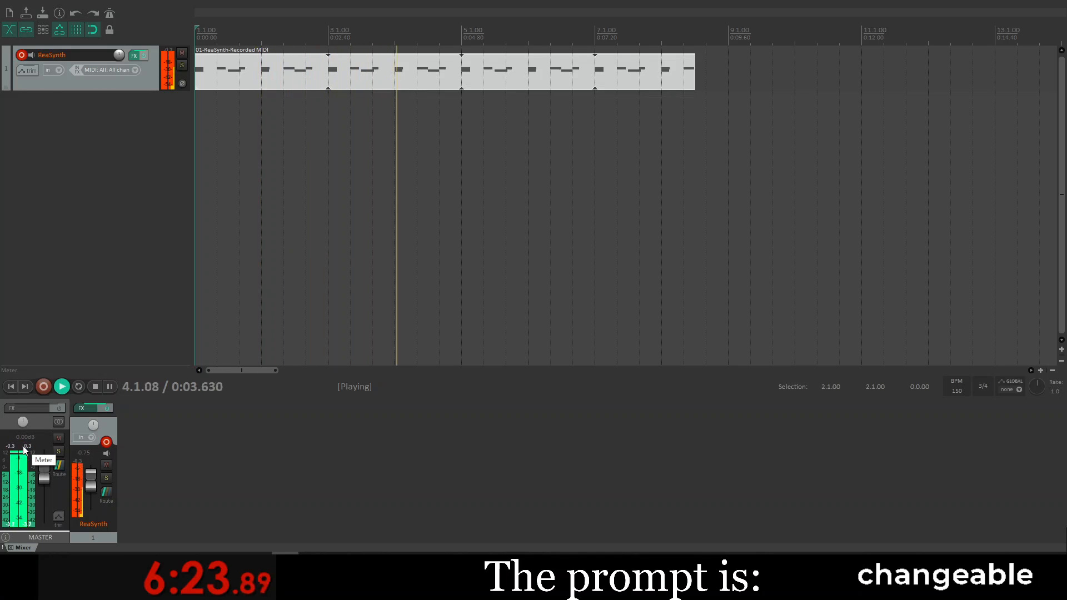
key("space")
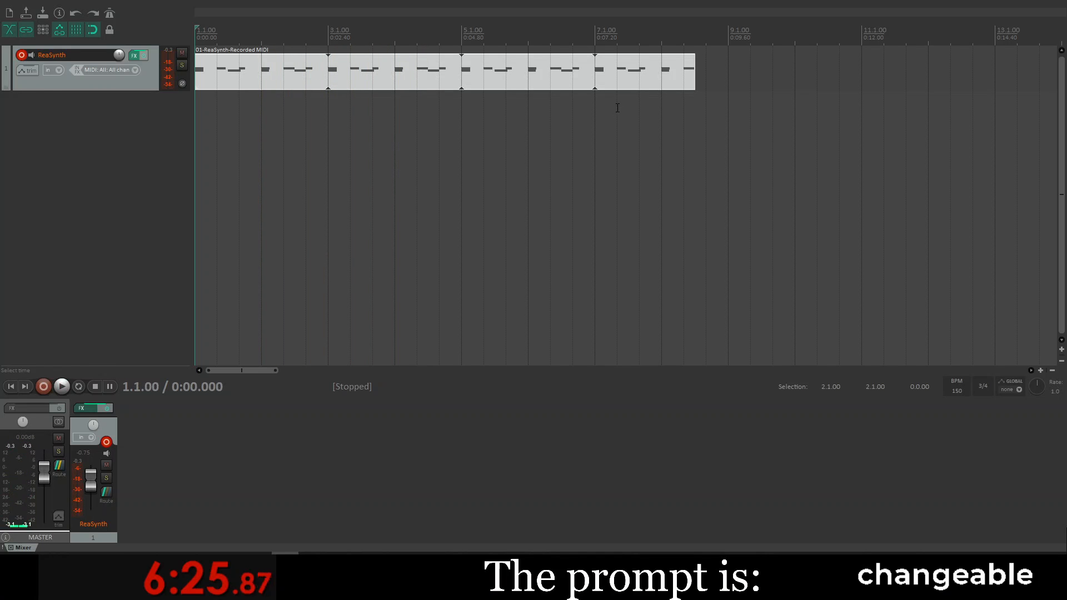
Step: Extend the looped conga item's end to 11.1.00 and play it from the start
left_click_drag(691, 69, 861, 72)
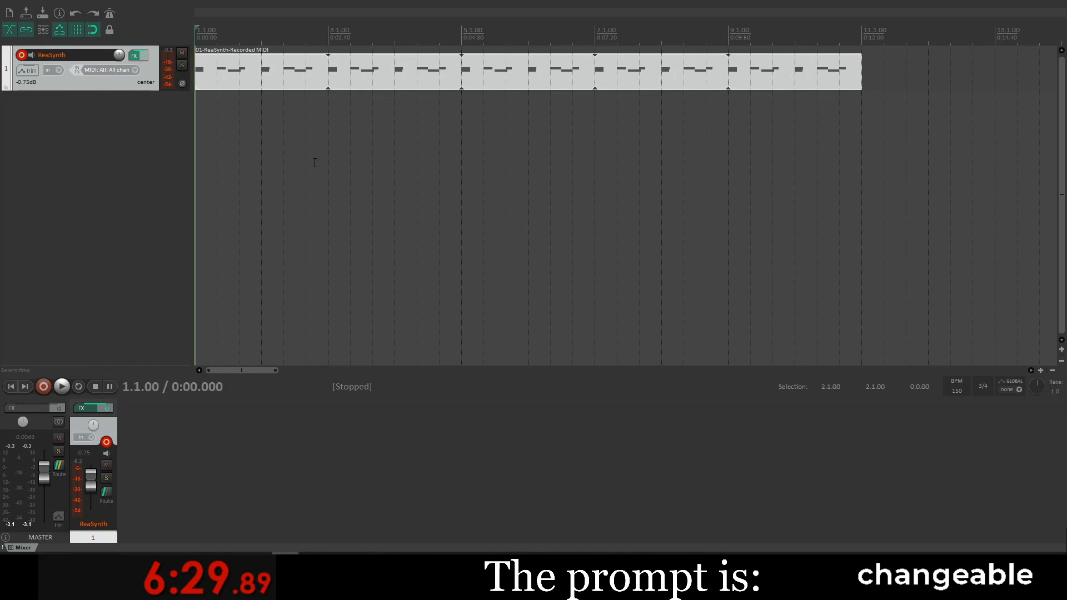
key("space")
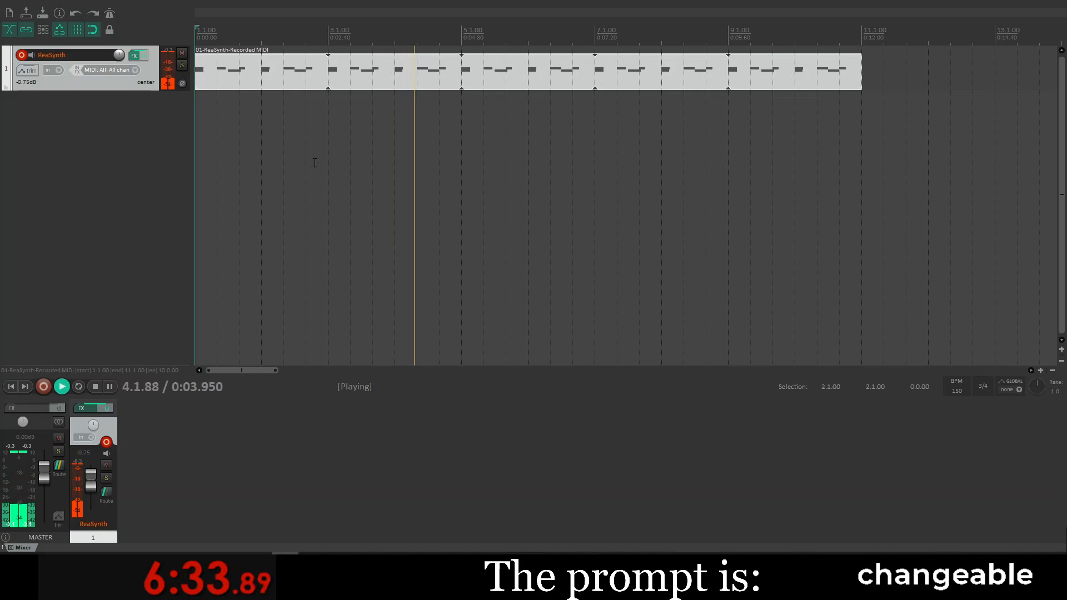
key("space")
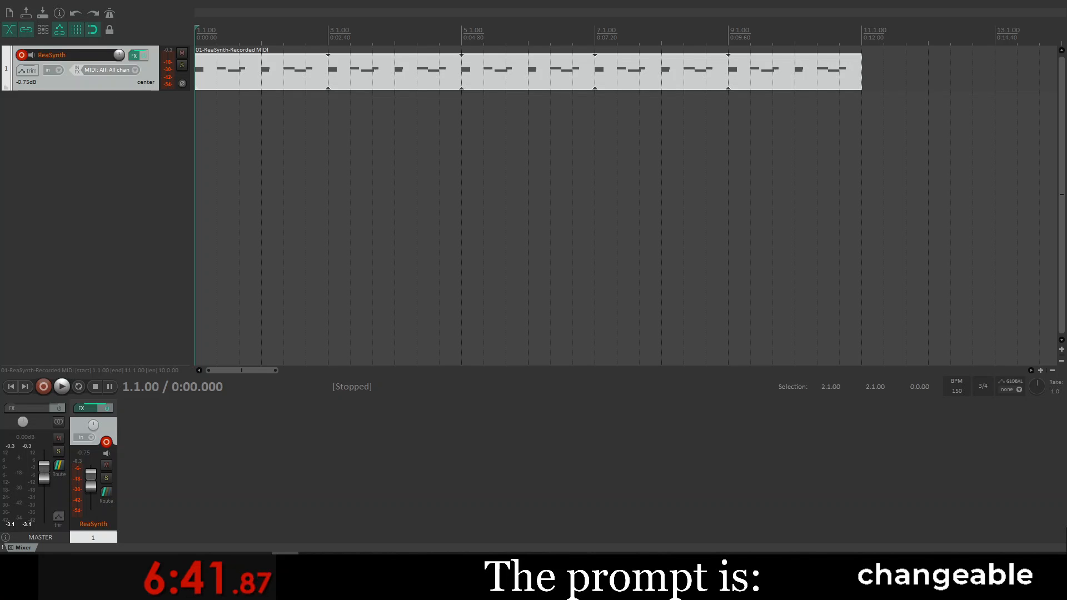
Step: Insert the LABS (Spitfire Audio) virtual instrument on a new track
left_click(91, 0)
mouse_move(112, 0)
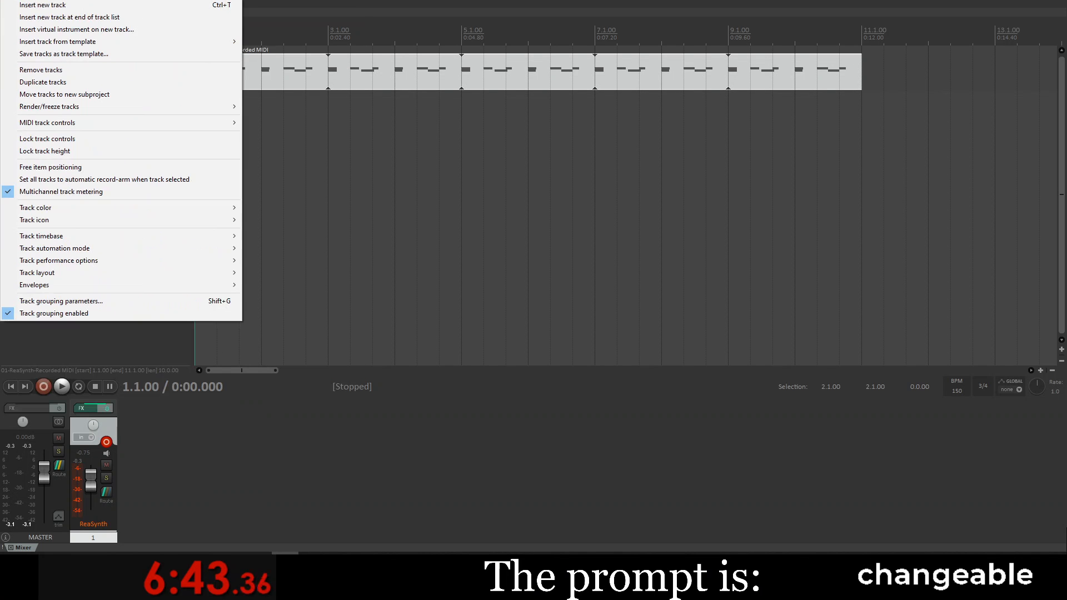
left_click(105, 31)
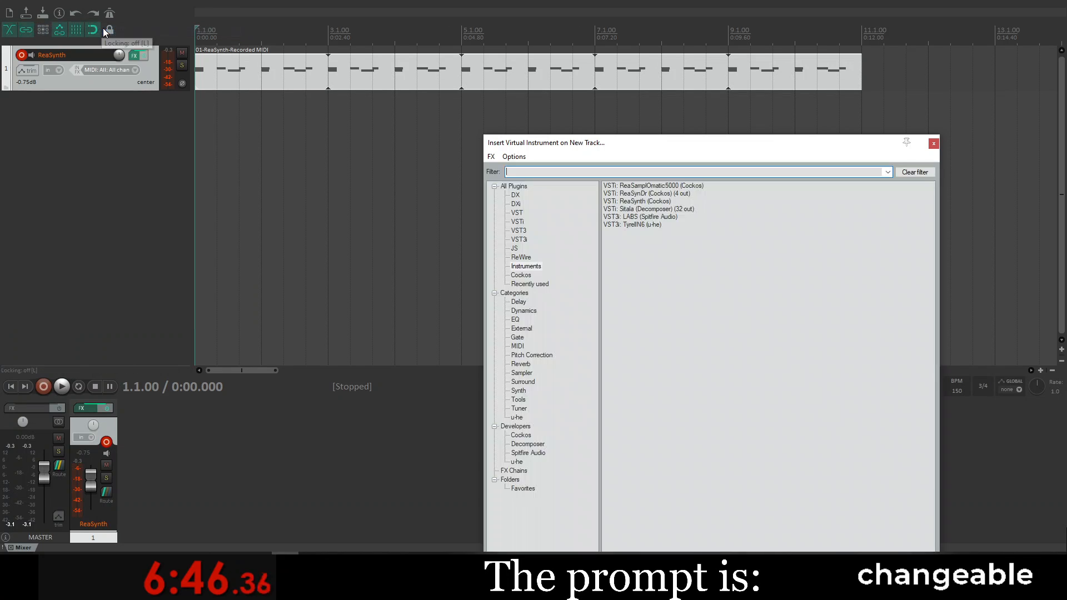
double_click(645, 217)
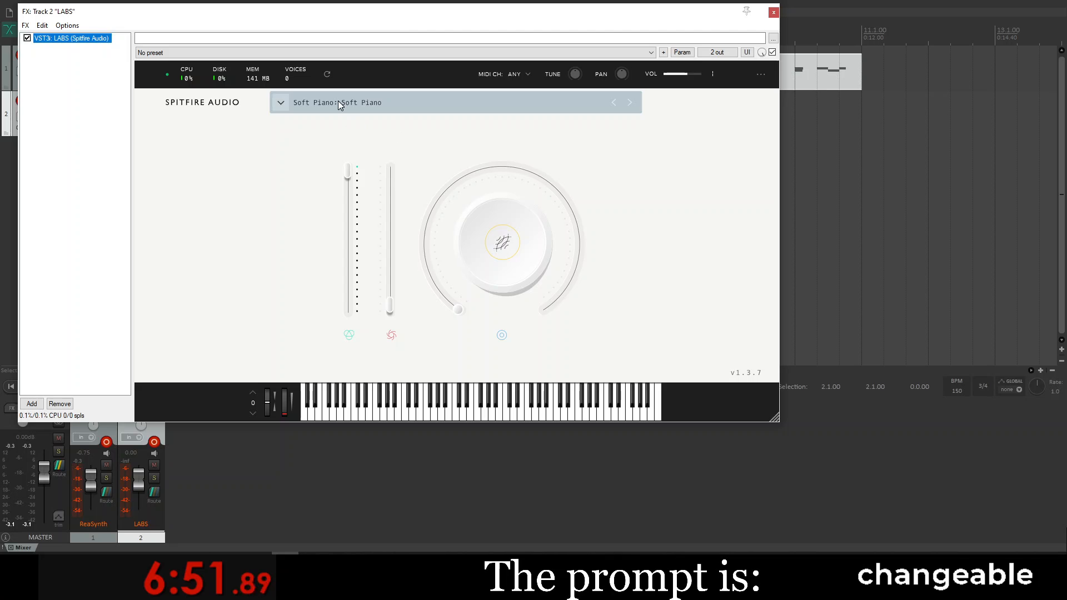
Step: Filter the LABS presets by Drums, preview the Drums preset, and load it in place of Soft Piano
left_click(336, 102)
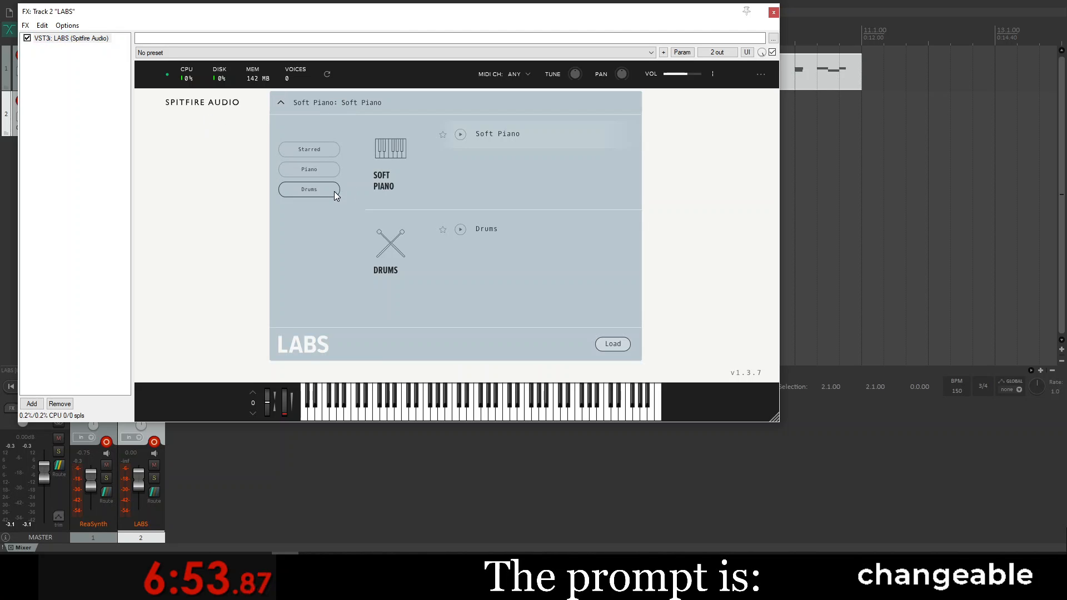
left_click(328, 191)
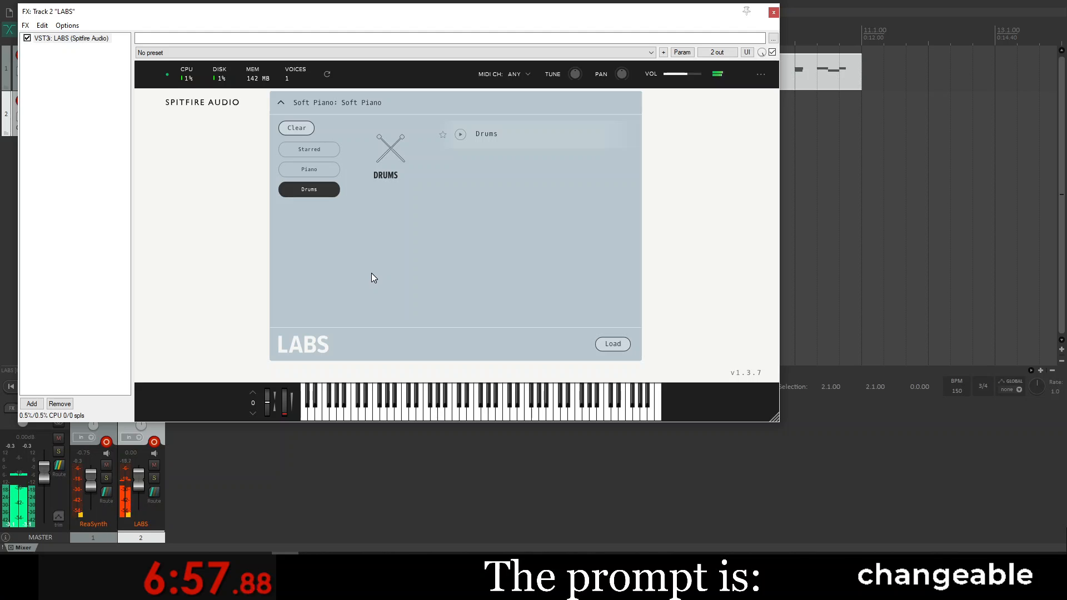
left_click(279, 106)
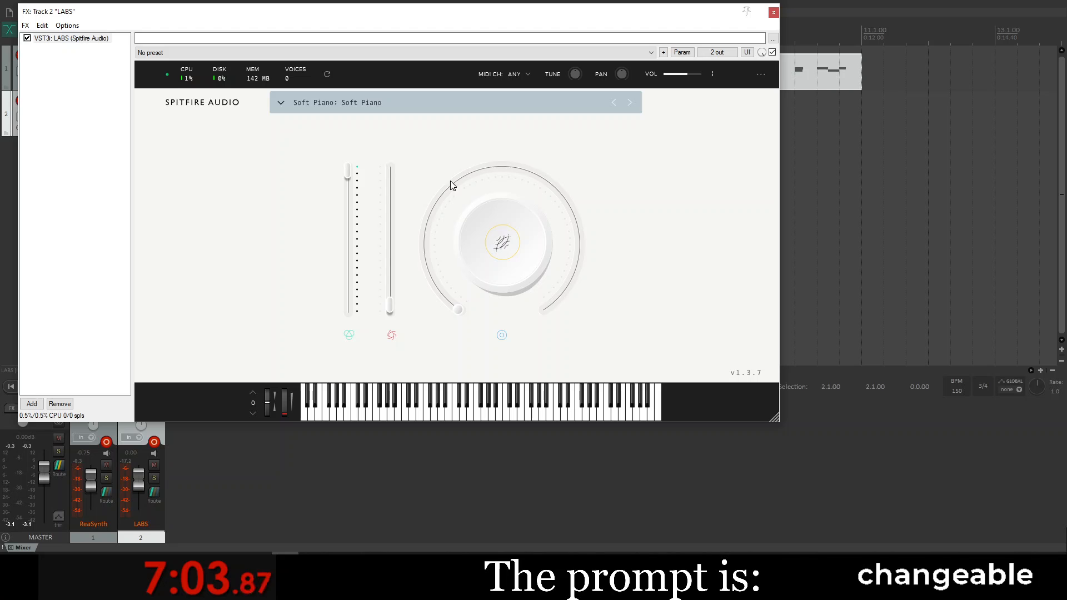
left_click(398, 110)
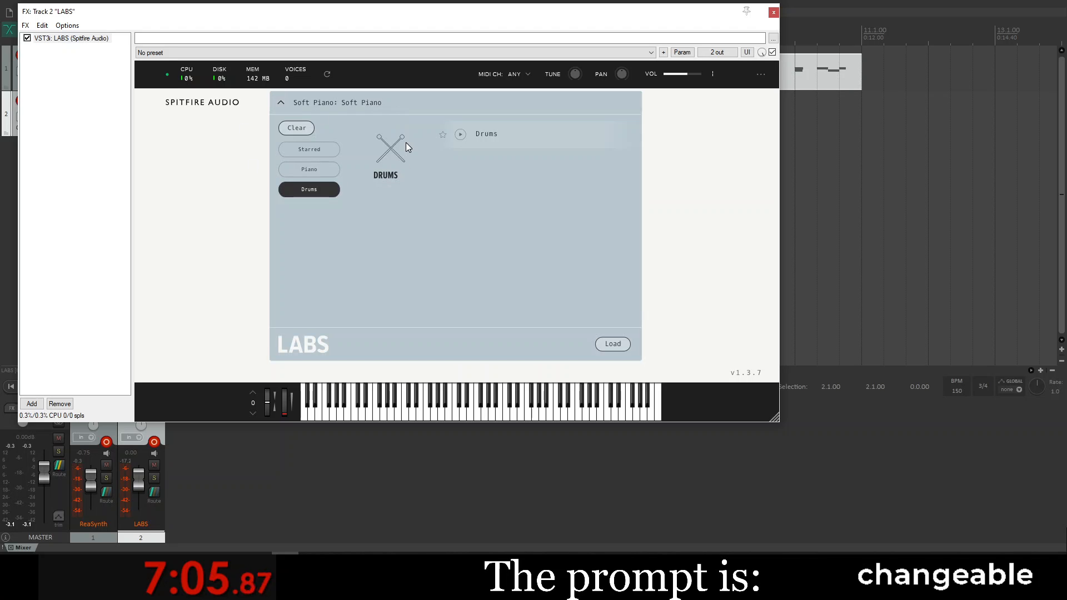
left_click(463, 135)
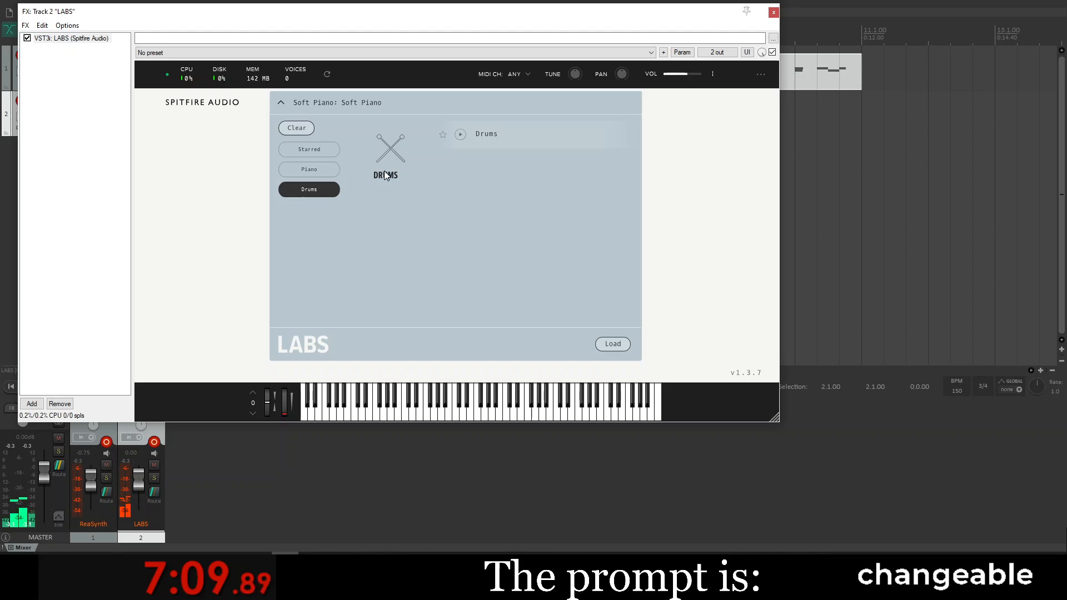
left_click(309, 192)
left_click(309, 192)
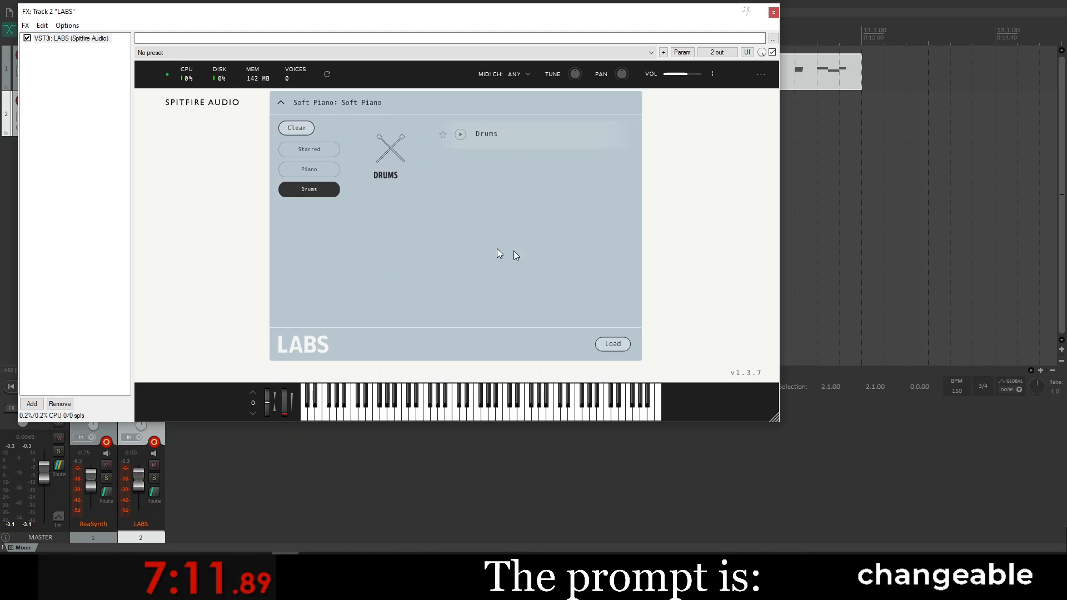
left_click(281, 103)
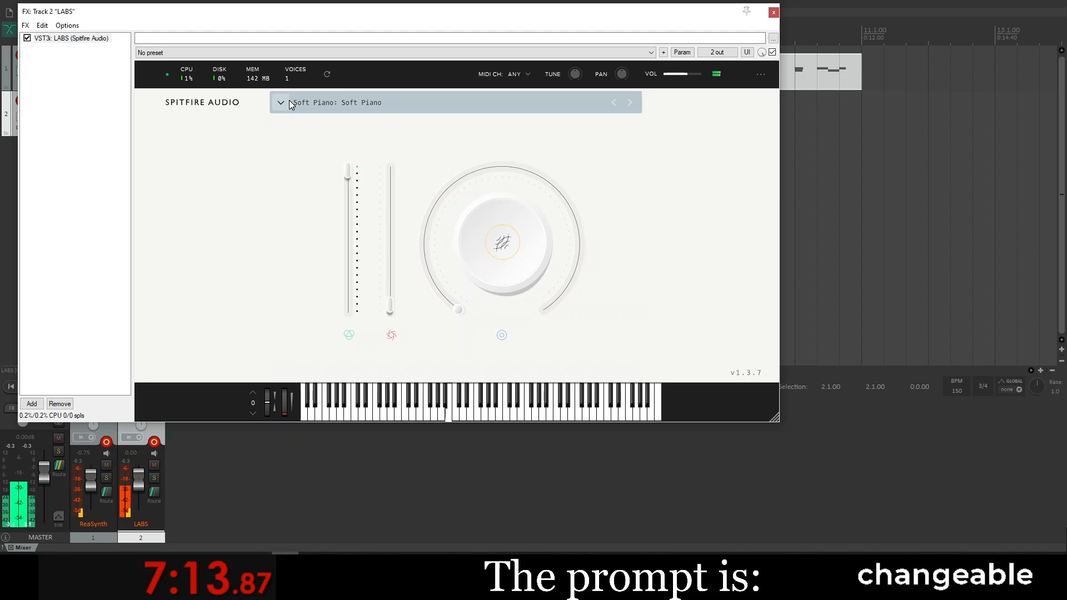
left_click(281, 103)
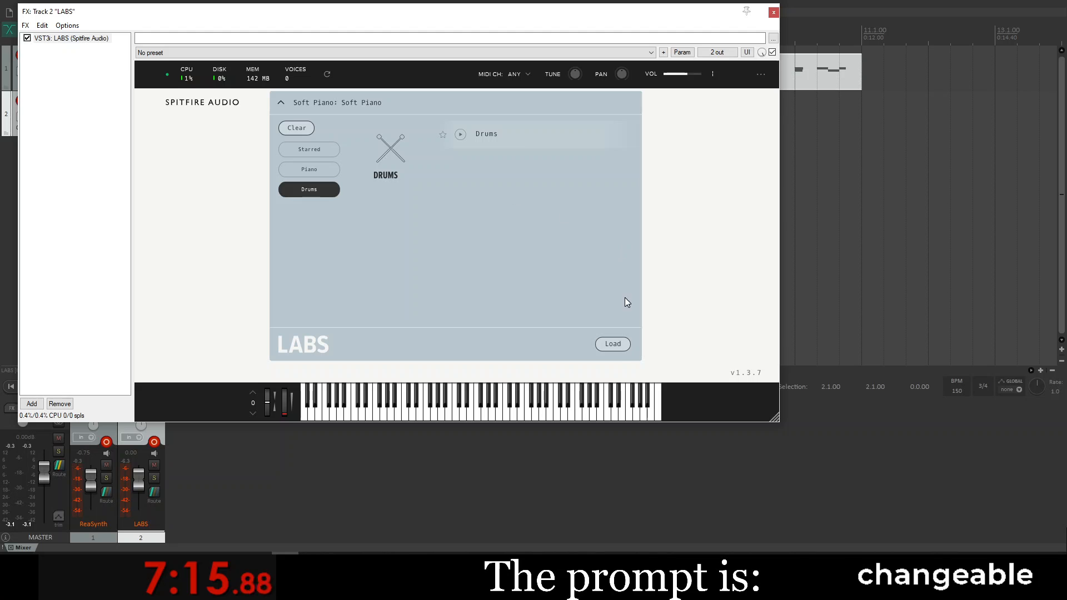
left_click(612, 344)
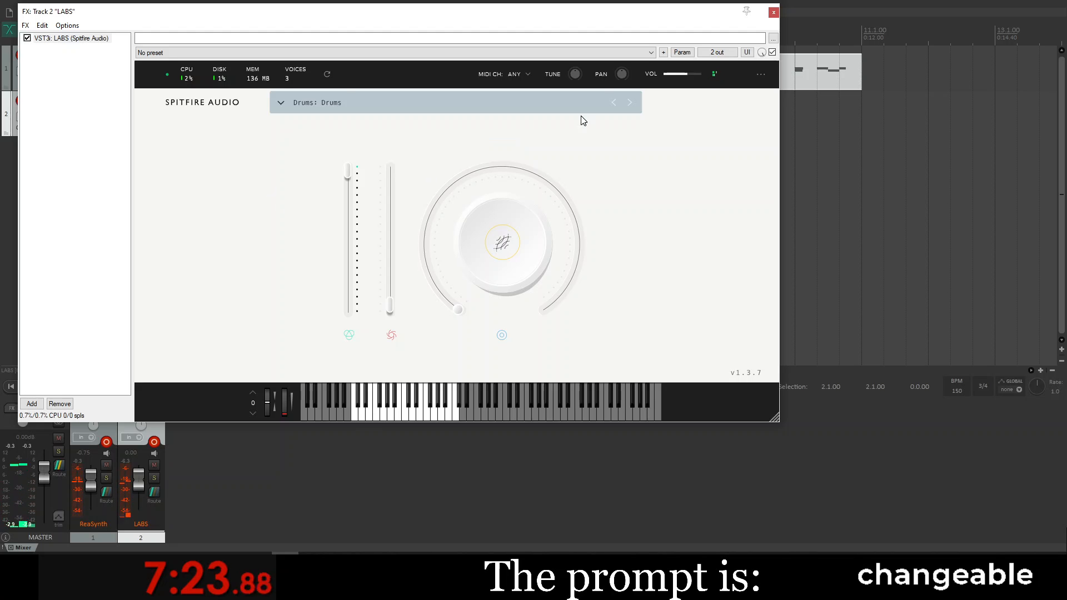
Step: Disarm the ReaSynth track for recording and extend the looped conga item's end to 21.1.00
left_click(774, 12)
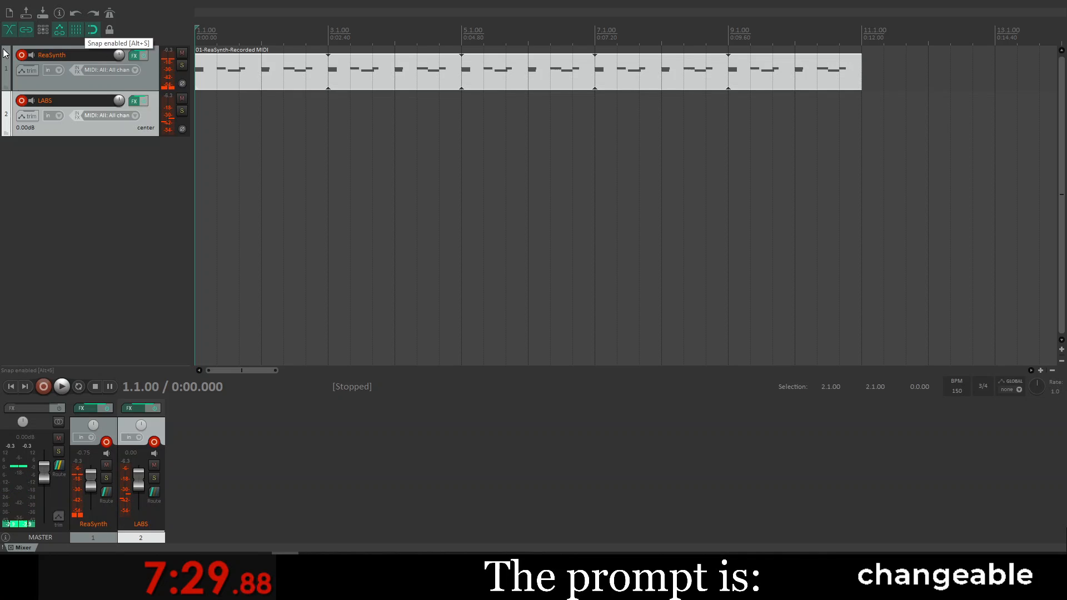
left_click(22, 57)
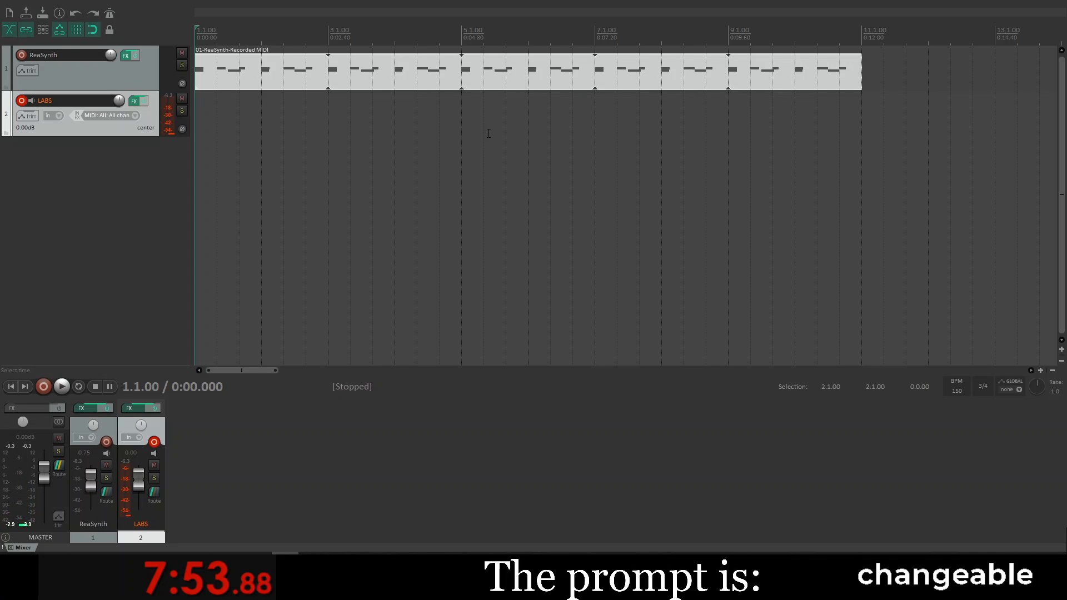
scroll(765, 82, "down", 3)
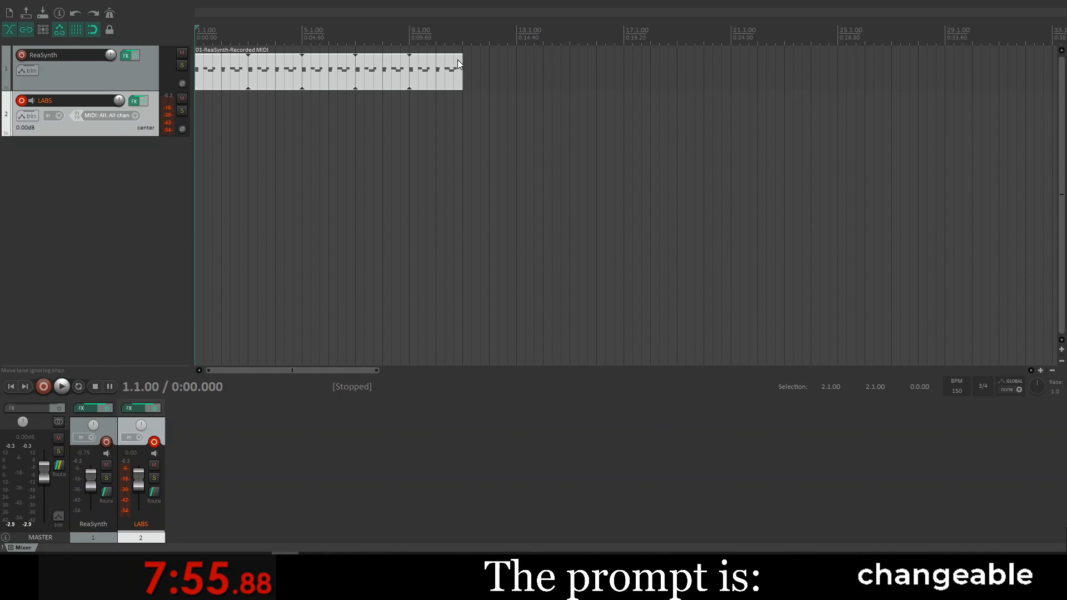
left_click_drag(459, 76, 731, 59)
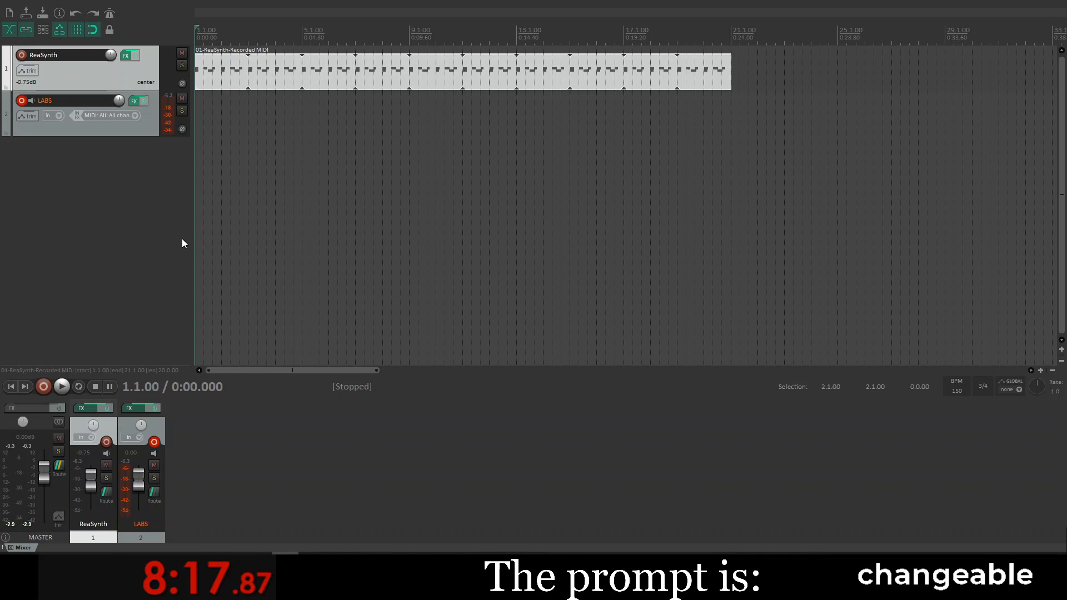
Step: Record a MIDI drum performance on the LABS track from 1.1.00 to just past bar 21 and save the recorded take
key("ctrl+r")
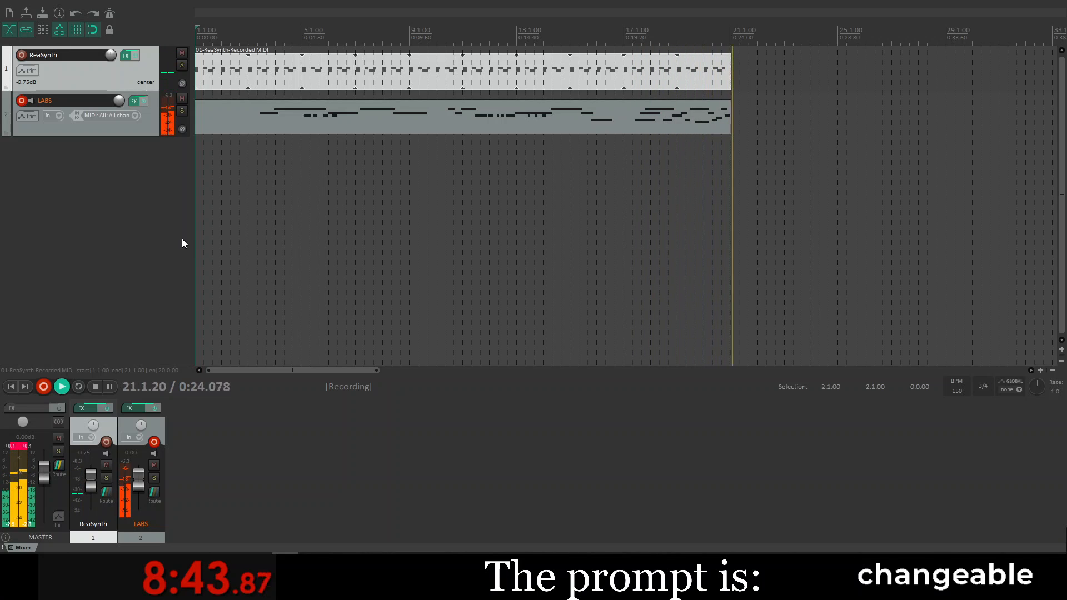
key("space")
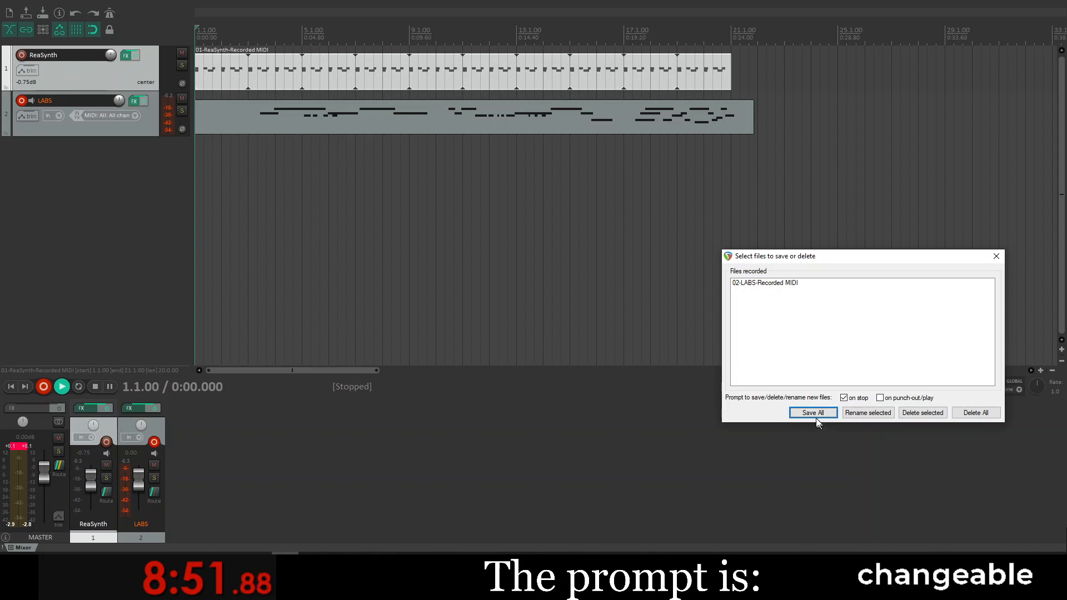
left_click(809, 413)
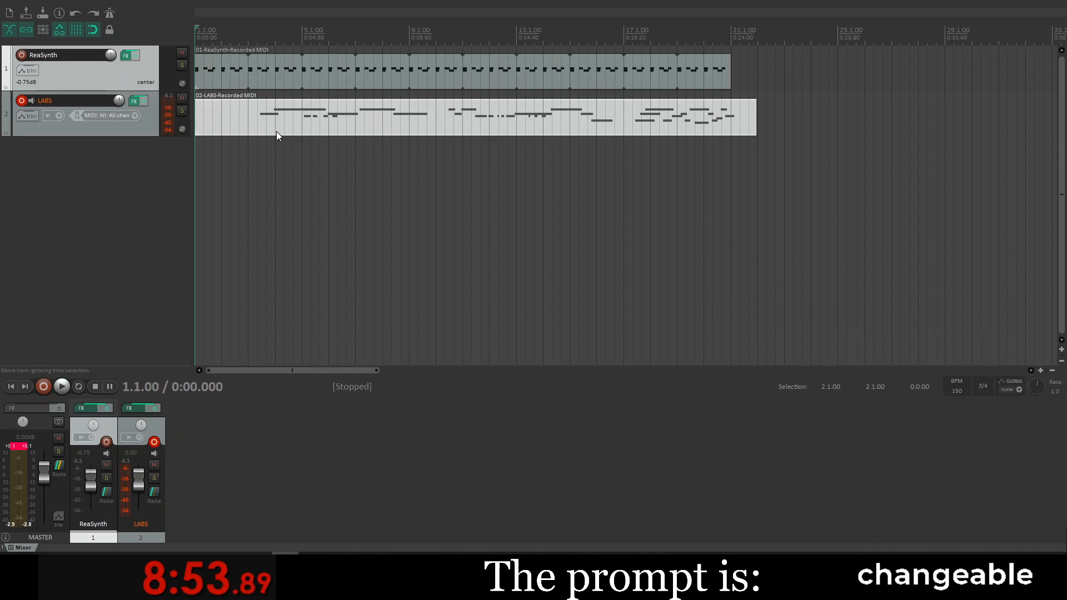
Step: Play both tracks from 2.3.00 to check the drum take, resetting the master peak meter during playback
left_click(242, 121)
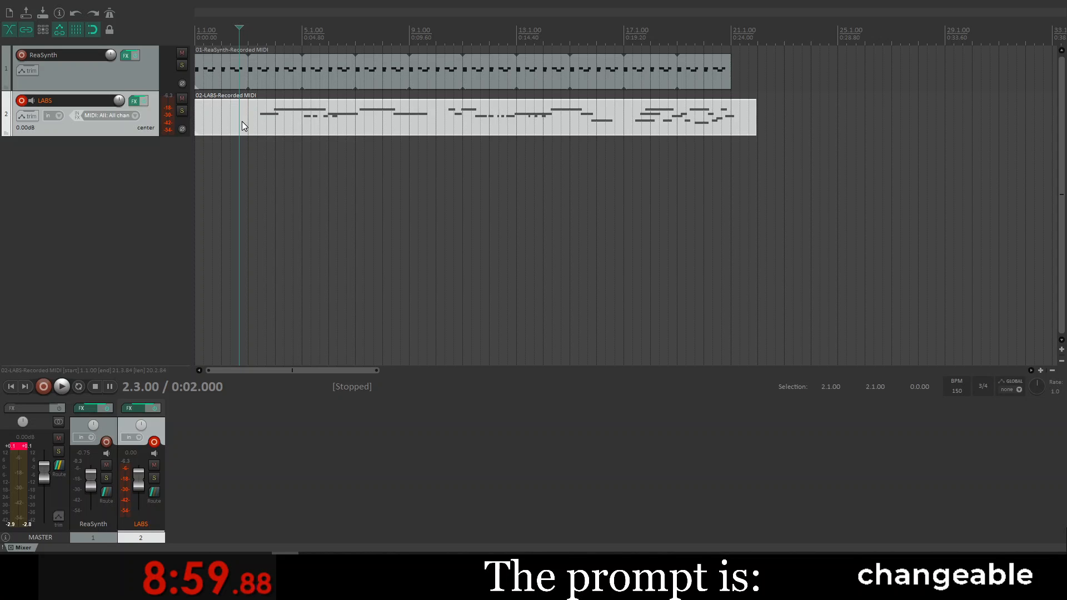
key("space")
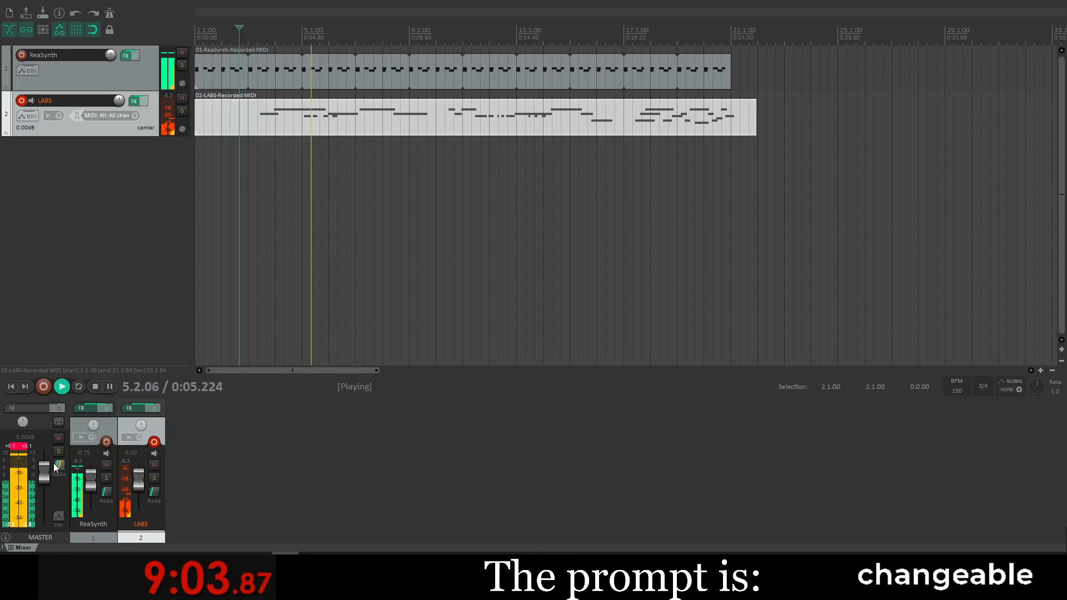
left_click(26, 446)
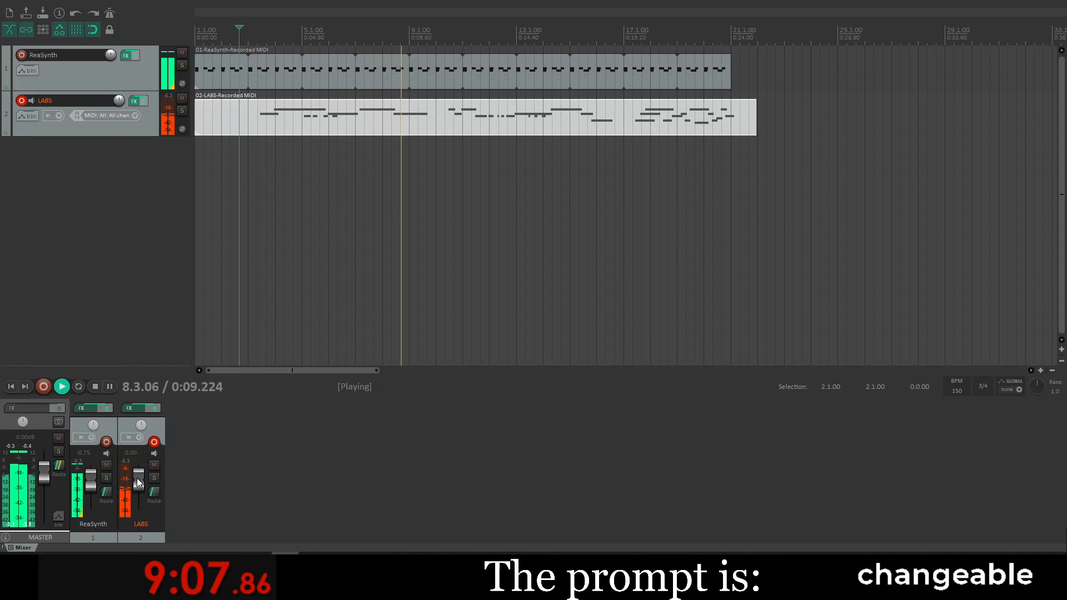
key("space")
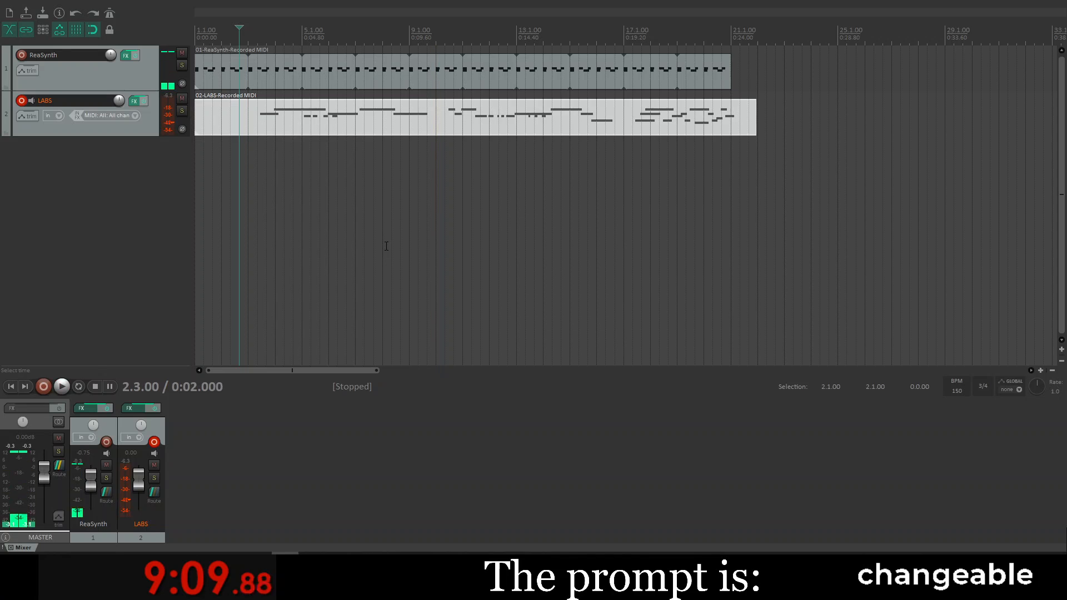
Step: Quantize the position of all notes in the LABS take to a straight 1/8 grid at 100% strength
double_click(404, 115)
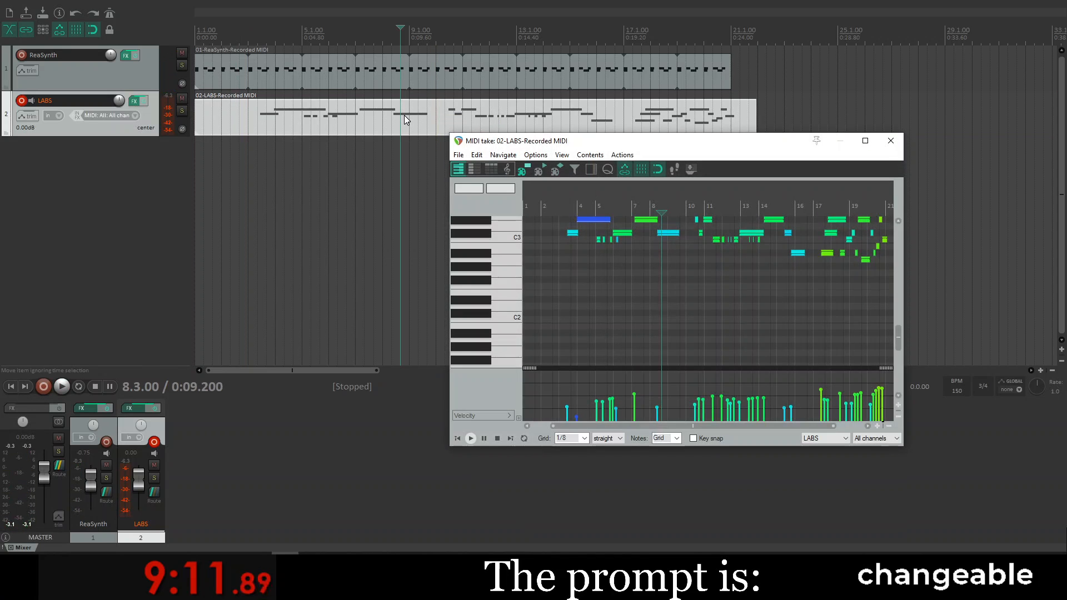
left_click(603, 171)
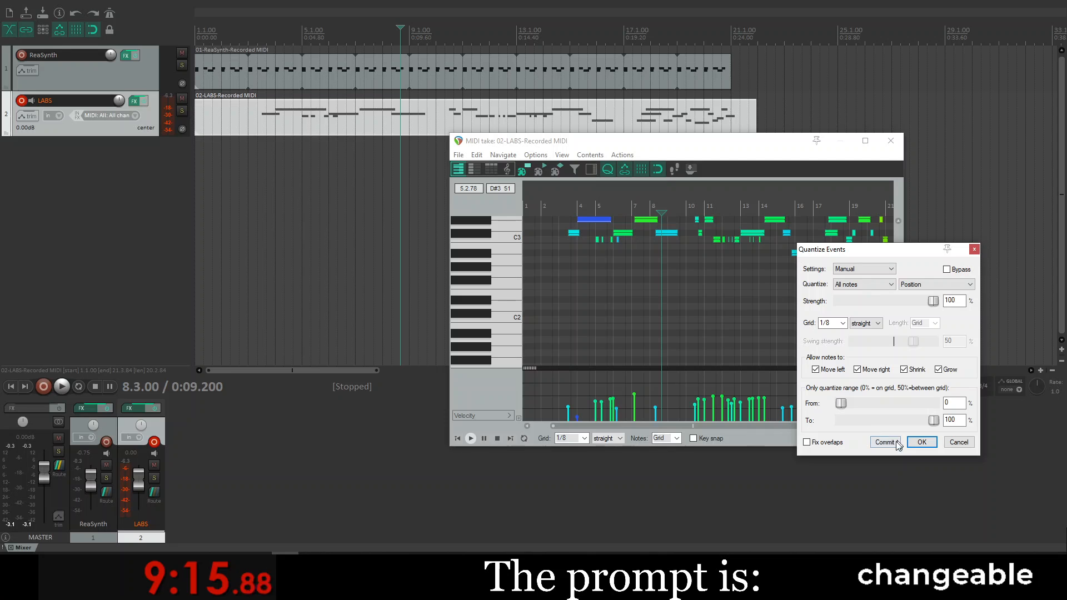
left_click(921, 442)
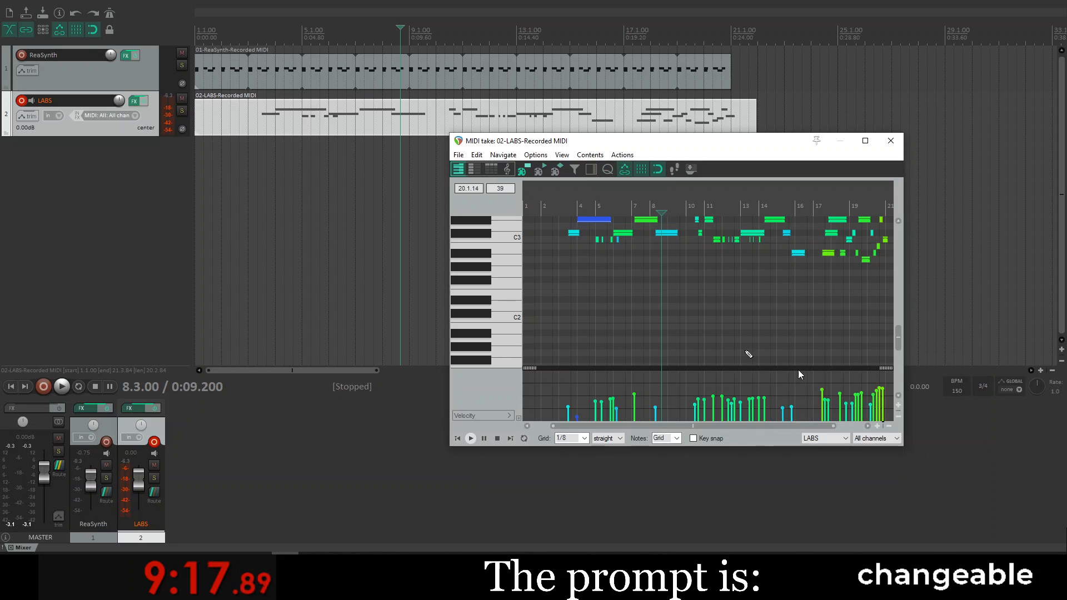
Step: Listen to the quantized LABS take from 3.1.00 in the MIDI editor
scroll(660, 309, "left", 2)
left_click(584, 239)
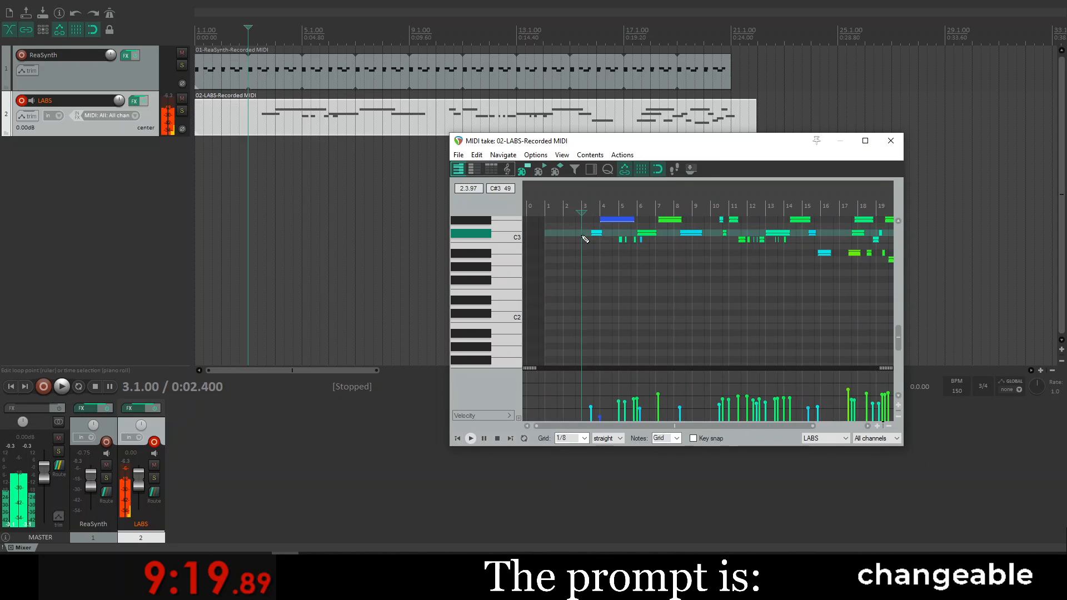
key("space")
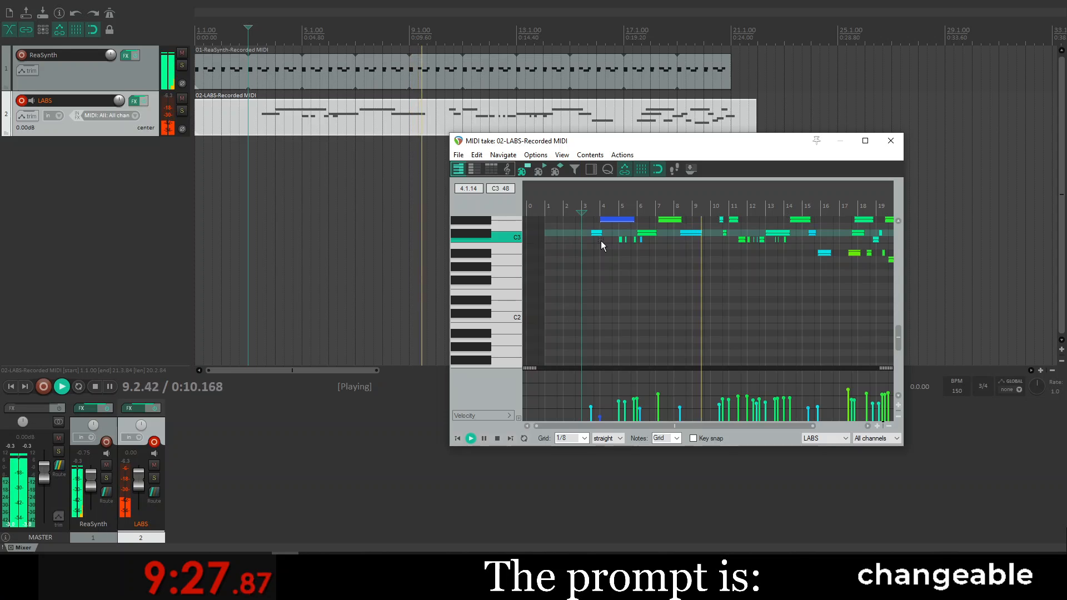
Step: Stop playback, select all the C3 notes in the LABS take, and raise their velocities slightly
left_click_drag(601, 241, 661, 231)
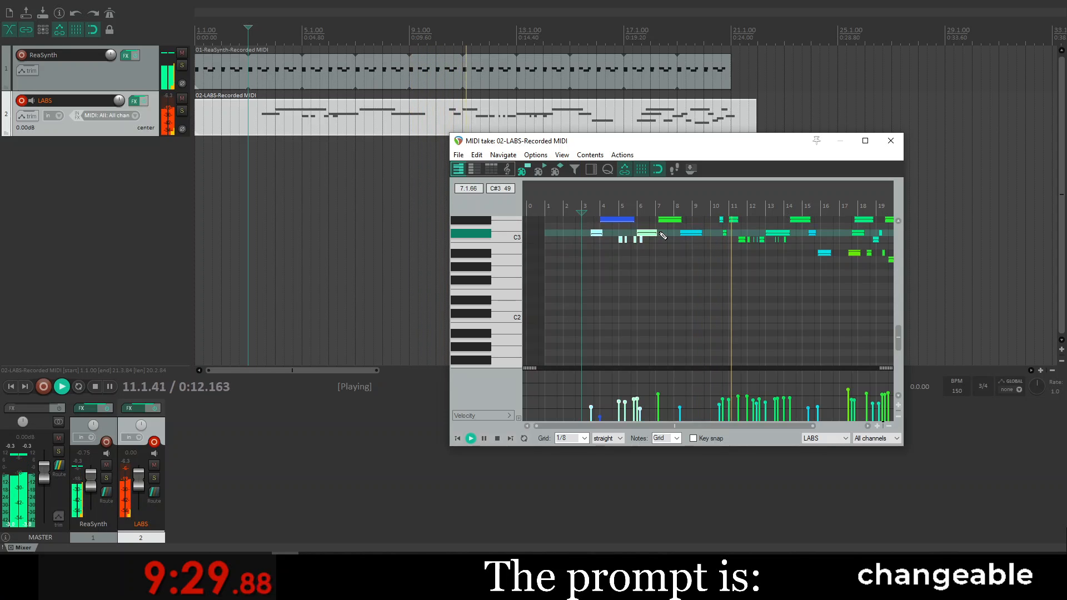
key("space")
left_click(611, 242)
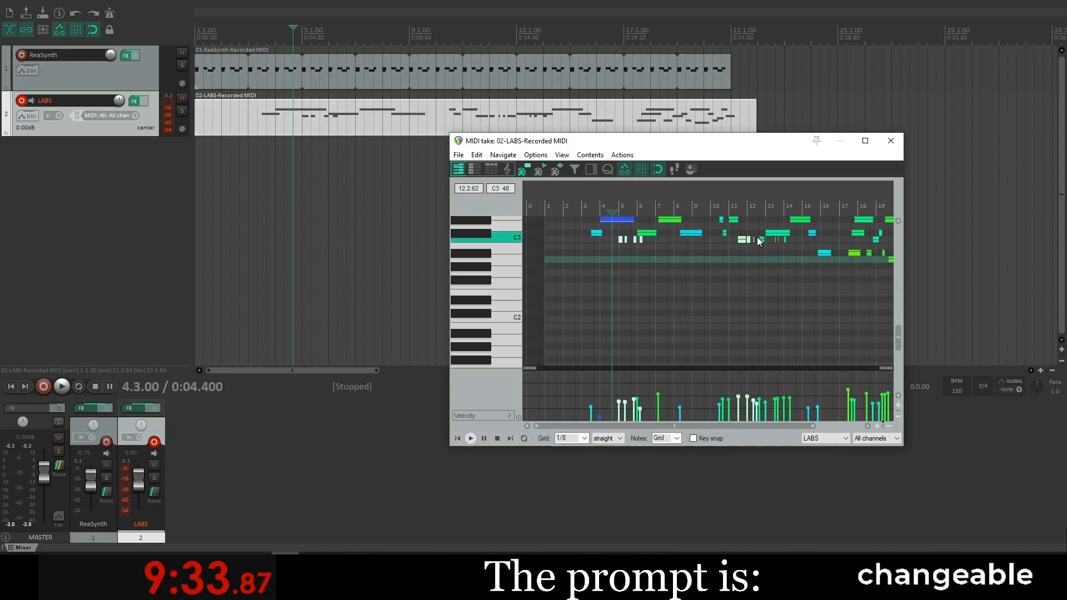
scroll(703, 273, "right", 3)
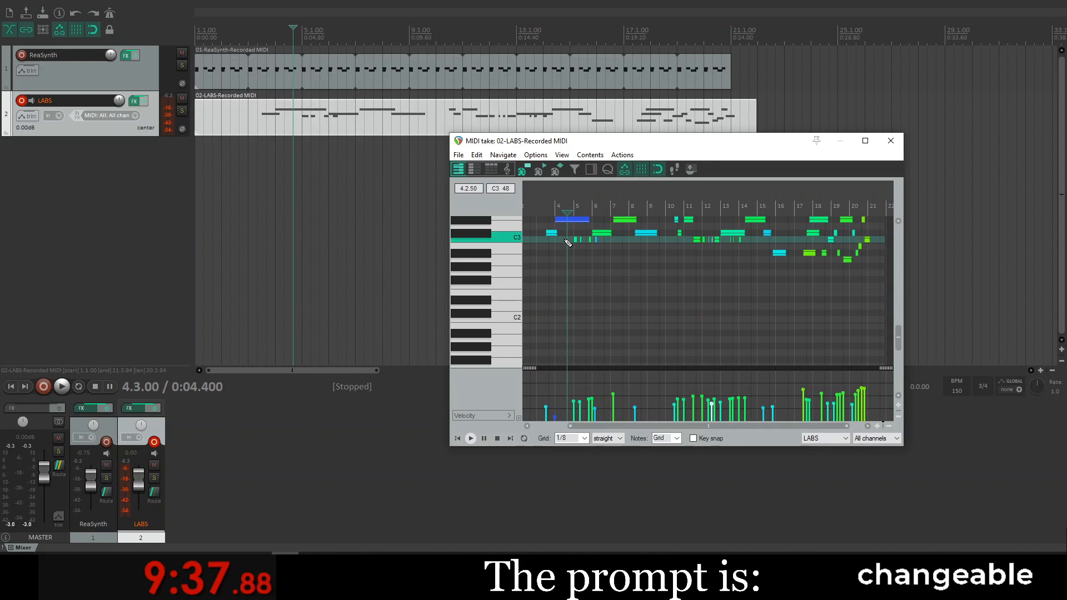
left_click_drag(564, 240, 886, 240)
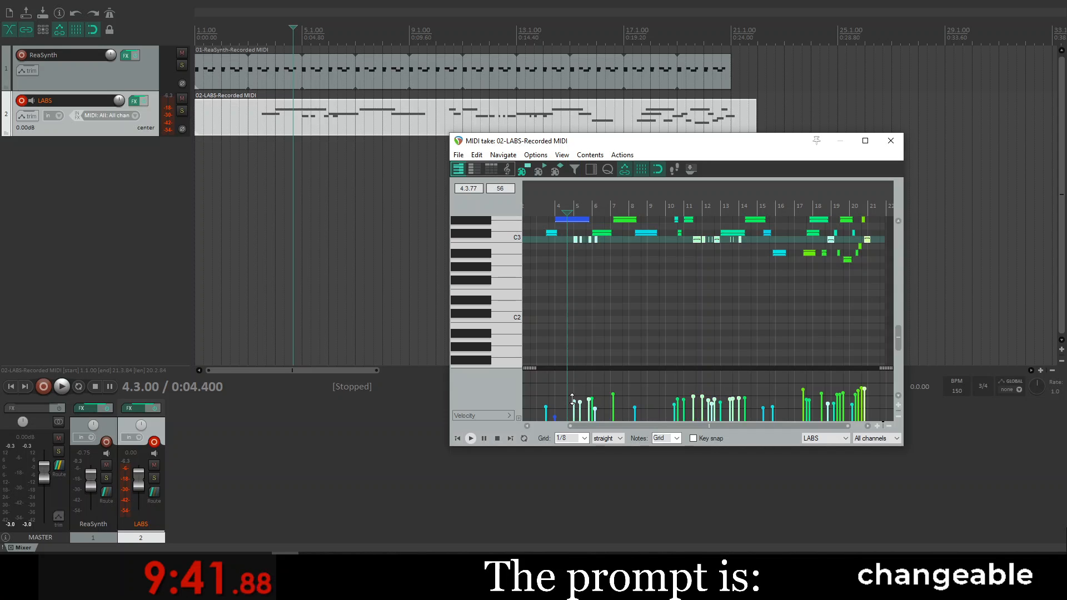
left_click_drag(572, 399, 573, 392)
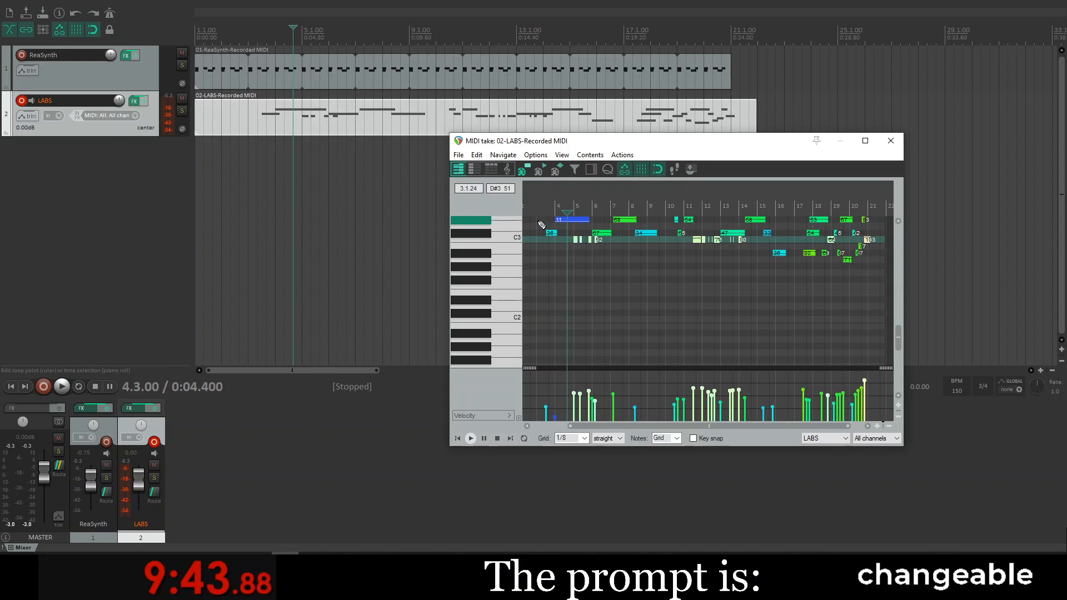
Step: Play the edited take from 3.1.00 to the end, close the MIDI editor, and reset the master peak meter
left_click(541, 226)
key("space")
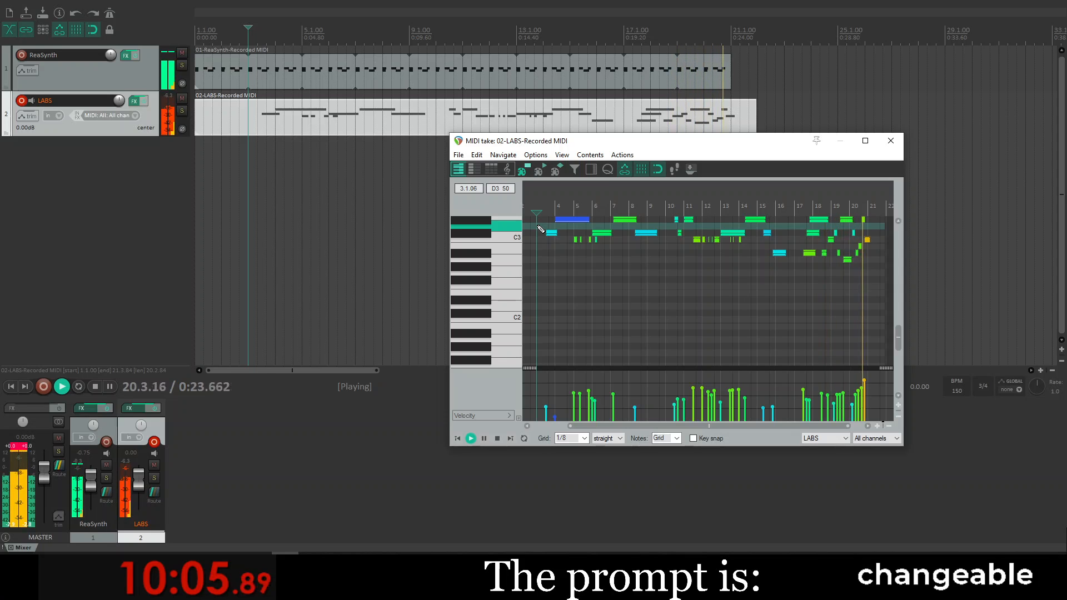
key("space")
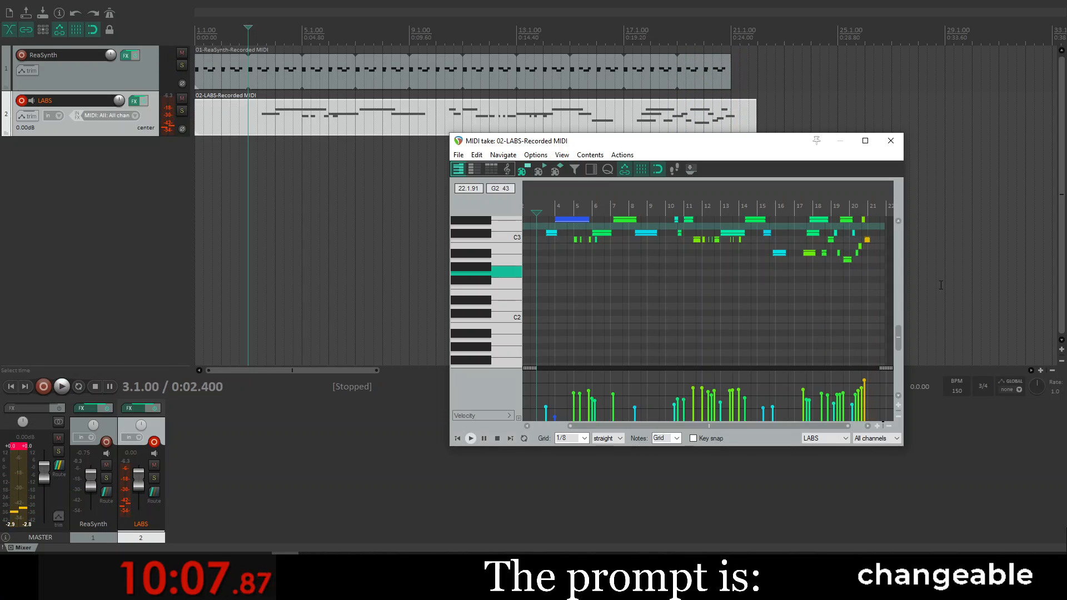
left_click(891, 141)
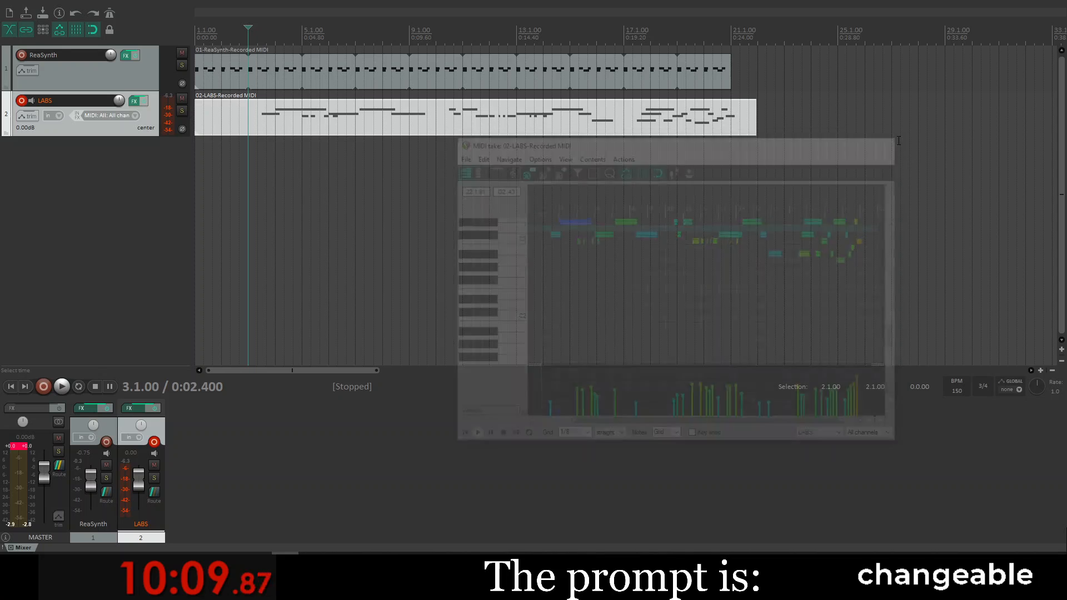
left_click(16, 448)
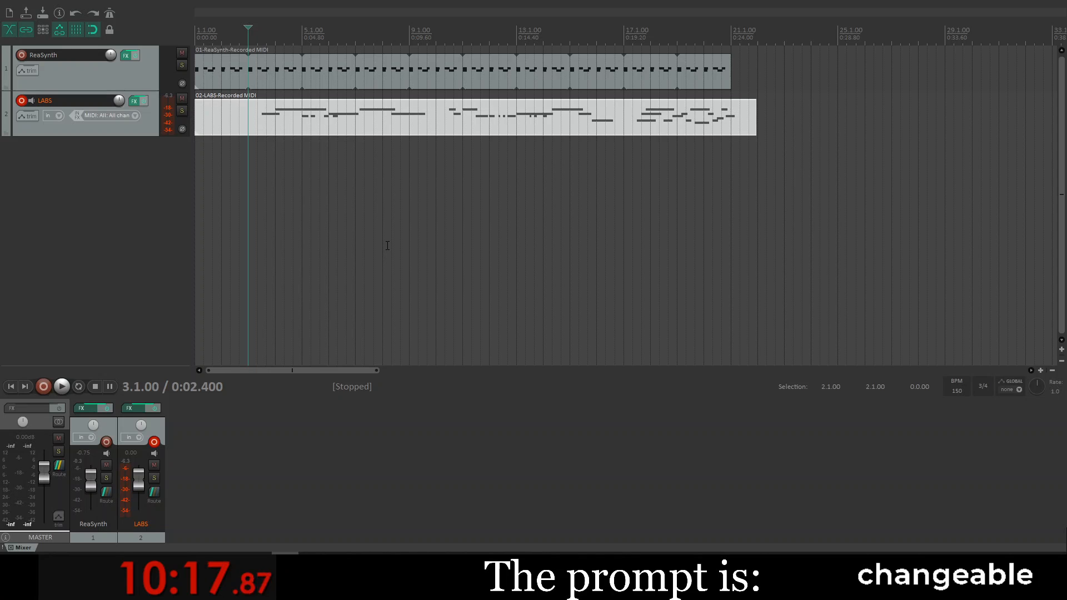
Step: Insert the TyrellN6 (u-he) virtual instrument on a new track and disarm the LABS track
left_click(200, 165)
left_click(360, 145)
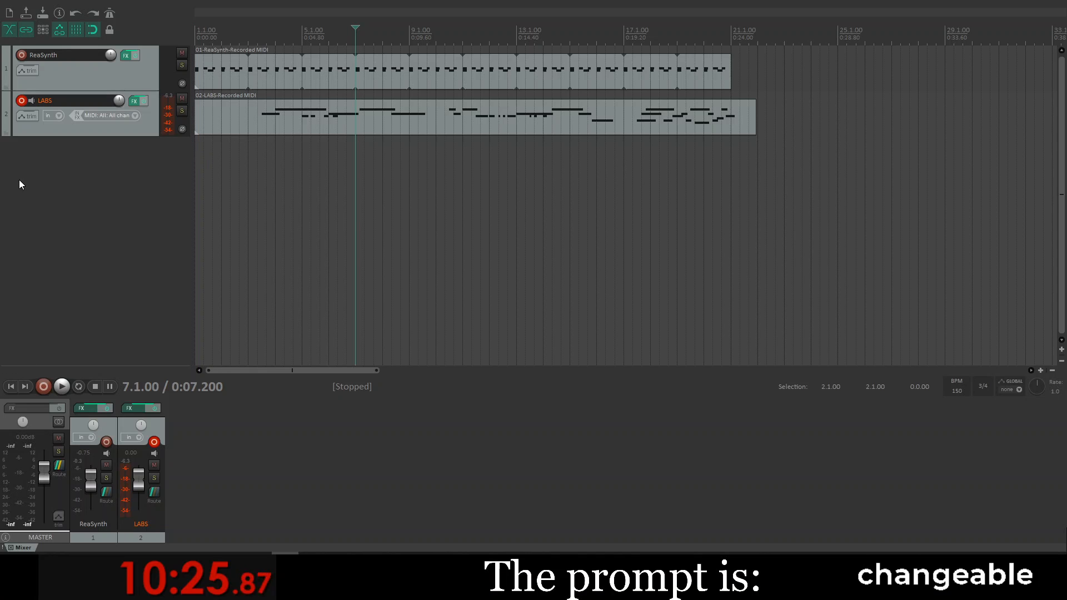
right_click(104, 321)
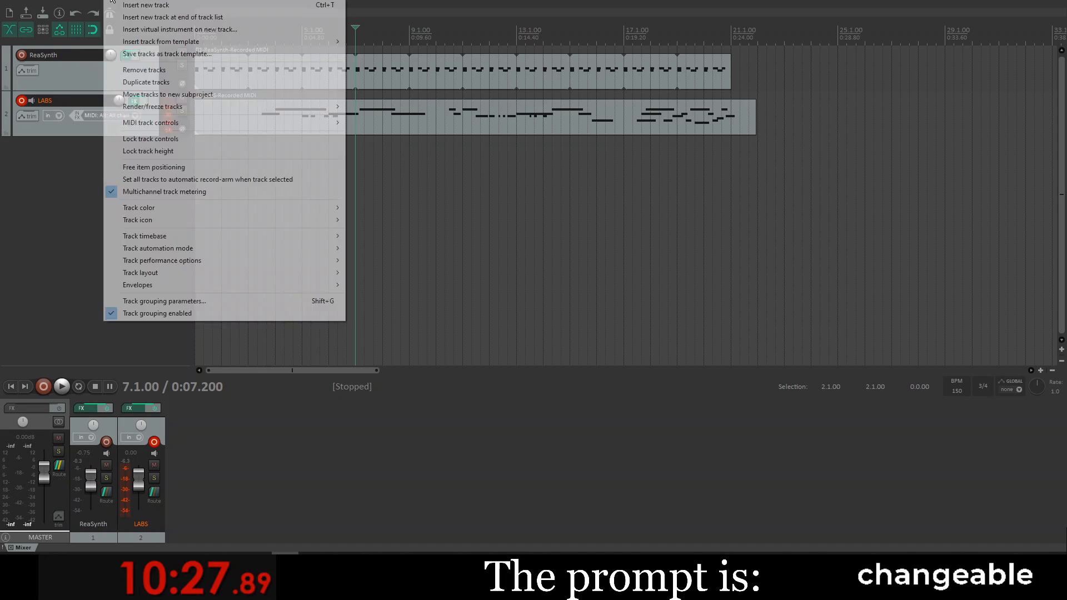
left_click(156, 32)
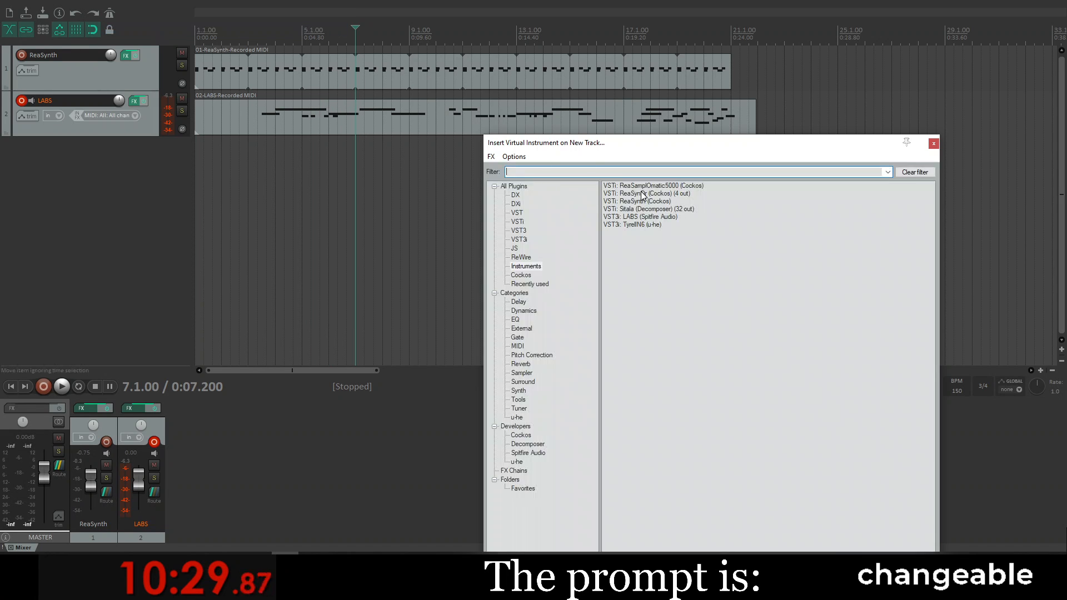
double_click(645, 225)
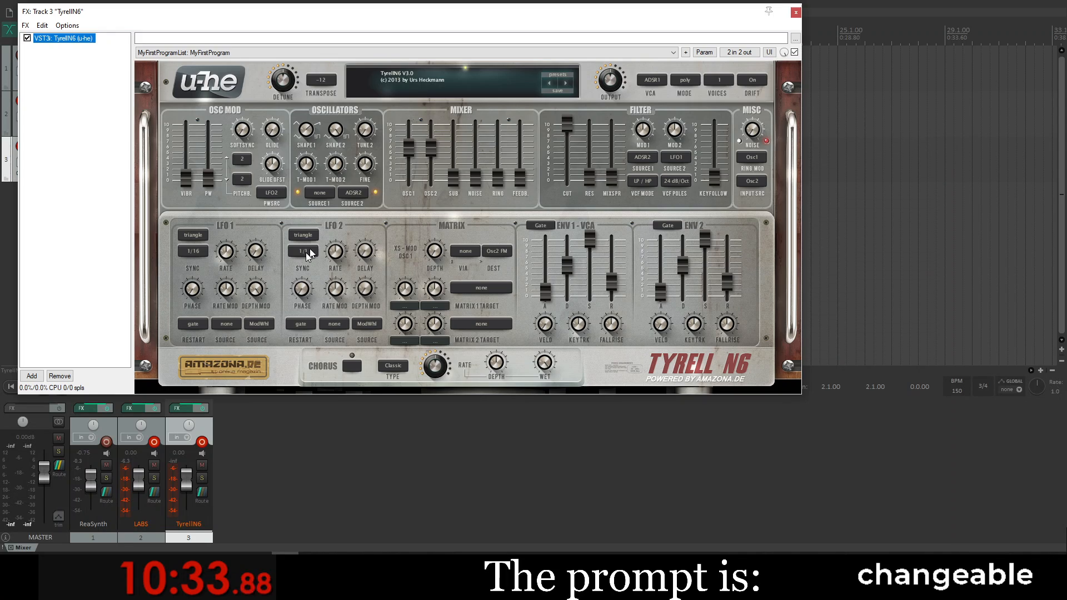
left_click_drag(272, 17, 392, 74)
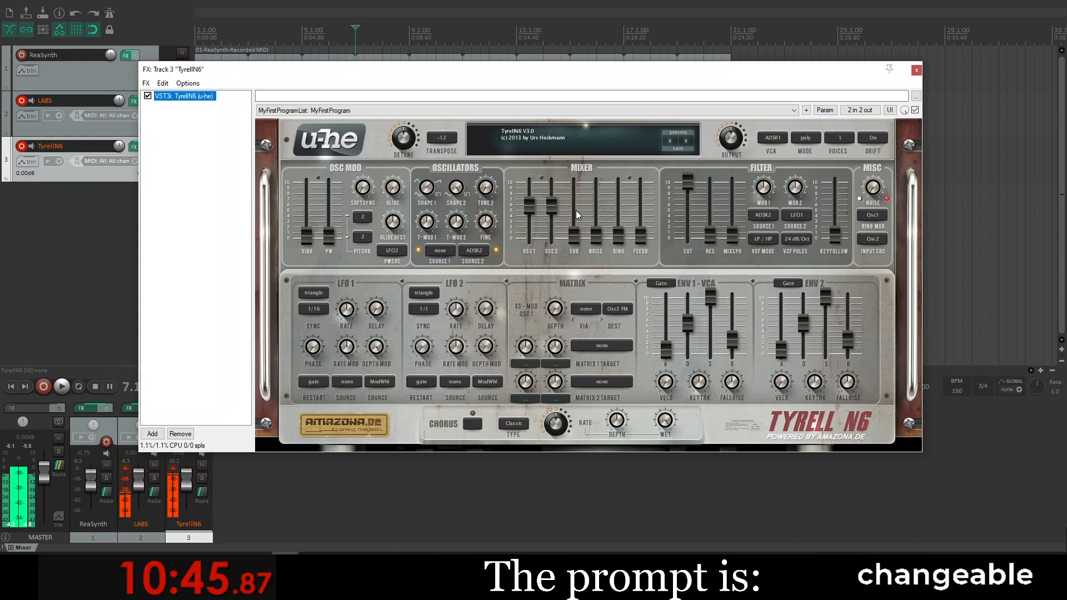
left_click(21, 101)
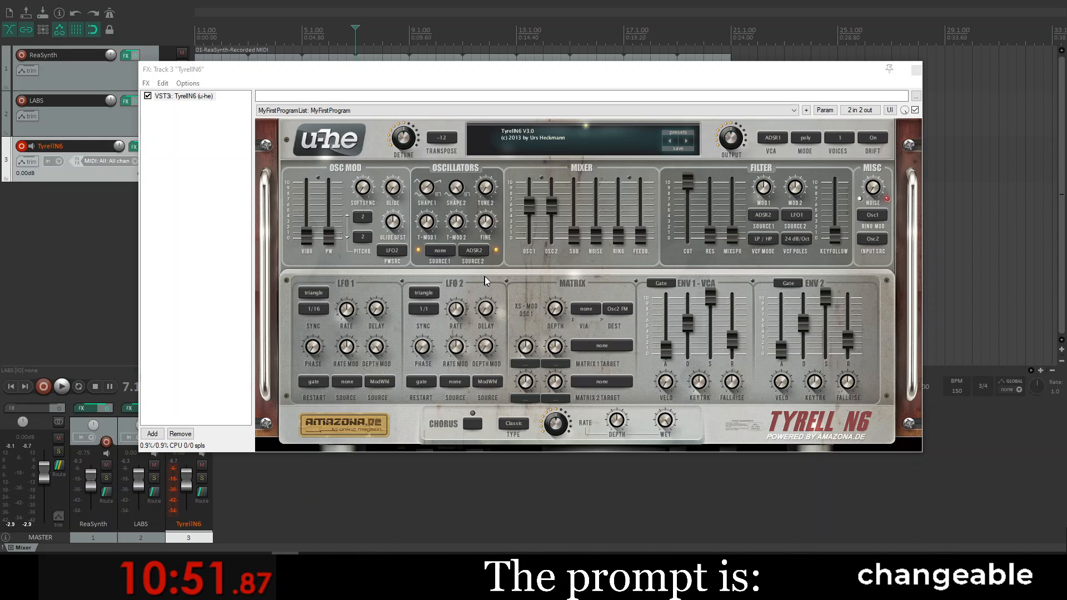
Step: Turn on TyrellN6's chorus and lower the Osc 2 mixer level to 0 while trying oscillator 1's shape
left_click(473, 425)
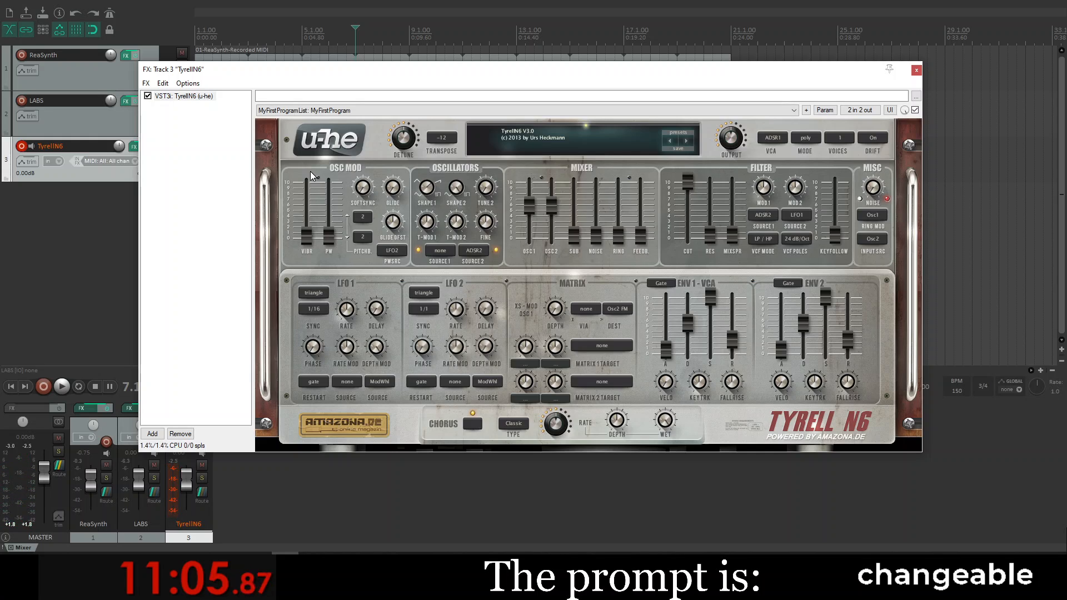
left_click_drag(424, 197, 424, 202)
left_click_drag(551, 202, 555, 262)
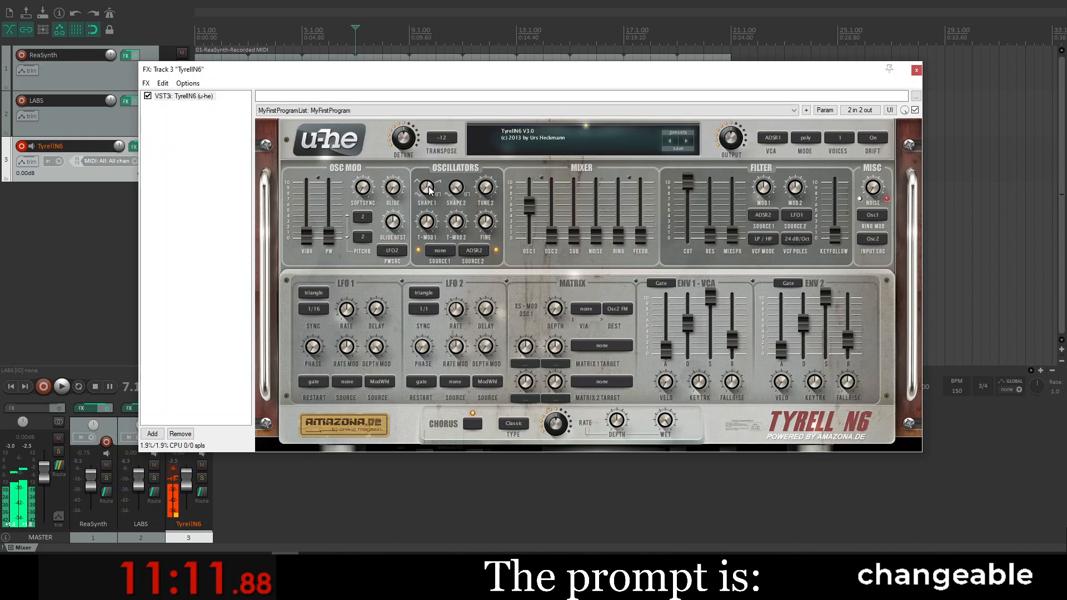
left_click_drag(429, 191, 428, 176)
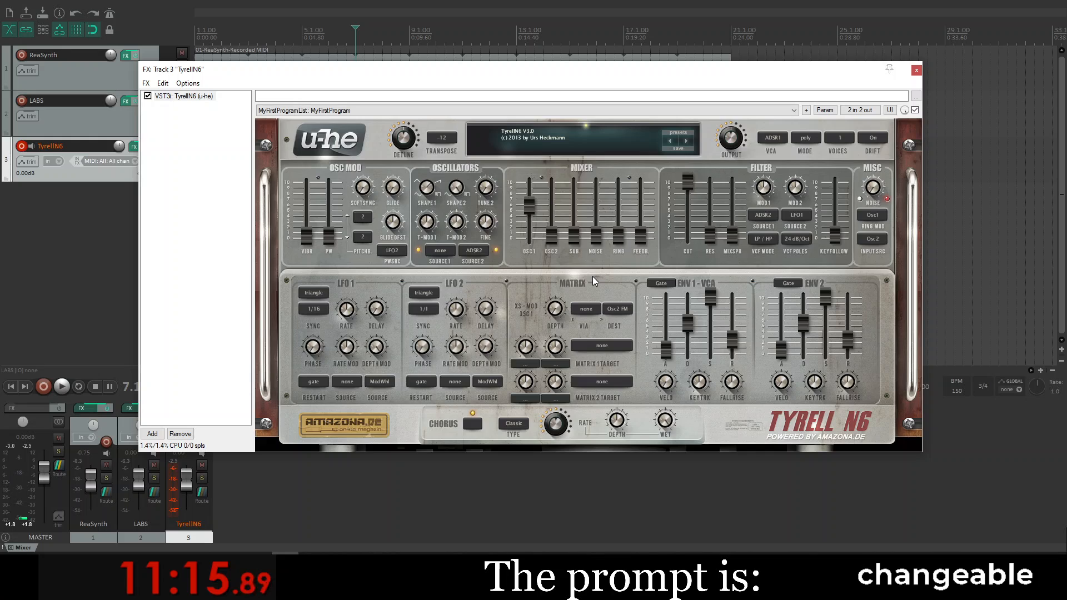
Step: Set the TyrellN6 LFO 1 waveform to sine
left_click(308, 291)
left_click(318, 295)
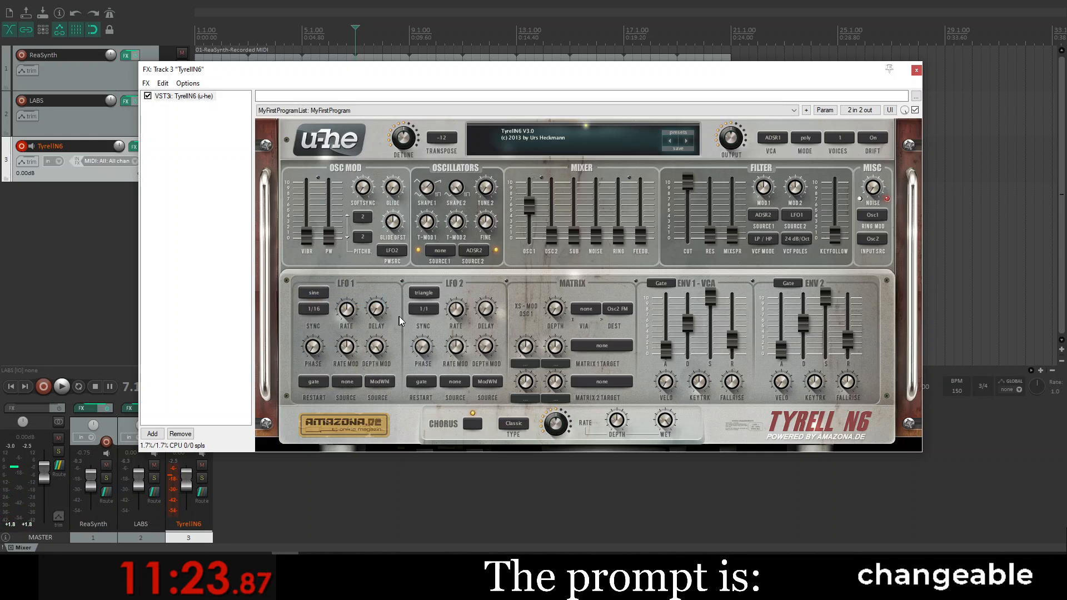
Step: Leave LFO 1's depth modulation at 0.00 and set the TyrellN6 transpose to 0
left_click_drag(376, 347, 407, 477)
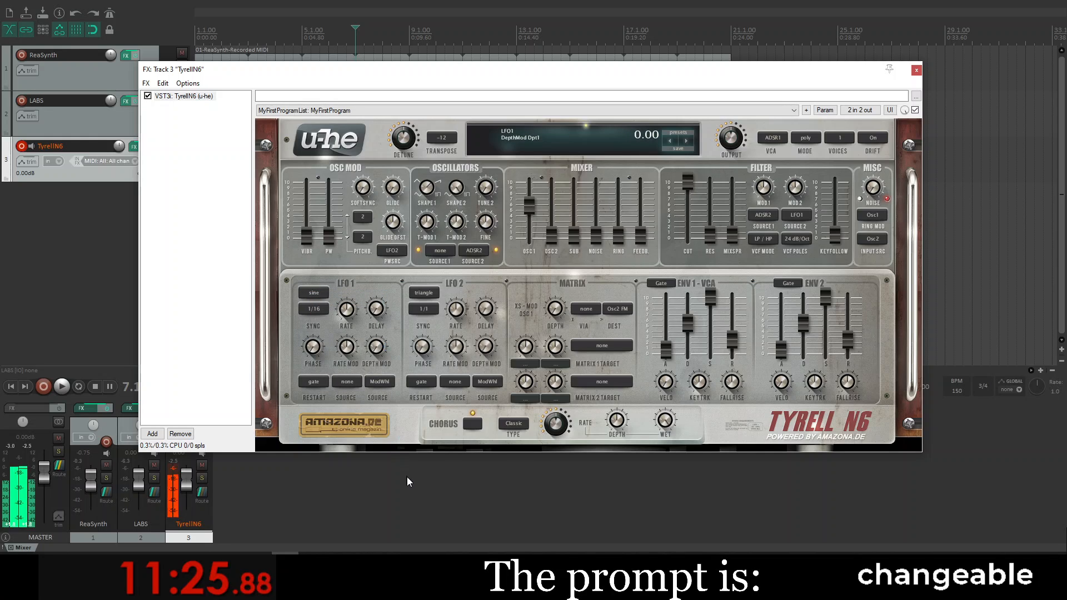
left_click(443, 140)
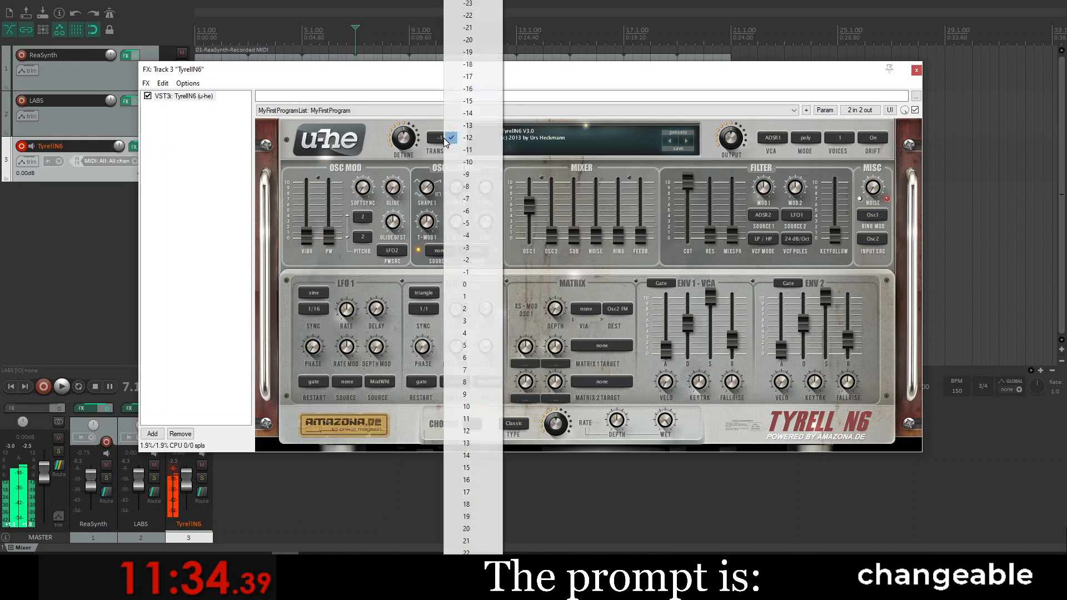
left_click(489, 285)
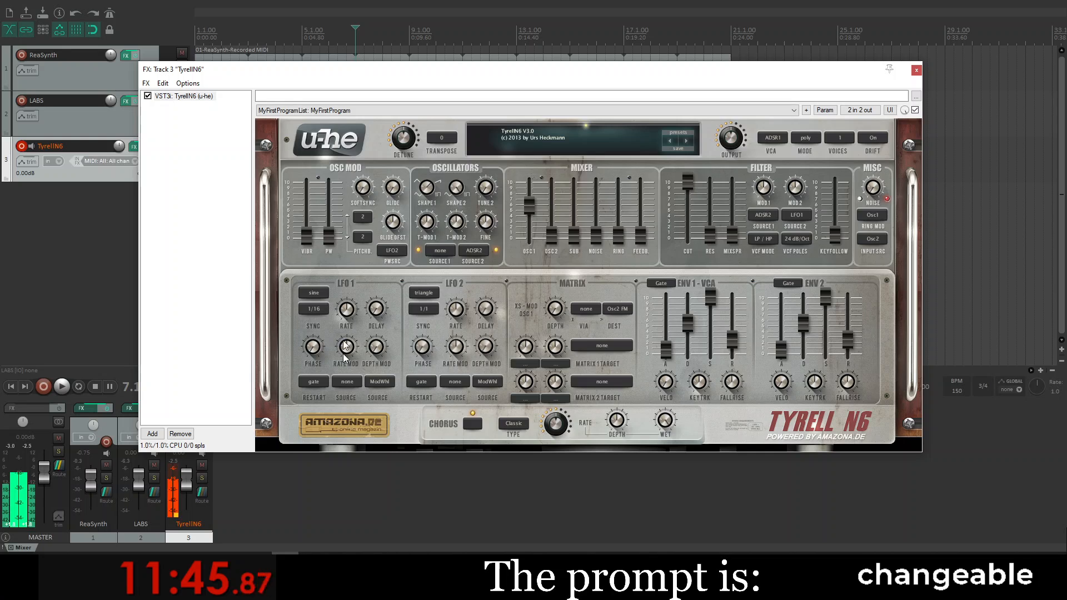
Step: Set LFO 1's depth modulation source to none
left_click(380, 381)
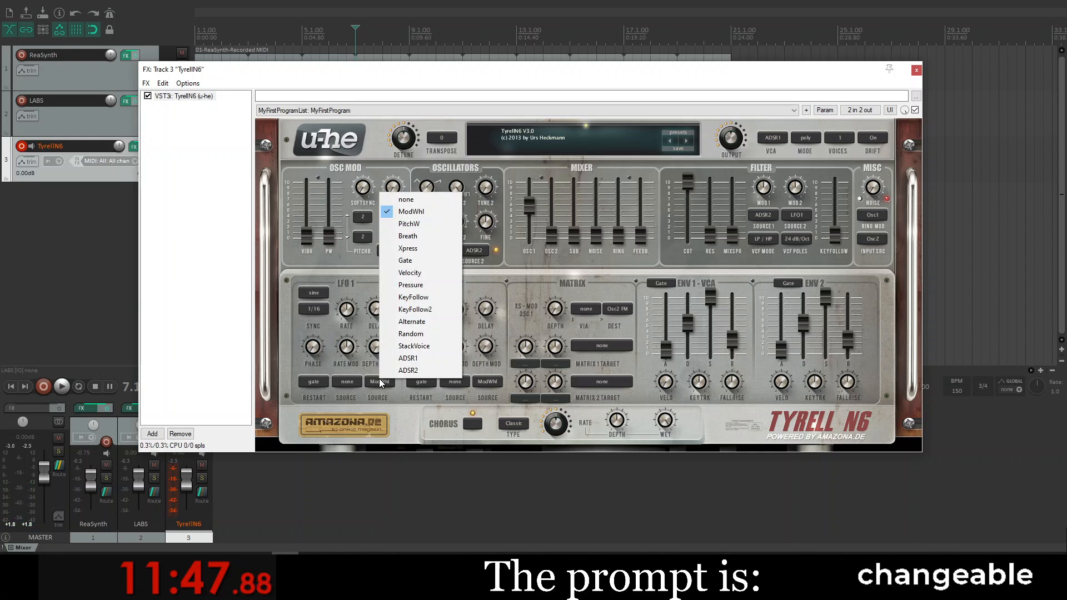
left_click(380, 382)
left_click(380, 381)
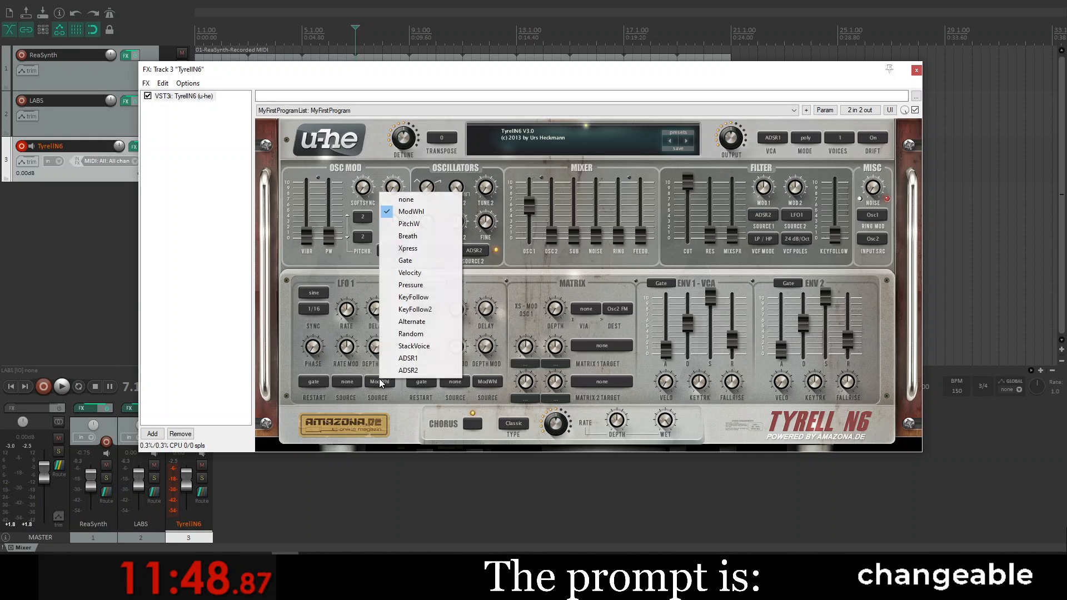
left_click(398, 203)
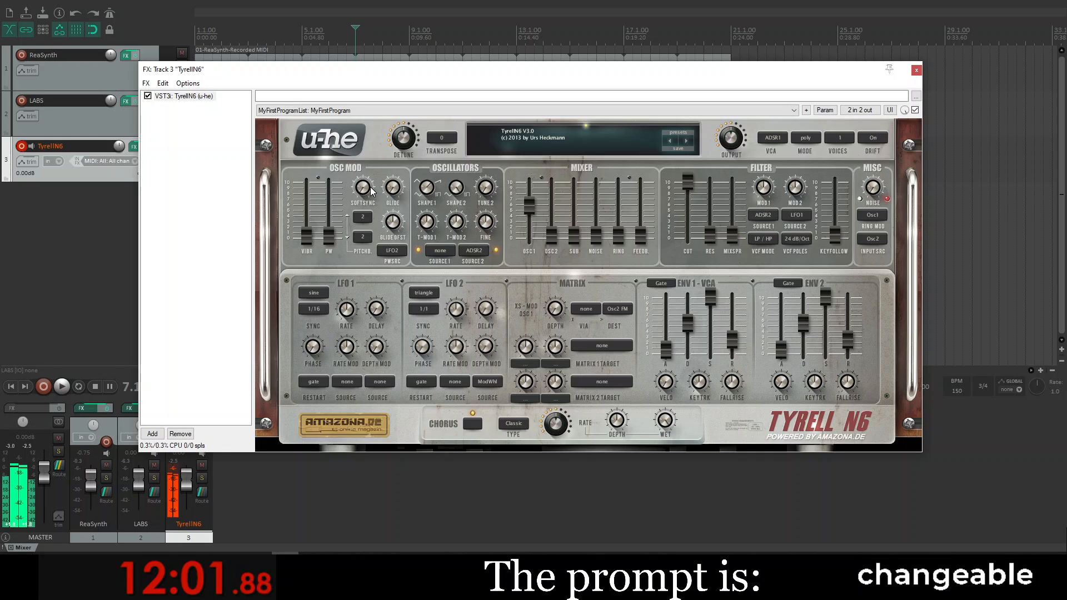
Step: Set modulation source 2 to none in both the Oscillators and Filter sections
left_click(475, 250)
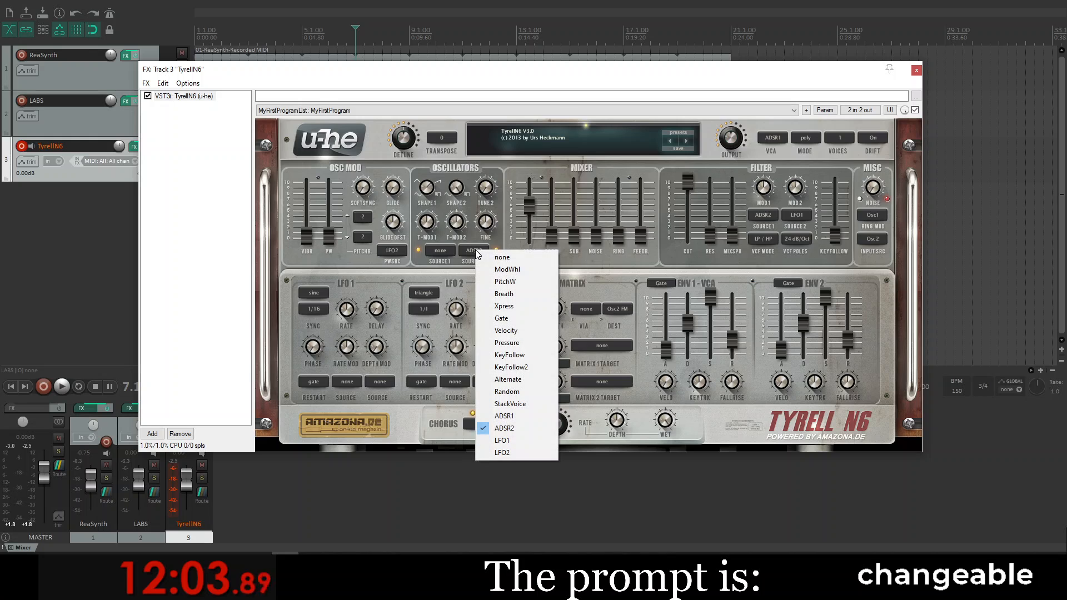
left_click(481, 257)
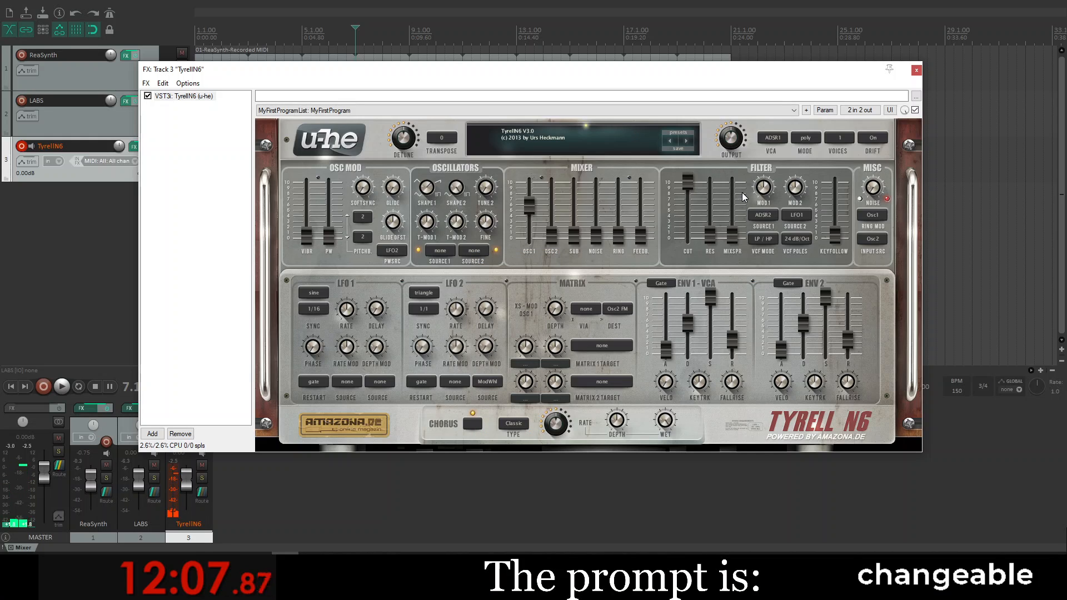
left_click(795, 216)
left_click(805, 223)
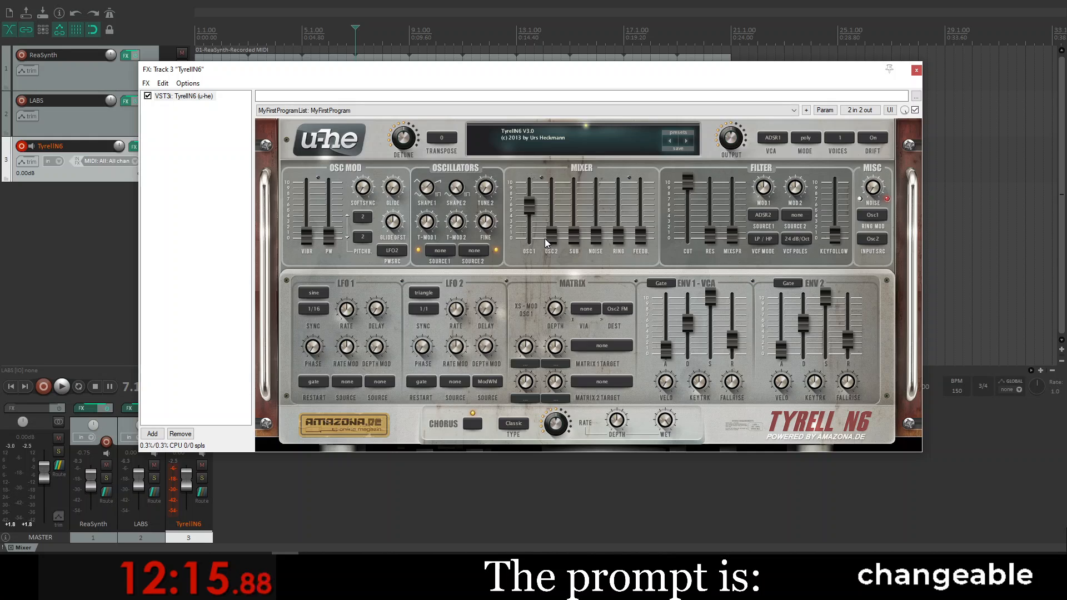
Step: Raise the Osc 2 mixer level slightly to -92.00, bring up the Sub level, and close the TyrellN6 window
mouse_move(544, 238)
left_mouse_down()
mouse_move(549, 219)
mouse_move(549, 234)
left_mouse_up()
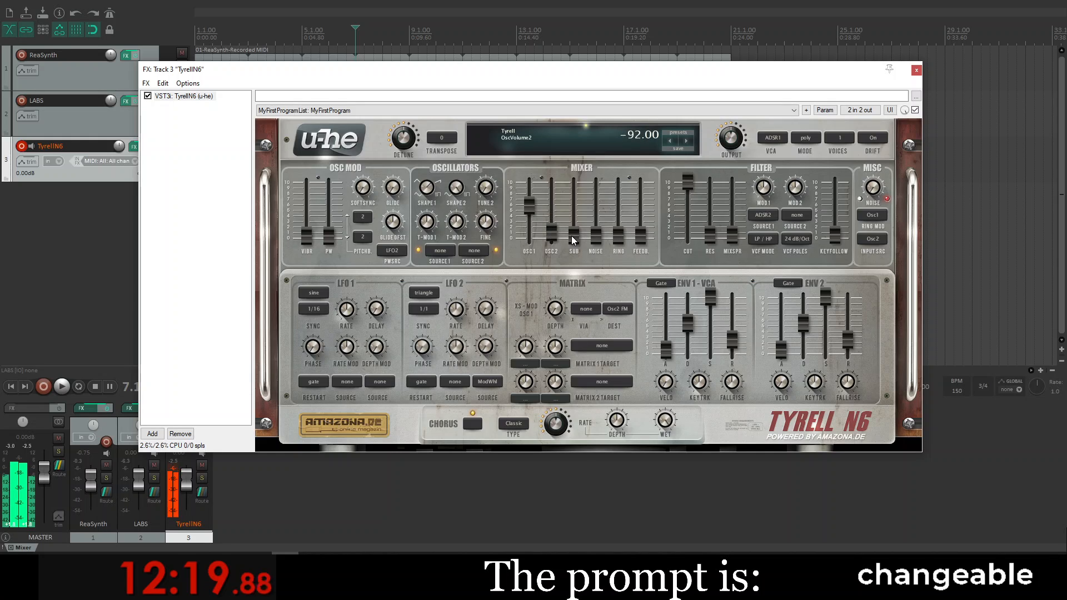
left_click(571, 233)
left_click_drag(570, 213, 570, 216)
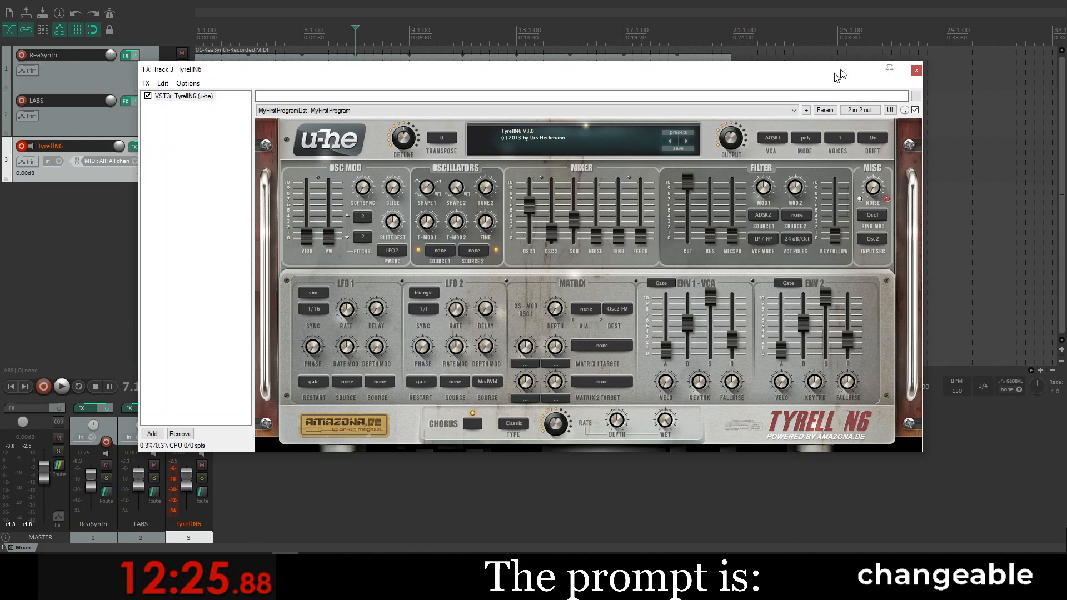
left_click(917, 70)
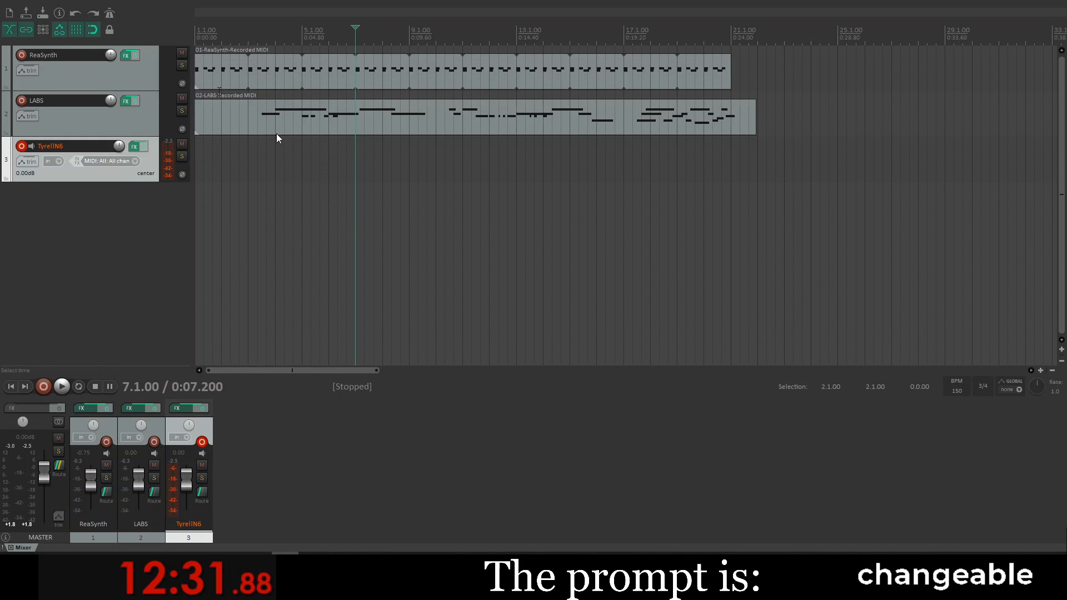
Step: Enable the metronome, record a TyrellN6 MIDI take from 5.1.00 to just past 21.1.00, and save it
left_click(109, 13)
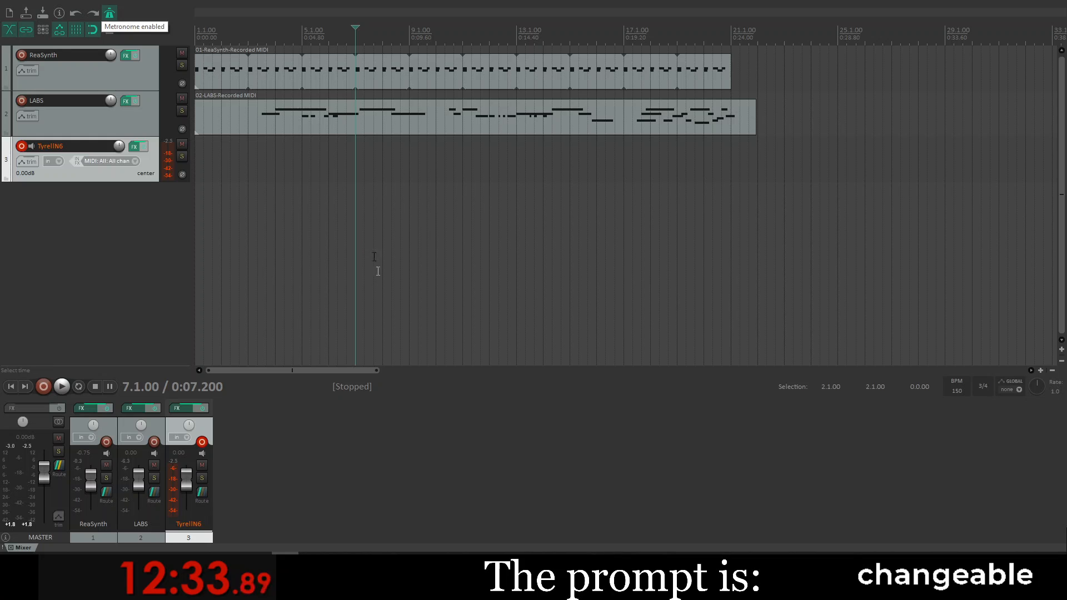
left_click(307, 152)
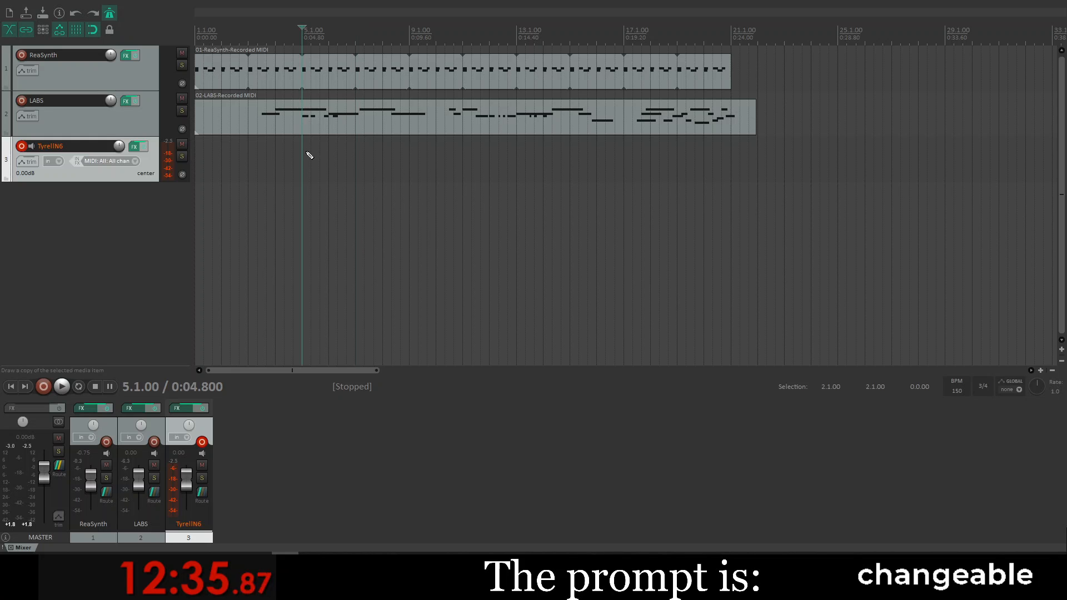
key("ctrl+r")
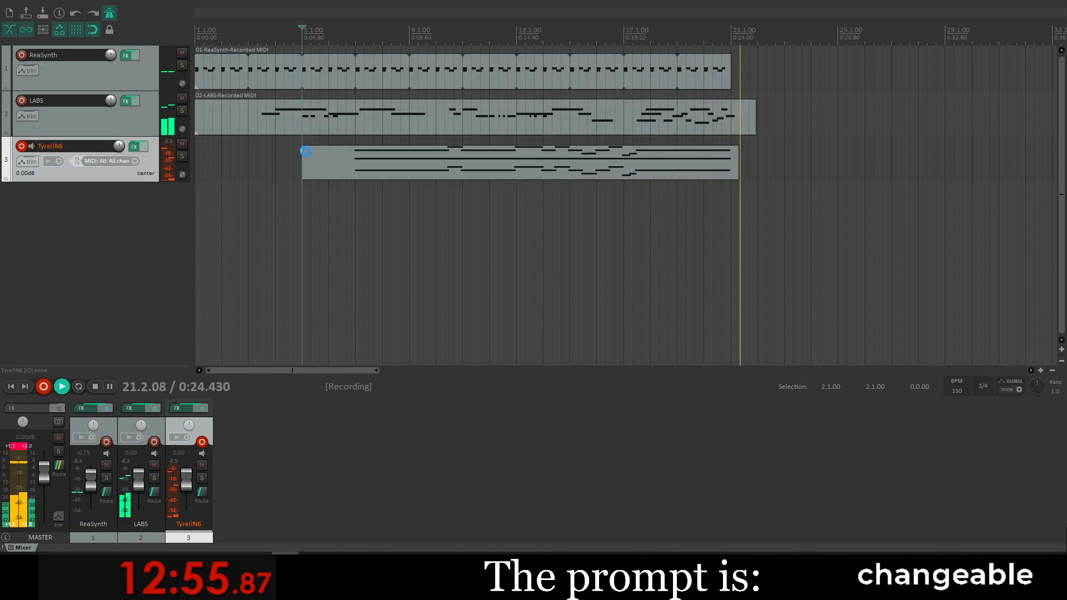
key("space")
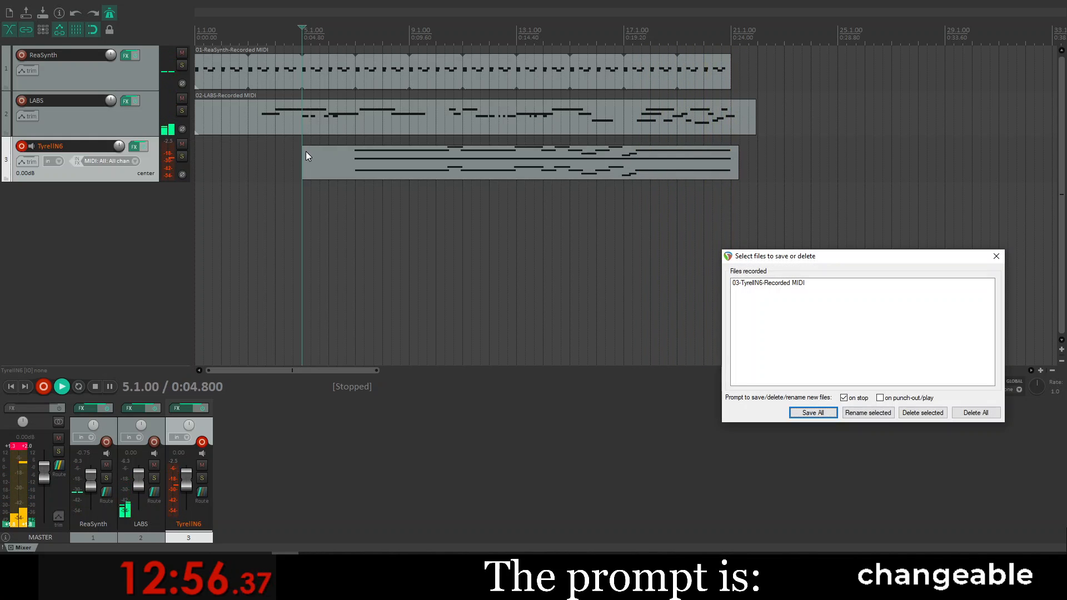
left_click(812, 412)
Step: Quantize the positions of all notes in the TyrellN6 take to a straight 1/8 grid at 100% strength, and close the editor
left_click(412, 162)
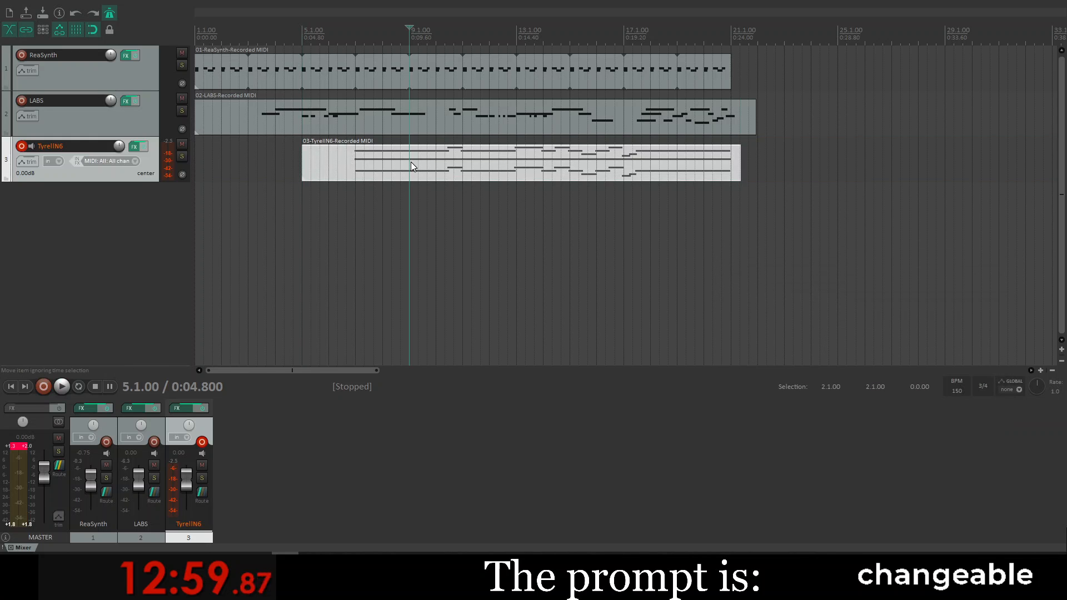
double_click(411, 161)
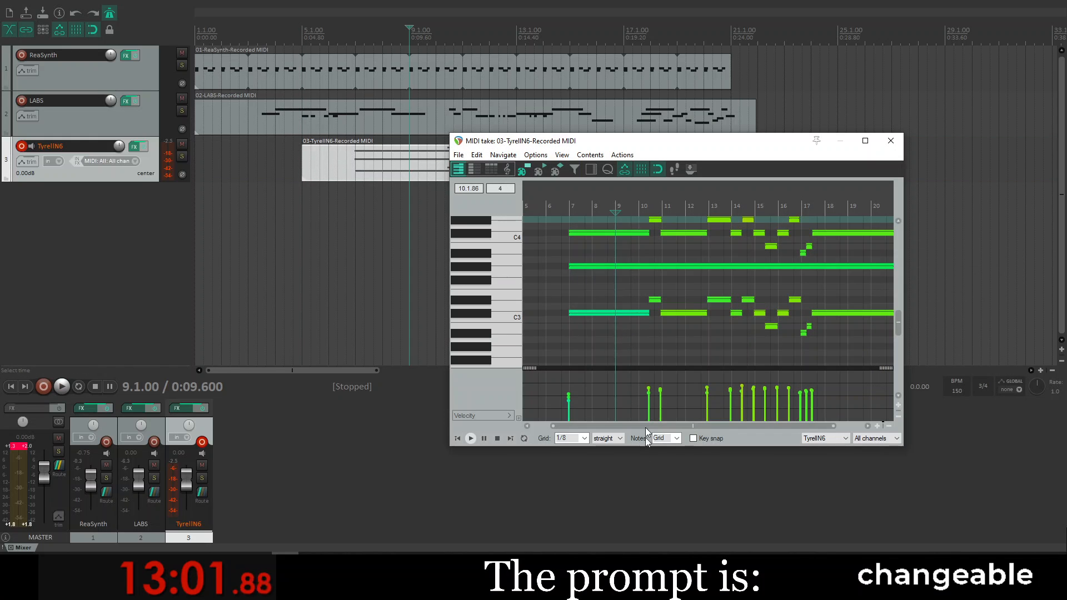
left_click(607, 170)
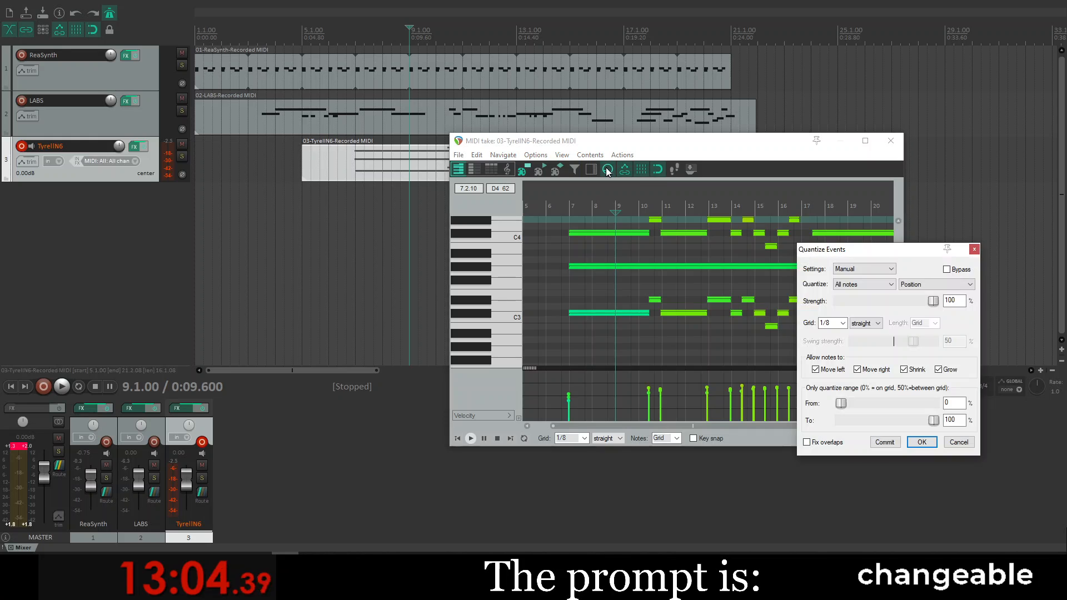
left_click(922, 443)
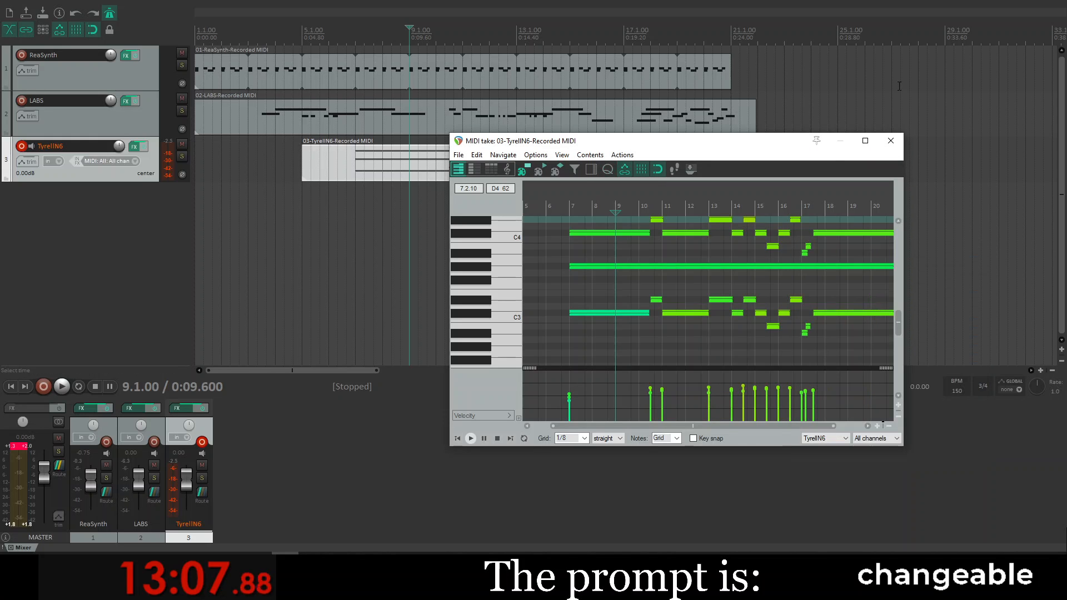
left_click(899, 140)
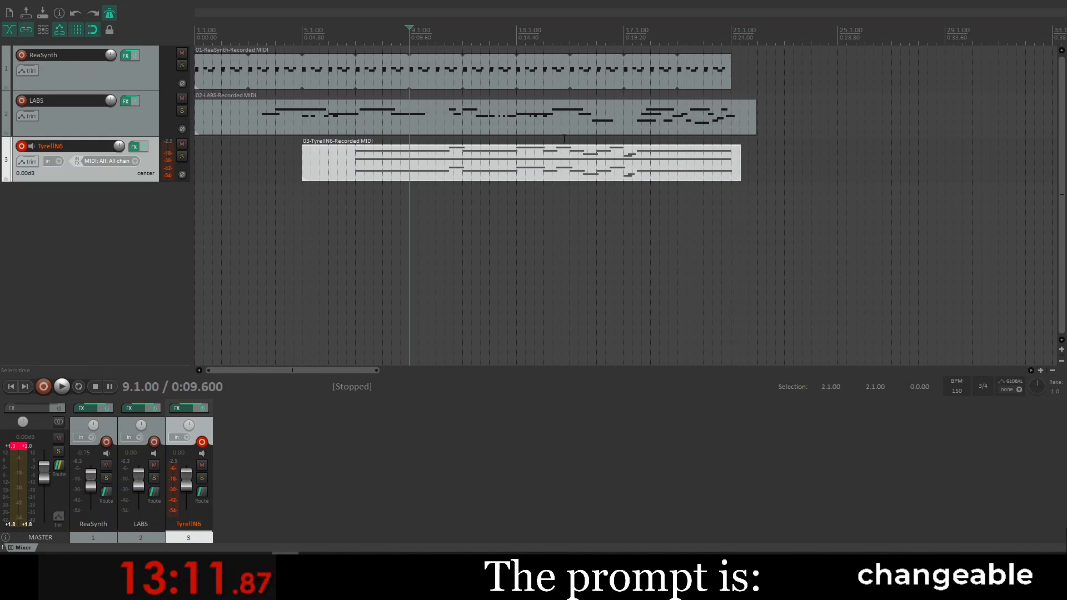
Step: Reopen the TyrellN6 take in the MIDI editor, focused on the notes around measure 17
double_click(632, 158)
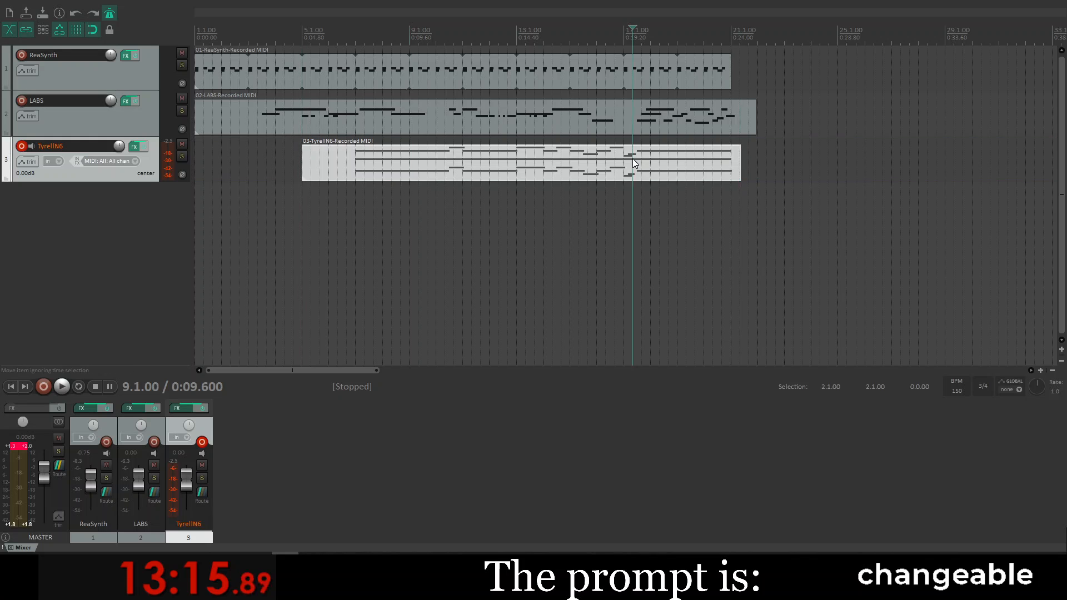
scroll(778, 289, "up", 8)
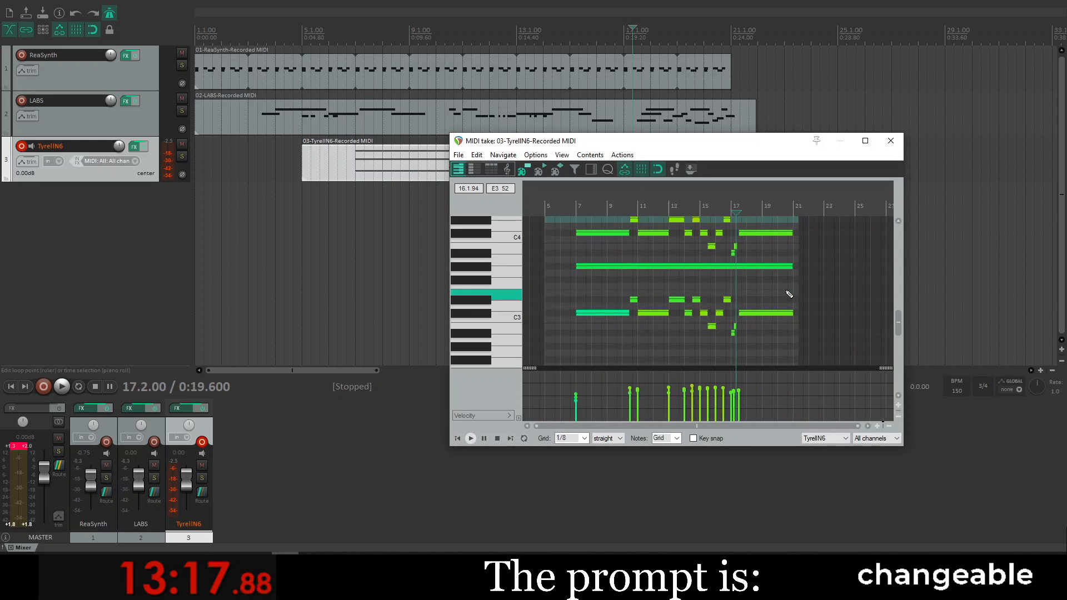
scroll(789, 294, "up", 1)
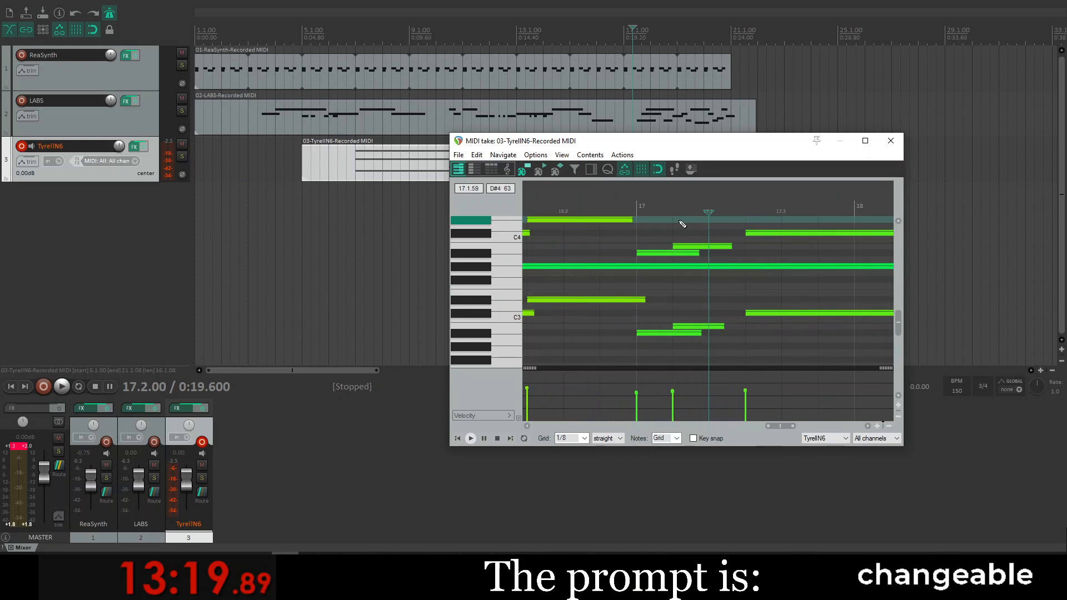
left_click(688, 245, "alt")
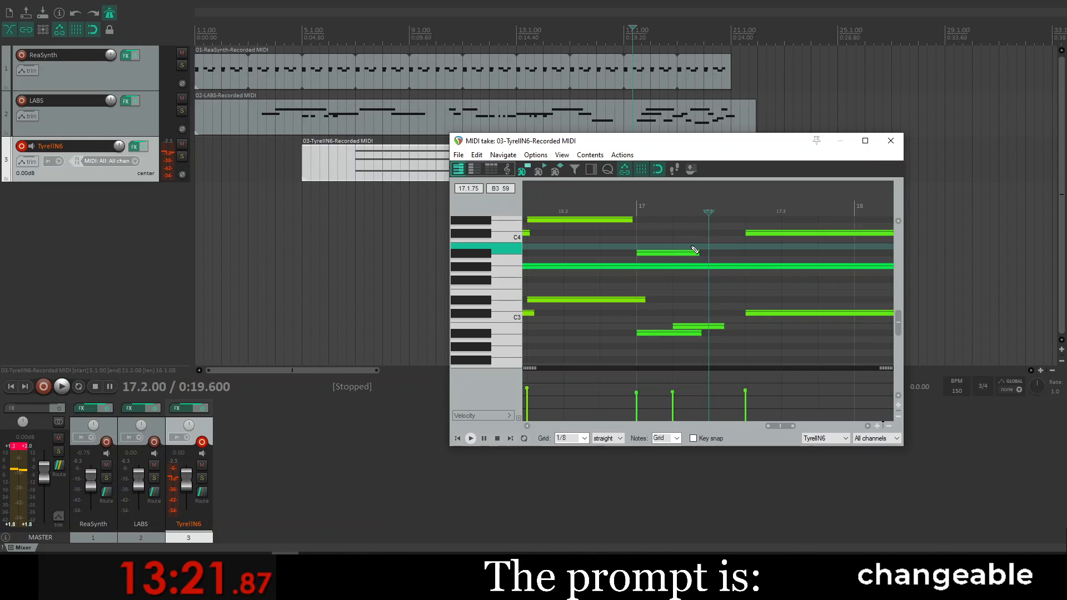
left_click(691, 246, "ctrl")
key("ctrl+z")
key("ctrl+z")
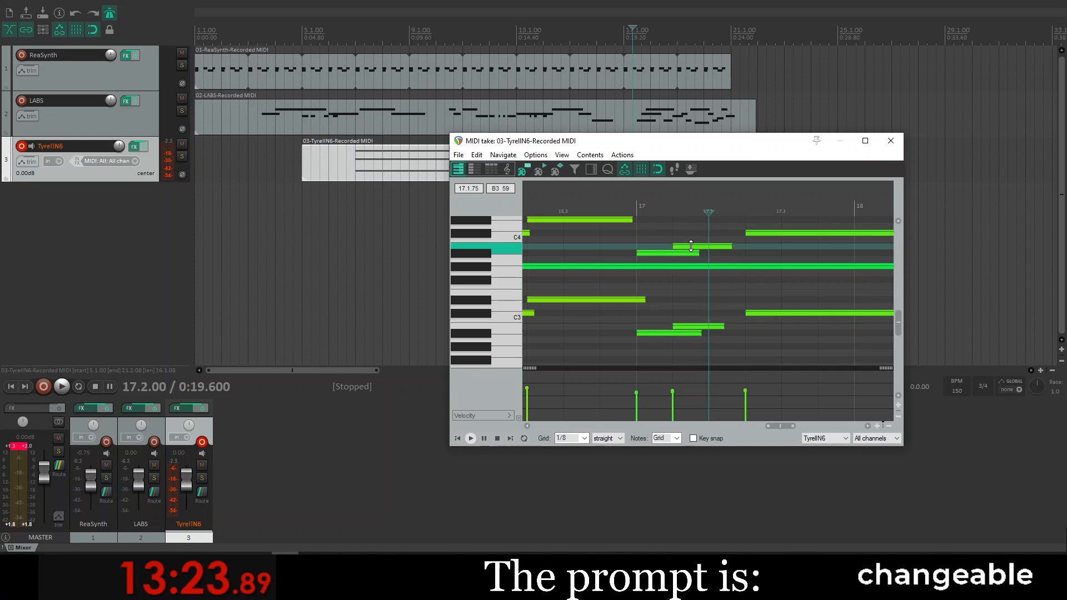
Step: Set the grid to 1/16, shift measure 17's B3 and B2 notes forward by one sixteenth, and close the MIDI editor
mouse_move(702, 247)
left_mouse_down()
mouse_move(718, 250)
mouse_move(704, 248)
left_mouse_up()
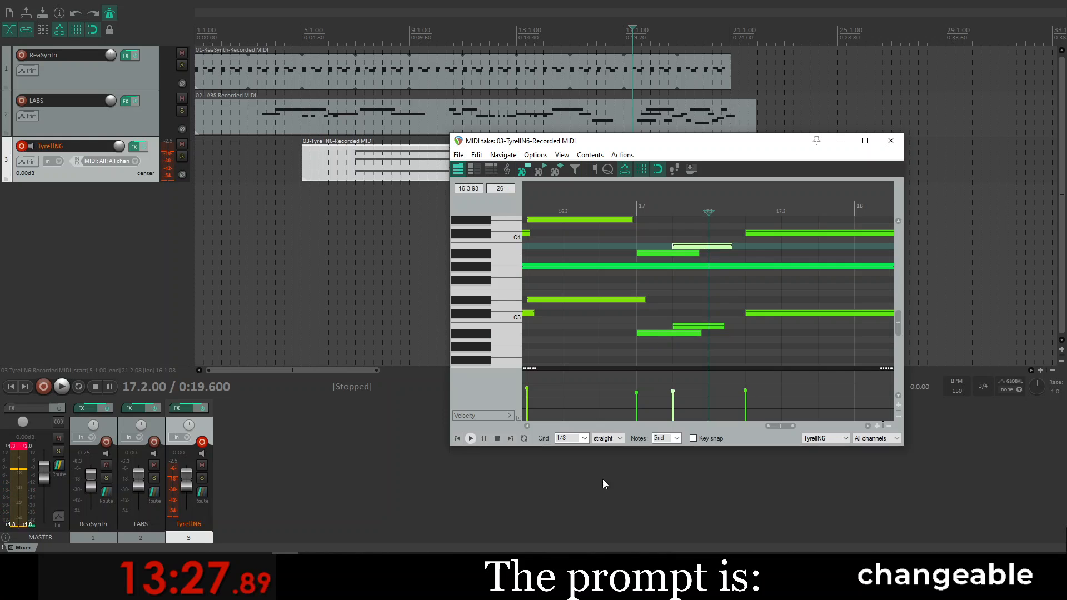
left_click(585, 439)
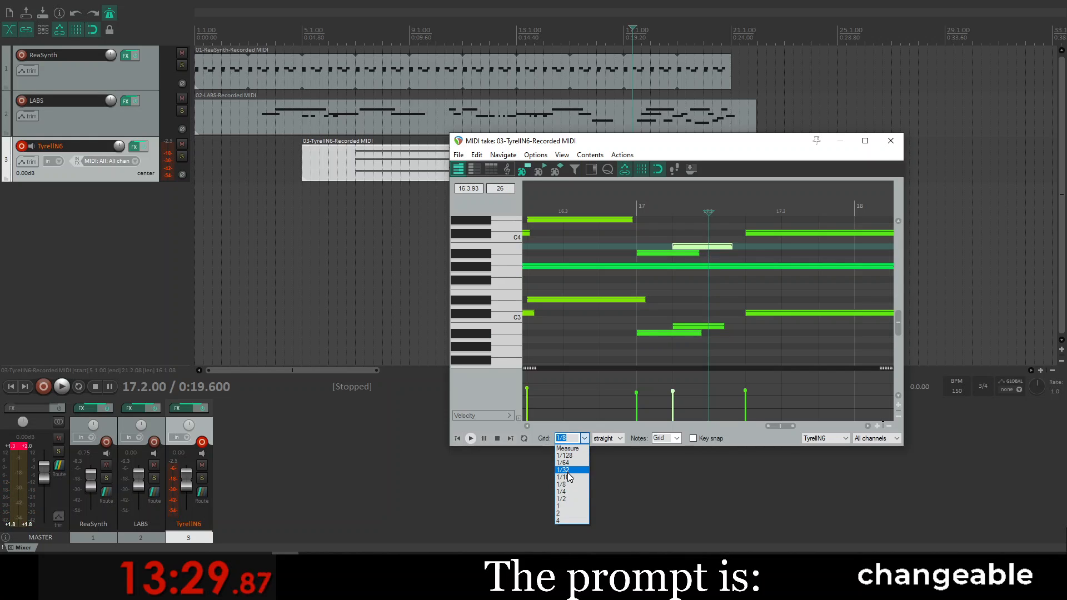
left_click(569, 478)
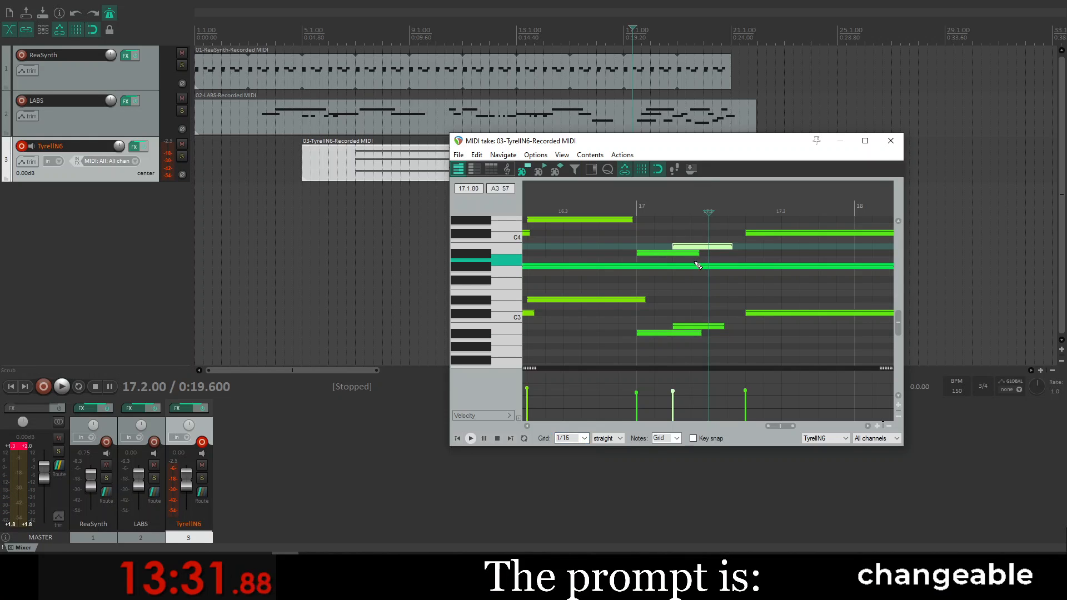
left_click_drag(690, 243, 739, 246)
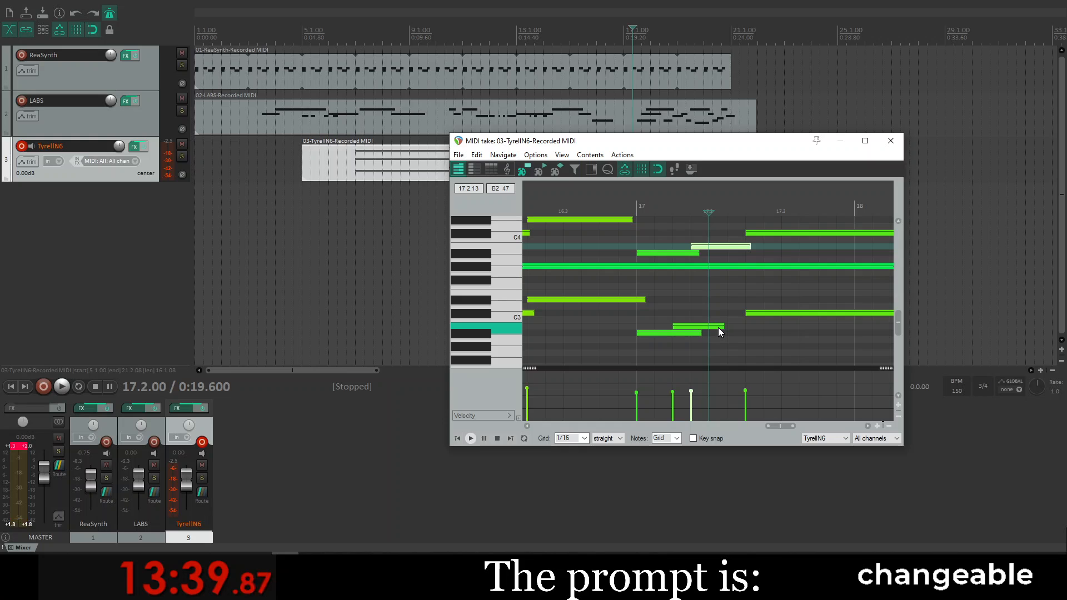
left_click_drag(717, 328, 739, 327)
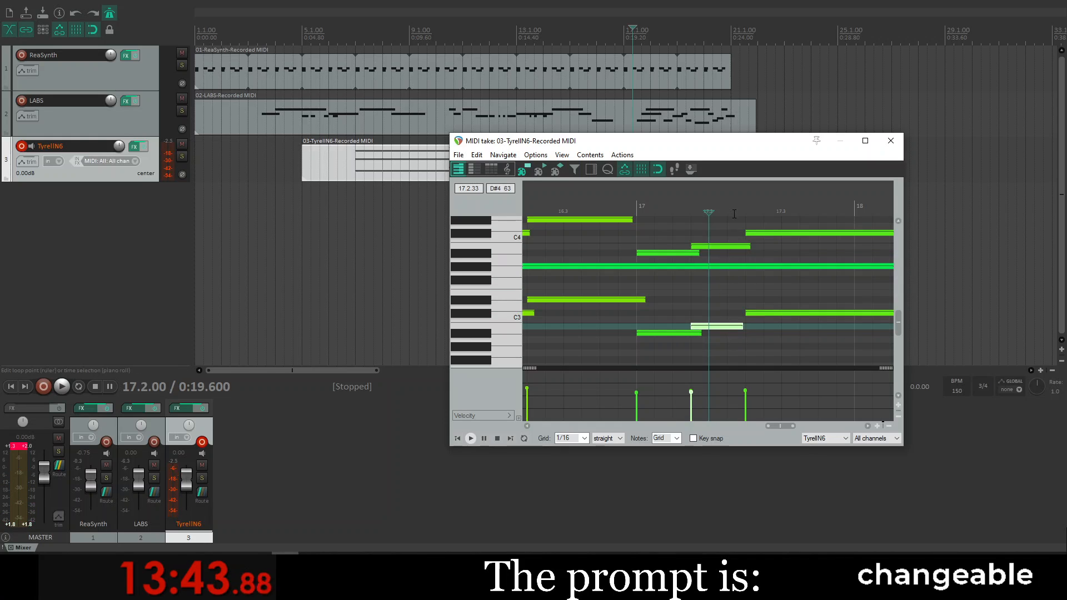
left_click(891, 143)
Step: Play the arrangement from measure 6, reset the master peak meter, and lower the TyrellN6 track volume to about -6.9 dB
left_click_drag(341, 168, 342, 168)
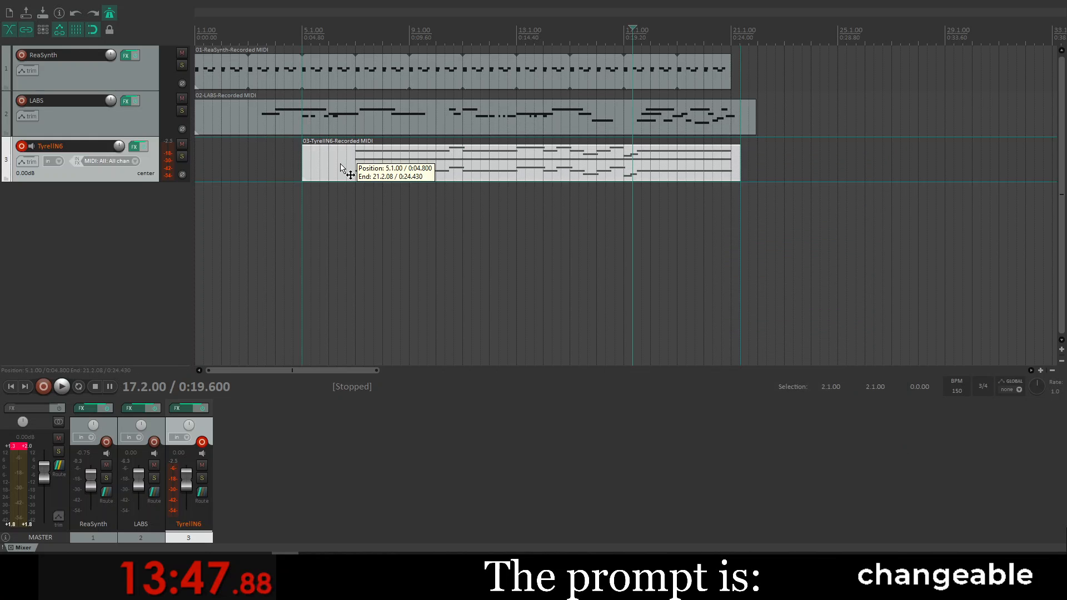
key("space")
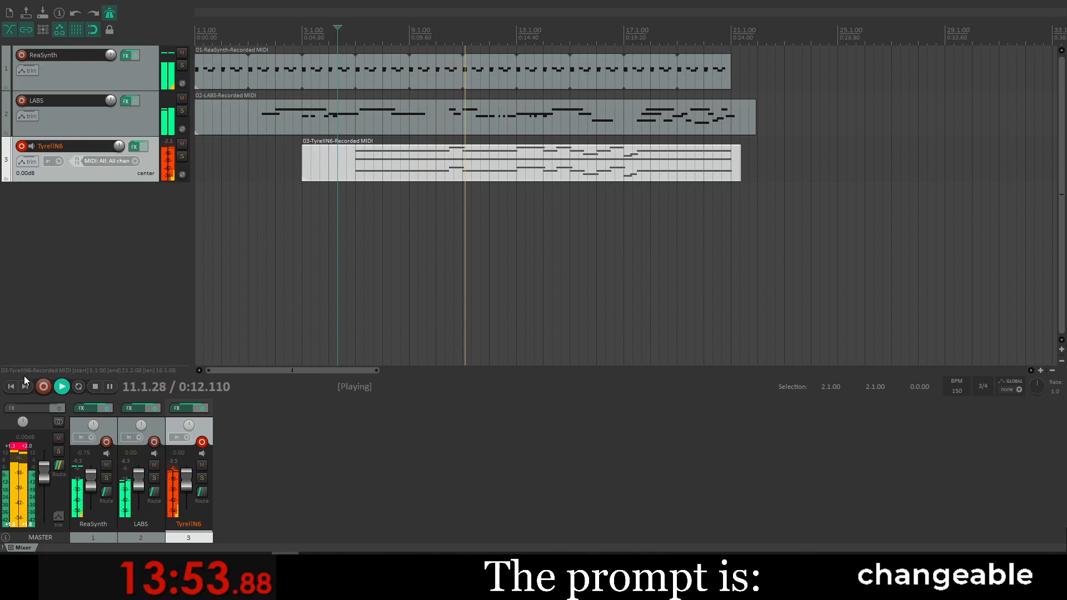
left_click(24, 447)
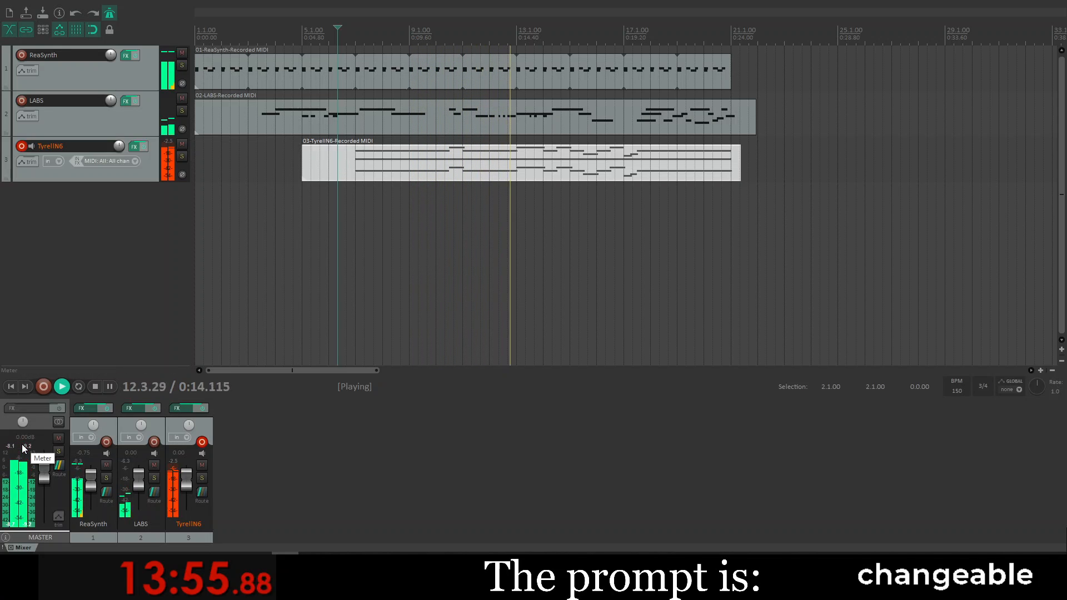
left_click_drag(185, 479, 186, 489)
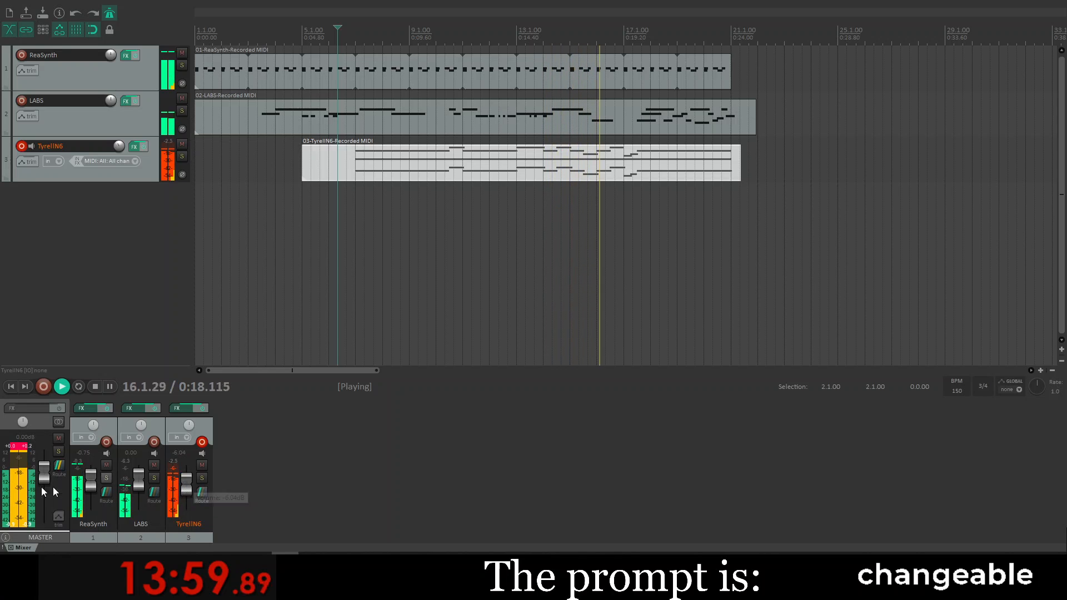
Step: Reset the master peak meter and replay the arrangement from measure 6 to check the levels and note timing
left_click(23, 447)
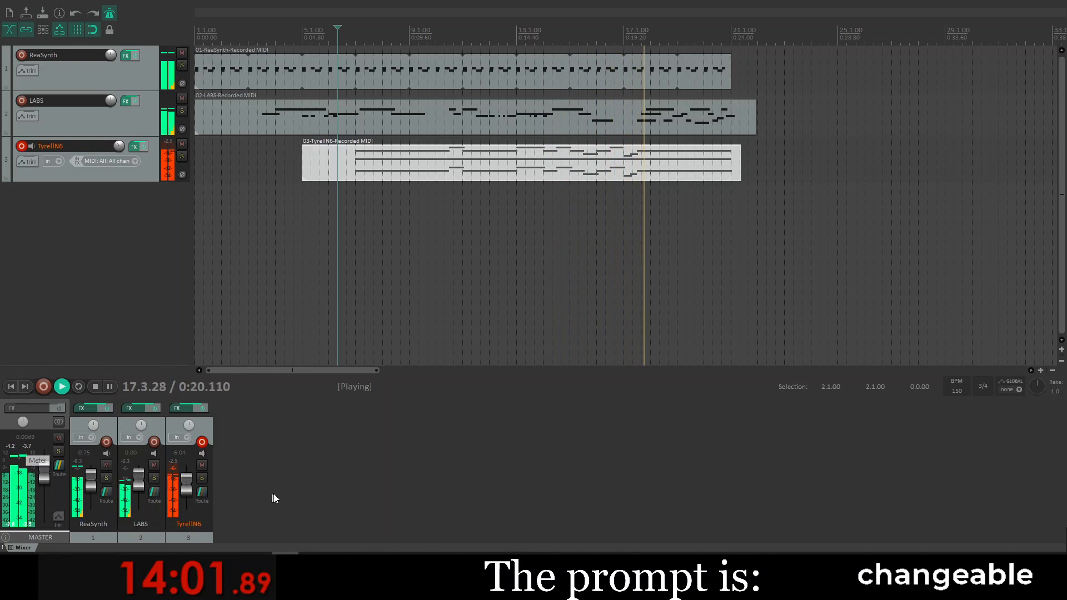
key("space")
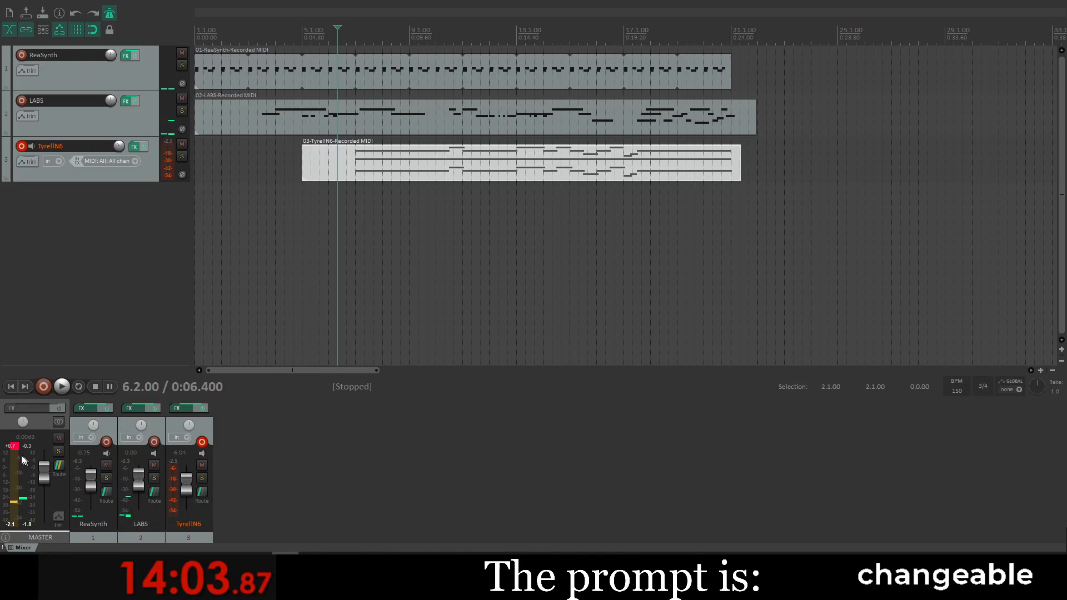
left_click(22, 459)
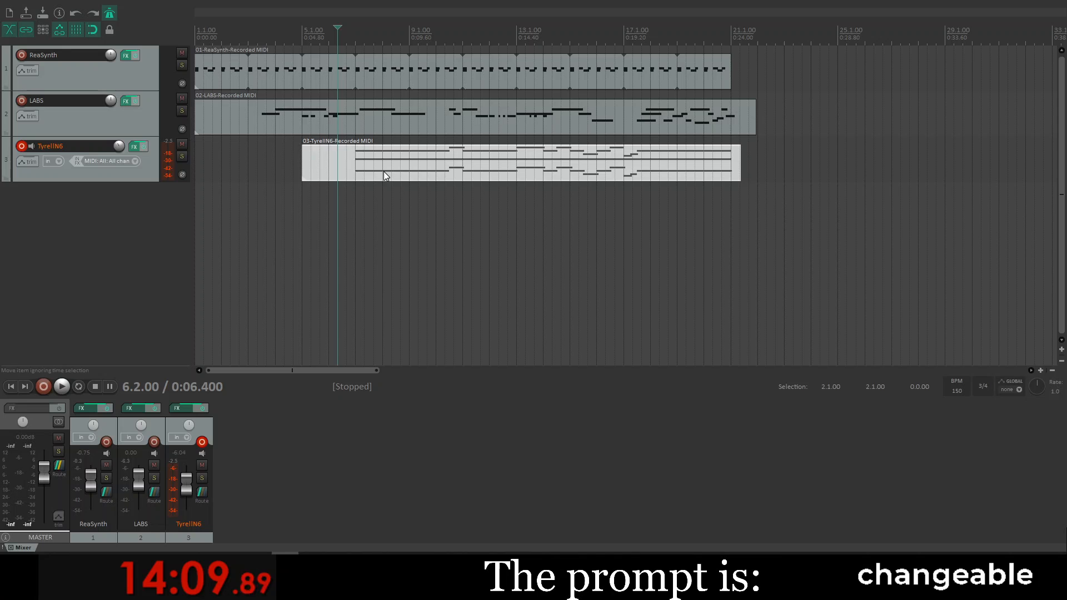
key("space")
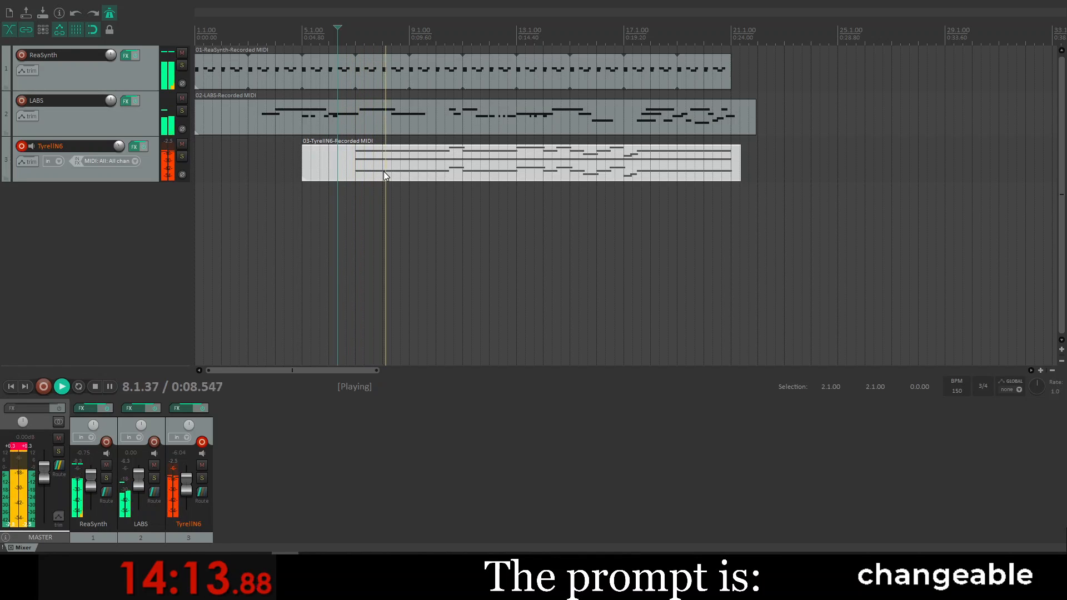
key("space")
key("space")
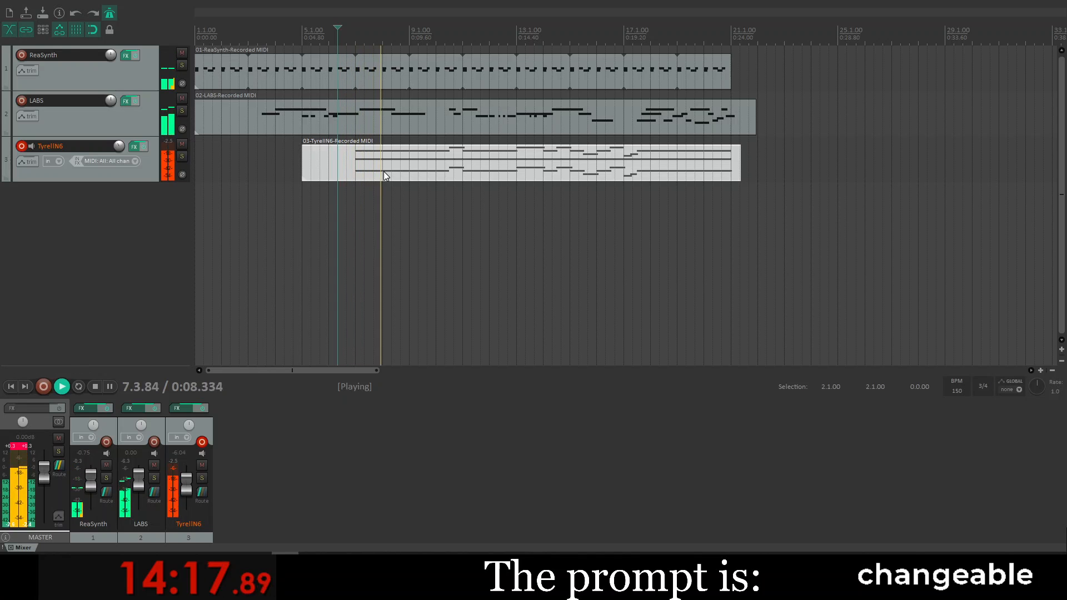
key("space")
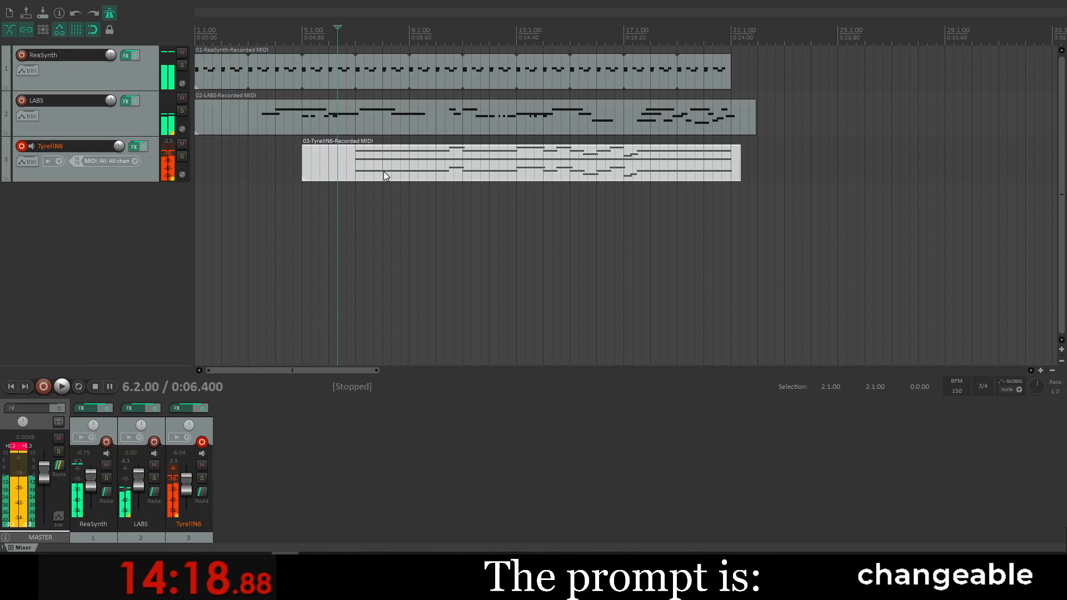
Step: Extend the LABS take's D#3 note back to the start of measure 7, close the MIDI editor, and play from measure 6
double_click(372, 117)
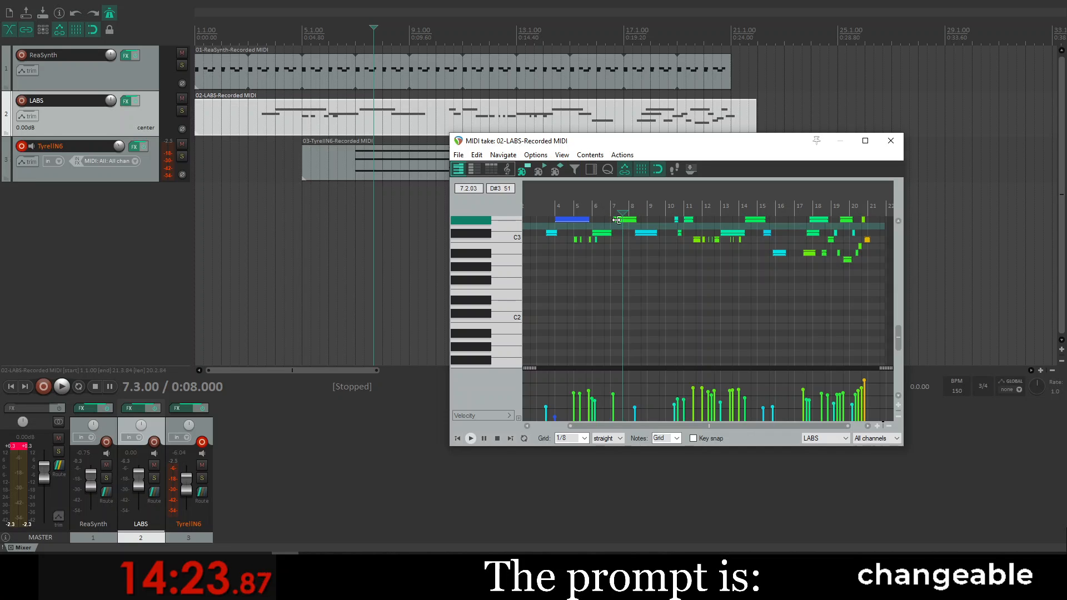
left_click_drag(617, 219, 612, 220)
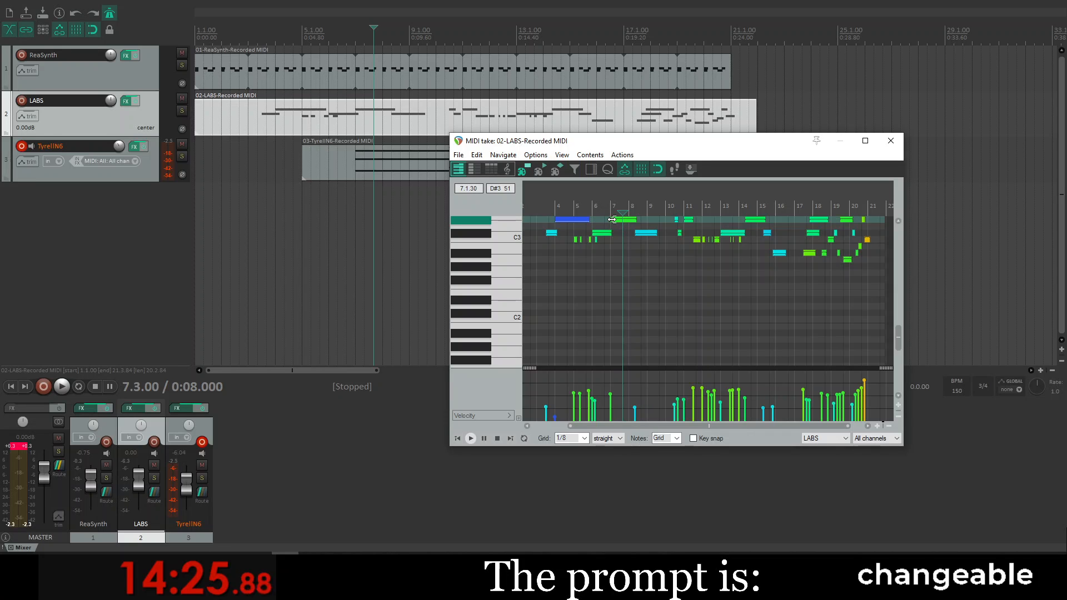
left_click(884, 142)
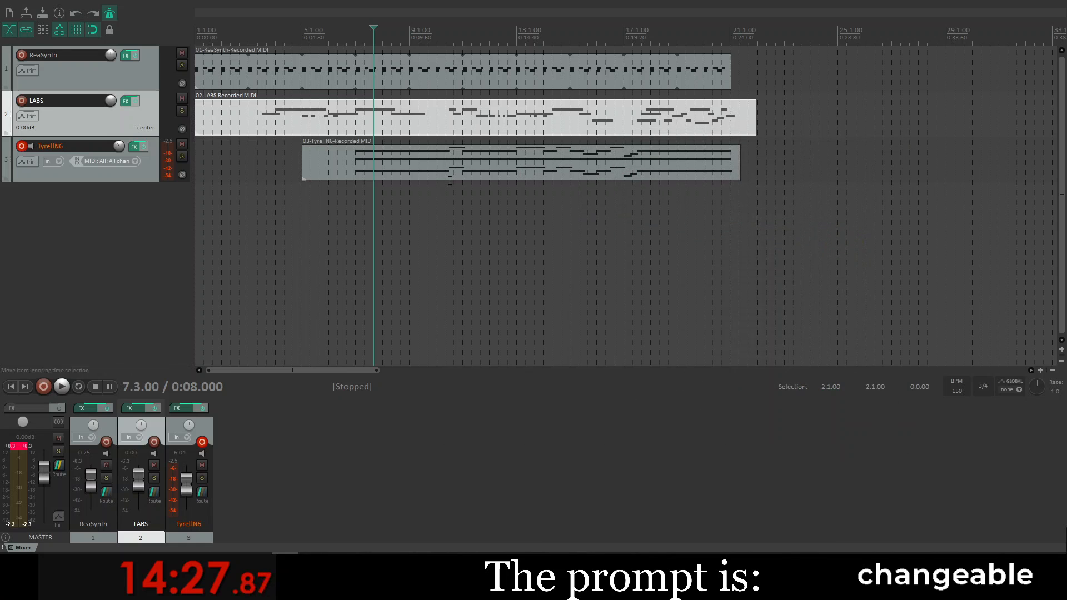
left_click(334, 134)
key("space")
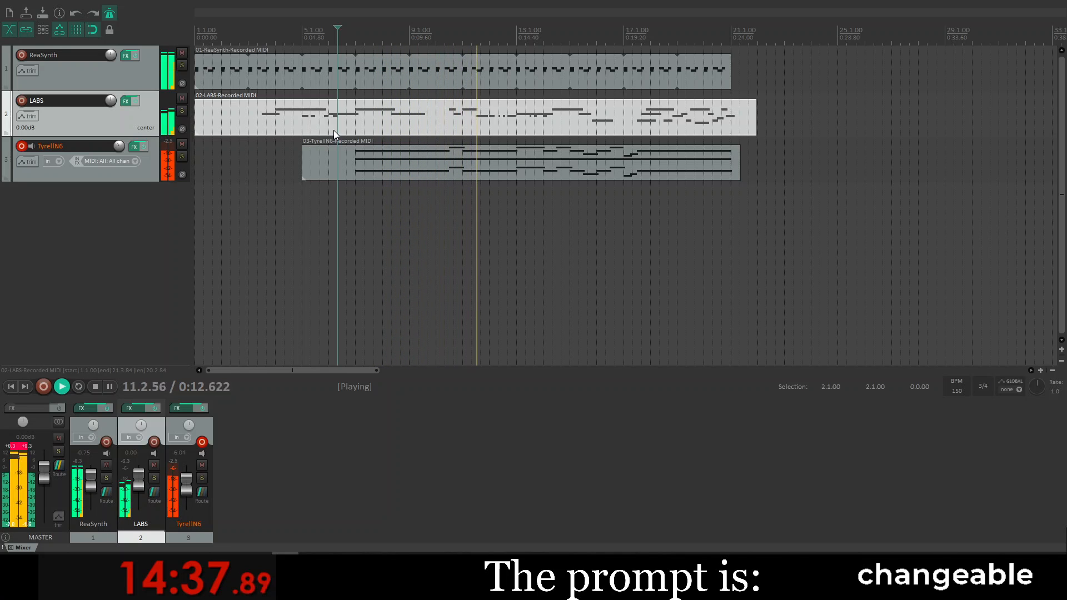
key("space")
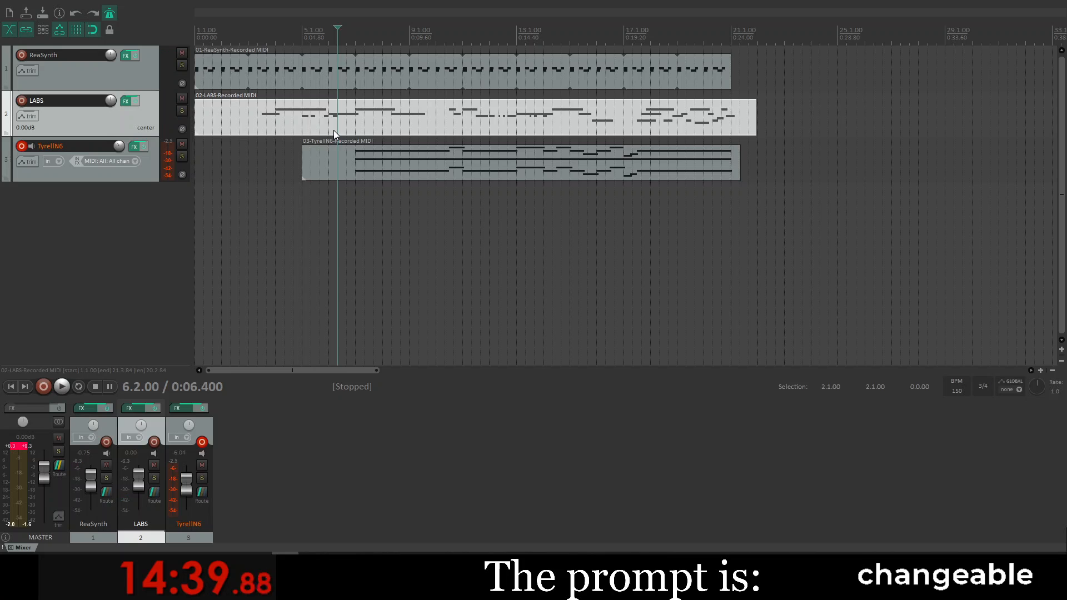
Step: Place the edit cursor at measure 11, disarm the TyrellN6 track, and reset the master peak meter
left_click(466, 195)
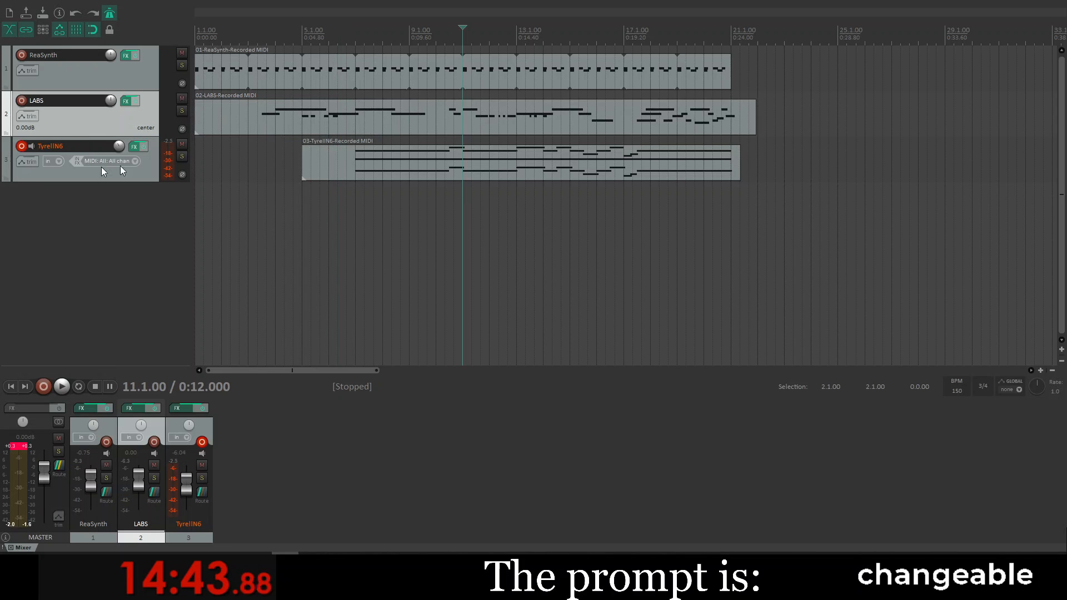
left_click(22, 146)
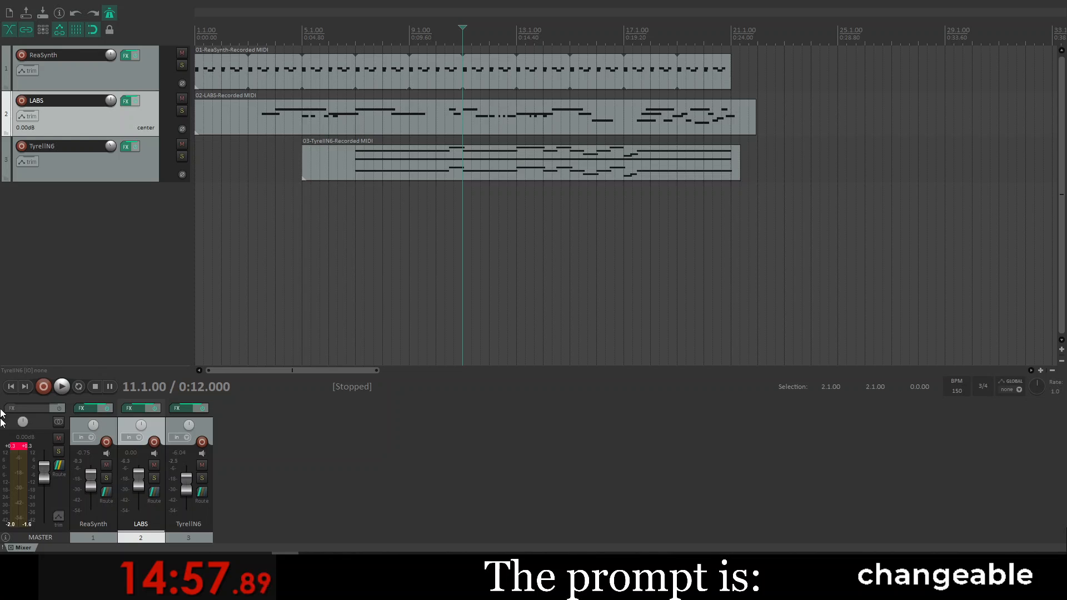
left_click(13, 452)
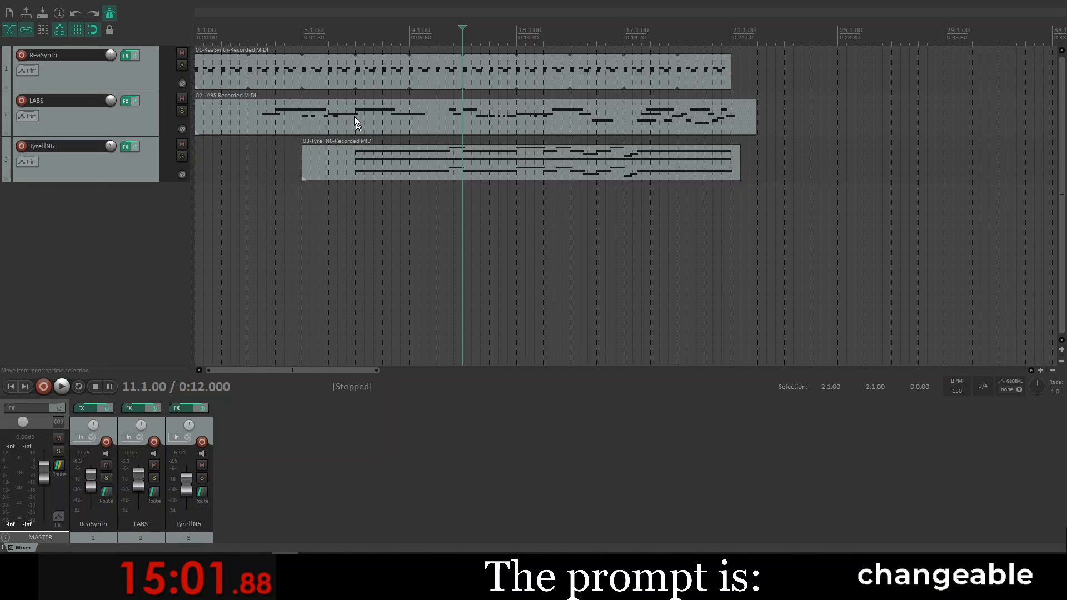
Step: Insert the LABS (Spitfire Audio) VST3 instrument on a new track
right_click(103, 324)
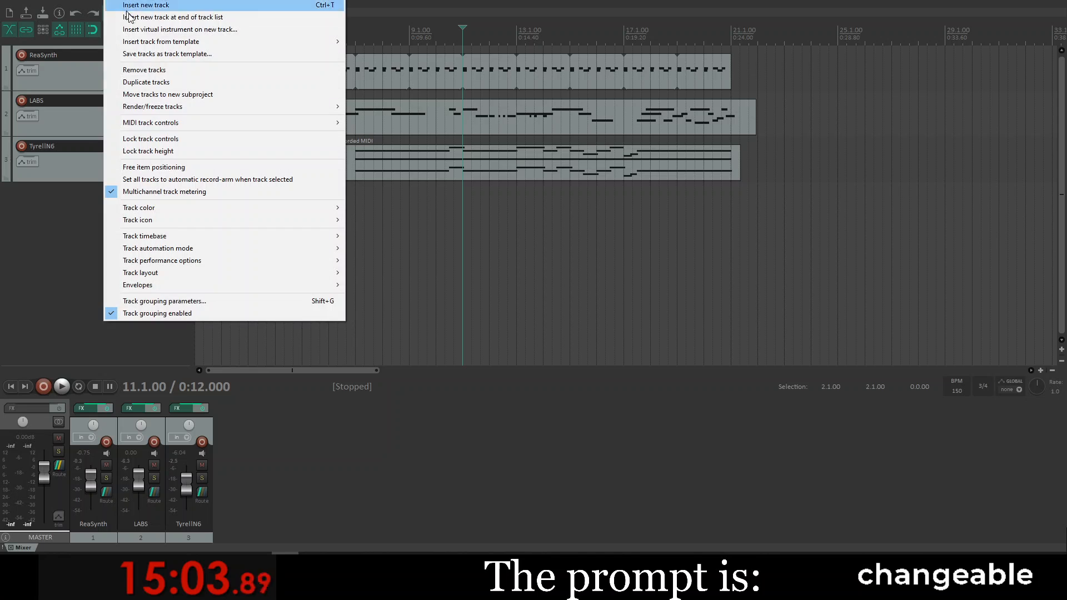
left_click(139, 28)
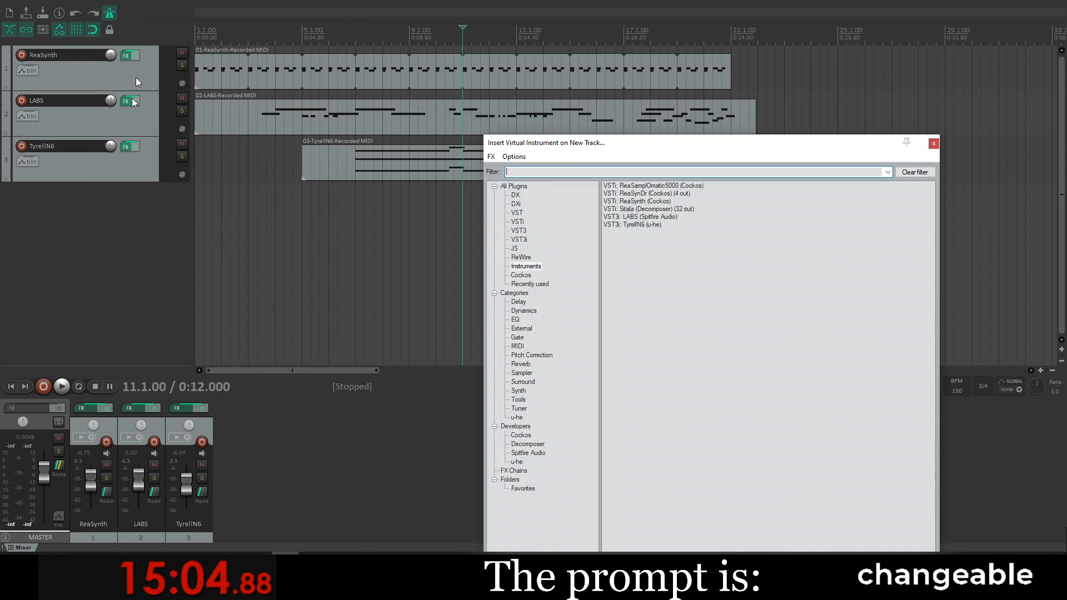
double_click(633, 218)
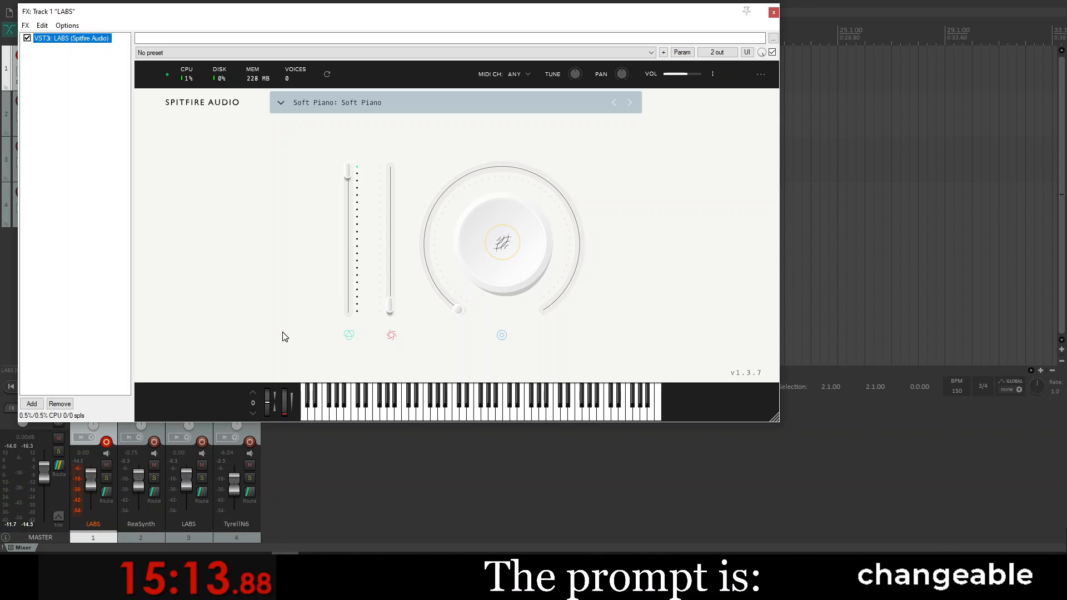
Step: Try out the slider and reverb settings of the Soft Piano sound, returning them to their starting positions
mouse_move(388, 310)
left_mouse_down()
mouse_move(391, 172)
mouse_move(389, 307)
left_mouse_up()
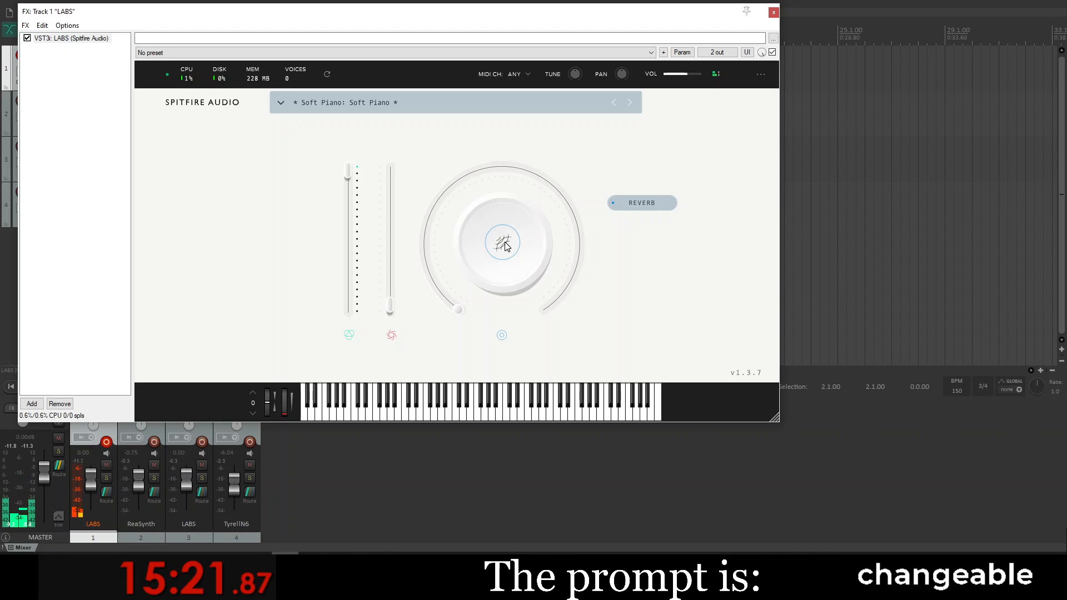
mouse_move(457, 312)
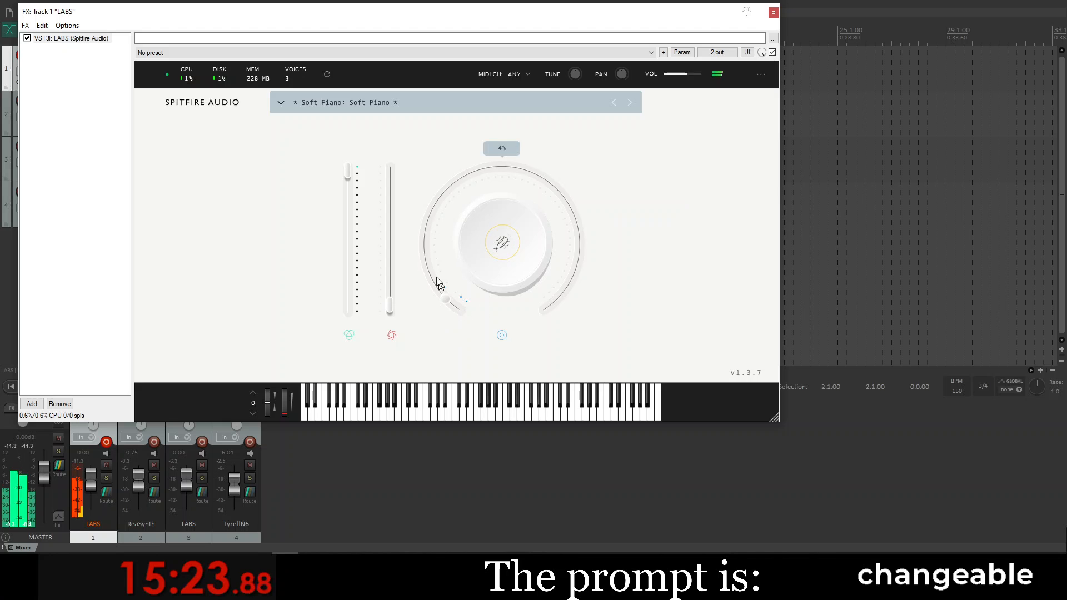
left_click_drag(439, 284, 498, 149)
left_click_drag(609, 203, 600, 299)
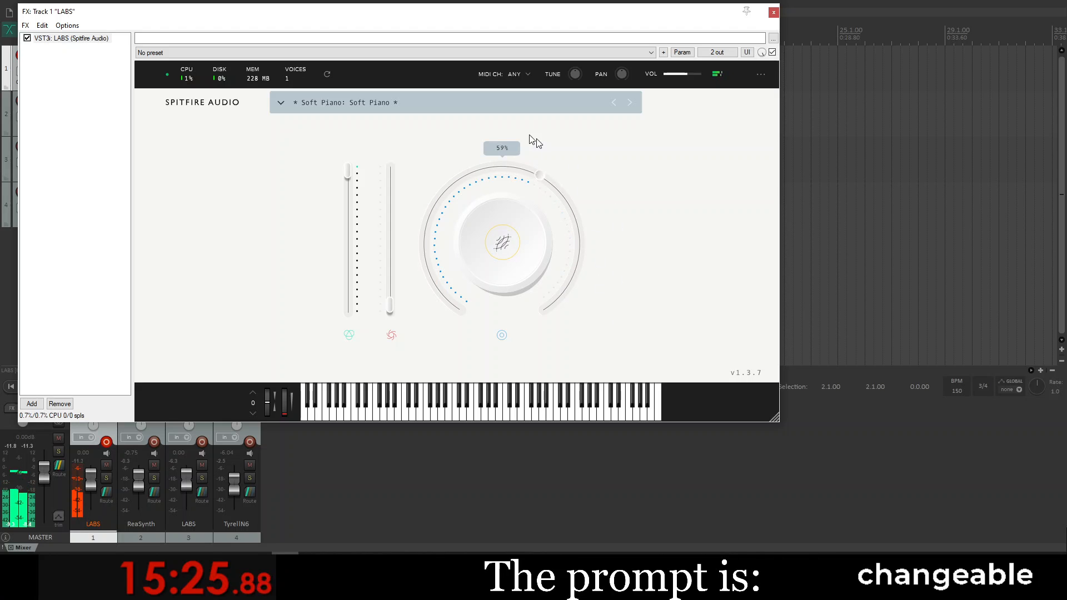
left_click_drag(531, 140, 450, 311)
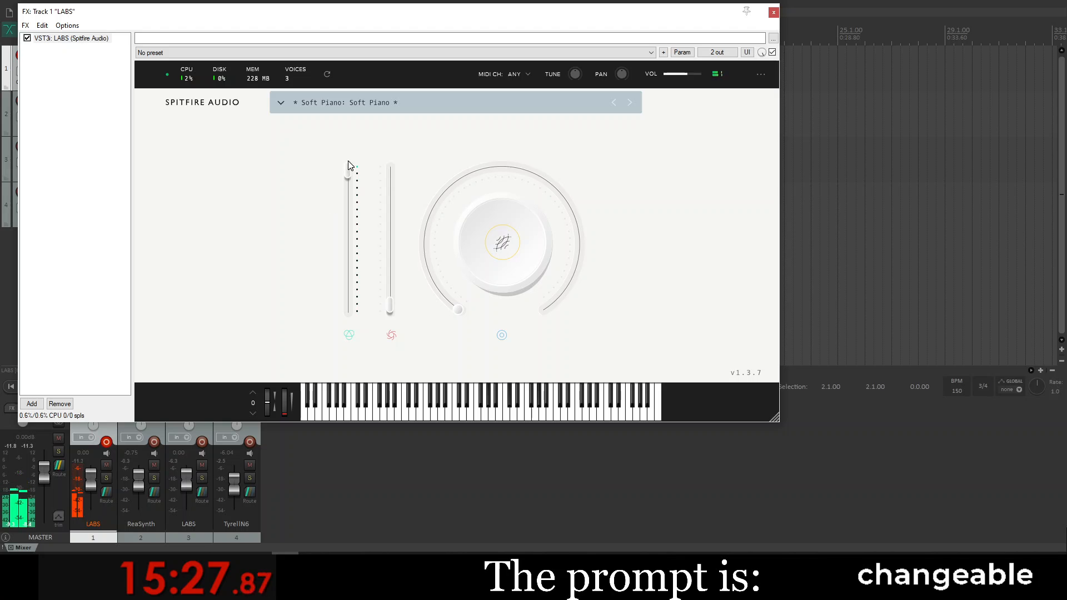
left_click_drag(349, 176, 331, 110)
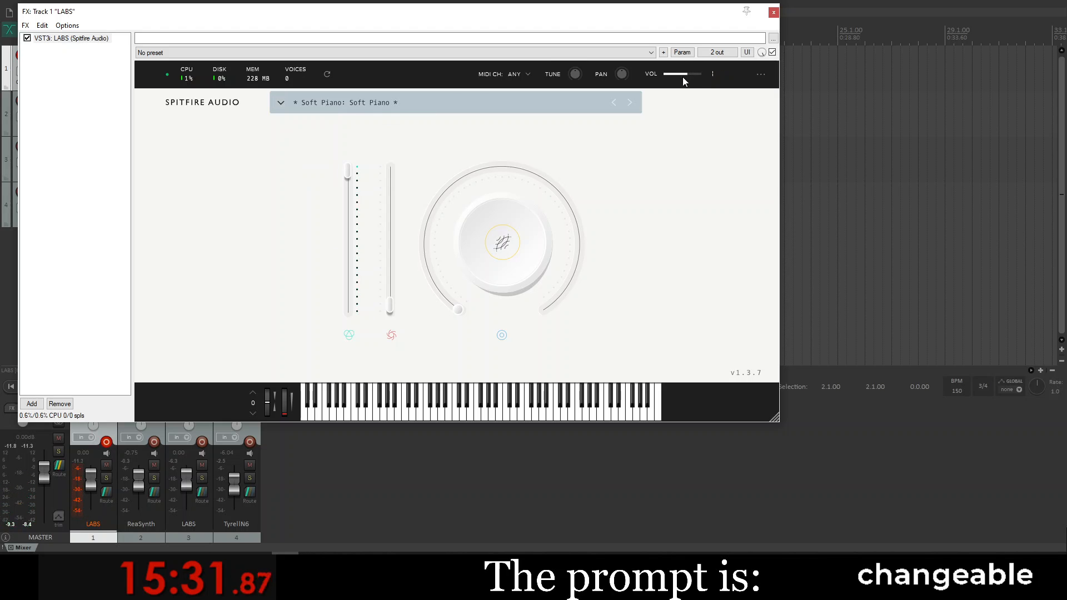
Step: Raise the Soft Piano's plugin volume to maximum, close its window, and move the new LABS track below TyrellN6
left_click_drag(683, 78, 719, 78)
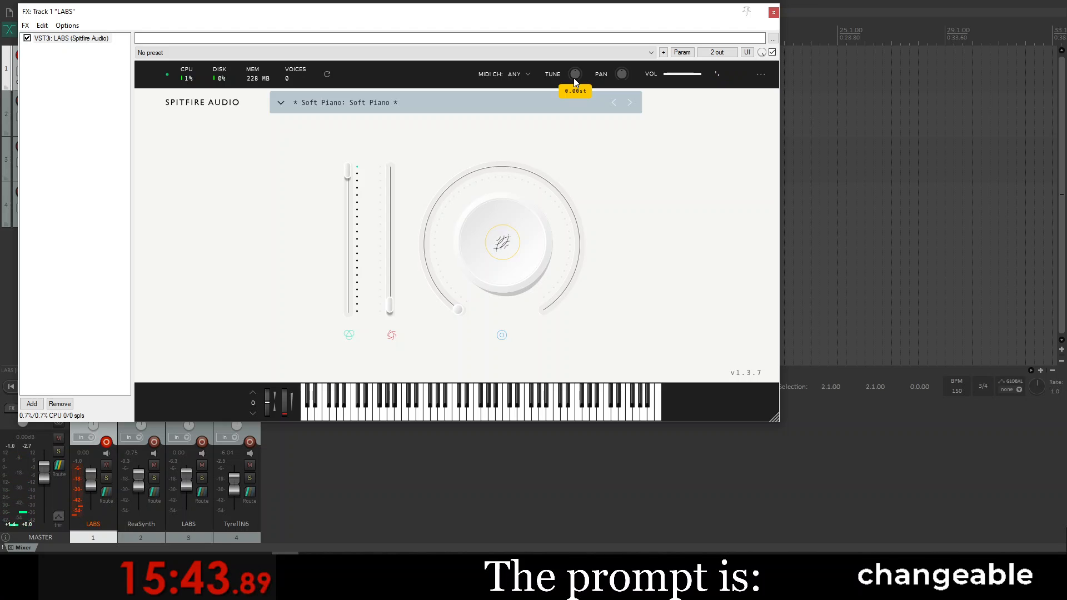
left_click(773, 12)
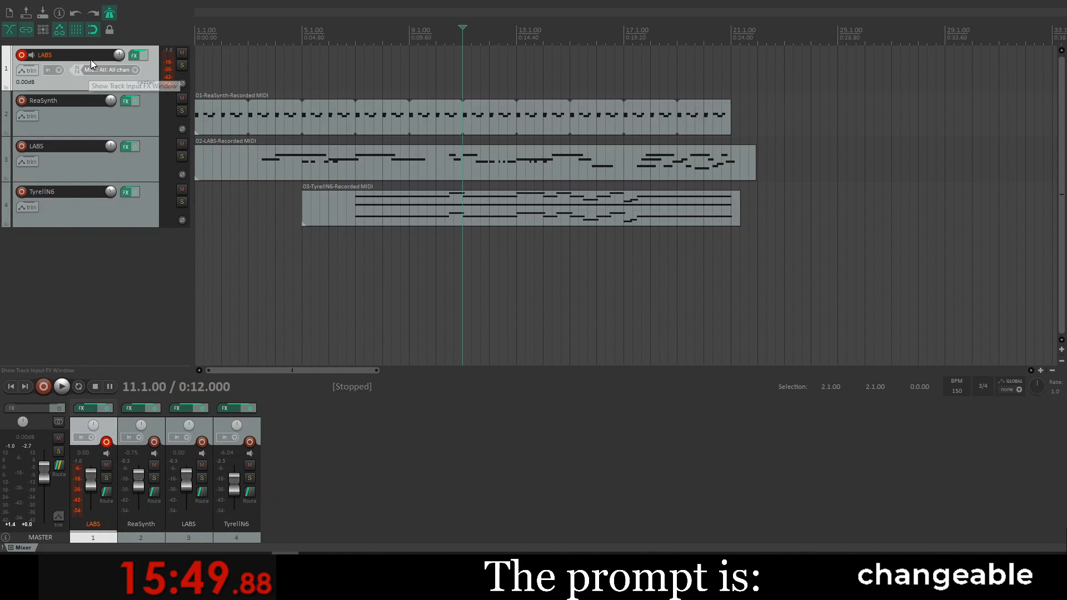
left_click_drag(75, 84, 126, 271)
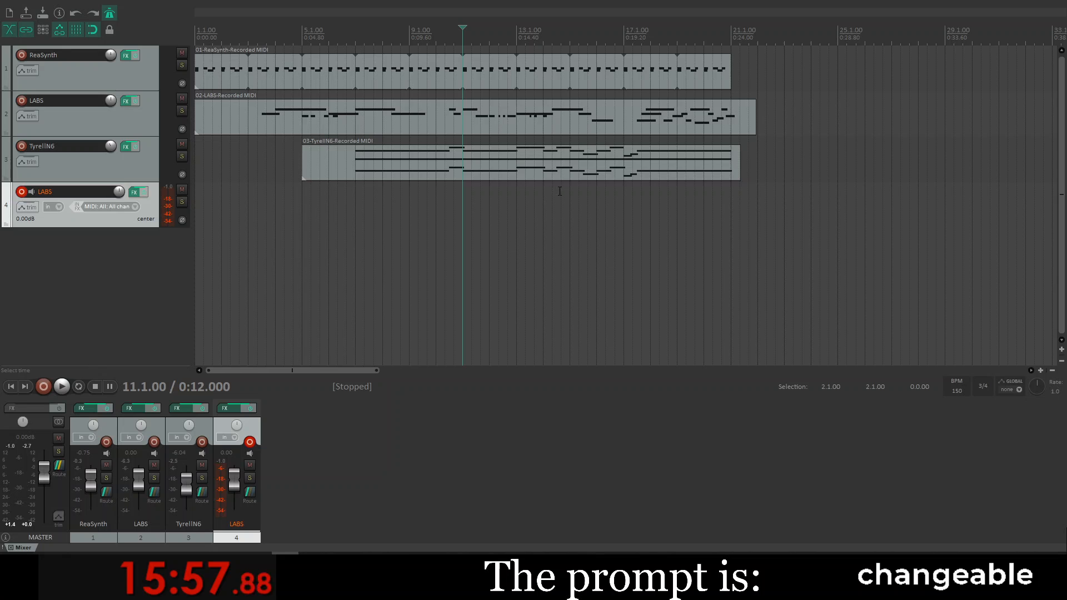
Step: Record a Soft Piano MIDI take on the new LABS track starting at measure 10, and save the recording
left_click(435, 209)
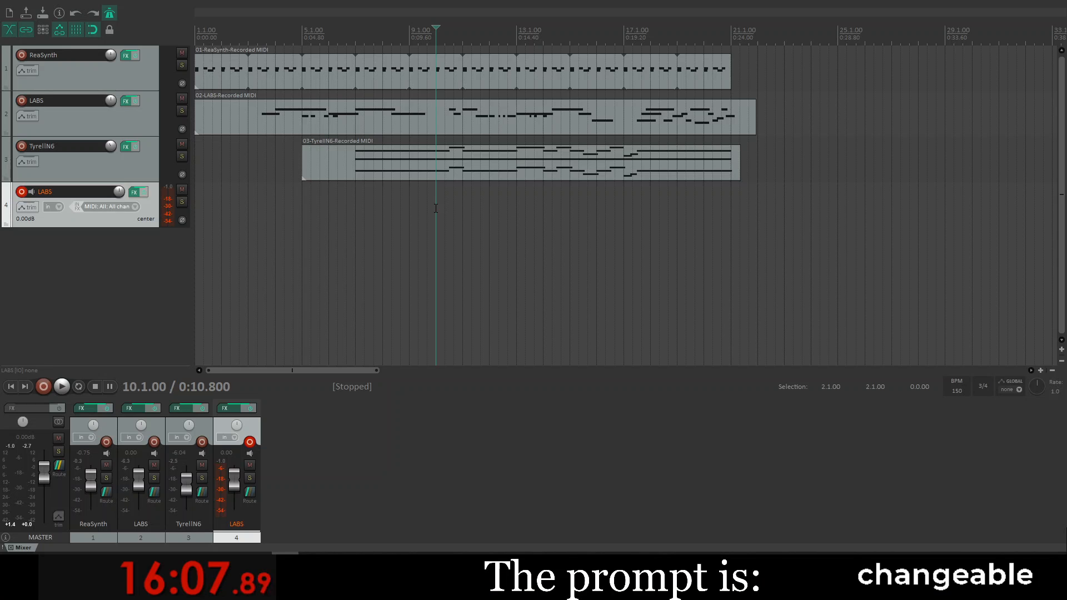
key("ctrl+r")
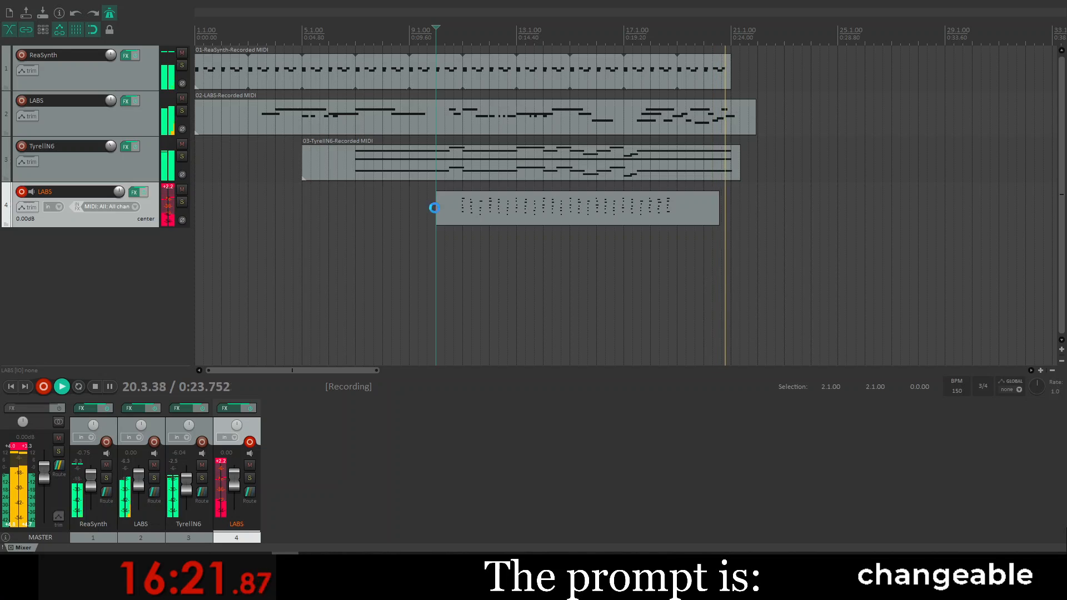
key("space")
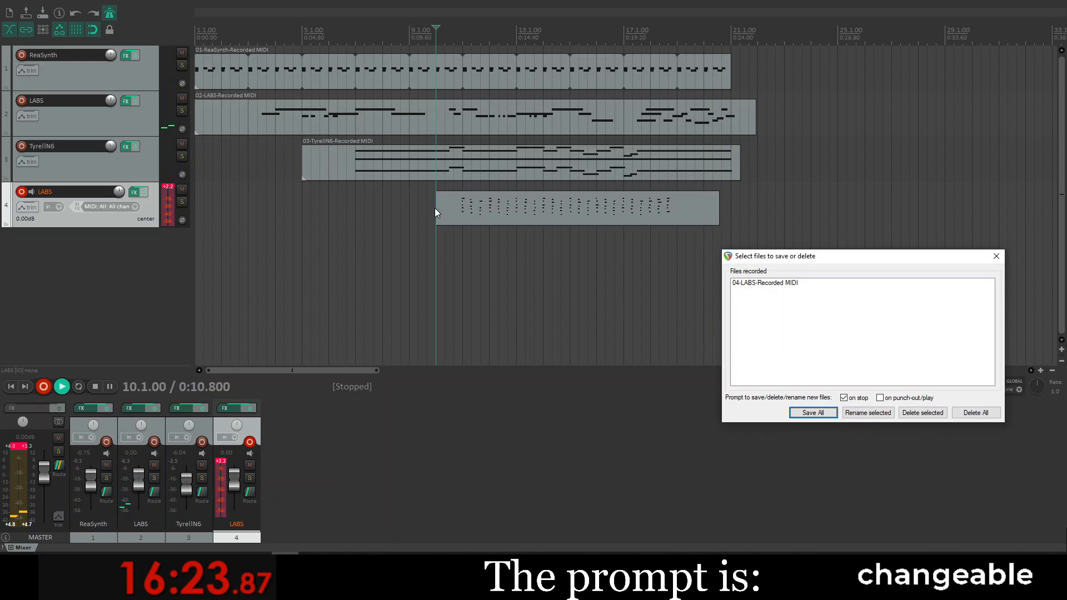
left_click(811, 413)
Step: Play the new take from measure 10, lower its LABS track volume to about -9.3 dB, and reset the track and master peak meters
key("space")
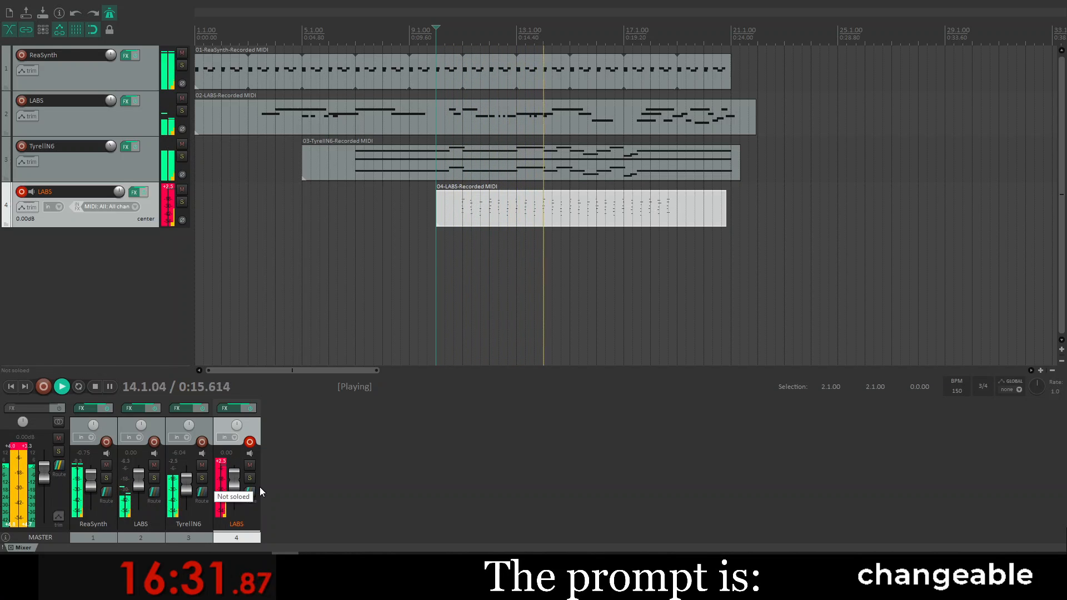
left_click_drag(235, 482, 235, 489)
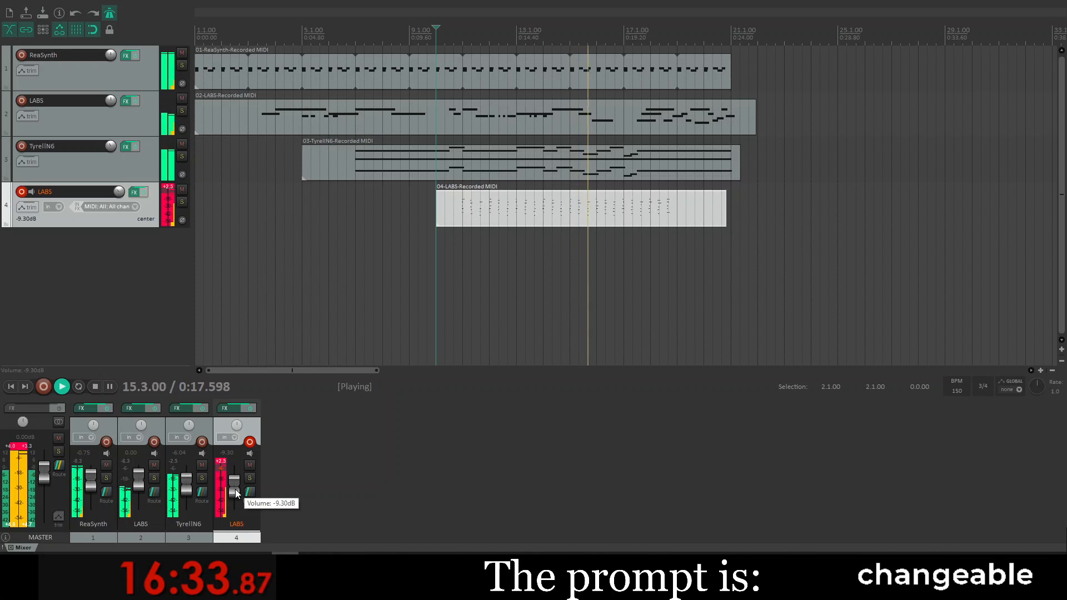
left_click(166, 186)
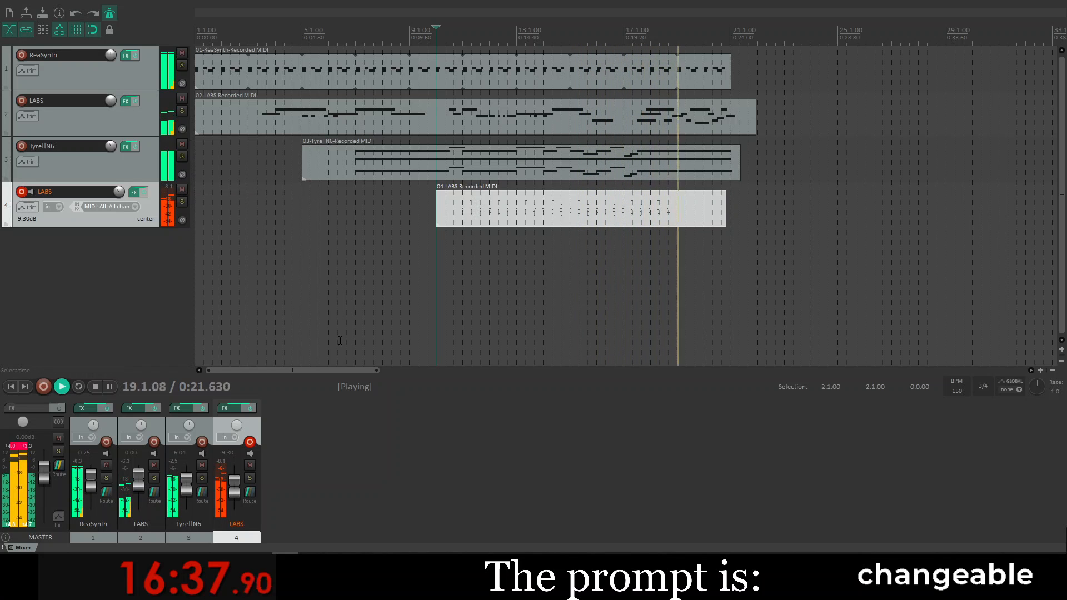
key("space")
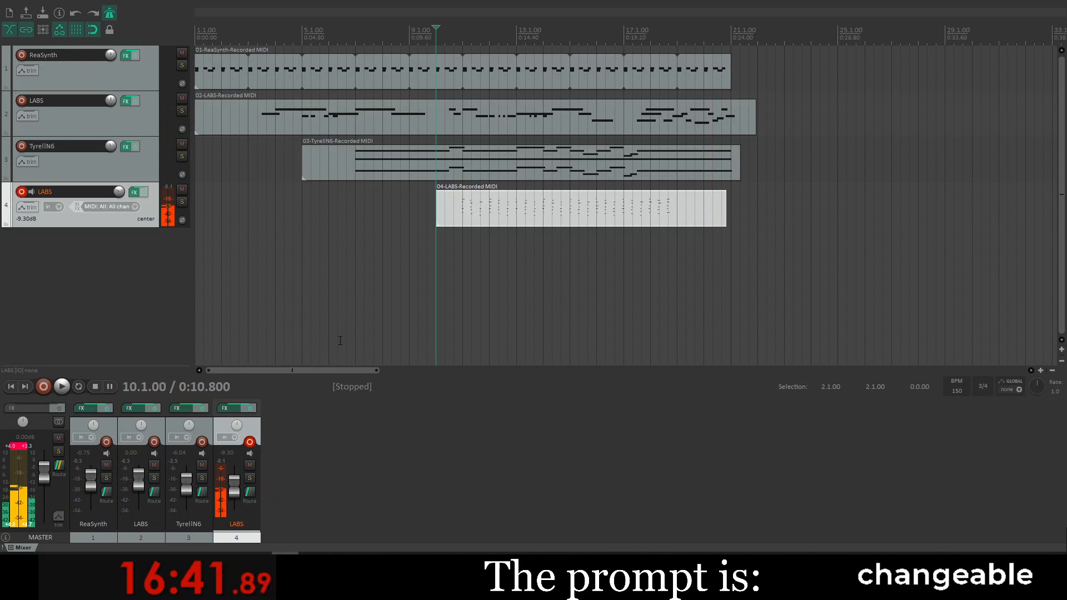
left_click(19, 450)
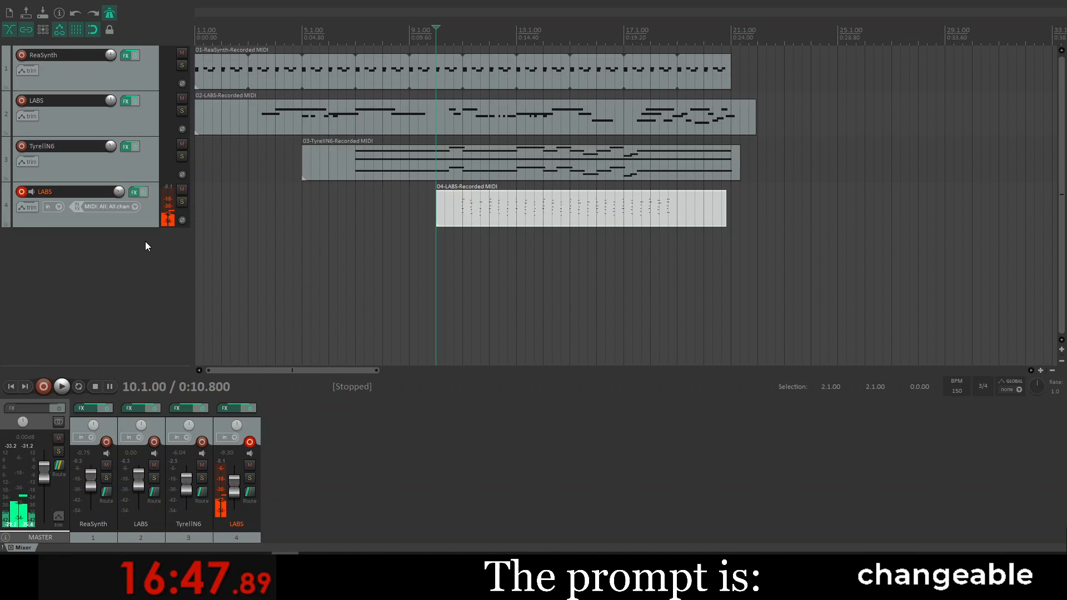
Step: Open the Soft Piano take in the MIDI editor and display its 64 Hold Pedal (on/off) events
left_click(542, 212)
double_click(542, 211)
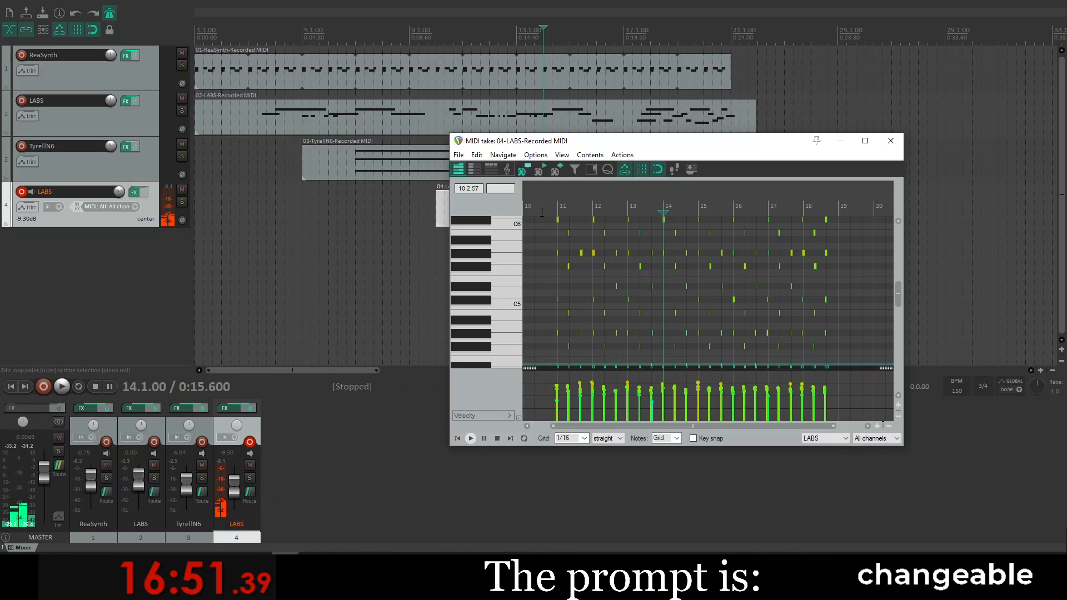
left_click(499, 418)
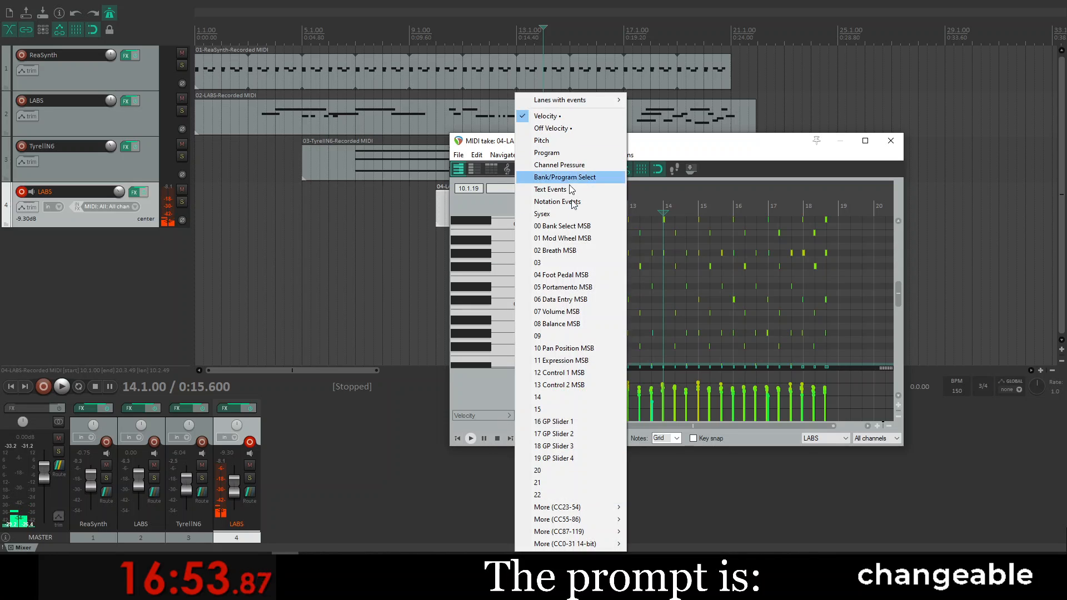
left_click(574, 275)
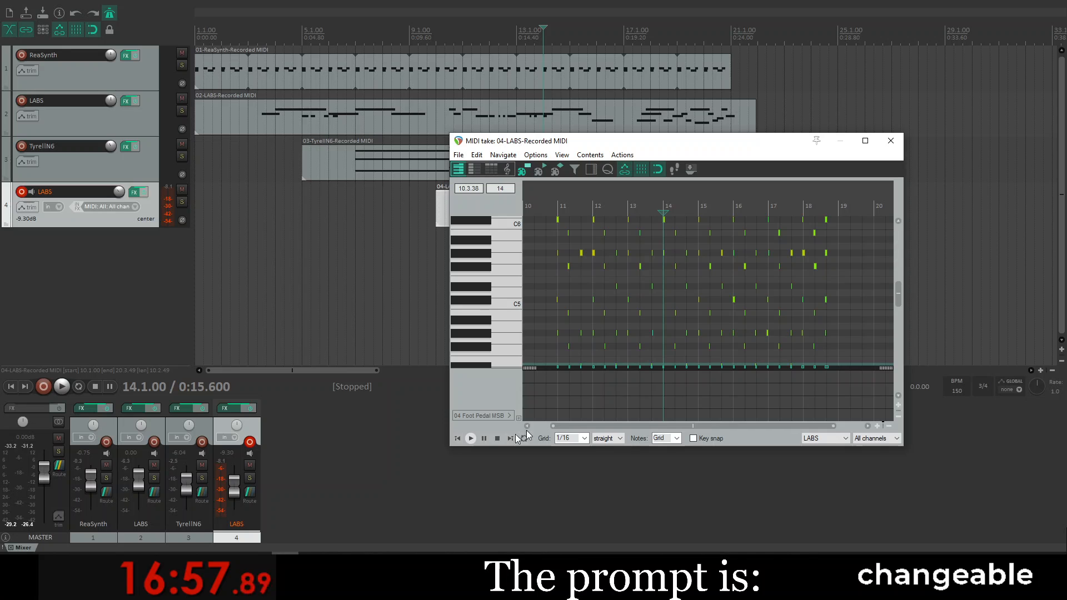
left_click(497, 418)
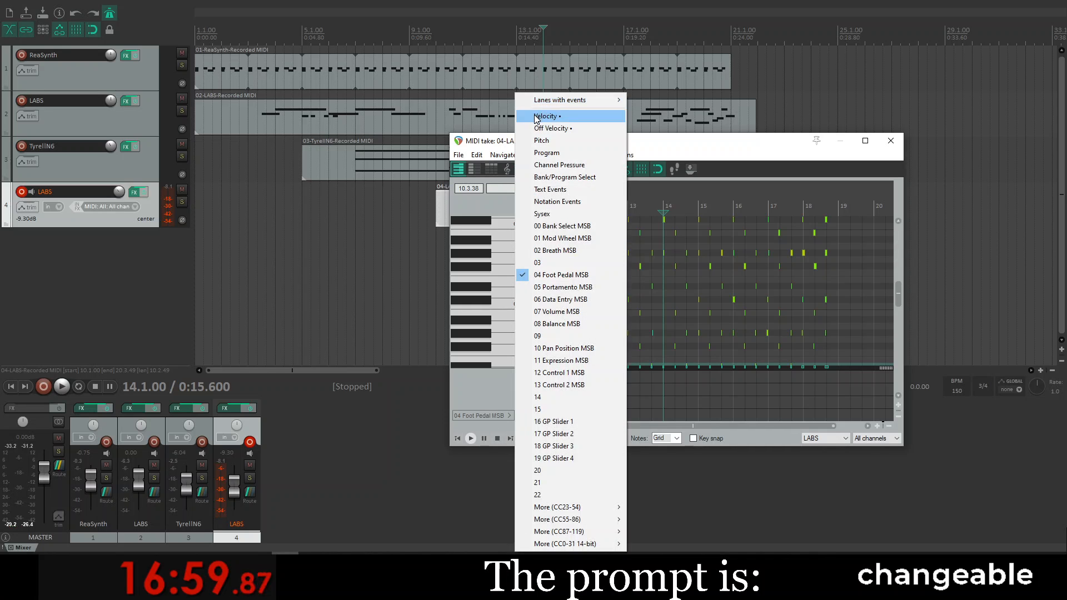
mouse_move(545, 103)
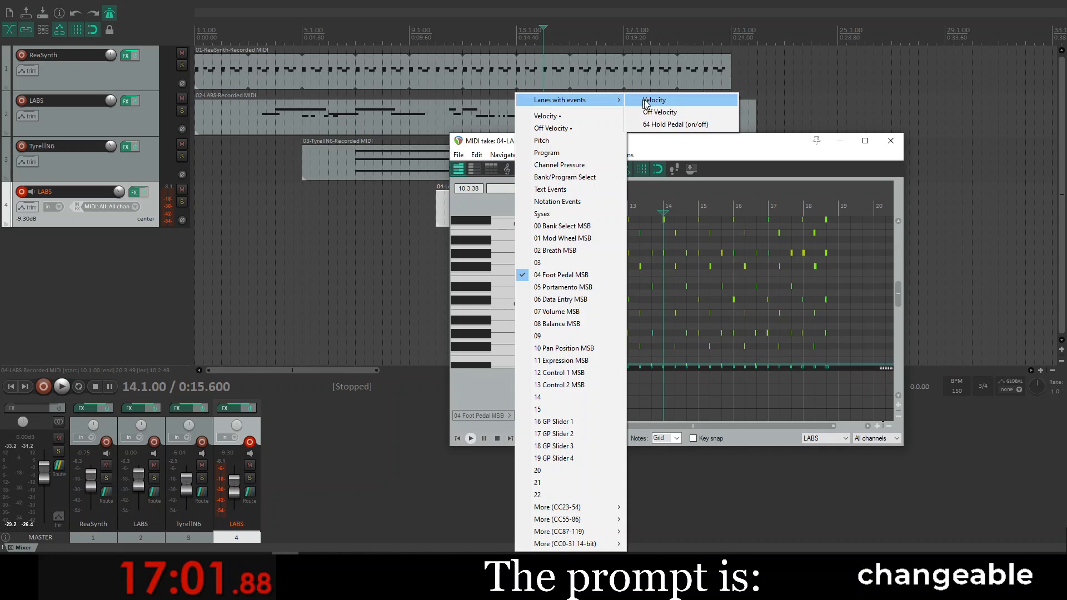
left_click(673, 124)
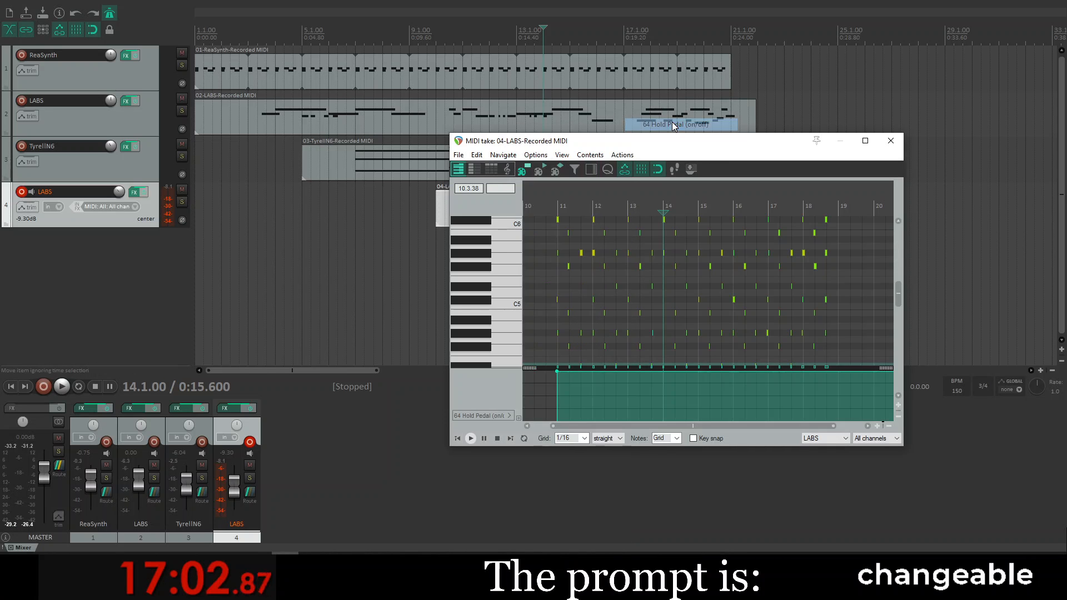
Step: Return the editor's event lane to Velocity, look over the take's notes, and close the MIDI editor
left_click(502, 418)
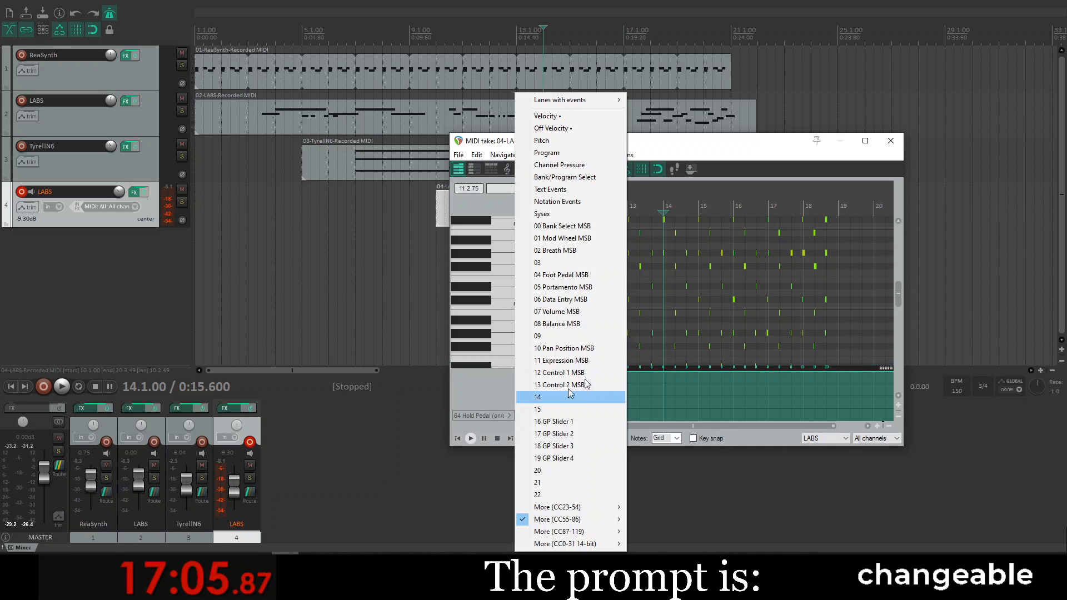
mouse_move(589, 100)
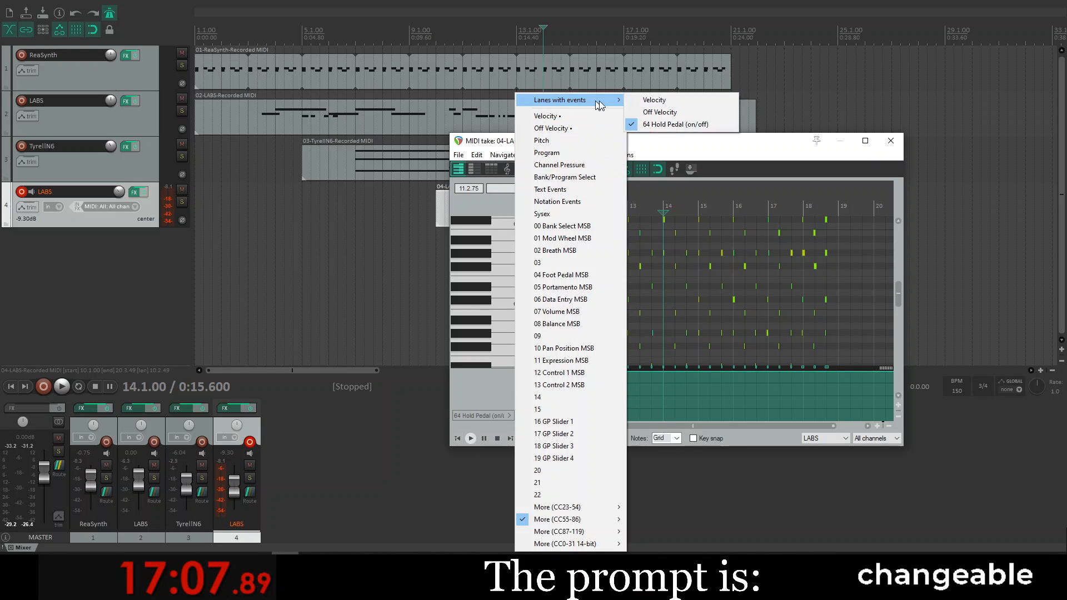
left_click(655, 102)
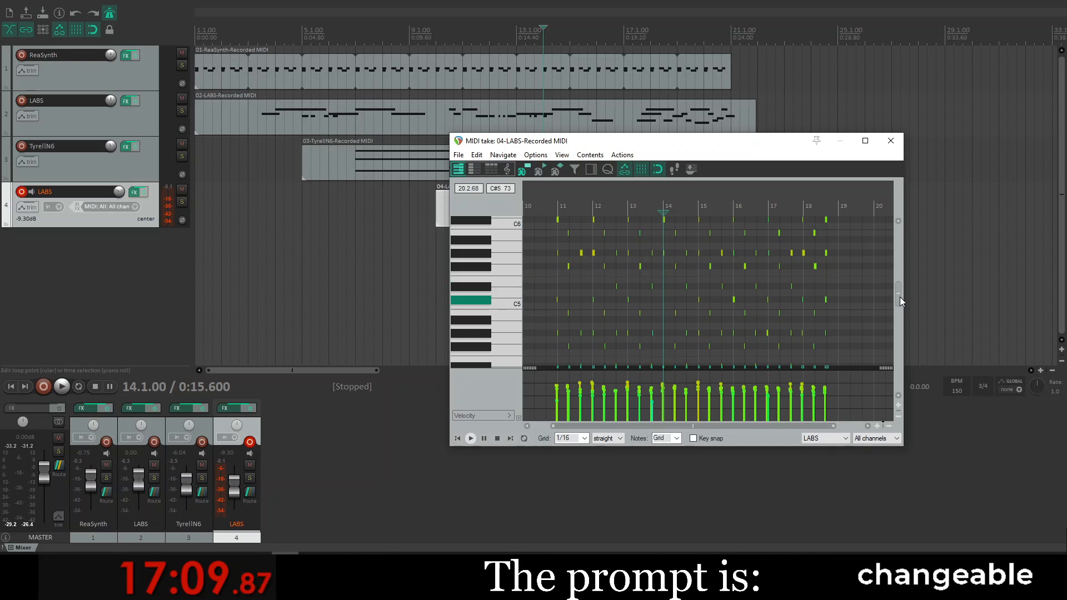
scroll(900, 298, "up", 1)
mouse_move(900, 297)
left_mouse_down()
mouse_move(898, 261)
mouse_move(898, 286)
left_mouse_up()
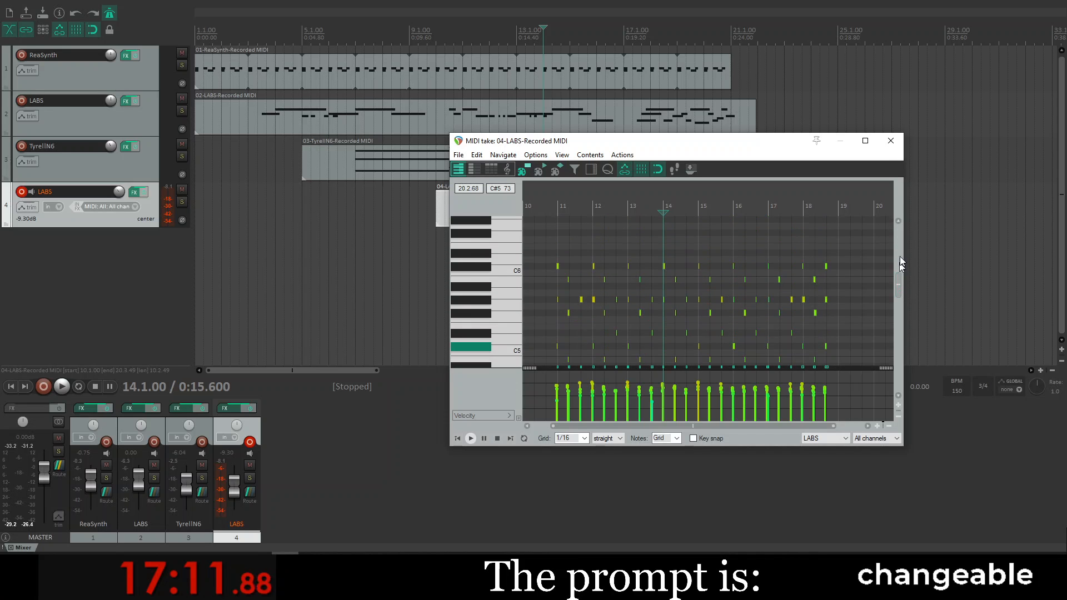
left_click(897, 136)
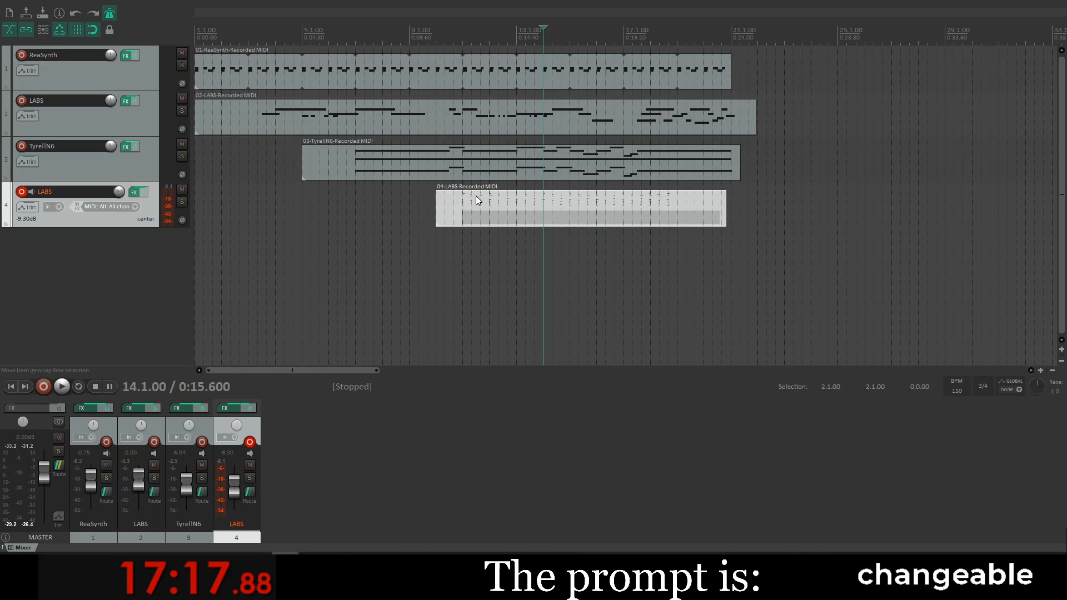
Step: Play the piece from 10.3.00 to its end, resetting the master peak meter during playback
left_click(455, 204)
key("space")
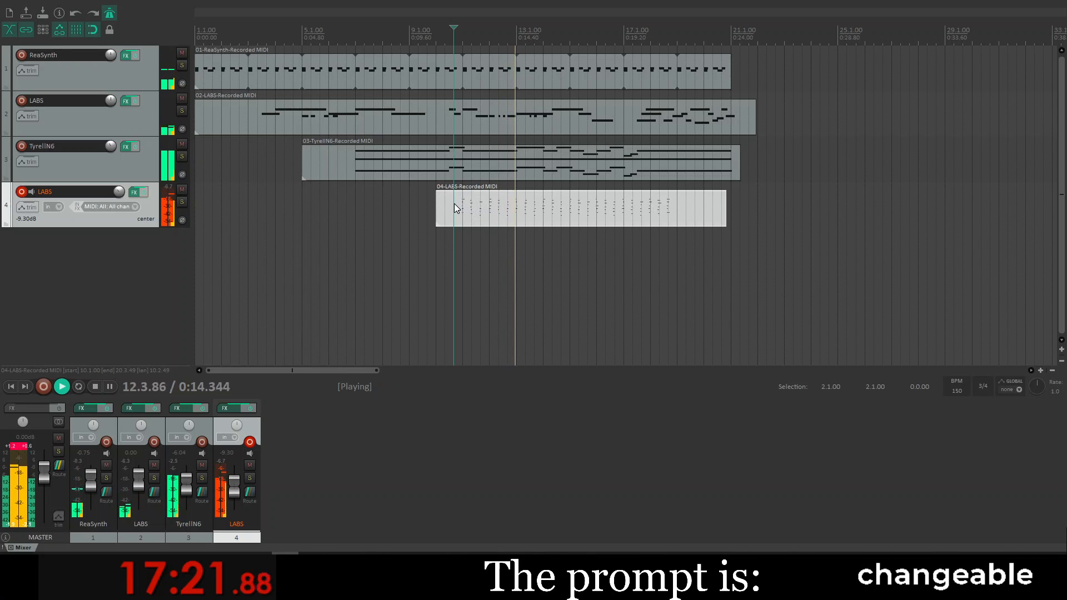
left_click(46, 426)
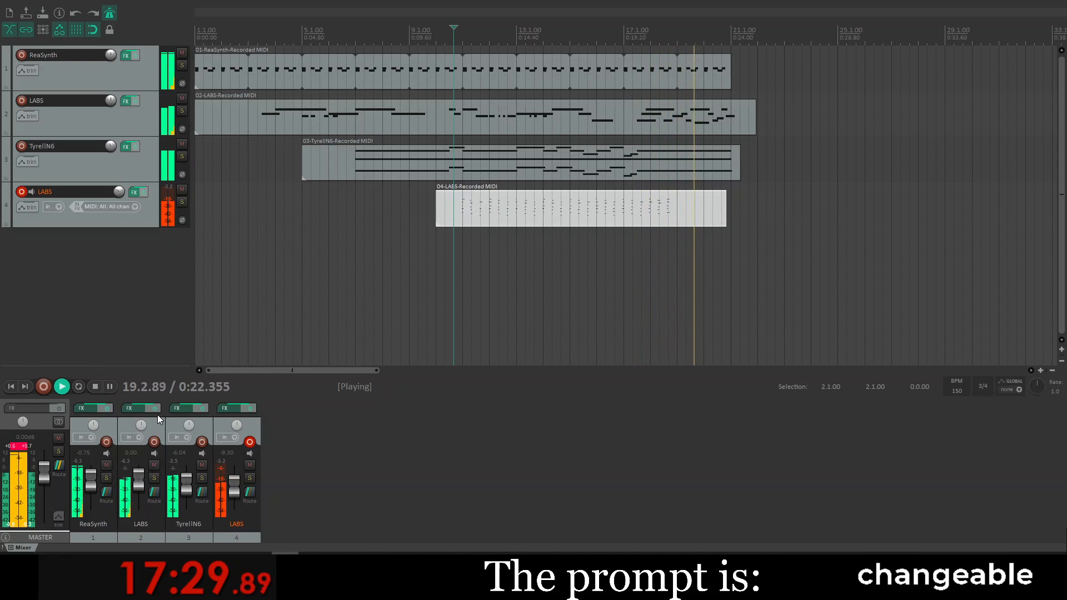
key("space")
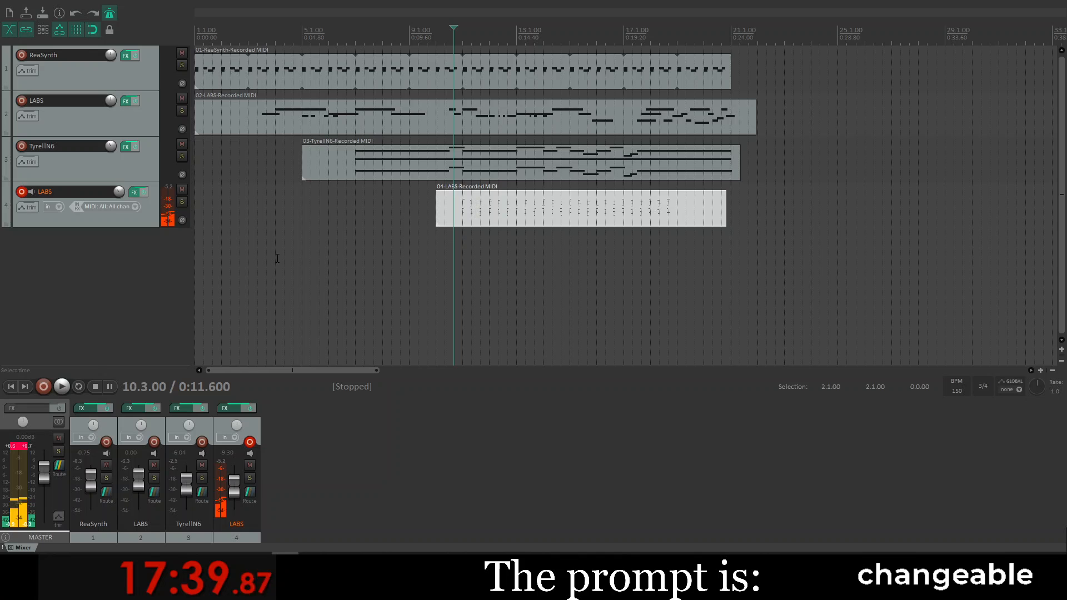
Step: Play the whole piece from the start to check the mix, resetting the master peak meter during and after playback
left_click(201, 276)
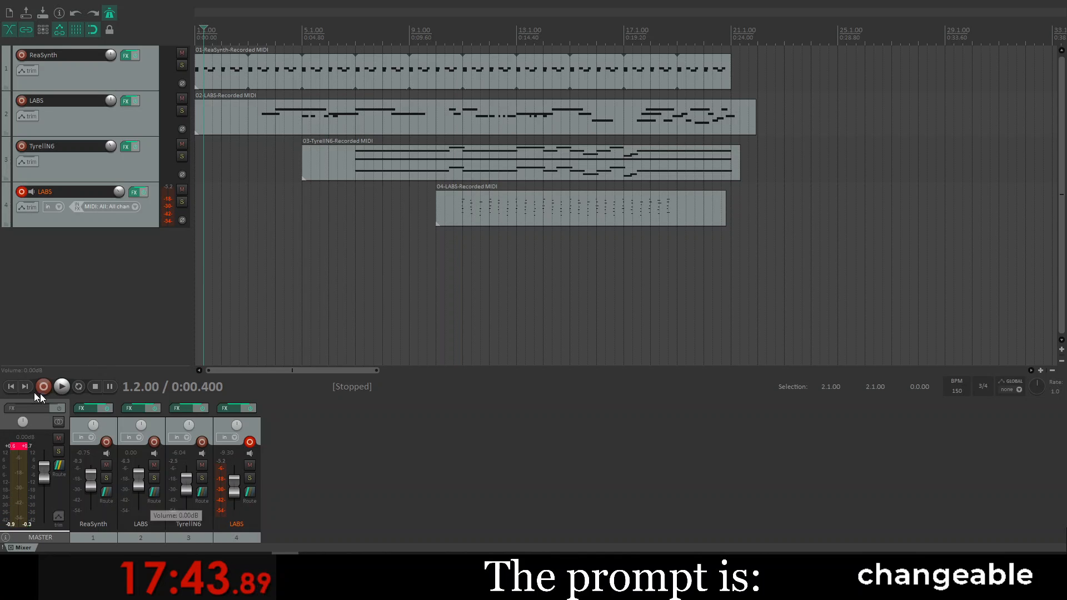
left_click(11, 386)
key("space")
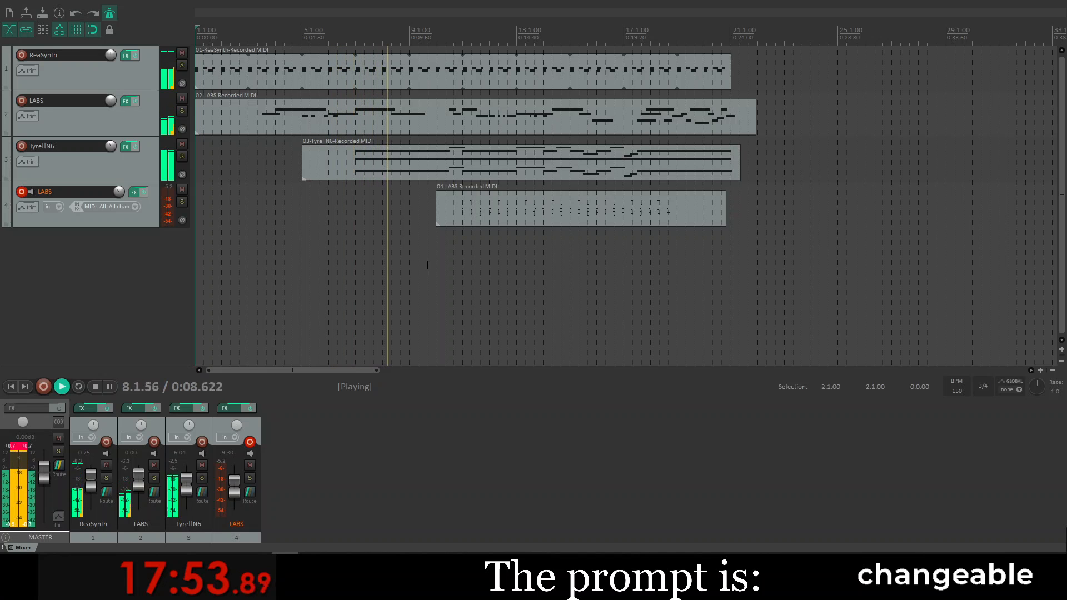
left_click(16, 447)
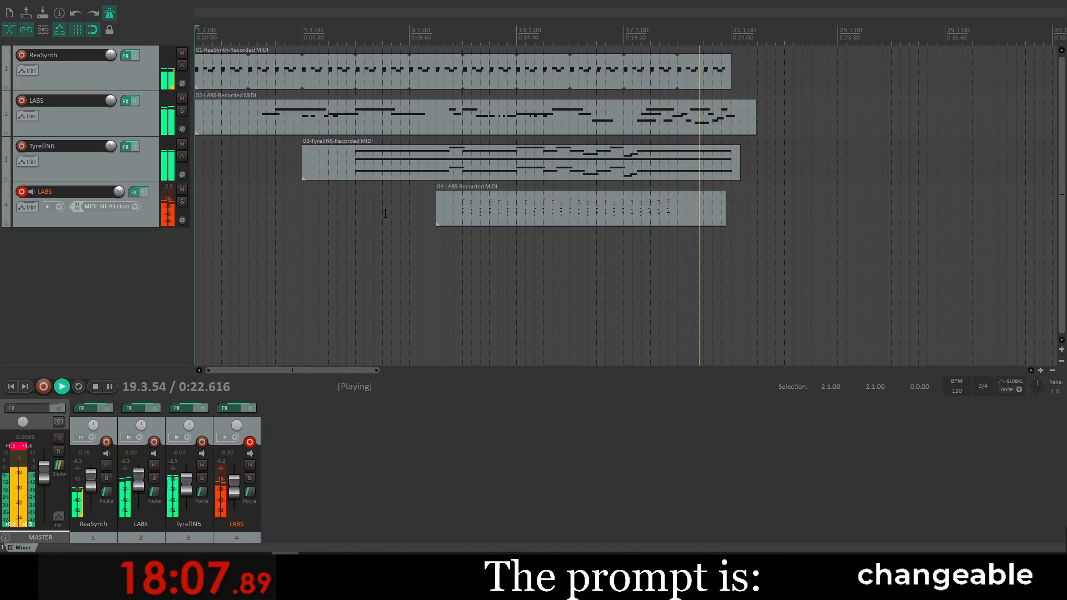
key("space")
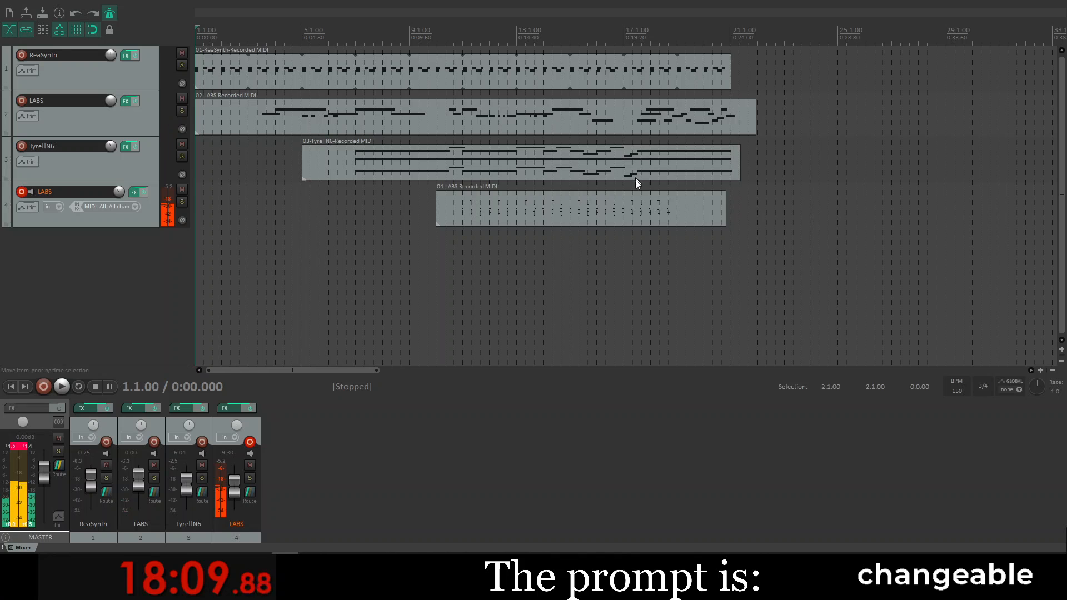
left_click(24, 446)
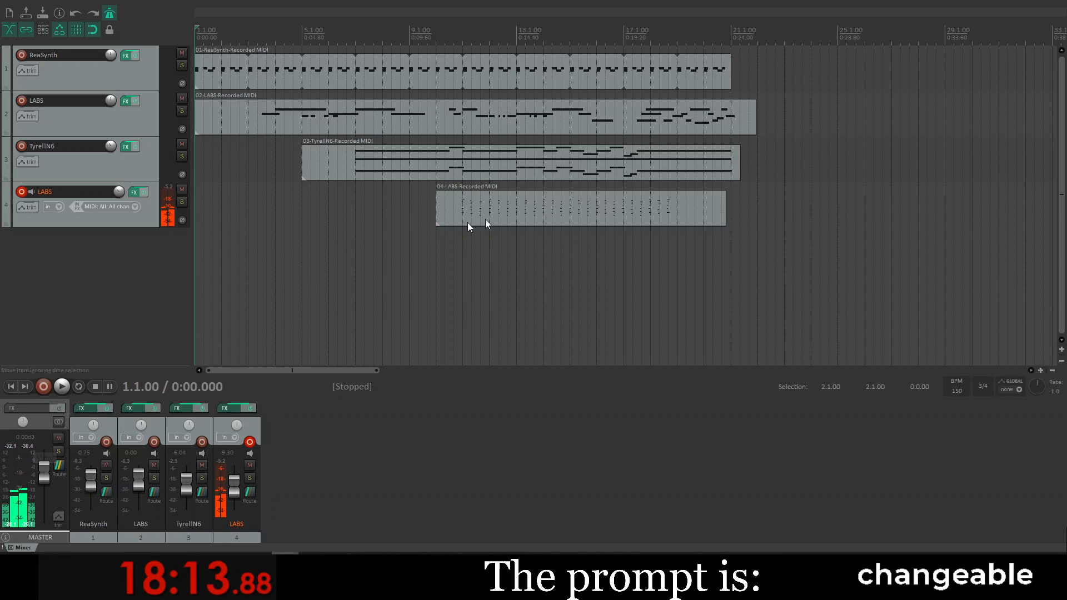
Step: Play the closing section from measure 16 and reset the master peak meter after stopping
left_click(635, 184)
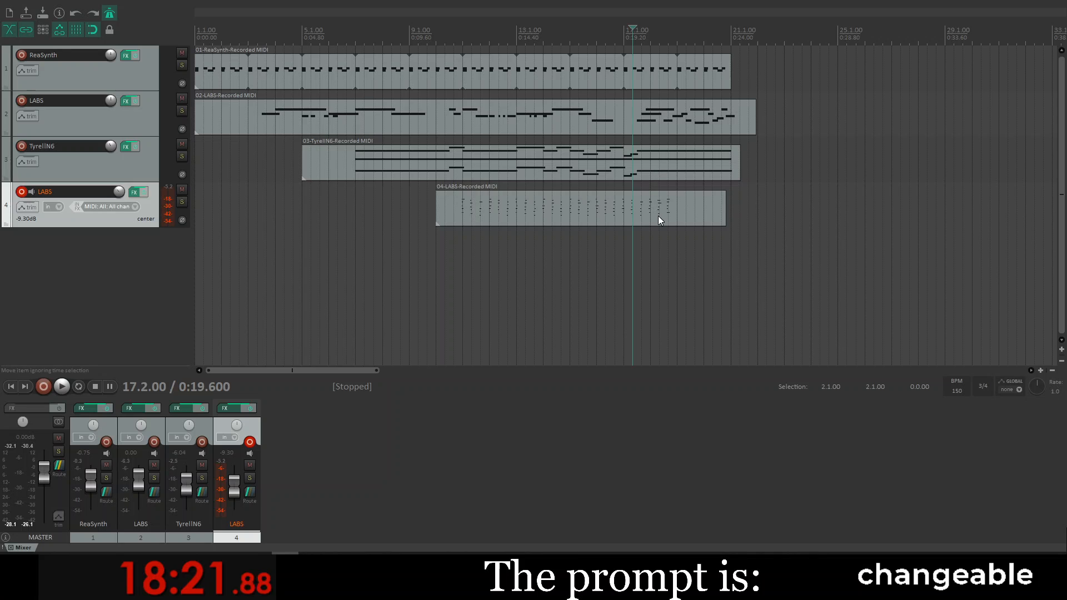
left_click(599, 198)
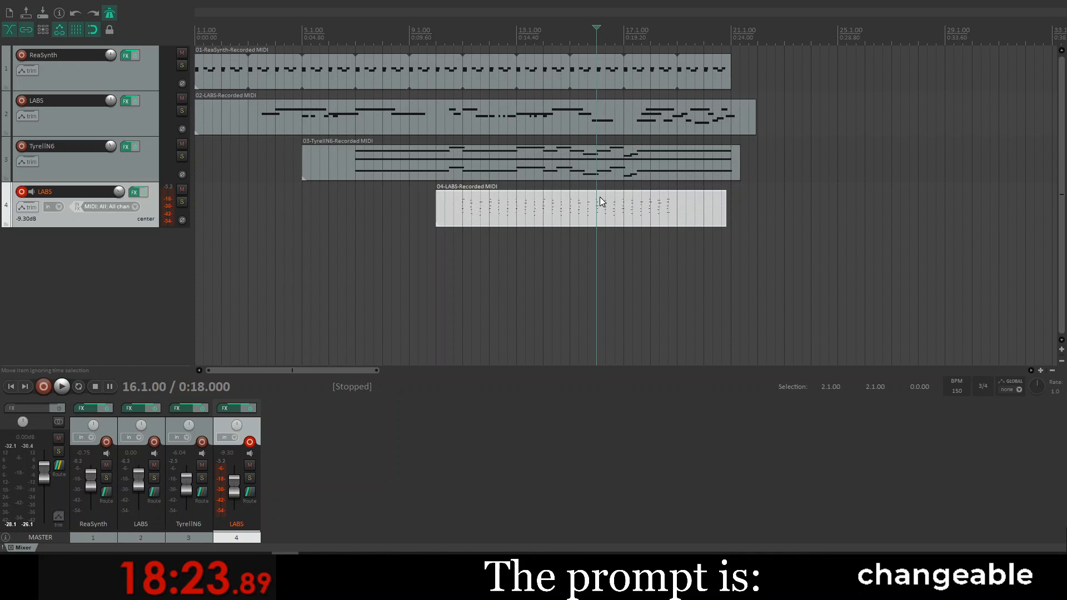
key("space")
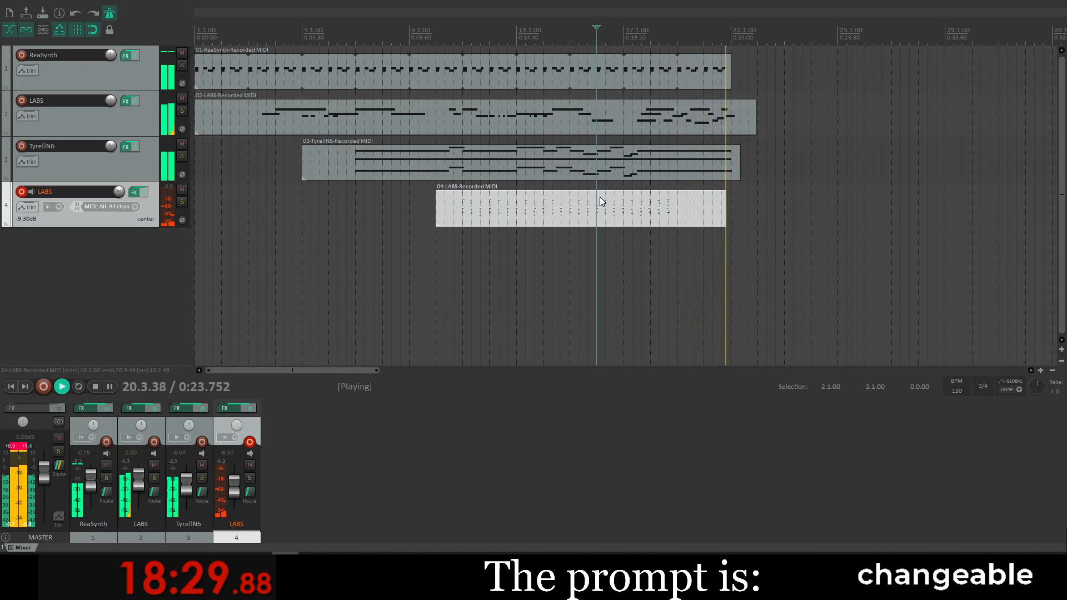
key("space")
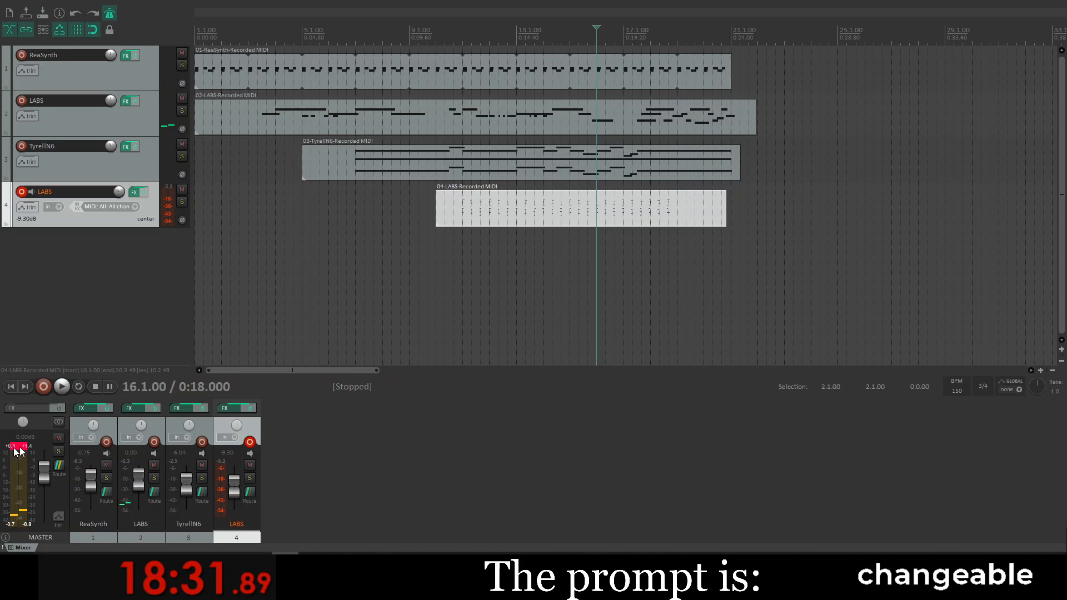
left_click(16, 447)
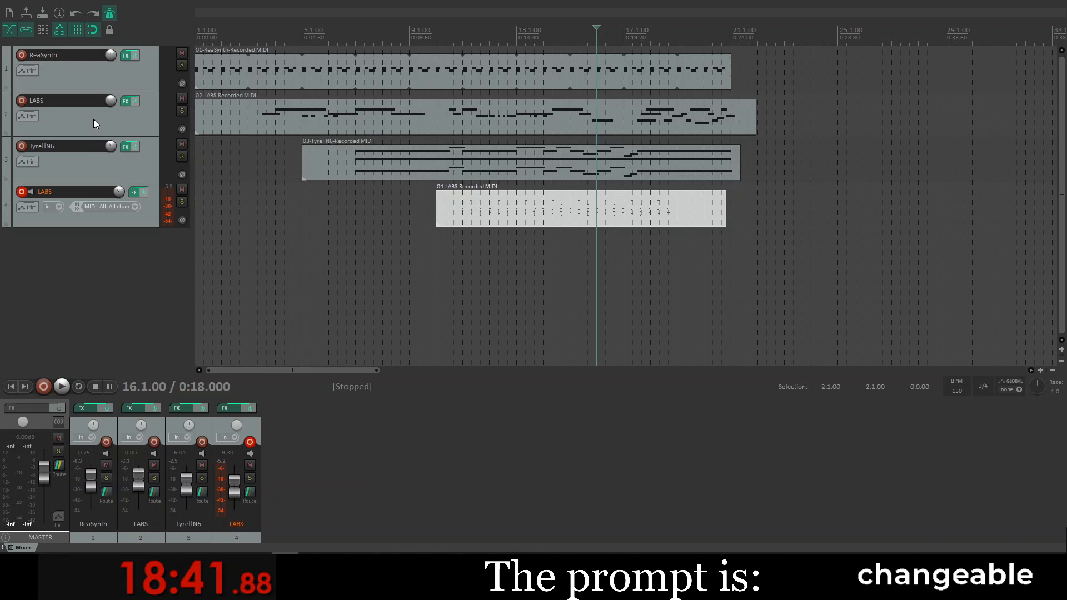
Step: Duplicate the upper LABS track and insert a new blank track between ReaSynth and the two copies
left_click(117, 117)
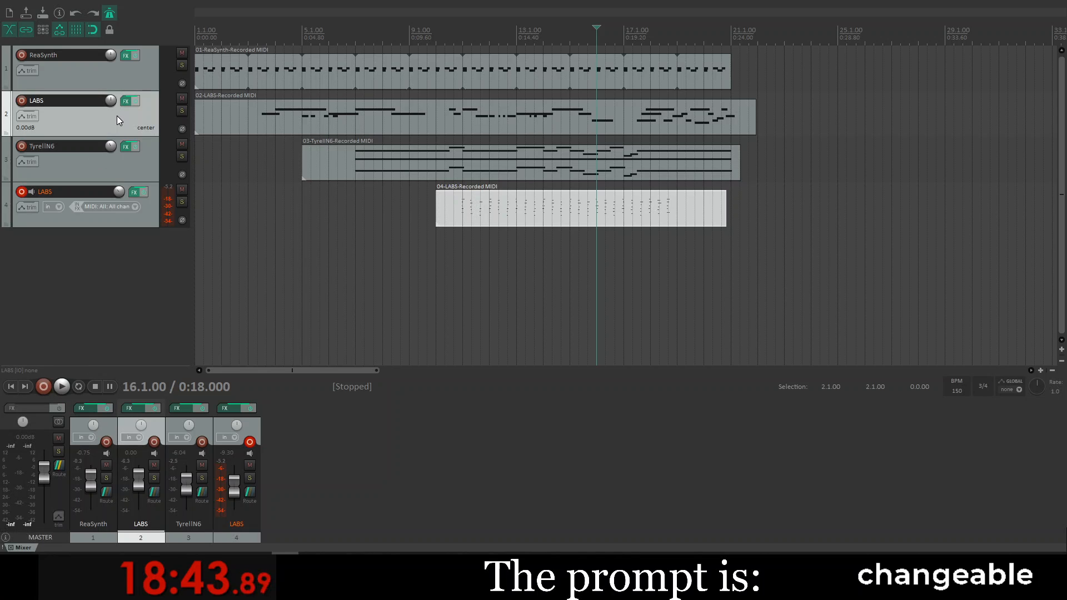
key("ctrl+alt+d")
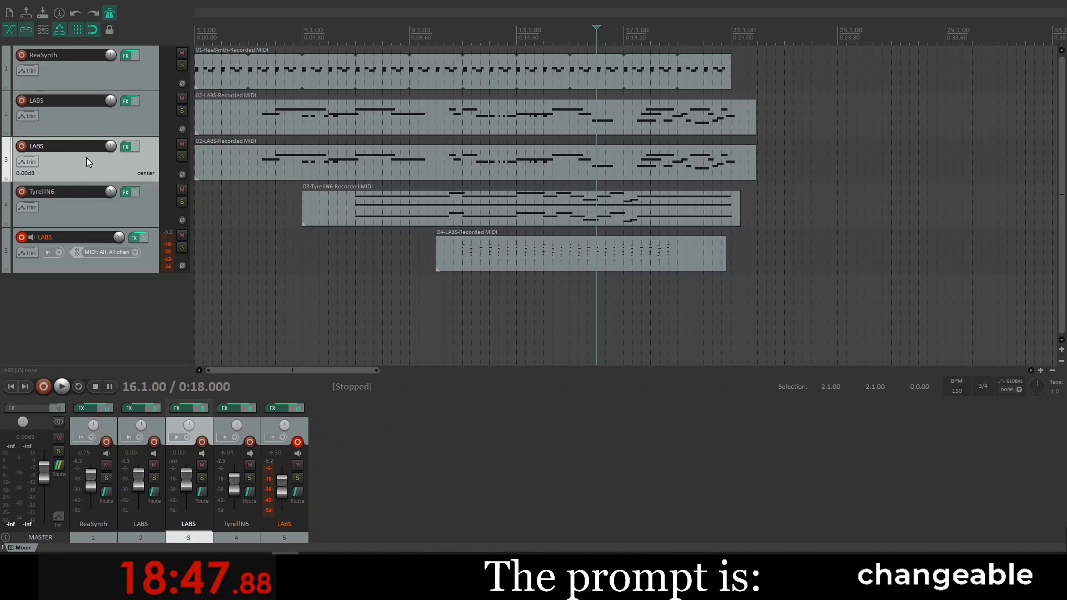
double_click(69, 319)
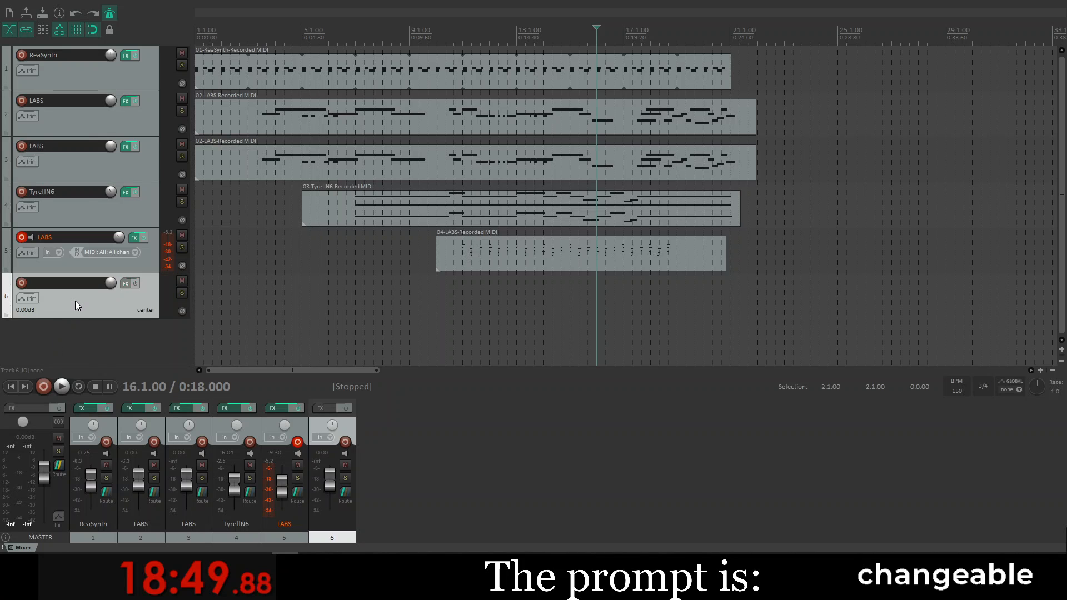
left_click_drag(75, 302, 61, 101)
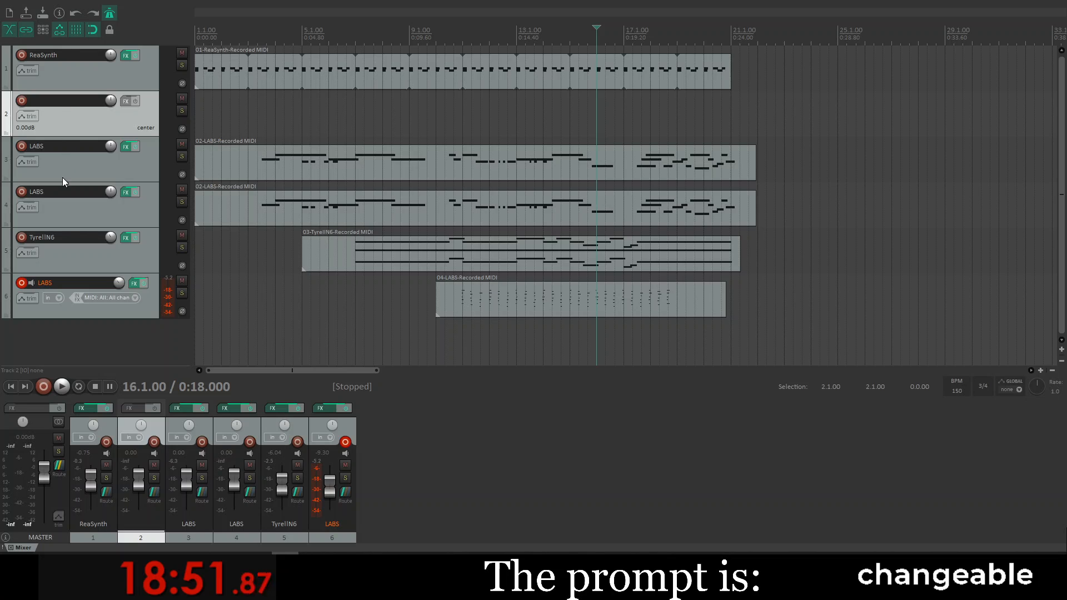
Step: Nest both LABS copies in the blank track as same-level folder children, and delete the MIDI item on the second copy
left_click_drag(62, 178, 173, 148)
mouse_move(7, 138)
left_mouse_down()
mouse_move(41, 132)
mouse_move(22, 168)
mouse_move(89, 167)
mouse_move(2, 123)
mouse_move(46, 134)
mouse_move(8, 132)
left_mouse_up()
left_click_drag(94, 118, 83, 118)
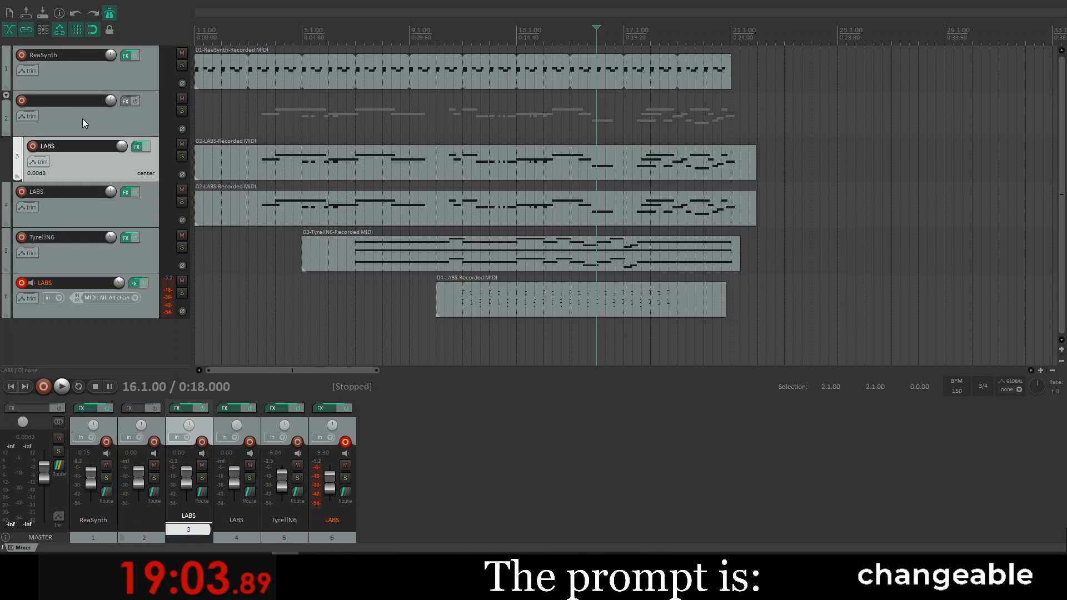
left_click_drag(91, 213, 82, 152)
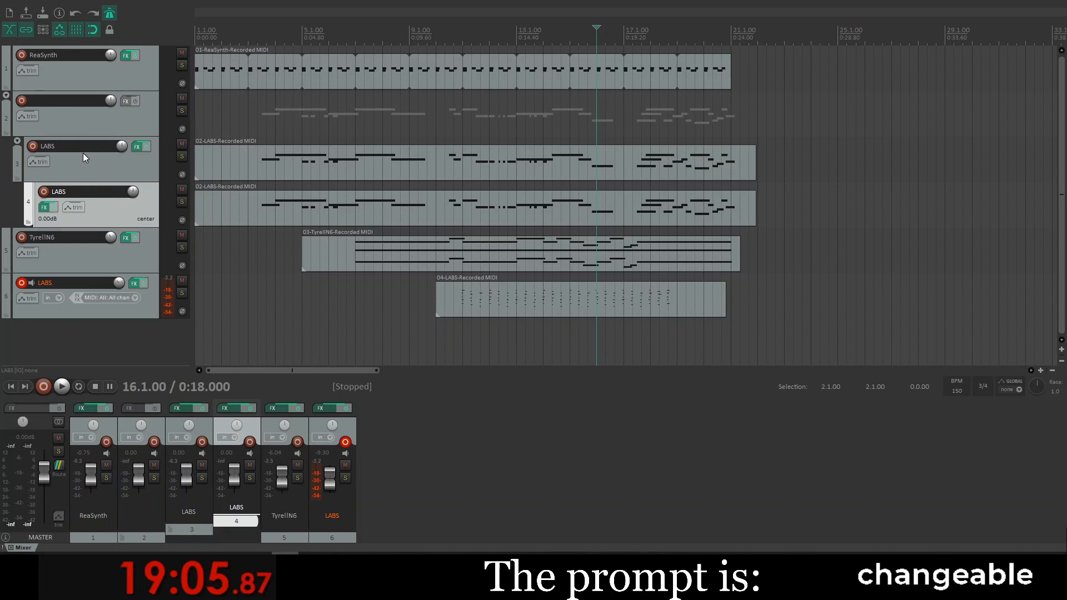
left_click_drag(88, 221, 2, 211)
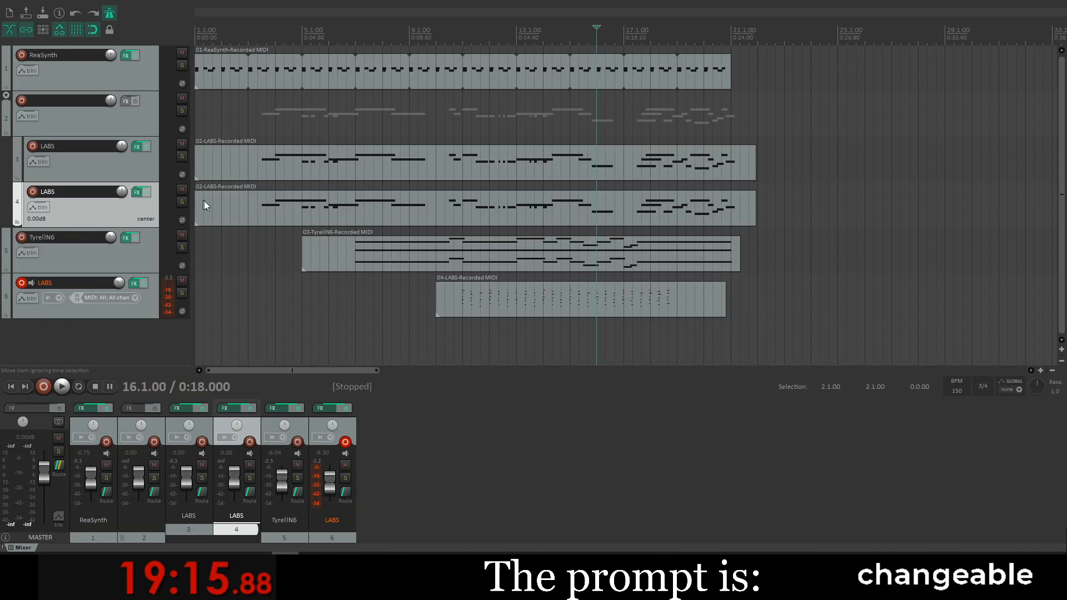
left_click(222, 209)
key("Delete")
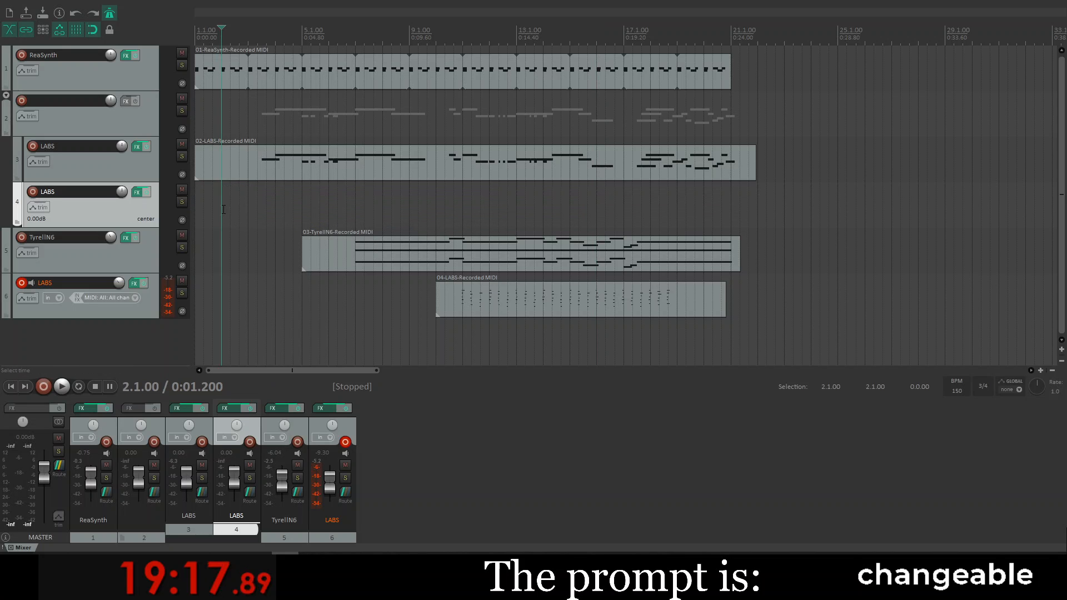
Step: Play the piece from measure 16, stop it, and place the edit cursor at 17.2.00 on the first nested LABS item
left_click(592, 162)
key("space")
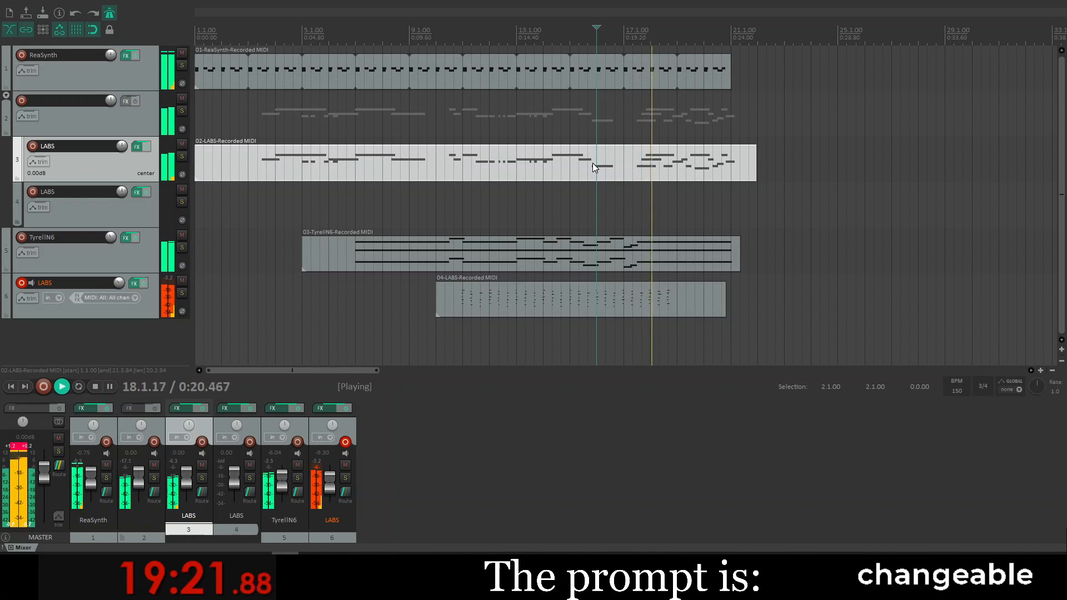
key("space")
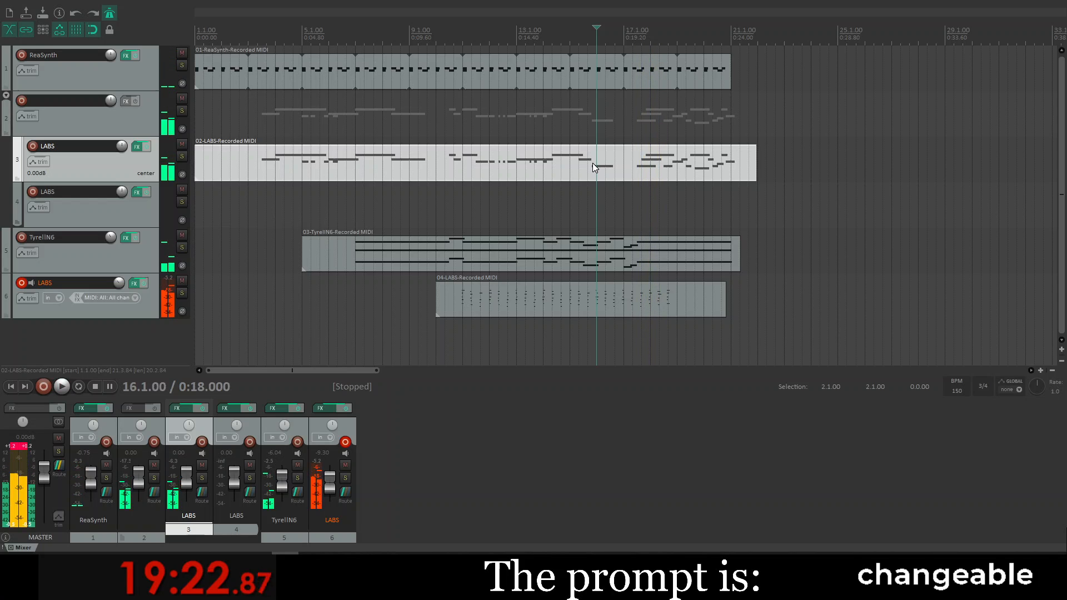
left_click(639, 165)
left_click(635, 166)
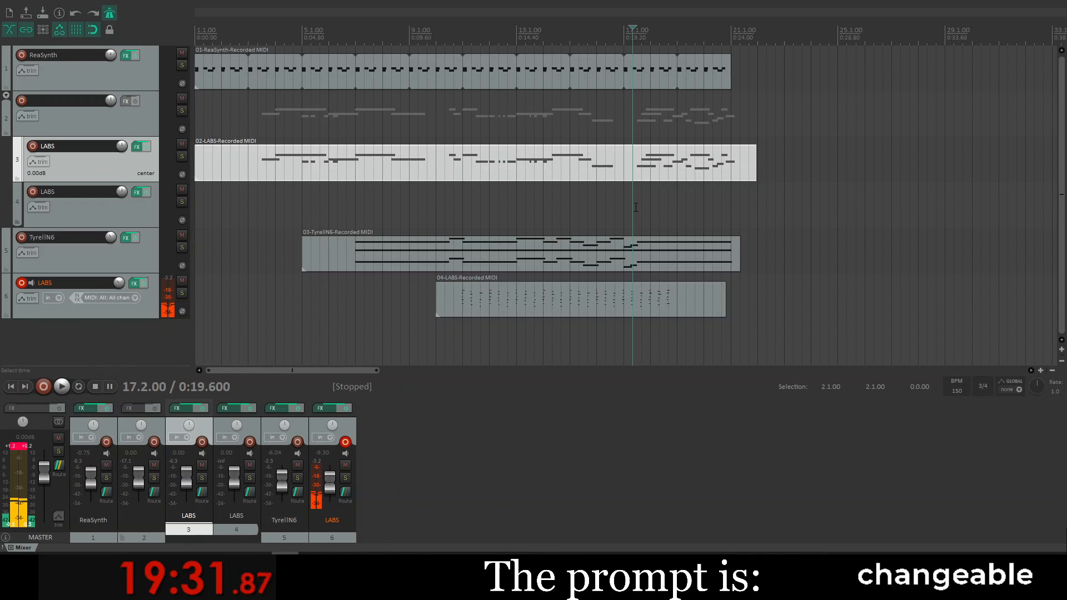
key("ctrl+r")
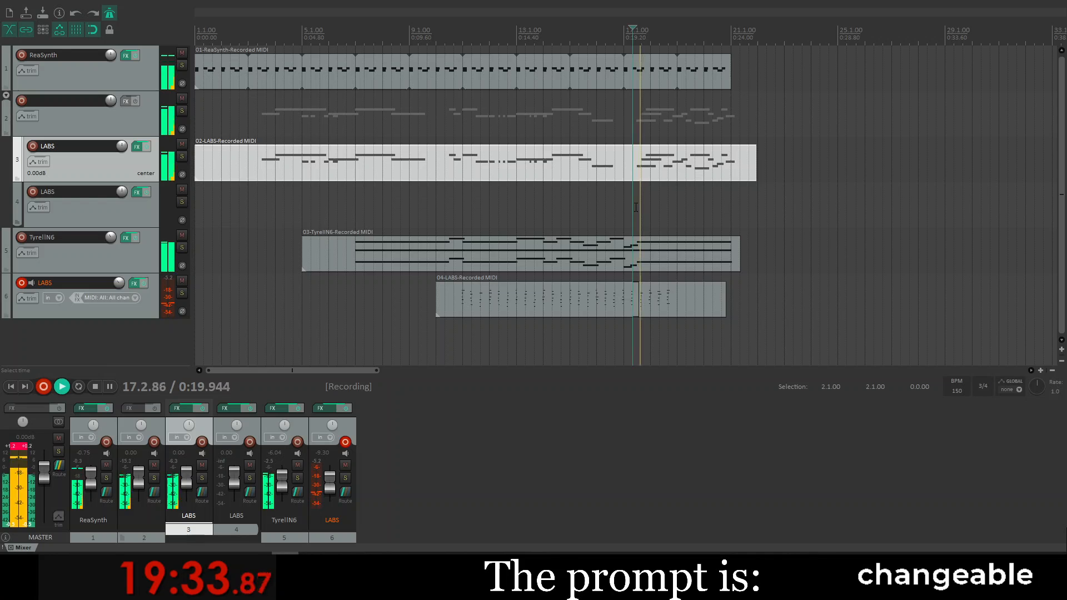
key("space")
key("ctrl+z")
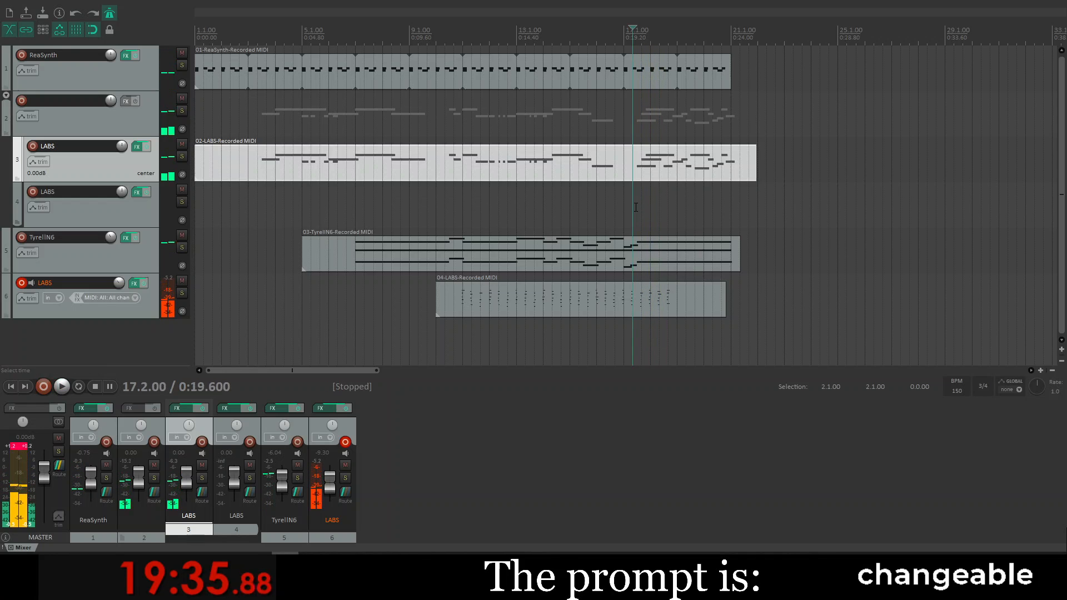
Step: Record and save a short blank MIDI item from 17.2.00 with only the second nested LABS track armed
left_click(22, 283)
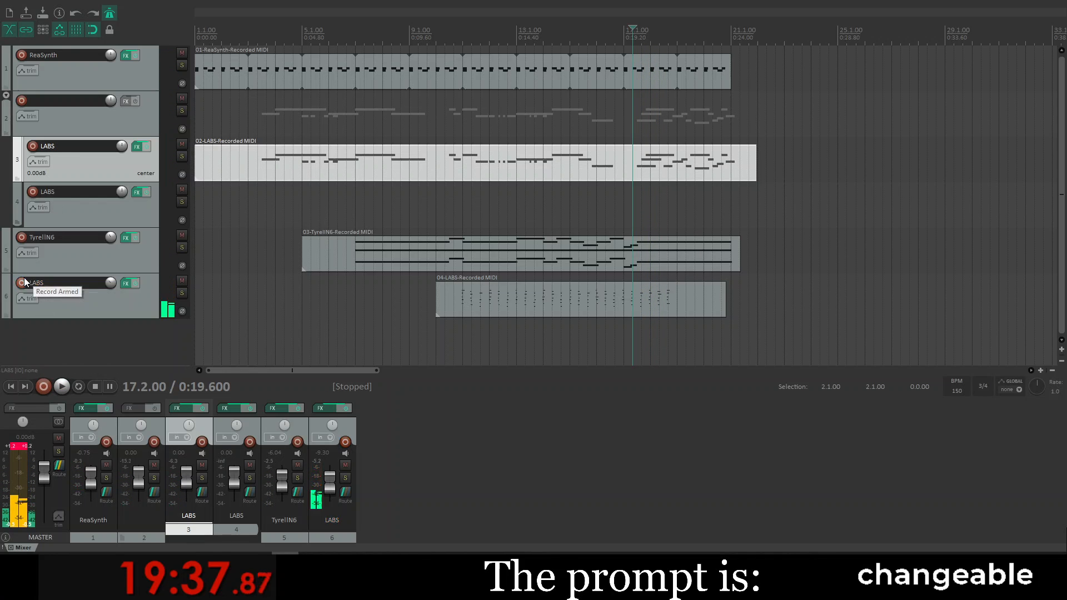
left_click(32, 192)
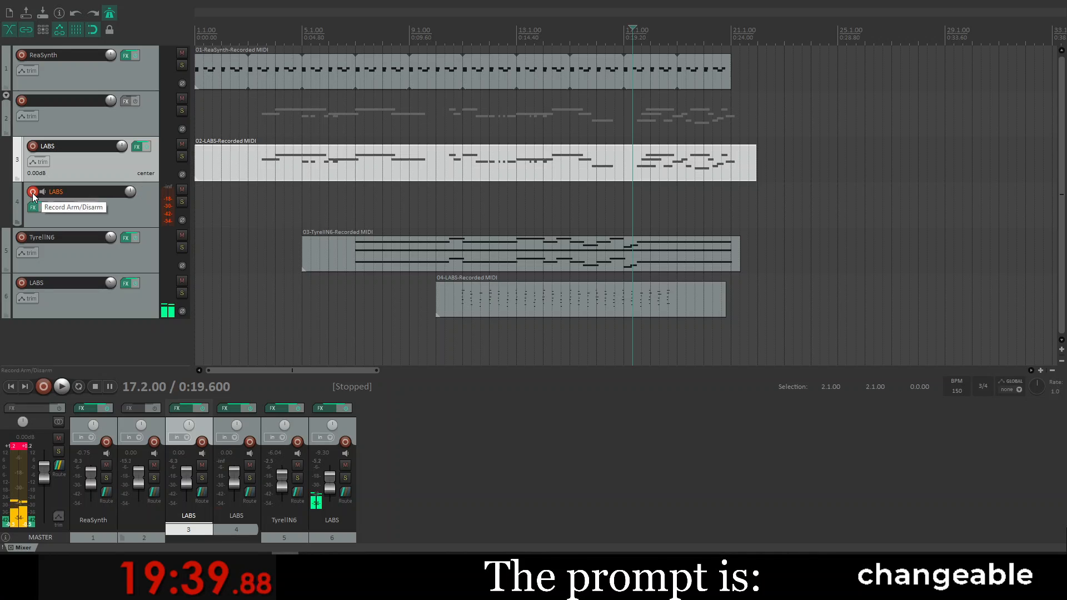
key("ctrl+r")
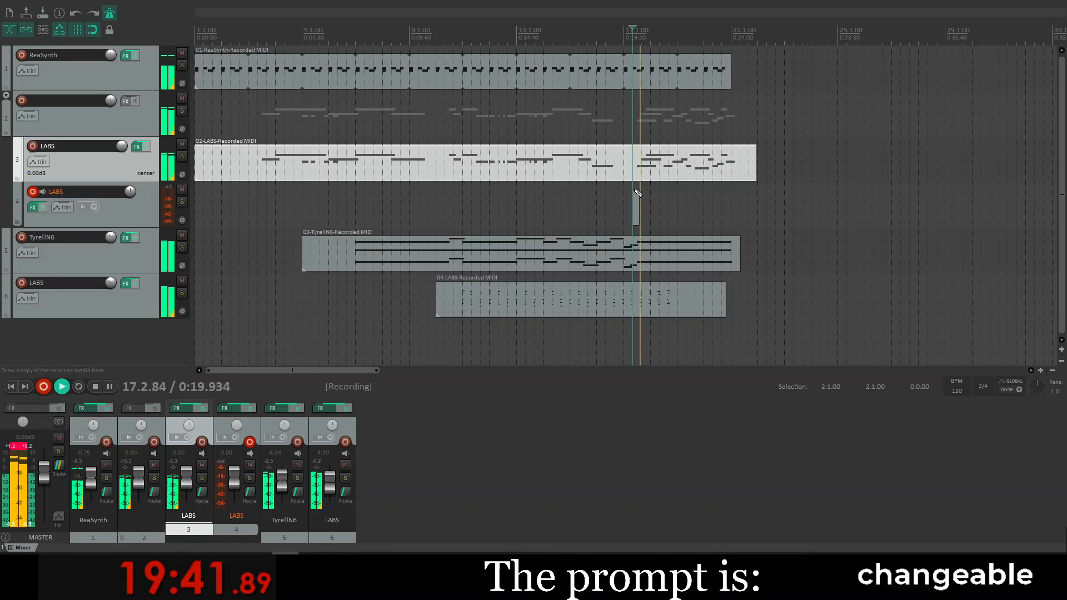
key("space")
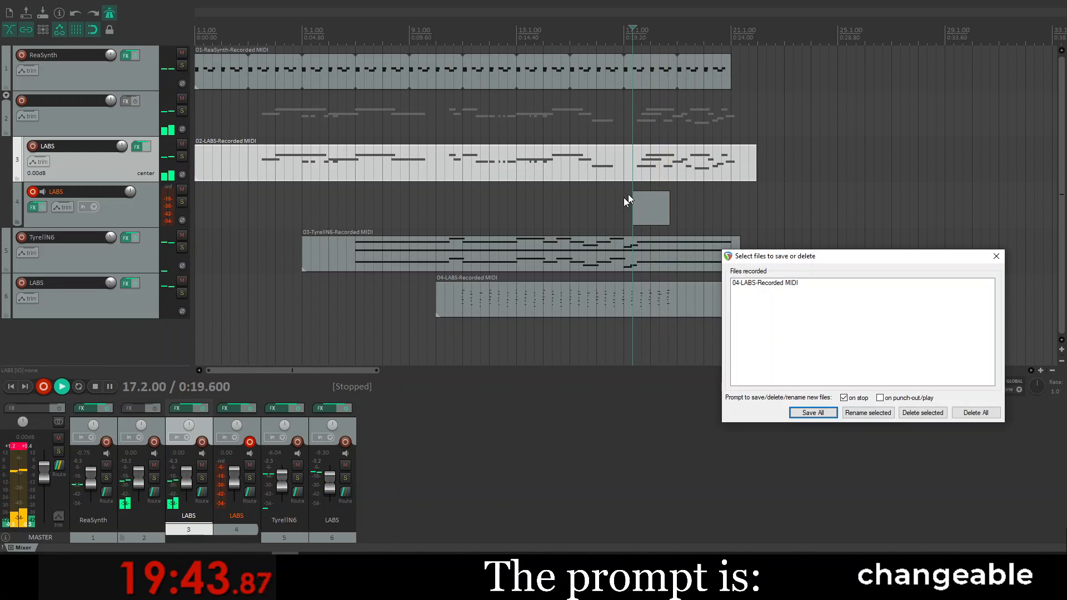
left_click(802, 411)
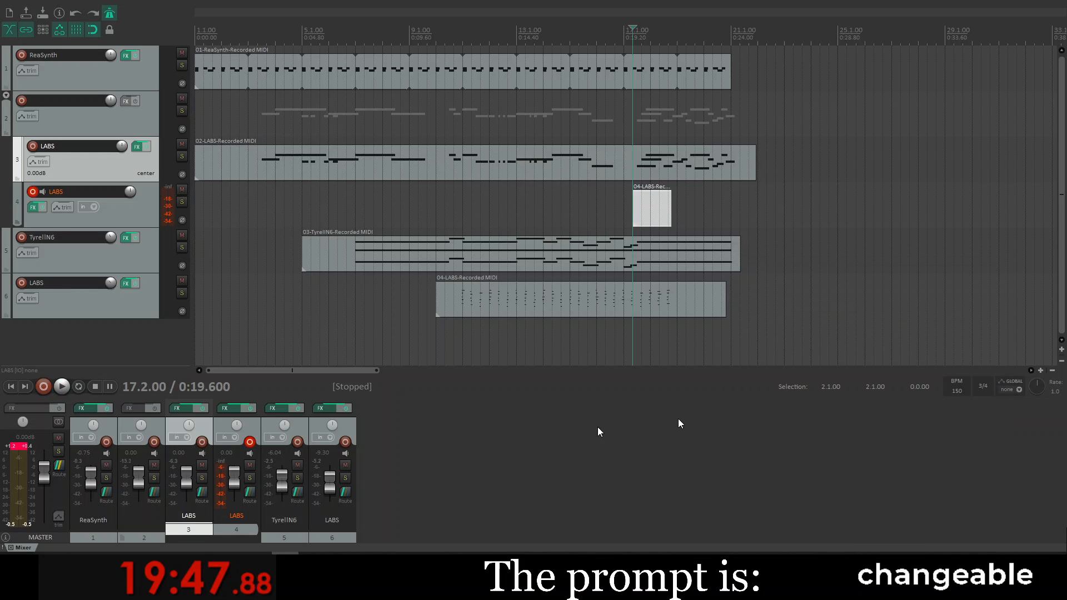
left_click(11, 449)
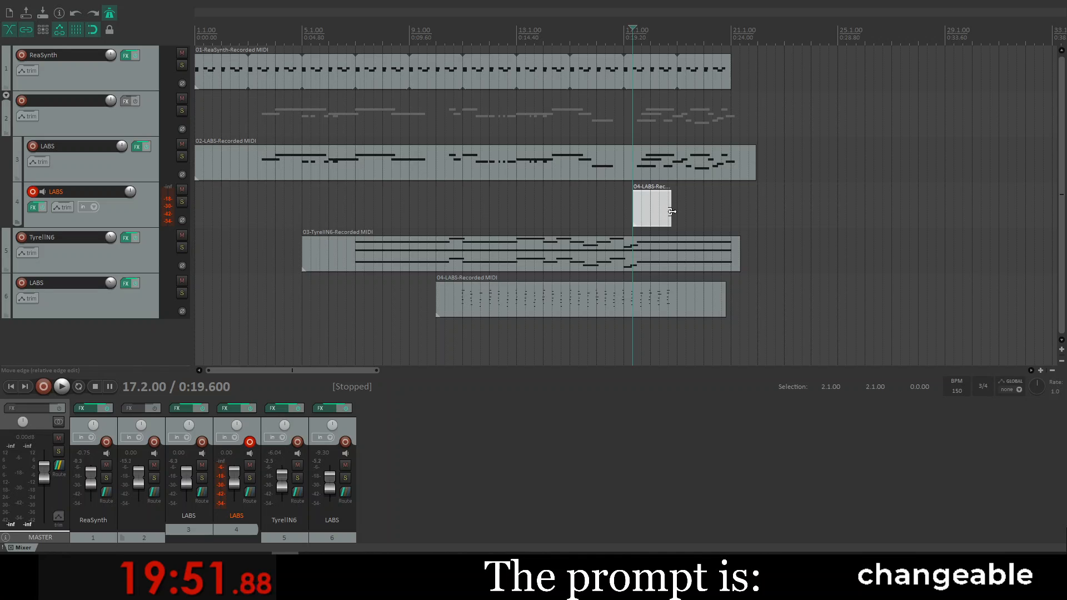
Step: Extend the new LABS item to loop until 23.3.00 and, in the MIDI editor, lengthen its loop source to 19.2.00
left_click_drag(671, 211, 804, 186)
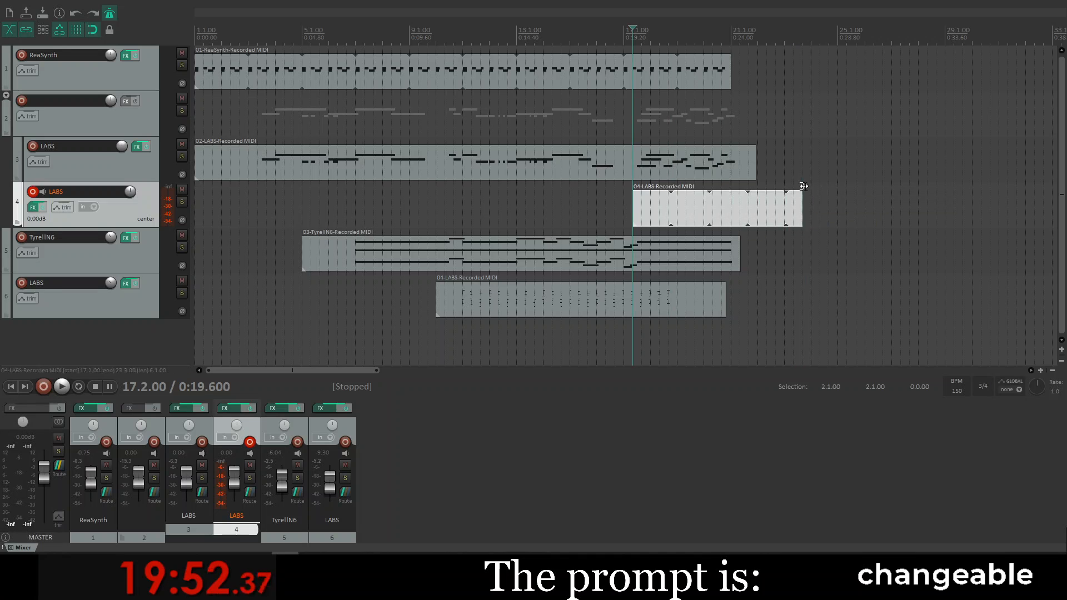
double_click(661, 217)
scroll(717, 283, "right", 4)
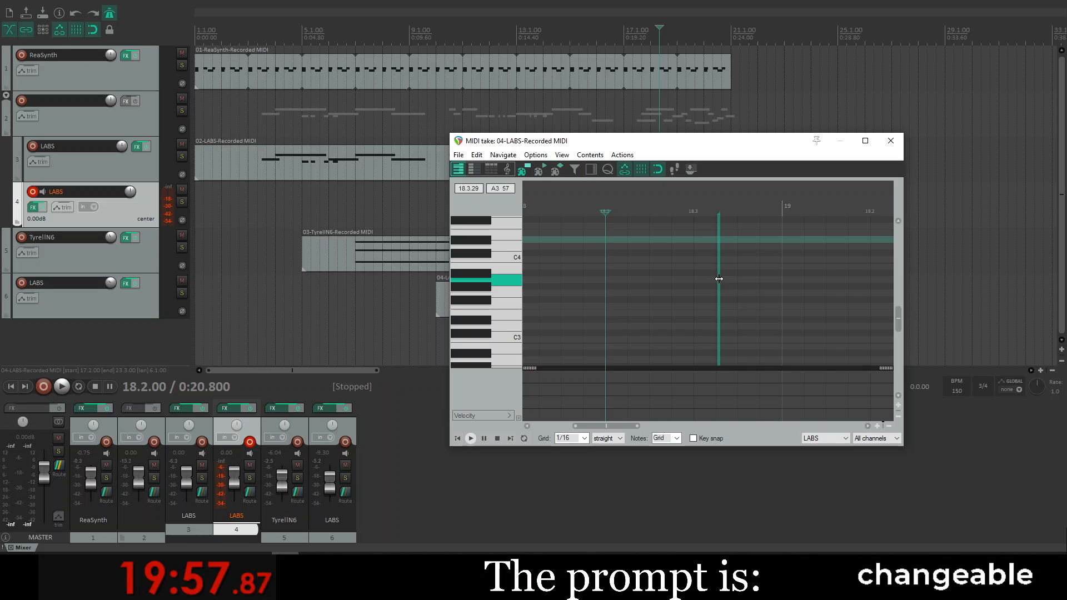
left_click_drag(719, 279, 866, 268)
left_click_drag(687, 150, 732, 147)
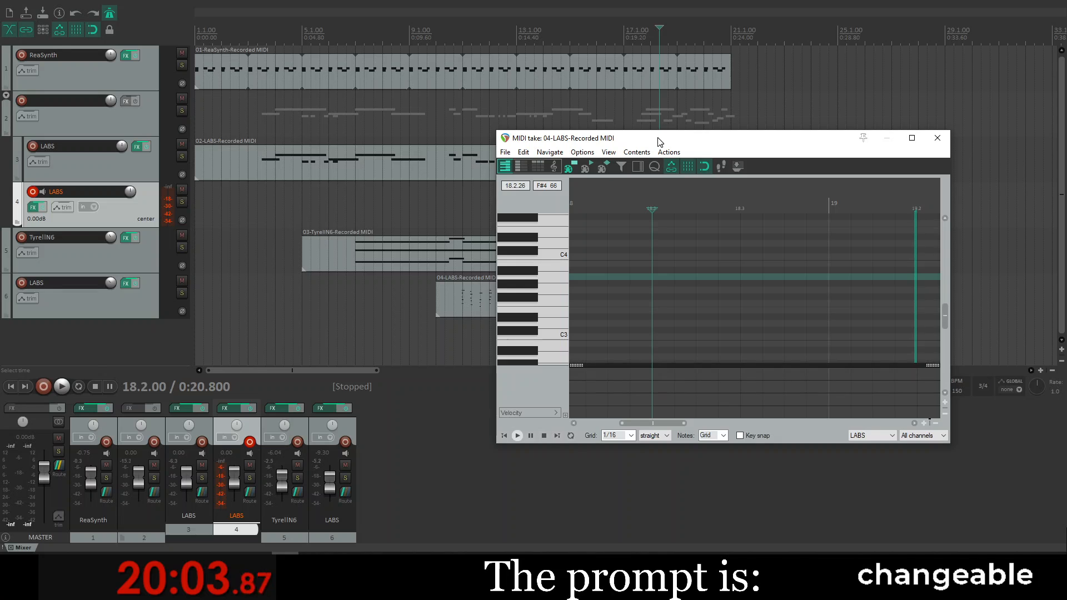
left_click_drag(657, 141, 721, 239)
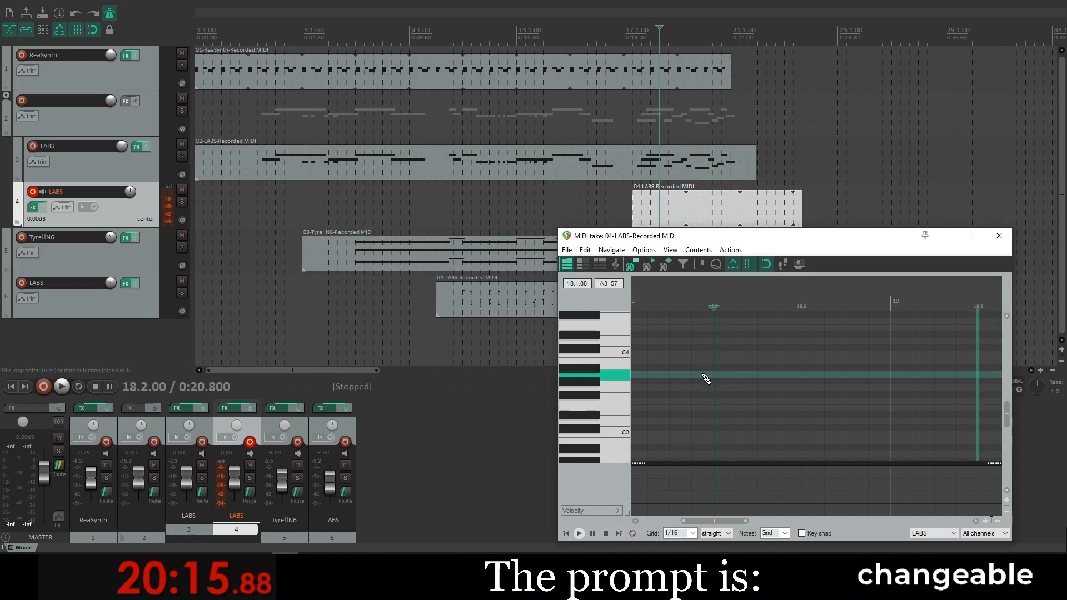
Step: Play the piece from 16.3.00 to hear the closing section against the blank item, and stop it
scroll(684, 367, "left", 10)
scroll(684, 367, "left", 2)
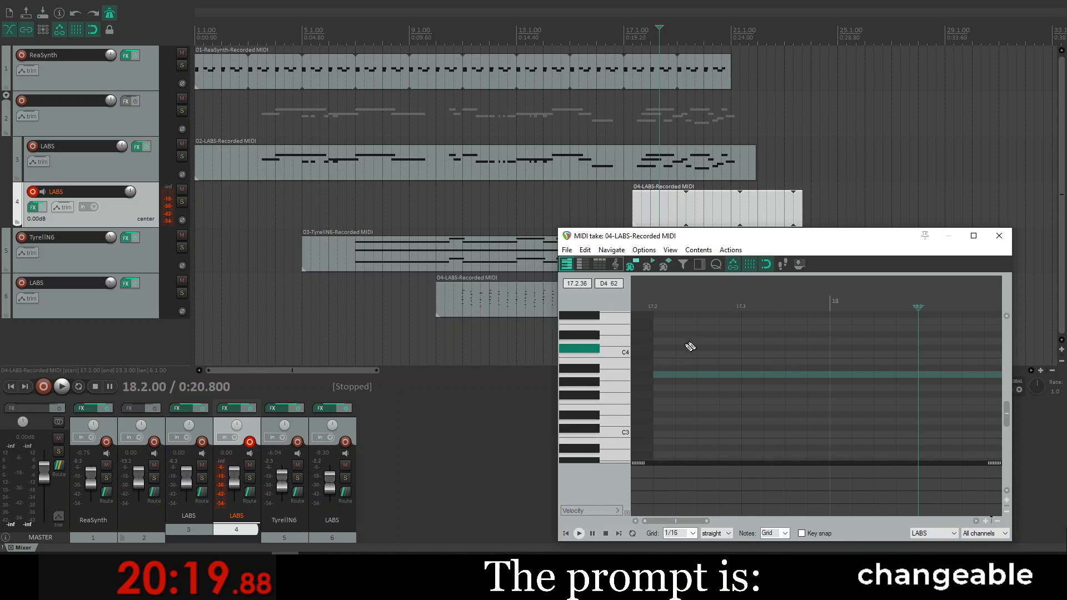
left_click(697, 324)
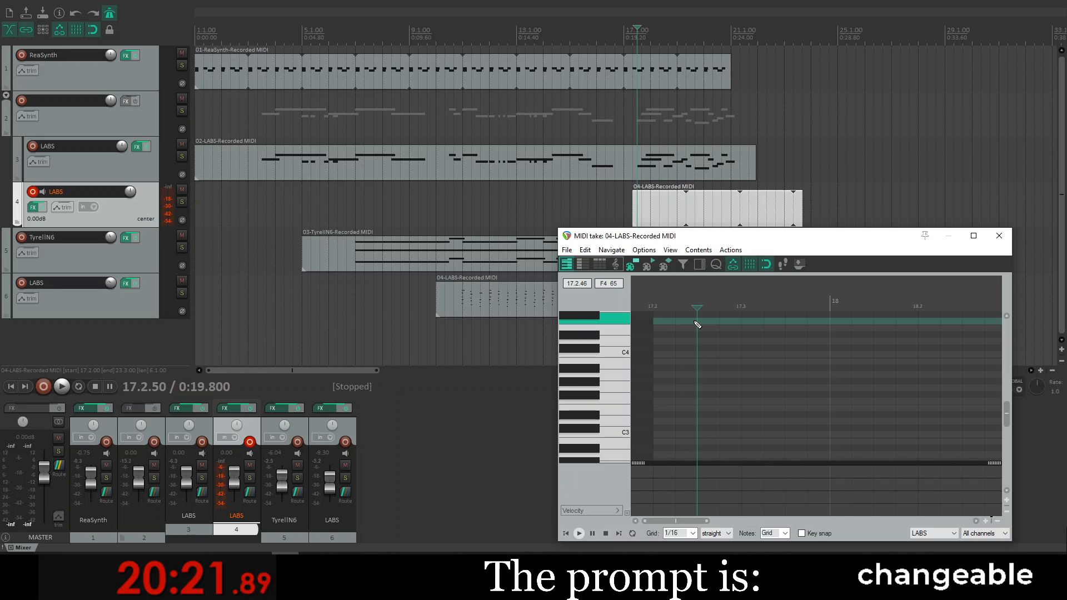
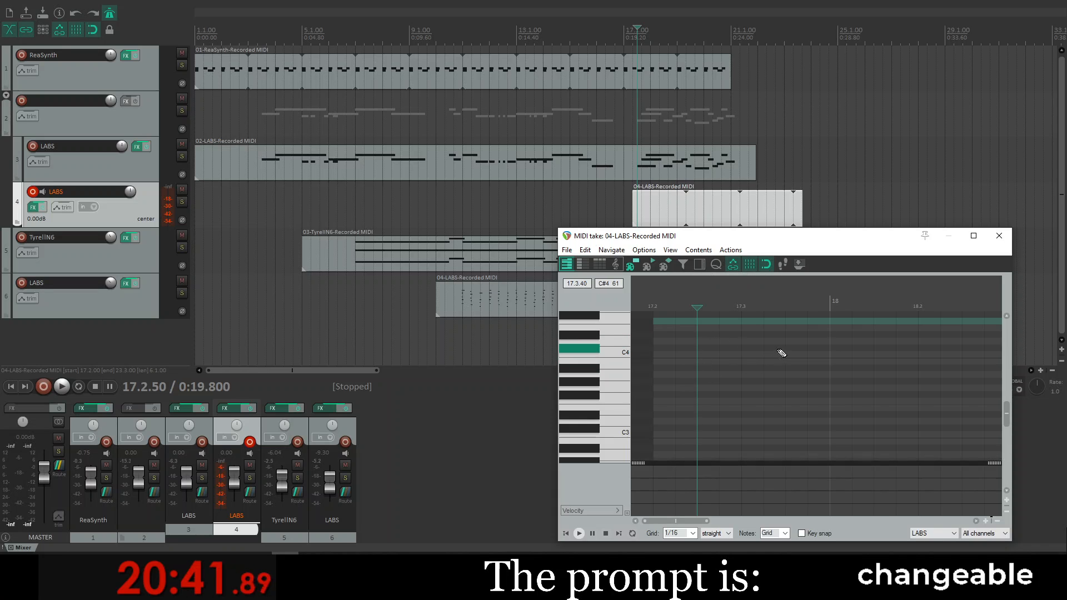
left_click(613, 176)
key("space")
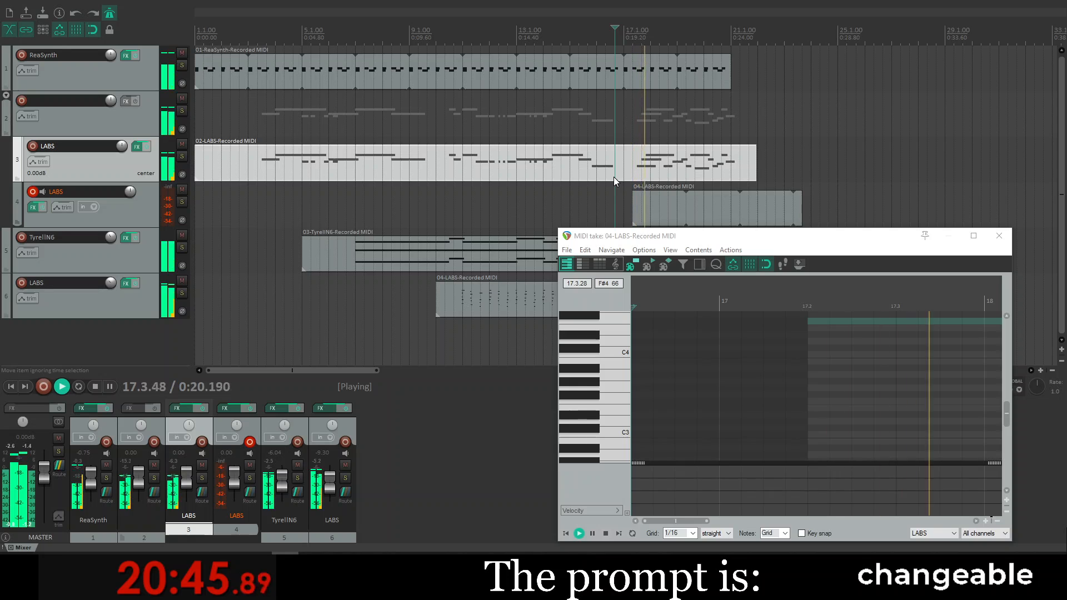
key("space")
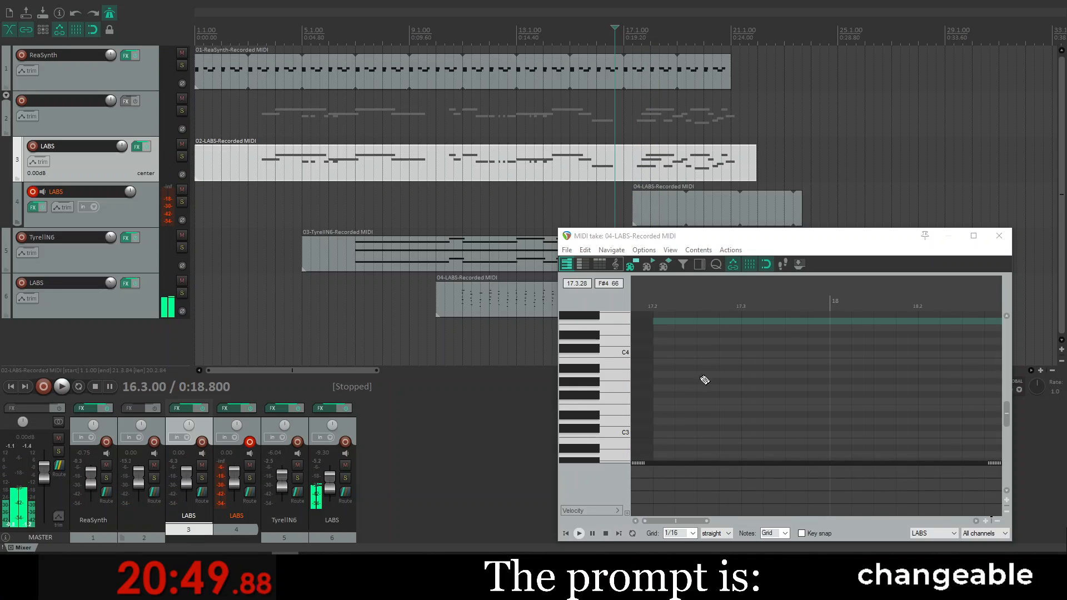
Step: Draw short C2 notes at 18.1.00 and 18.1.75 and short D2 notes at 18.2.50, 18.3.25 and 18.3.75
scroll(746, 393, "down", 3)
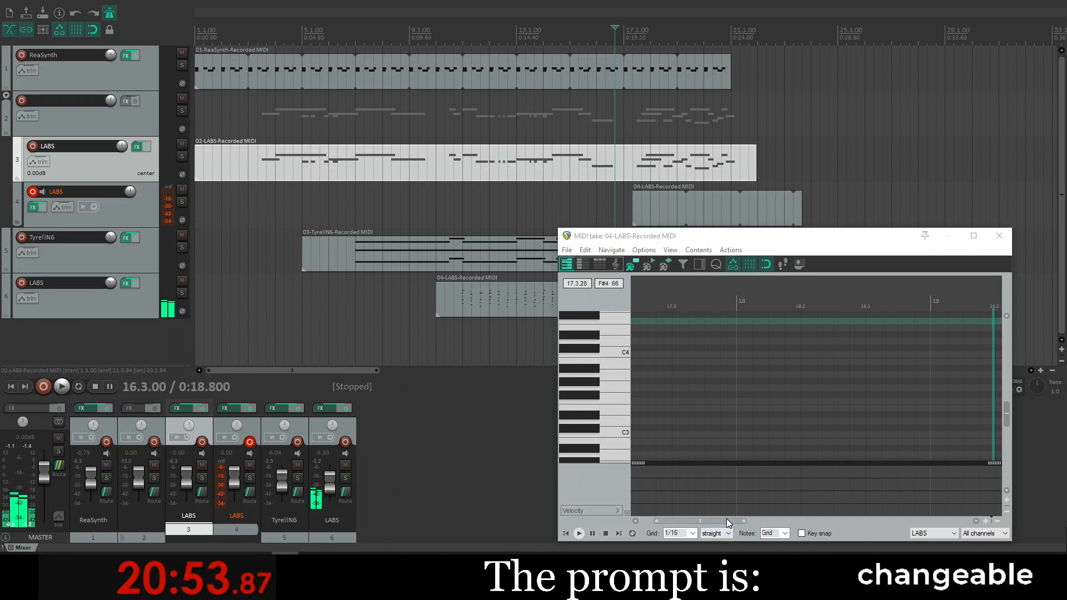
left_click_drag(728, 522, 716, 523)
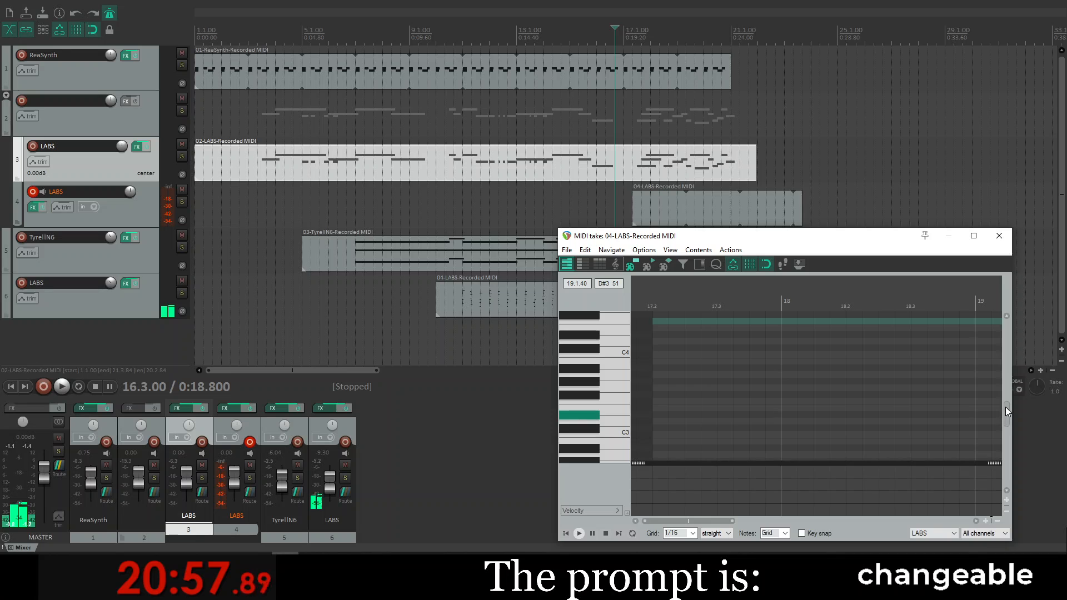
left_click_drag(1005, 407, 1008, 435)
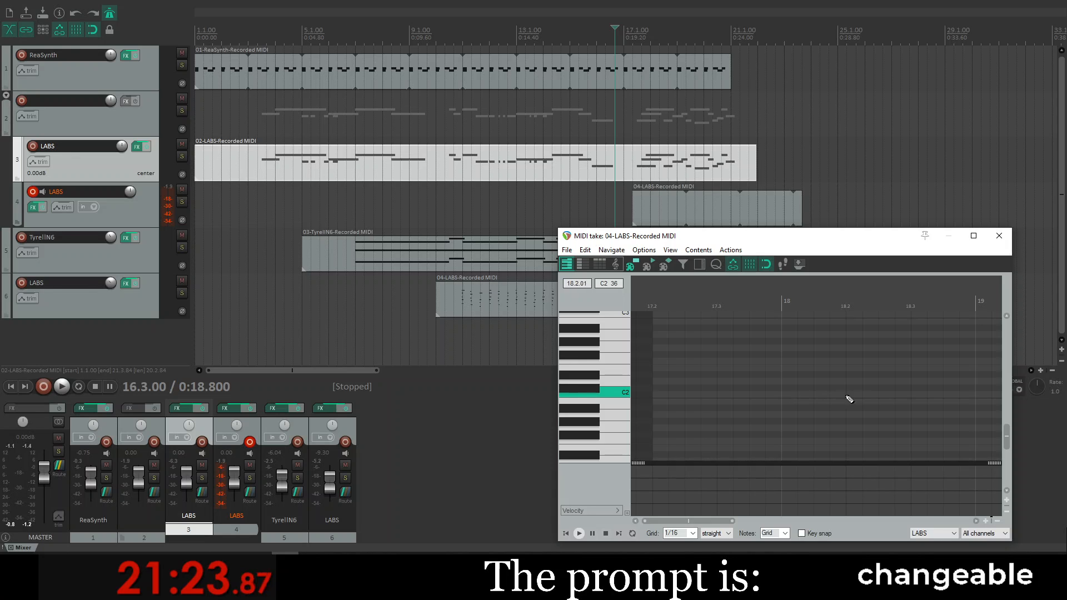
left_click(792, 396)
left_click(836, 395)
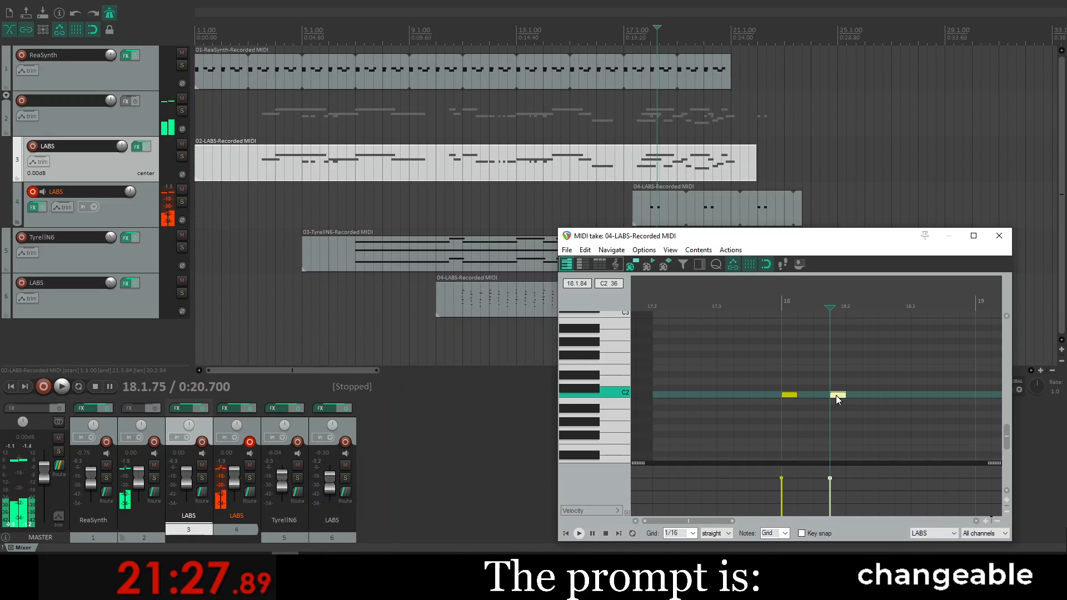
left_click(887, 380)
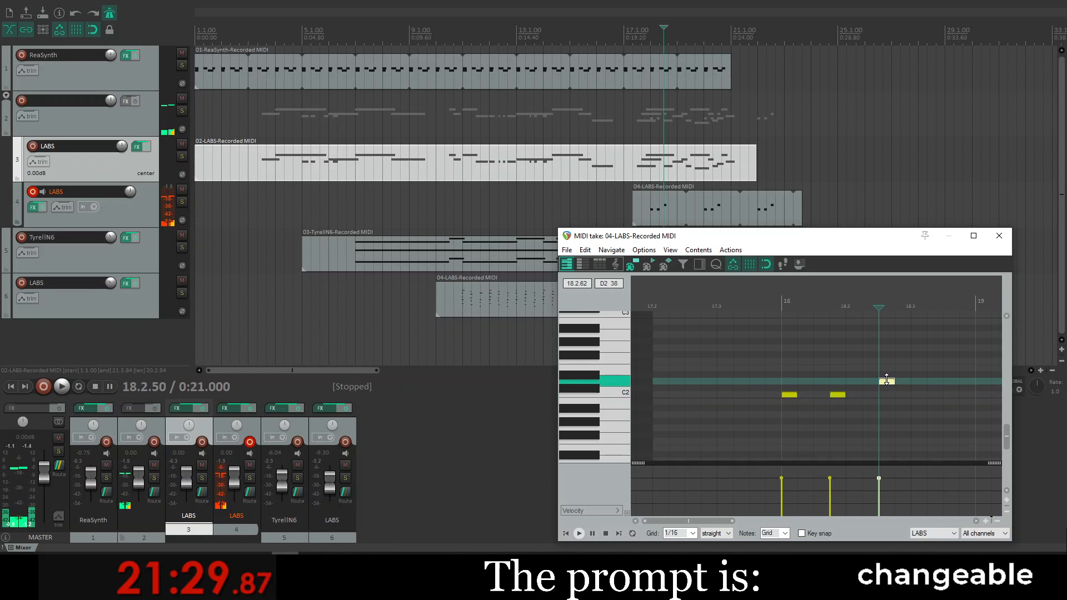
left_click(936, 381)
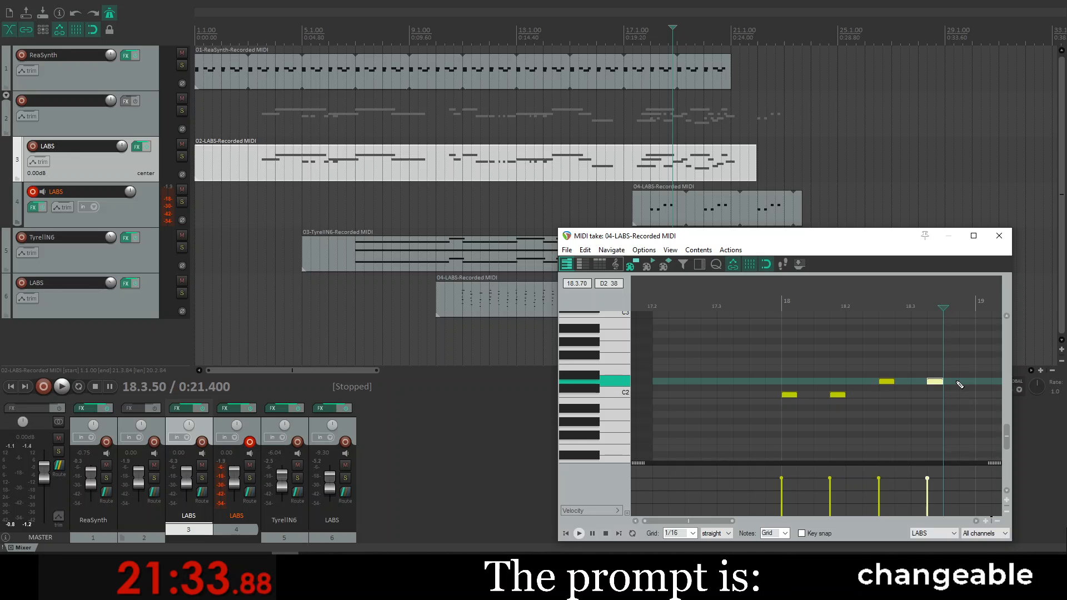
left_click(963, 381)
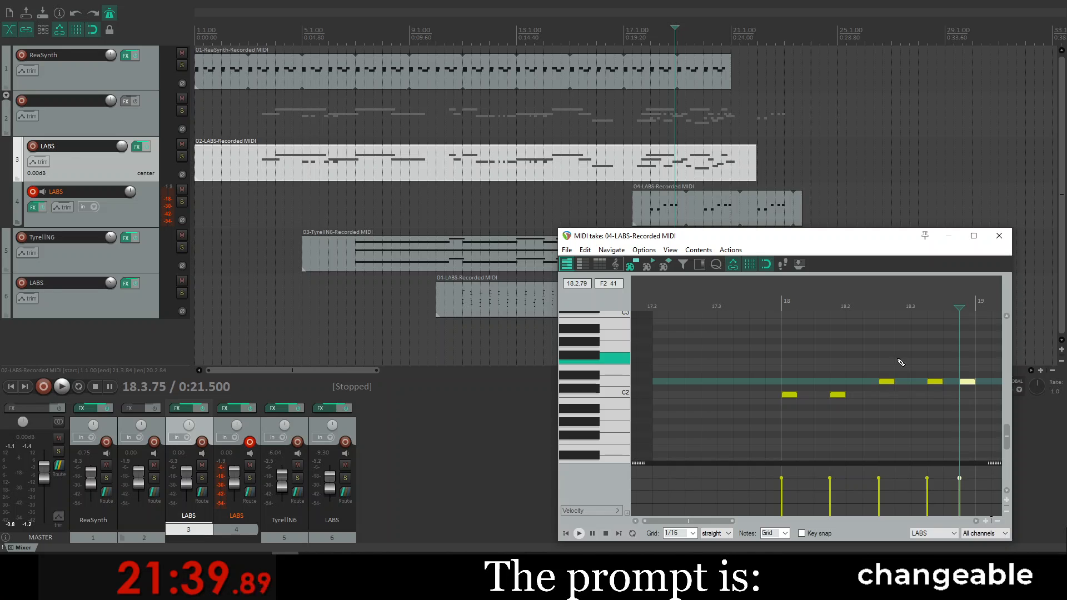
Step: Shorten the loop source to end at 19.1.00 and extend the item's start back to about 16.2.50
scroll(783, 371, "down", 2)
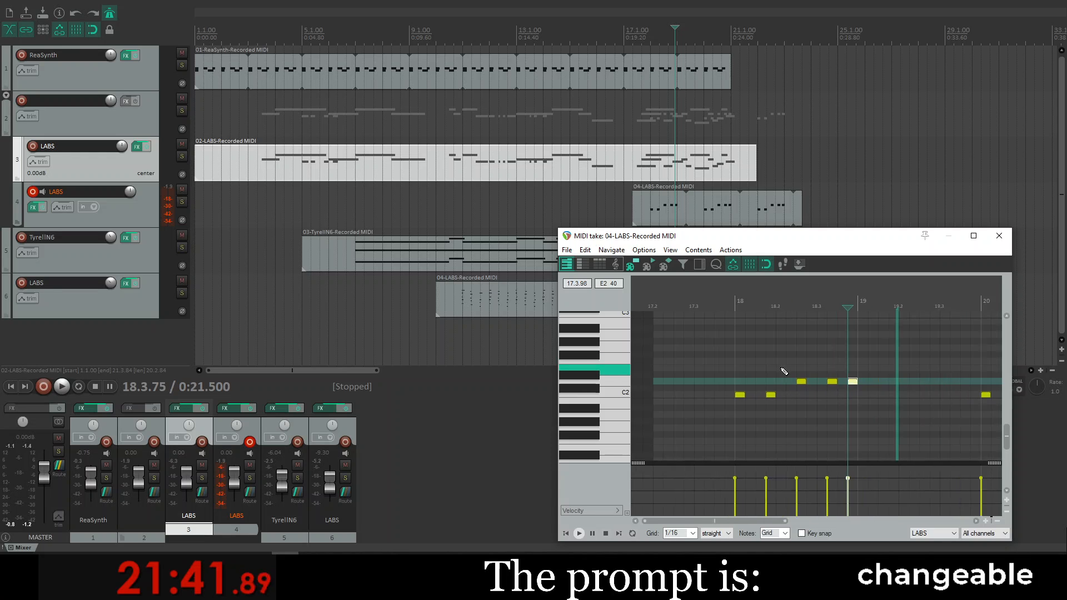
scroll(783, 371, "down", 3)
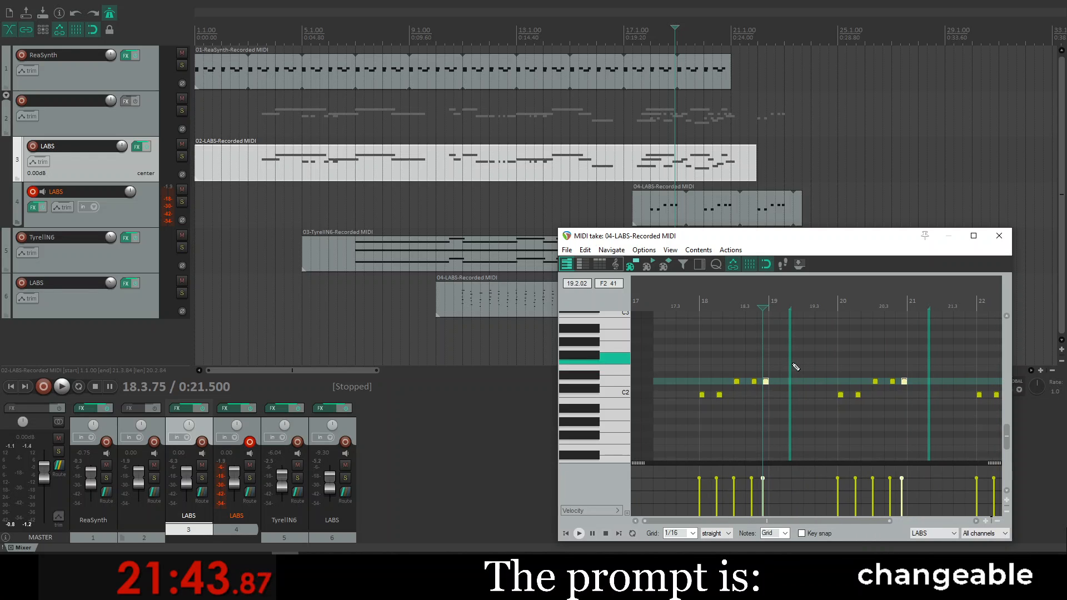
mouse_move(789, 363)
left_mouse_down()
mouse_move(822, 362)
mouse_move(767, 364)
left_mouse_up()
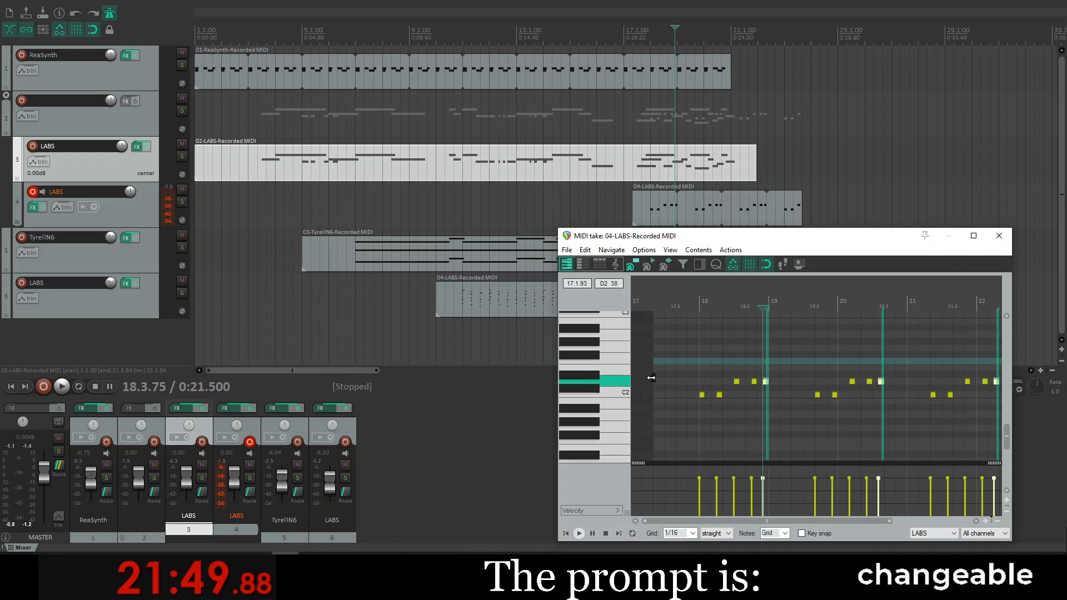
left_click_drag(652, 378, 700, 378)
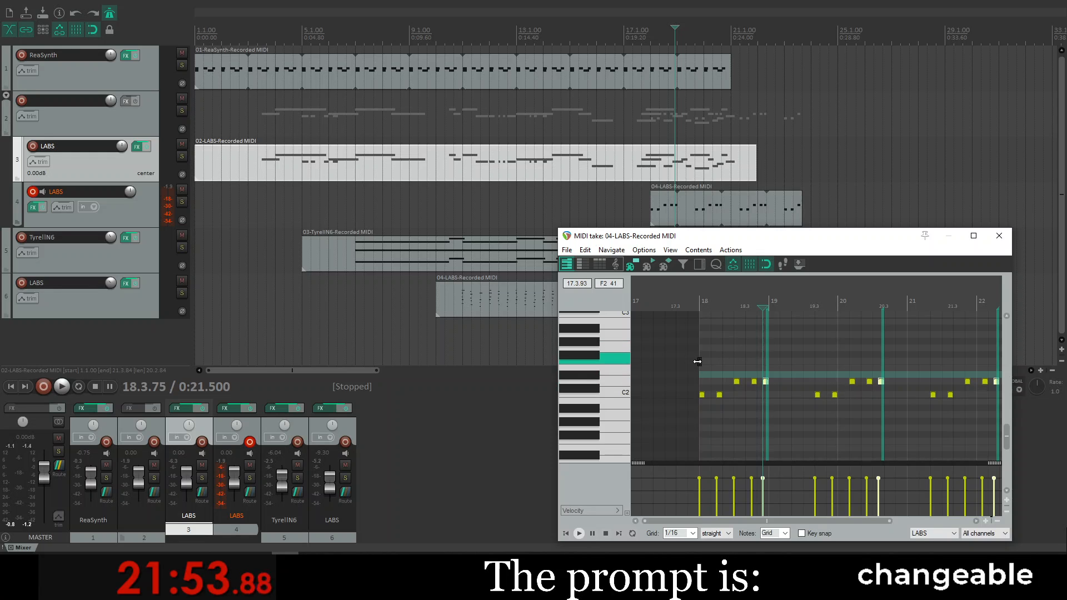
left_click_drag(699, 363, 835, 364)
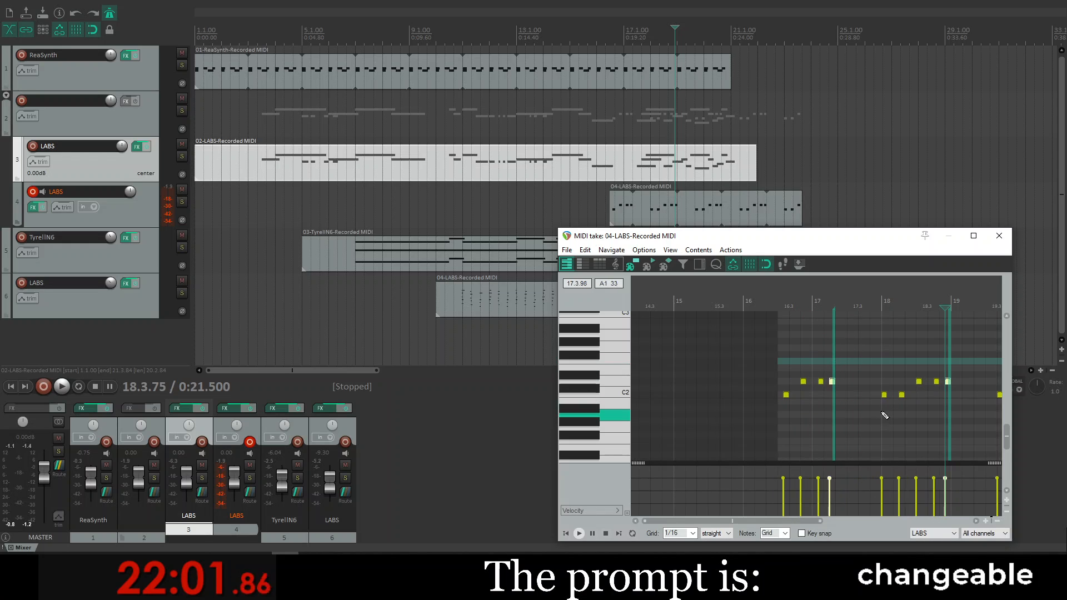
Step: Cut all the notes and paste them at 17.2.00, with the loop source shortened to end at 18.2.00, and close the MIDI editor
left_click_drag(877, 410, 953, 356)
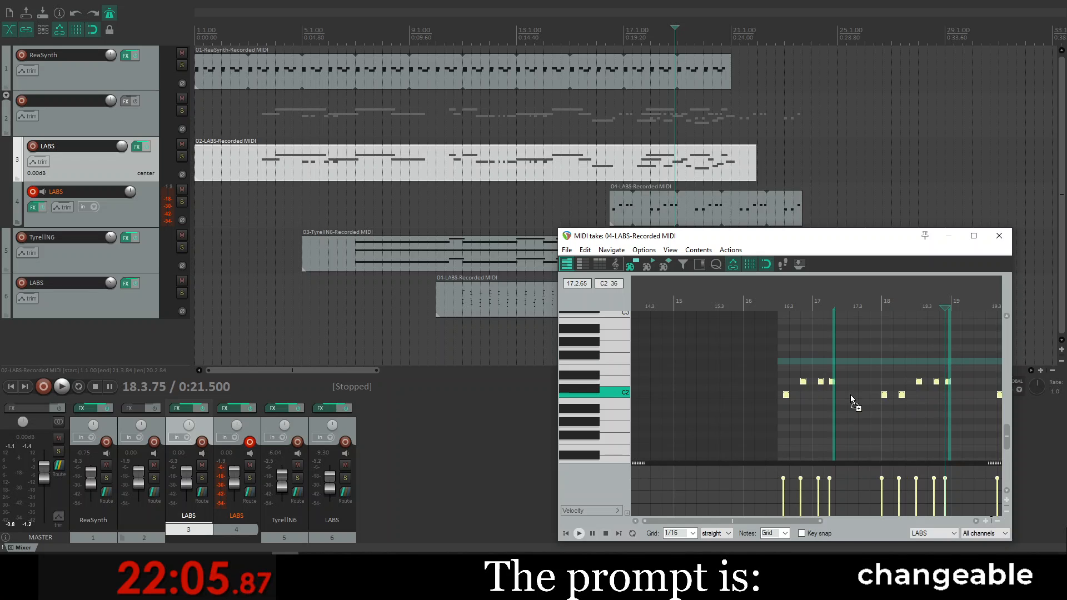
key("Delete")
left_click(833, 302)
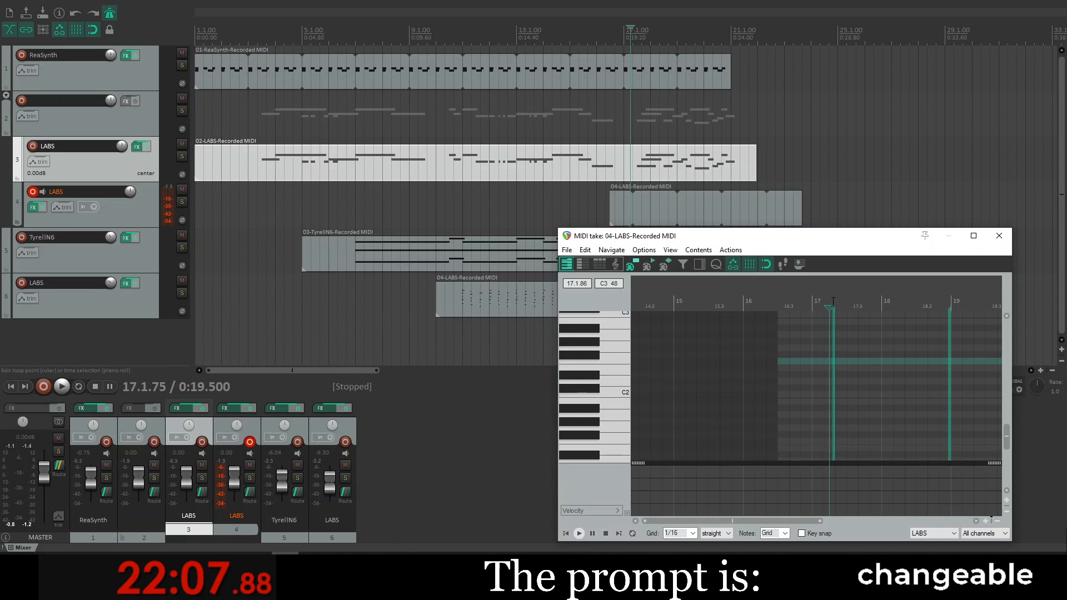
left_click(833, 314)
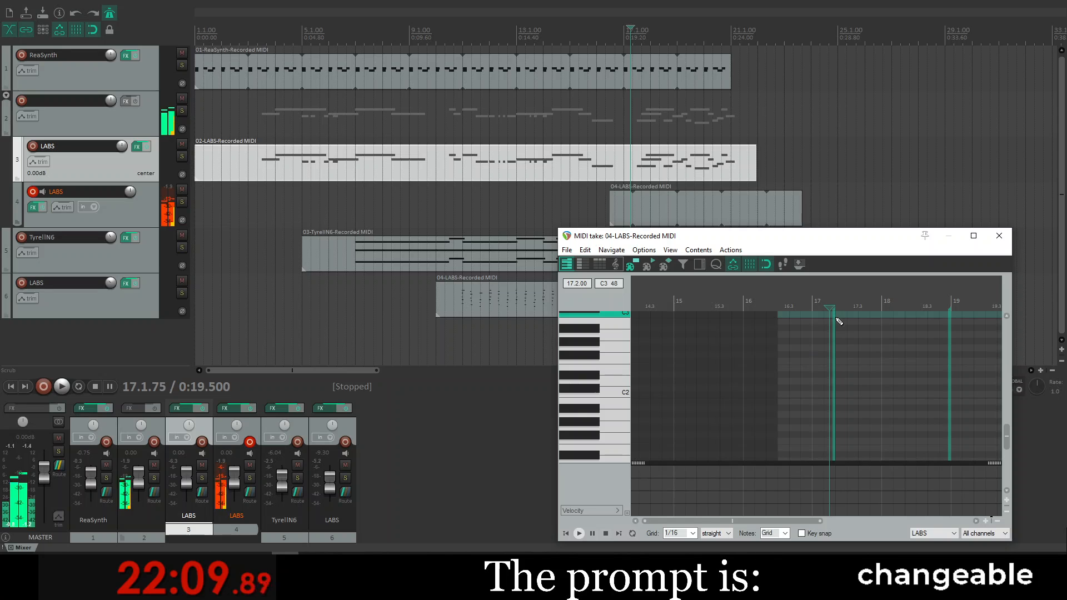
key("ctrl+z")
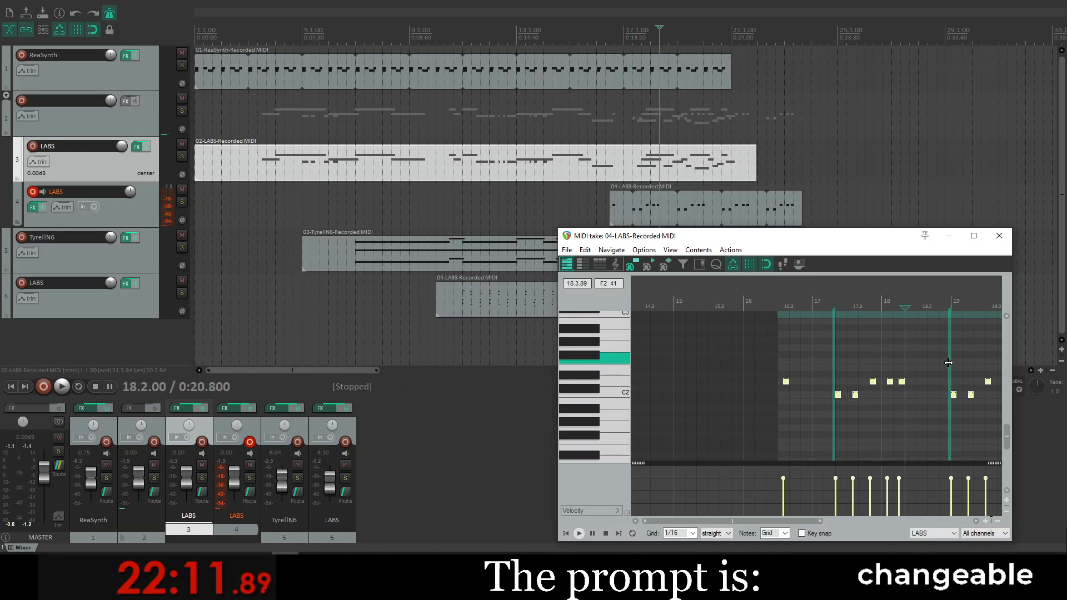
left_click_drag(948, 354, 901, 360)
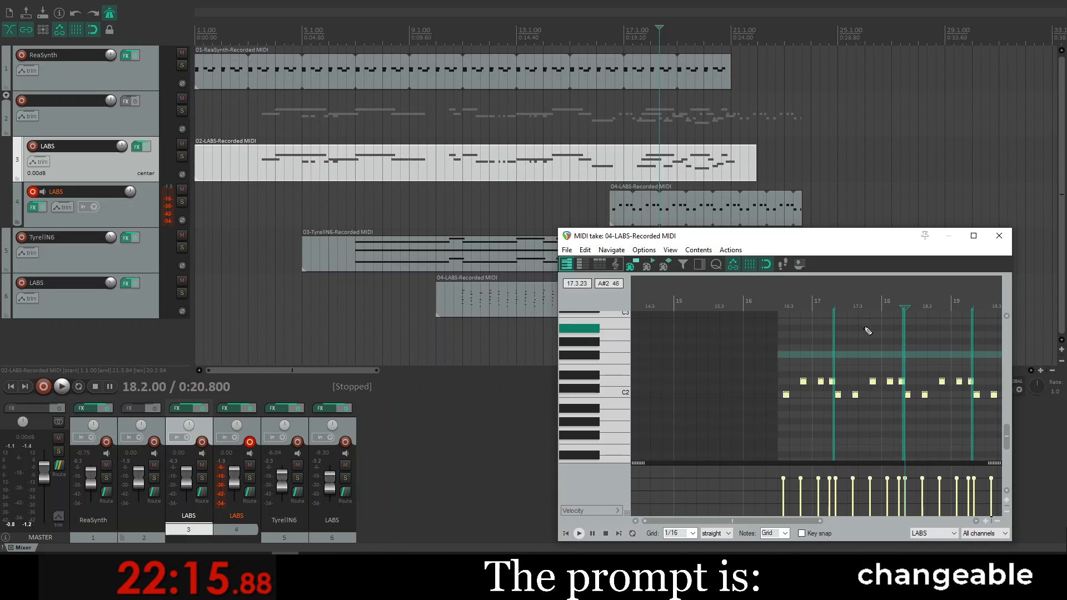
left_click(998, 236)
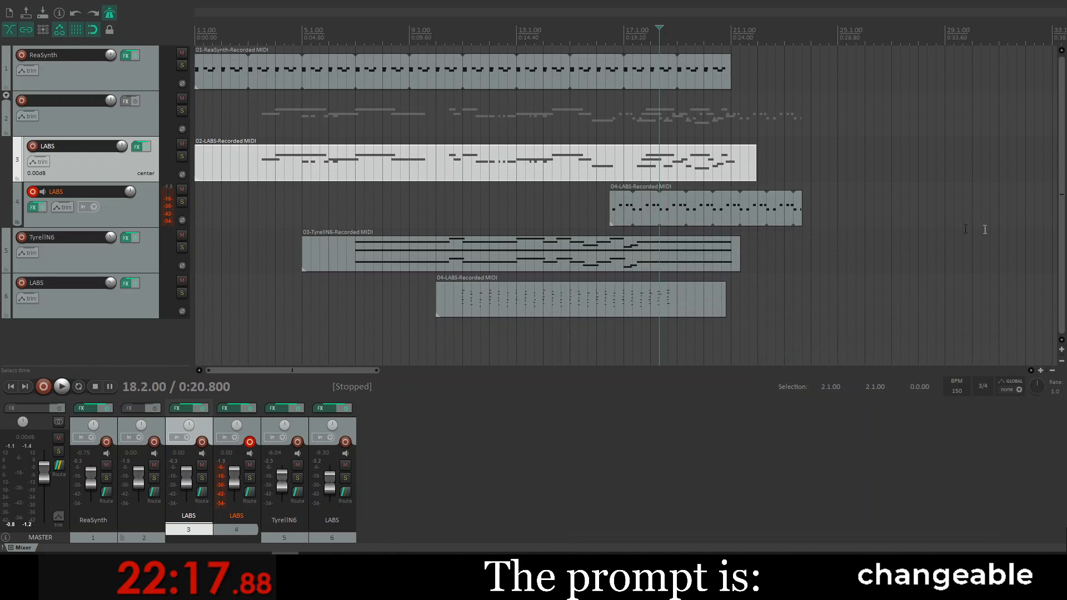
Step: Extend the looped LABS item's start back to about 15.3.50 in the MIDI editor, and move the item to begin at 17.1.00
left_click_drag(634, 199, 656, 212)
scroll(655, 212, "down", 3)
scroll(656, 211, "up", 8)
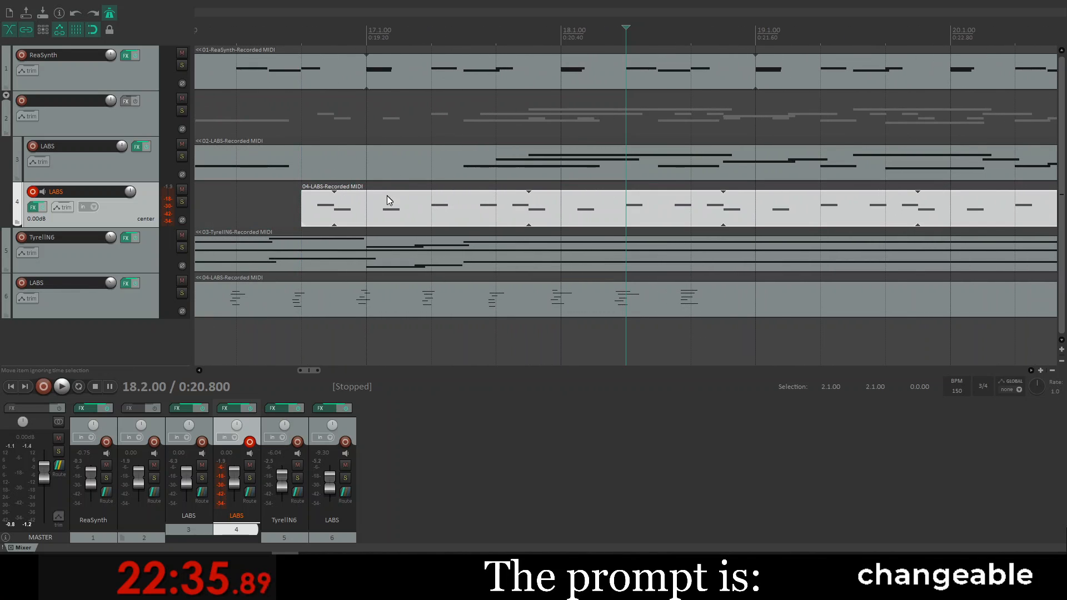
mouse_move(387, 196)
left_mouse_down()
mouse_move(445, 199)
mouse_move(384, 192)
left_mouse_up()
double_click(348, 215)
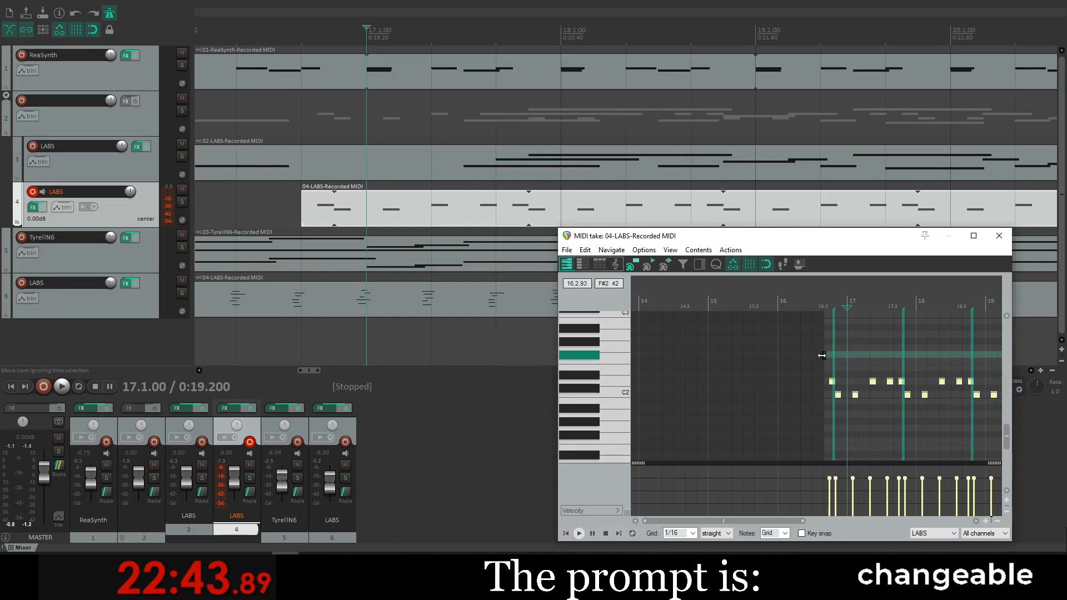
left_click_drag(822, 356, 766, 373)
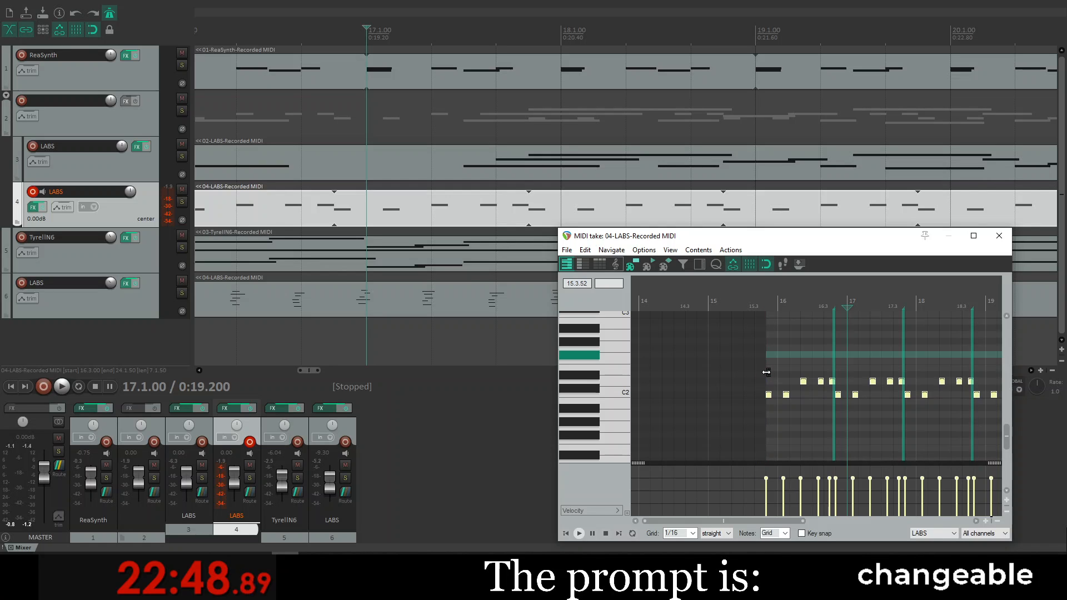
left_click(1003, 238)
left_click_drag(491, 216, 707, 209)
Step: Play the closing section twice from 17.1.00 with the repositioned LABS loop, clearing the master peak readings between passes
key("space")
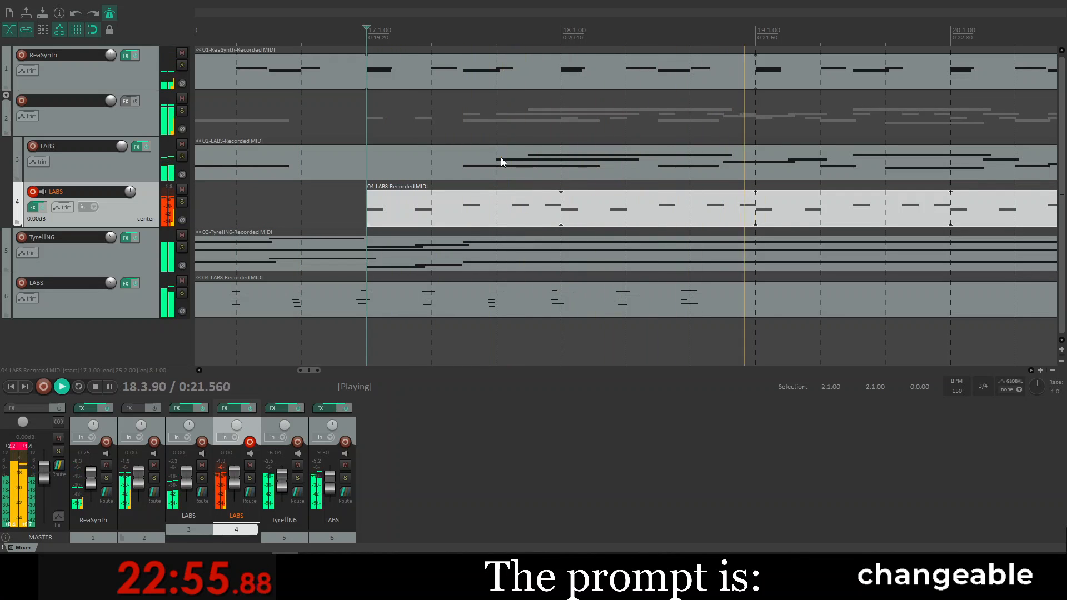
key("space")
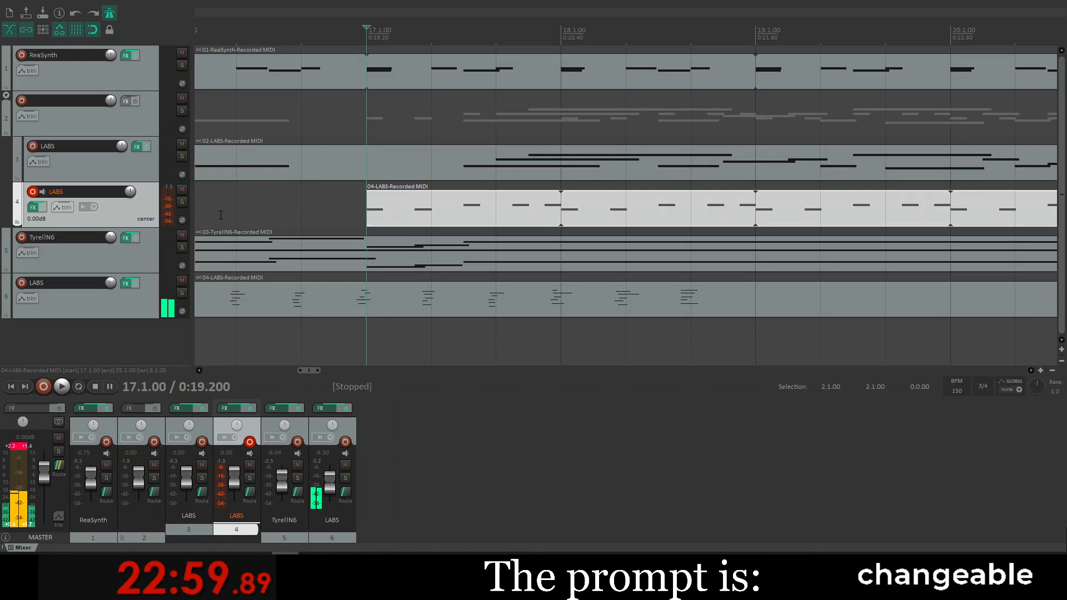
left_click(25, 446)
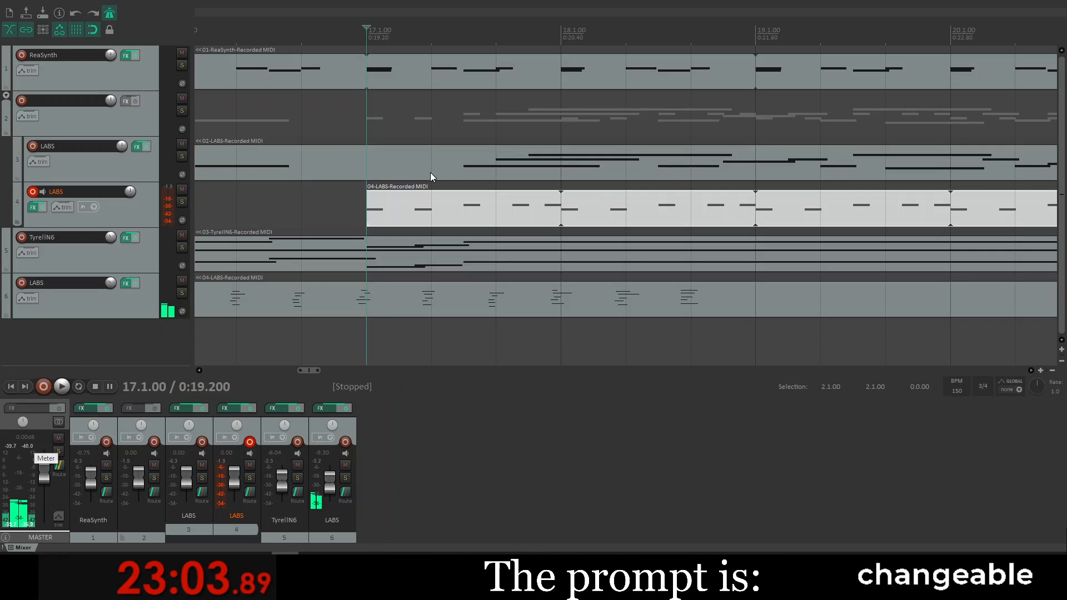
key("space")
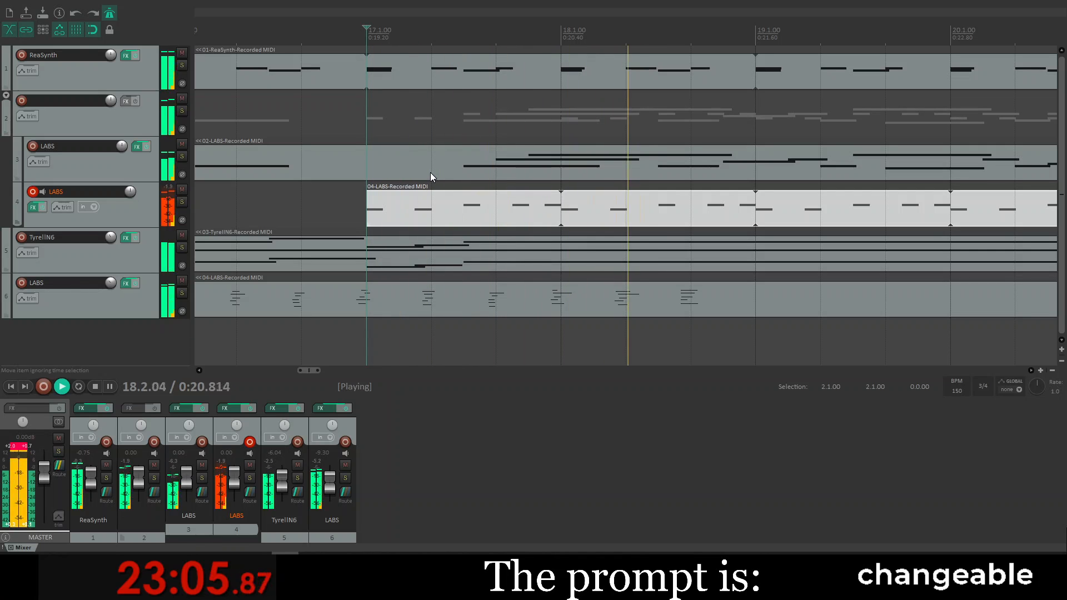
key("space")
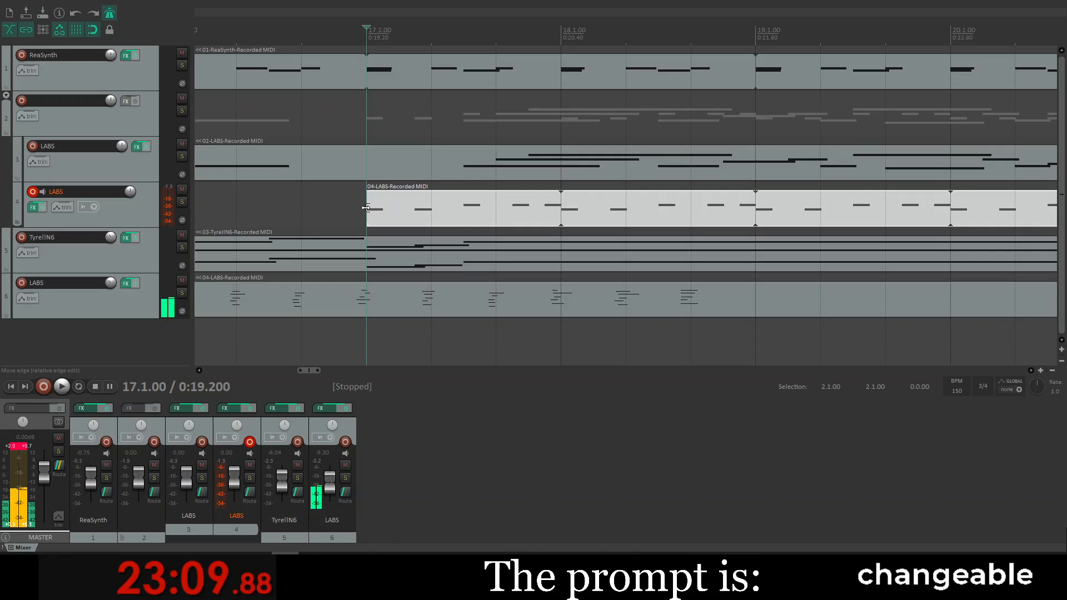
Step: Trim the start of the looped LABS item to 17.2.44 with the grid lines disabled
mouse_move(368, 210)
left_mouse_down()
mouse_move(479, 205)
mouse_move(373, 202)
left_mouse_up()
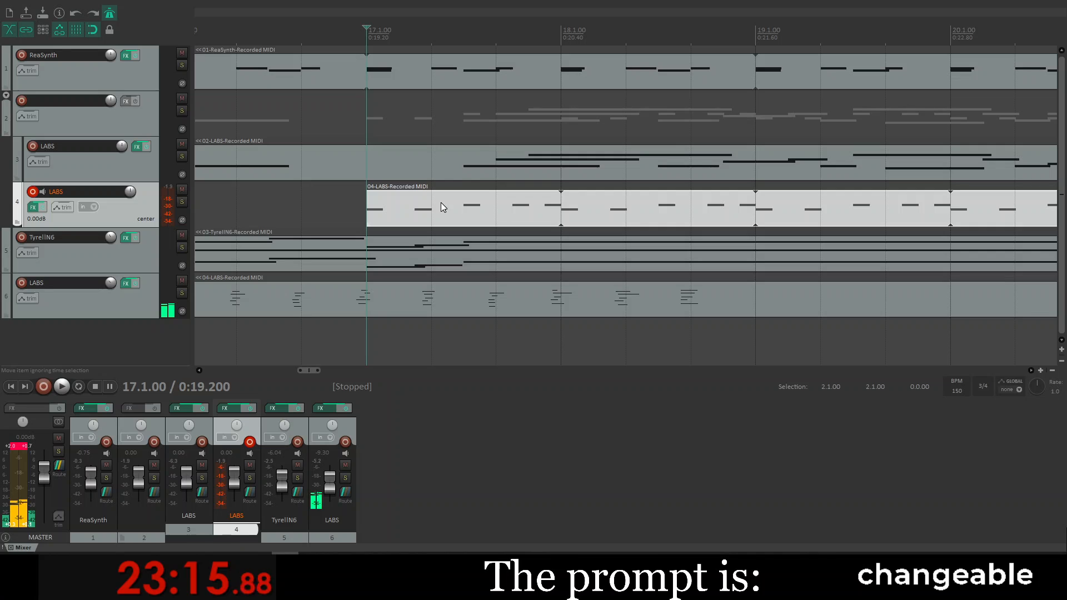
left_click(92, 30)
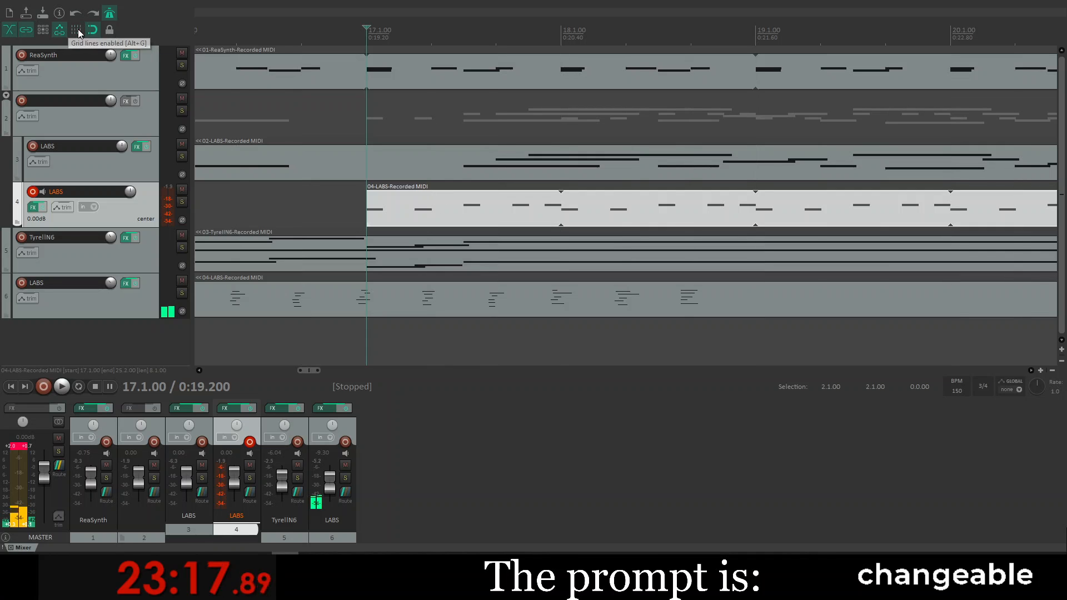
left_click_drag(370, 205, 460, 206)
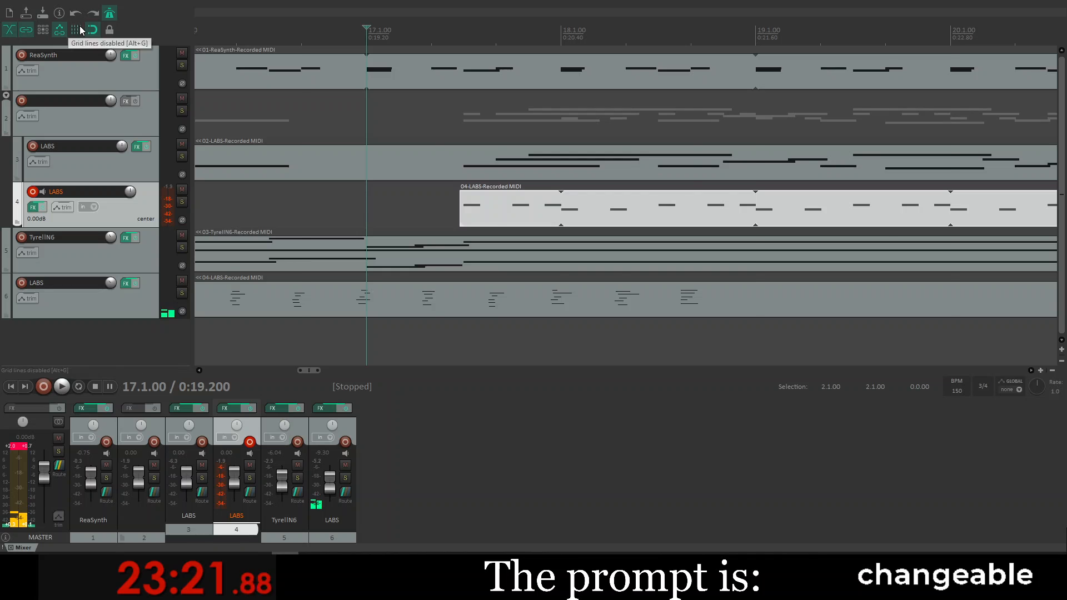
Step: Play the closing section twice from 17.1.00 to hear the trimmed loop entry, and clear the master peak readings
key("space")
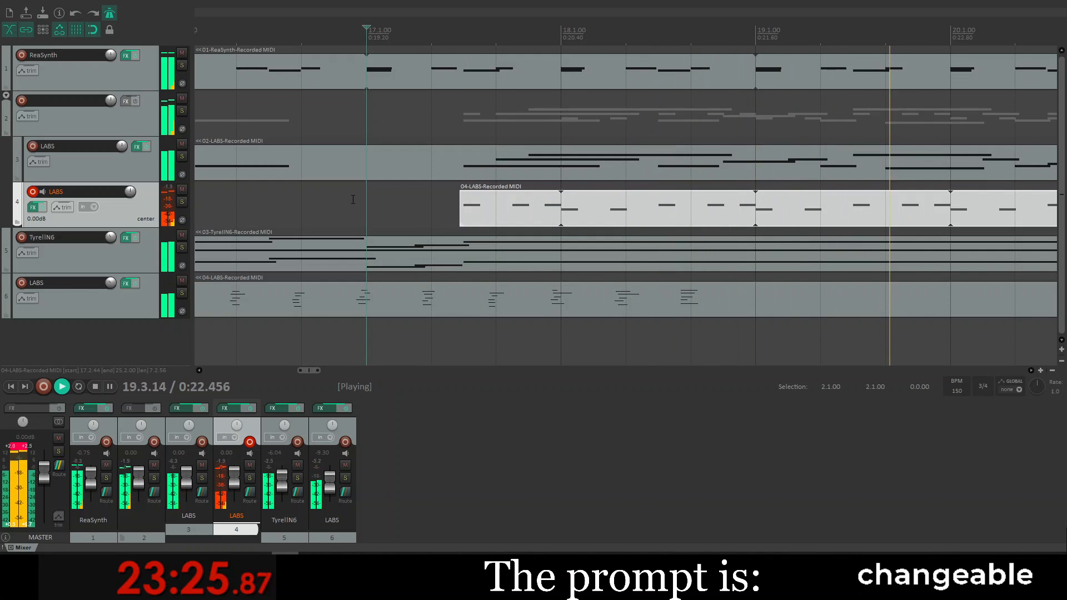
key("space")
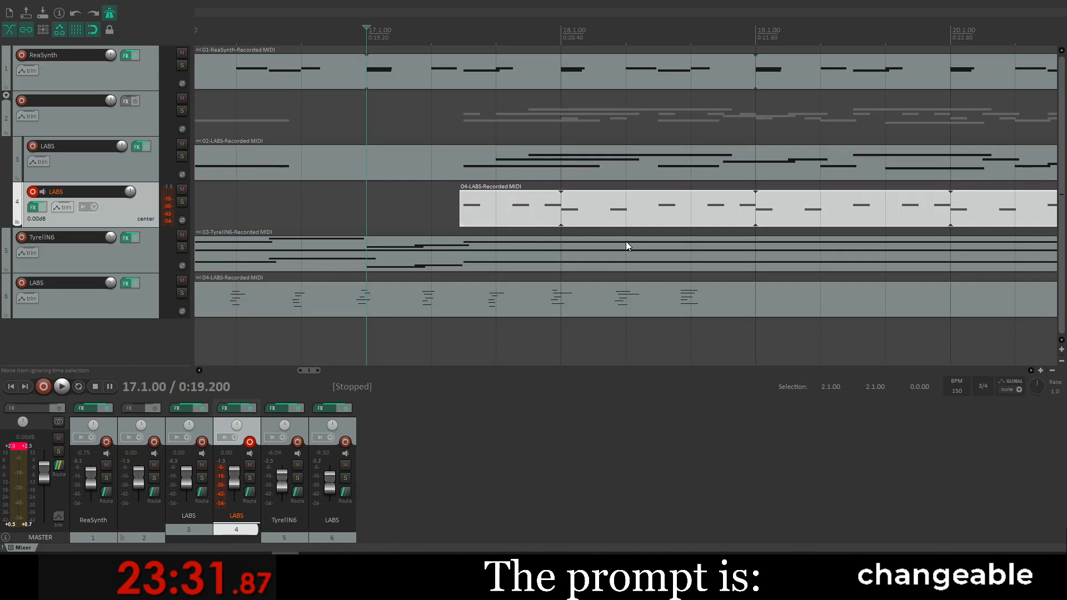
key("space")
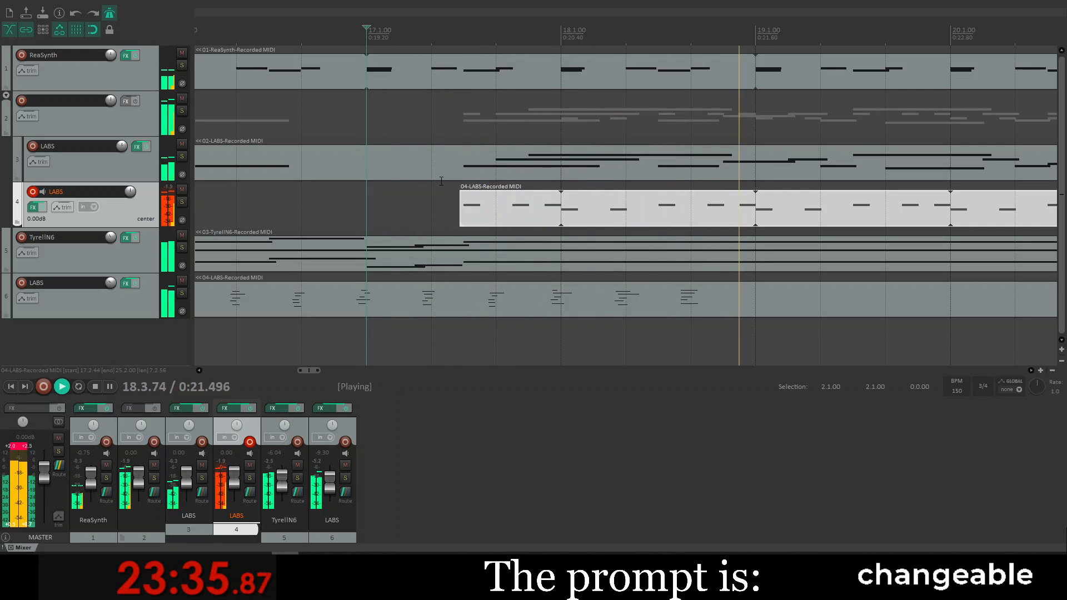
key("space")
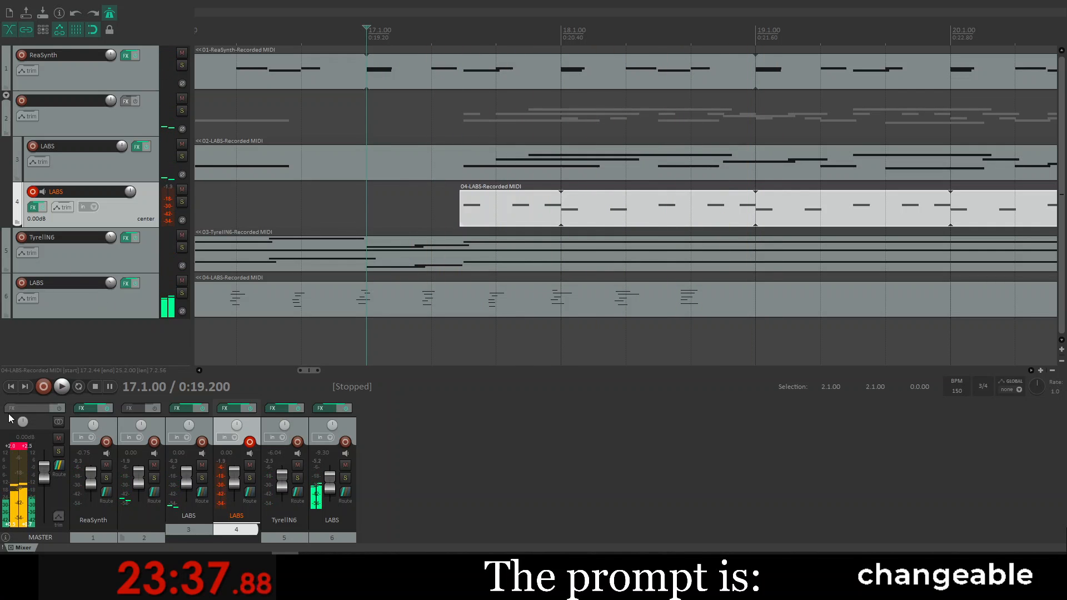
left_click(14, 448)
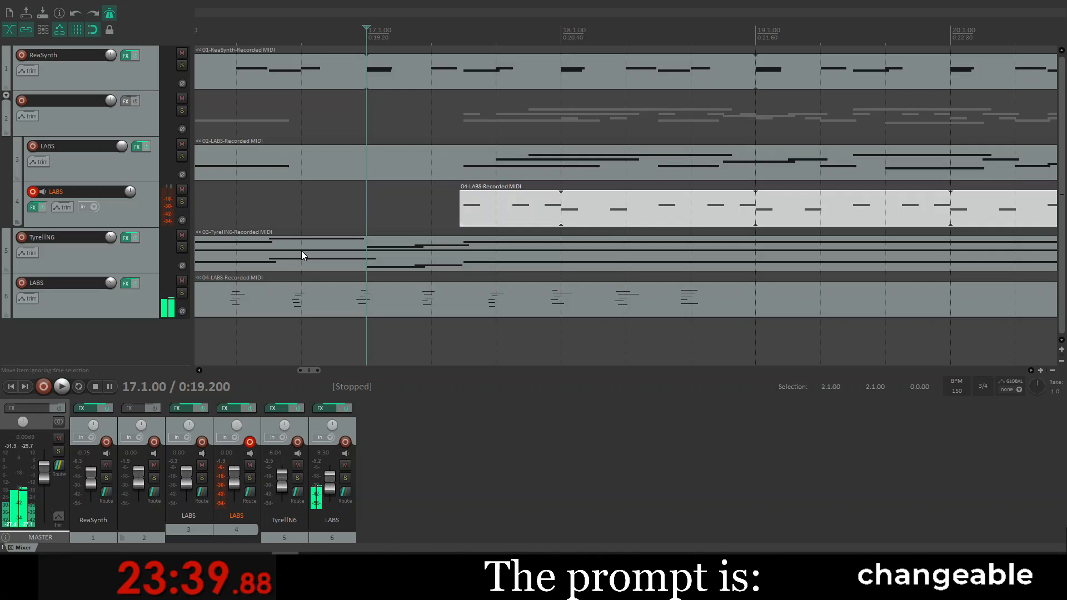
Step: Play the whole arrangement from 1.1.00 to hear how the LABS loop enters in the closing section
left_click_drag(311, 371, 196, 371)
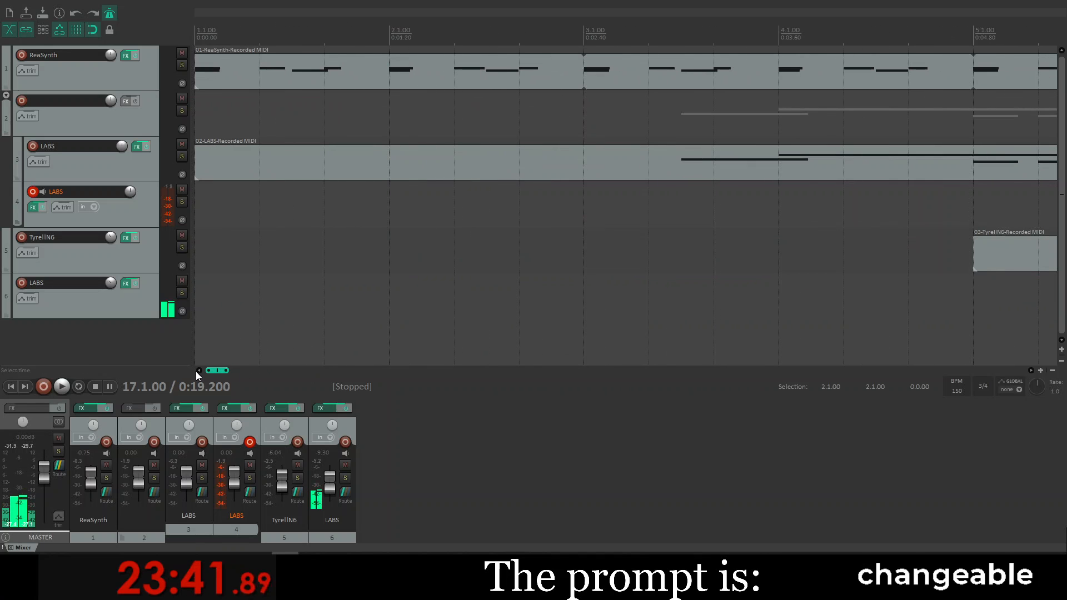
scroll(266, 303, "down", 8)
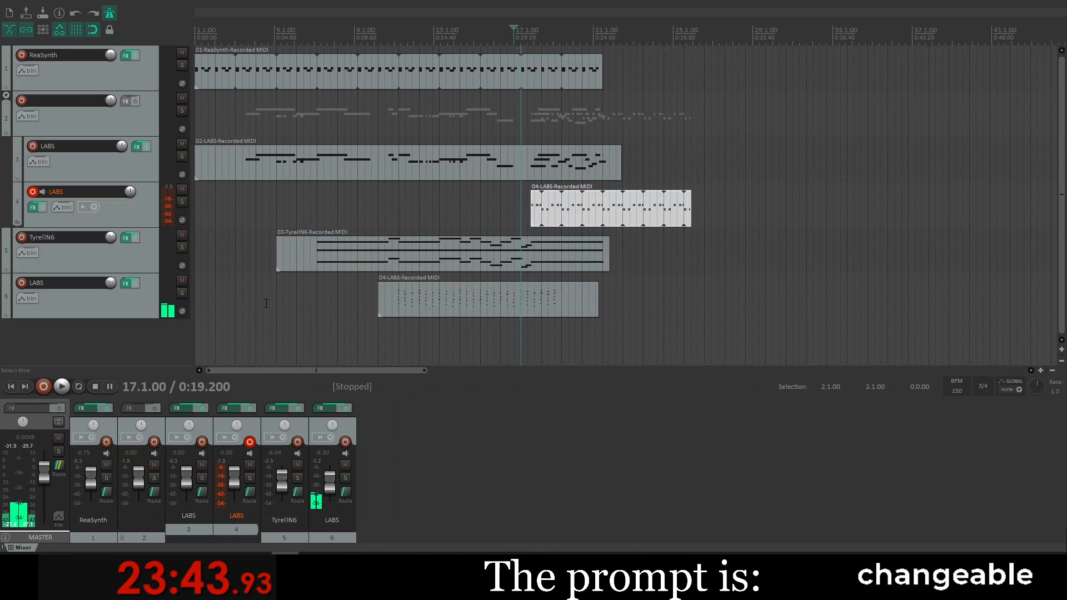
scroll(266, 302, "up", 2)
left_click(198, 218)
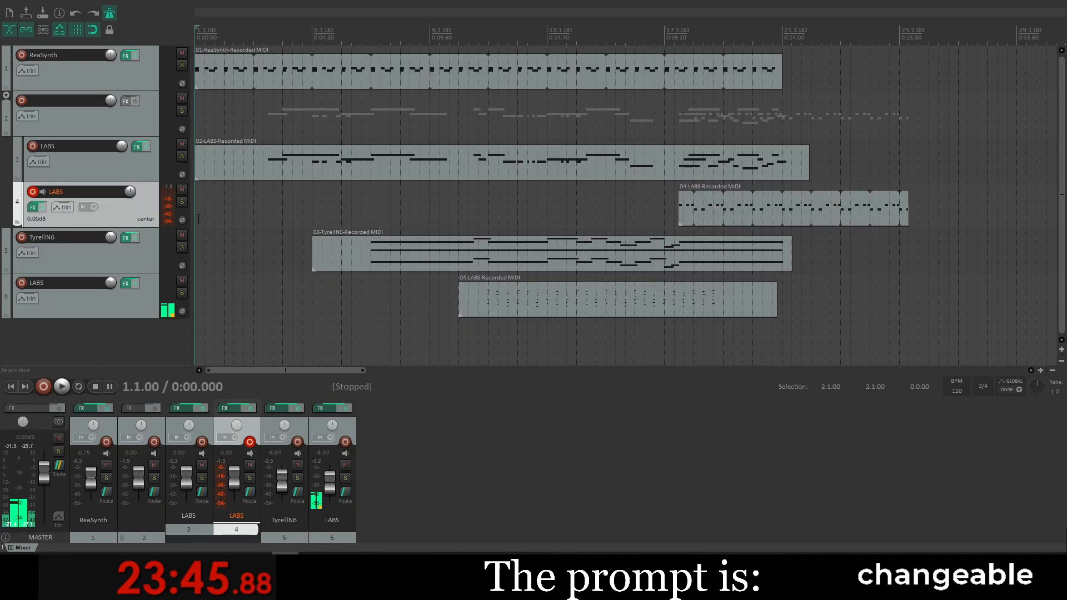
key("space")
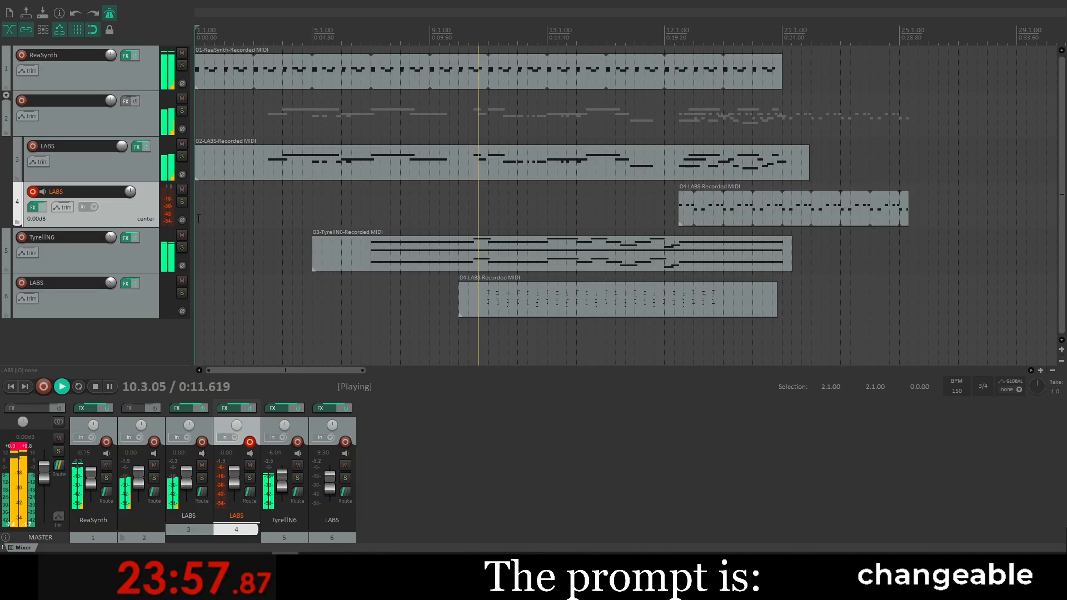
left_click(14, 448)
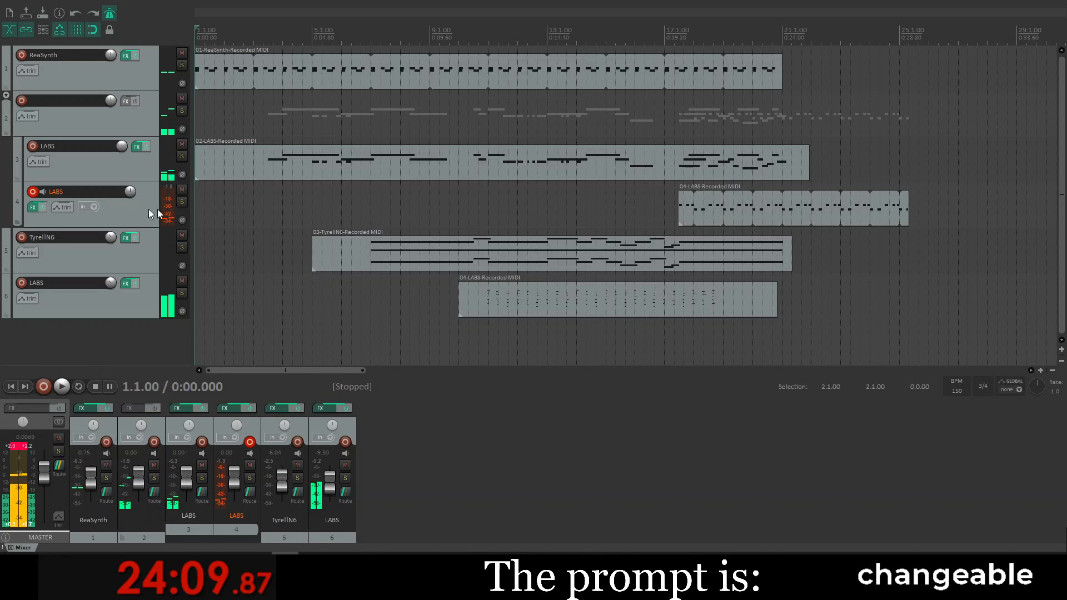
Step: Add short F#2 notes to the LABS loop at 18.1.00, 18.1.75, 18.2.50 and 18.3.25
double_click(745, 202)
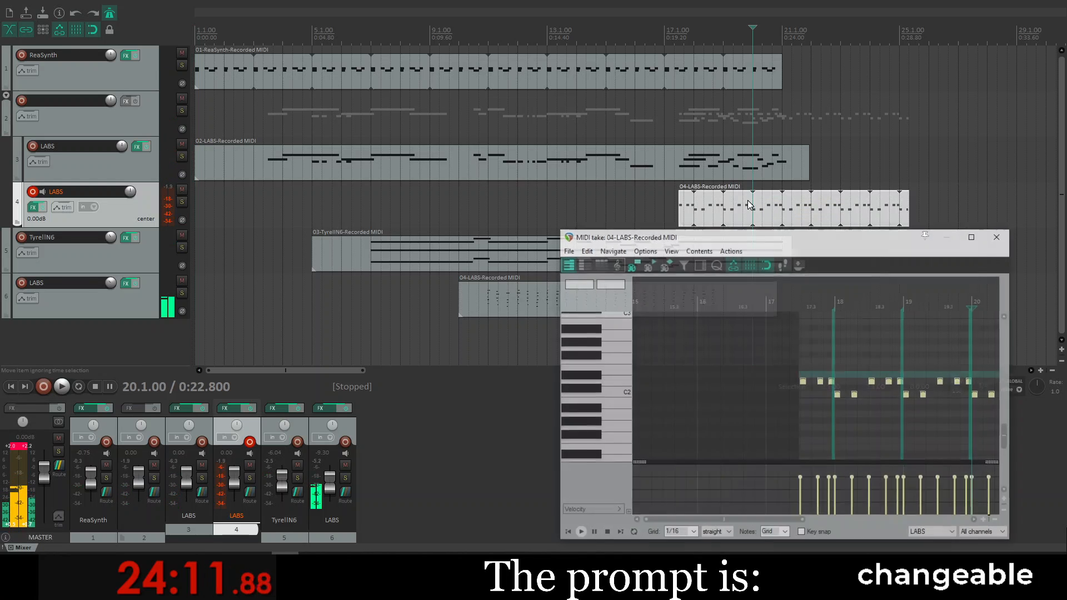
left_click(847, 356)
key("Left")
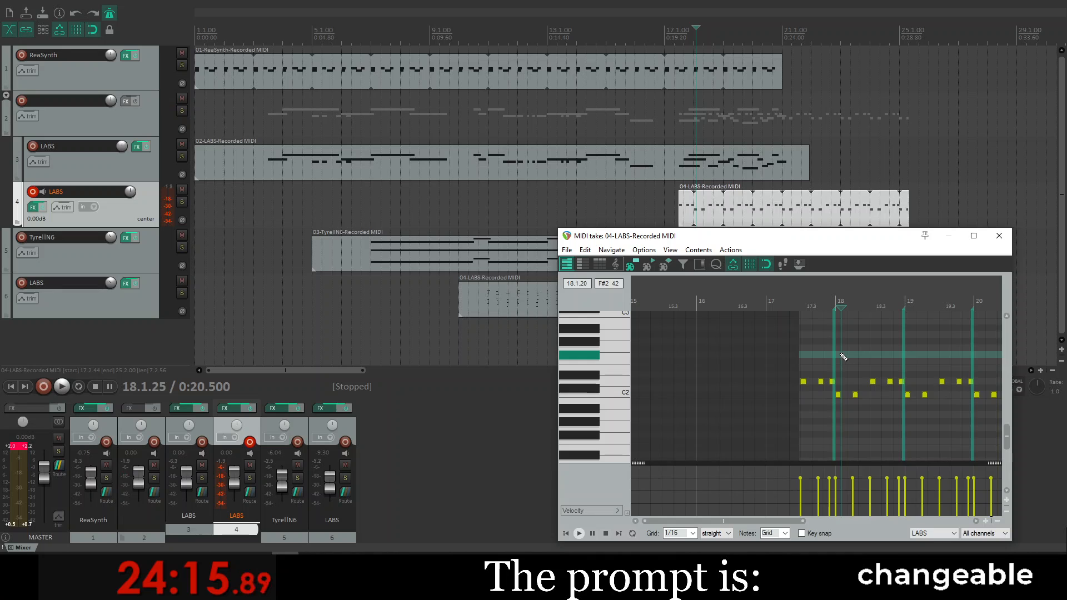
double_click(839, 355)
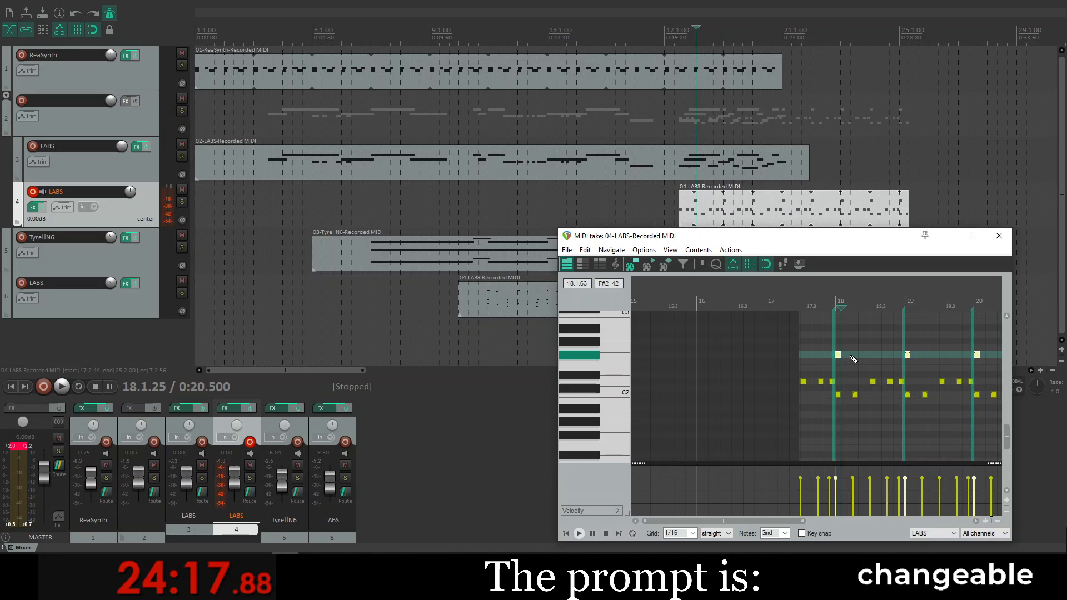
left_click(855, 355)
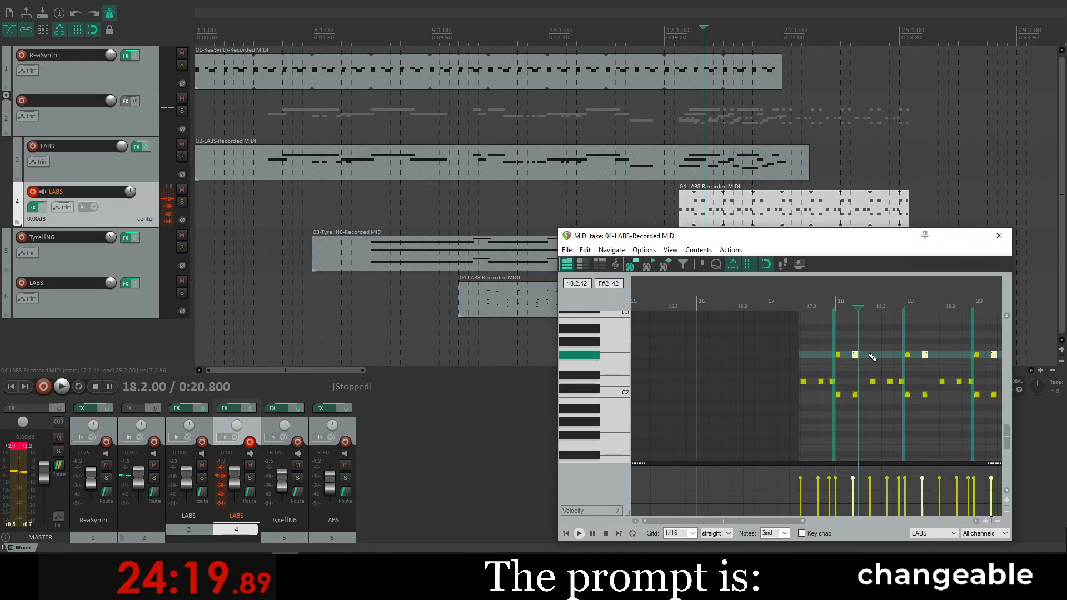
left_click(872, 355)
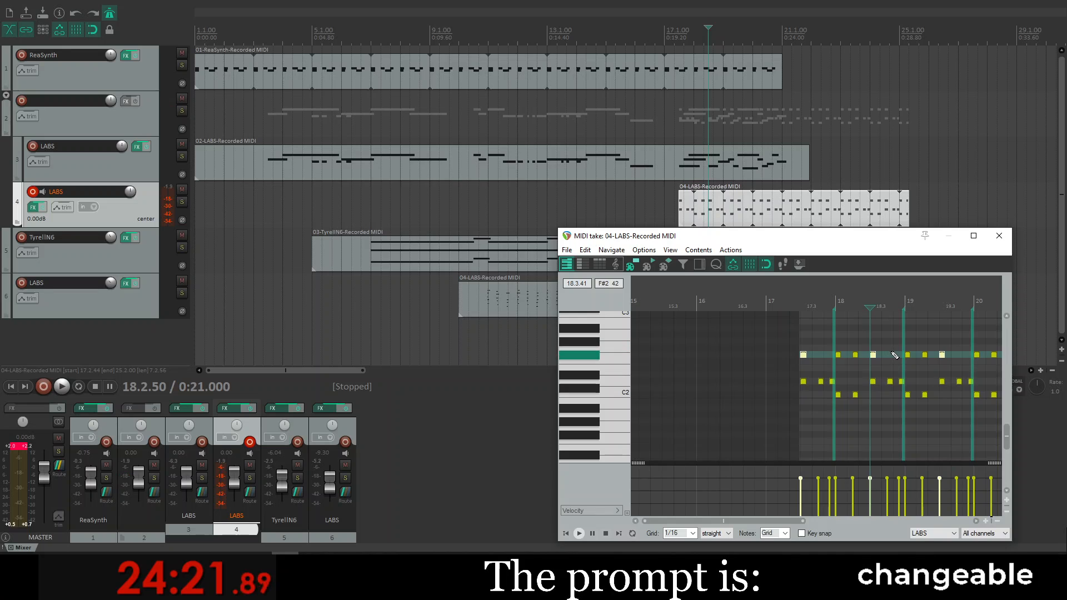
left_click(891, 355)
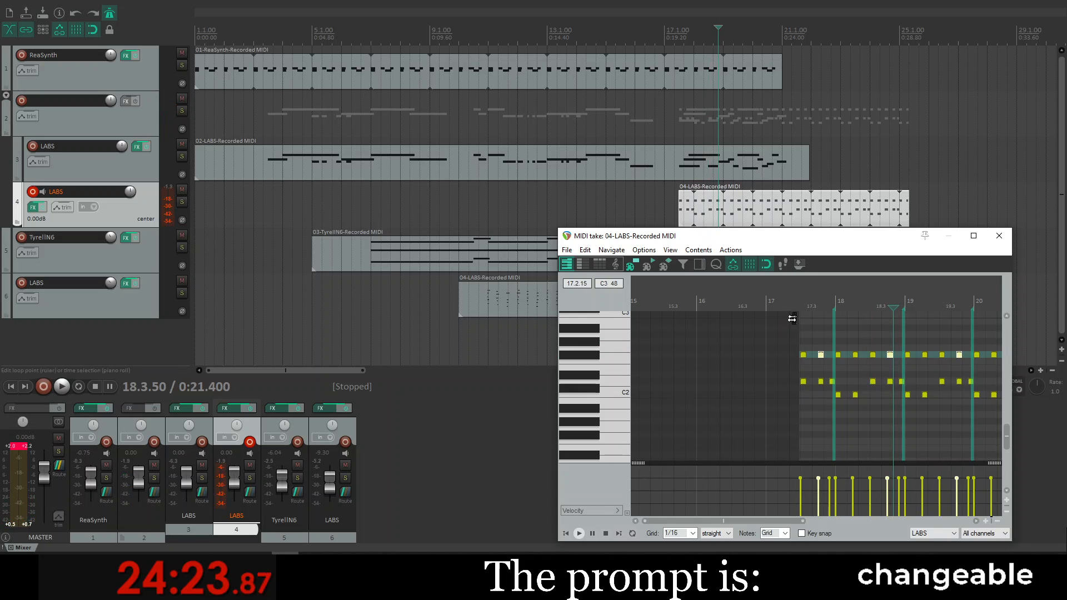
Step: Audition the closing section from 17.2.25, closing the MIDI editor and disarming the looped LABS track, and clear the master peak readings
left_click(797, 302)
key("space")
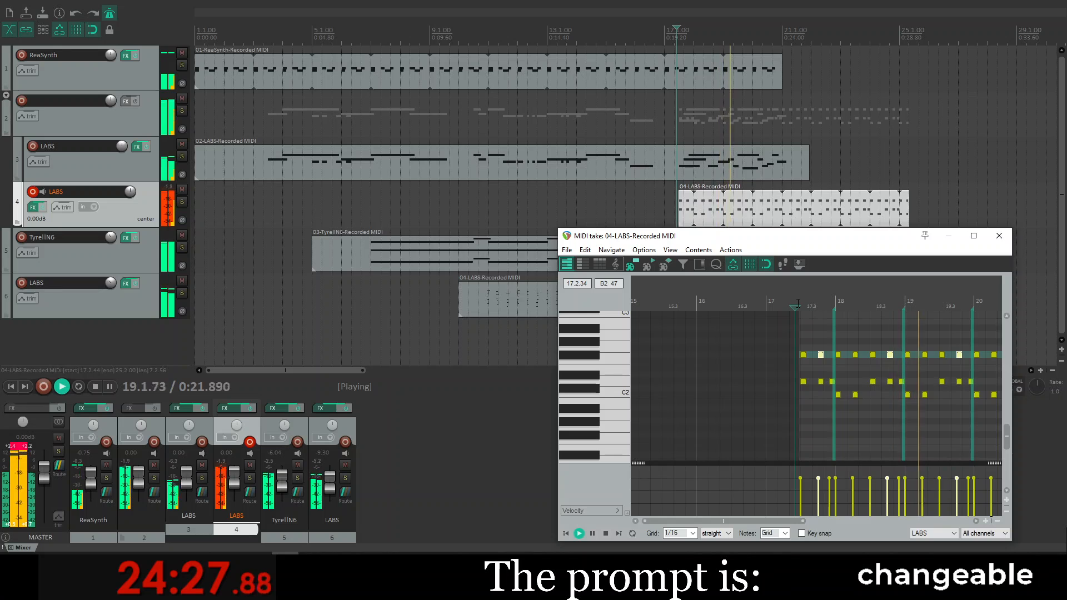
left_click(999, 235)
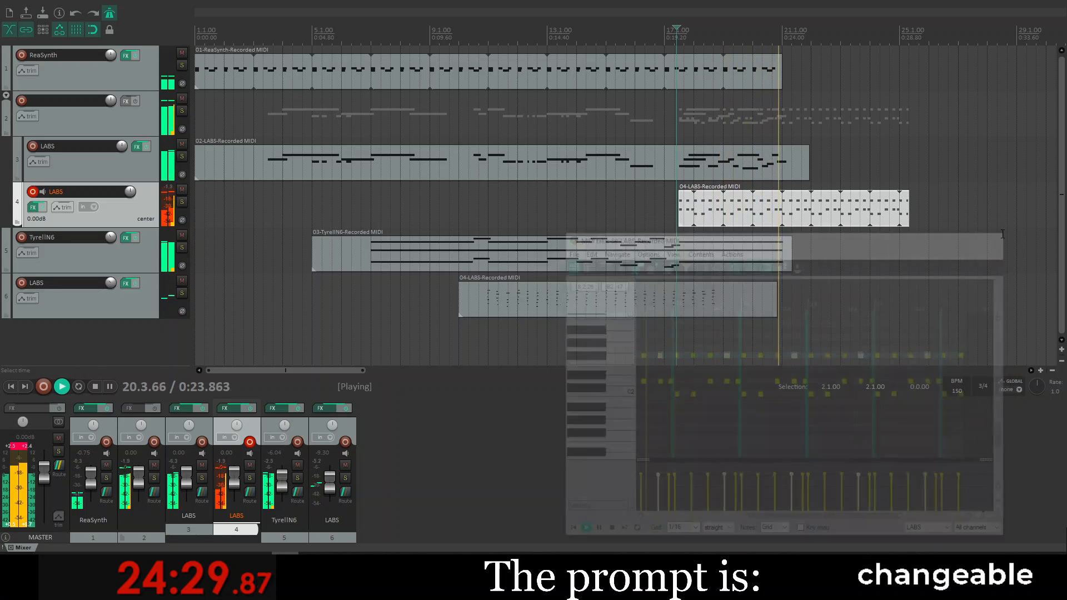
key("space")
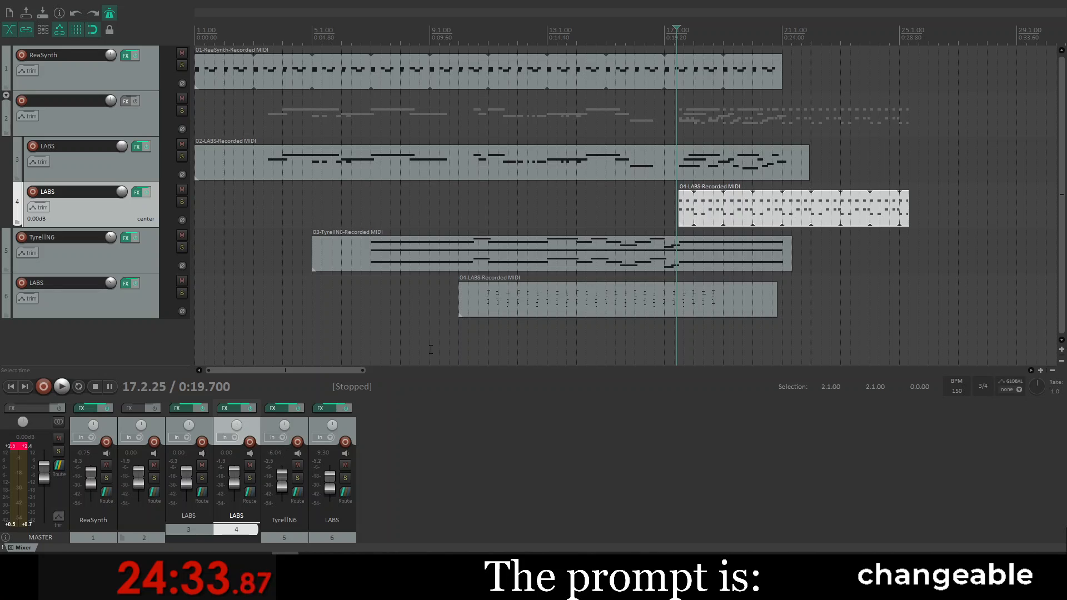
left_click(15, 452)
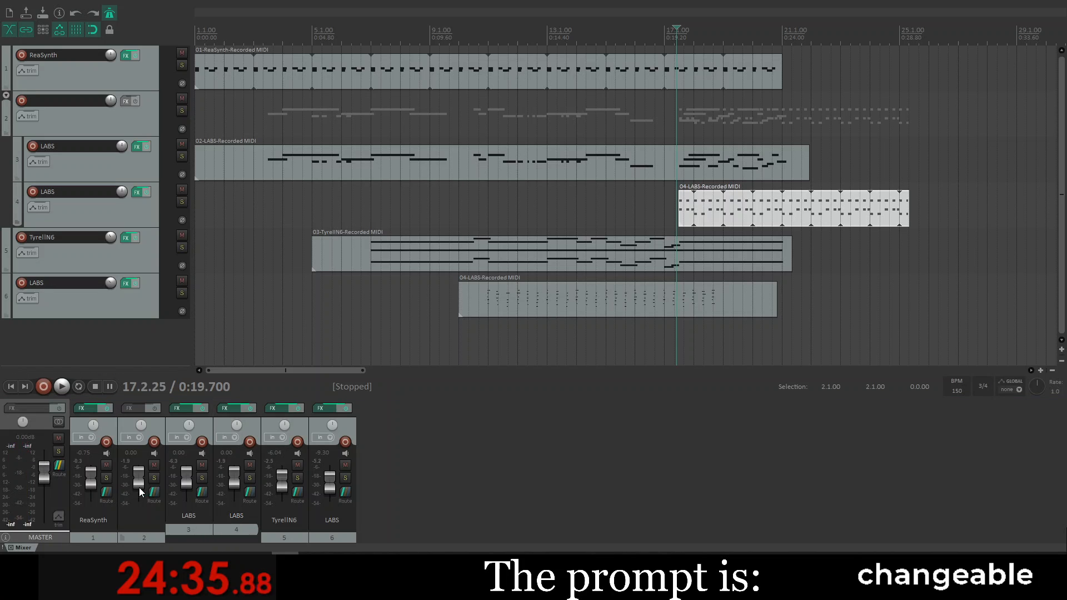
Step: Set the ReaSynth track's volume to -1.70 dB and play the whole piece from the start
mouse_move(88, 475)
left_mouse_down()
mouse_move(89, 491)
mouse_move(103, 473)
left_mouse_up()
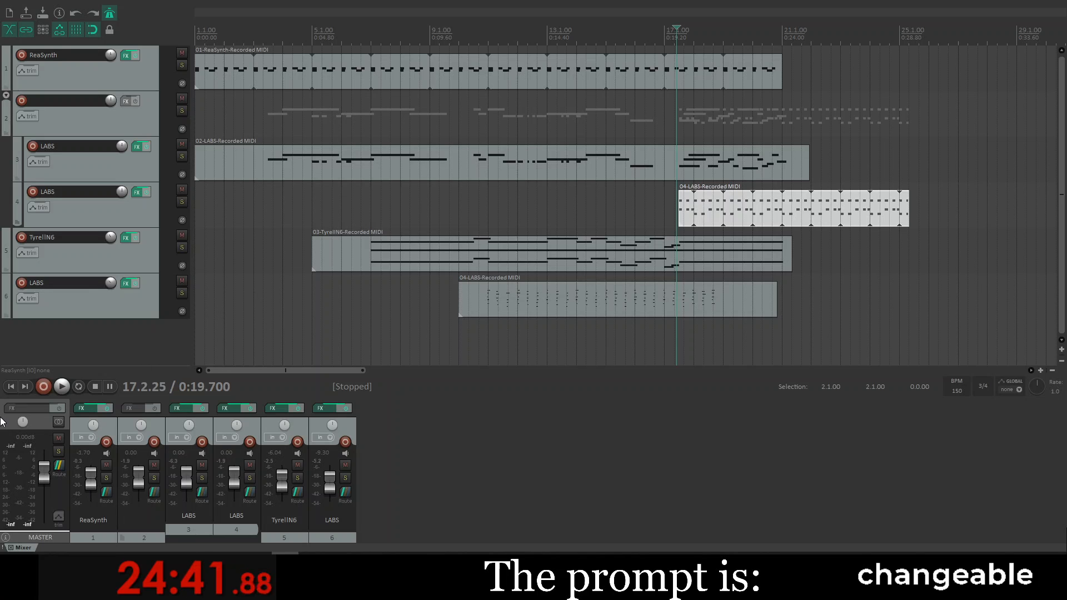
left_click(12, 387)
left_click(62, 387)
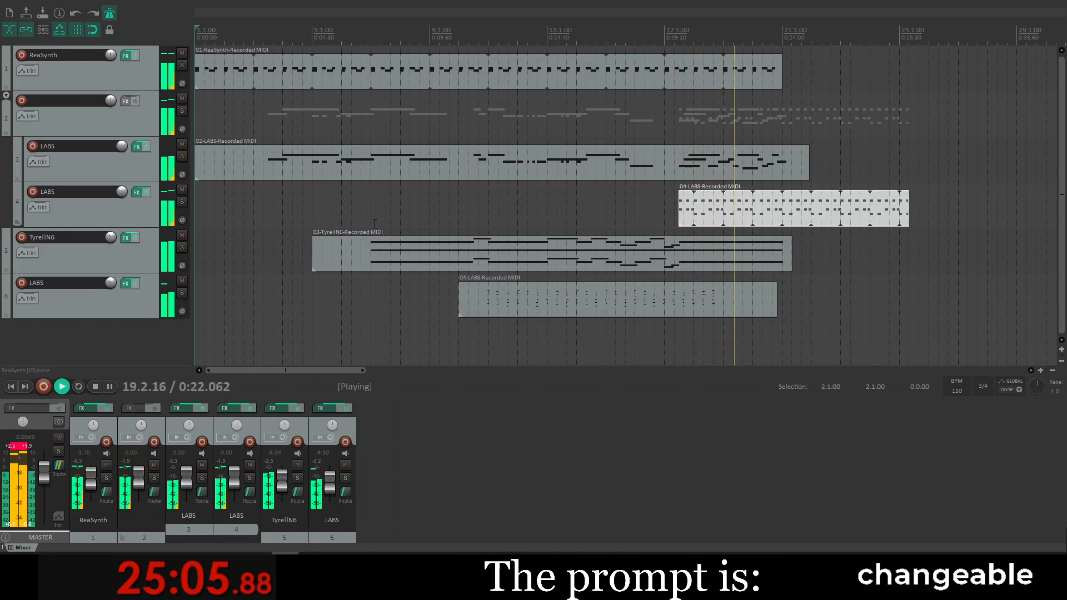
key("space")
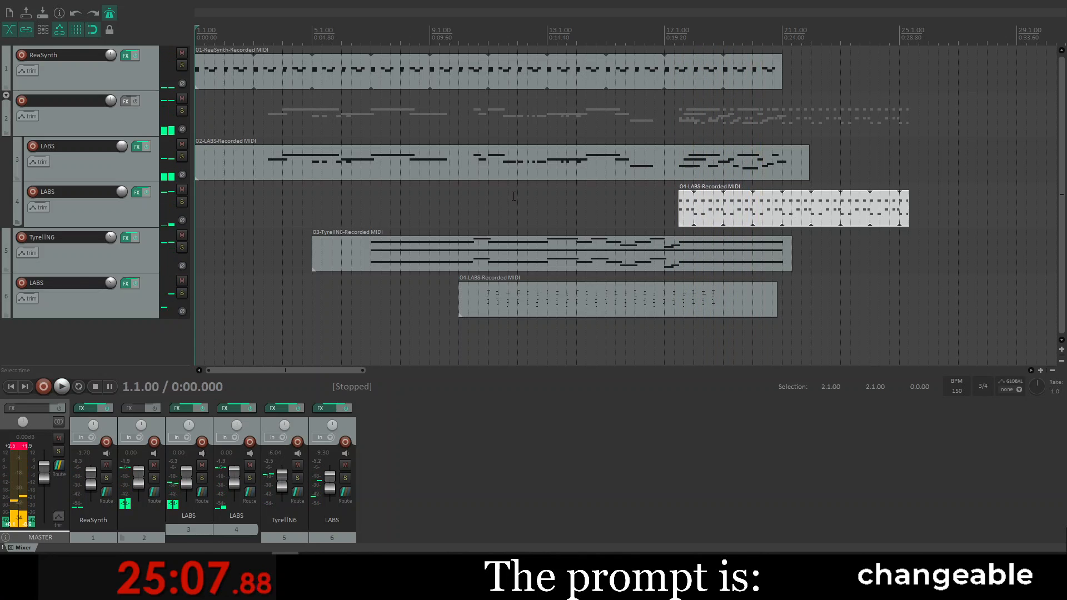
Step: Shorten the ReaSynth item to end at 17.2.44 and play the transition from about 15.3.00
left_click_drag(780, 71, 681, 73)
left_click(622, 68)
key("space")
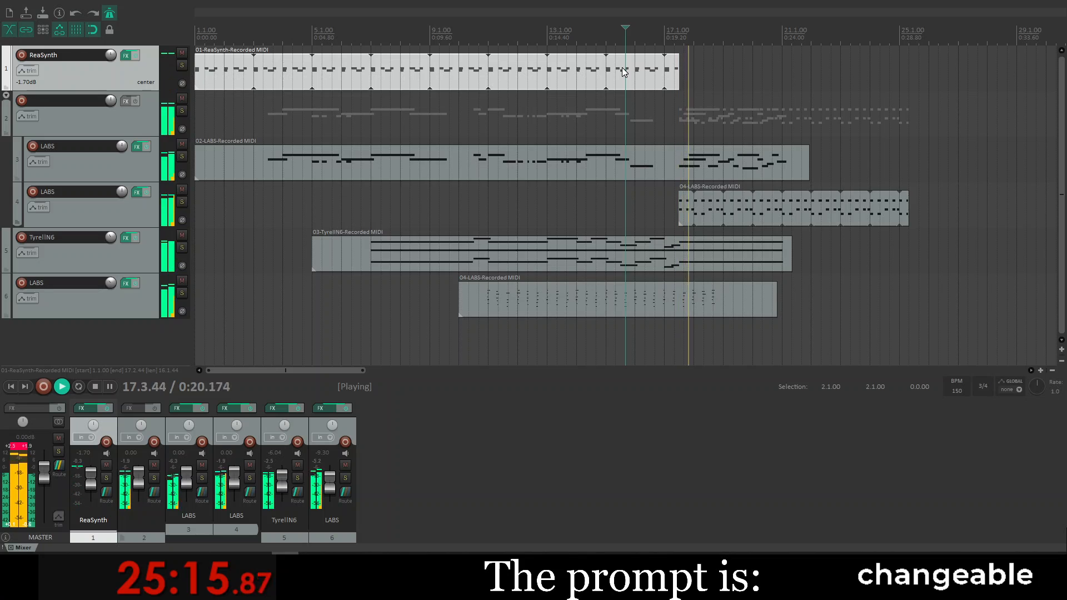
Step: Extend the ReaSynth item to end at 17.3.00 and play the transition from 16.3.00
key("space")
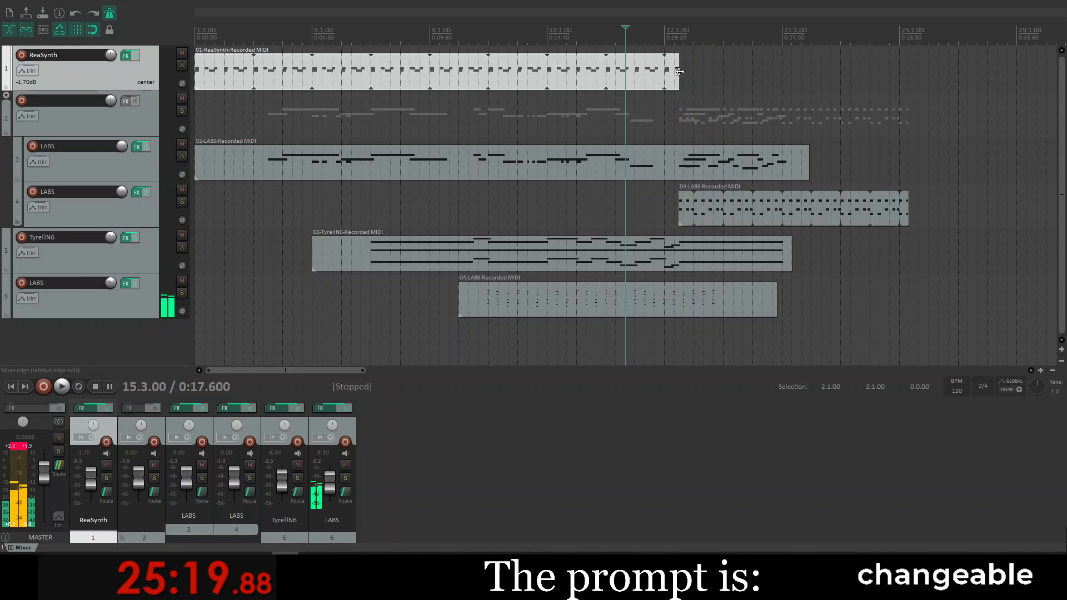
left_click_drag(677, 71, 685, 76)
left_click(658, 69)
key("space")
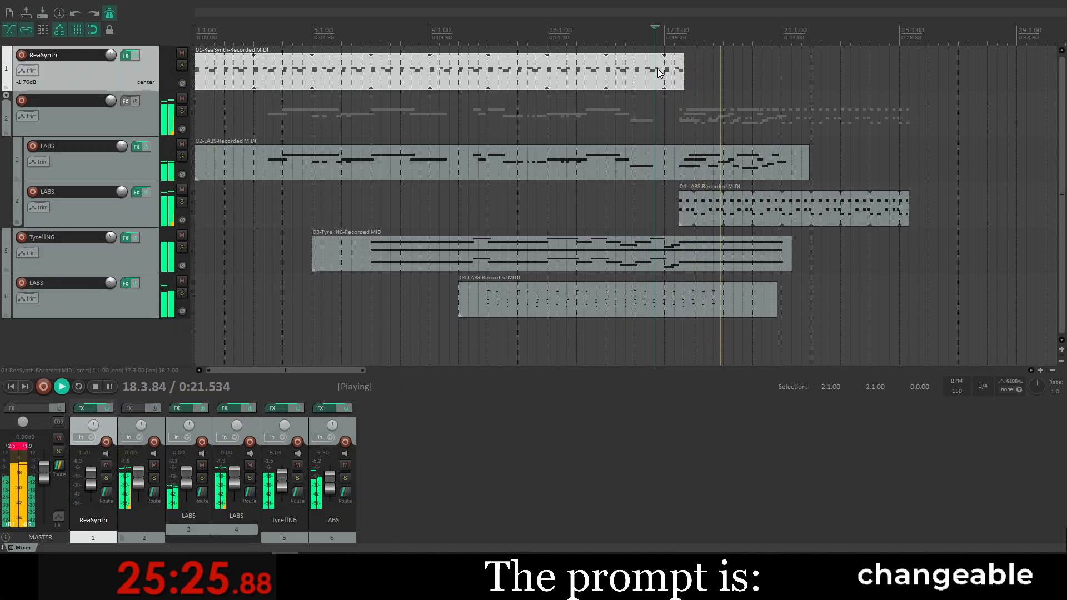
Step: Disable the metronome and replay the transition and closing section from 16.3.00
key("space")
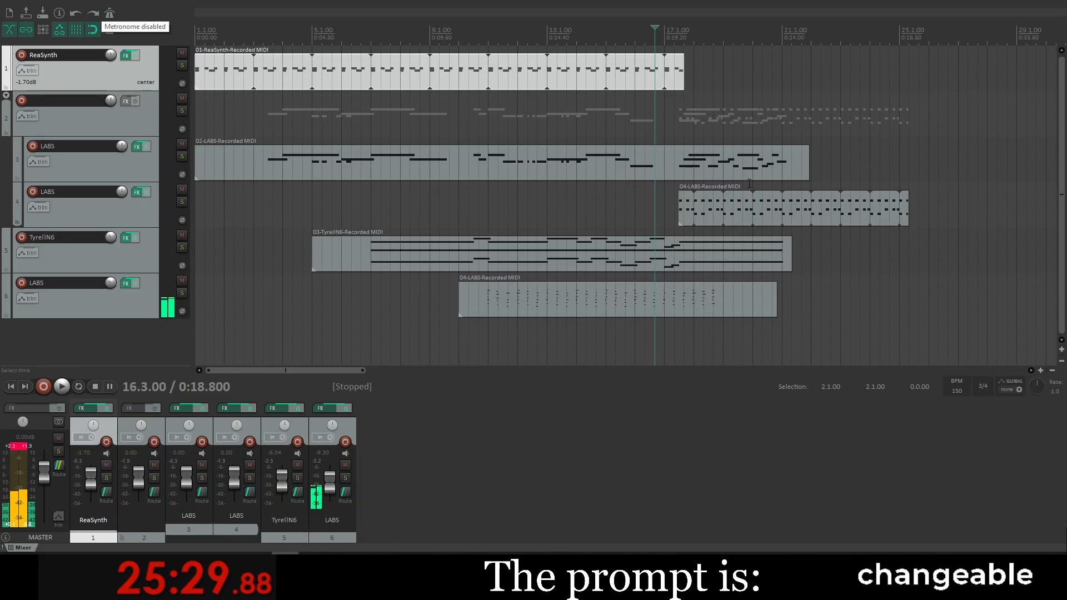
key("space")
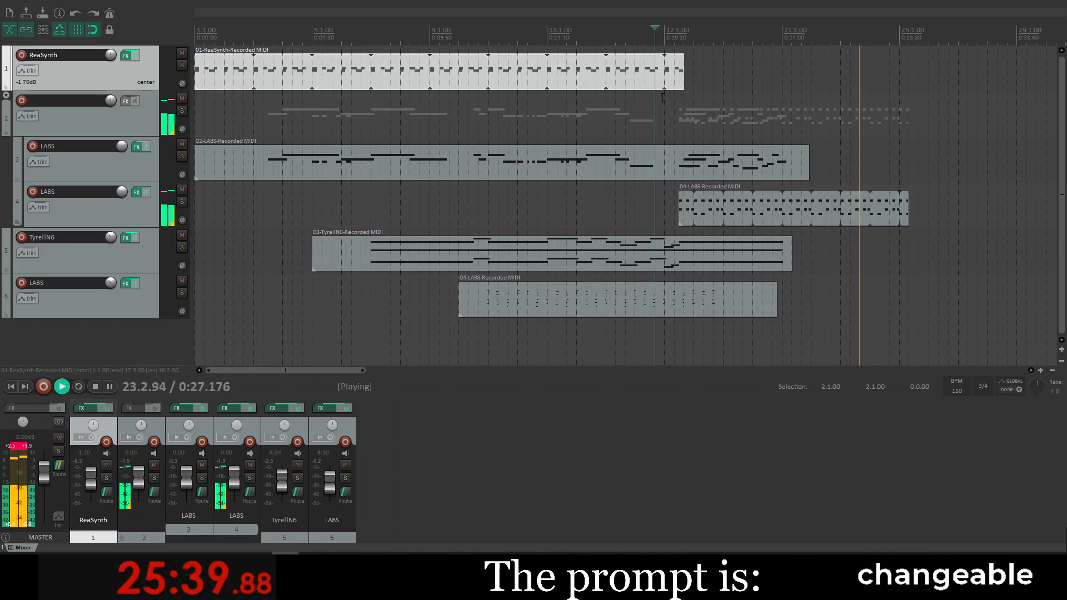
key("space")
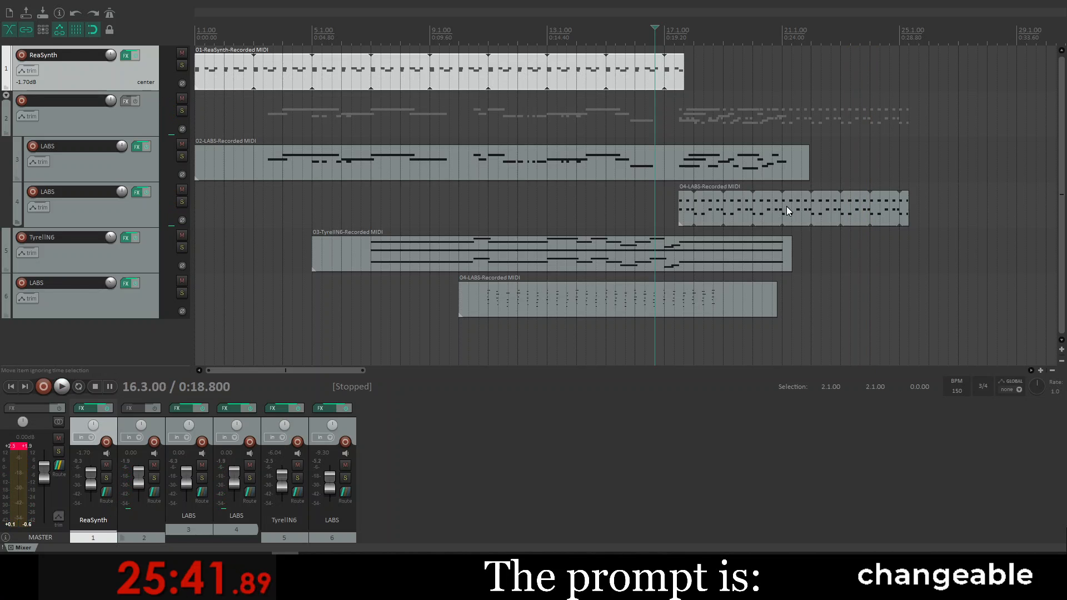
Step: In the looped LABS item, raise the D2 note at about 21.3.25, repeated in each loop, to E2
left_click(773, 212)
double_click(774, 212)
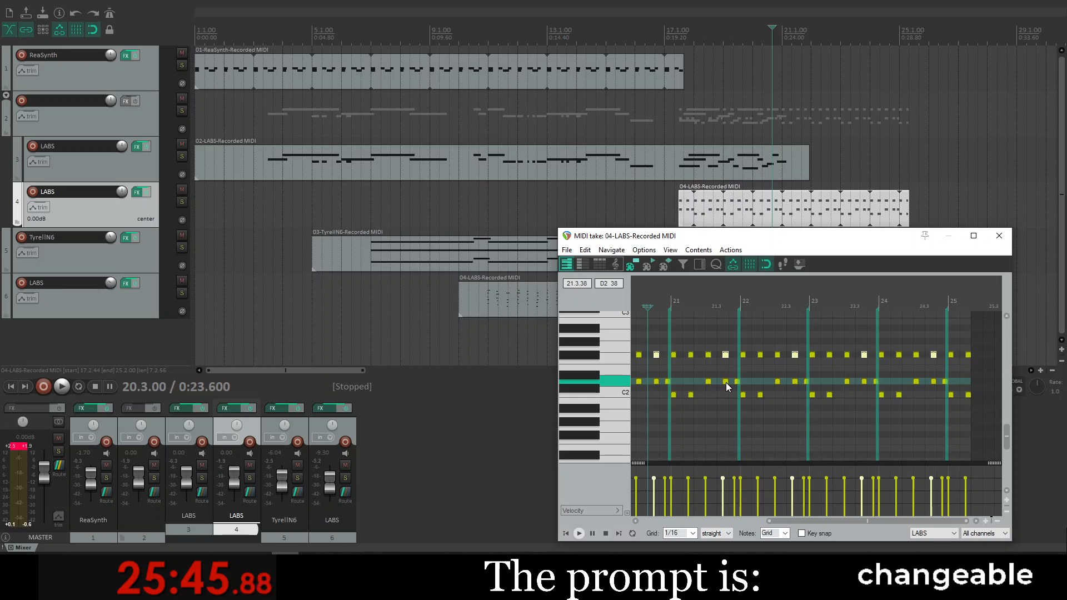
key("Down")
key("Down")
key("Down")
key("Down")
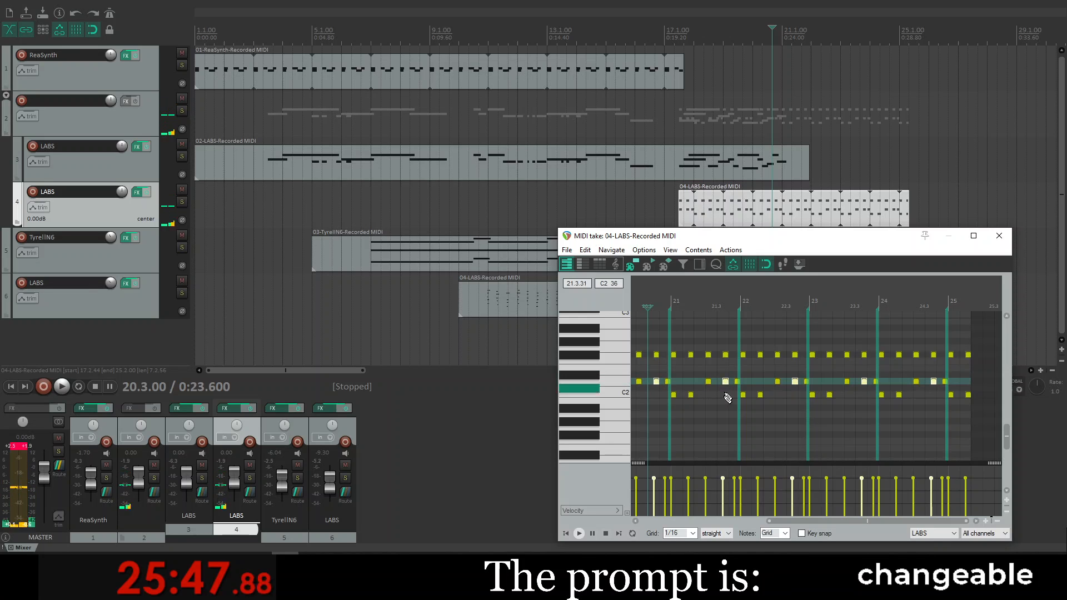
left_click_drag(725, 381, 725, 369)
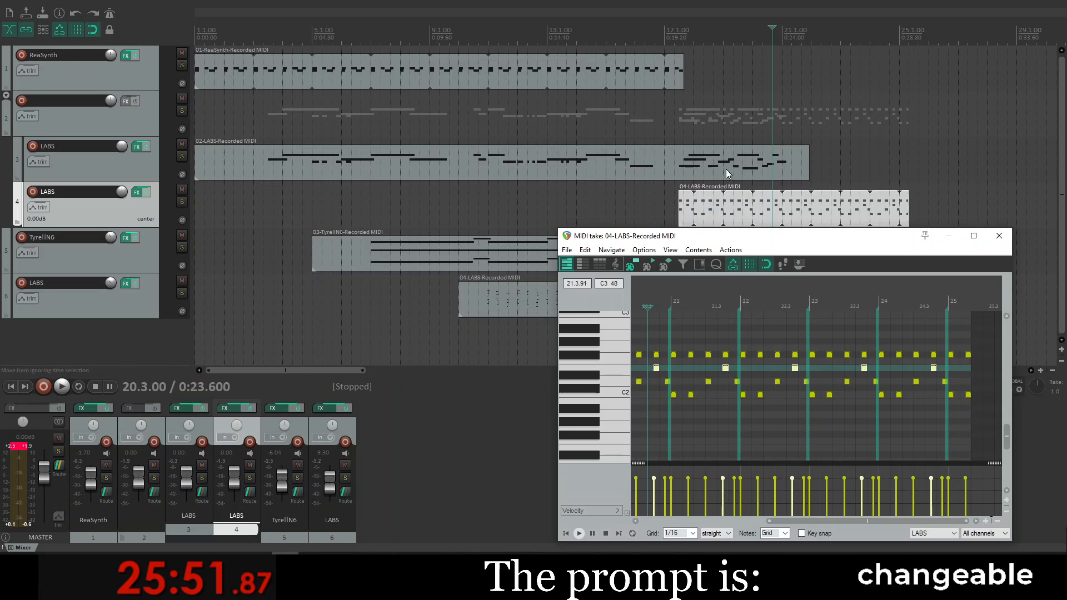
Step: Audition the changed LABS loop from 17.1.00 and close its MIDI editor
left_click(669, 187)
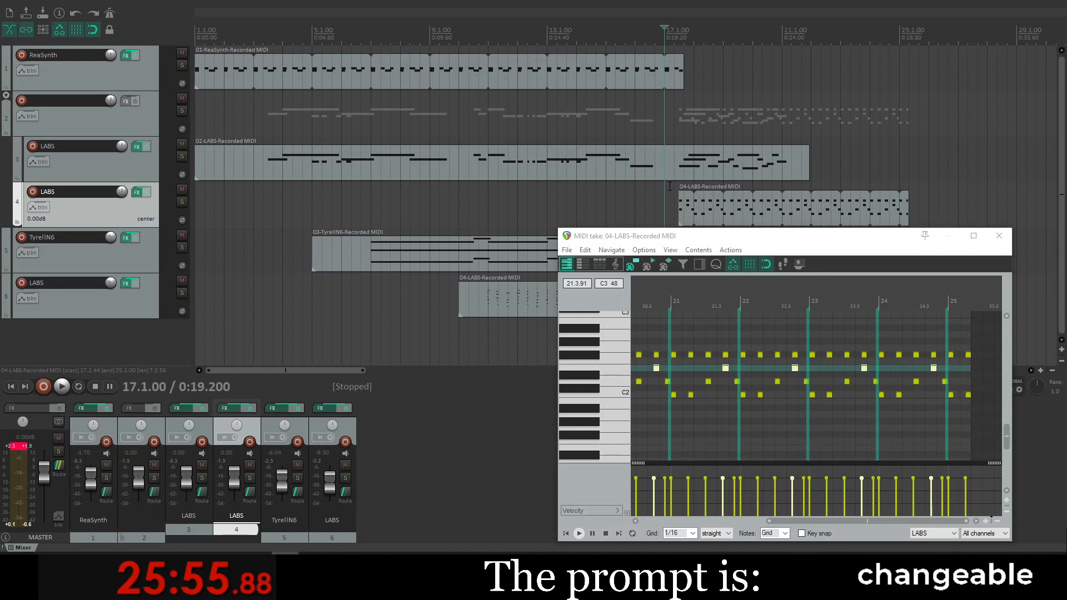
key("space")
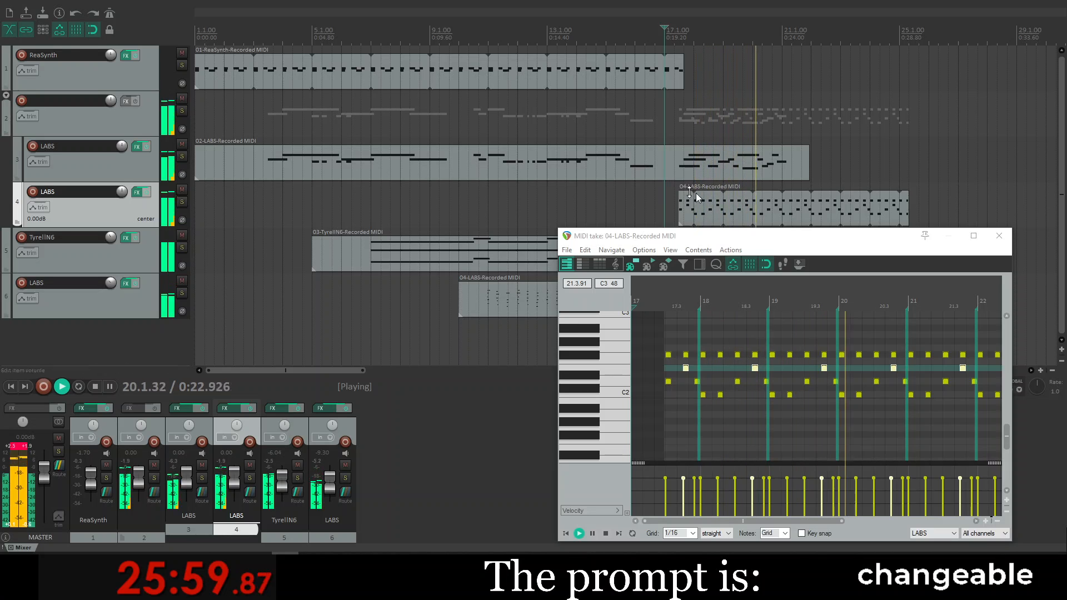
left_click(997, 237)
key("space")
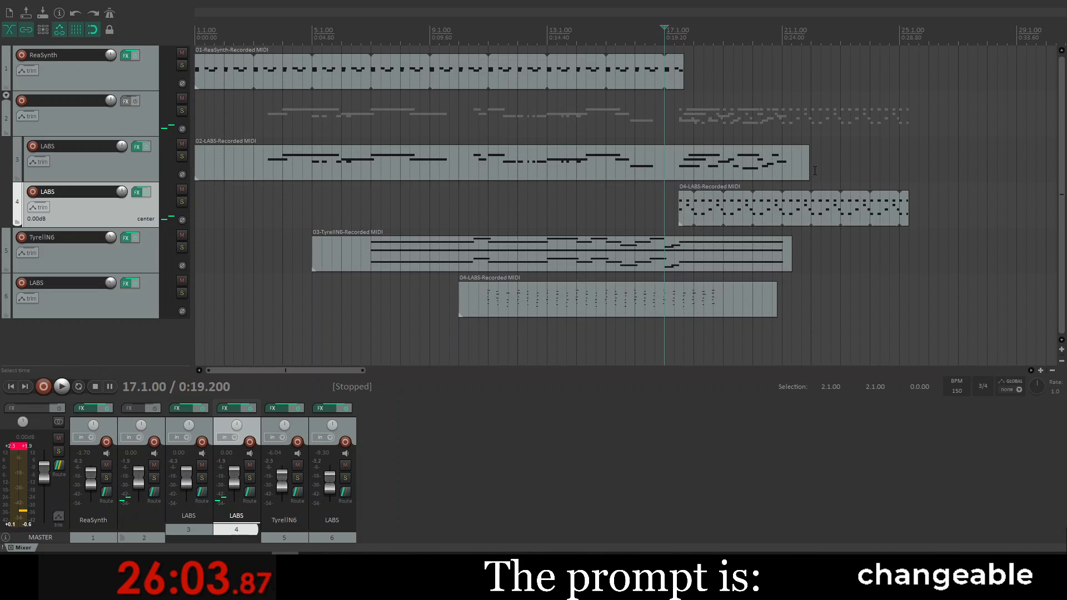
Step: Shorten the 02-LABS-Recorded MIDI item on track 3 to end at about 18.1.00 and play from 17.1.00
left_click_drag(809, 163, 699, 182)
key("space")
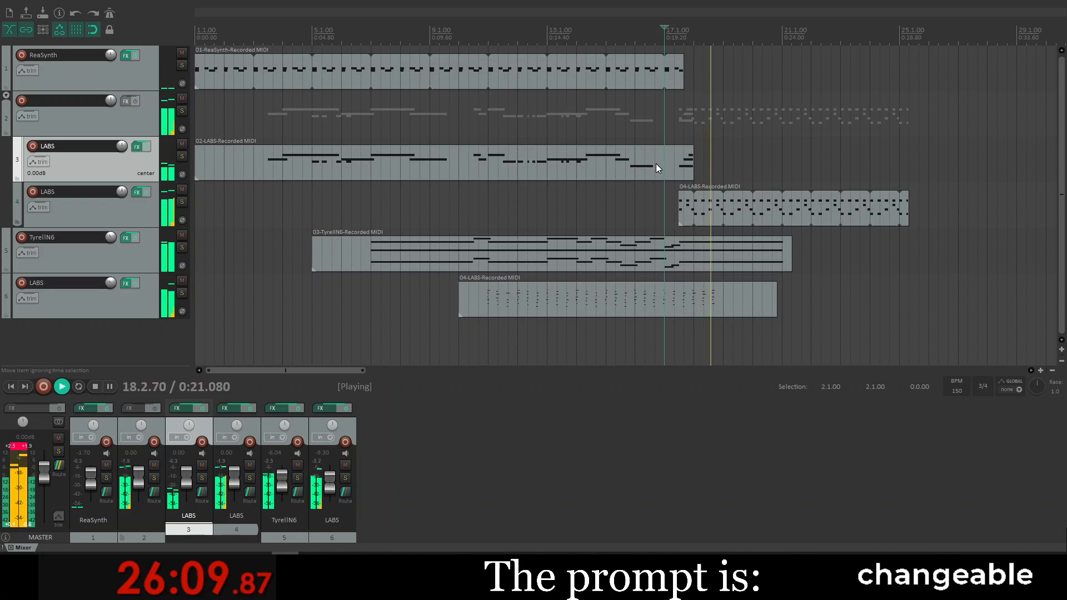
key("space")
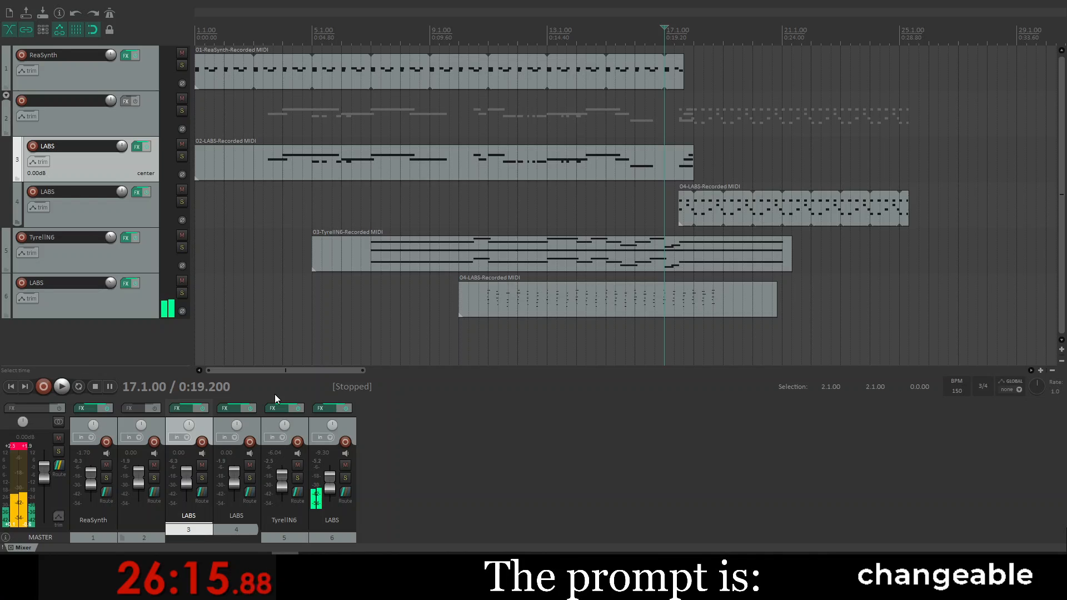
Step: Clear the master peak readings and play the closing section from 17.1.00 to check levels
left_click(18, 449)
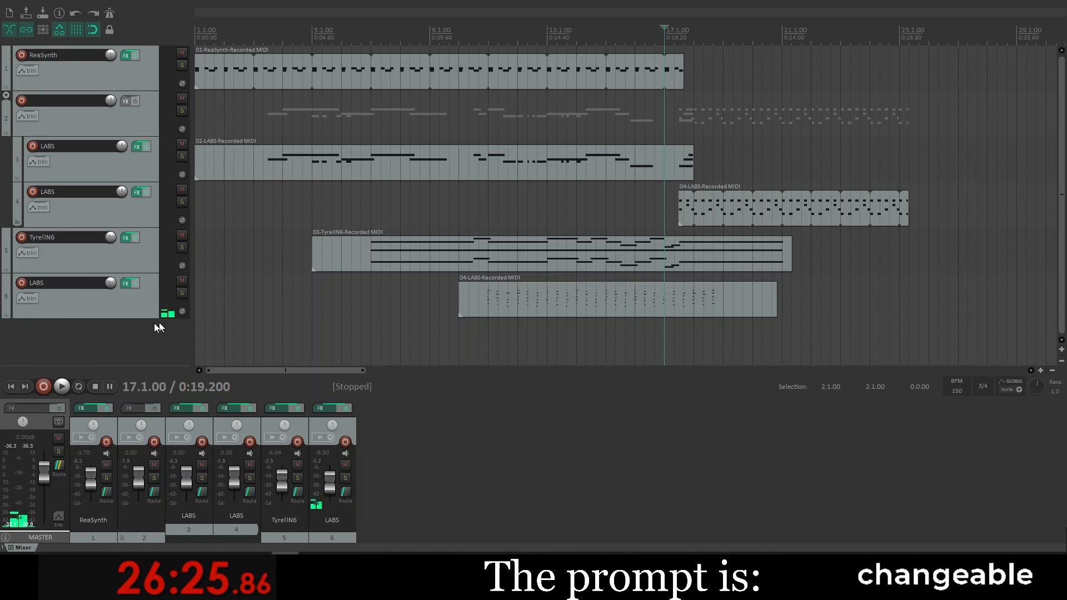
key("space")
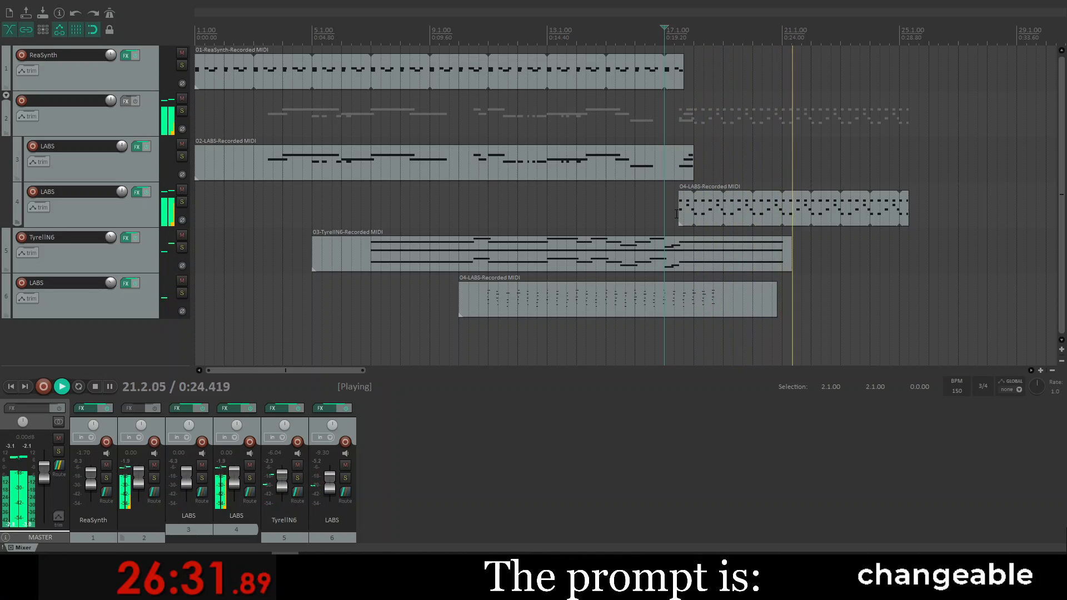
key("space")
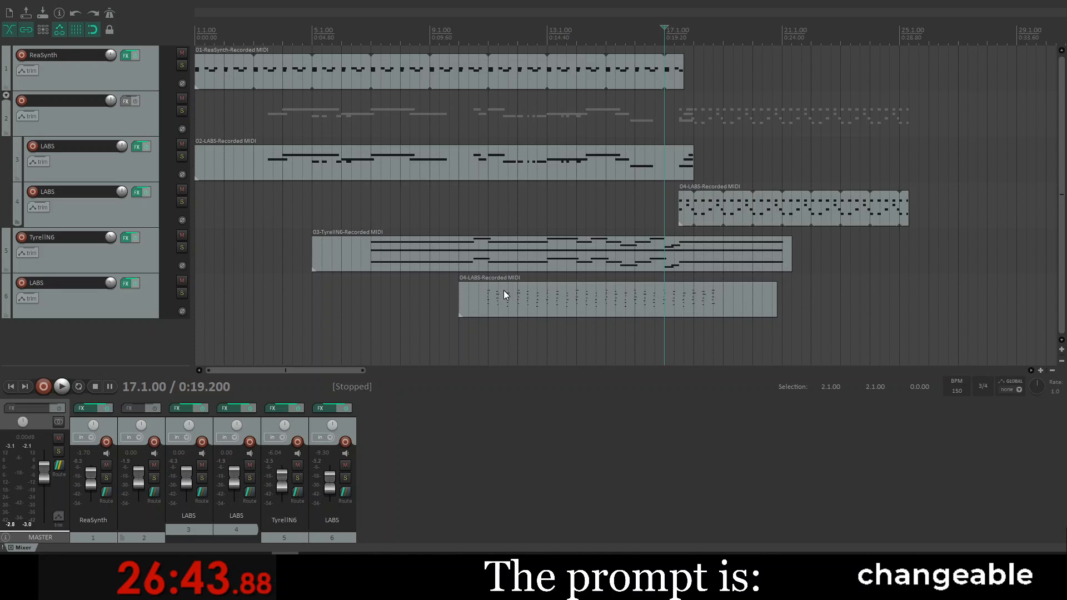
Step: Return to the start of the project and play the piece through the transition
left_click(11, 387)
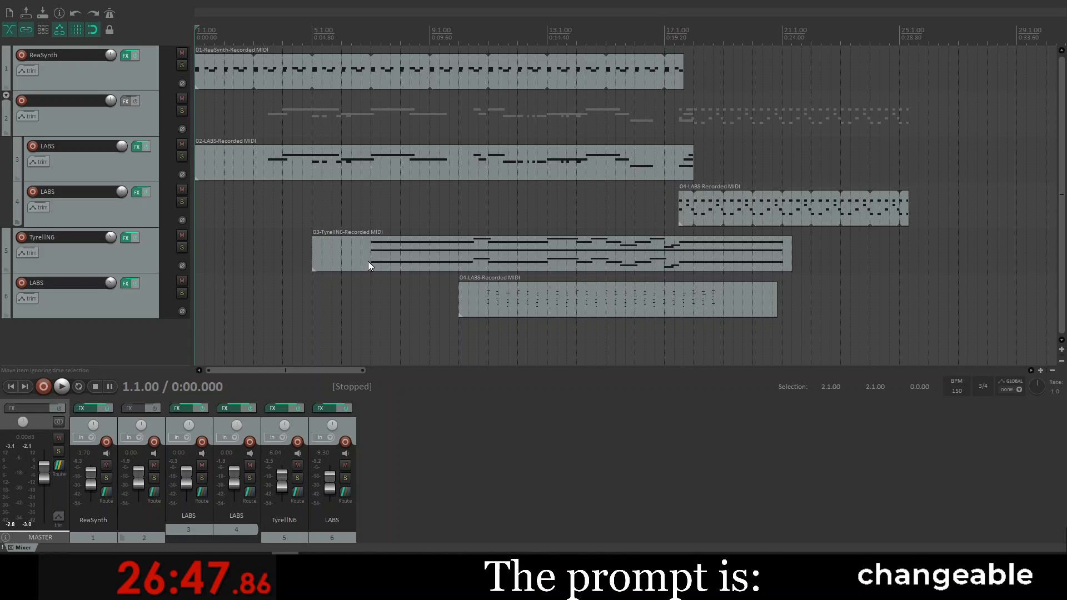
key("space")
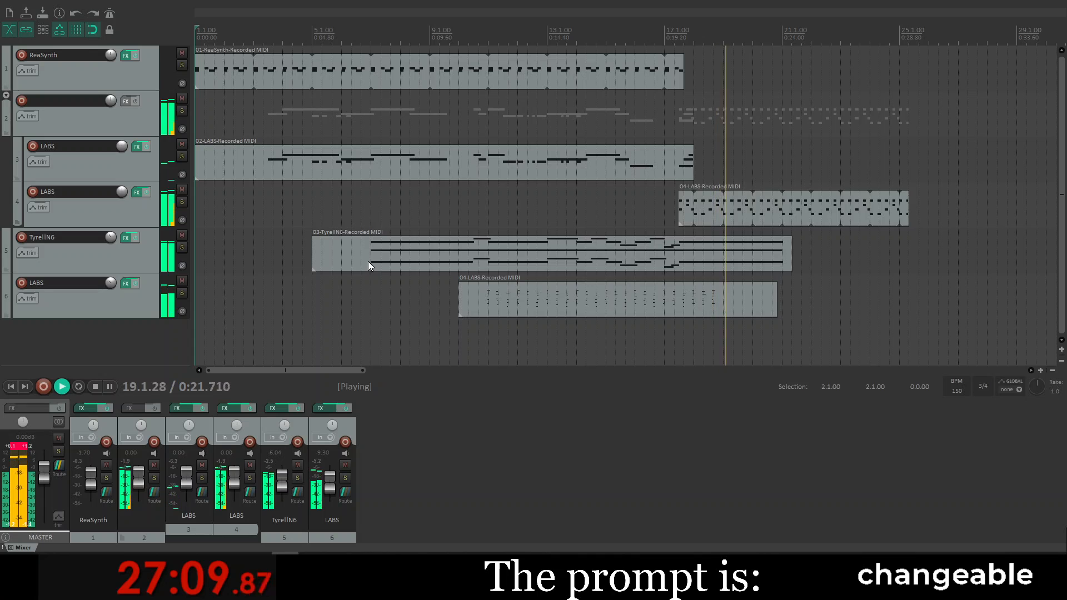
key("space")
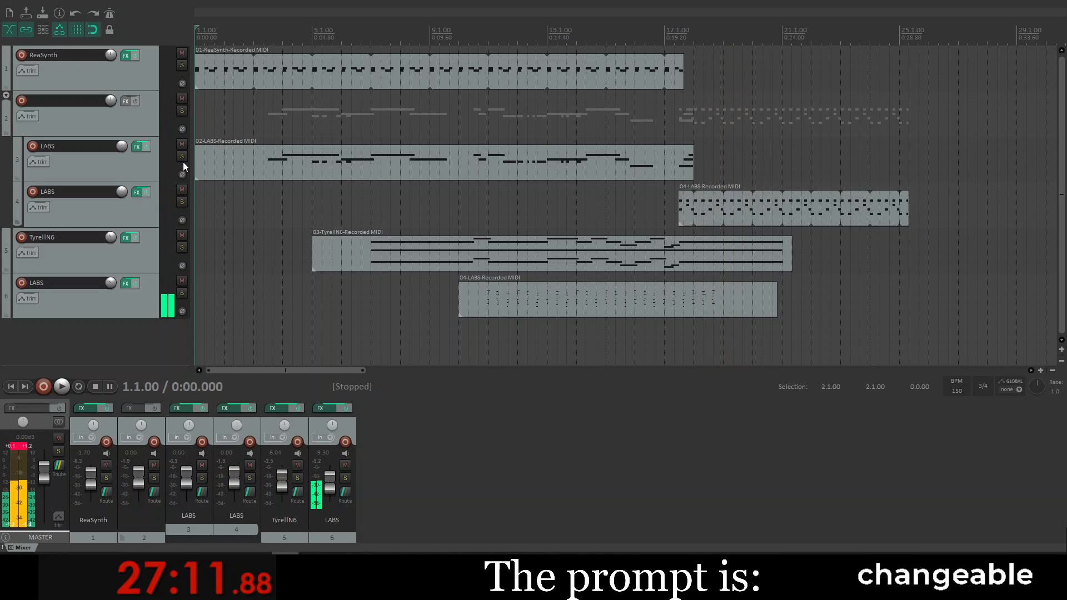
Step: Mute the LABS track 3 and, while playing from the start with cleared peaks, set the master volume to -2.85 dB
left_click(182, 144)
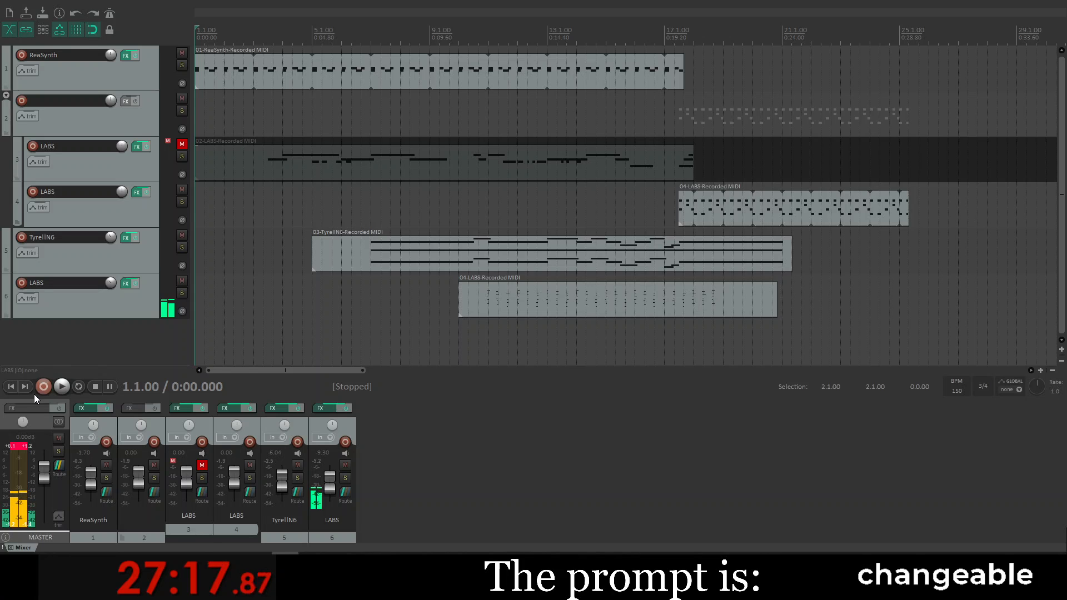
left_click(15, 448)
key("space")
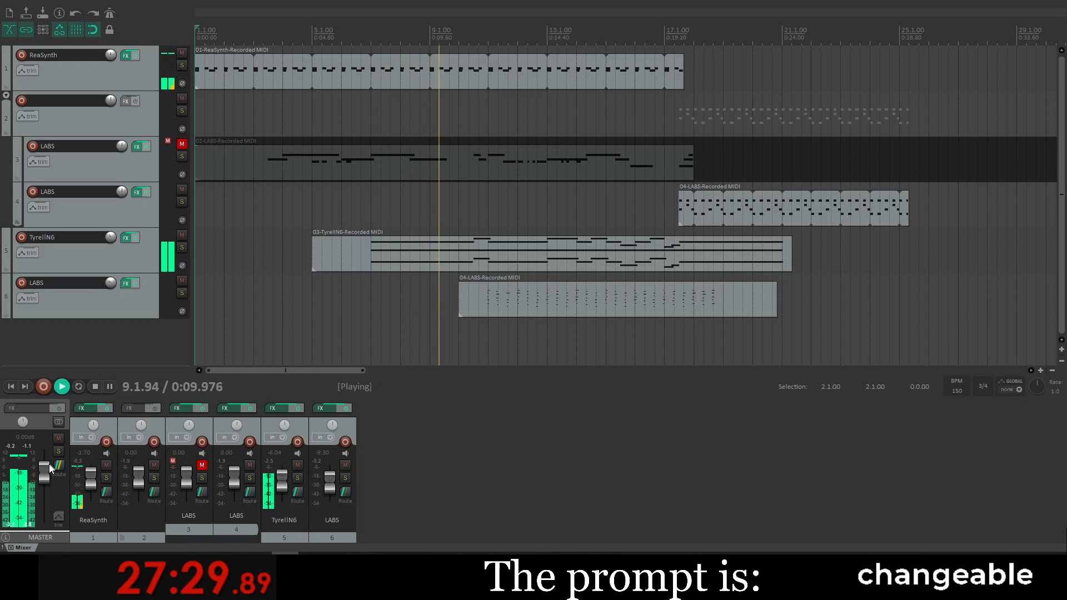
left_click_drag(44, 468, 45, 473)
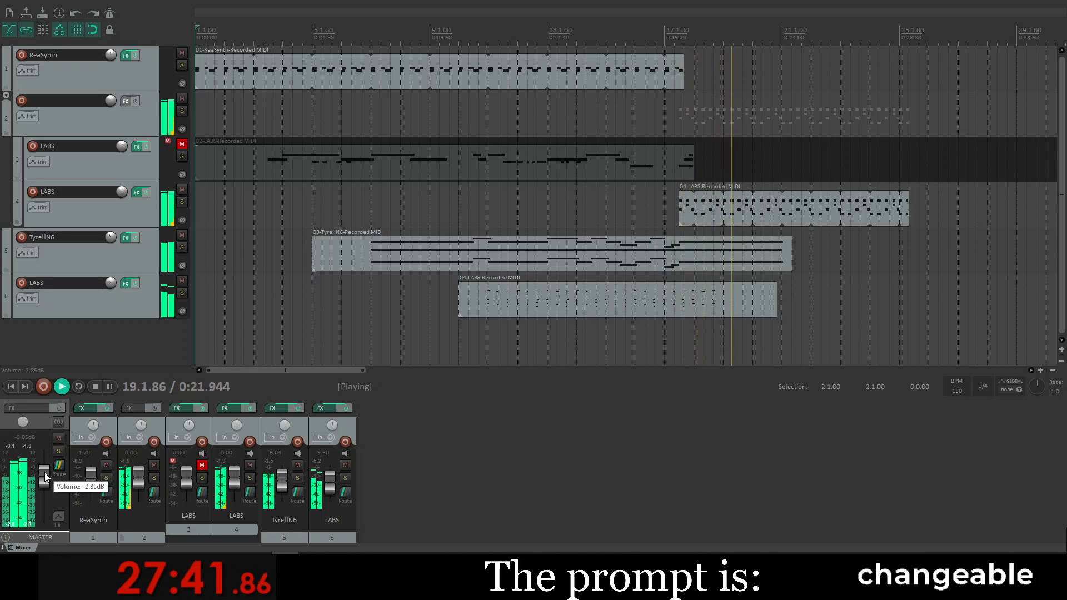
key("space")
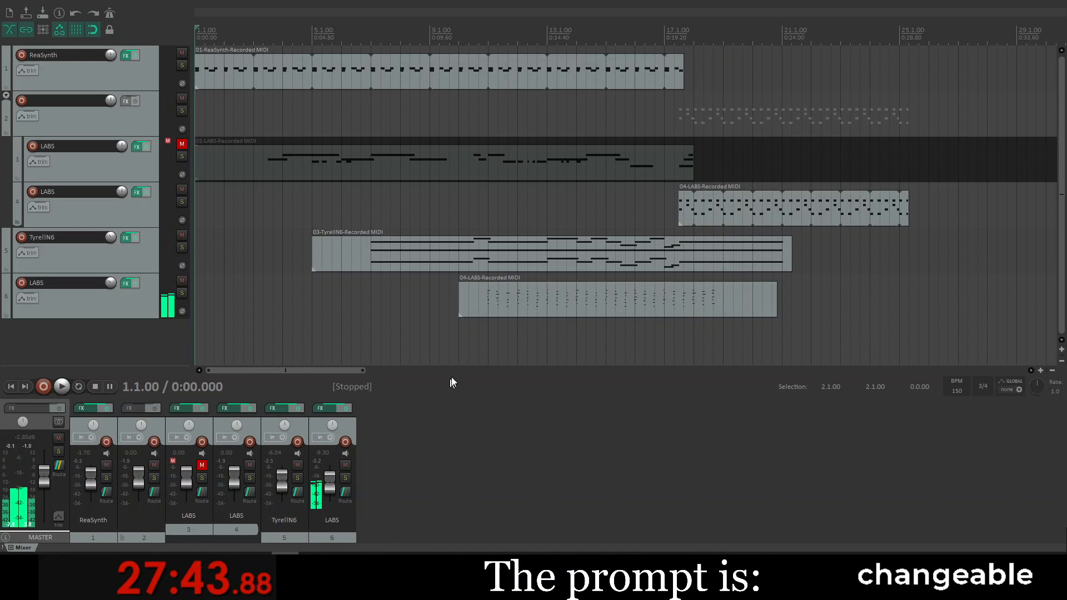
Step: Quantize the positions of all notes in track 6's LABS item to a straight 1/4 grid at 100% strength
double_click(606, 300)
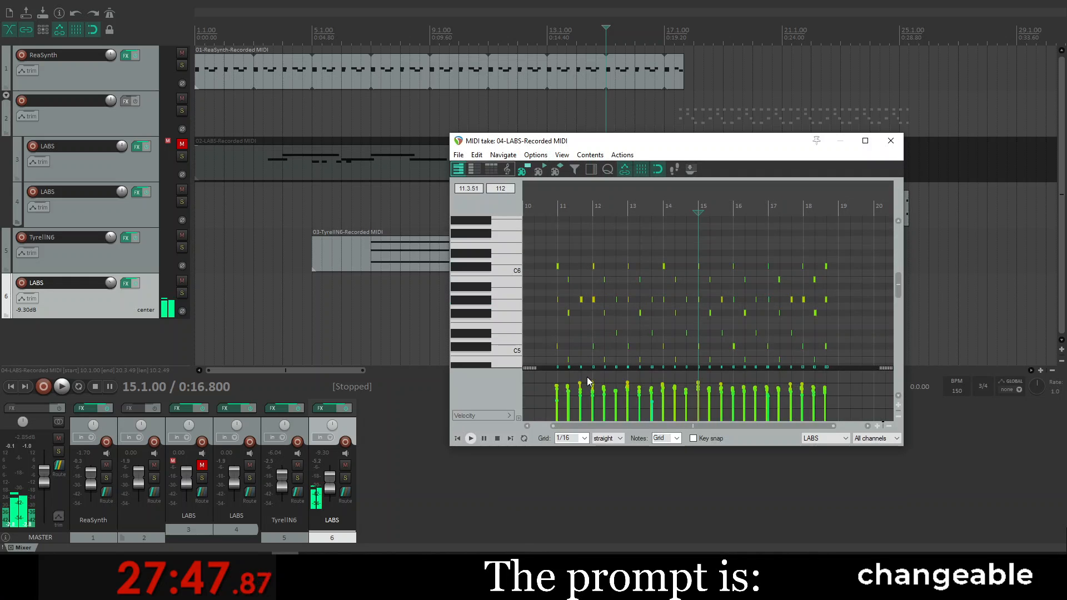
left_click(585, 438)
left_click(584, 439)
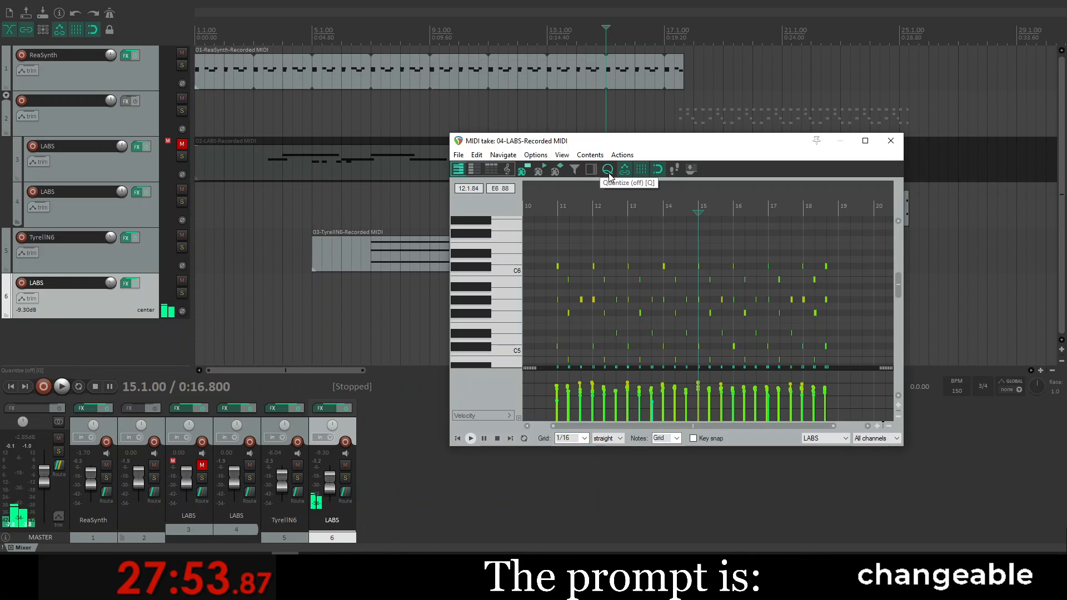
left_click(608, 173)
left_click(843, 323)
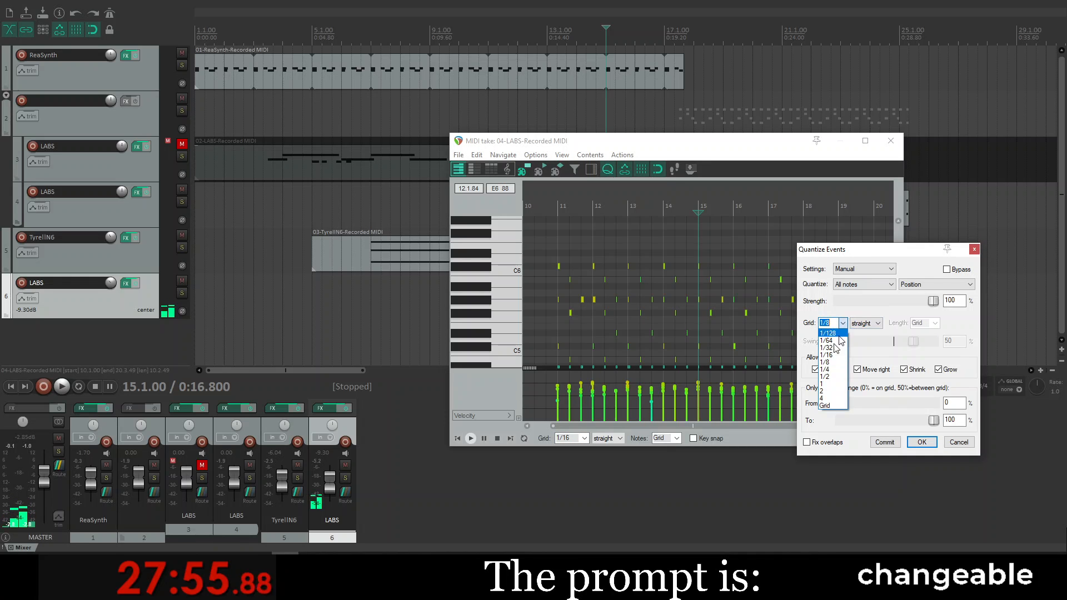
left_click(826, 370)
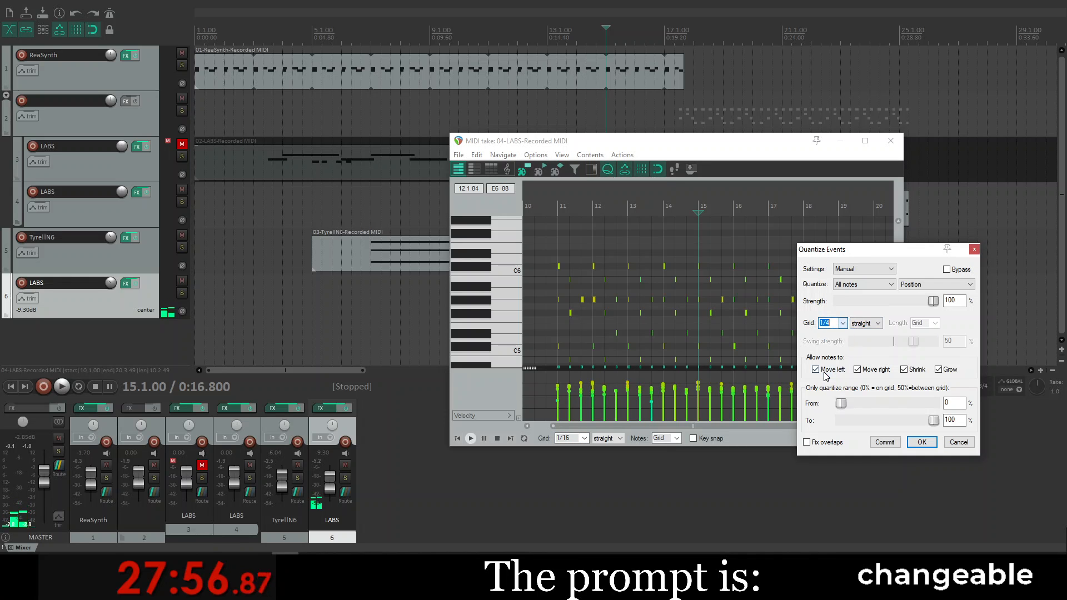
left_click(920, 443)
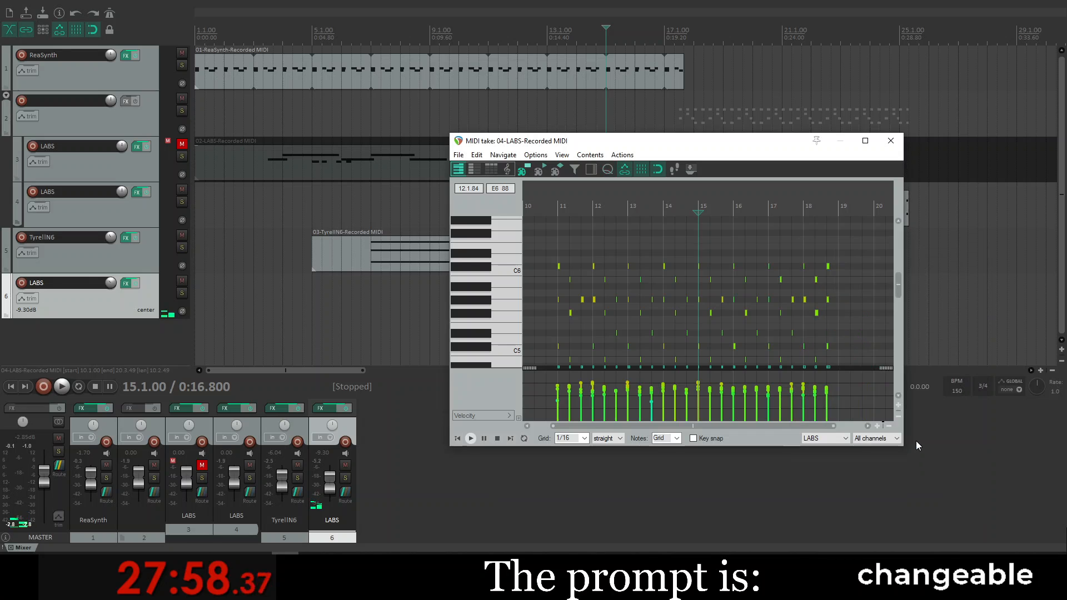
left_click(891, 141)
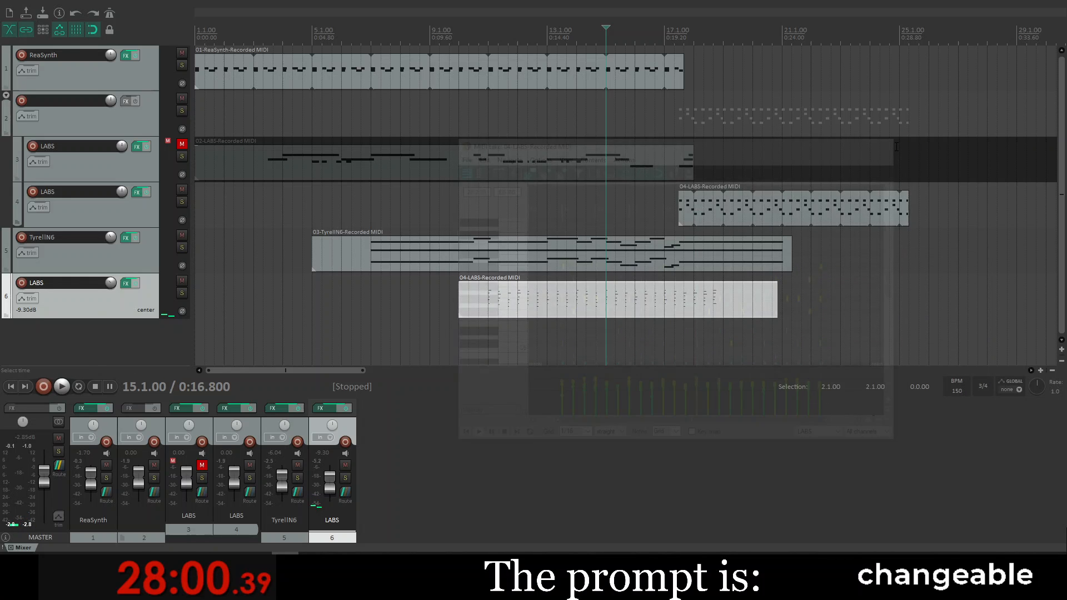
Step: Reopen the quantized LABS item on track 6, audition it from 10.2.75, and close the editor
double_click(495, 302)
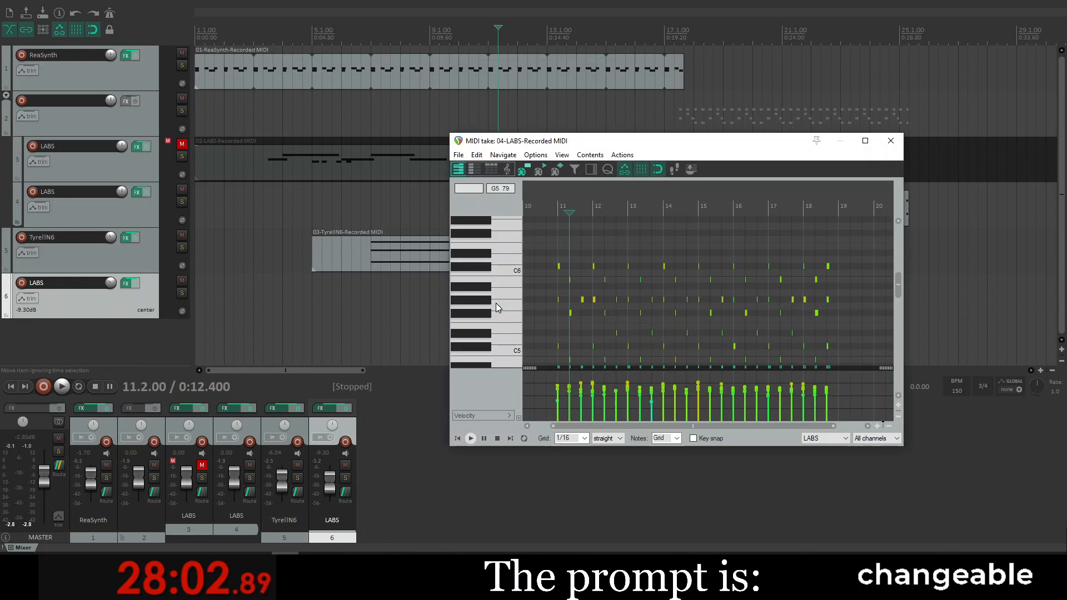
left_click(544, 210)
key("space")
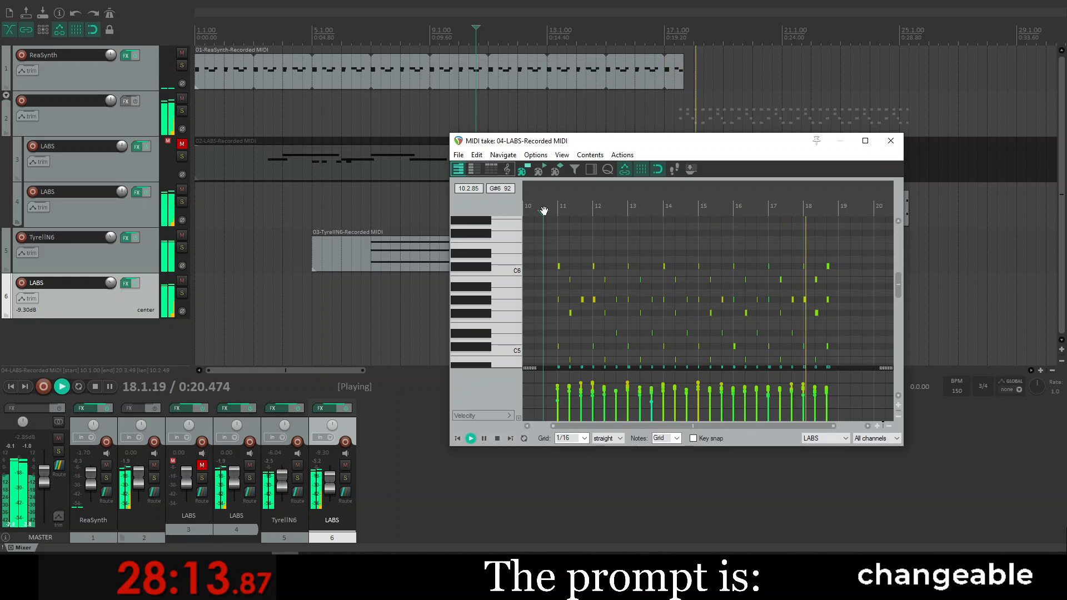
key("space")
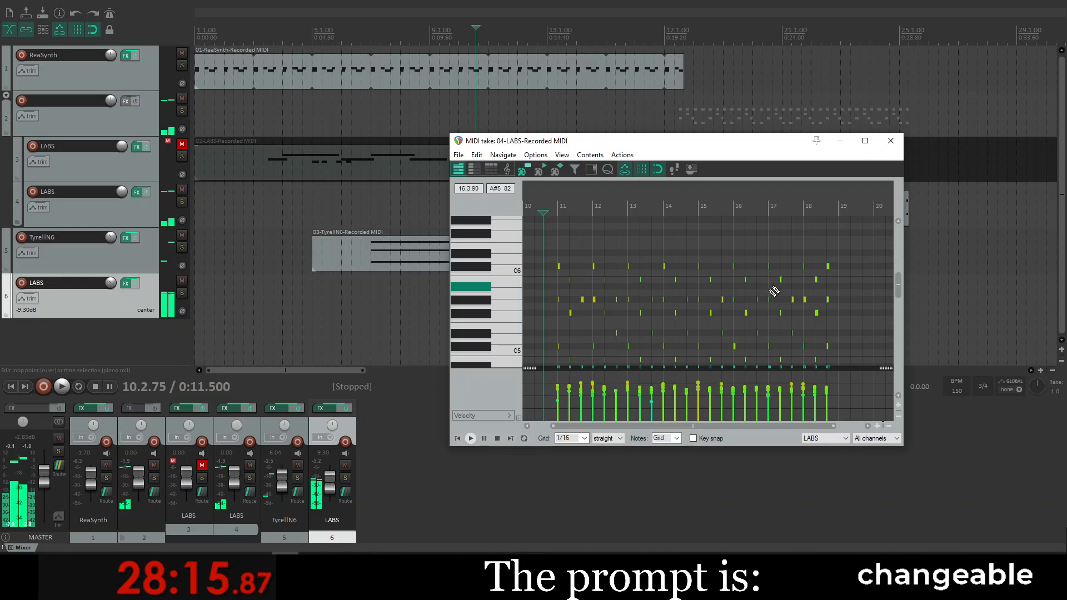
left_click(891, 141)
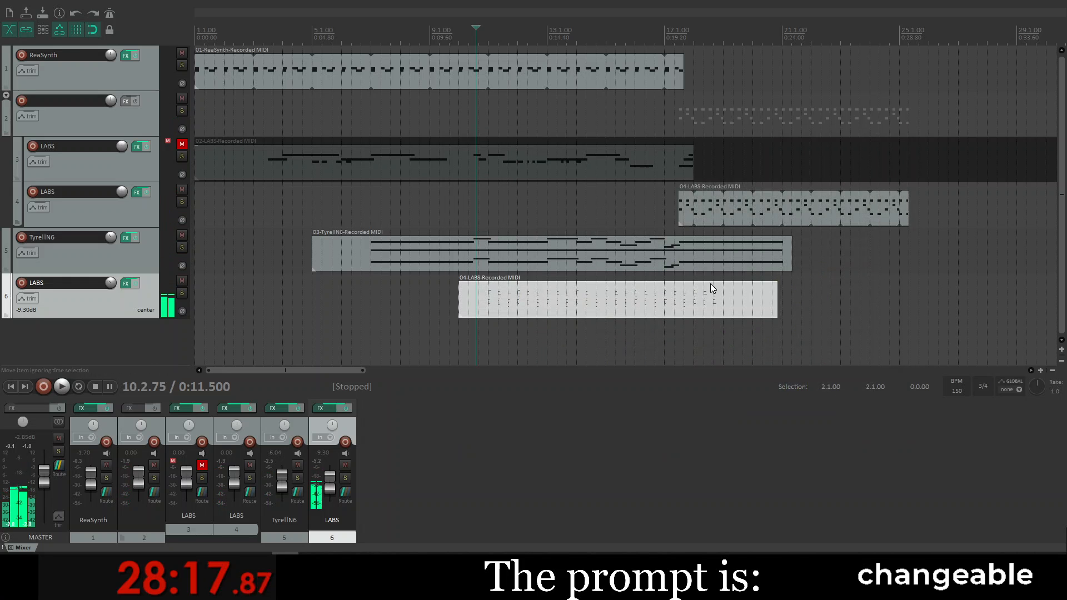
Step: Open track 6's LABS item in the MIDI editor and extend it as a loop to end at 27.3.75
double_click(678, 293)
scroll(679, 295, "down", 3)
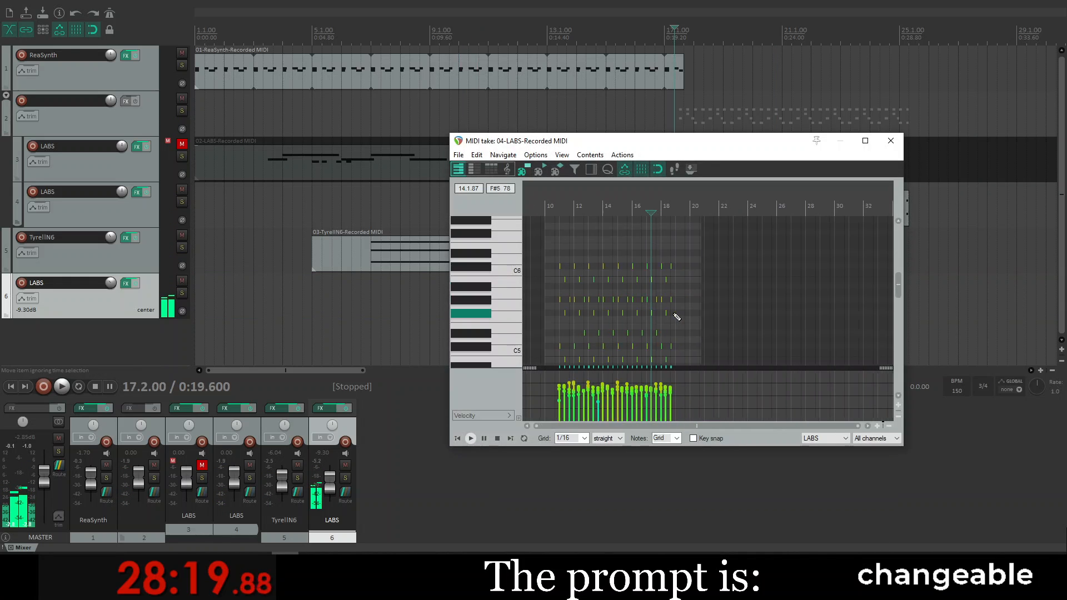
left_click_drag(704, 292, 802, 279)
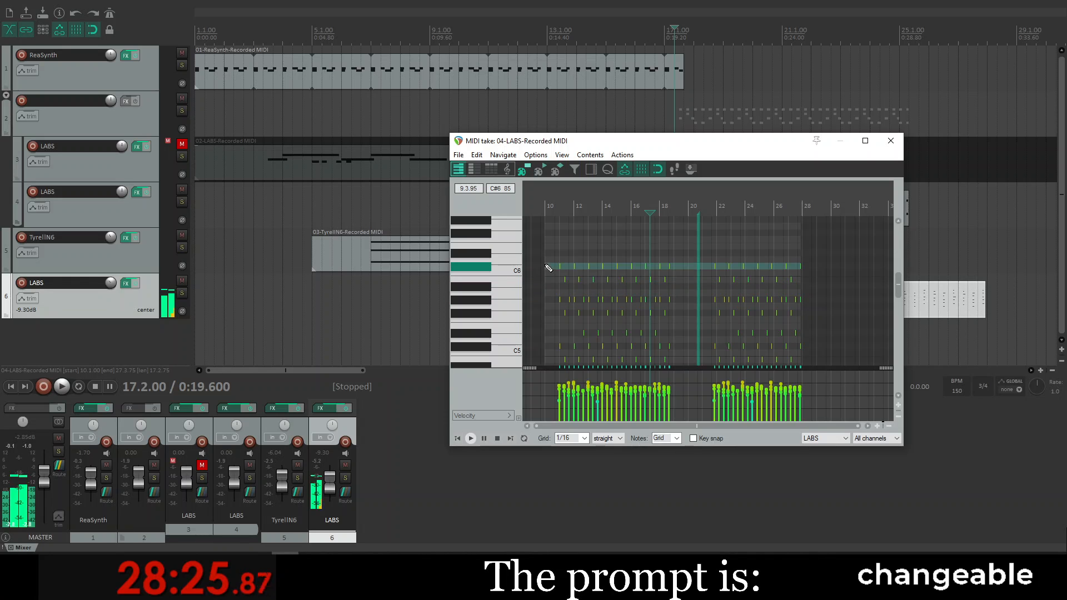
Step: Extend the start of track 6's LABS item earlier, to 9.1.50
left_click_drag(548, 269, 664, 273)
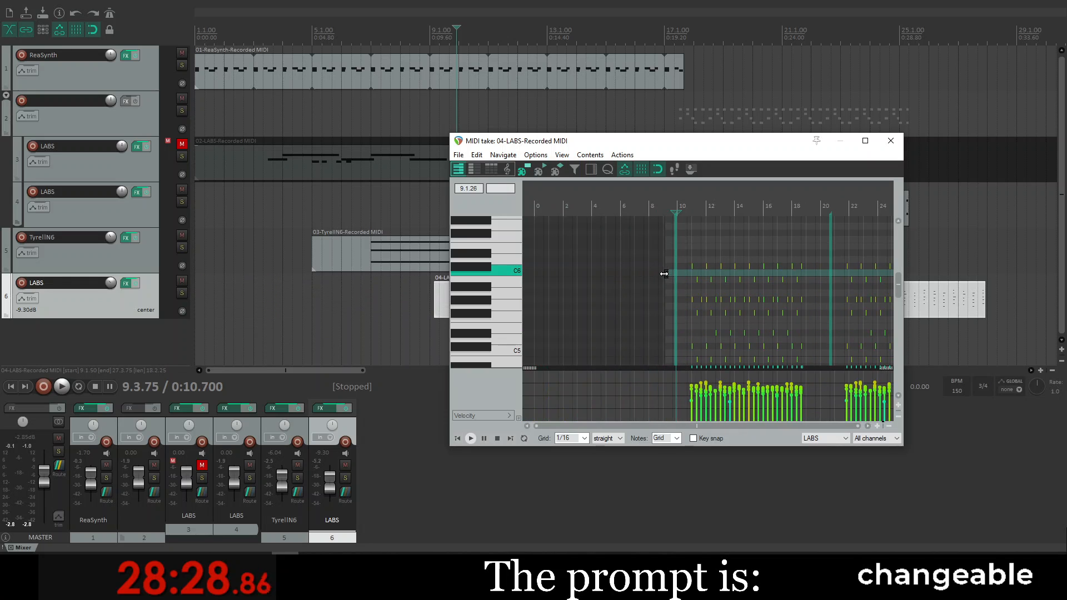
left_click(737, 275)
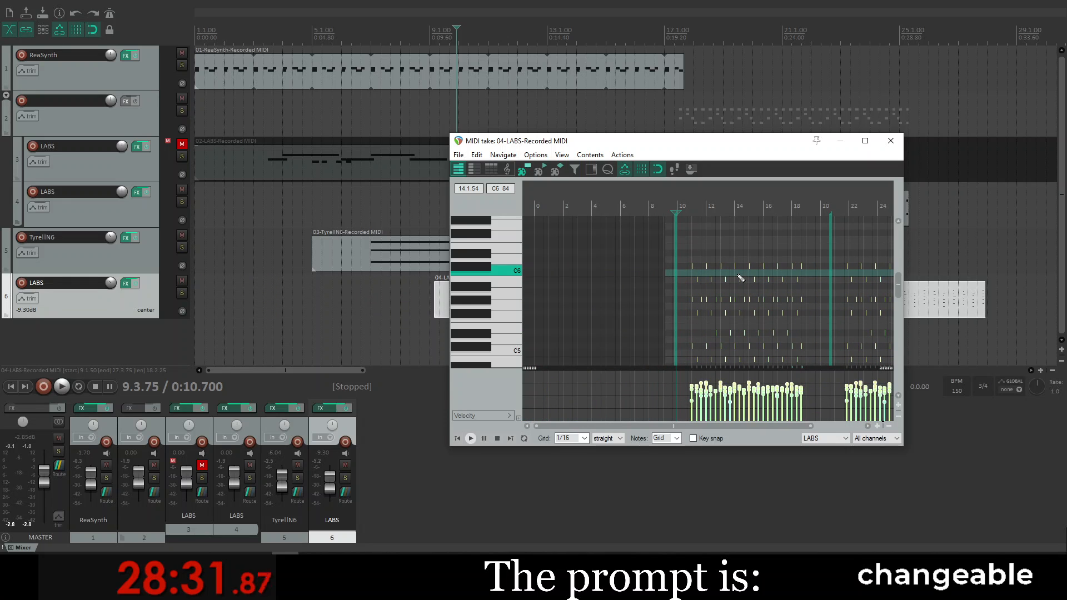
Step: Try to cut all the notes in the LABS item and paste them at the loop boundary just before bar 10
key("ctrl+a")
key("Delete")
key("ctrl+v")
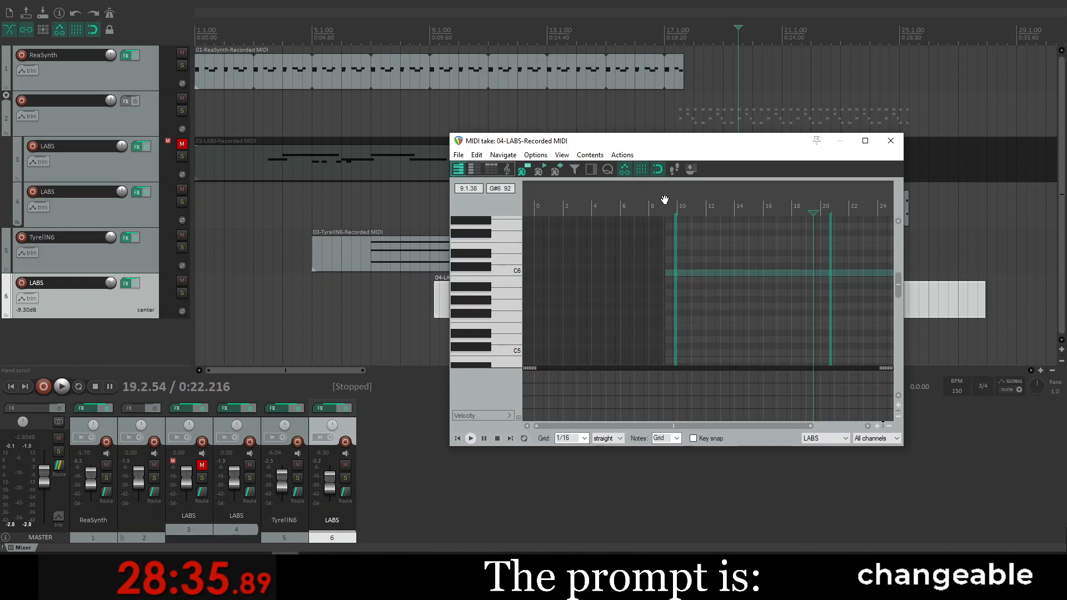
left_click(676, 213)
key("ctrl+v")
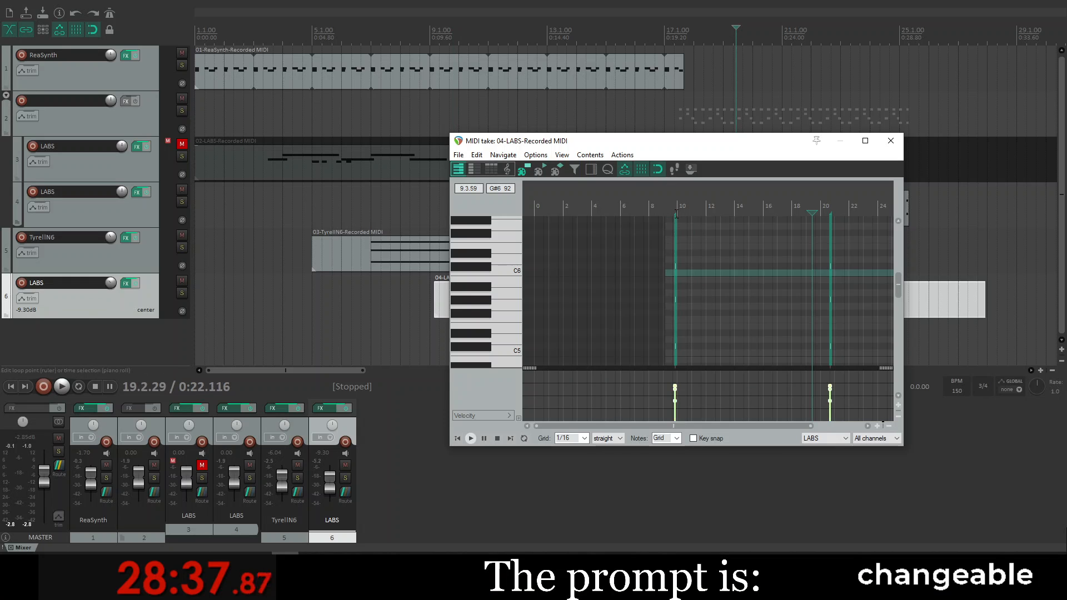
key("ctrl+v")
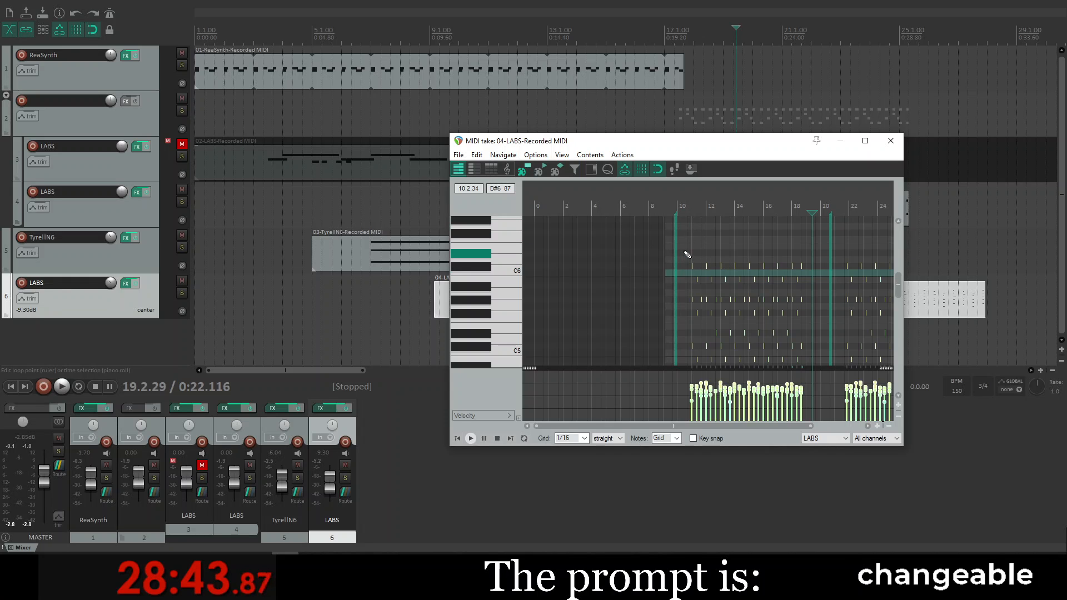
Step: Clear the misplaced notes and retry pasting them at the loop boundary, around 9.3.25
mouse_move(685, 252)
left_mouse_down()
mouse_move(815, 361)
mouse_move(813, 391)
mouse_move(826, 339)
left_mouse_up()
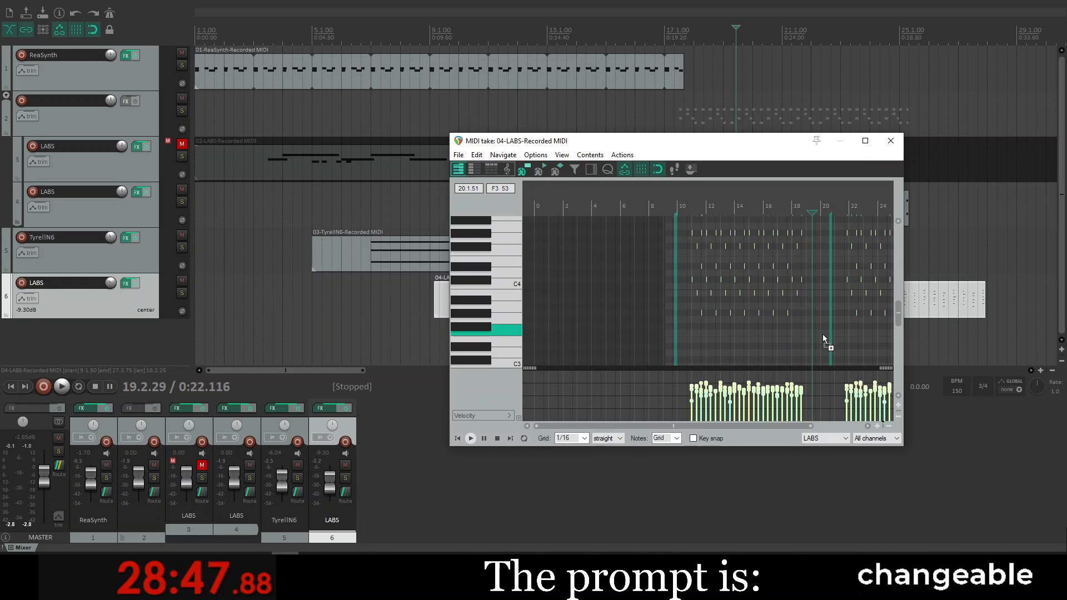
key("Delete")
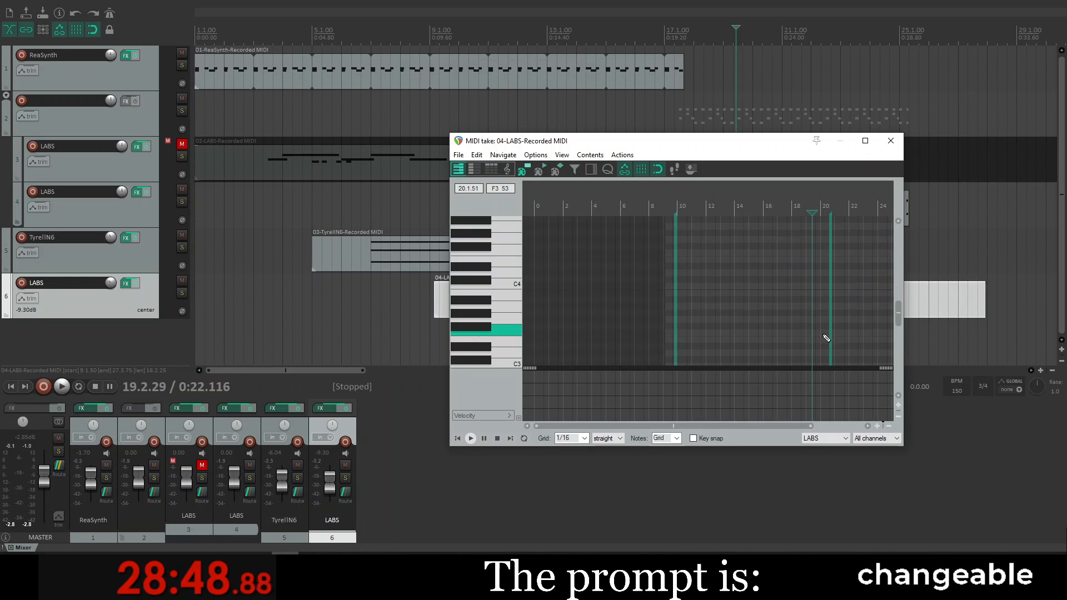
left_click(679, 215)
key("ctrl+z")
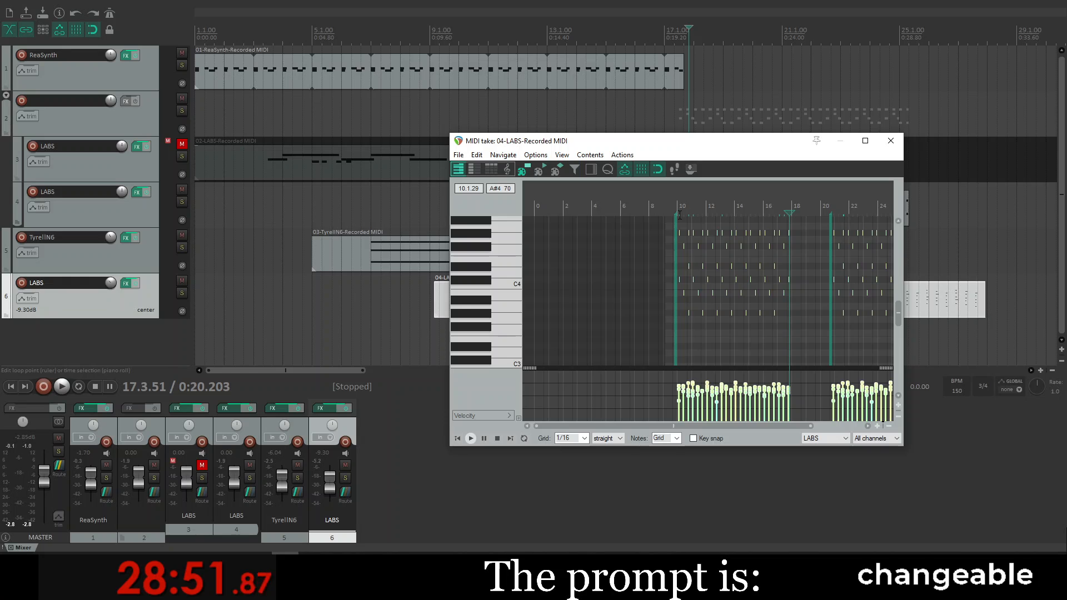
key("Delete")
left_click(676, 222)
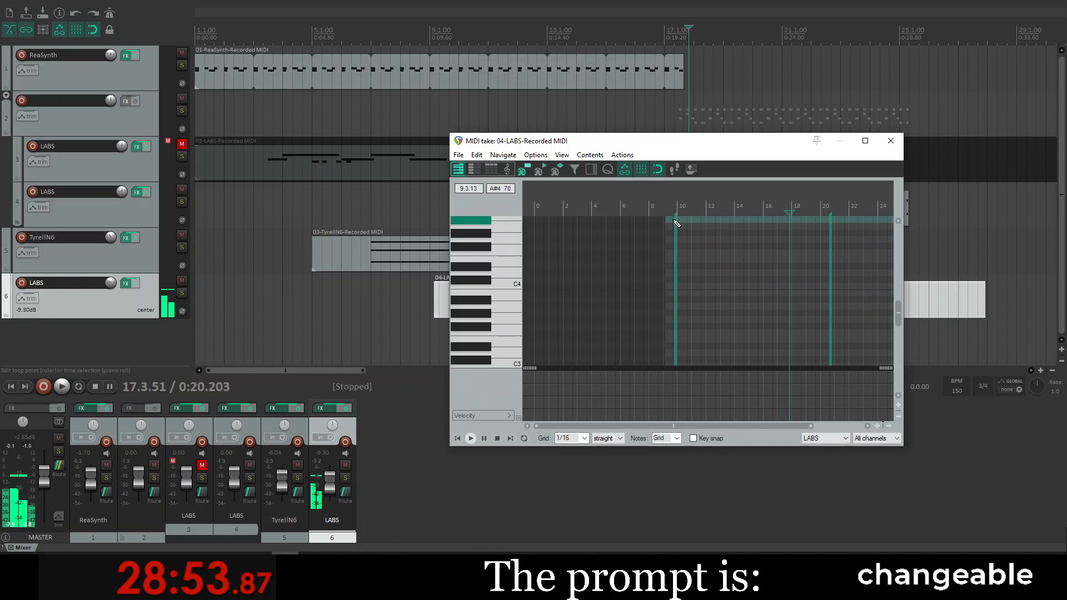
left_click(676, 222)
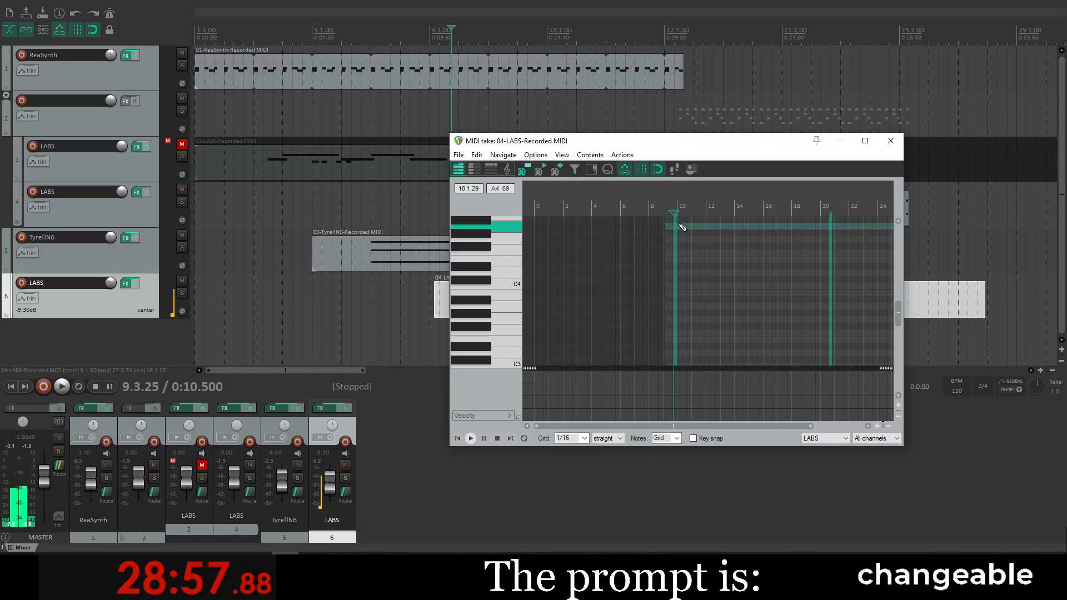
left_click(679, 226)
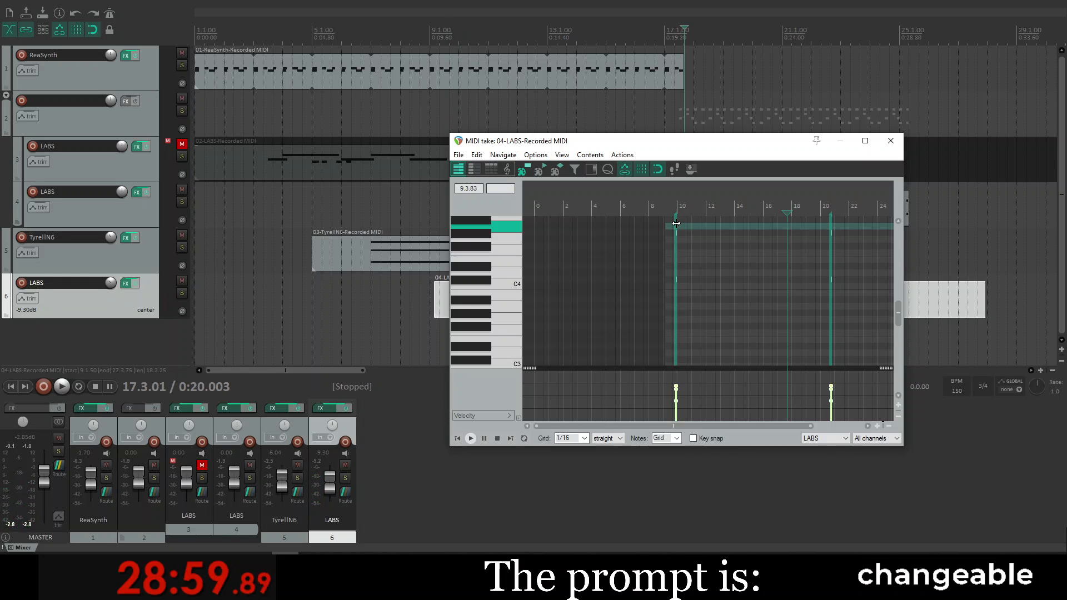
Step: Remove the misaligned pasted notes and paste the copied notes again with the edit cursor at 10.1.00
scroll(676, 223, "up", 4)
scroll(677, 224, "down", 3)
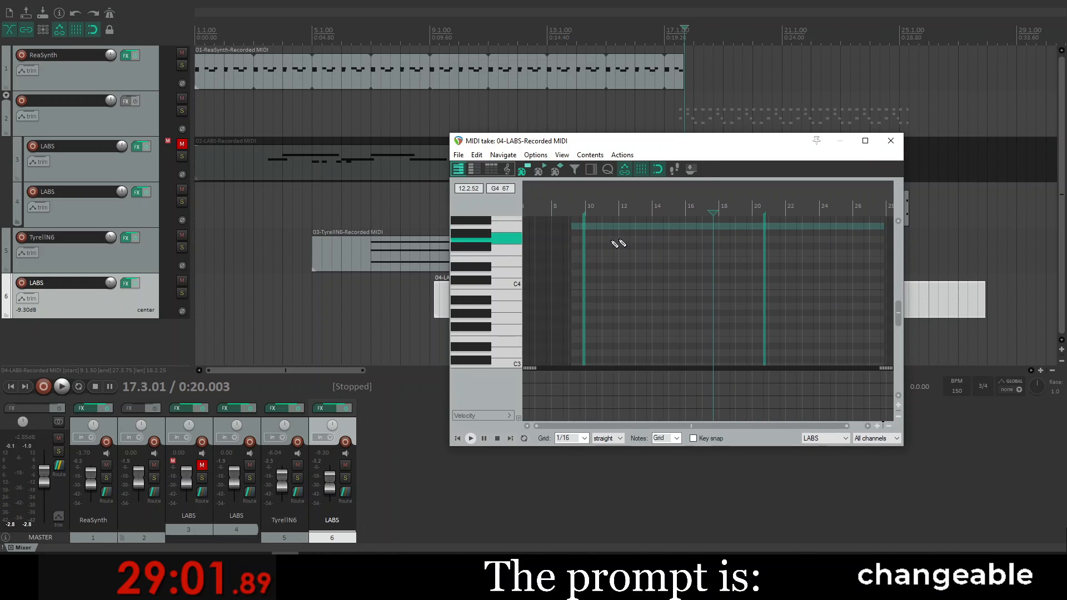
left_click(586, 210)
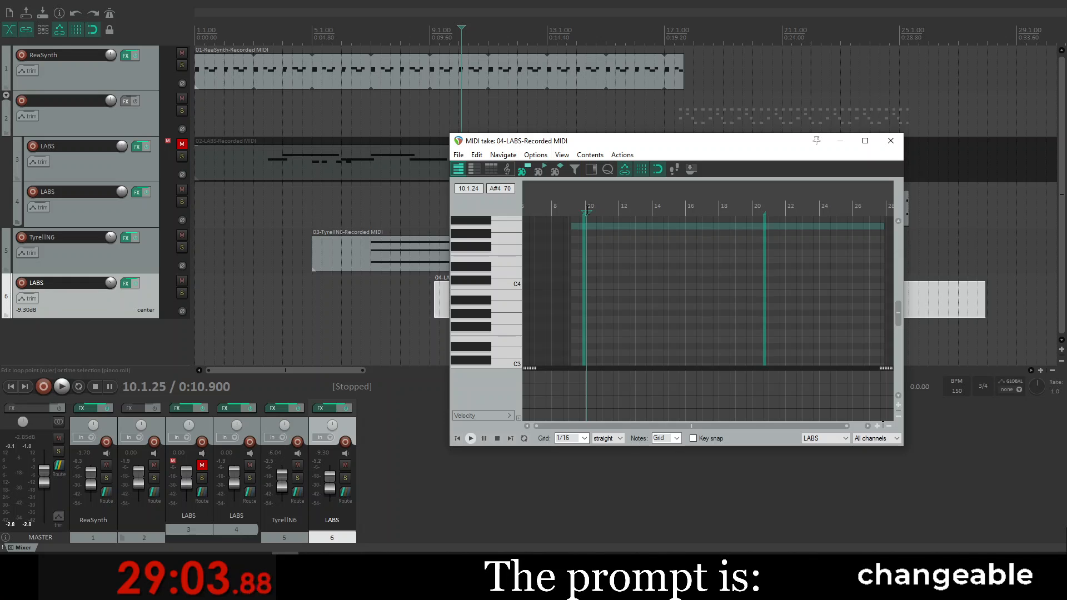
scroll(592, 302, "up", 8)
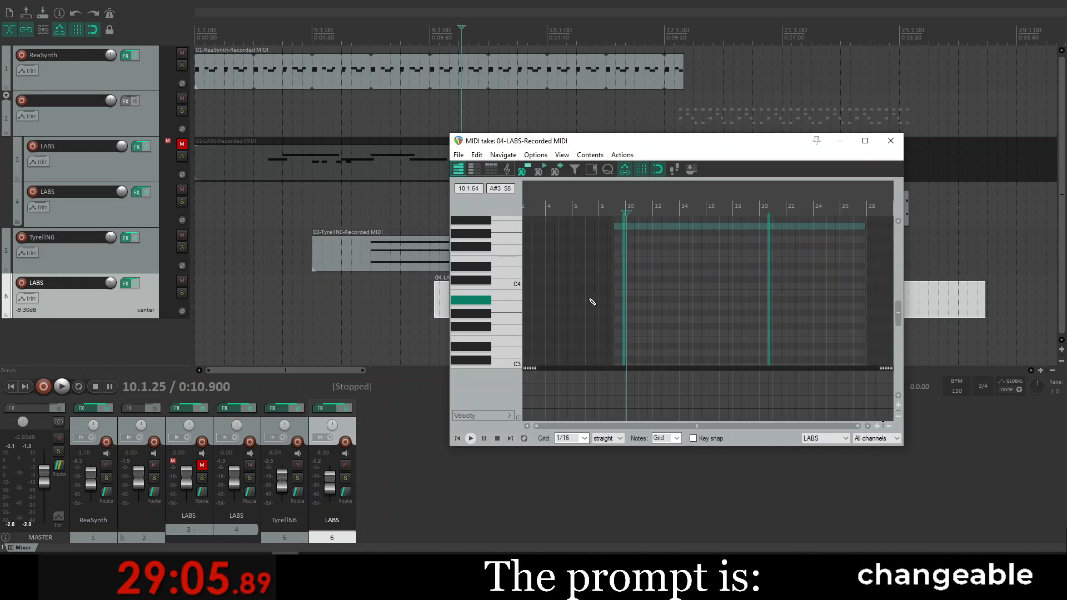
scroll(592, 302, "up", 1)
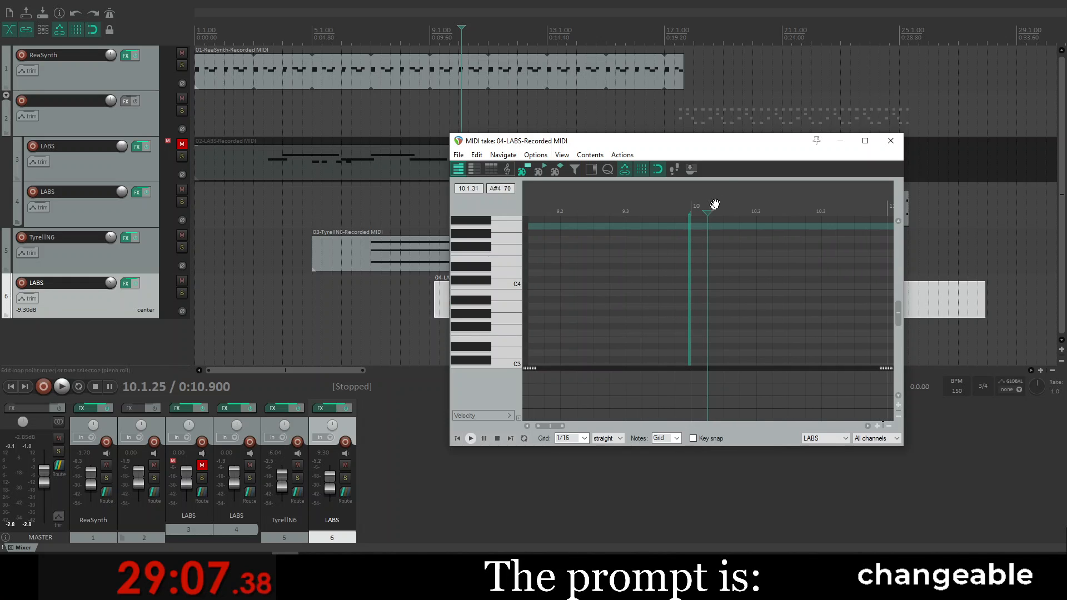
left_click(695, 248)
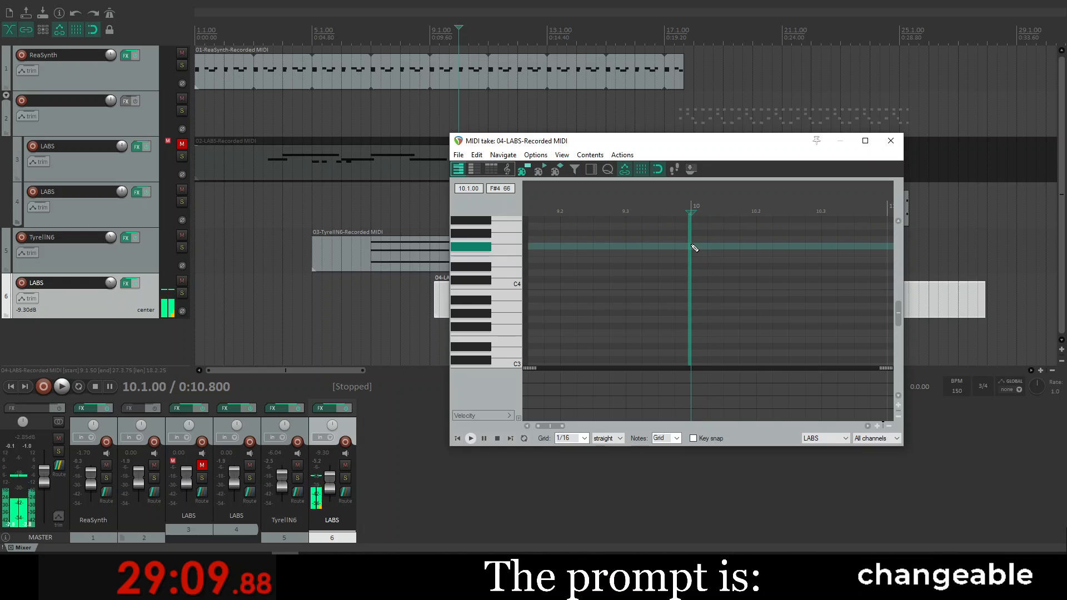
key("ctrl+v")
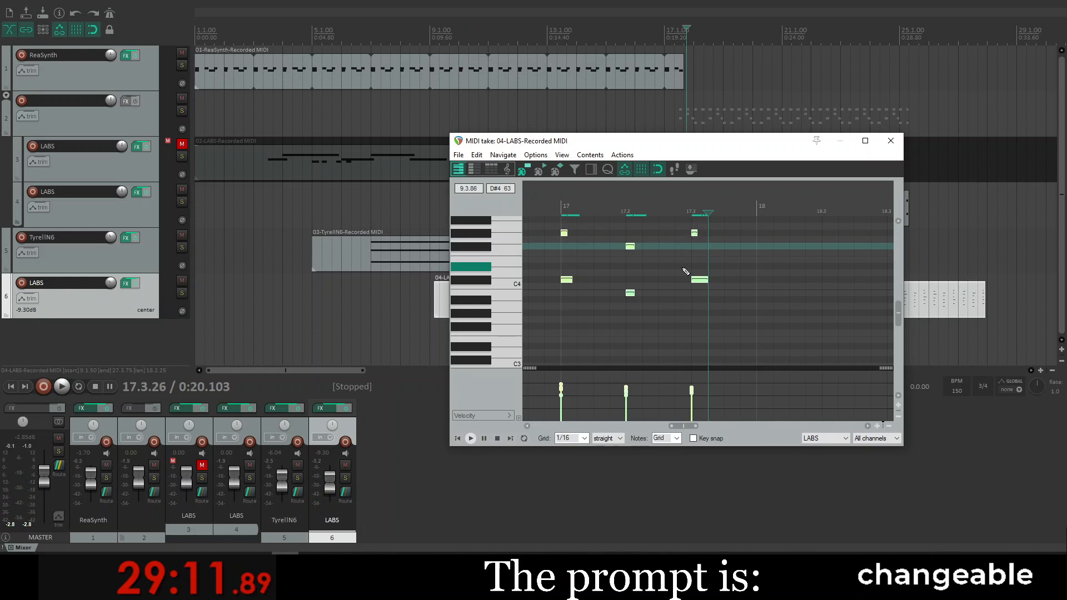
scroll(686, 271, "down", 8)
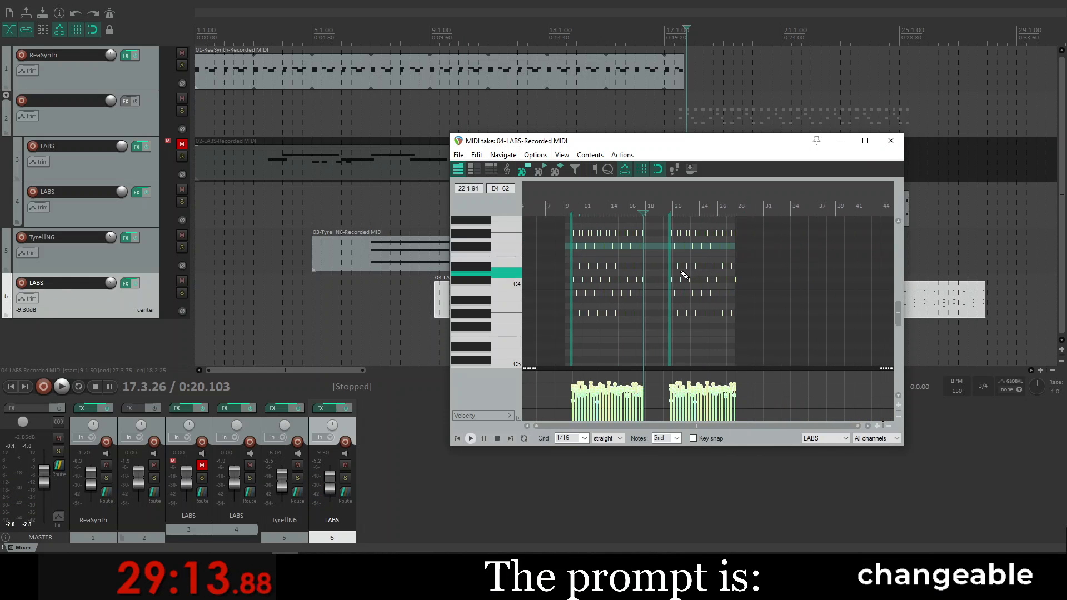
Step: Shorten the LABS item's source loop to about three bars so its repeats start near bars 13, 16, 19 and 22
left_click_drag(668, 267, 649, 269)
scroll(649, 269, "down", 3)
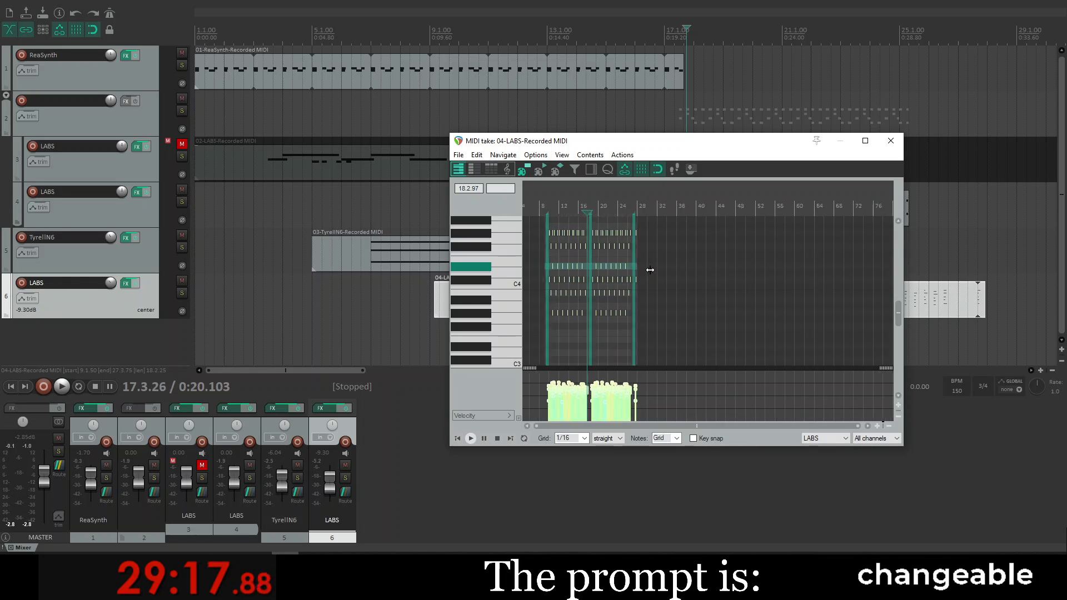
scroll(599, 264, "up", 4)
scroll(598, 264, "up", 5)
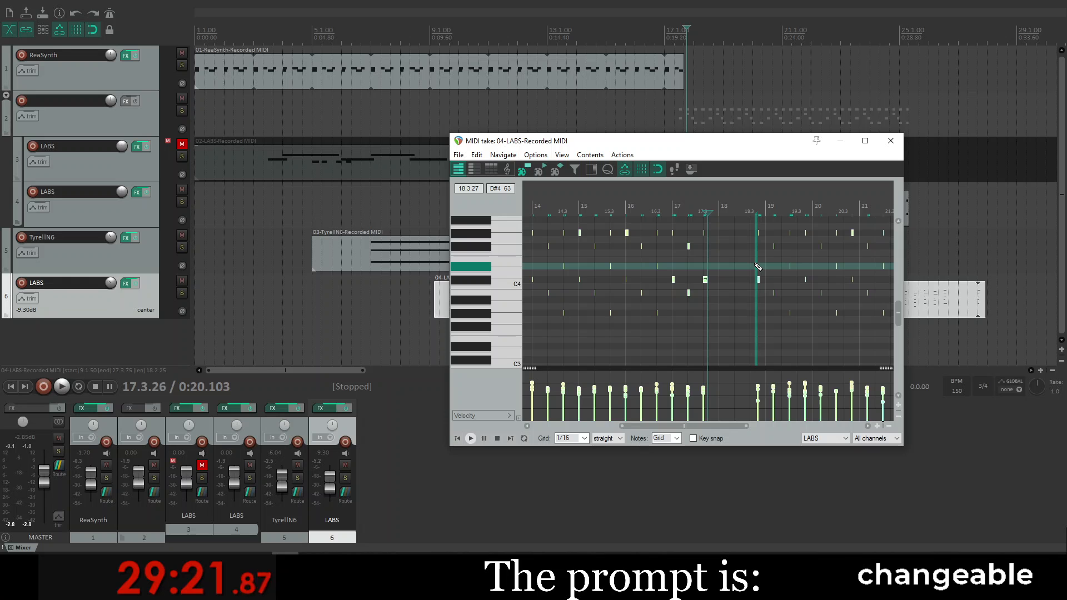
left_click_drag(750, 263, 543, 225)
scroll(638, 300, "down", 3)
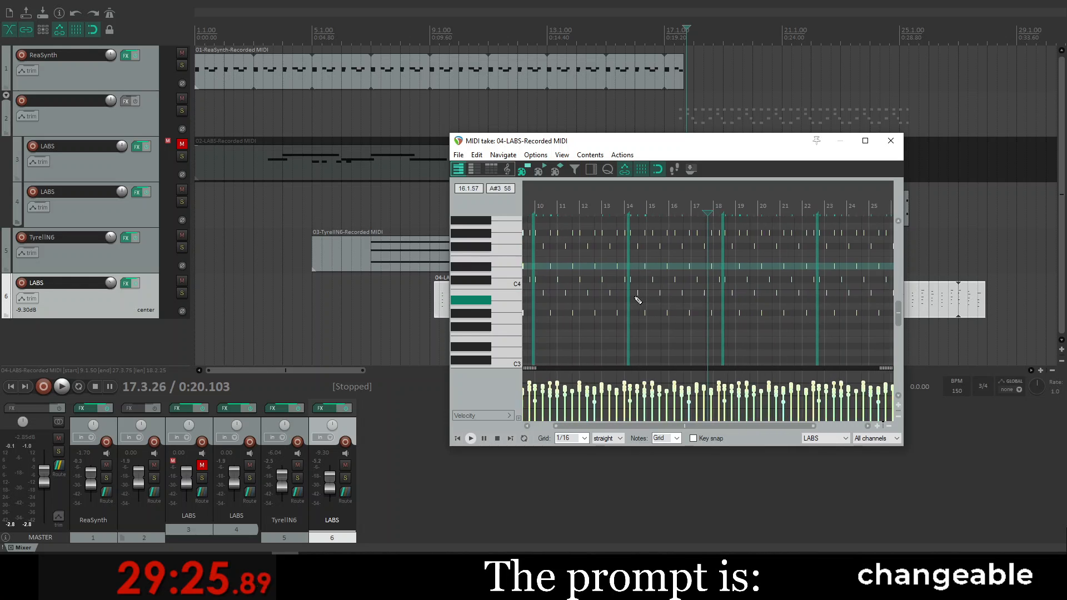
scroll(625, 304, "down", 2)
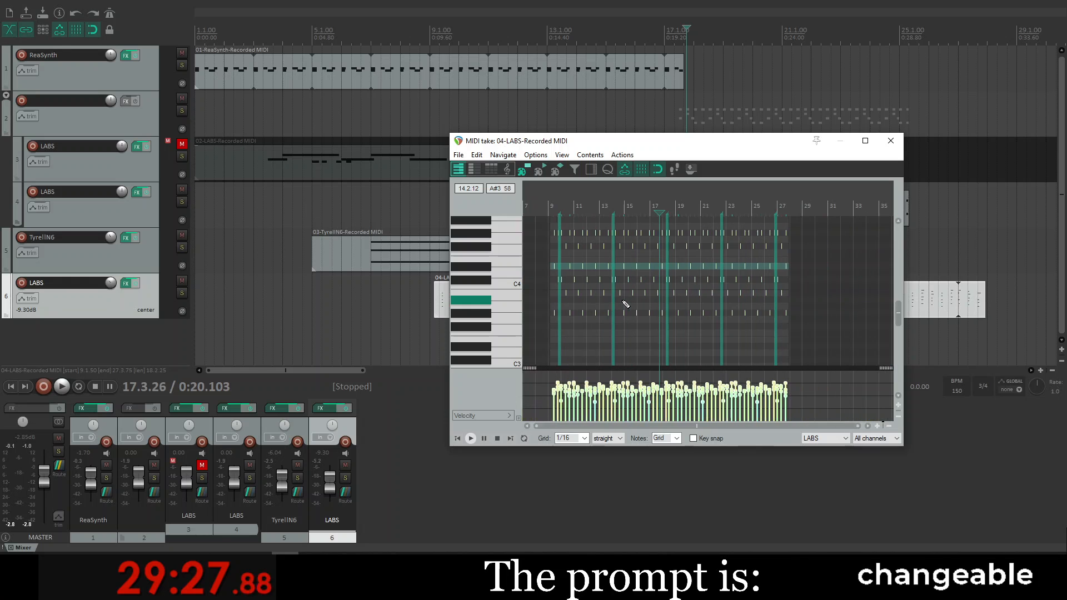
left_click_drag(614, 294, 600, 298)
scroll(604, 301, "down", 3)
scroll(606, 303, "up", 5)
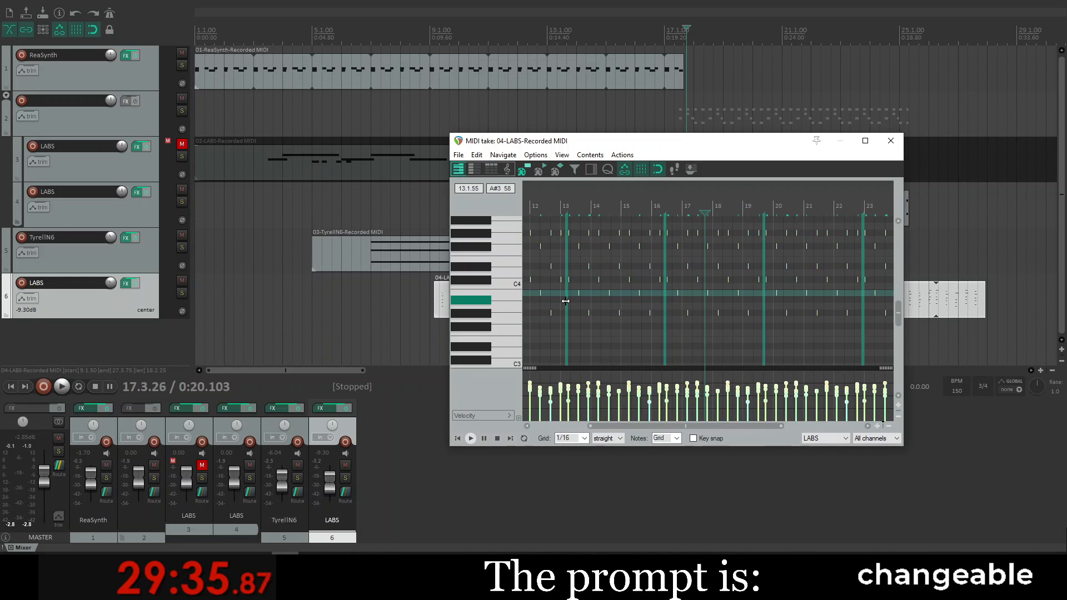
left_click_drag(565, 302, 557, 302)
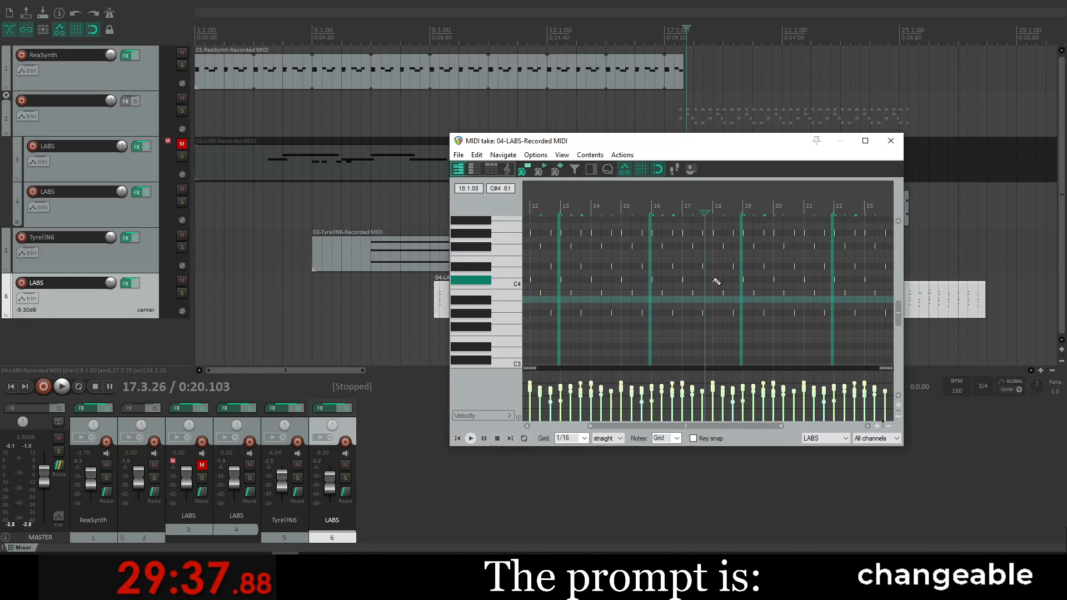
Step: Close the MIDI editor, trim the start of the track 6 LABS clip to measure 10, and audition from 4.3
left_click(900, 143)
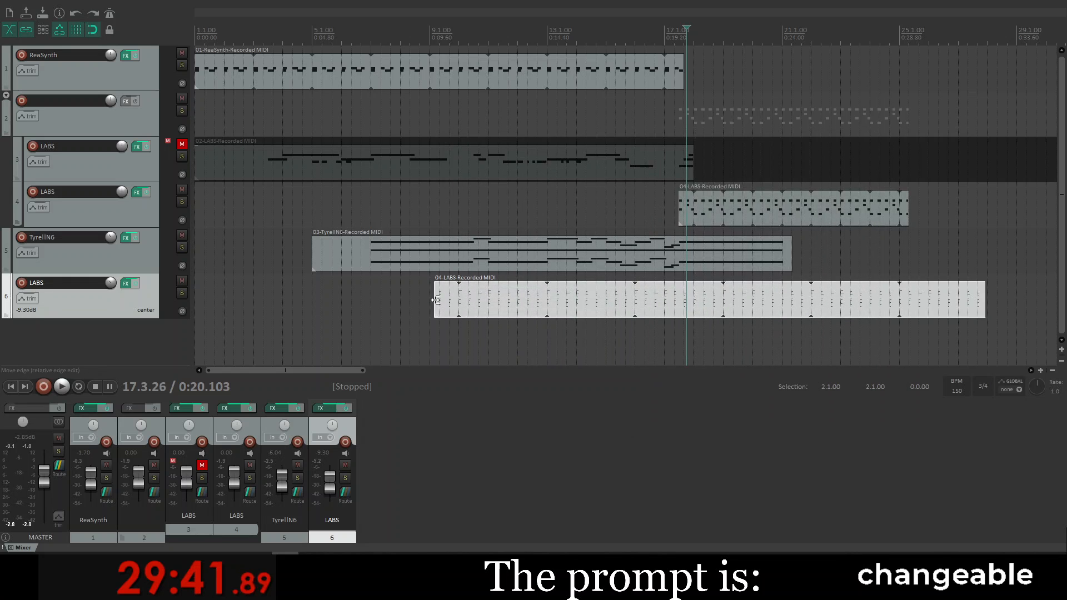
left_click_drag(435, 300, 460, 300)
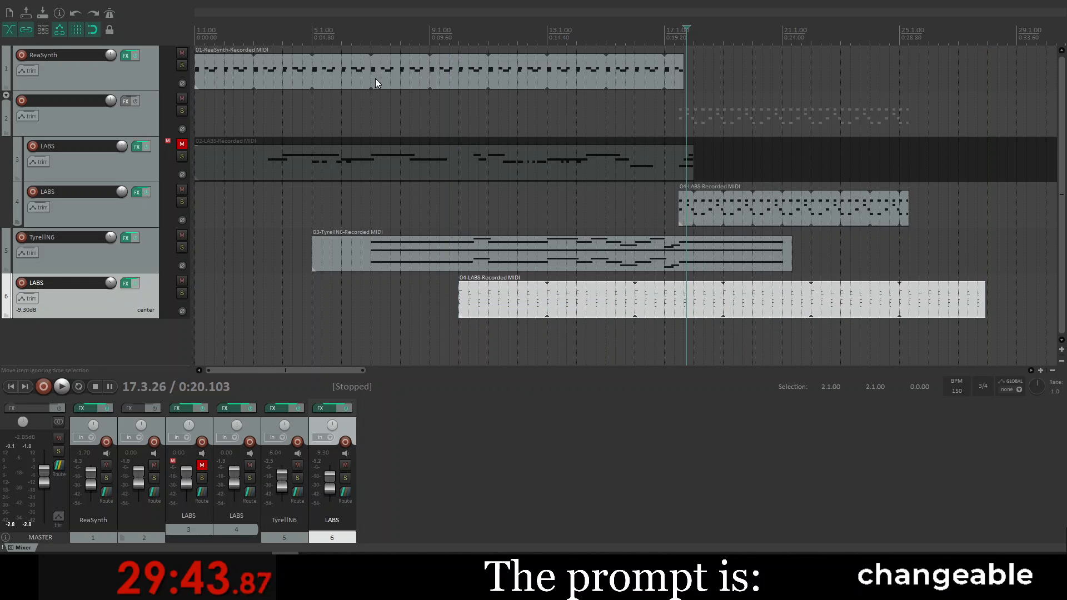
left_click(302, 28)
key("space")
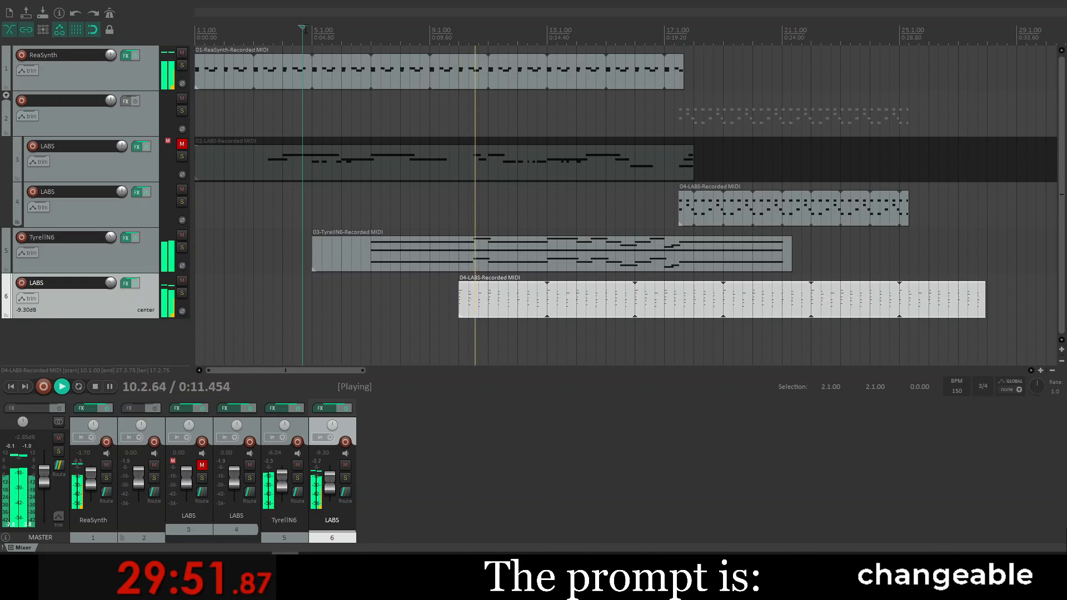
key("space")
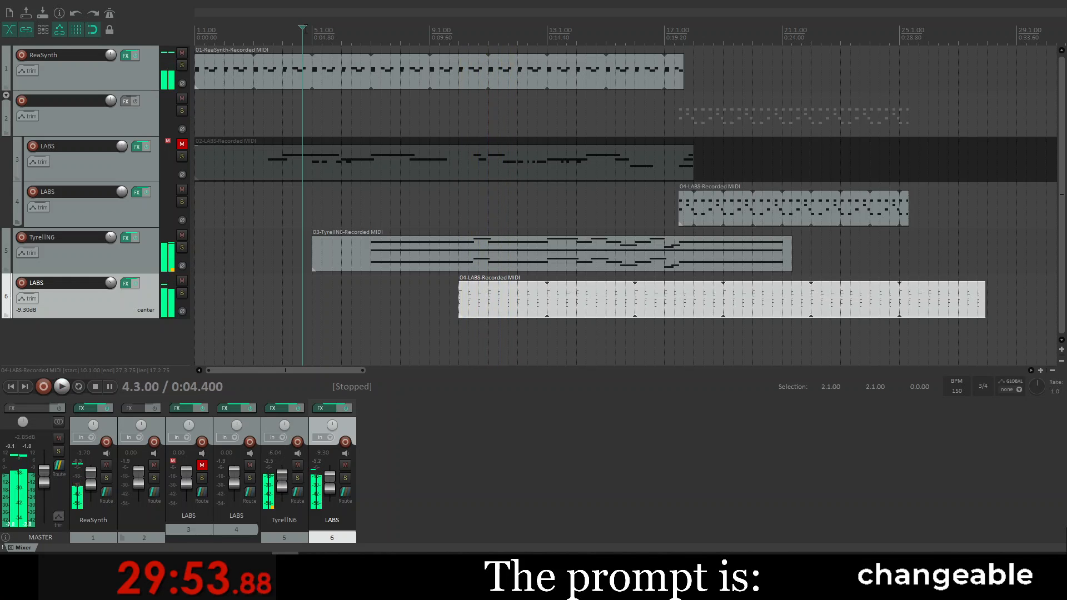
Step: Move the track 6 LABS clip one measure later to start at measure 11, and audition from 9.3
left_click_drag(486, 297, 537, 299)
left_click(449, 247)
key("space")
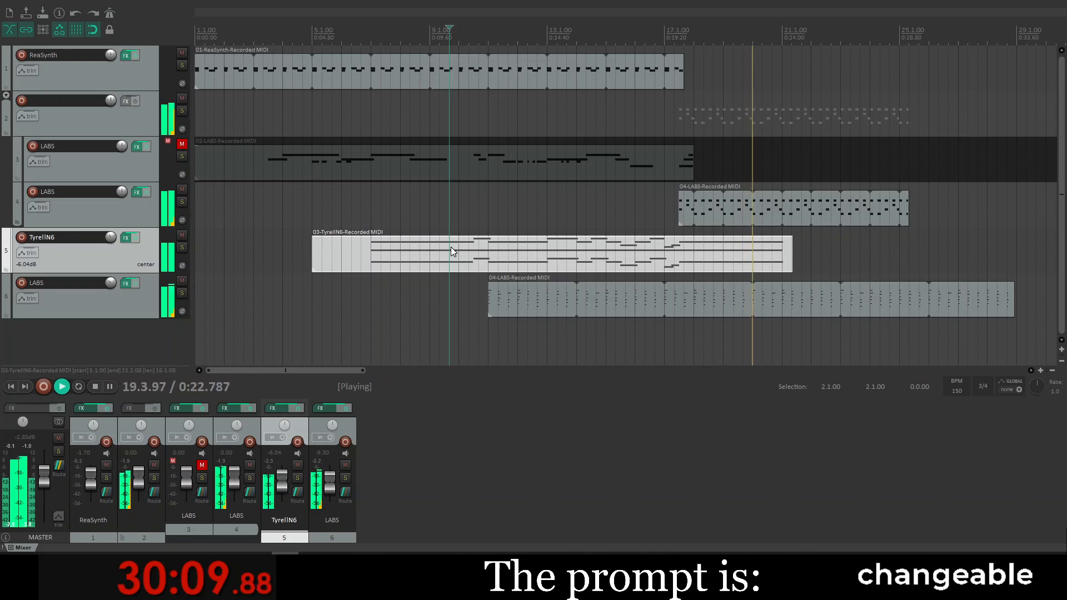
key("space")
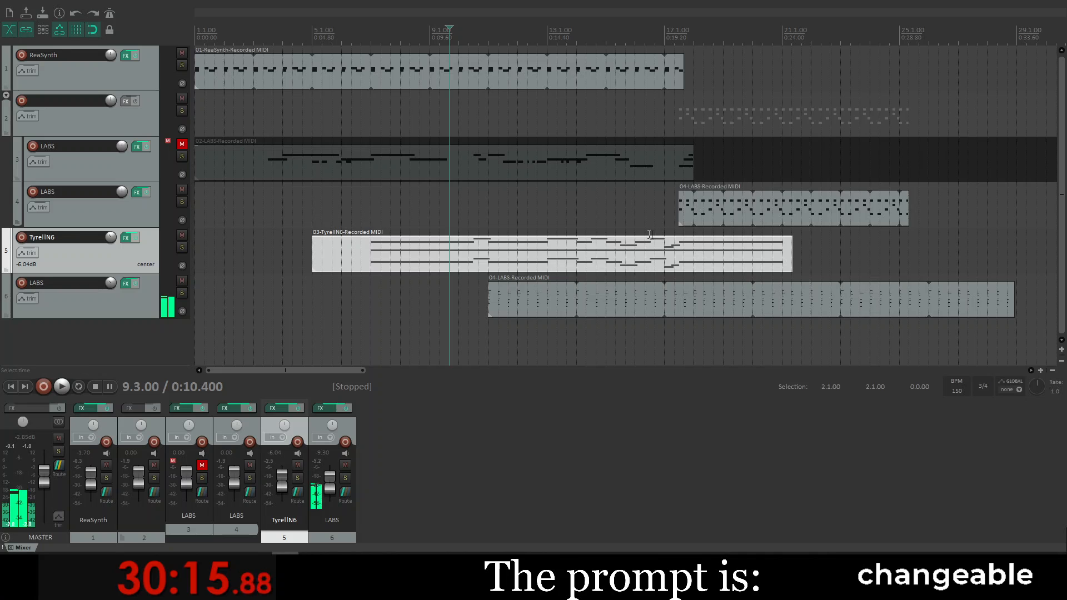
Step: Listen to the arrangement's opening from measure 5, from 3.2, and from the beginning of the project
left_click(662, 203)
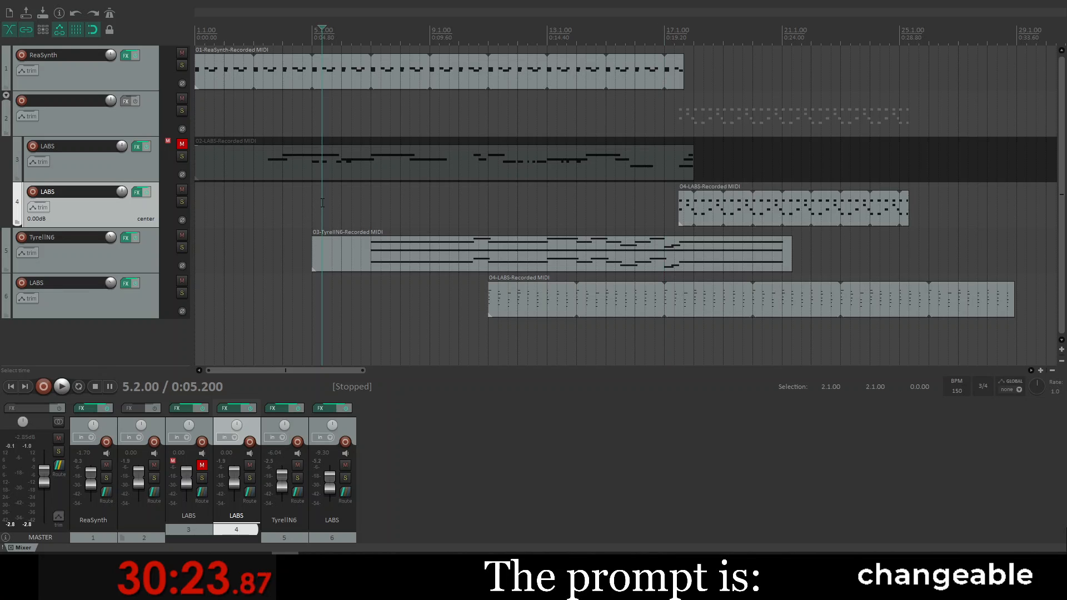
left_click(316, 203)
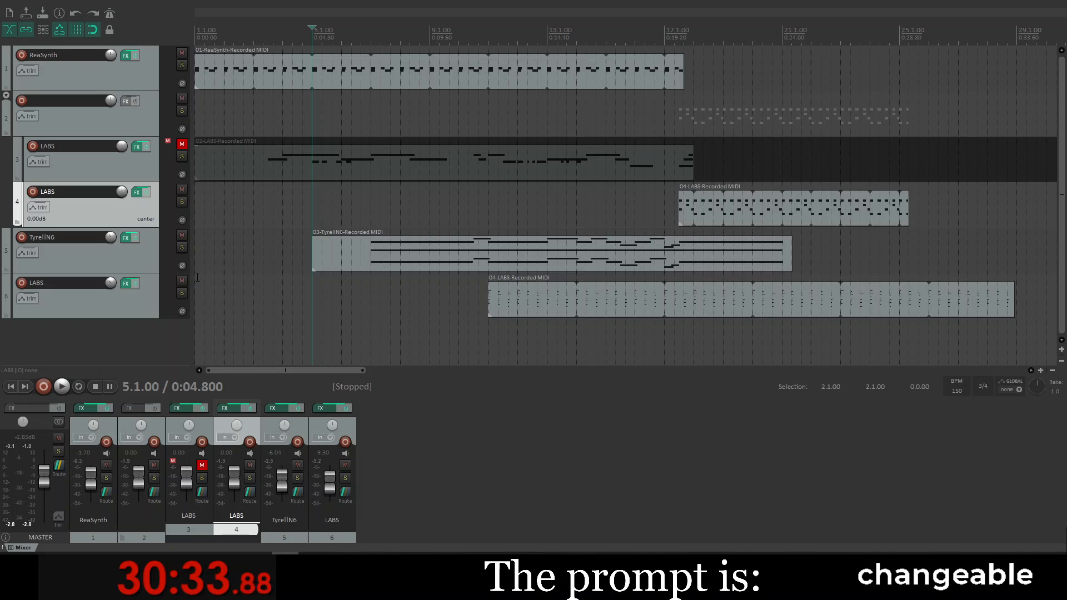
key("space")
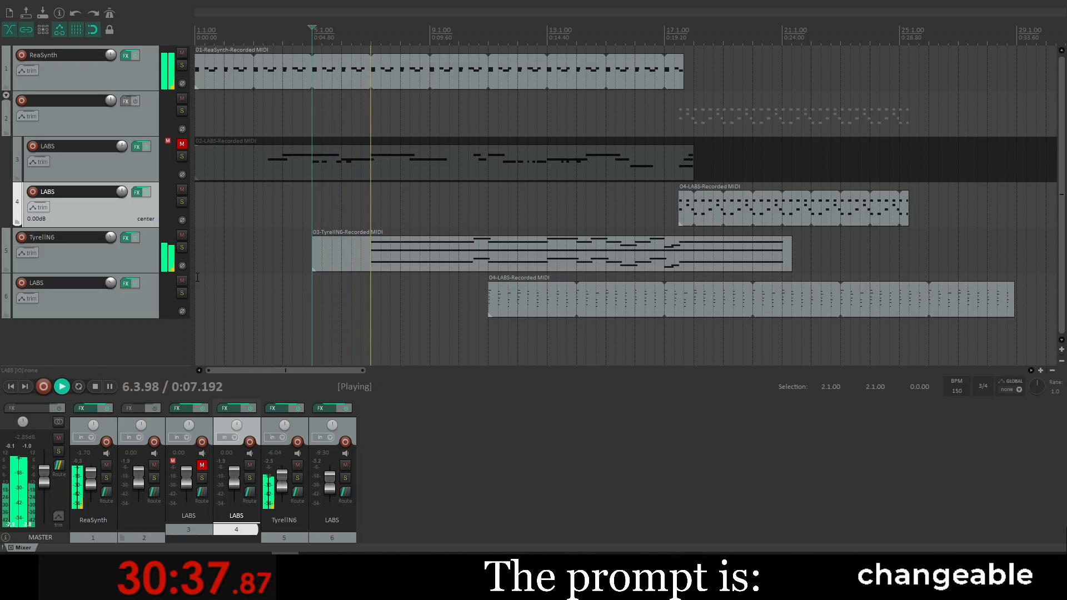
key("space")
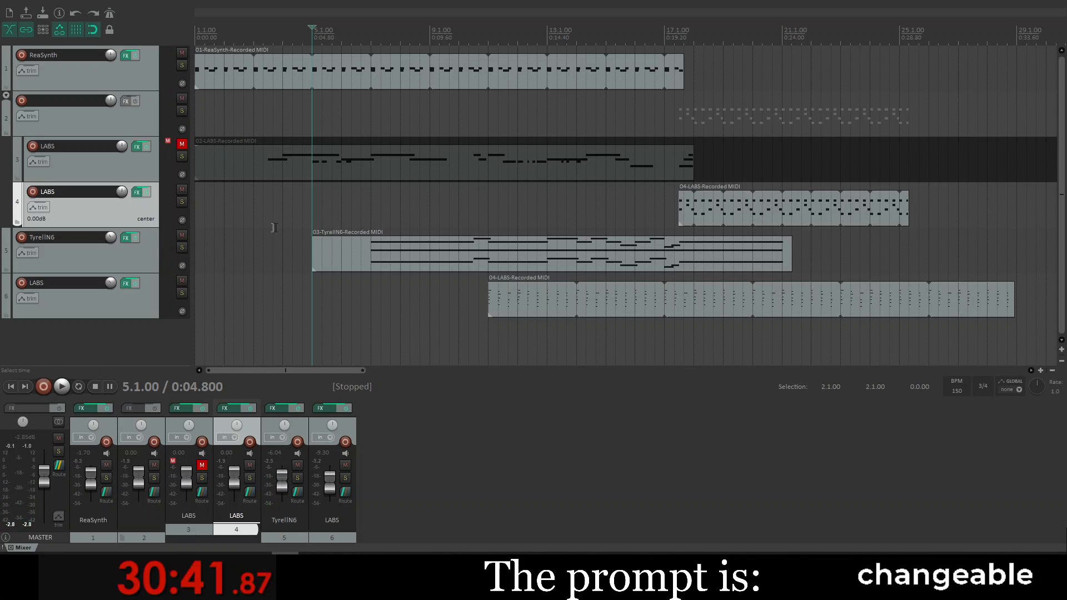
left_click(260, 191)
key("space")
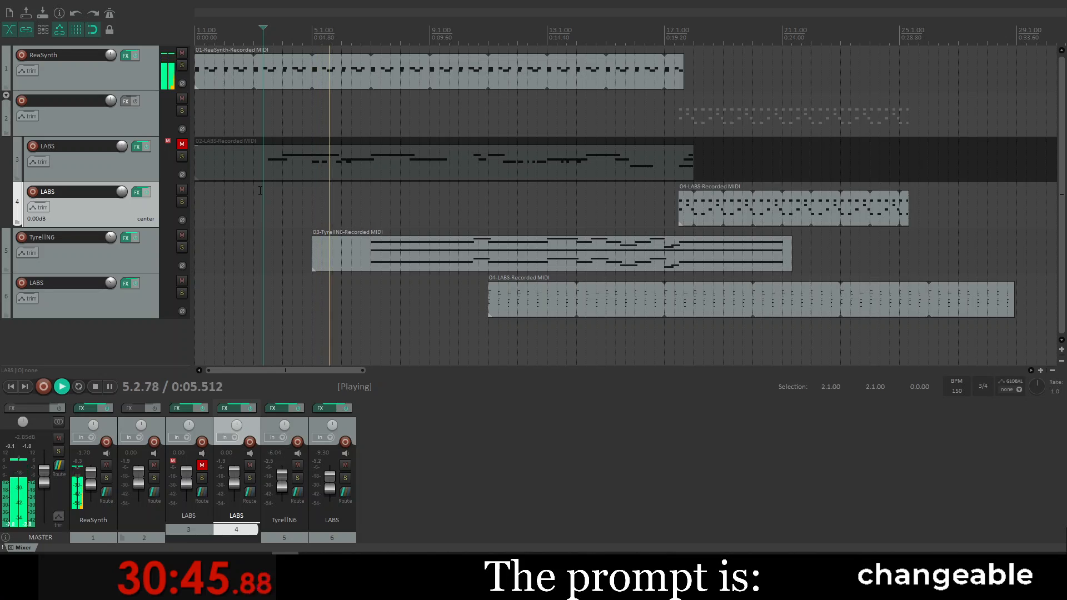
key("space")
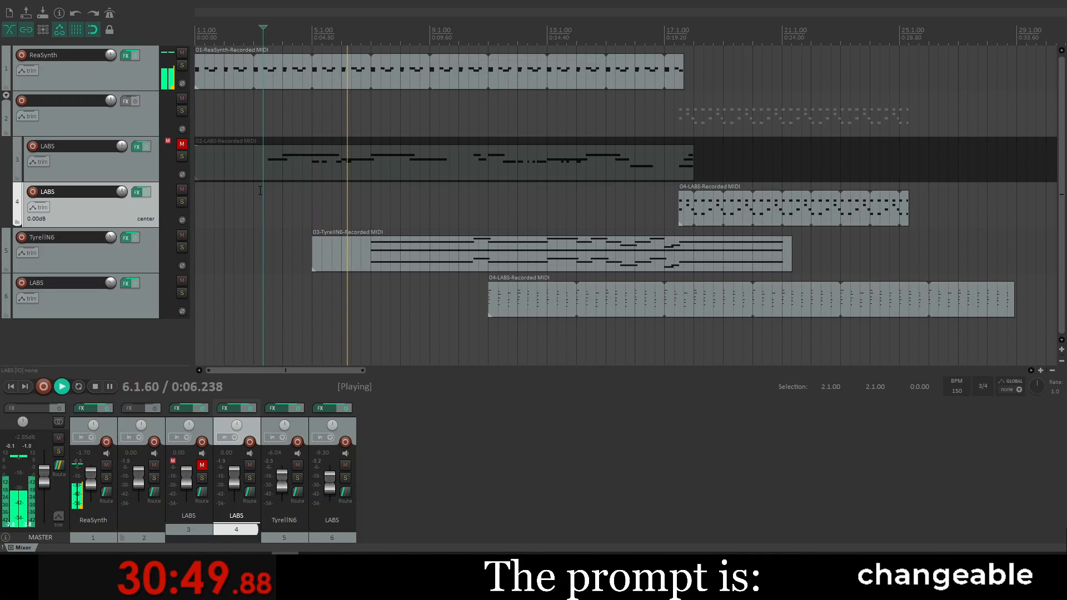
key("space")
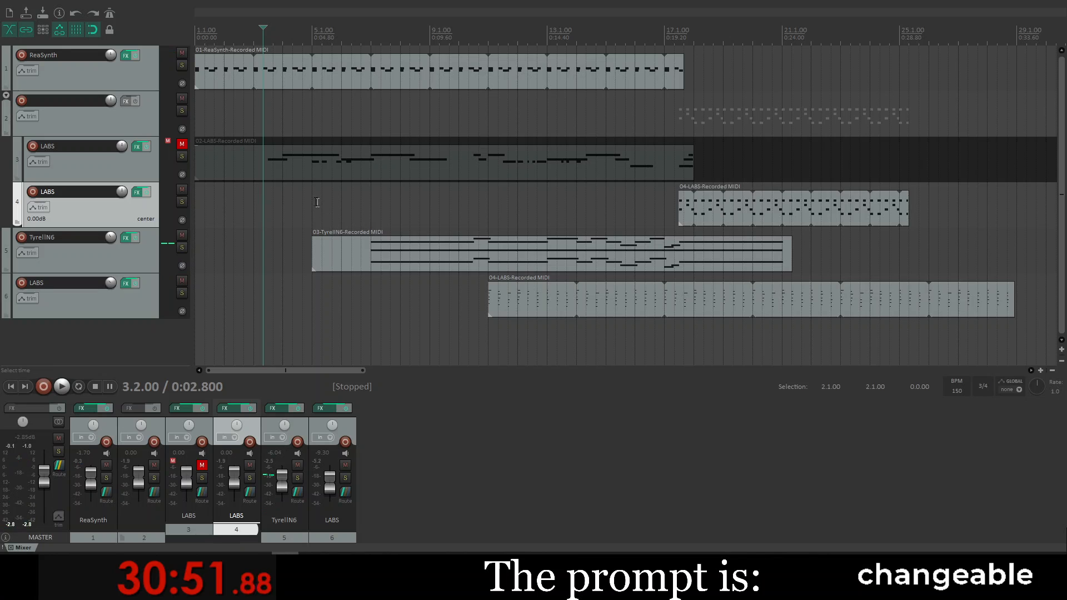
key("space")
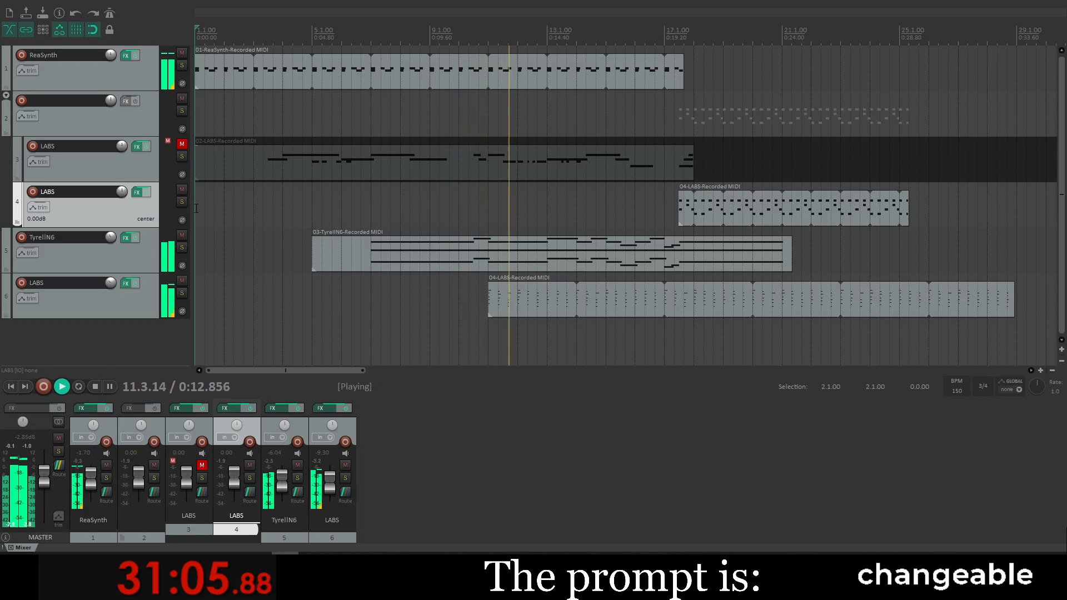
key("space")
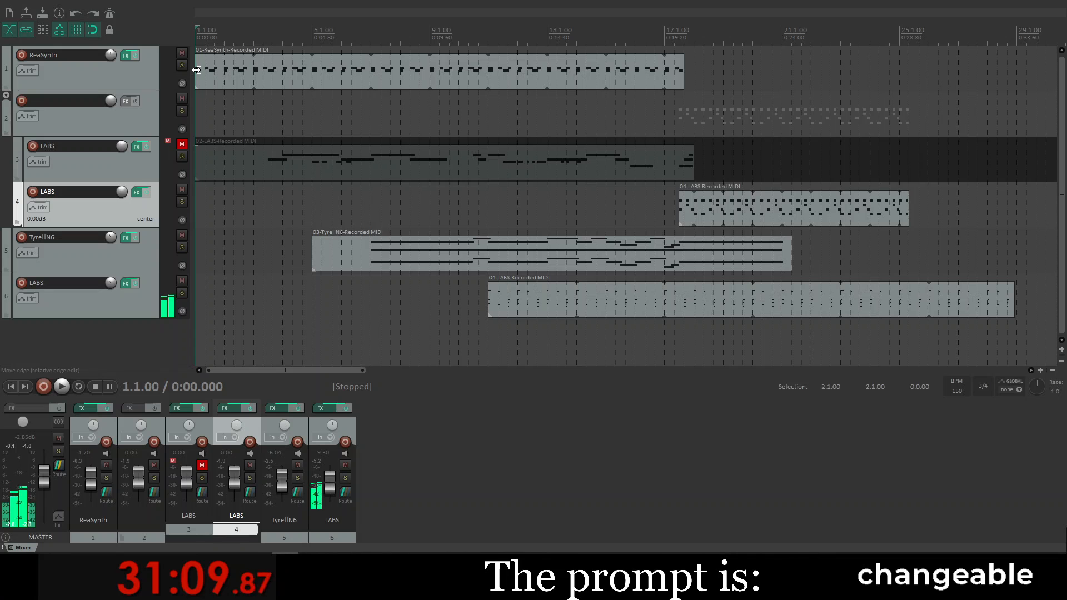
Step: Trim the start of the ReaSynth clip on track 1 to measure 3
left_click_drag(196, 70, 257, 75)
scroll(282, 213, "down", 5)
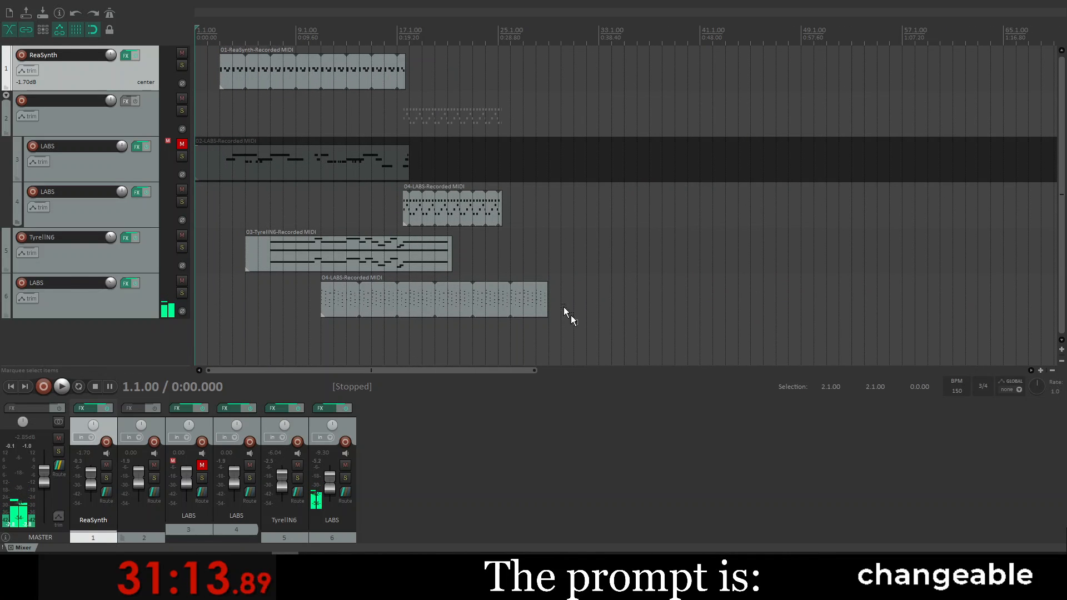
Step: Try to shift all clips earlier on the timeline together
left_click_drag(563, 307, 450, 244)
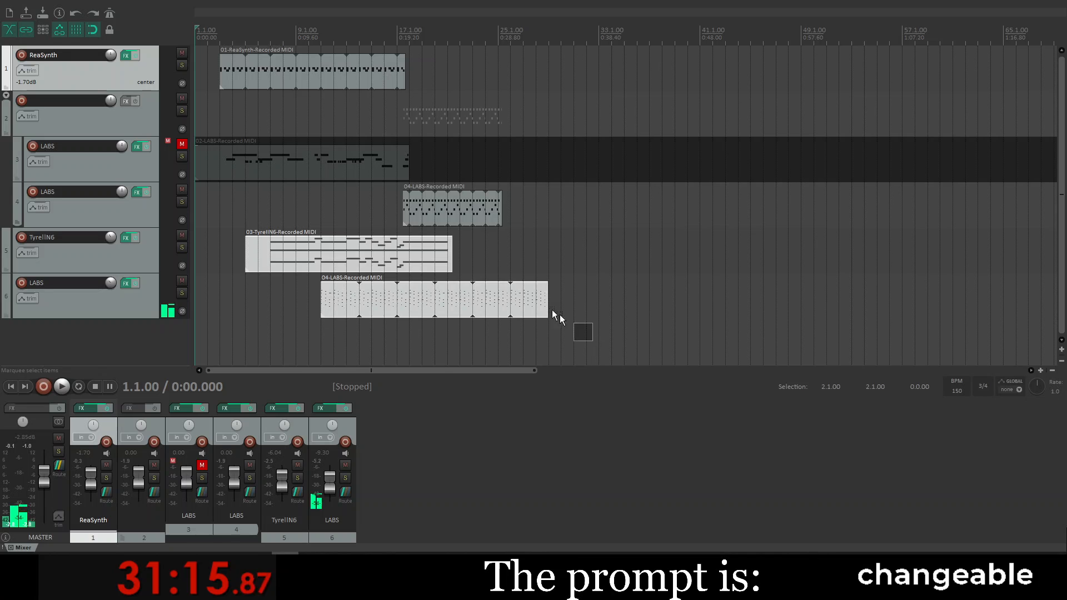
left_click_drag(559, 314, 125, 71)
left_click_drag(344, 75, 300, 82)
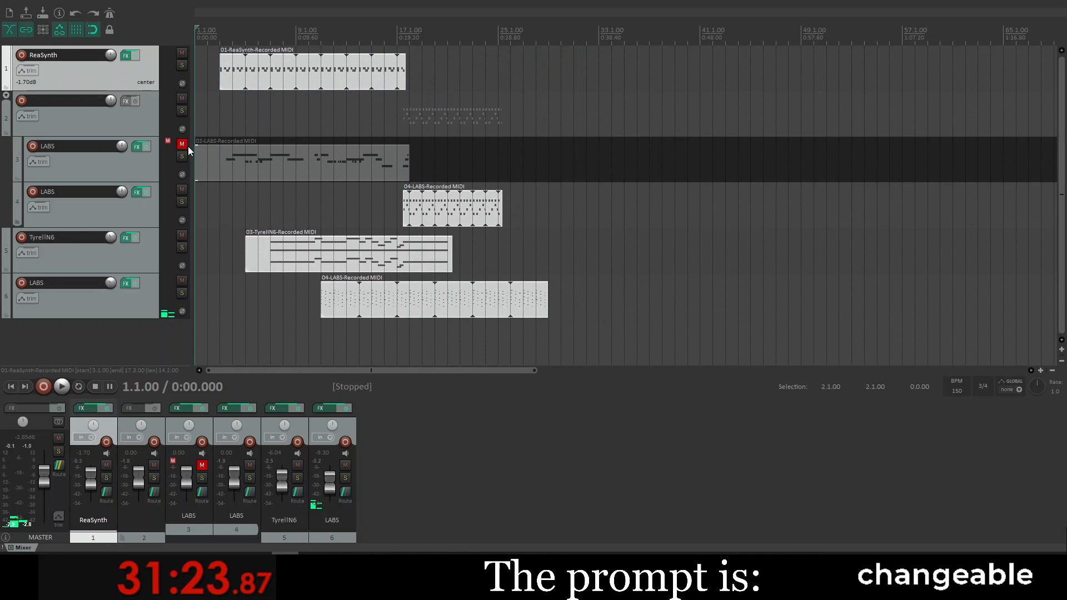
Step: Trim the start of the muted LABS clip on track 3 to measure 3
left_click_drag(198, 161, 227, 163)
key("ctrl")
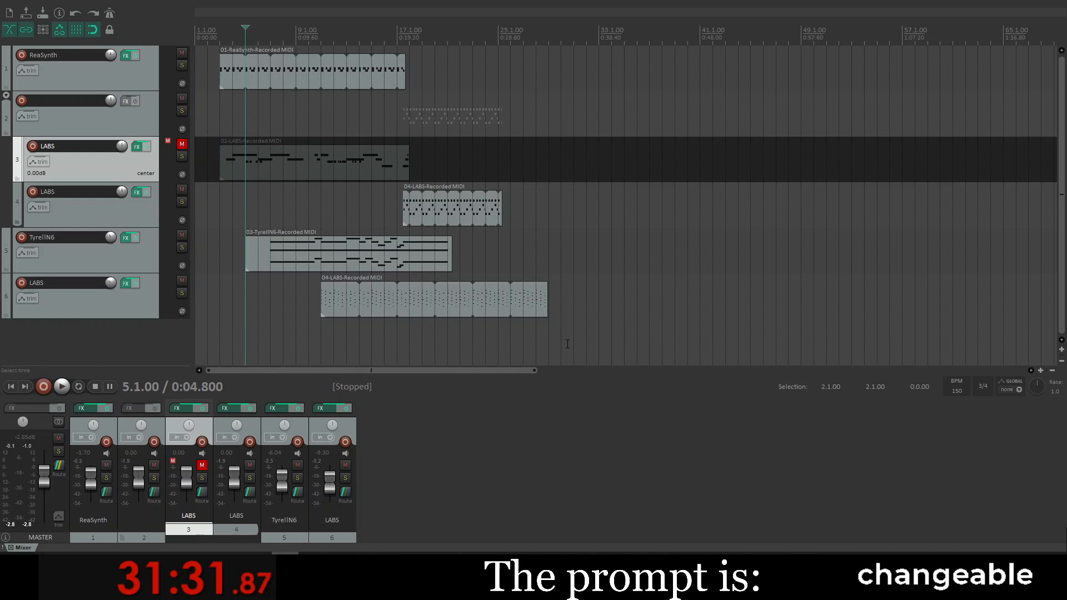
Step: Move all clips together two measures earlier so the ReaSynth clip starts at measure 1, and audition from the beginning
left_click_drag(568, 349, 474, 251)
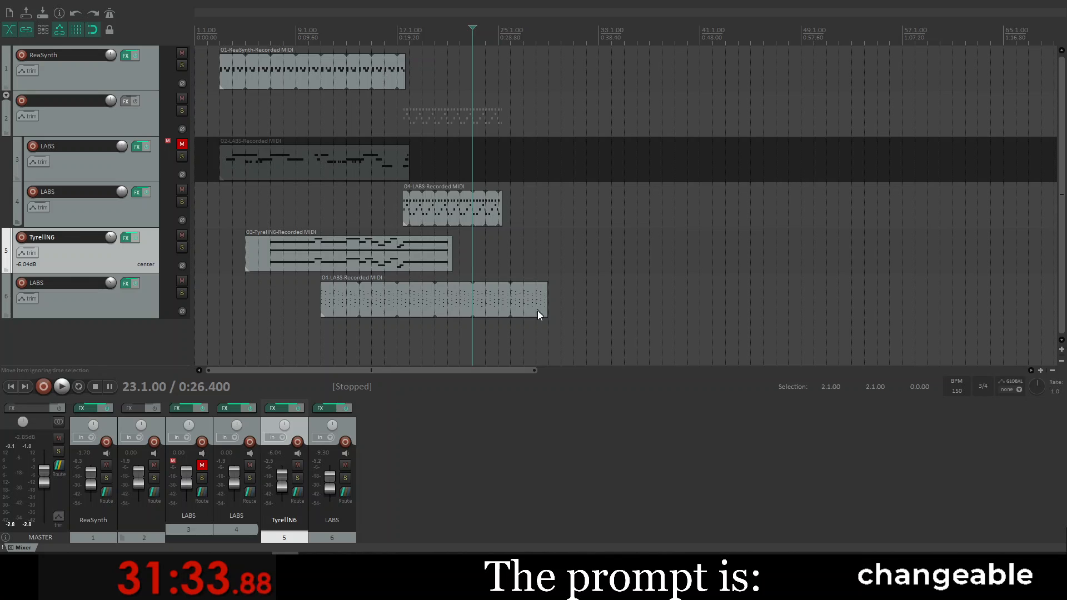
left_click_drag(561, 326, 227, 70)
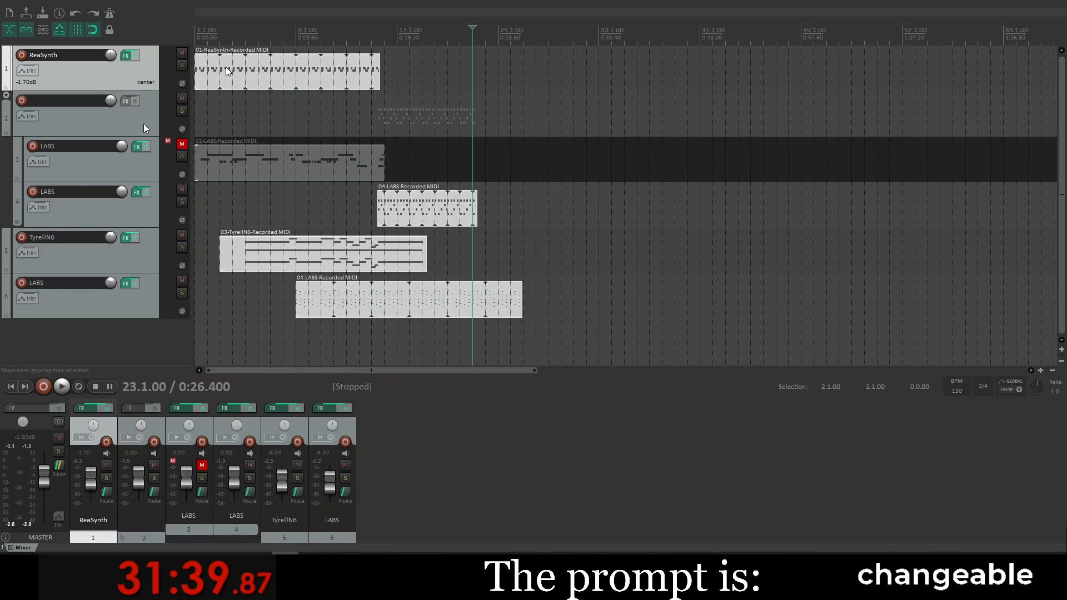
left_click(12, 386)
key("space")
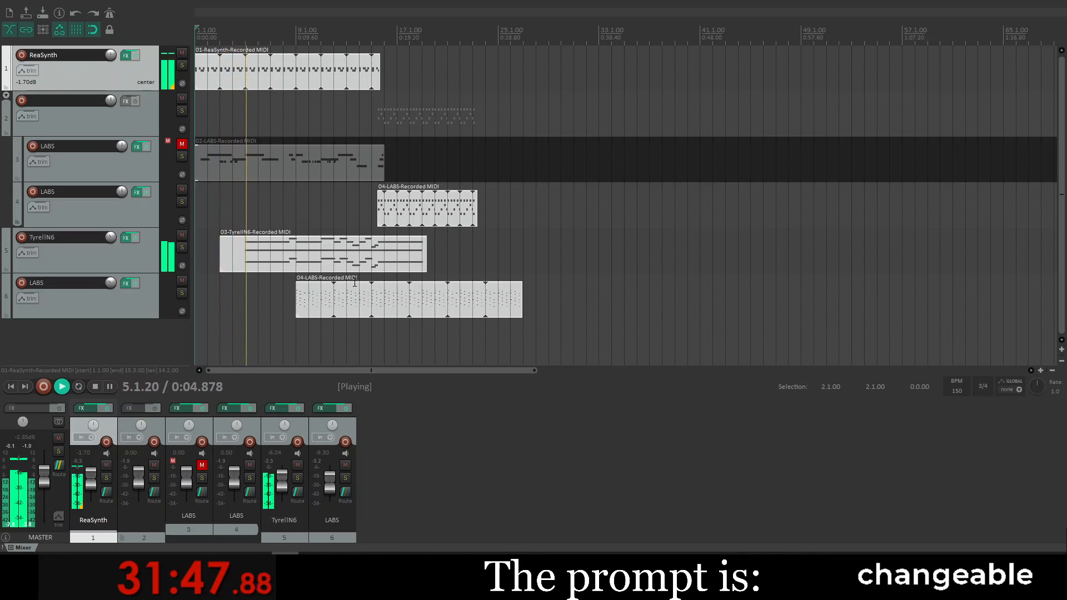
key("space")
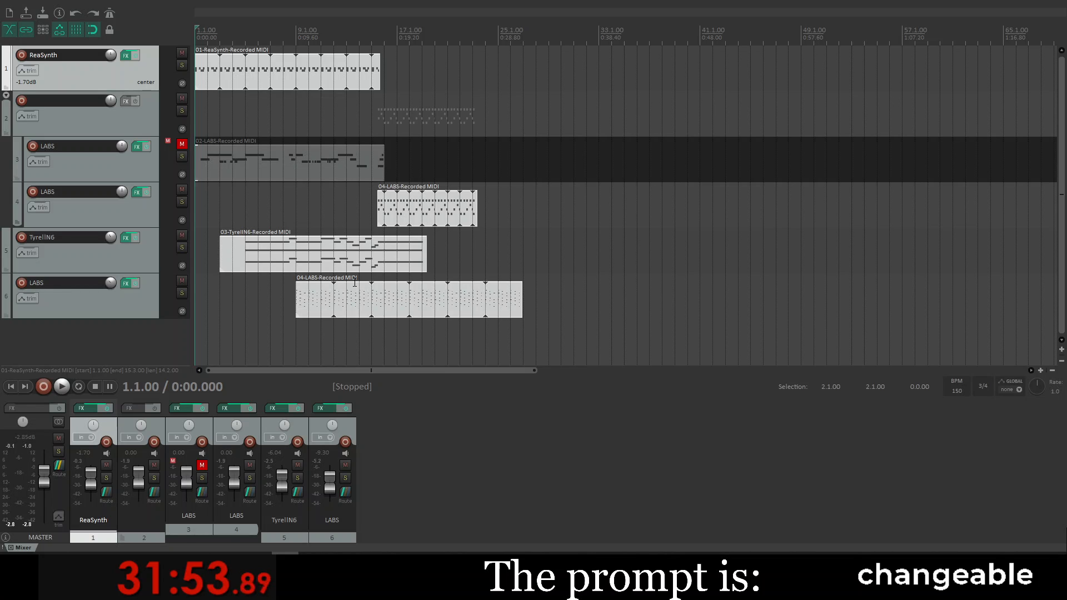
Step: Play back the shifted arrangement from the beginning through about measure 23
left_click(275, 248)
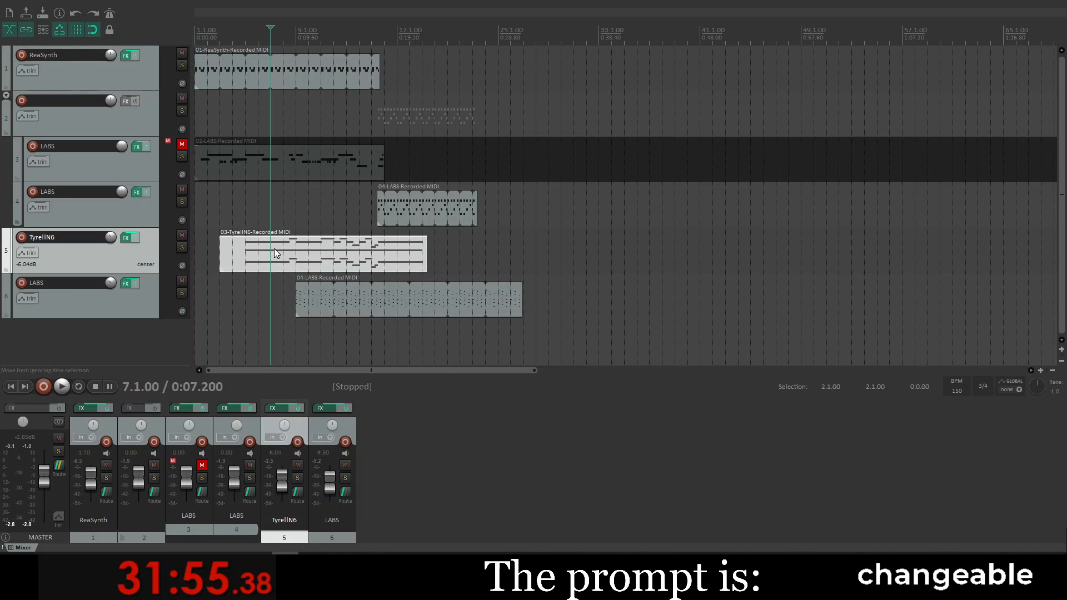
left_click(210, 249)
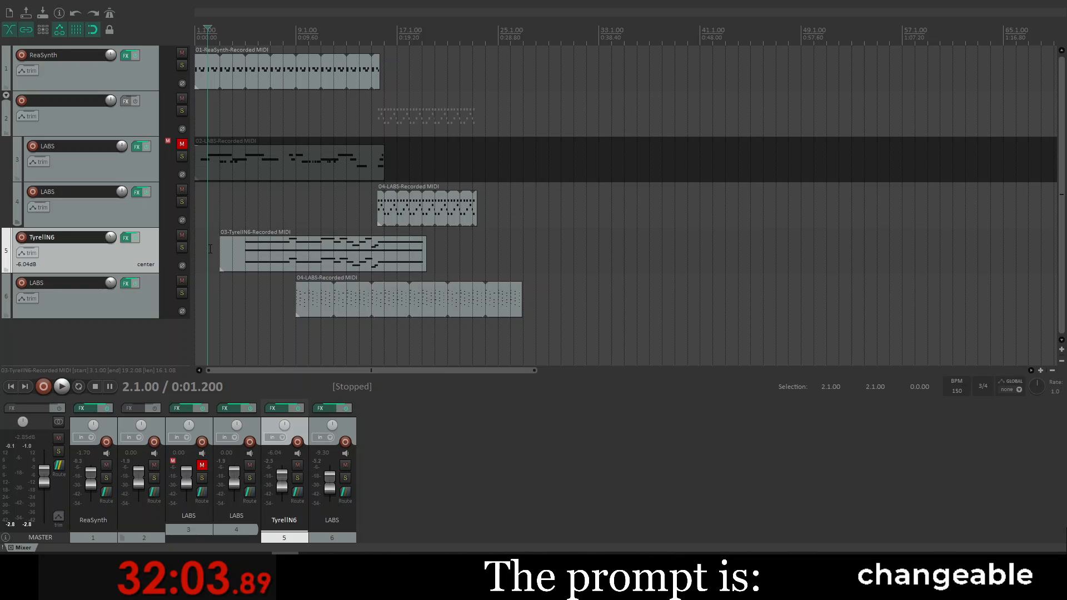
key("space")
key("space")
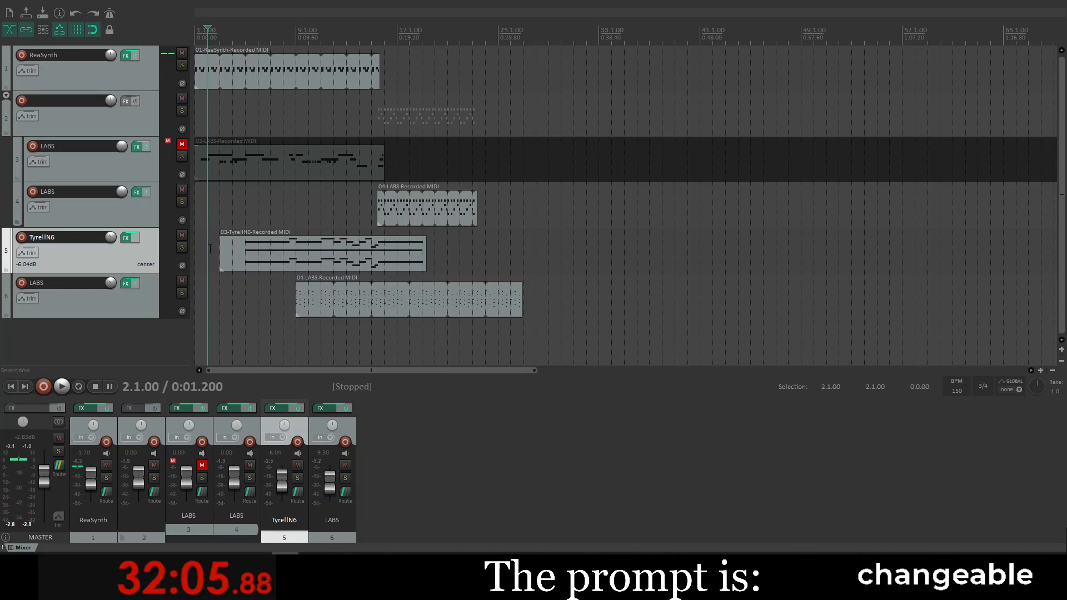
key("Home")
key("space")
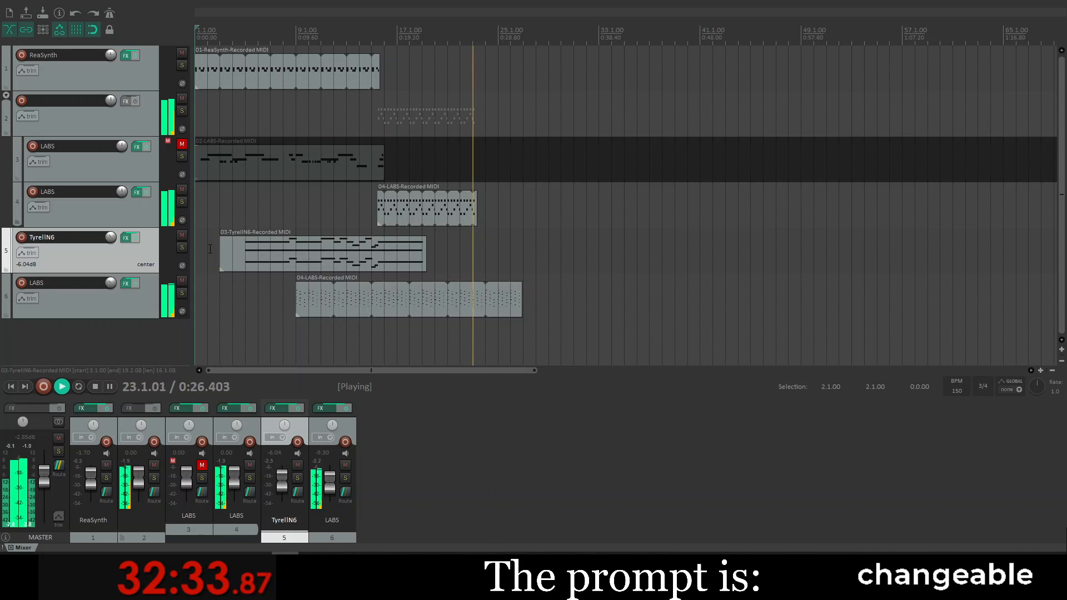
key("space")
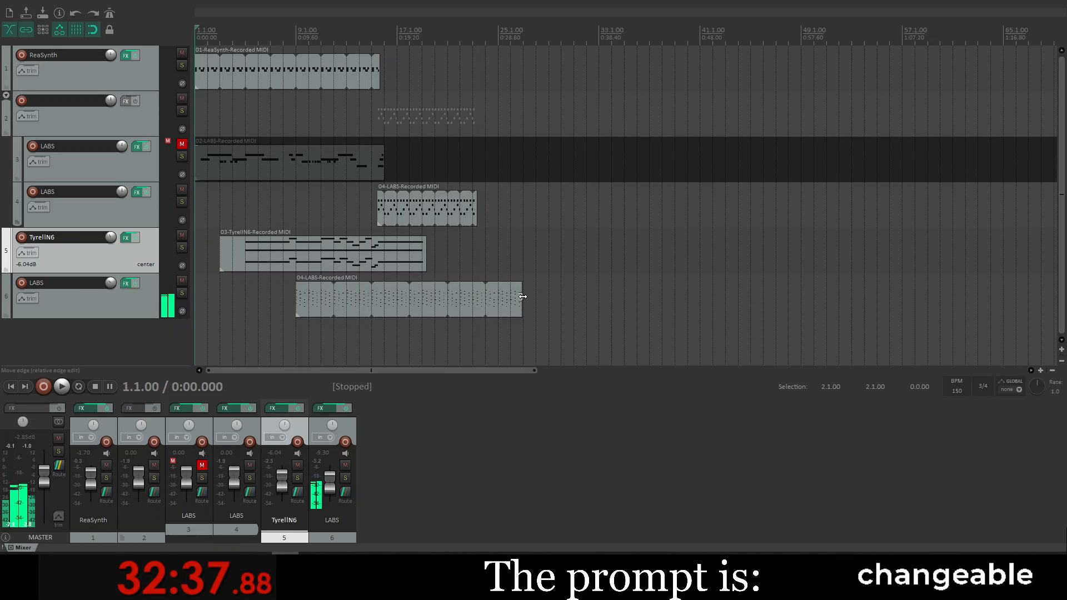
Step: Extend the looped LABS clip on track 6 to end at measure 45, and audition the project's opening
left_click_drag(522, 297, 751, 300)
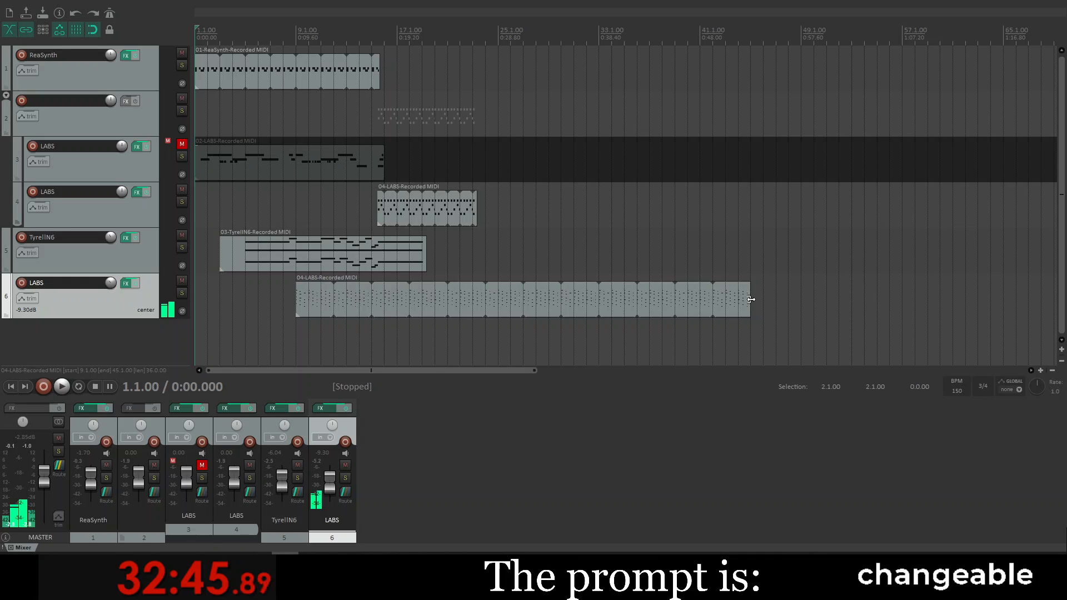
left_click(225, 224)
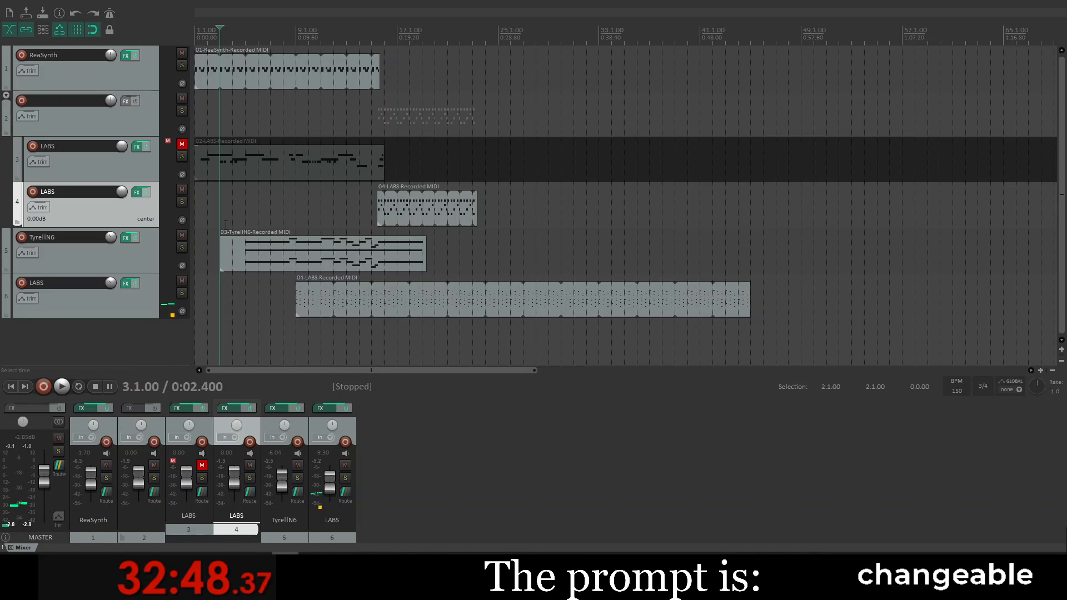
left_click(196, 224)
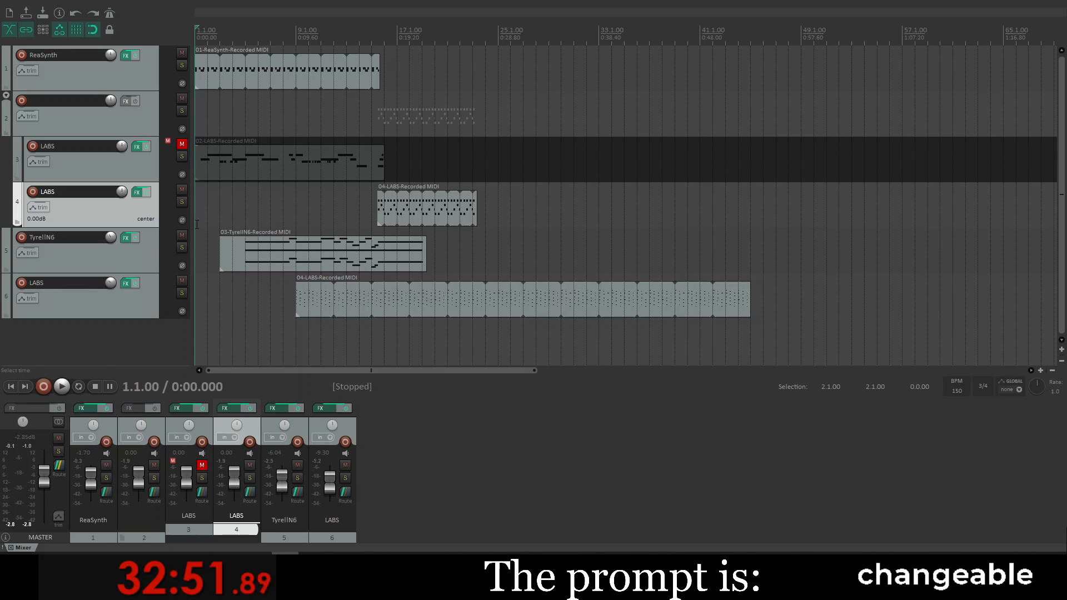
key("space")
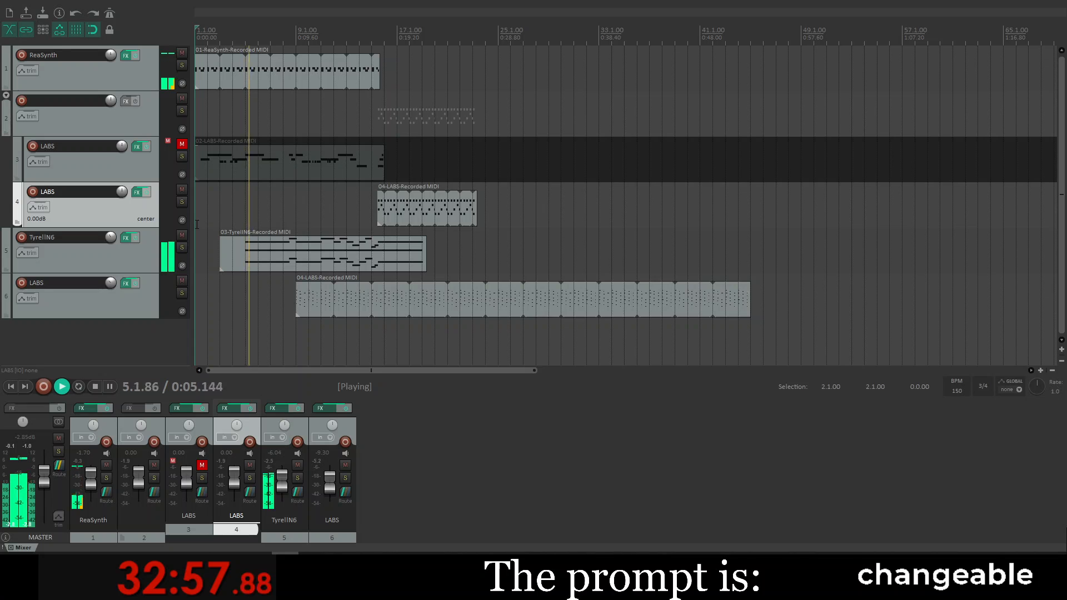
key("space")
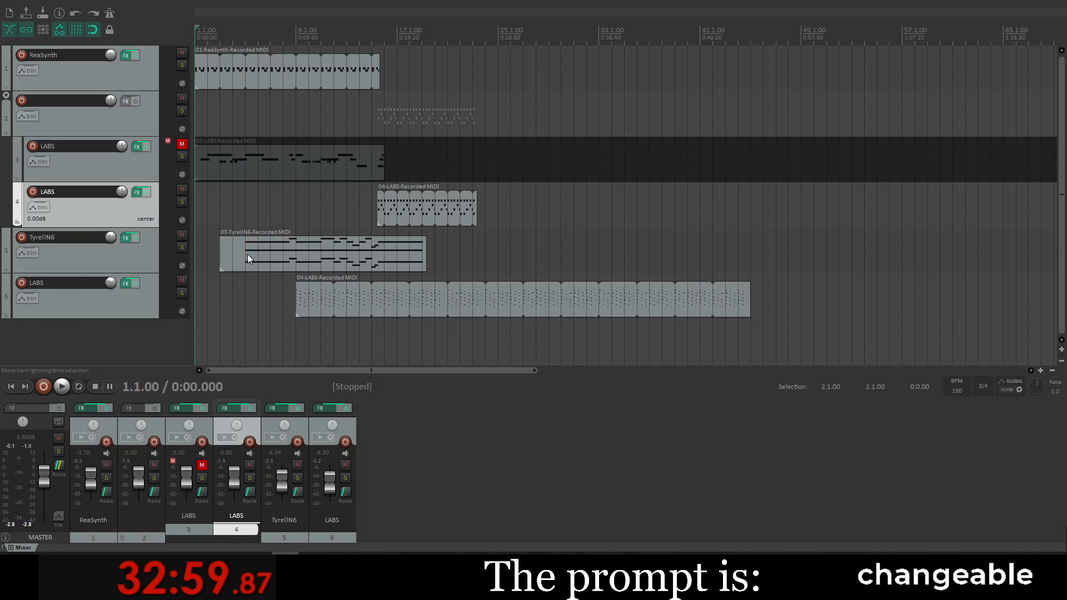
Step: Open the TyrellN6 clip for note editing and add a C#3 note from 4.2 to the start of measure 5
double_click(248, 254)
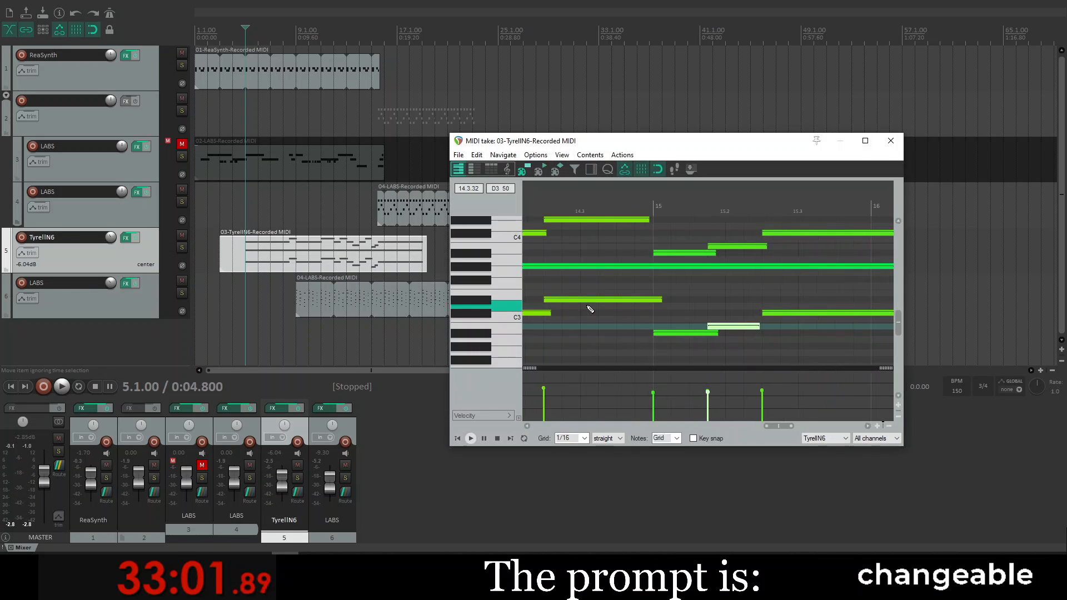
scroll(590, 309, "left", 20)
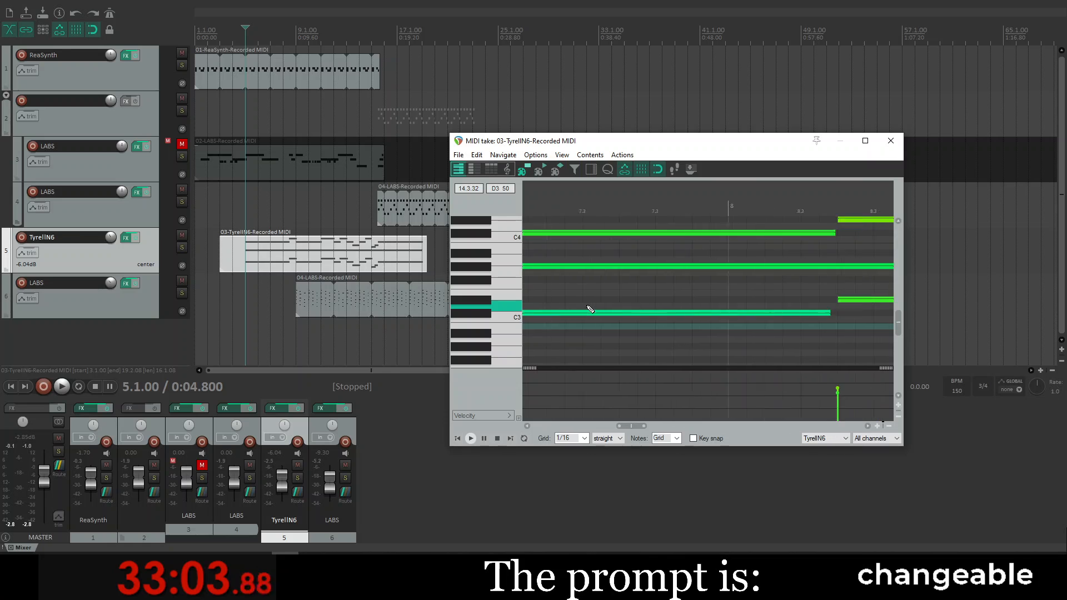
scroll(590, 309, "left", 10)
scroll(590, 309, "left", 3)
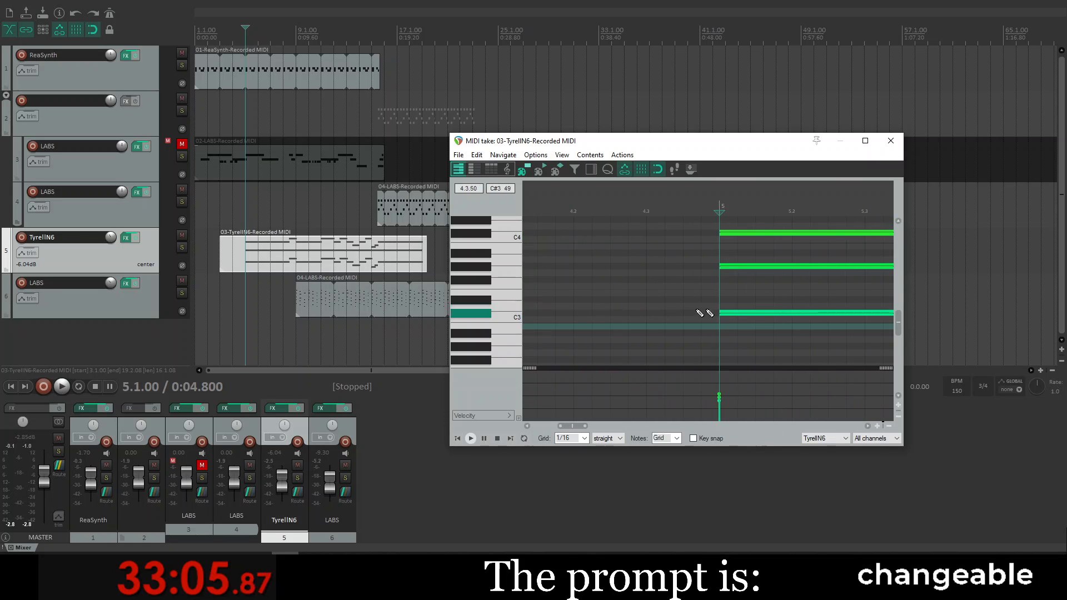
mouse_move(720, 312)
left_mouse_down()
mouse_move(565, 322)
mouse_move(738, 323)
left_mouse_up()
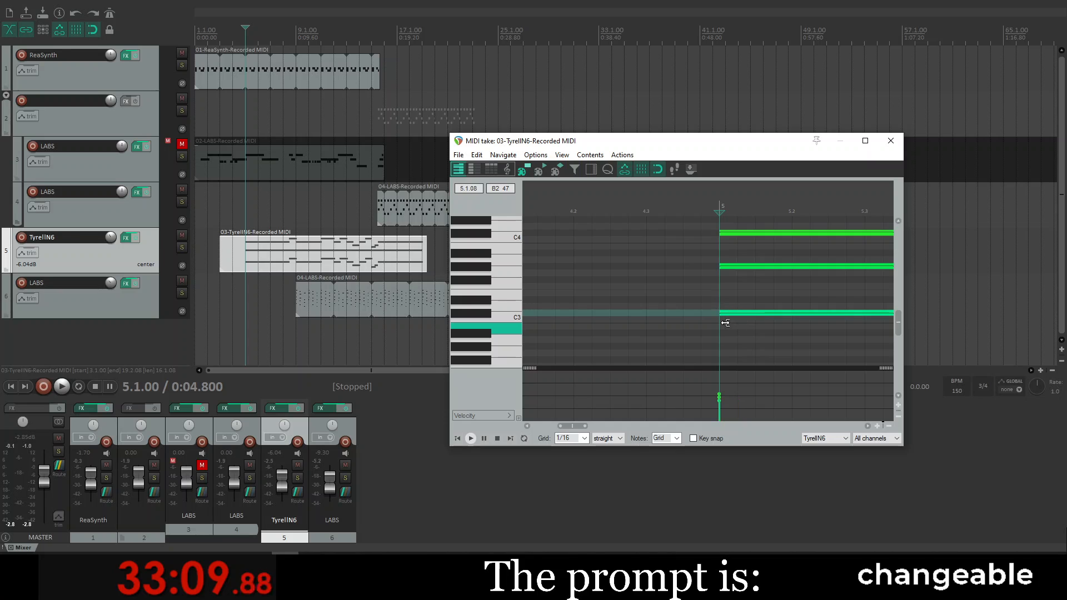
left_click(580, 315)
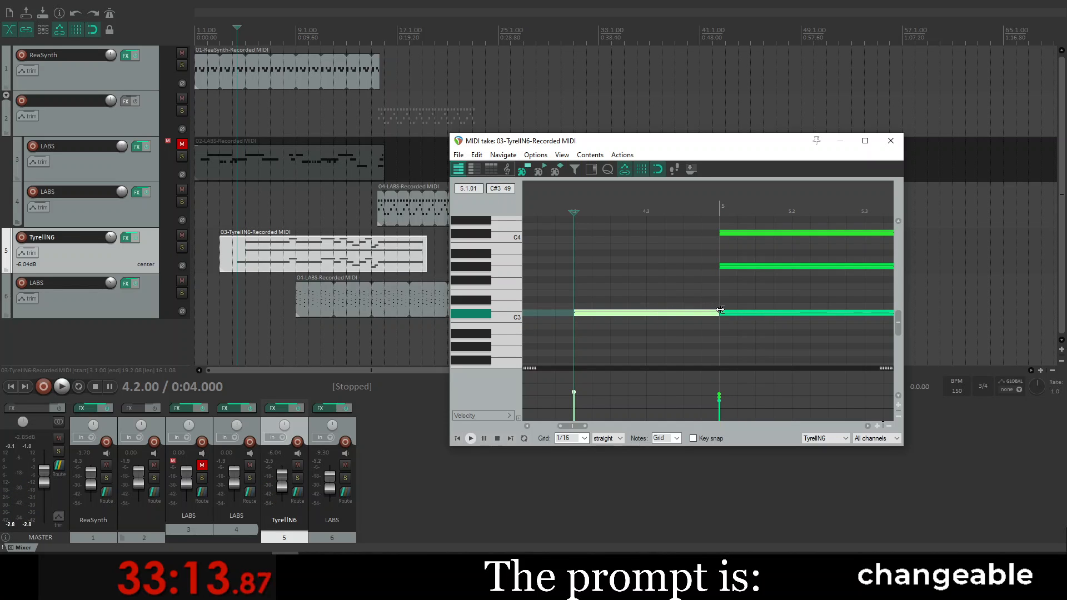
Step: Add a G#3 note starting at 4.3 and ending just before measure 5, and shorten the new C#3 note to the same end
left_click(655, 266)
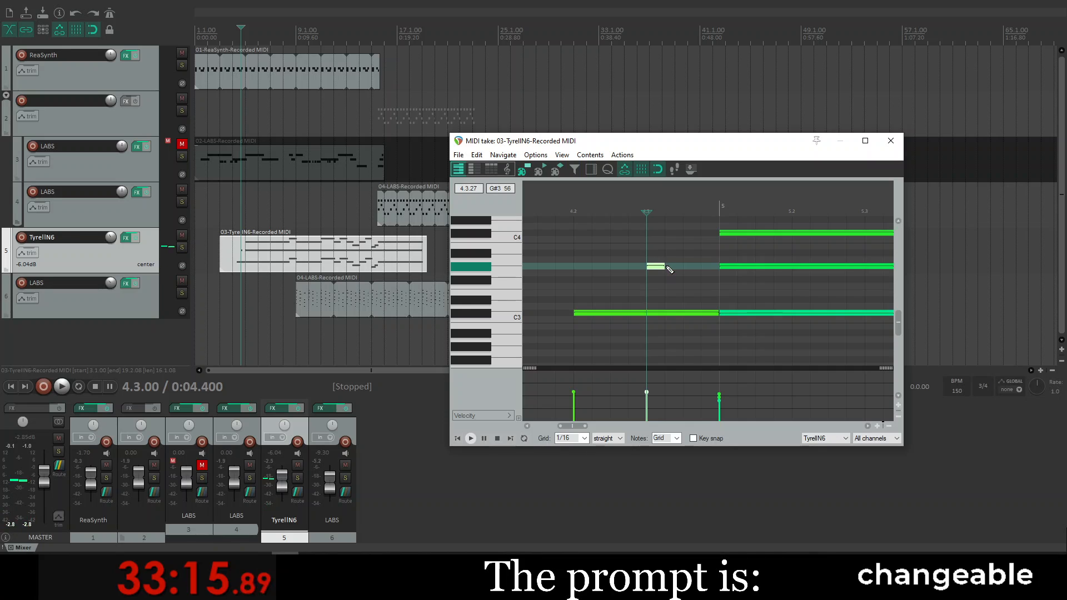
left_click(669, 267)
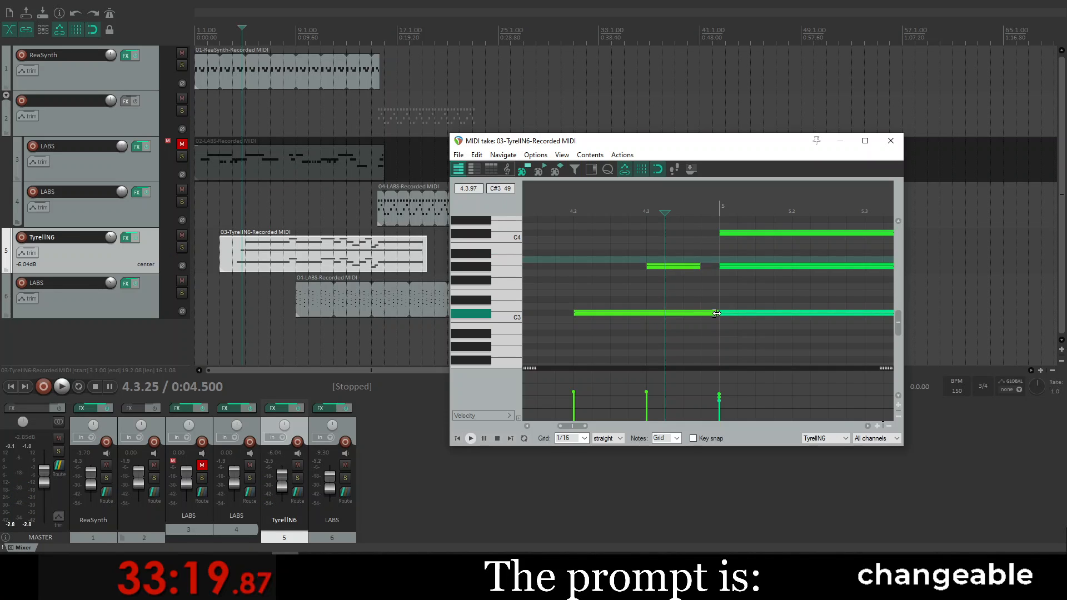
left_click_drag(716, 313, 706, 315)
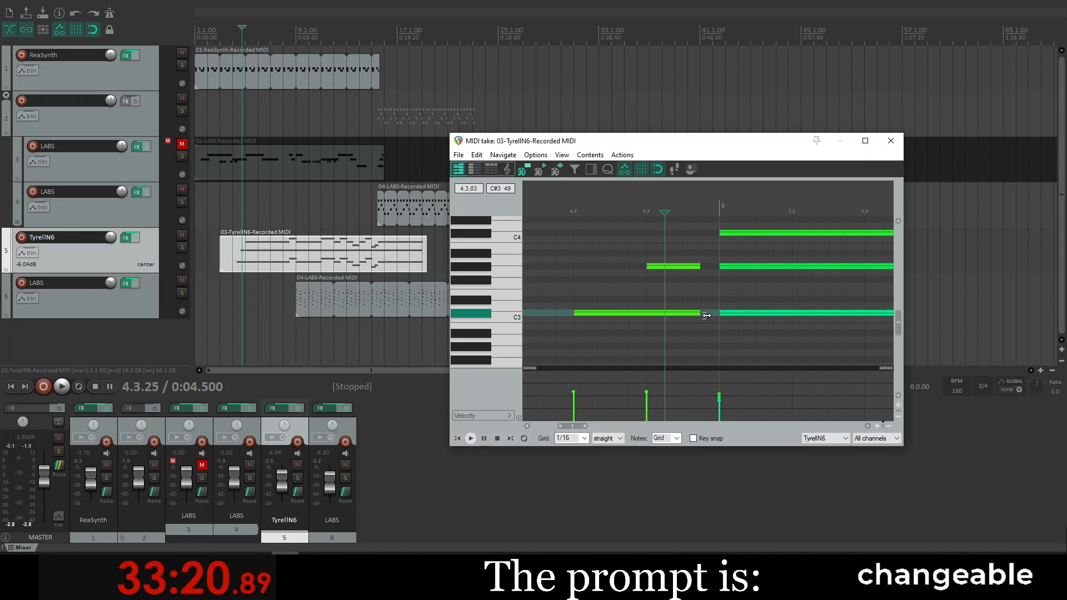
Step: Play back the new TyrellN6 lead-in notes from measure 2, and again from the beginning of the project
left_click(209, 244)
key("space")
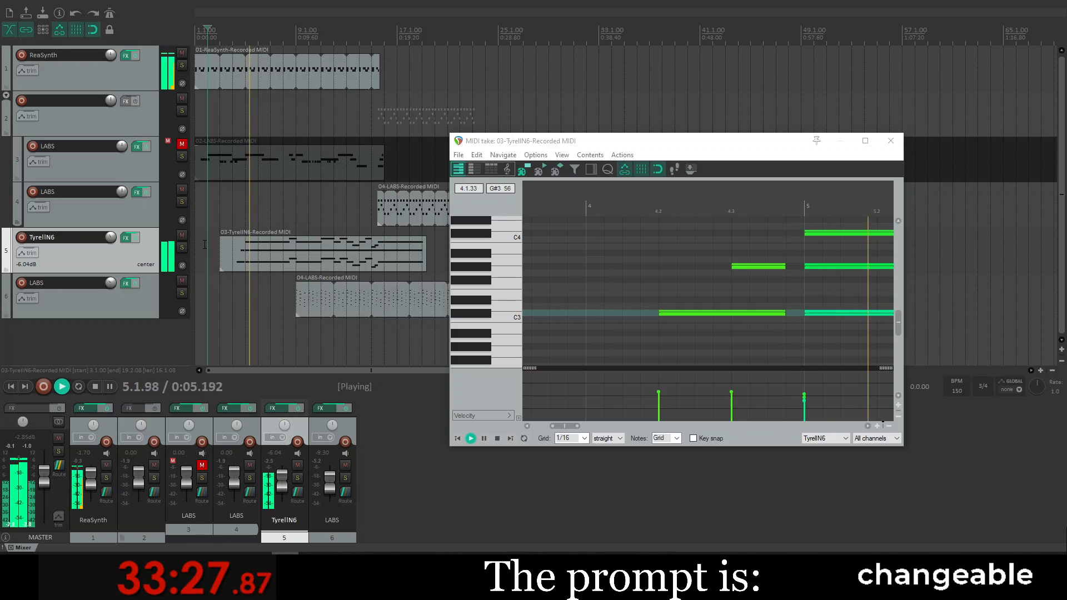
key("space")
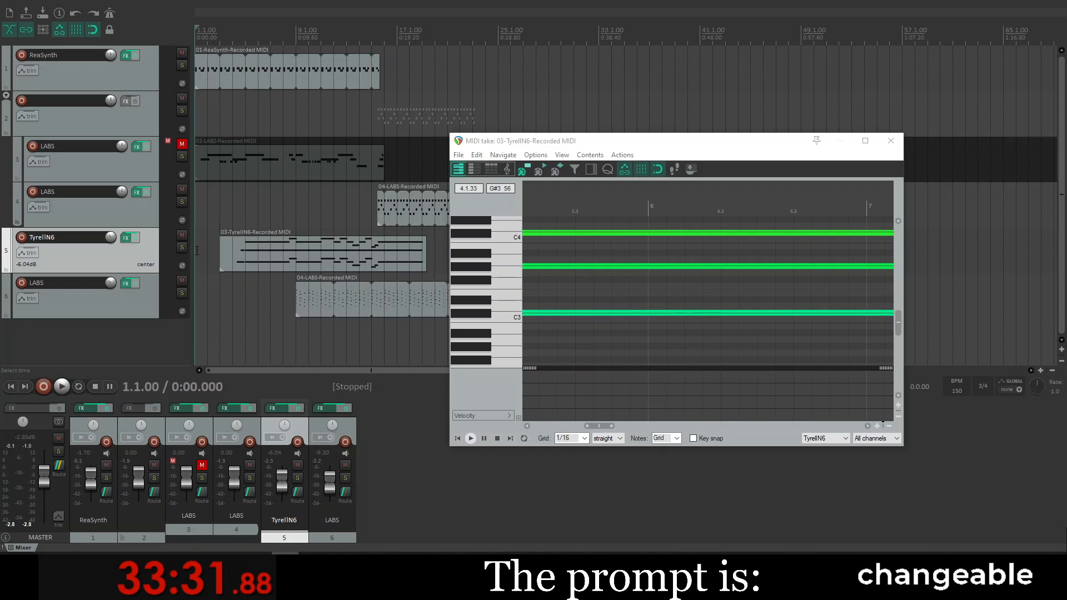
key("space")
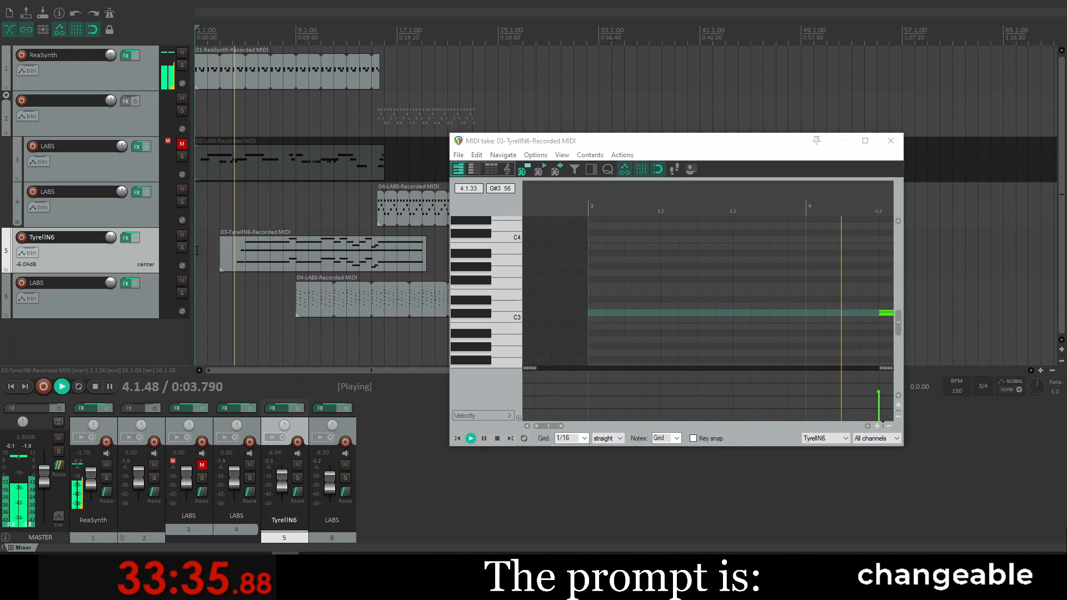
key("space")
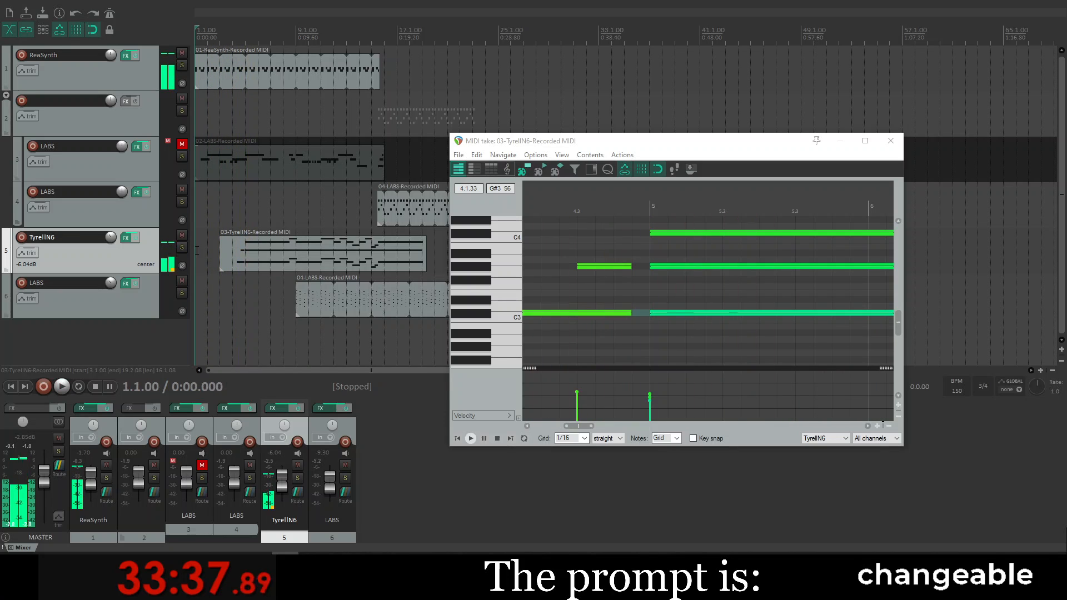
Step: Extend the lead-in C#3 note back to measure 3 and the G#3 note back to measure 4, and audition from measure 2
scroll(567, 344, "left", 6)
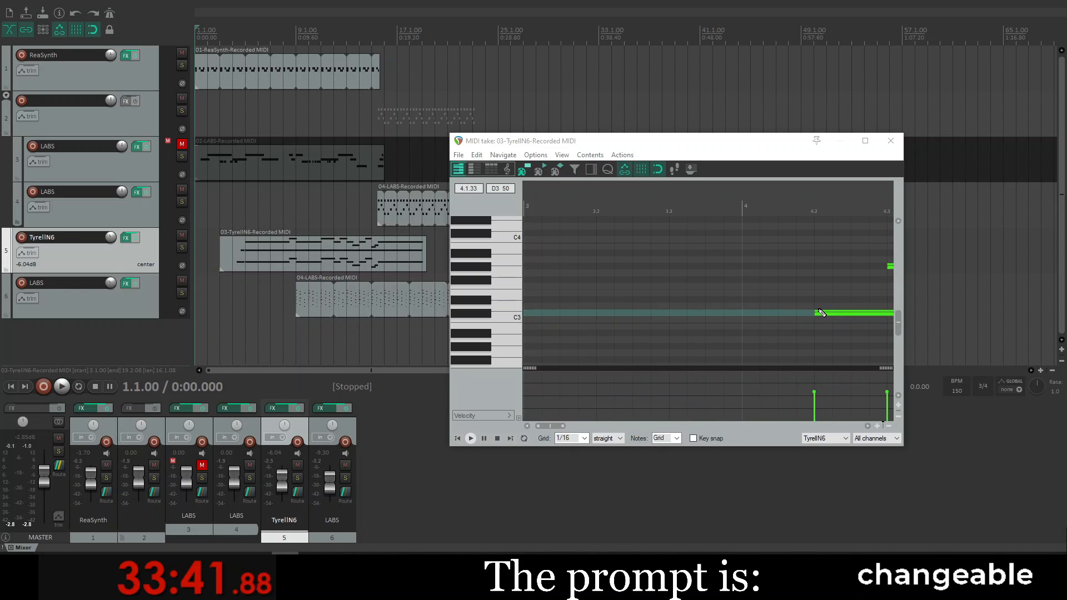
left_click_drag(815, 311, 630, 310)
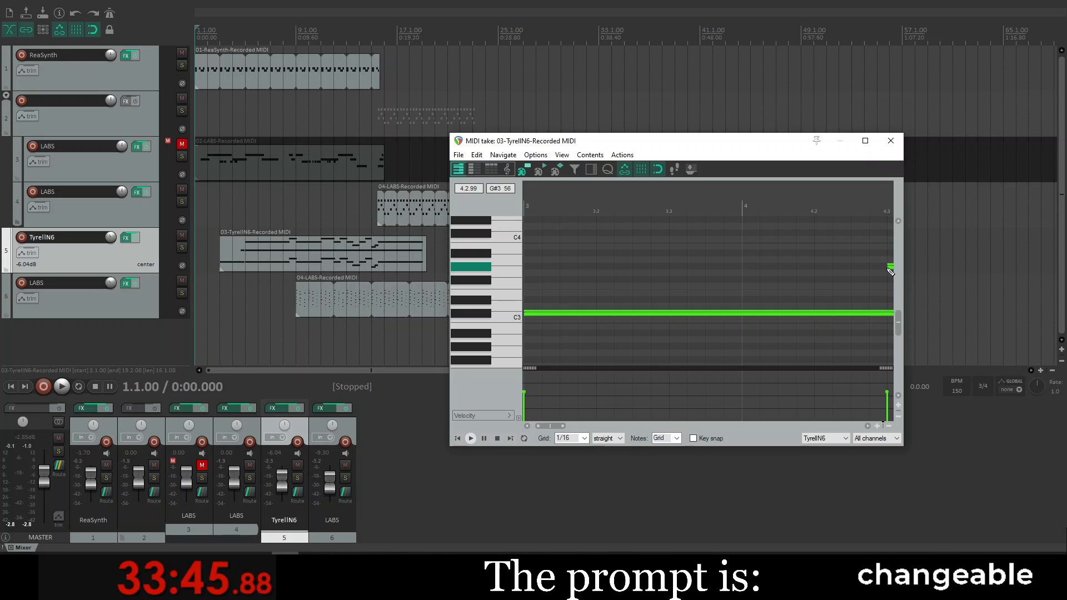
left_click_drag(888, 267, 747, 265)
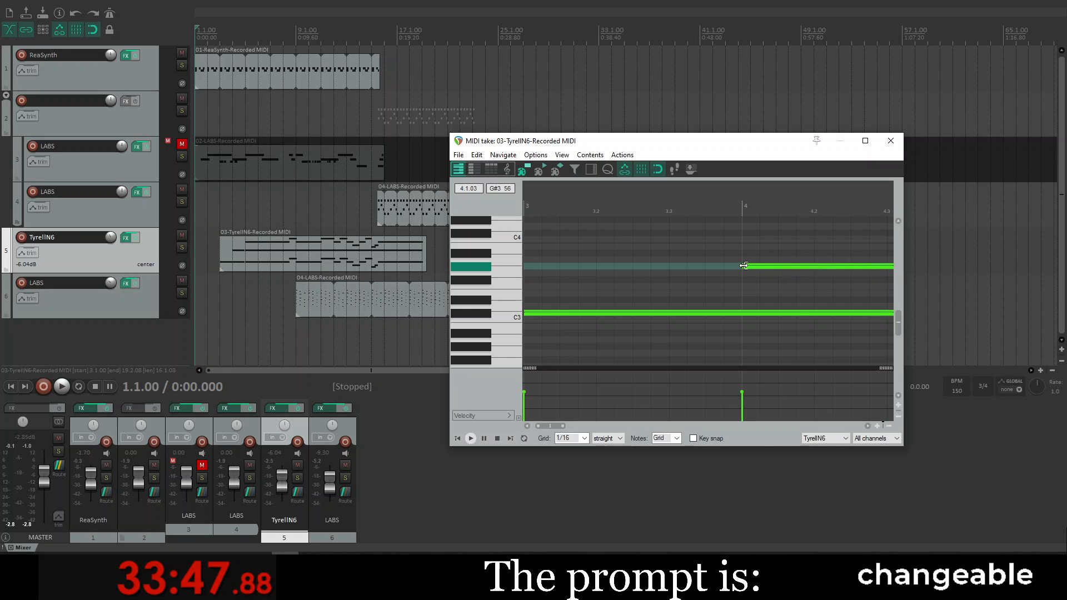
left_click(207, 249)
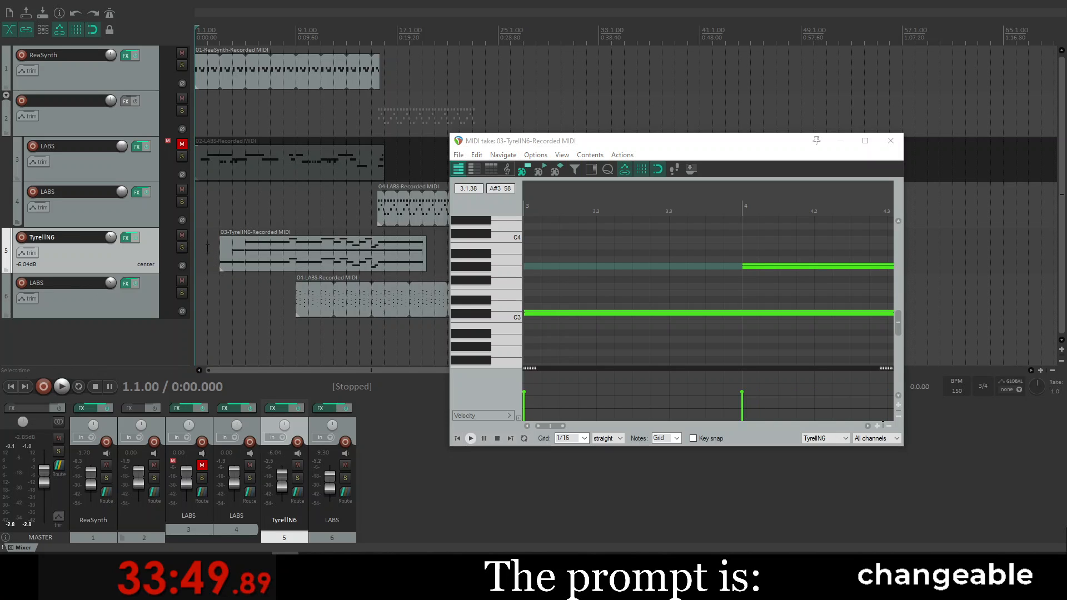
key("space")
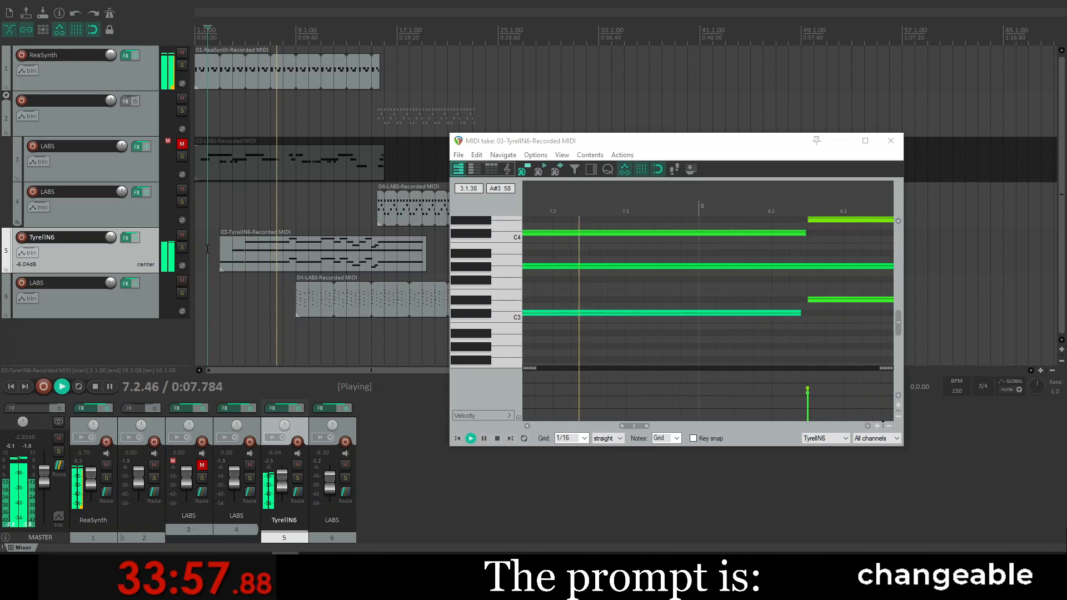
key("space")
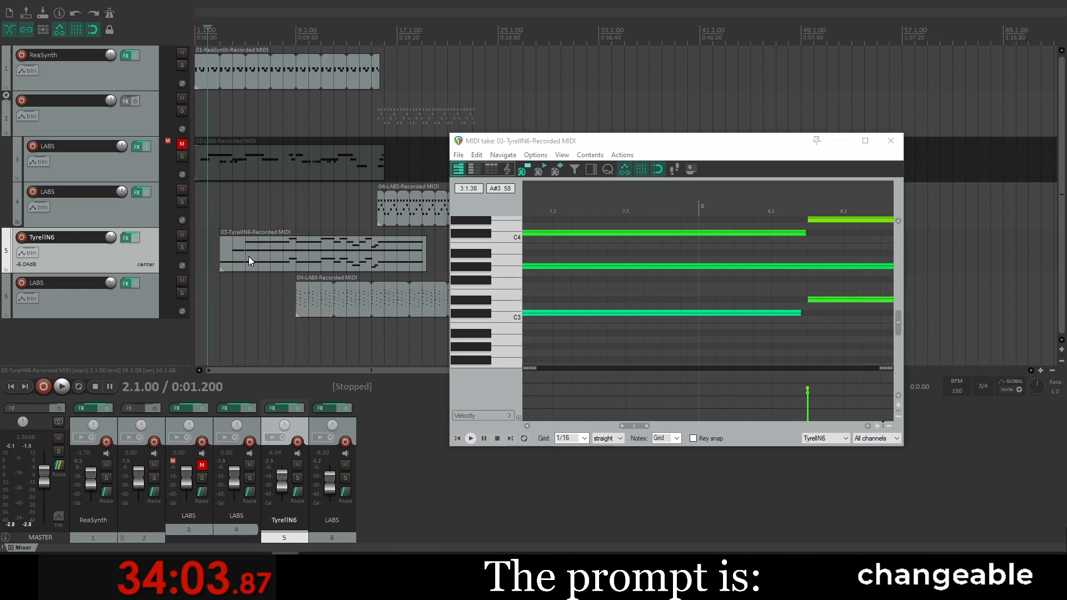
Step: Copy the TyrellN6 clip's lower melody line from measure 5 onward one octave down to C#2, keeping the original timing
left_click(249, 256)
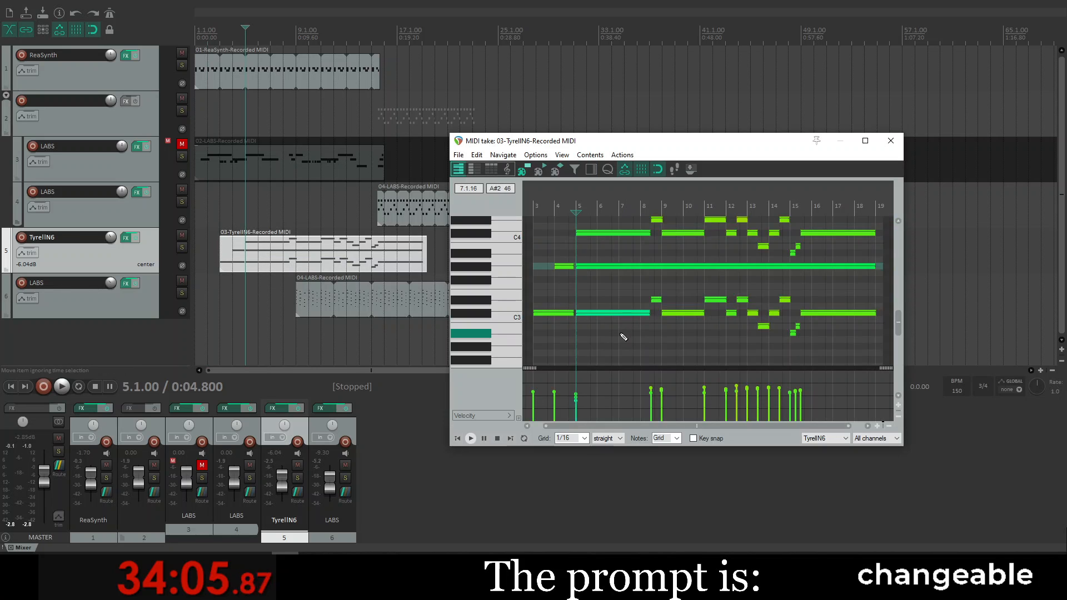
left_click_drag(608, 320, 772, 286)
left_click_drag(604, 340, 811, 288)
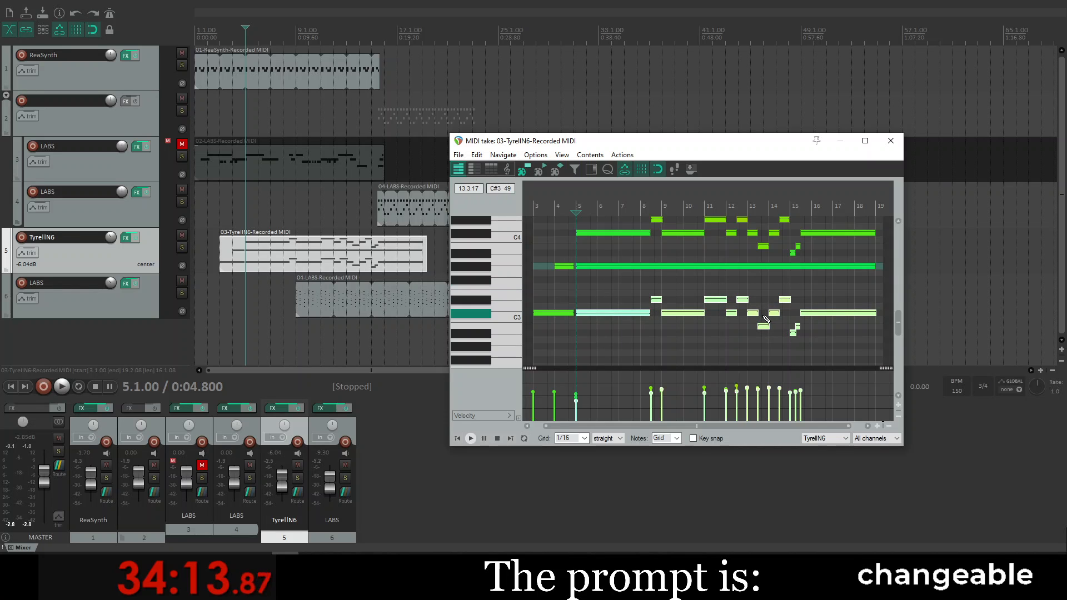
key("ctrl+v")
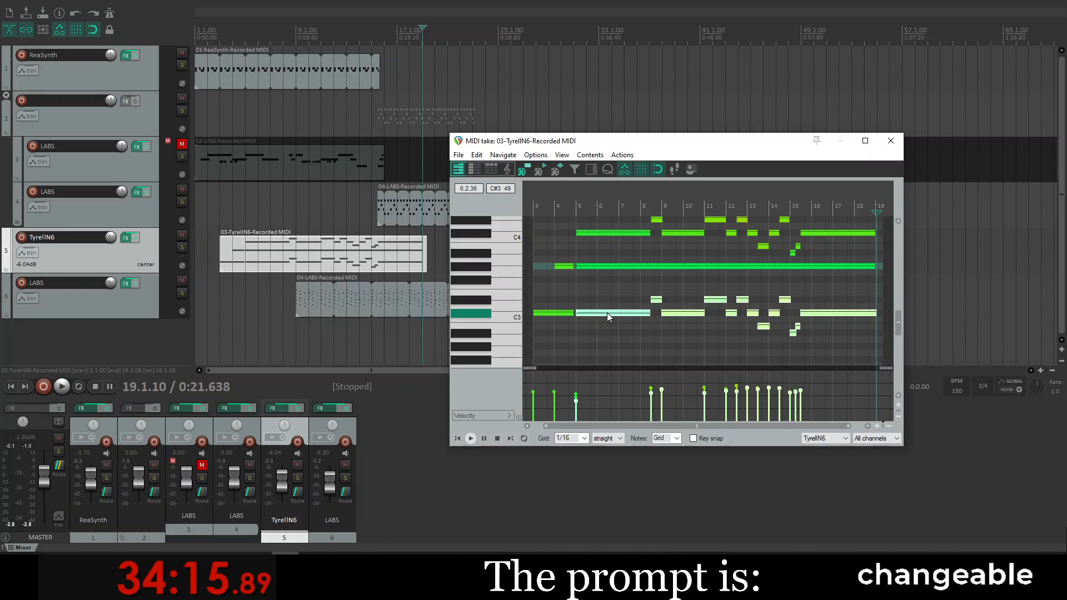
mouse_move(606, 311)
left_mouse_down()
mouse_move(608, 368)
mouse_move(605, 301)
left_mouse_up()
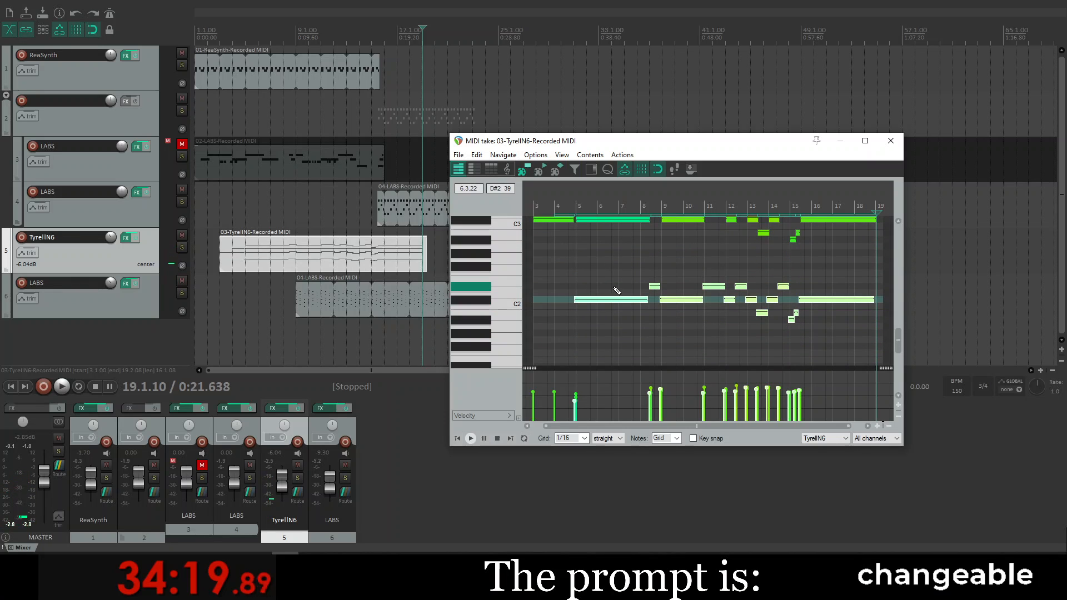
left_click(612, 299)
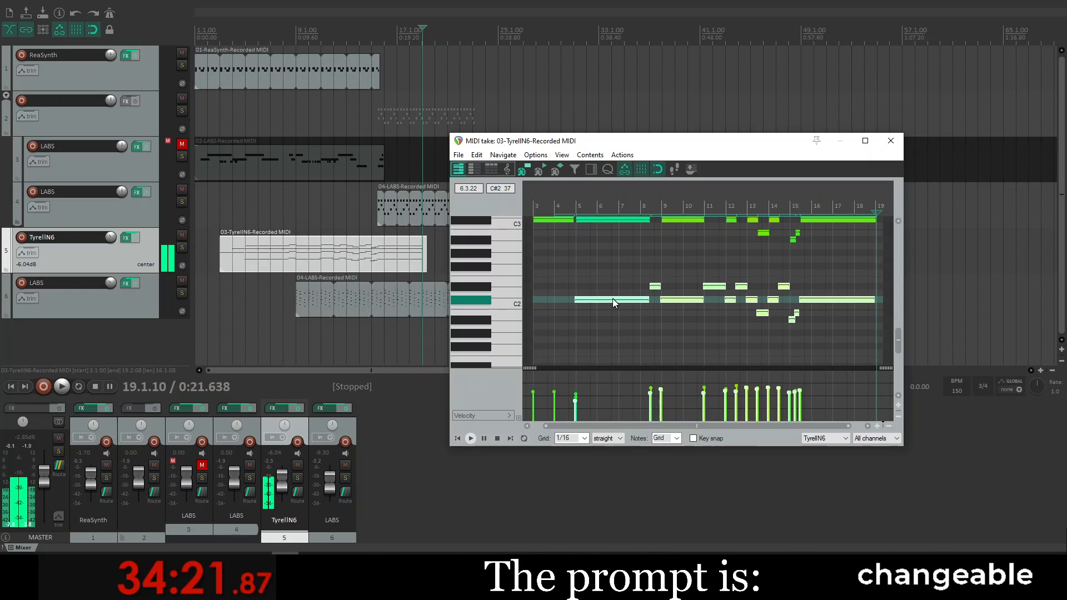
left_click_drag(612, 299, 613, 299)
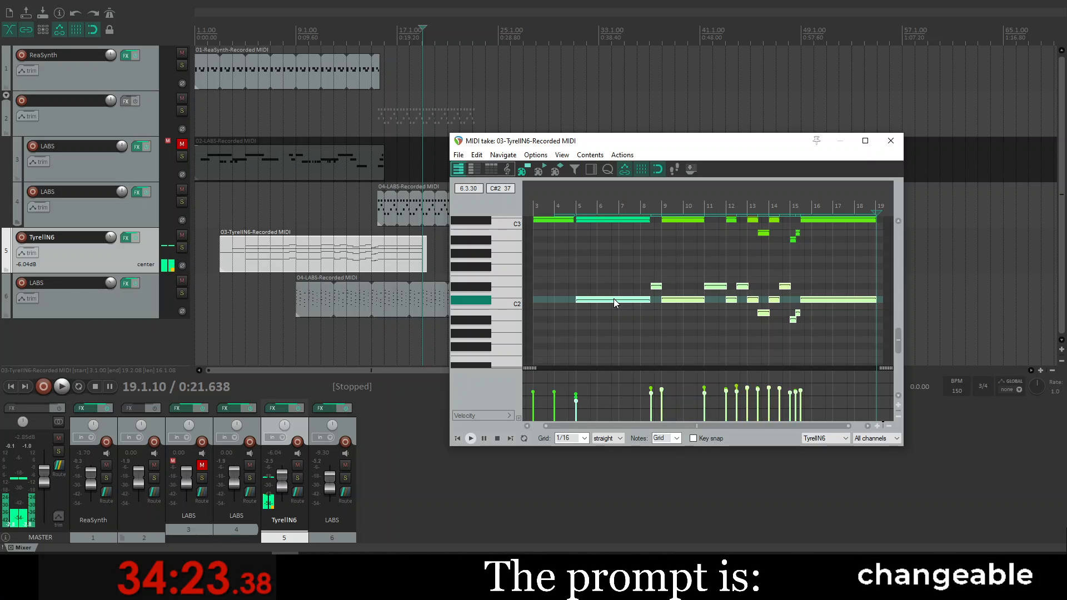
Step: Play back the octave-doubled TyrellN6 line from measure 4, and again from measure 3
left_click(569, 238)
key("space")
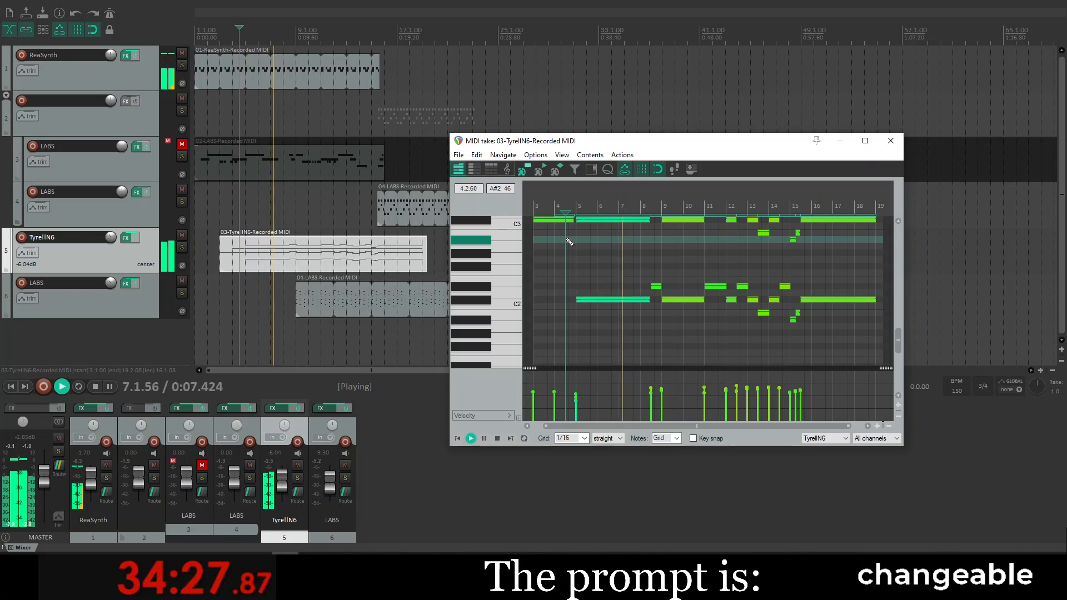
key("space")
left_click(216, 249)
key("space")
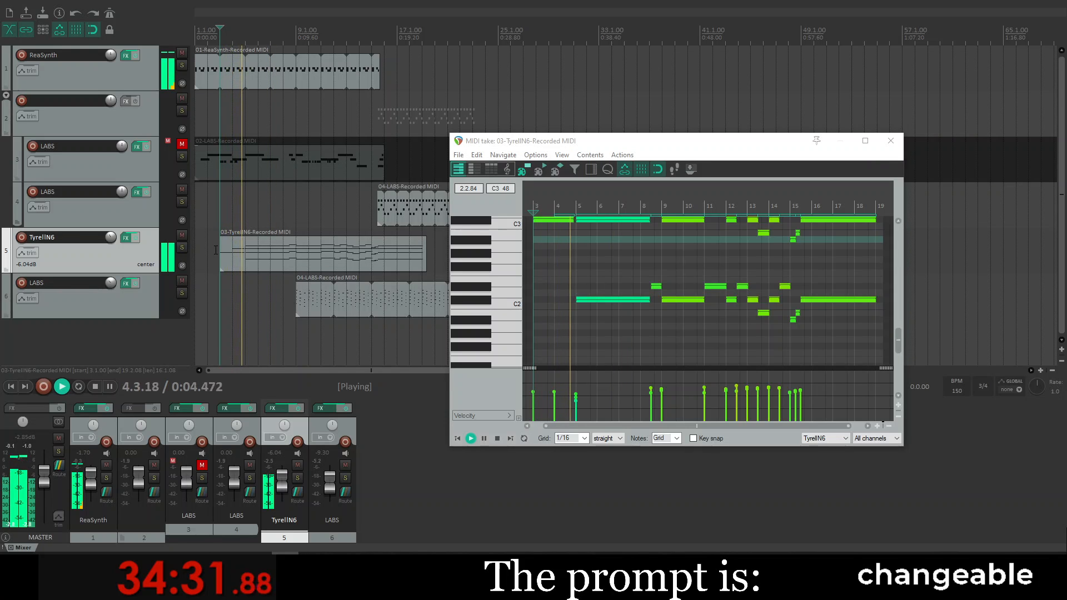
key("space")
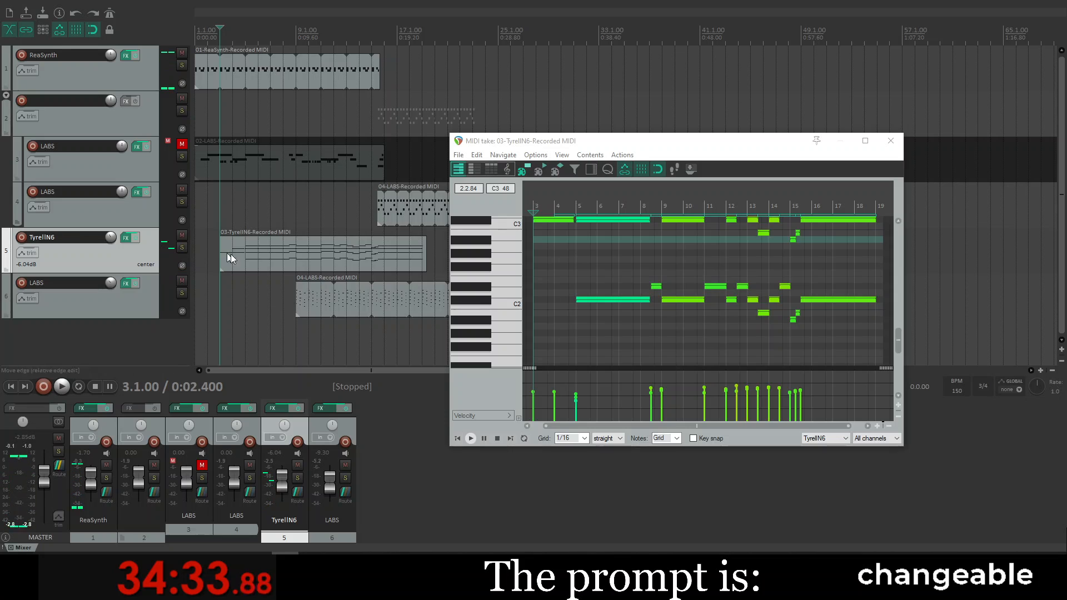
Step: Lengthen the lead-in G#3 and C#3 notes to end exactly at measure 5, and audition the arrangement from measure 2
scroll(575, 273, "up", 5)
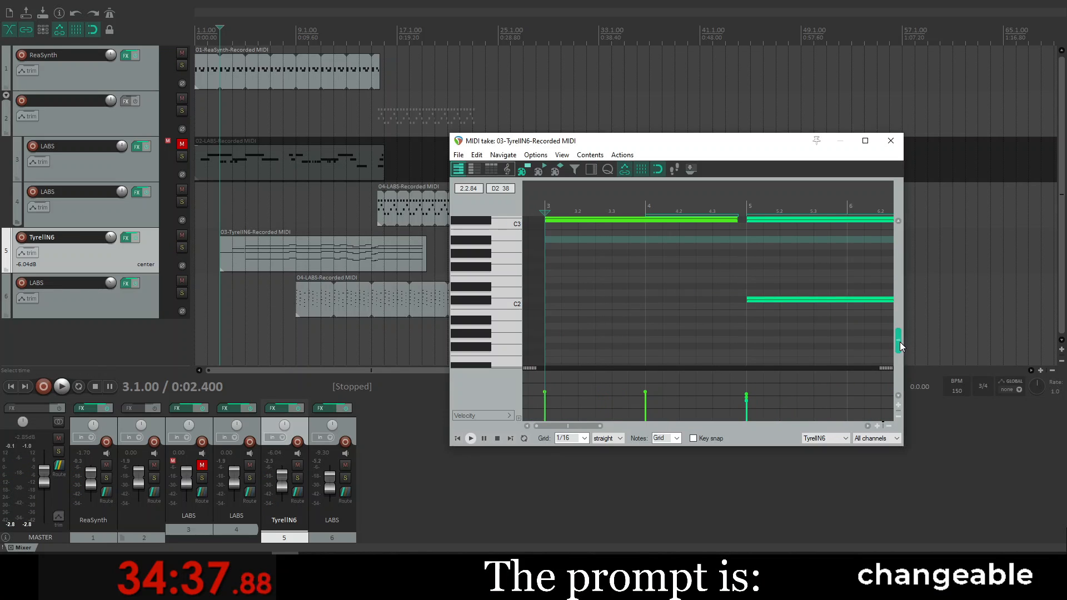
left_click_drag(902, 343, 895, 329)
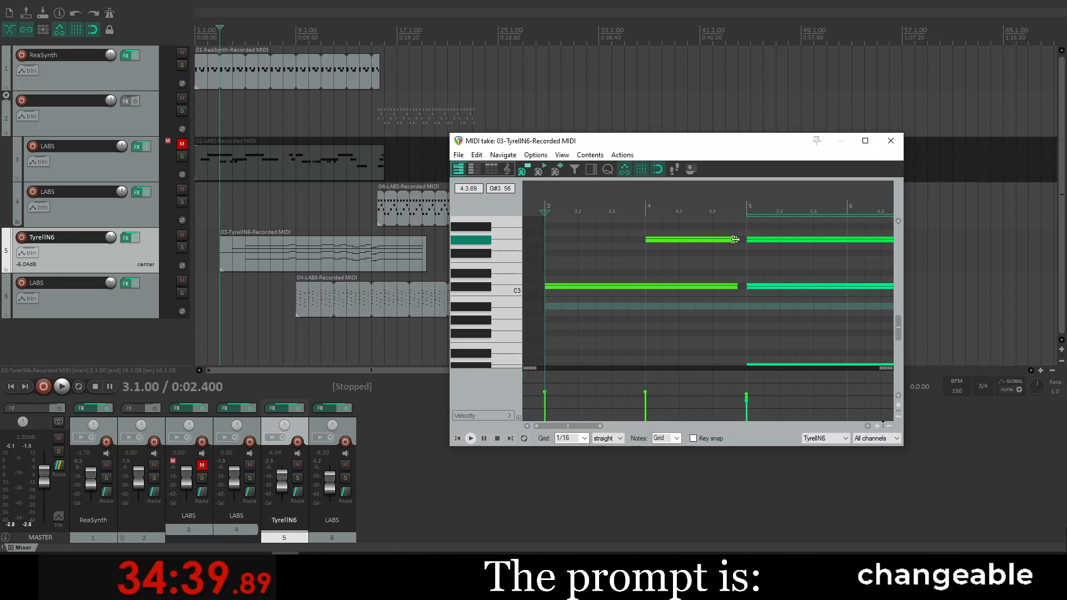
left_click(741, 287)
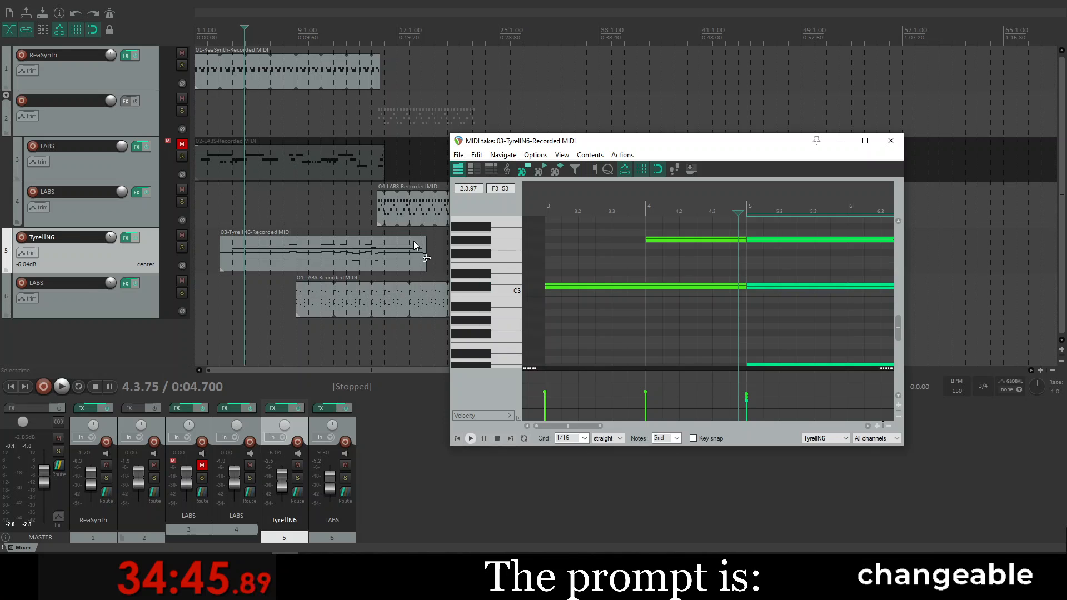
left_click(203, 243)
key("space")
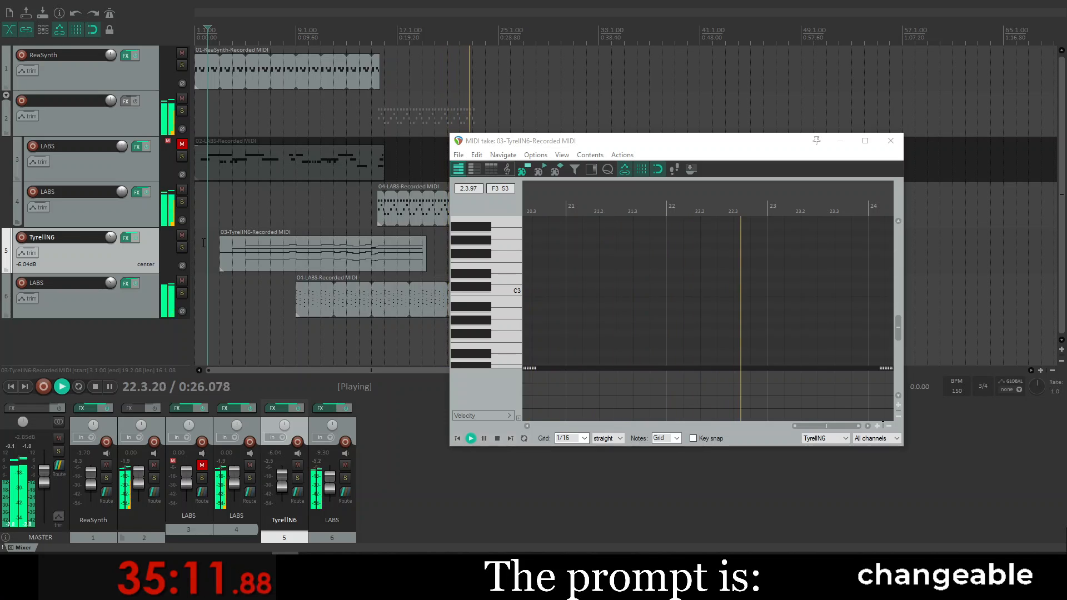
key("space")
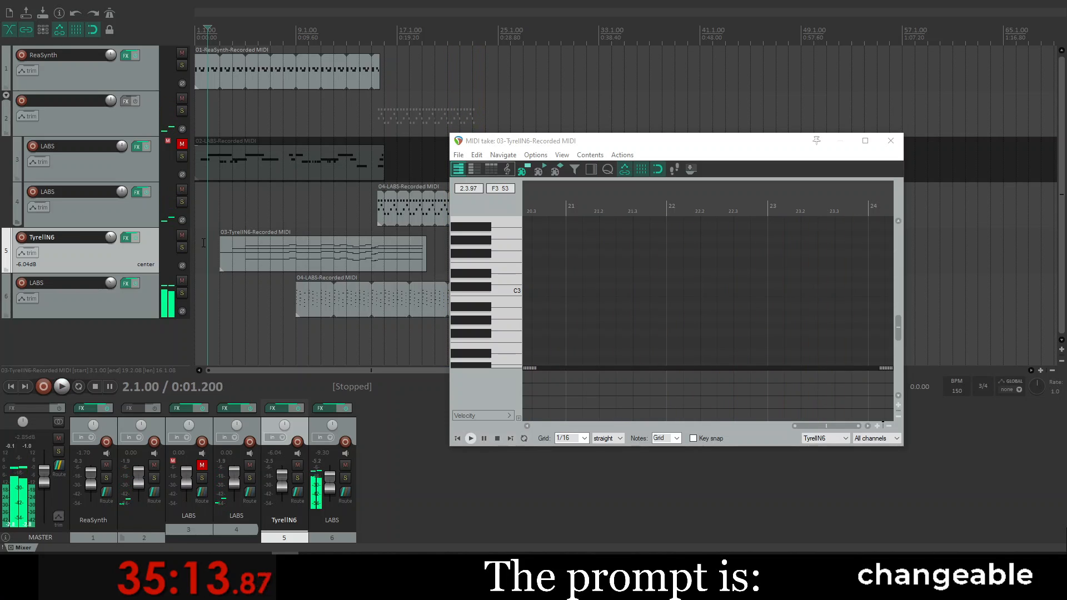
Step: Close the TyrellN6 note editor and extend the looped LABS clip on track 4 to end at measure 35
left_click_drag(707, 139, 636, 174)
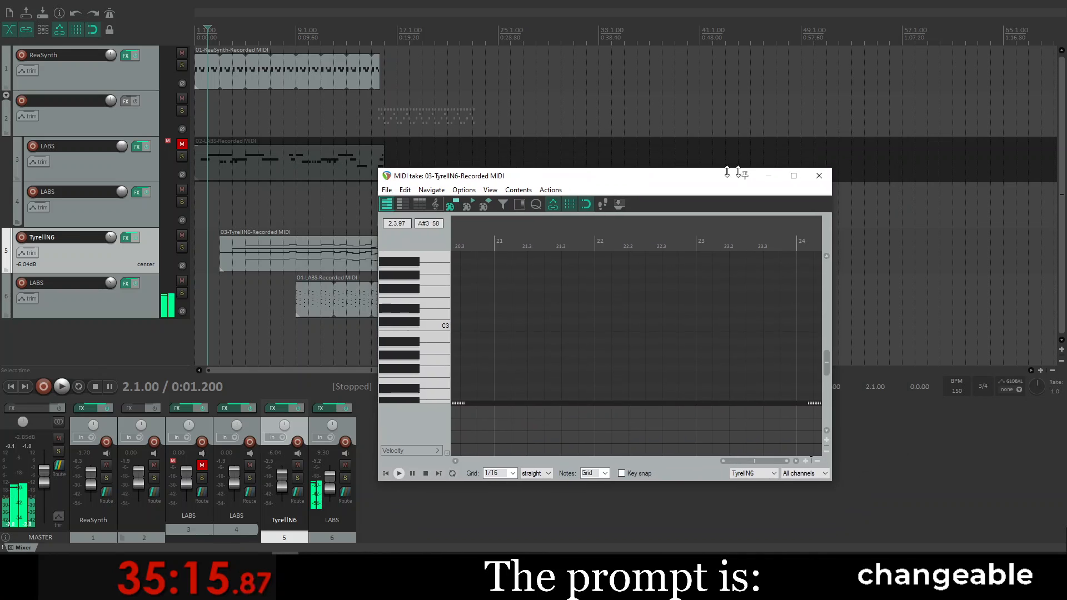
left_click(819, 176)
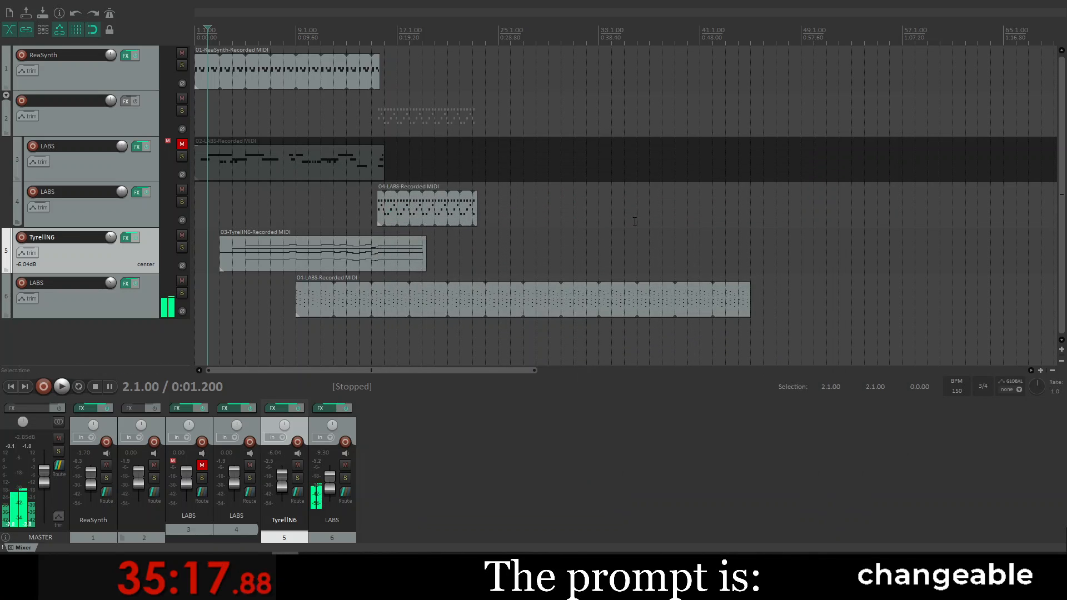
left_click_drag(477, 202, 624, 203)
left_click(383, 212)
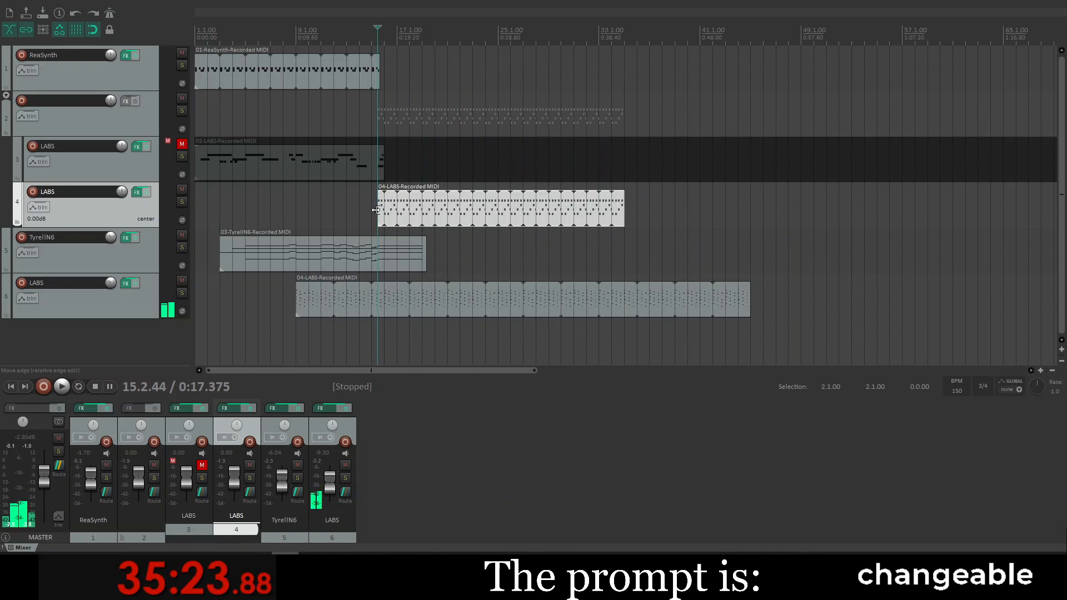
Step: Audition the arrangement from measure 15, and record and save a new TyrellN6 MIDI take starting at measure 17
key("space")
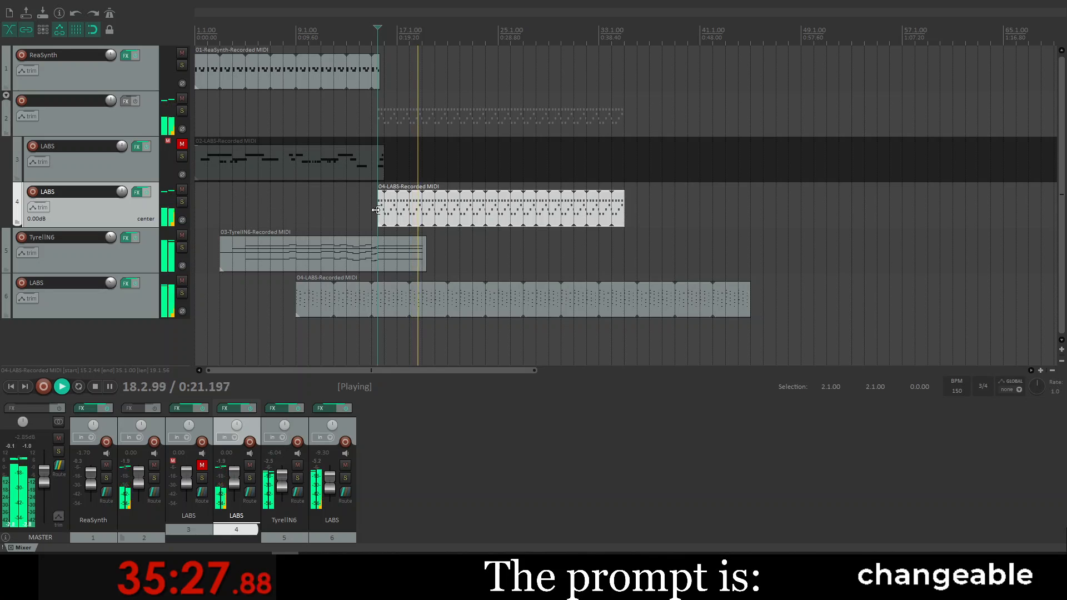
key("space")
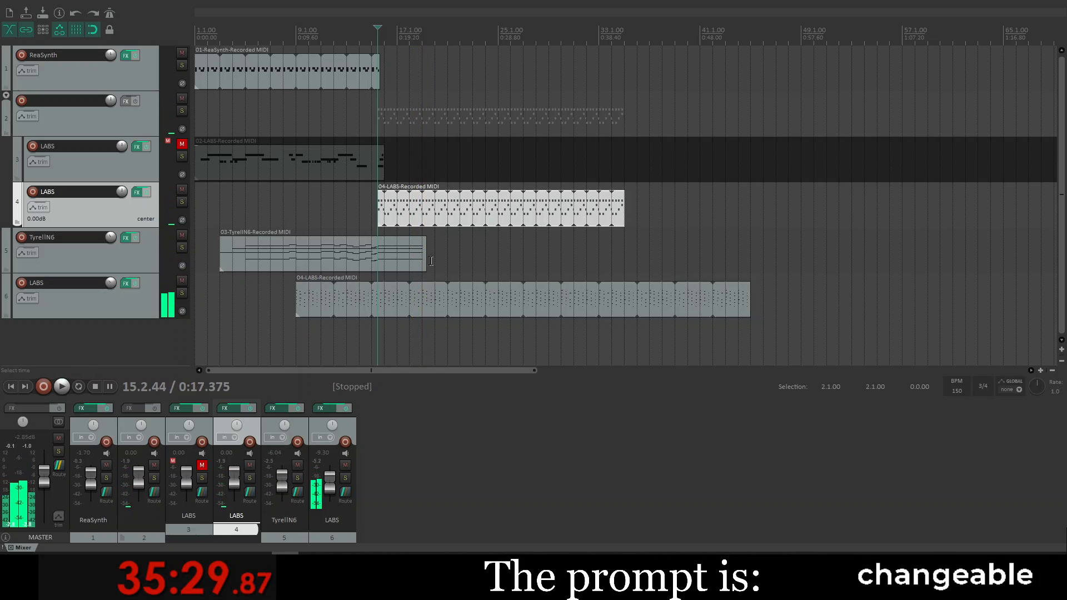
left_click(397, 254)
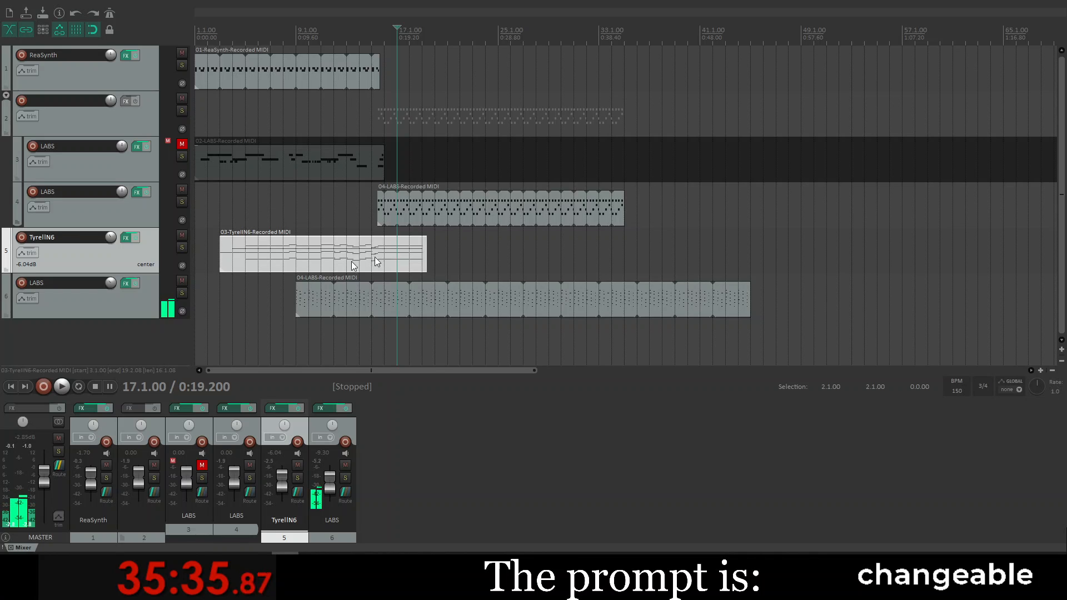
left_click(21, 237)
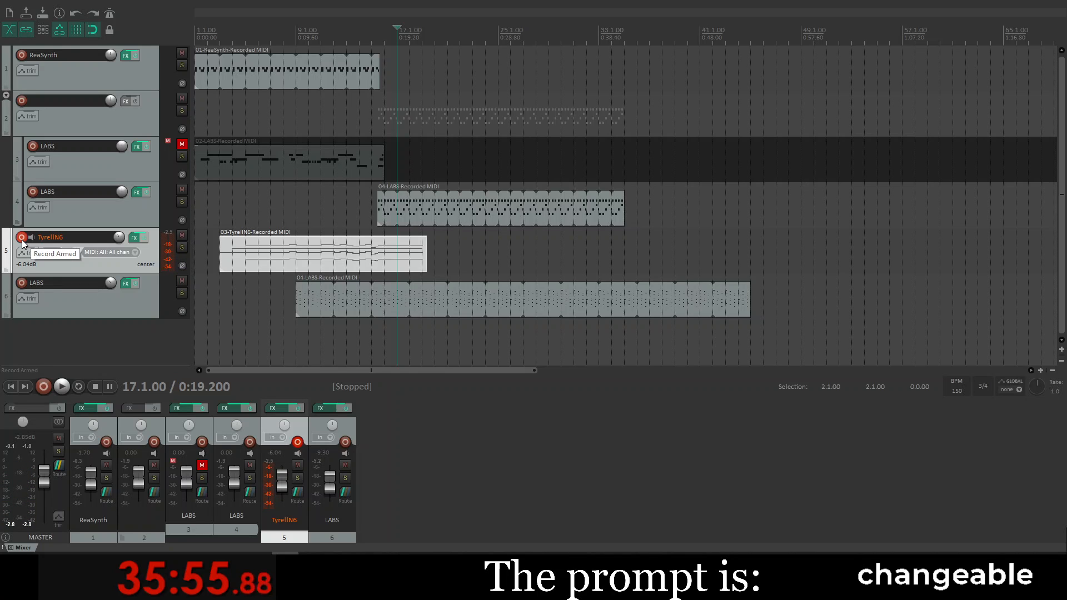
key("ctrl+r")
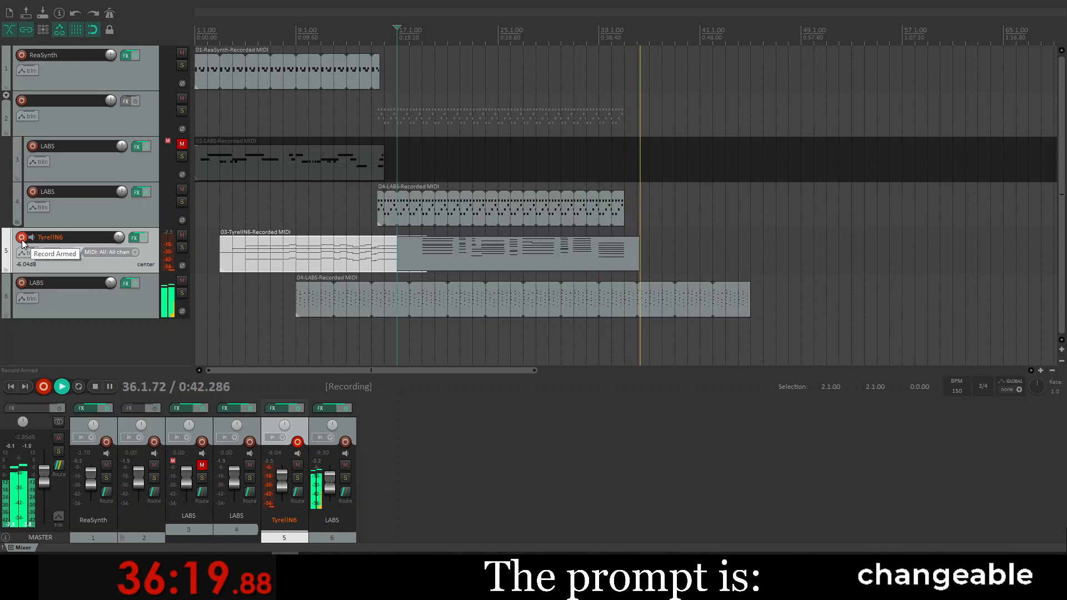
key("space")
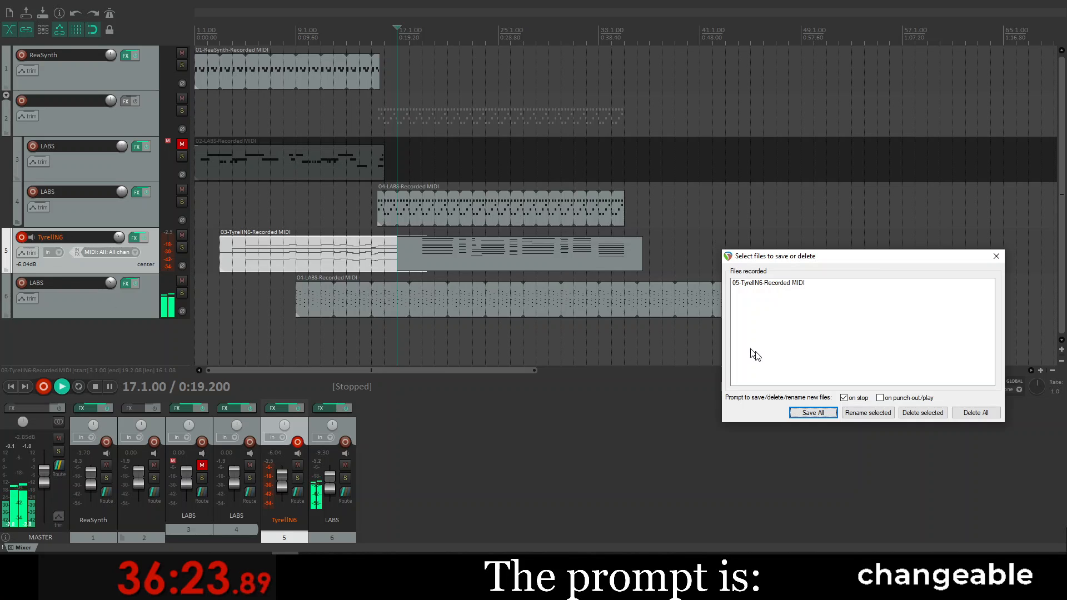
left_click(805, 414)
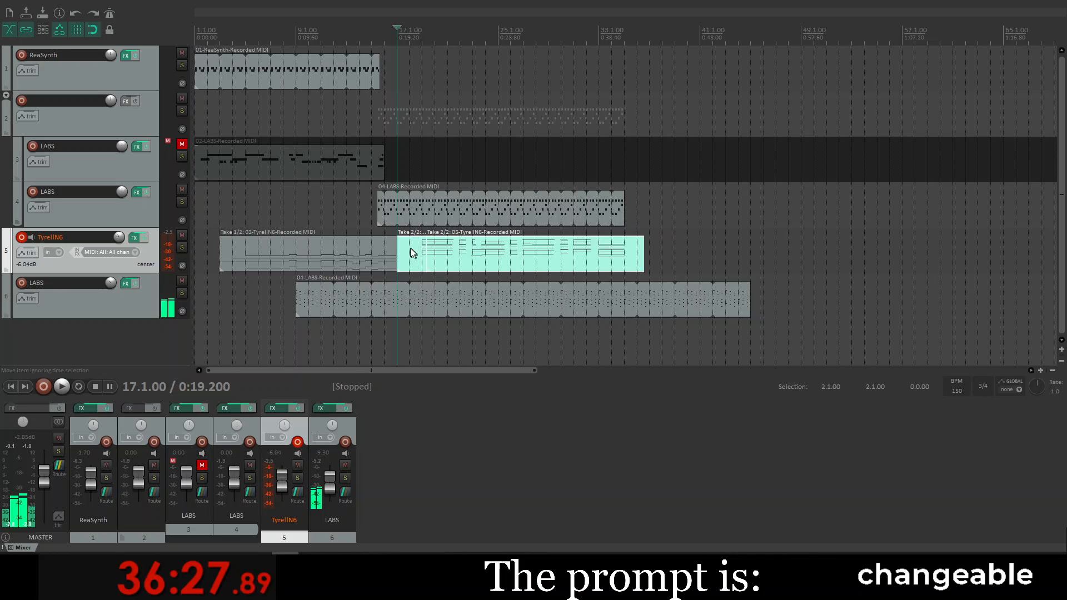
Step: Inspect the notes in the short TyrellN6 overlap section after measure 17, and play back the transition from measure 16
left_click(377, 251)
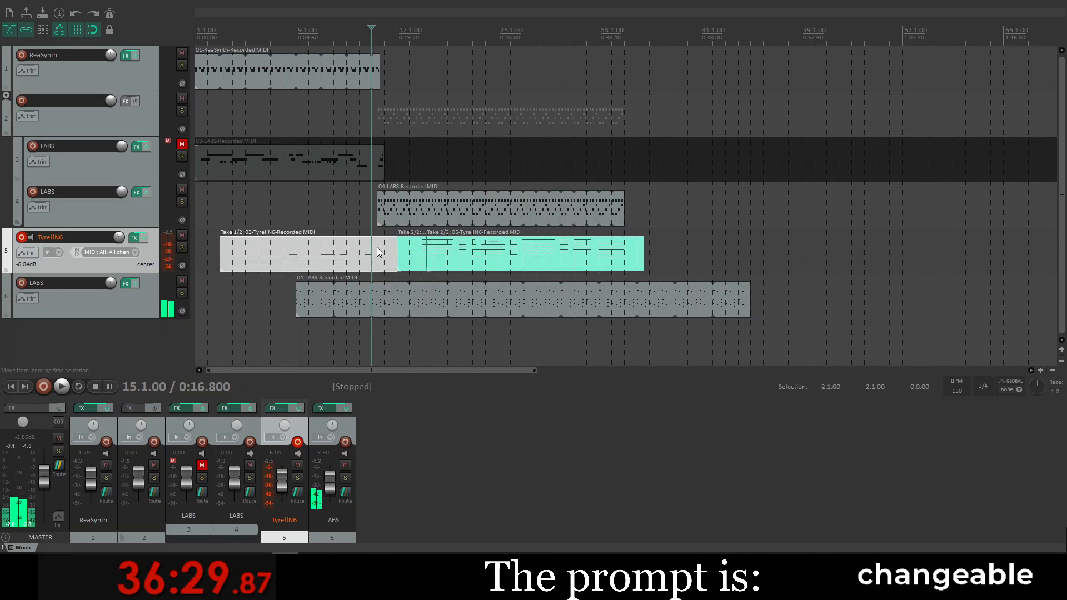
double_click(405, 255)
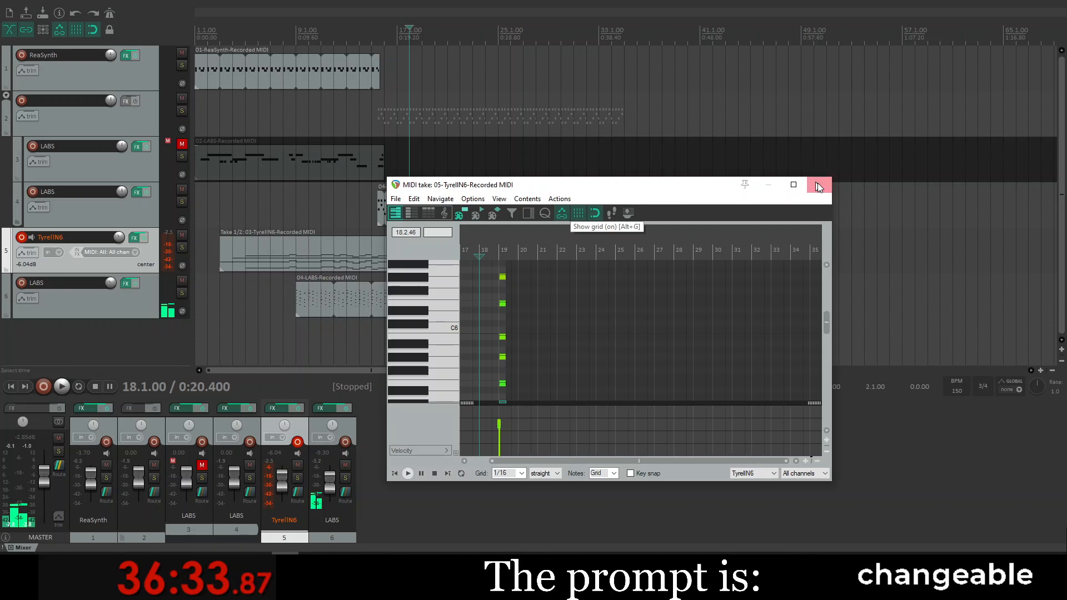
left_click(827, 185)
left_click(381, 251)
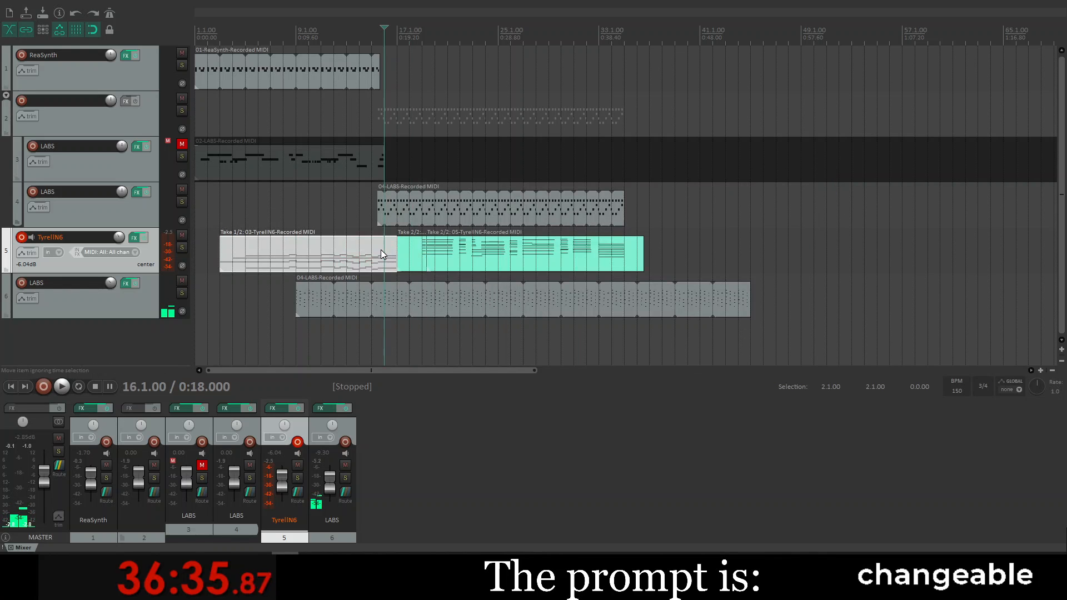
key("space")
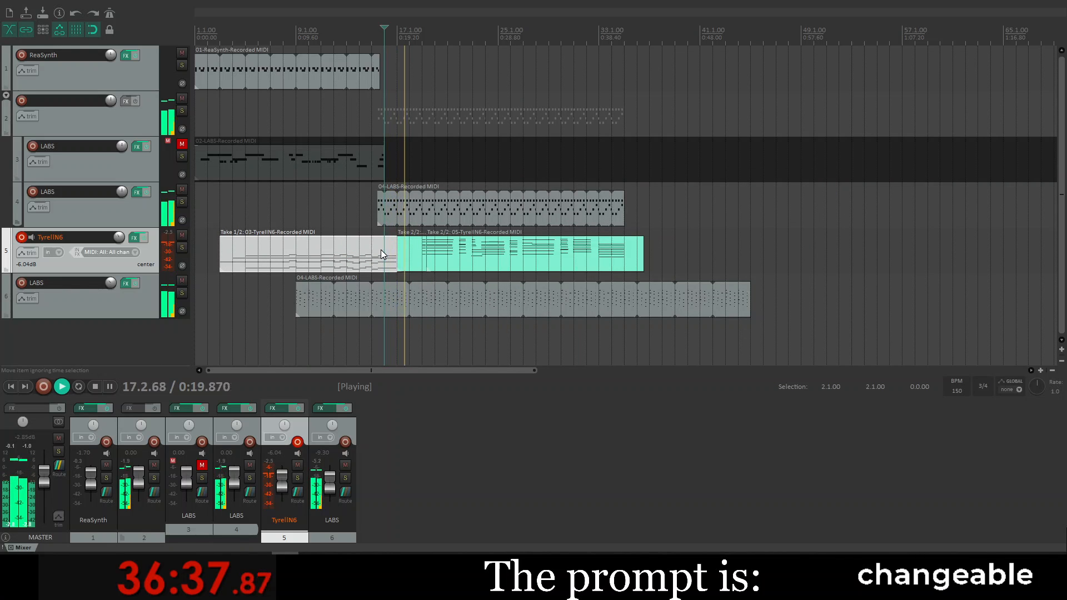
key("space")
Step: Play back the newly recorded TyrellN6 chords from measure 19
left_click_drag(422, 249, 422, 249)
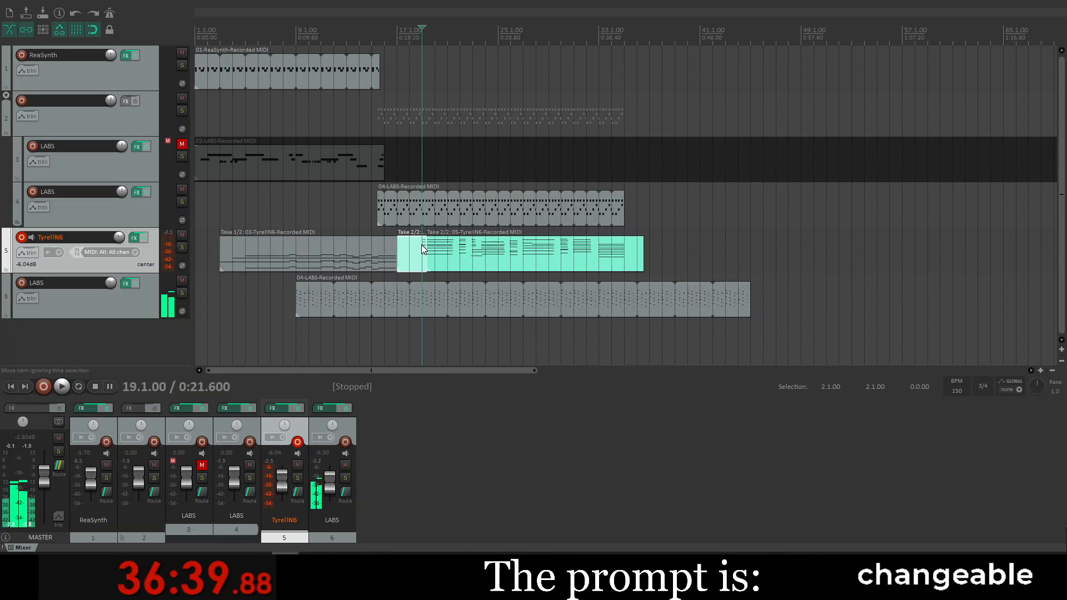
key("space")
key("space")
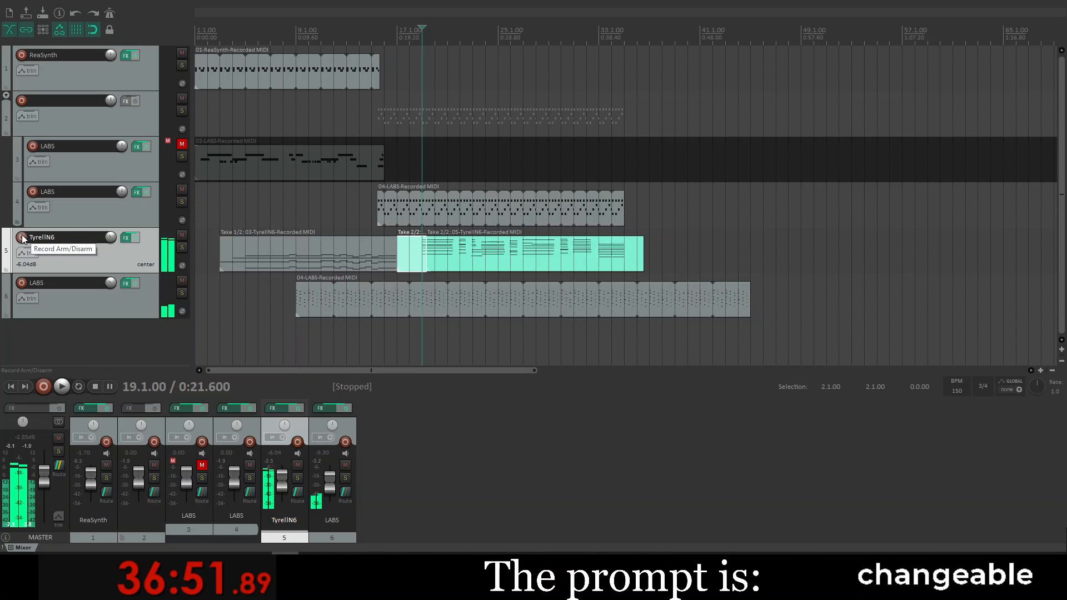
key("space")
key("space")
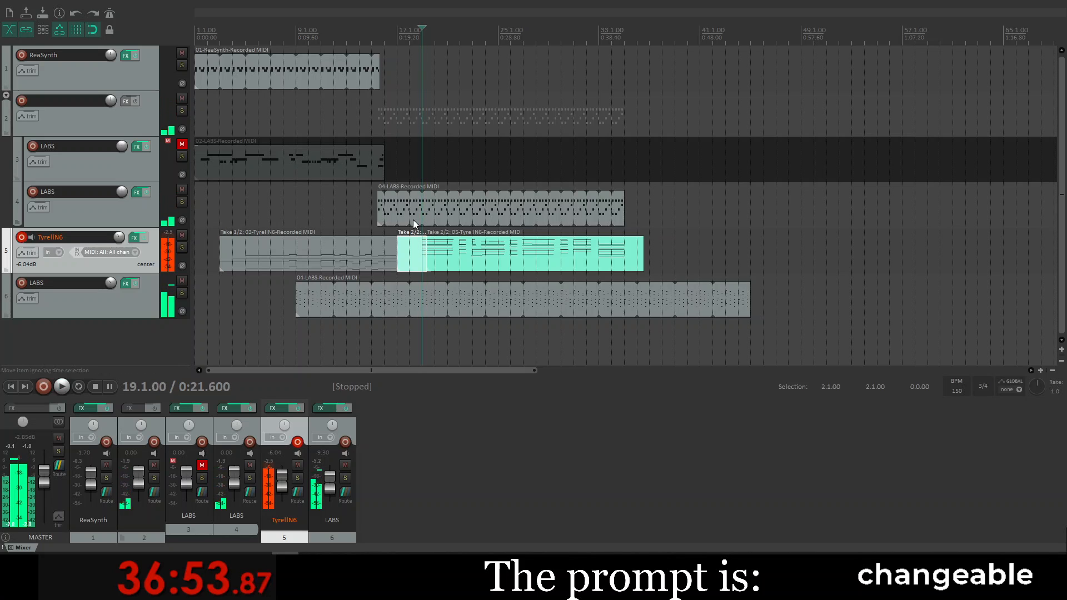
Step: Mute the TyrellN6 track, listen to the other tracks from measure 28, and unmute it
left_click(183, 234)
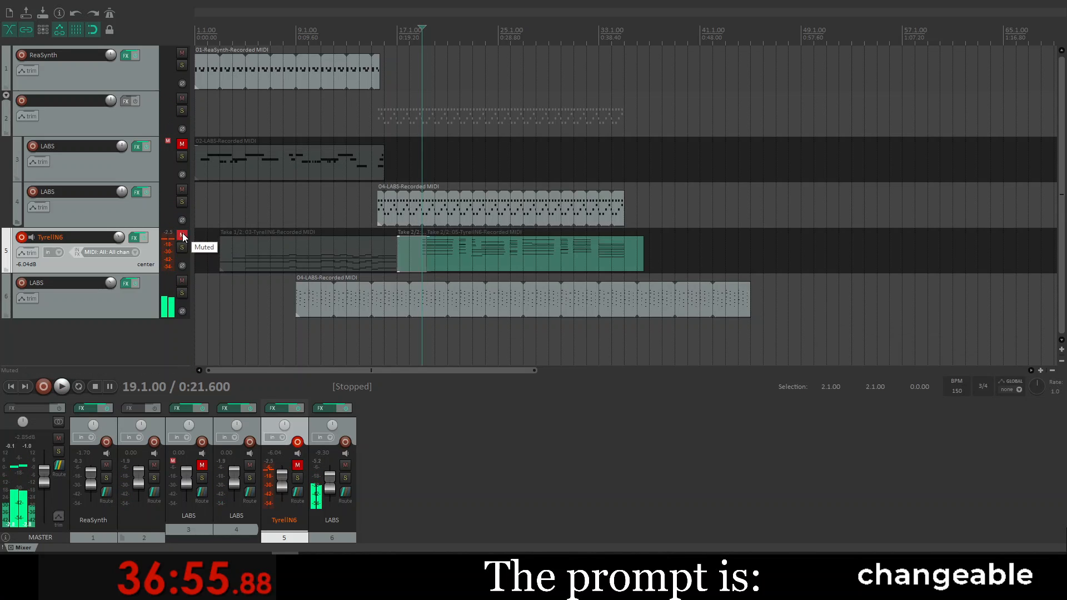
left_click(182, 235)
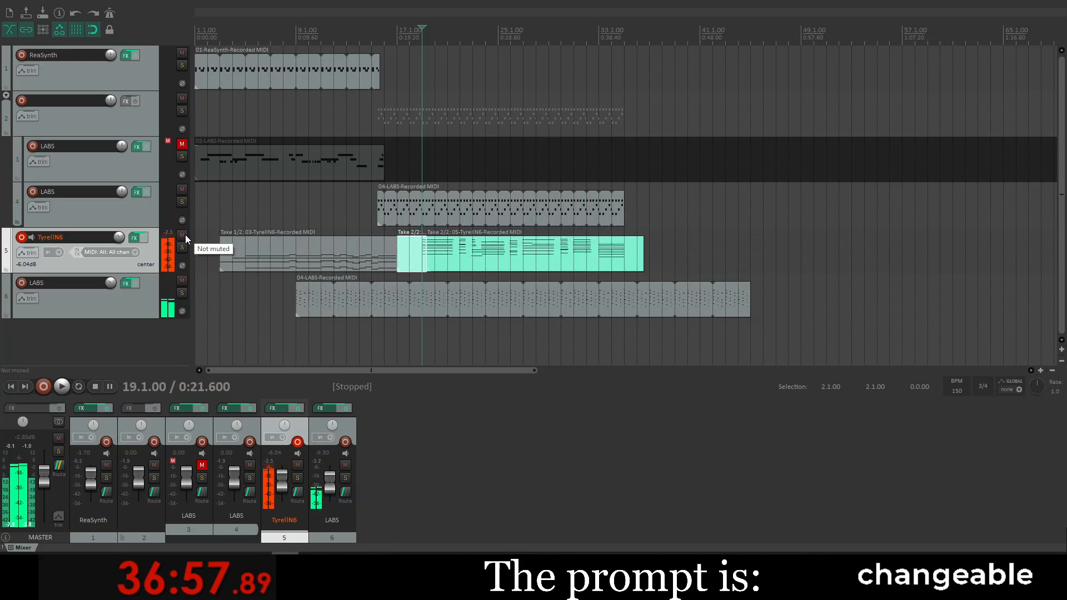
left_click(182, 235)
left_click(535, 250)
key("space")
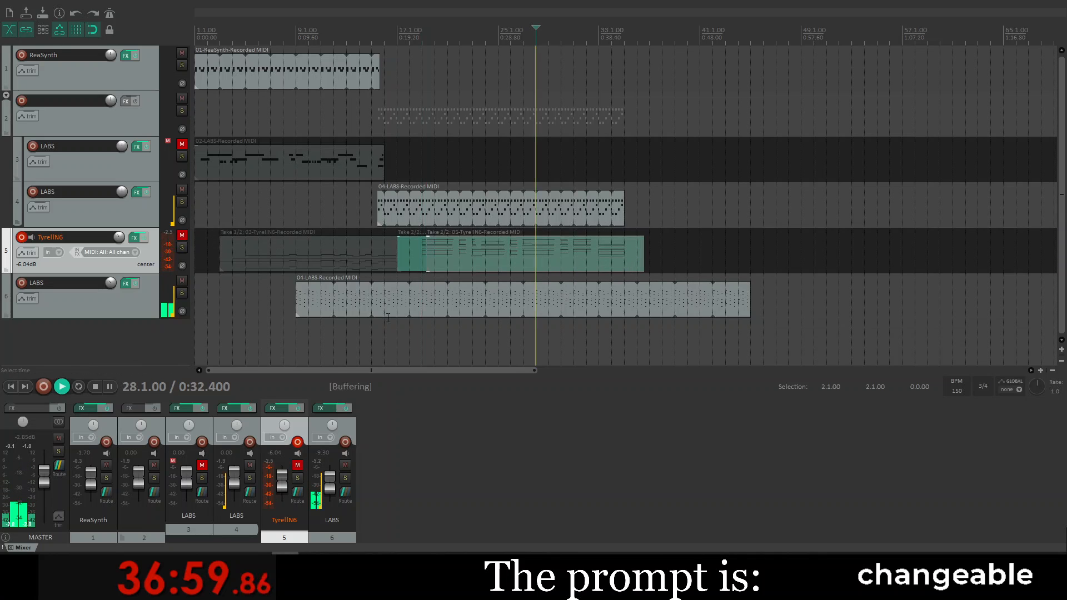
key("space")
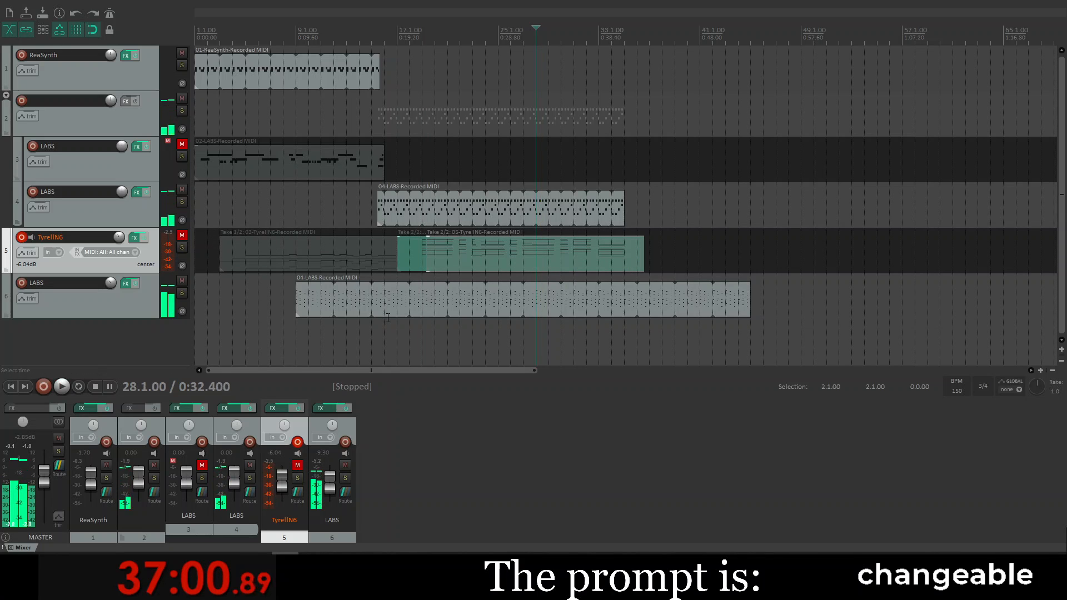
left_click(182, 235)
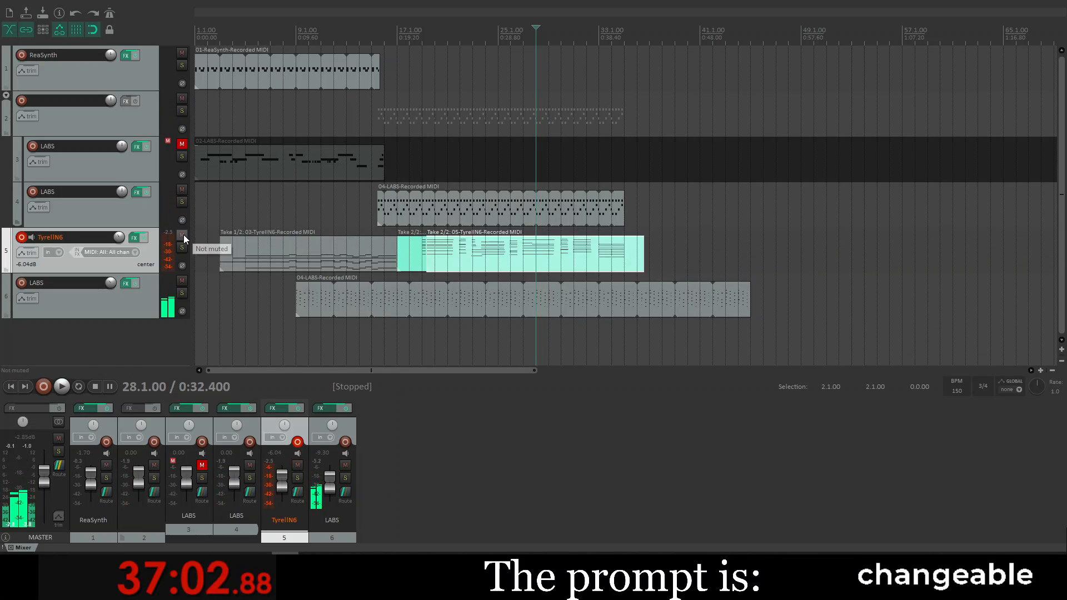
Step: Split the short TyrellN6 overlap section at measure 19 and check the notes in its measure 17 to 19 part
left_click(401, 250)
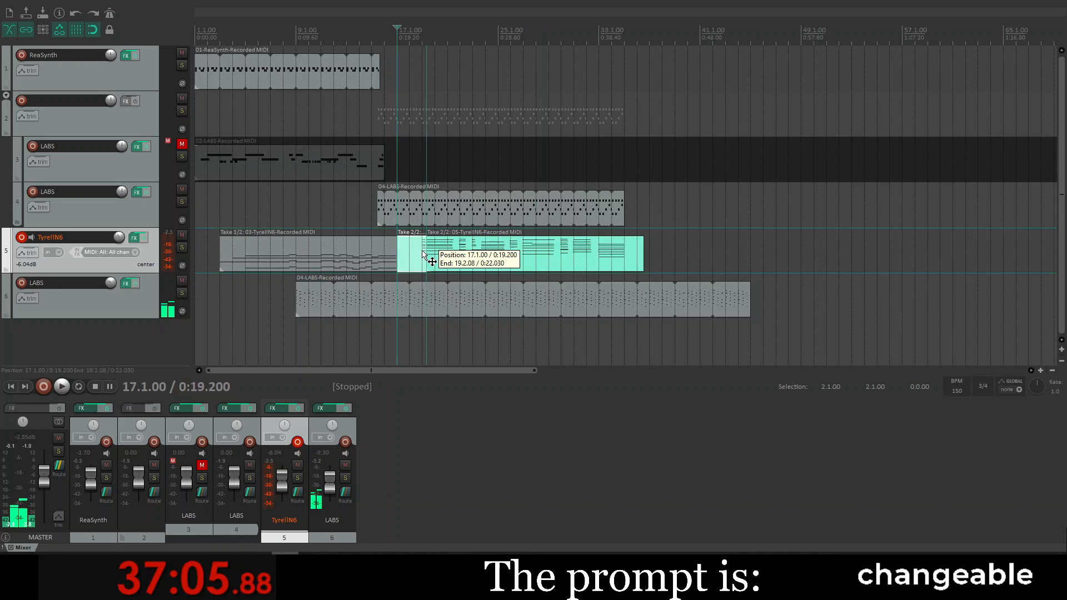
left_click(421, 250)
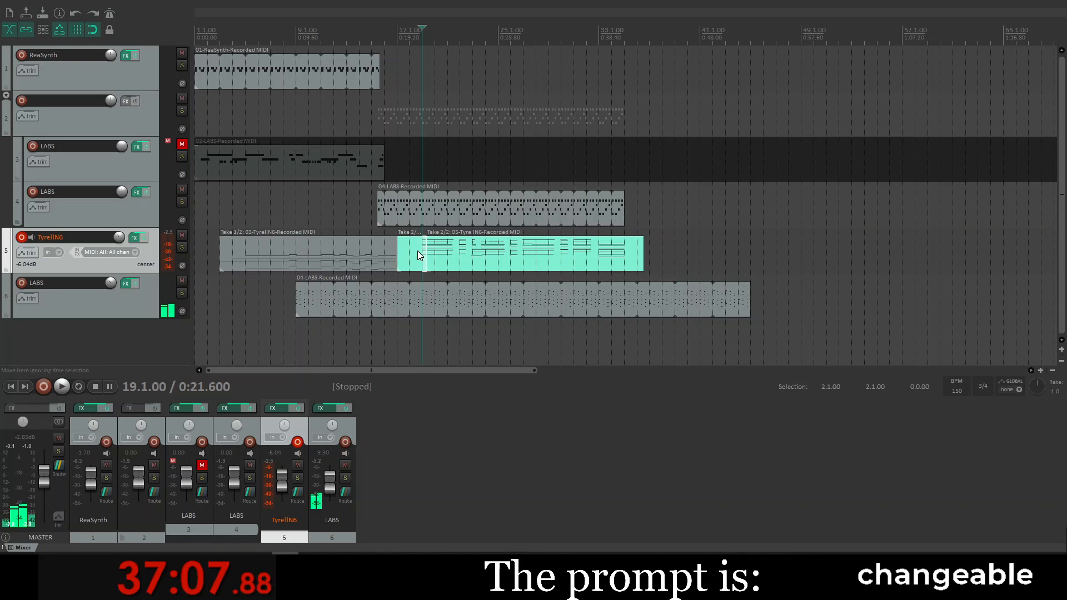
double_click(409, 253)
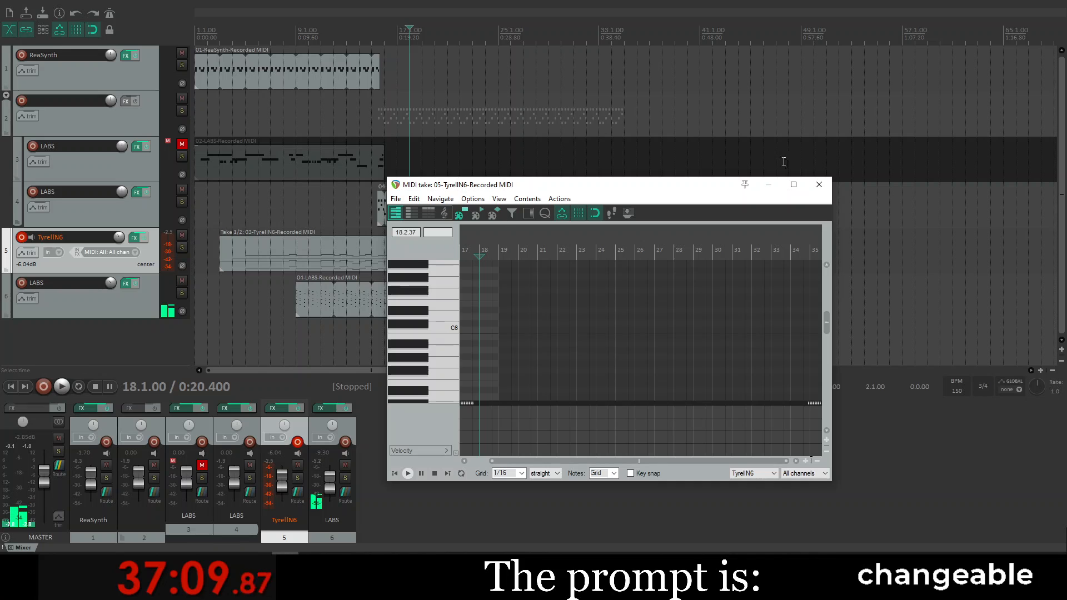
left_click(818, 185)
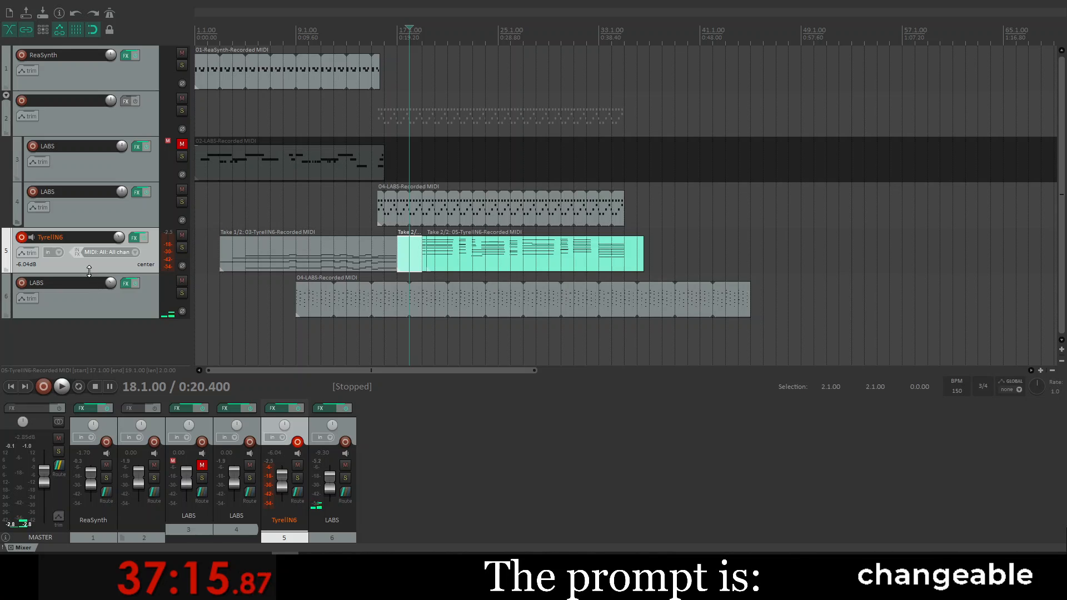
Step: Make the TyrellN6 track taller and switch its section from measure 17 to 19 to the previous take
left_click_drag(91, 273, 92, 331)
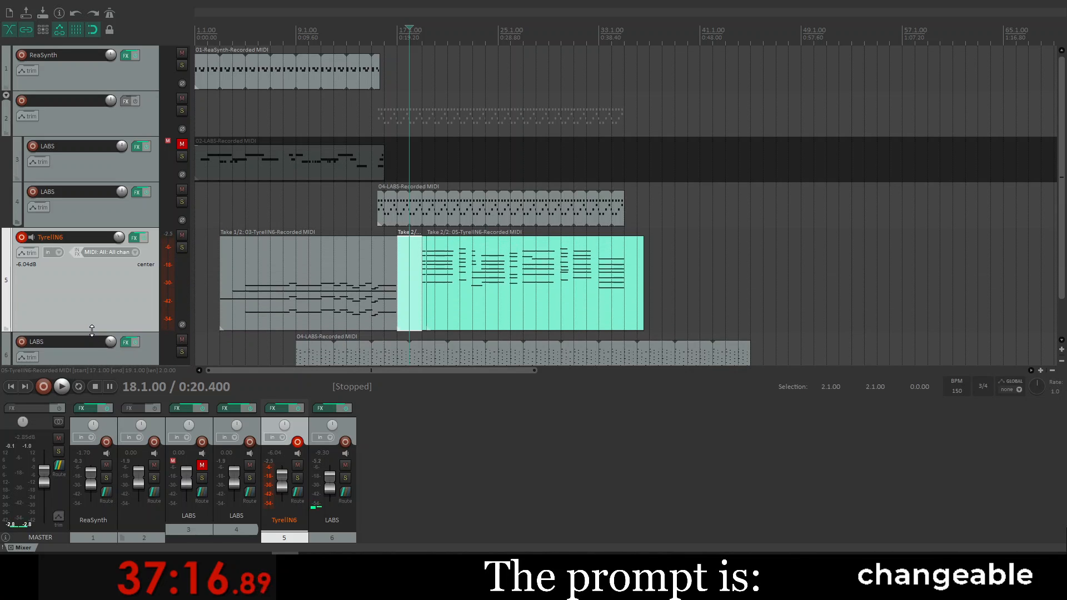
right_click(414, 252)
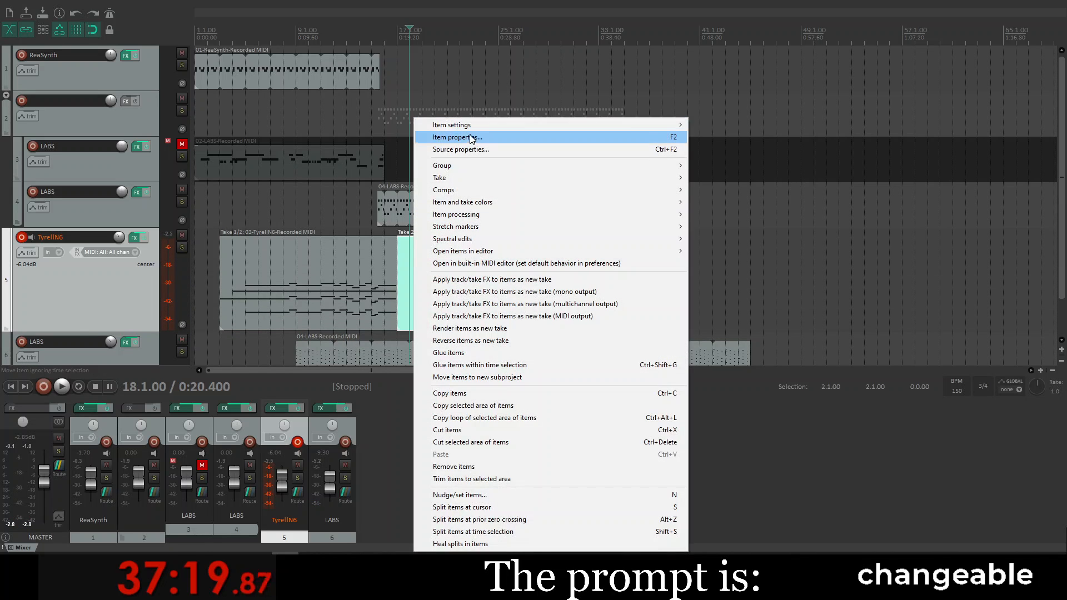
mouse_move(493, 175)
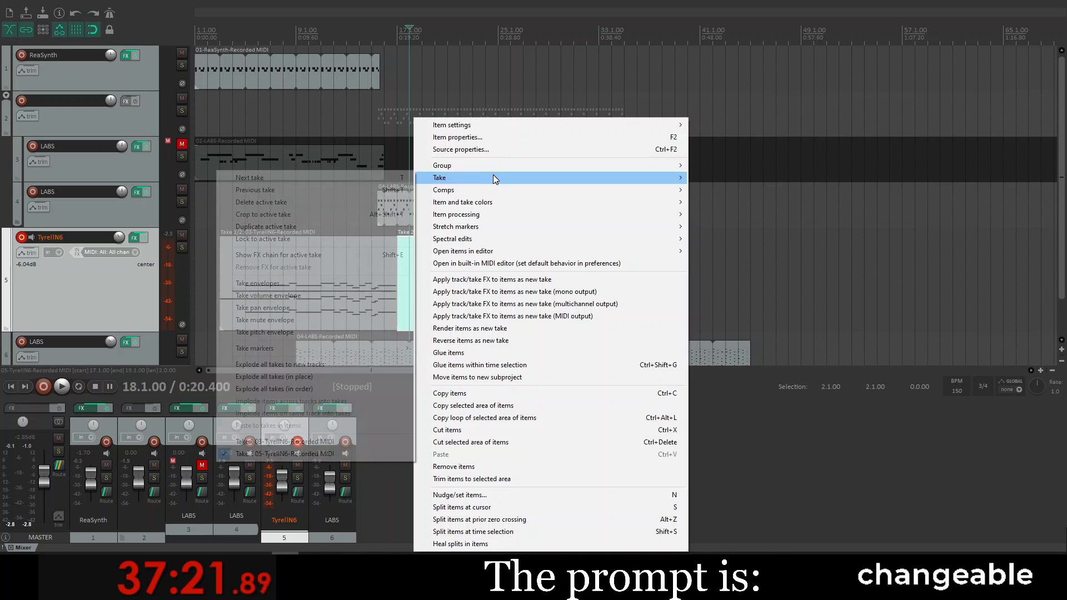
left_click(356, 189)
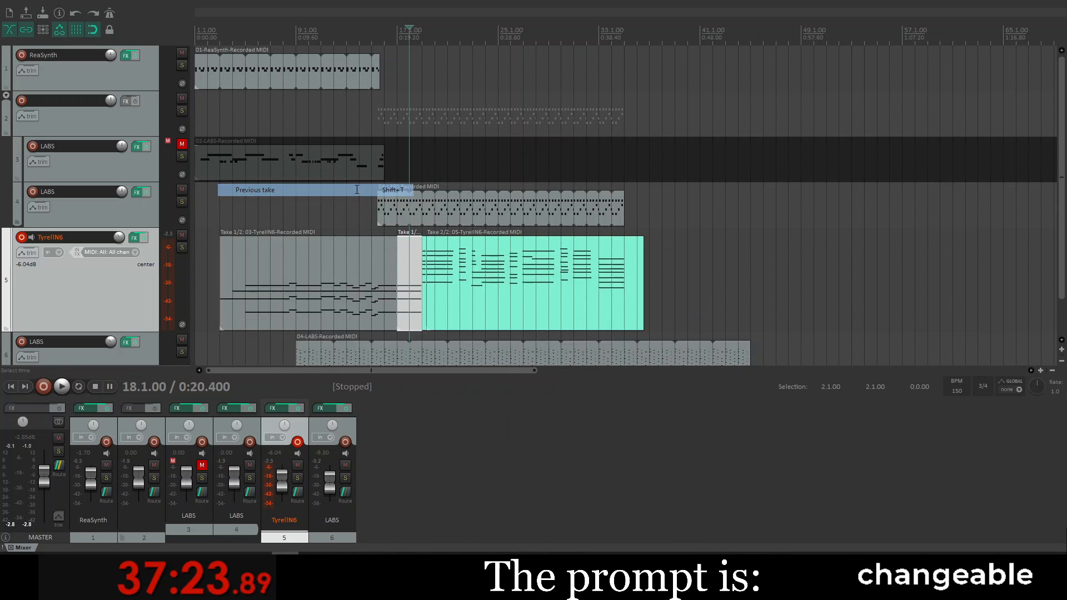
Step: Play back the arrangement from measure 14 to check the take change and the recorded chords
left_click(356, 258)
key("space")
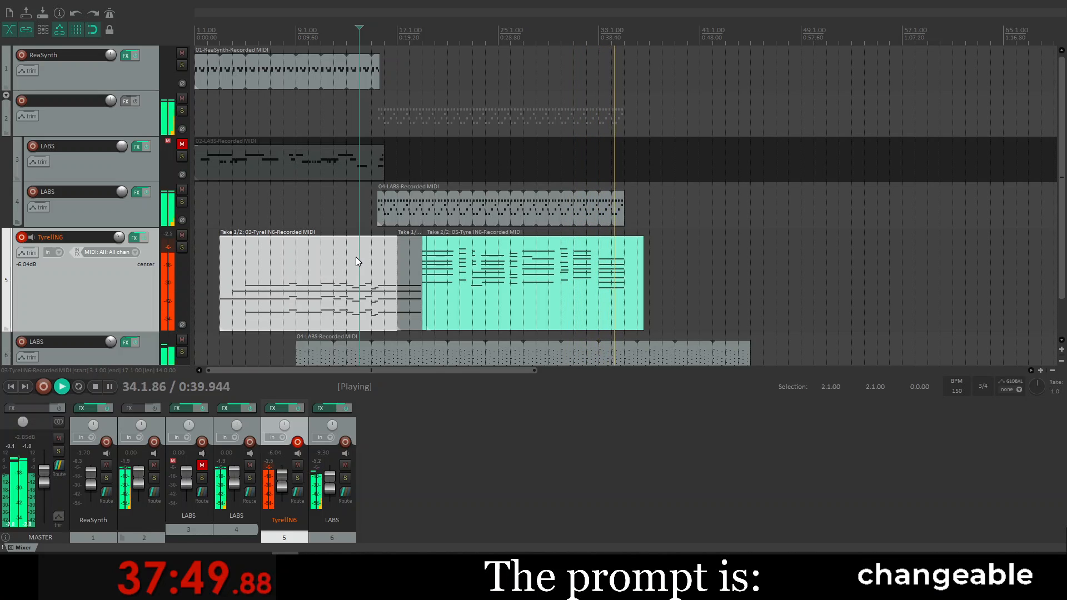
key("space")
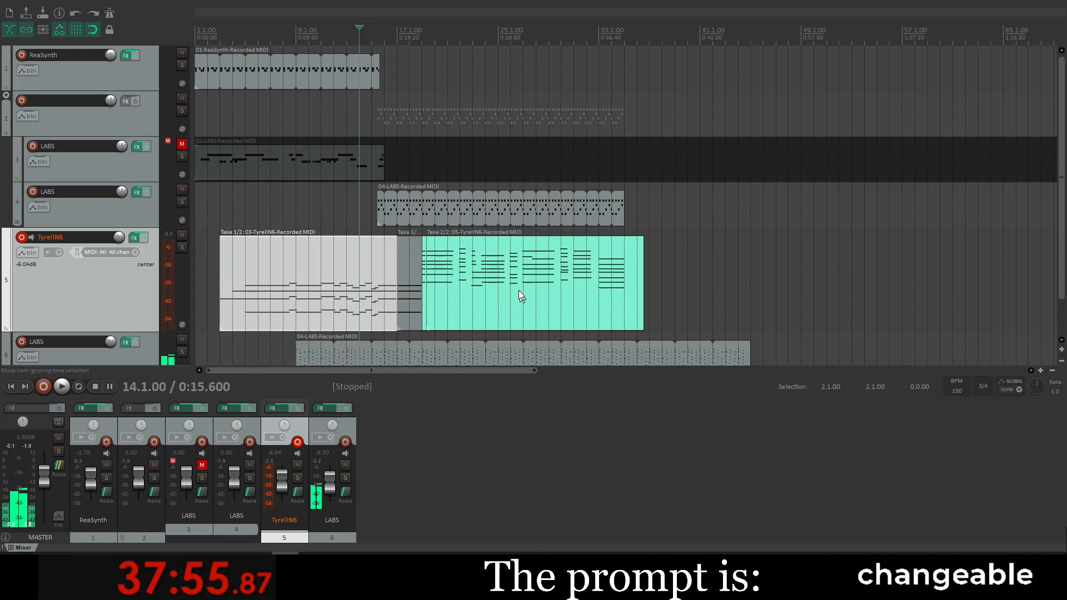
Step: Quantize the positions of all notes in the TyrellN6 chord clip starting at measure 19 to a straight 1/16 grid
double_click(485, 290)
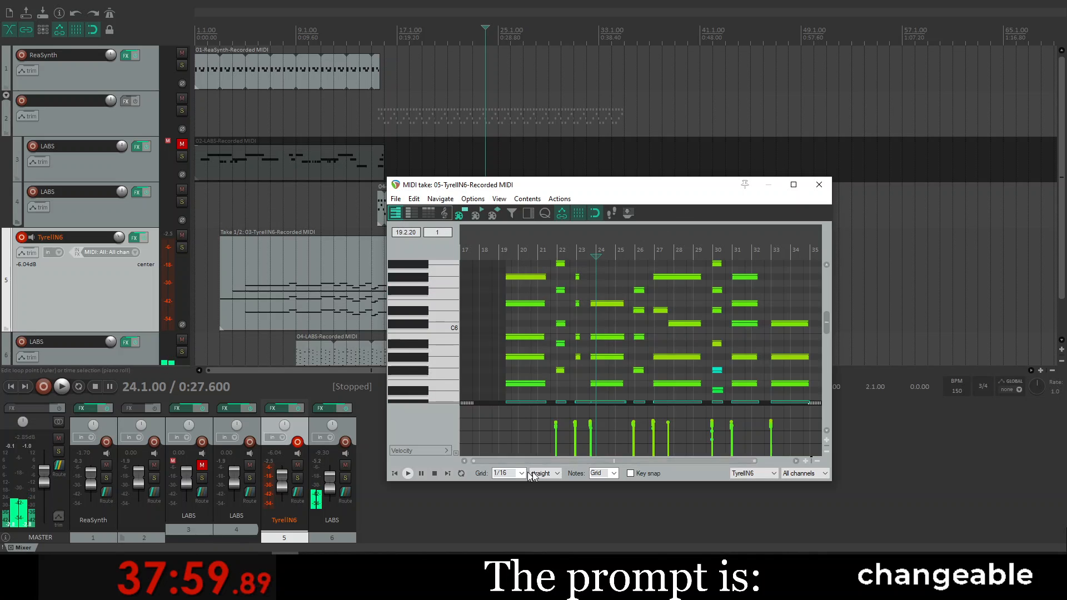
left_click(544, 214)
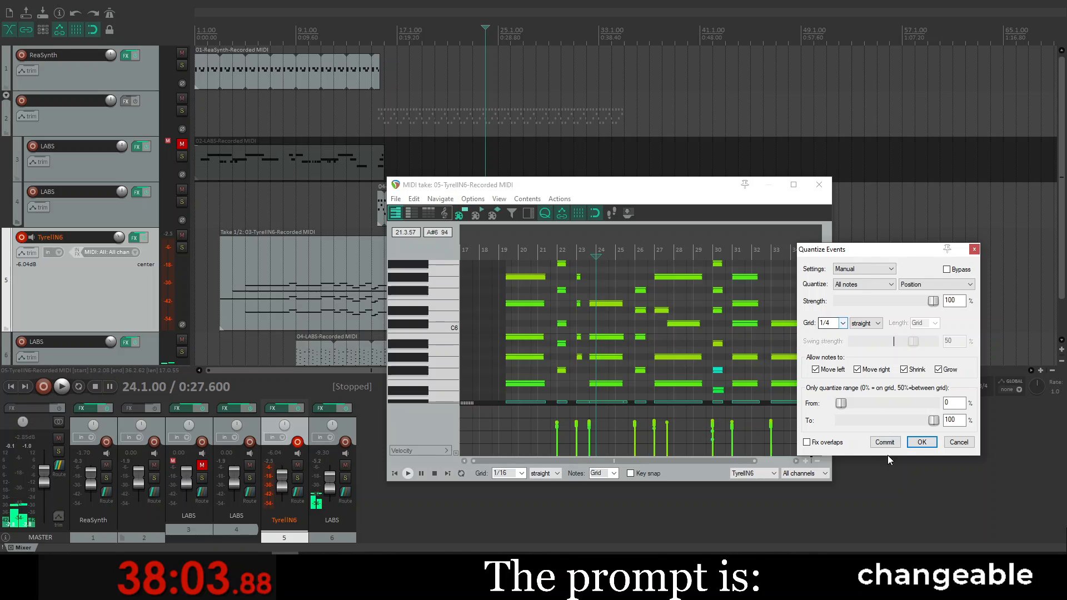
left_click(958, 444)
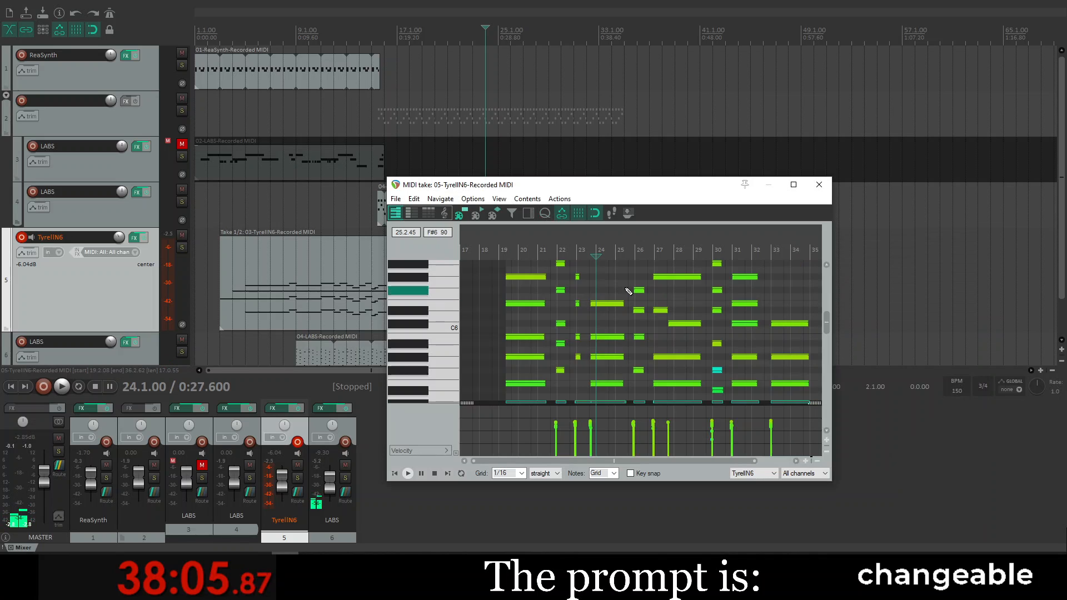
left_click(544, 214)
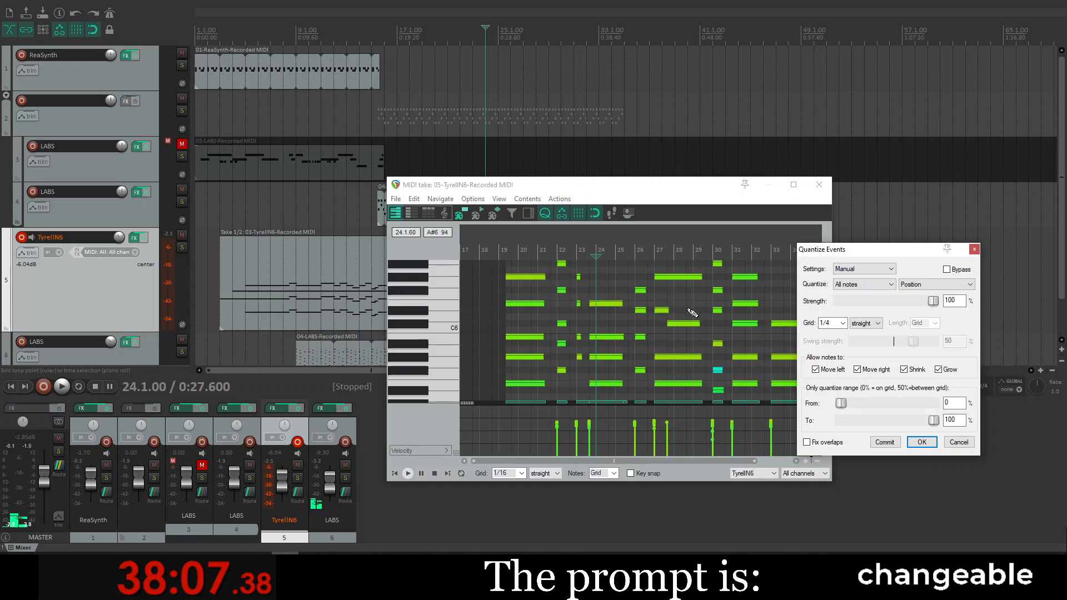
left_click(843, 324)
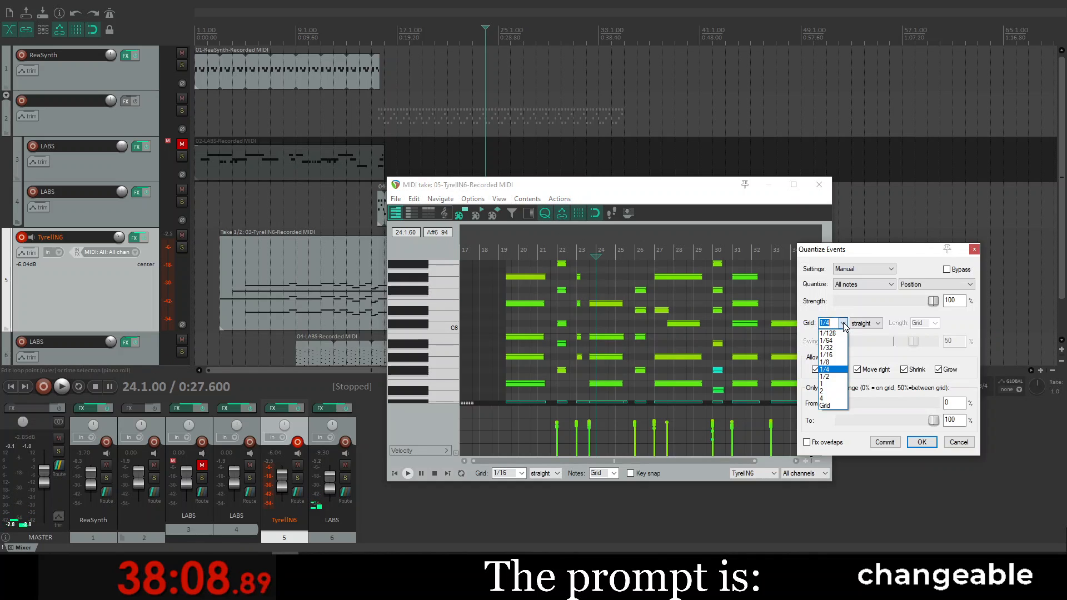
left_click(833, 355)
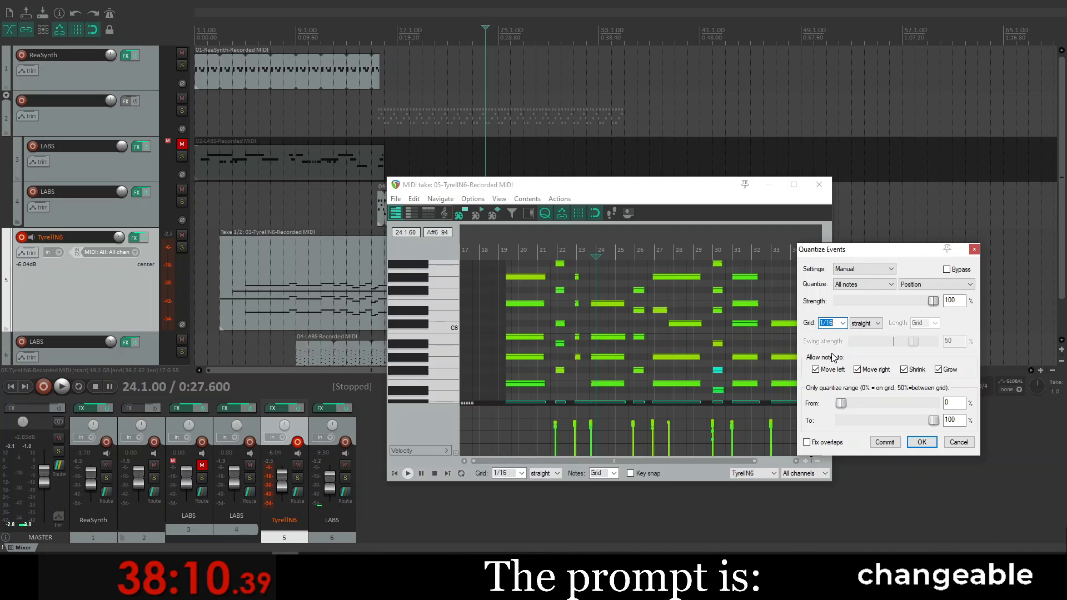
left_click(922, 443)
left_click(817, 184)
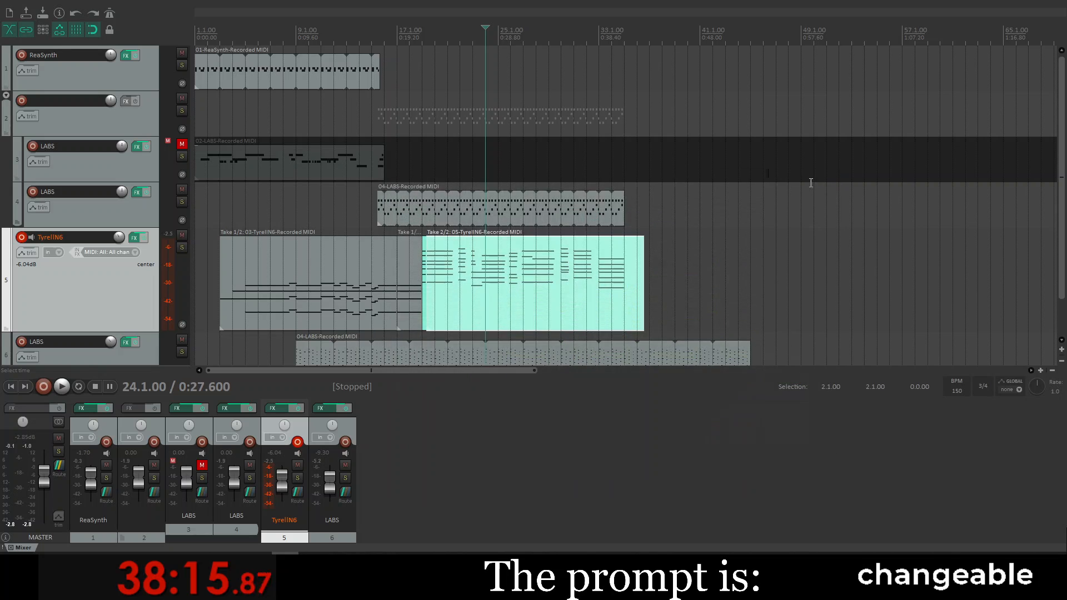
Step: Play back the arrangement from measure 15 to hear the quantized chords
left_click(366, 275)
key("space")
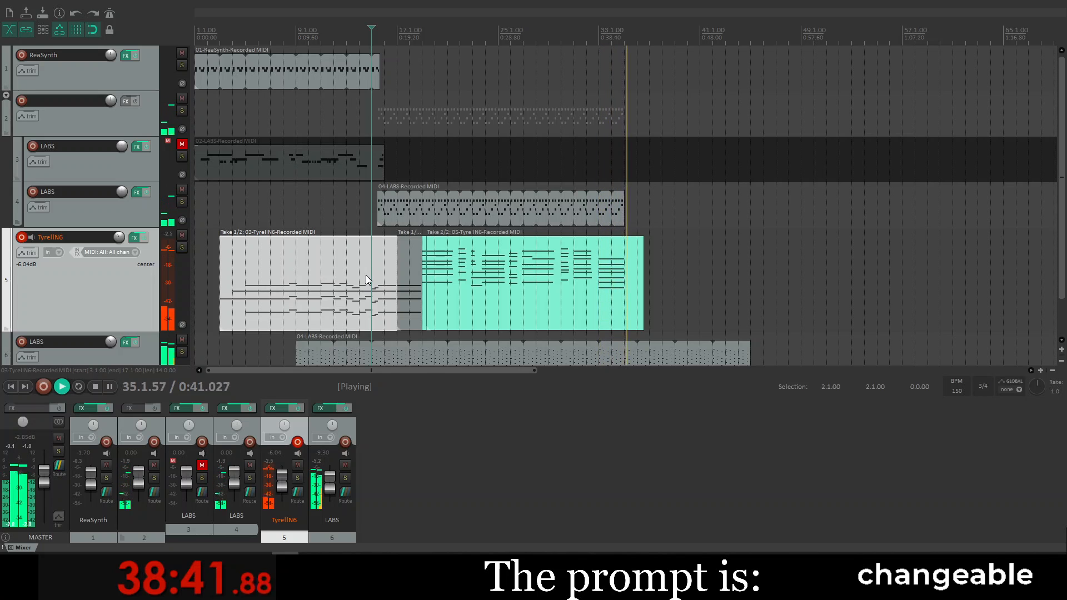
key("space")
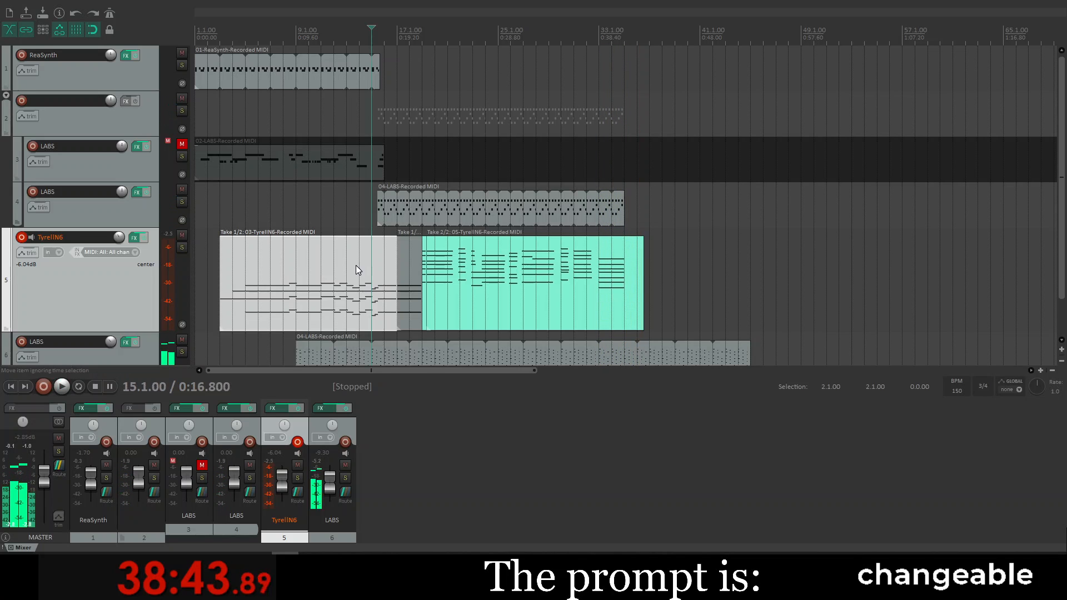
Step: Reopen the TyrellN6 chord notes, inspect their off velocities, and return the lane to Velocity
left_click(402, 303)
double_click(485, 294)
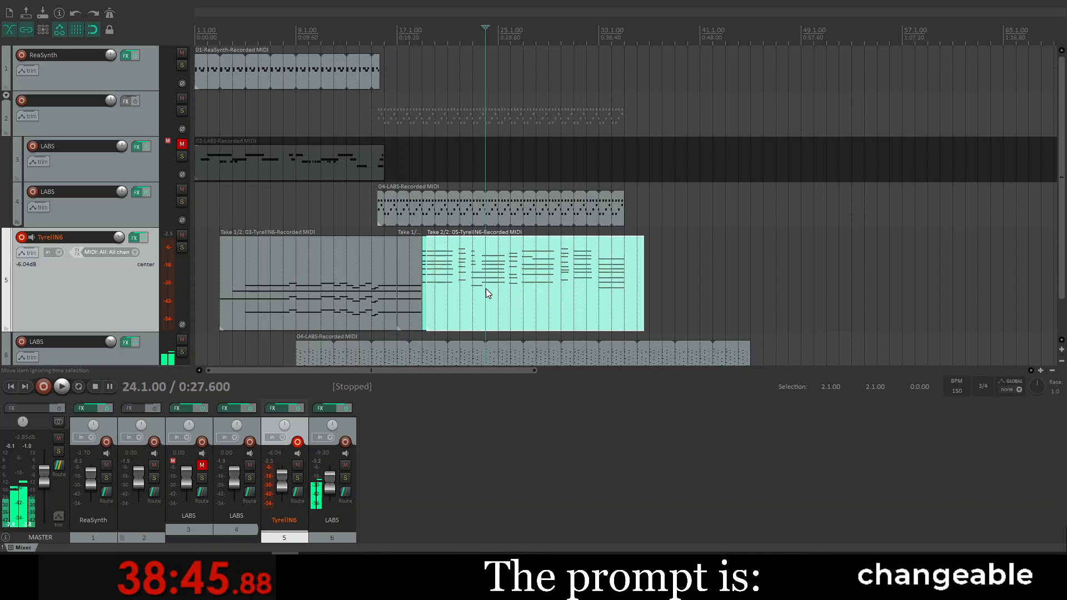
scroll(550, 325, "down", 3)
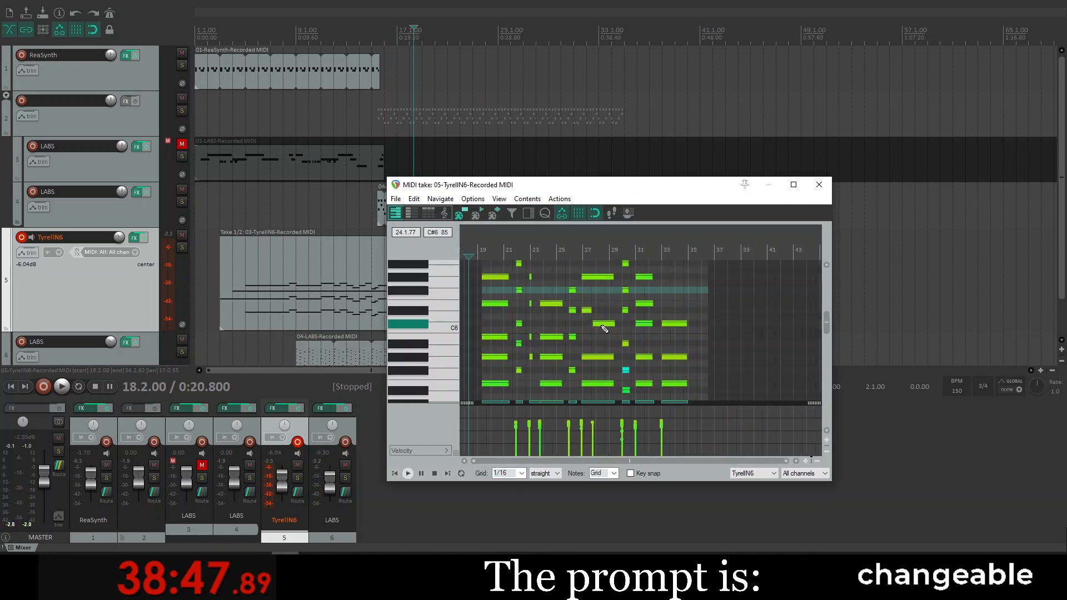
left_click(445, 448)
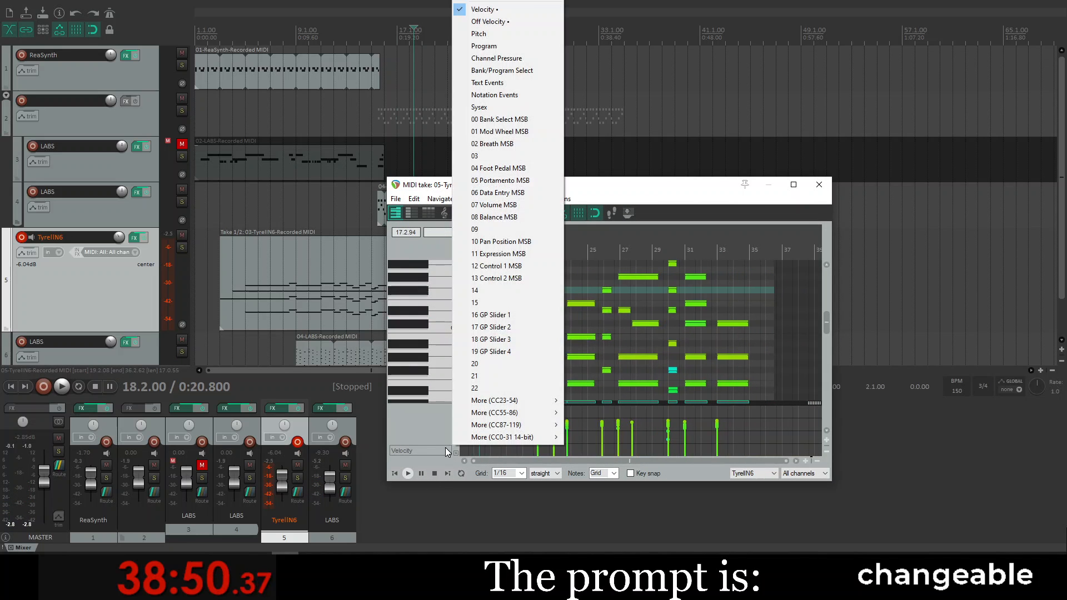
left_click(482, 22)
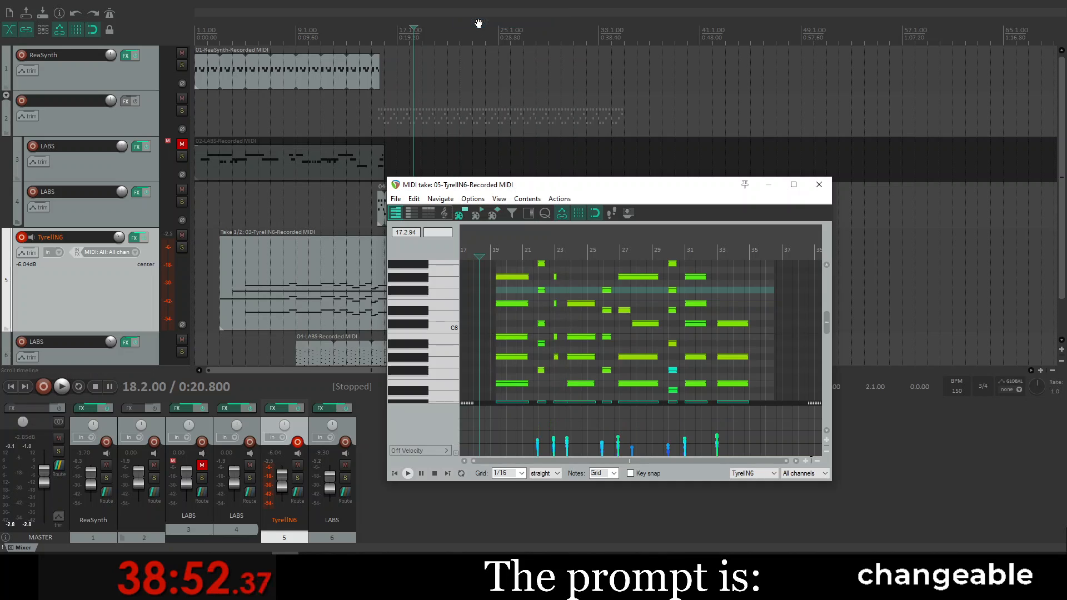
left_click(439, 451)
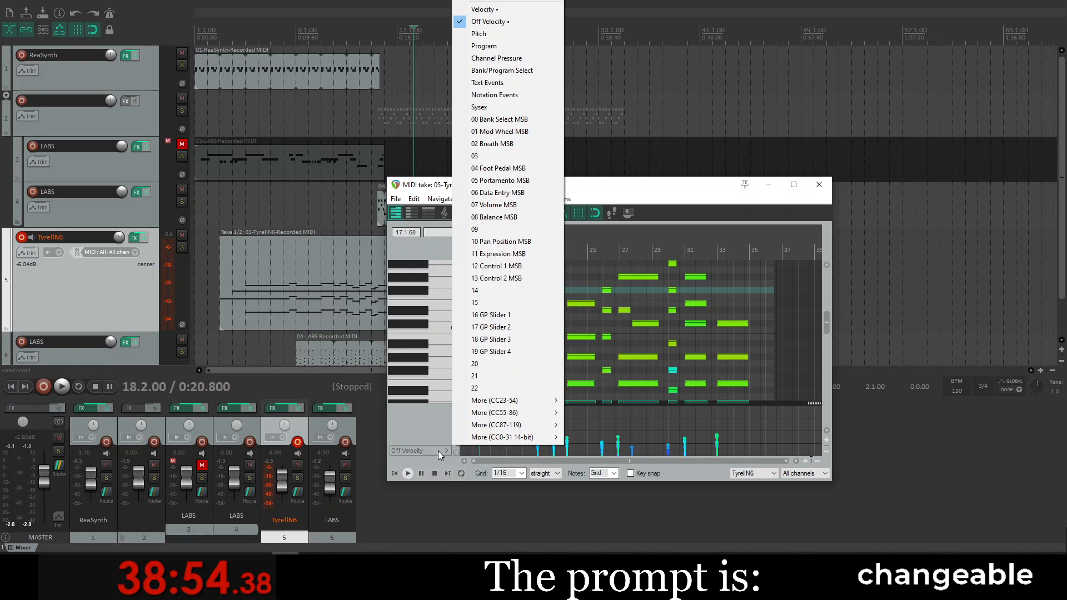
left_click(475, 9)
Step: Listen to the first chords from measure 18 in the MIDI editor and close it
key("space")
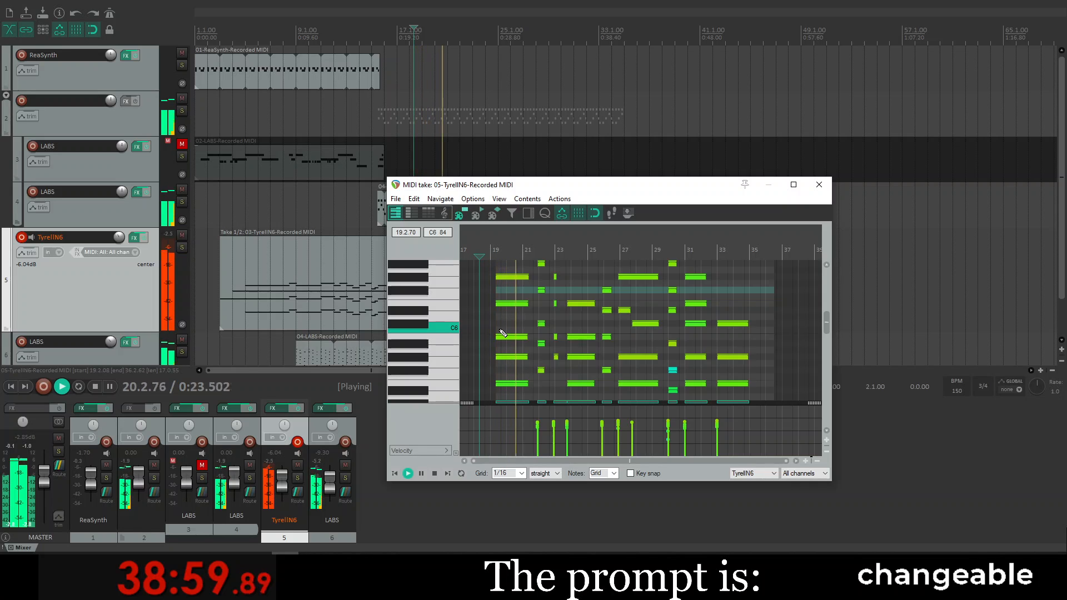
key("space")
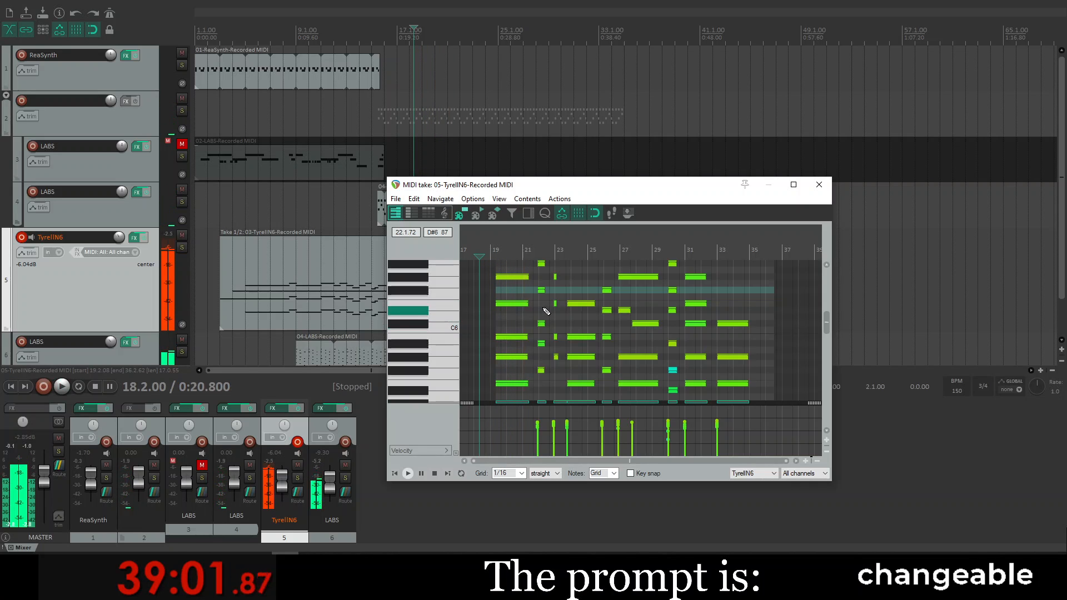
scroll(544, 310, "up", 3)
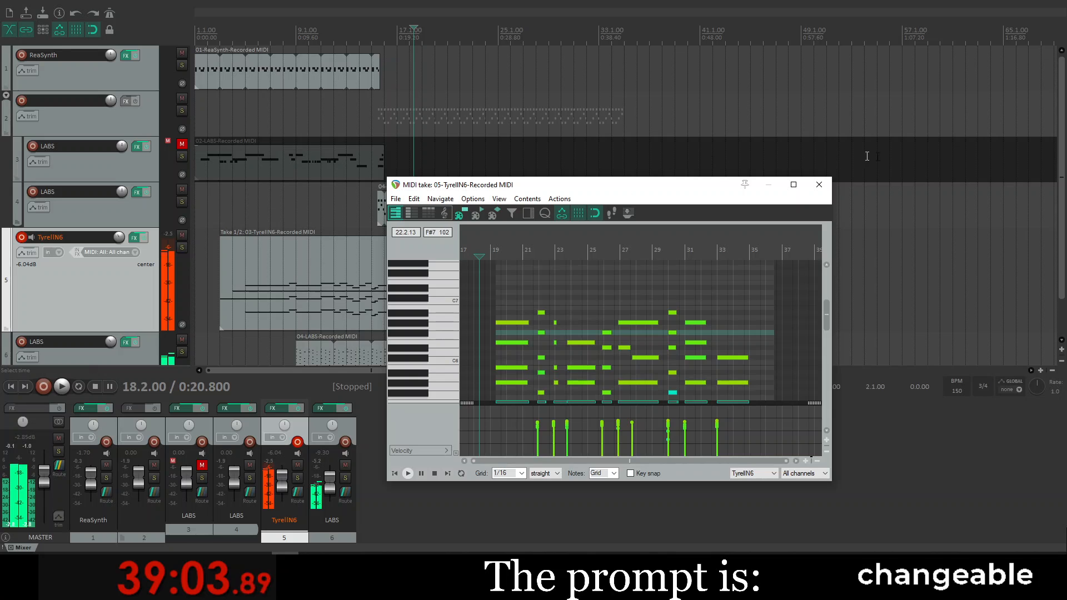
left_click(825, 191)
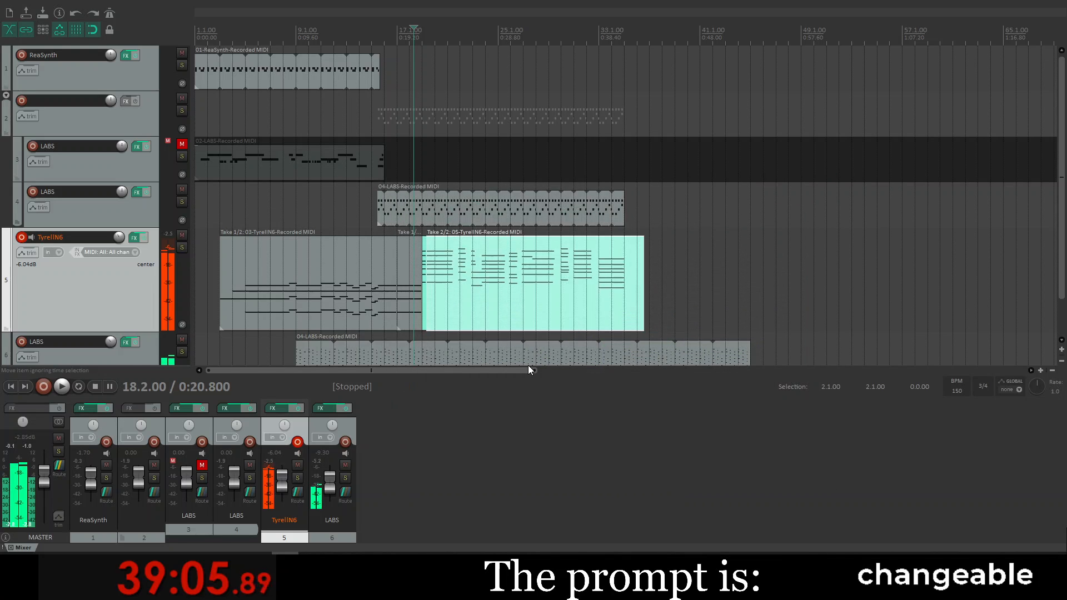
Step: Mute and unmute the TyrellN6 track
left_click(322, 289)
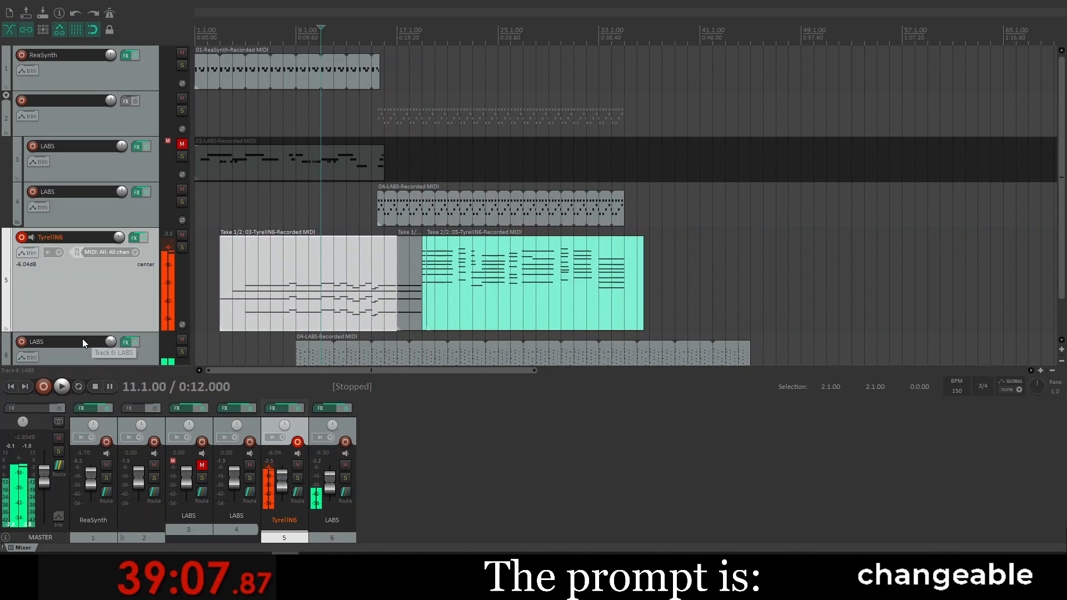
left_click(166, 285)
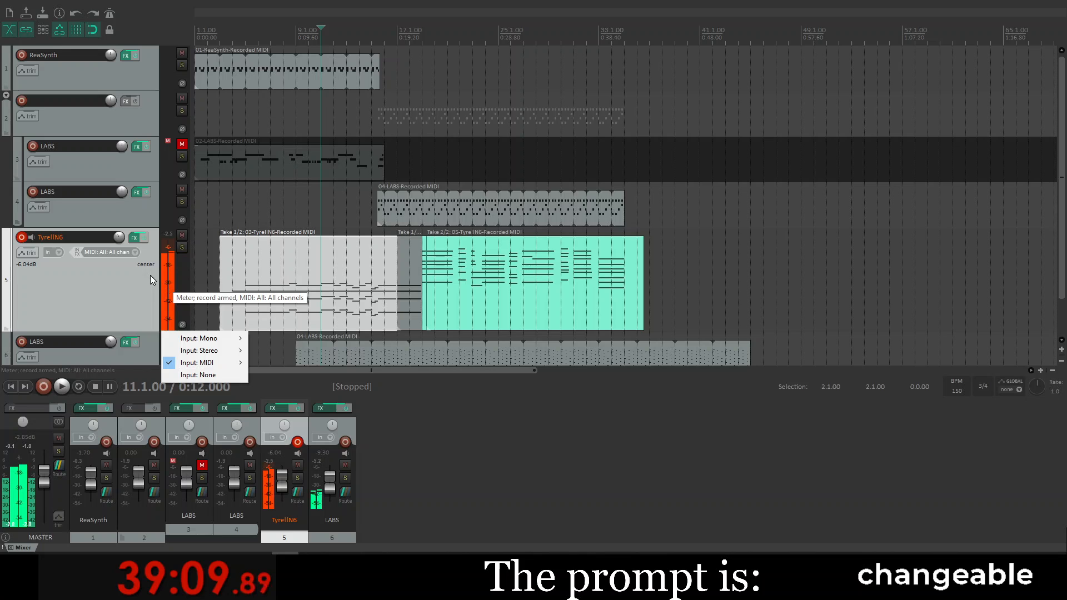
left_click(182, 234)
left_click(182, 235)
left_click(182, 235)
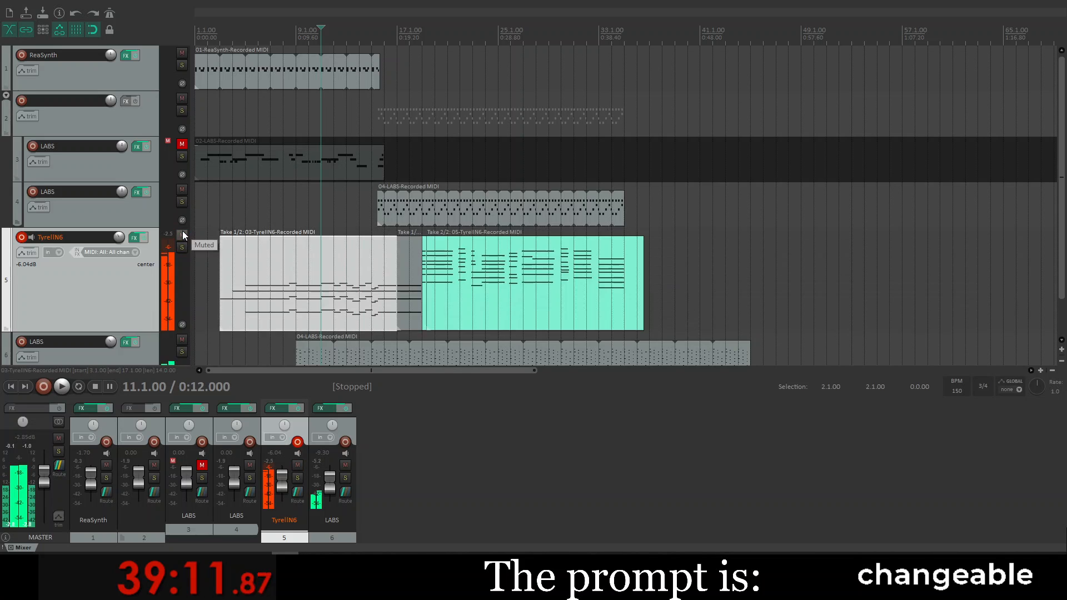
left_click(182, 235)
left_click(183, 235)
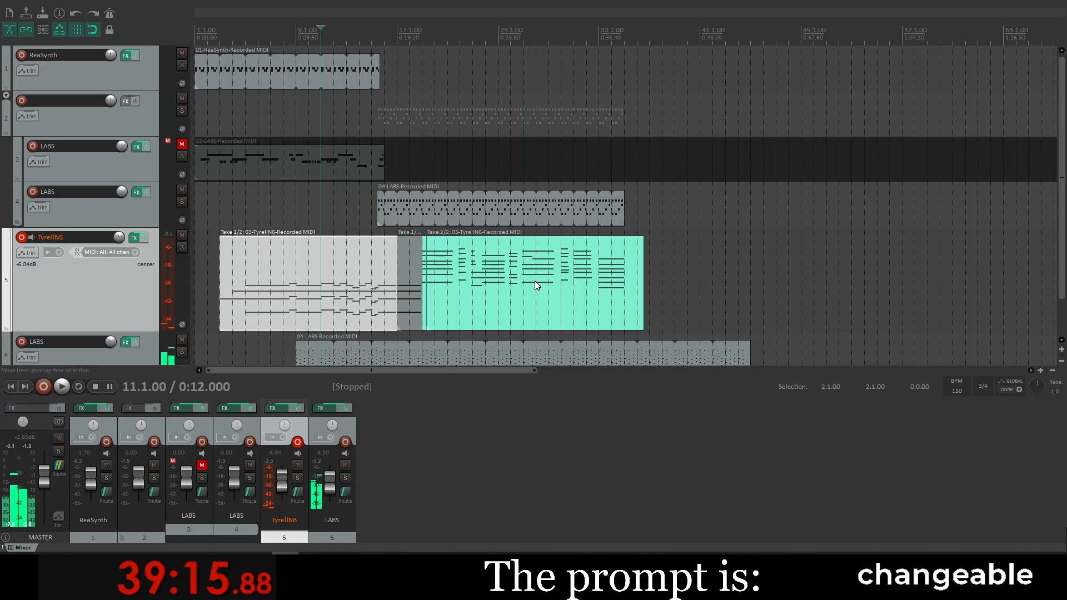
Step: In the TyrellN6 chord clip, shift the early chords near measures 22 and 23 so they start exactly on those bar lines
left_click(472, 300)
double_click(472, 300)
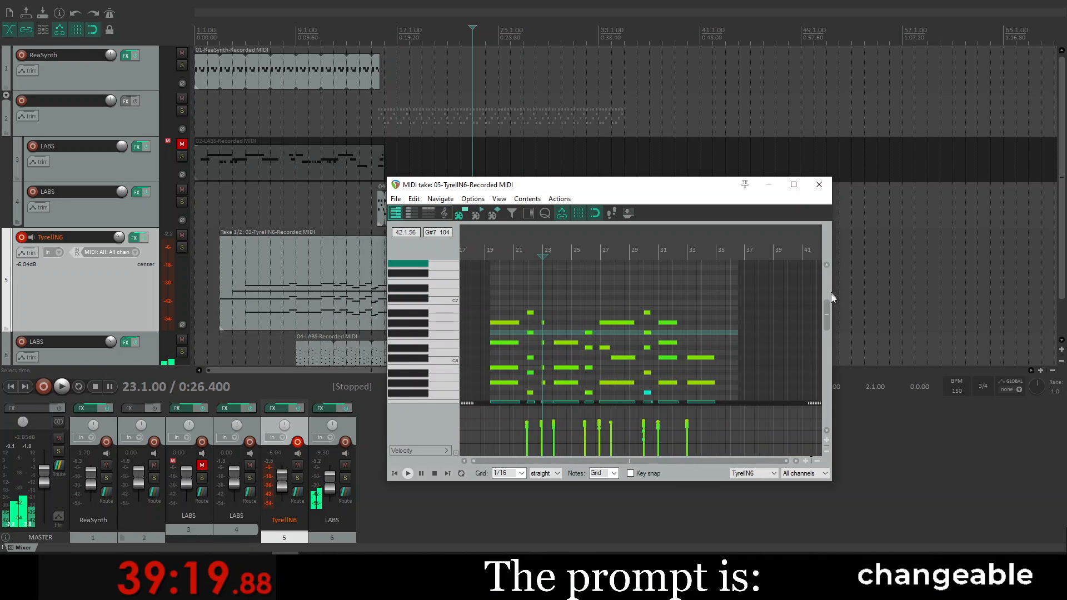
left_click_drag(827, 325, 829, 342)
scroll(568, 351, "down", 3)
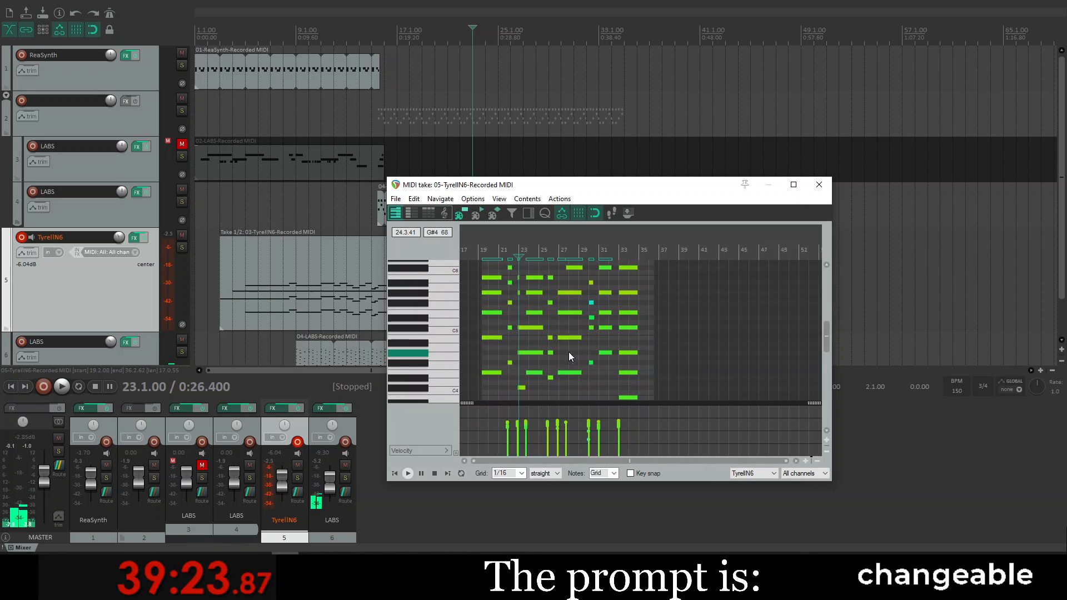
scroll(569, 352, "down", 2)
scroll(574, 357, "down", 1)
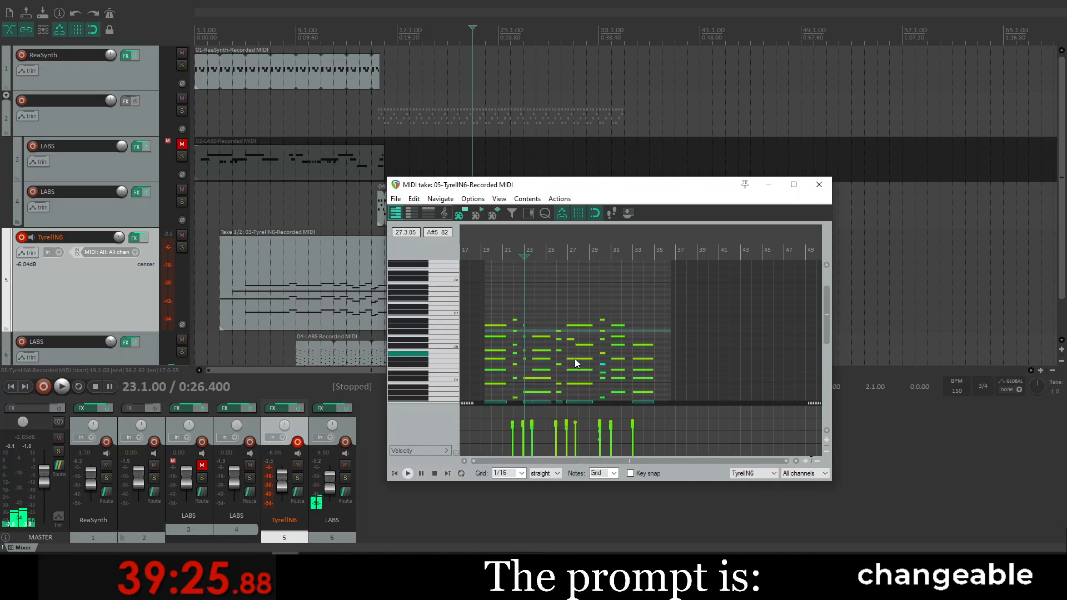
left_click_drag(826, 314, 826, 333)
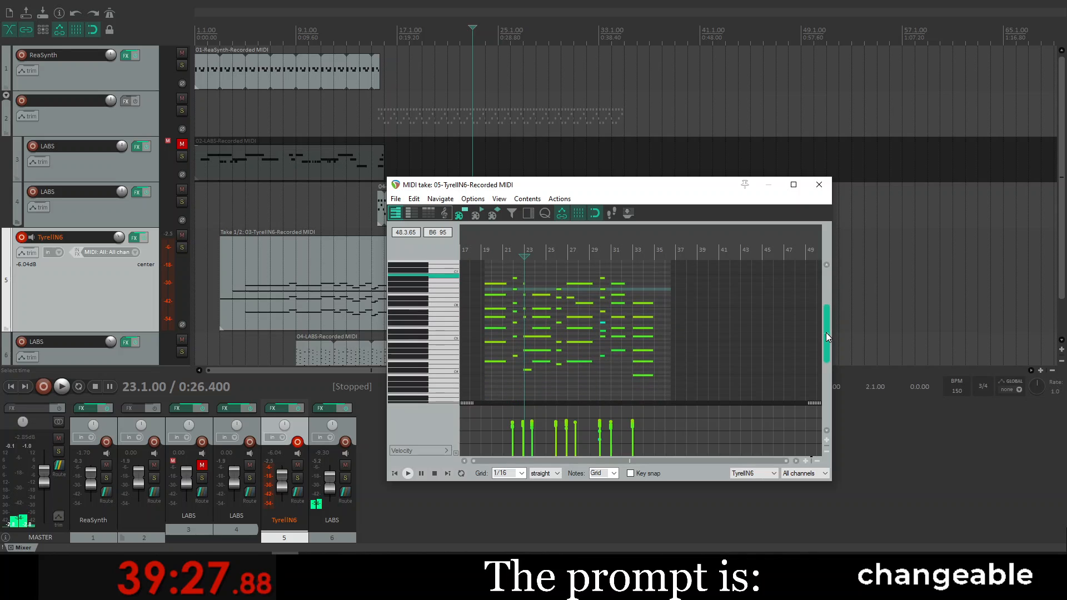
scroll(571, 305, "down", 1)
scroll(571, 305, "up", 6)
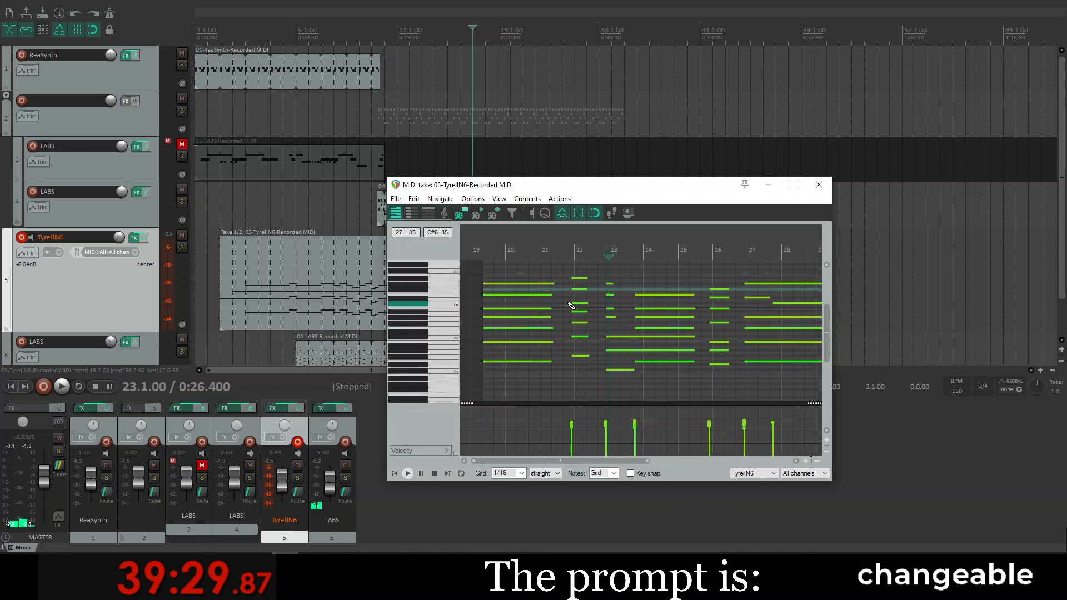
scroll(571, 306, "down", 2)
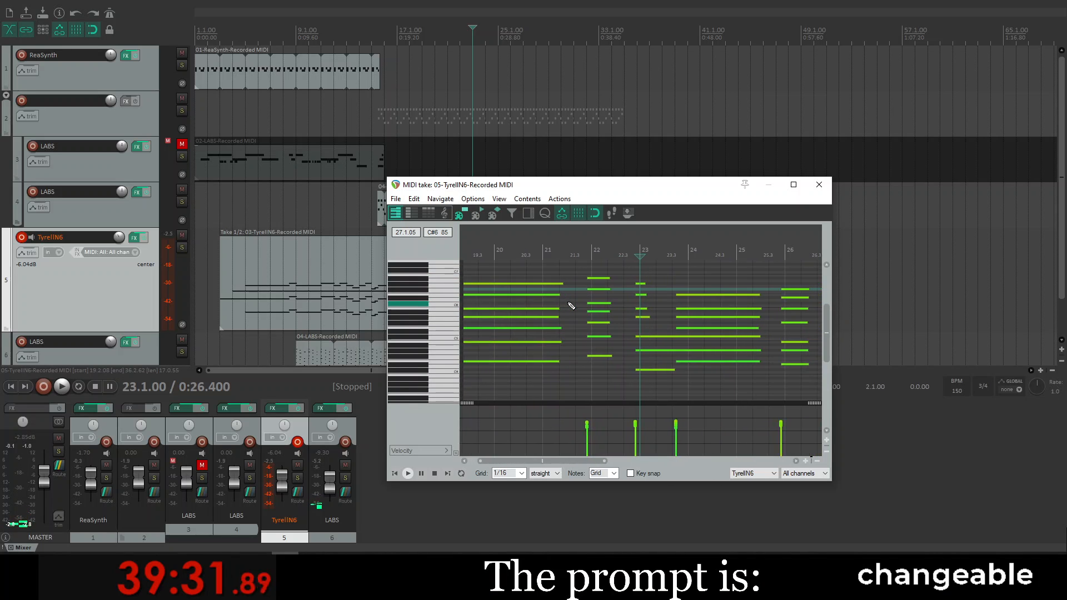
scroll(571, 306, "up", 2)
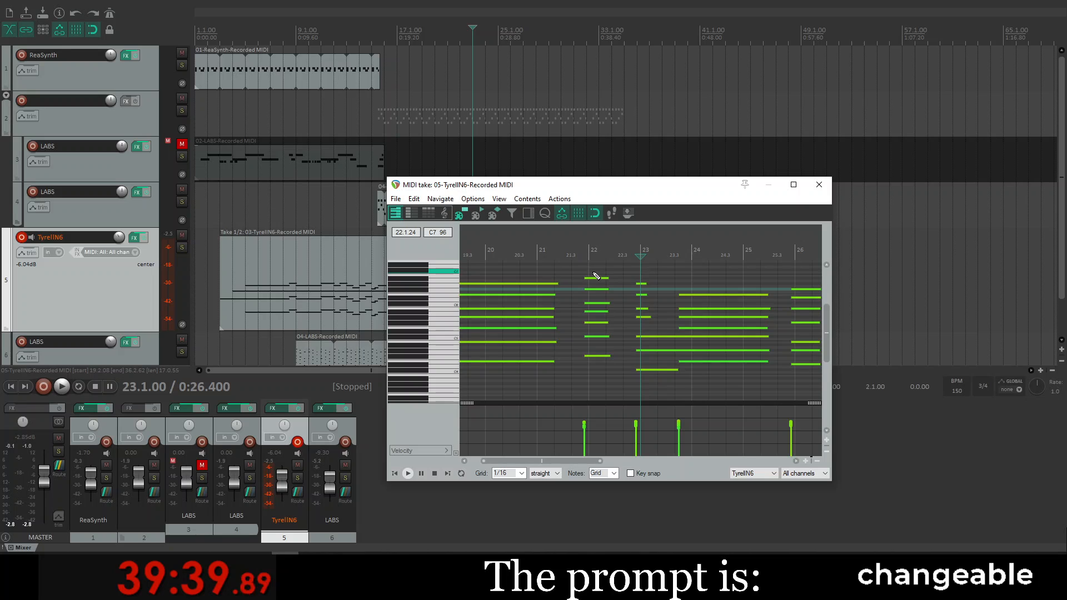
mouse_move(592, 353)
left_mouse_down()
mouse_move(592, 375)
mouse_move(602, 355)
left_mouse_up()
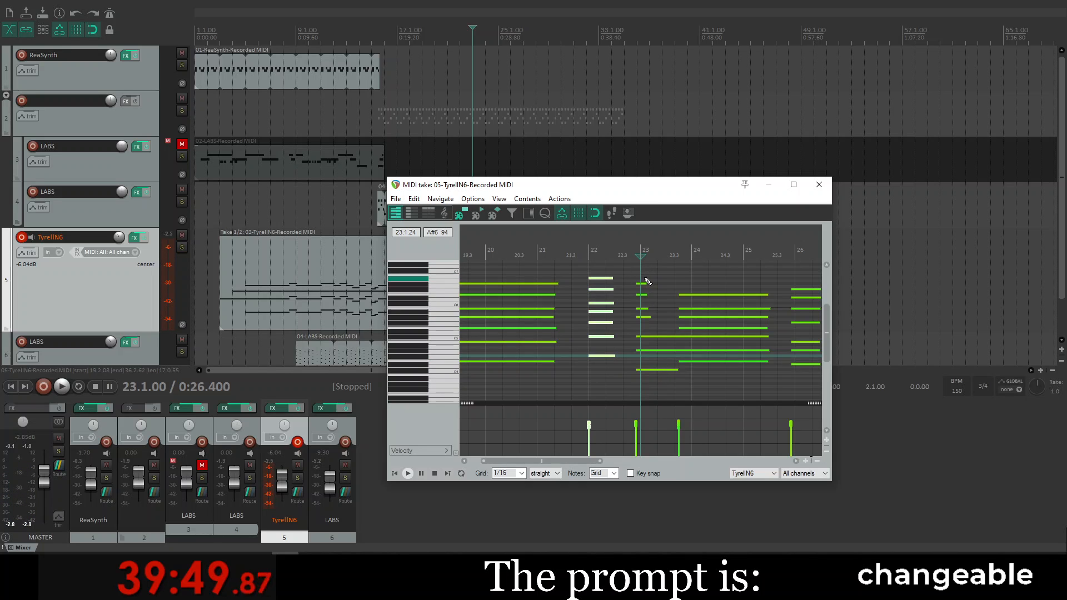
left_click_drag(645, 282, 652, 369)
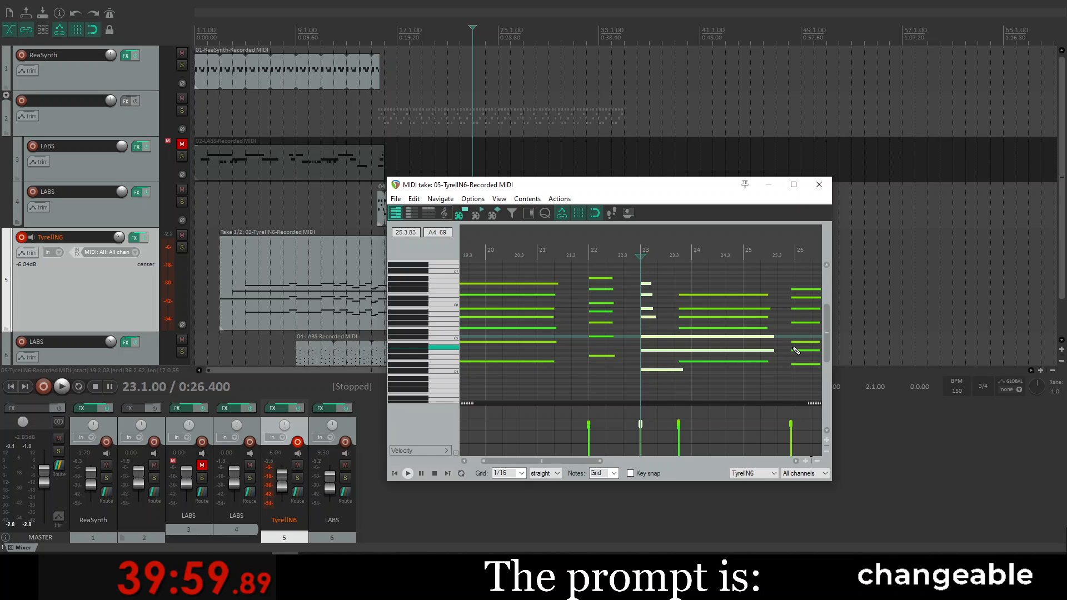
Step: Shorten the two long notes starting at measure 23 to end with the following chord, and play back from the middle of measure 23
left_click(775, 360)
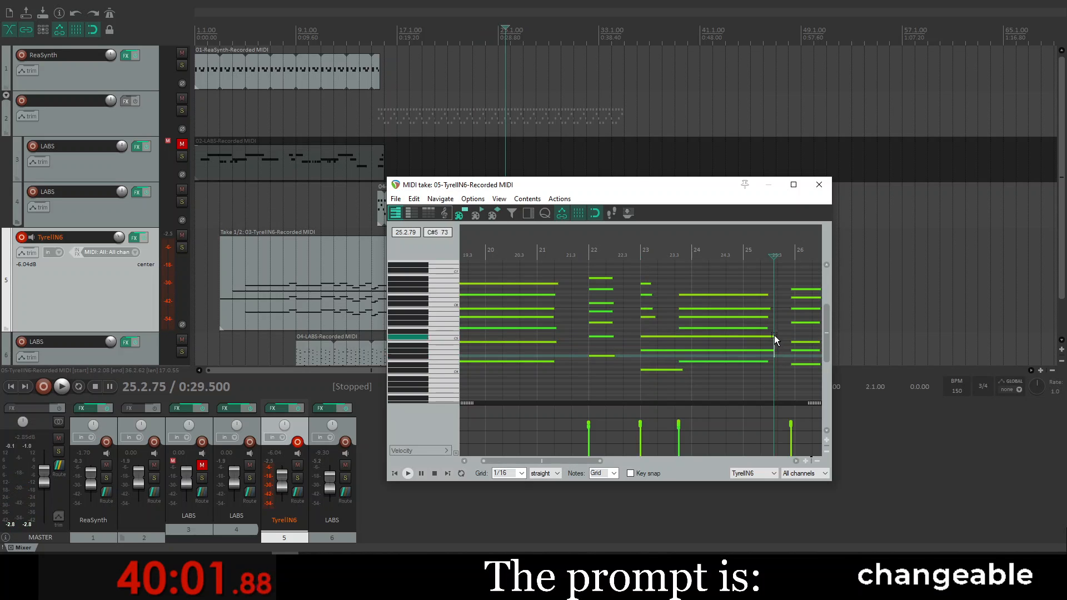
left_click_drag(769, 361, 770, 360)
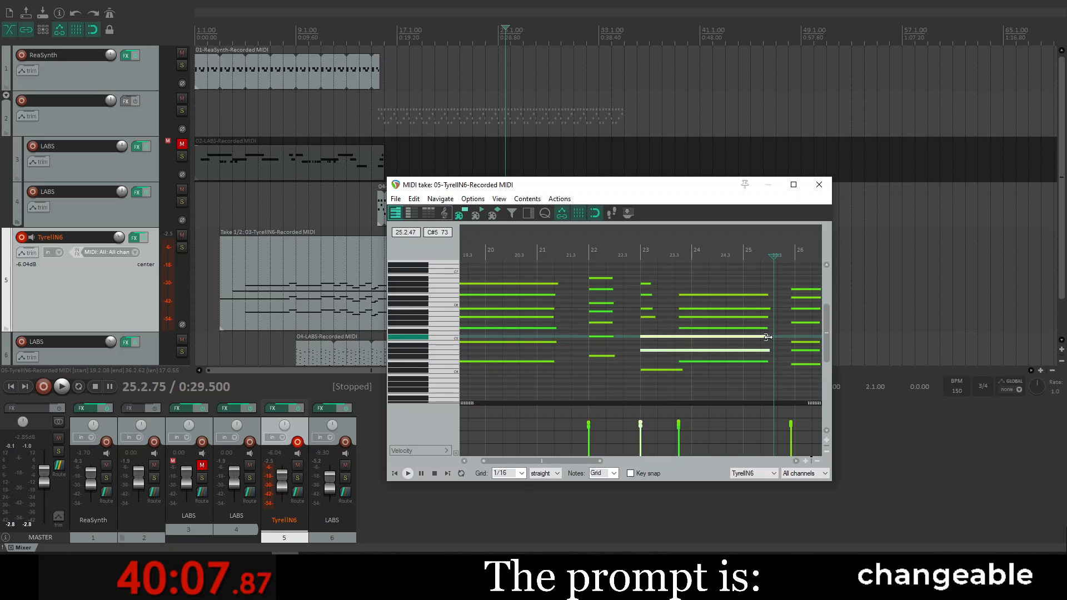
left_click(667, 278)
key("space")
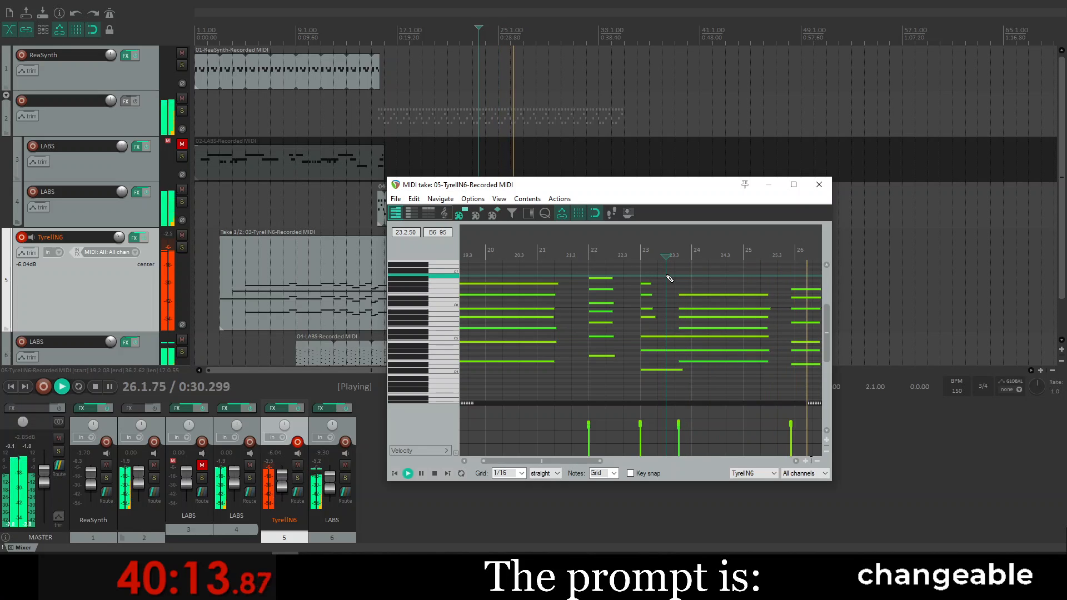
key("space")
scroll(725, 305, "right", 5)
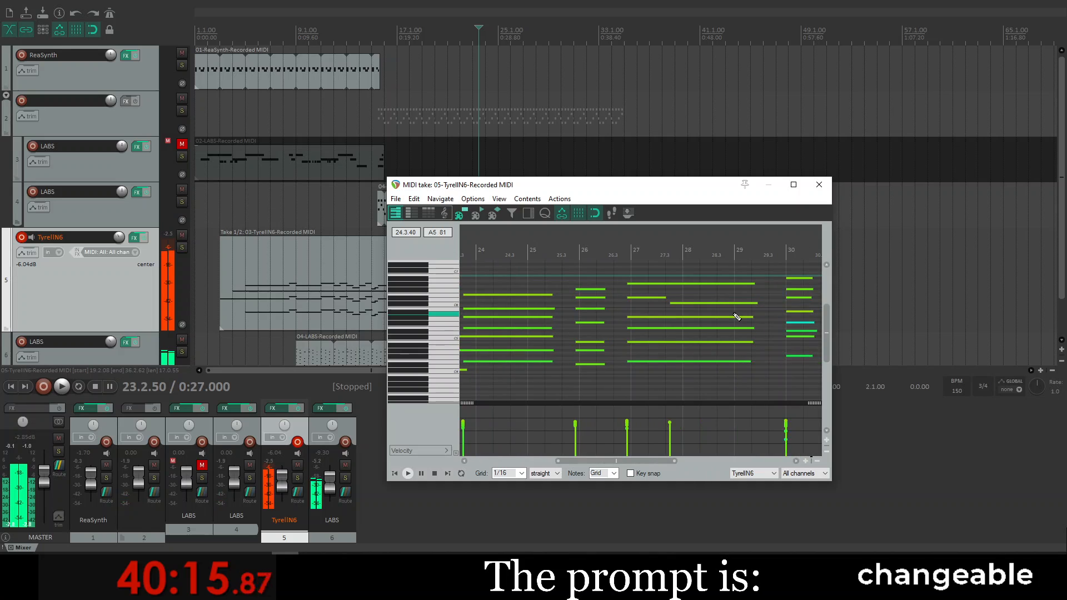
Step: In the TyrellN6 chord clip, shift the slightly early chords near measures 26 and 27 so they start exactly on those bar lines
left_click(587, 303)
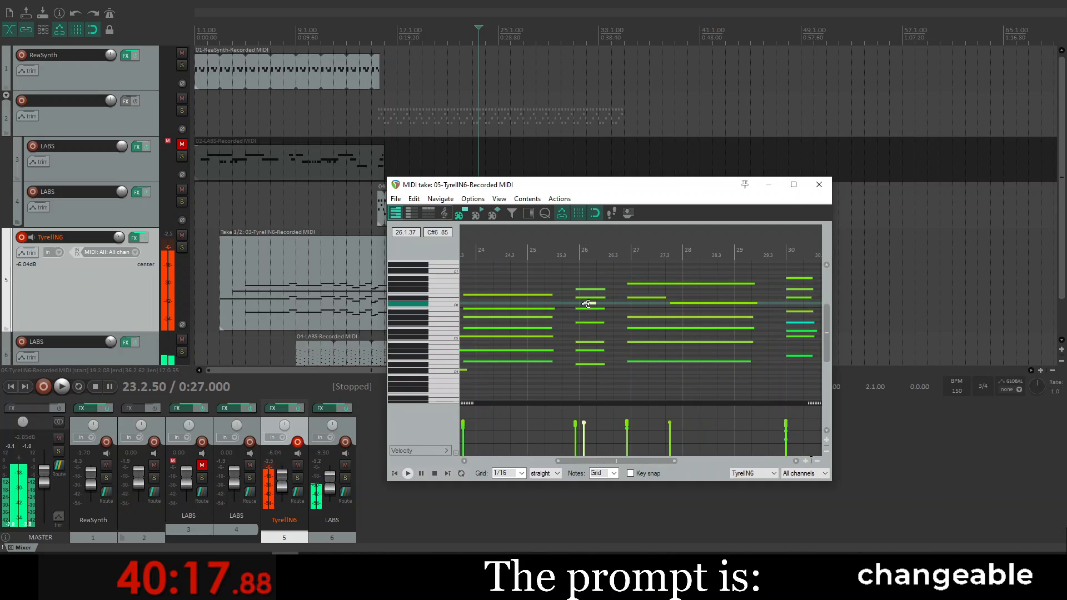
scroll(590, 308, "left", 1)
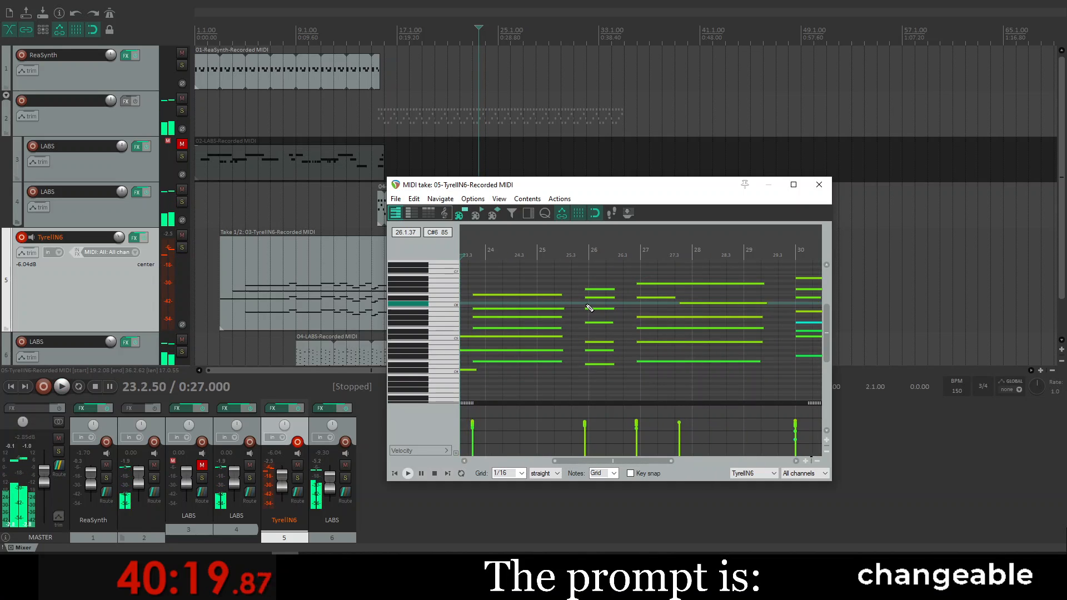
left_click(577, 279)
key("space")
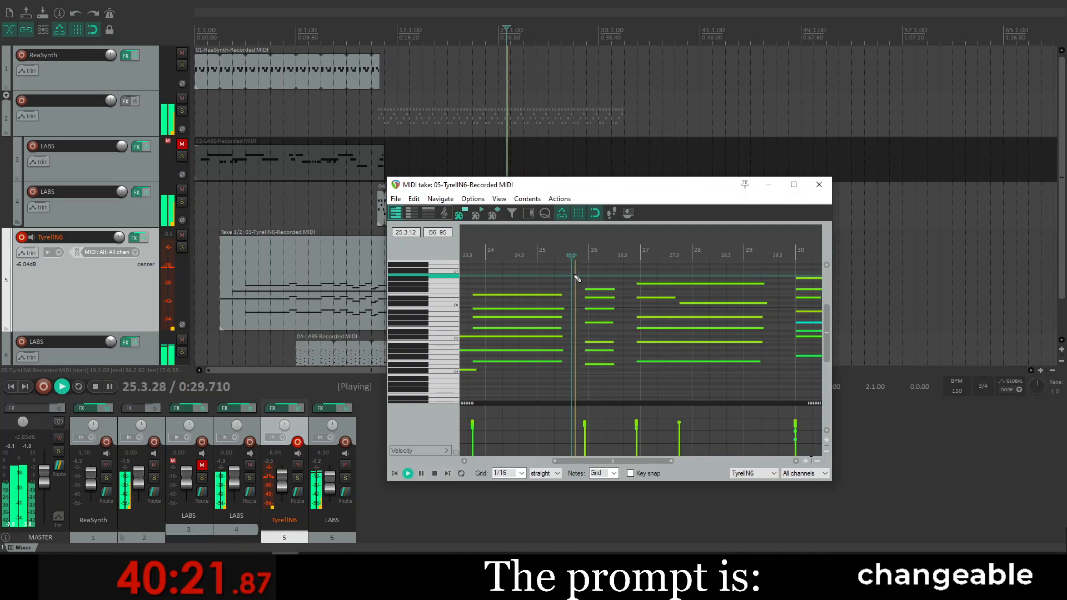
key("space")
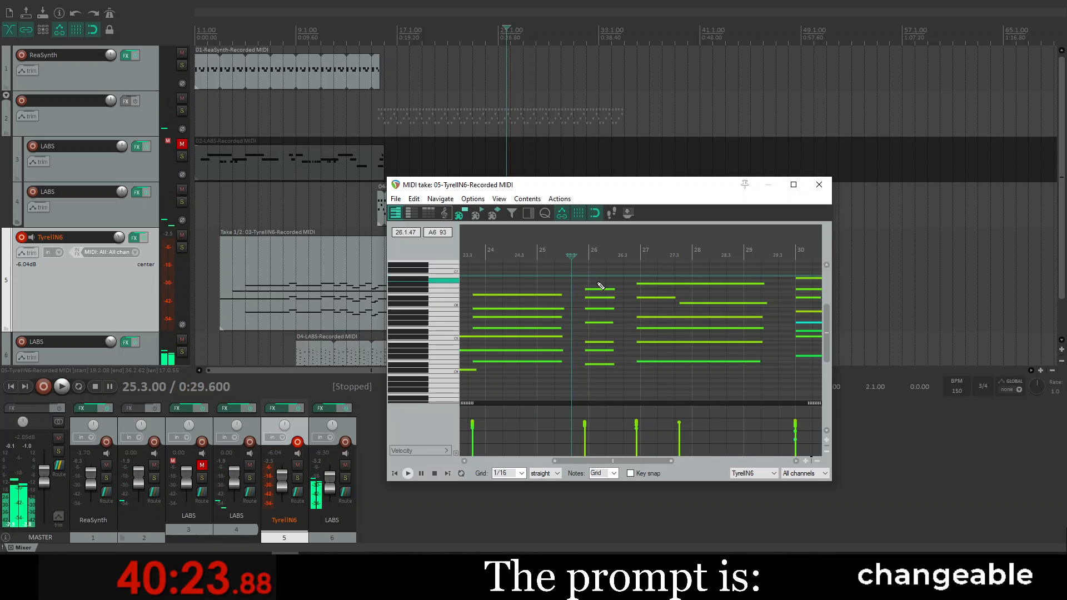
left_click_drag(598, 283, 609, 364)
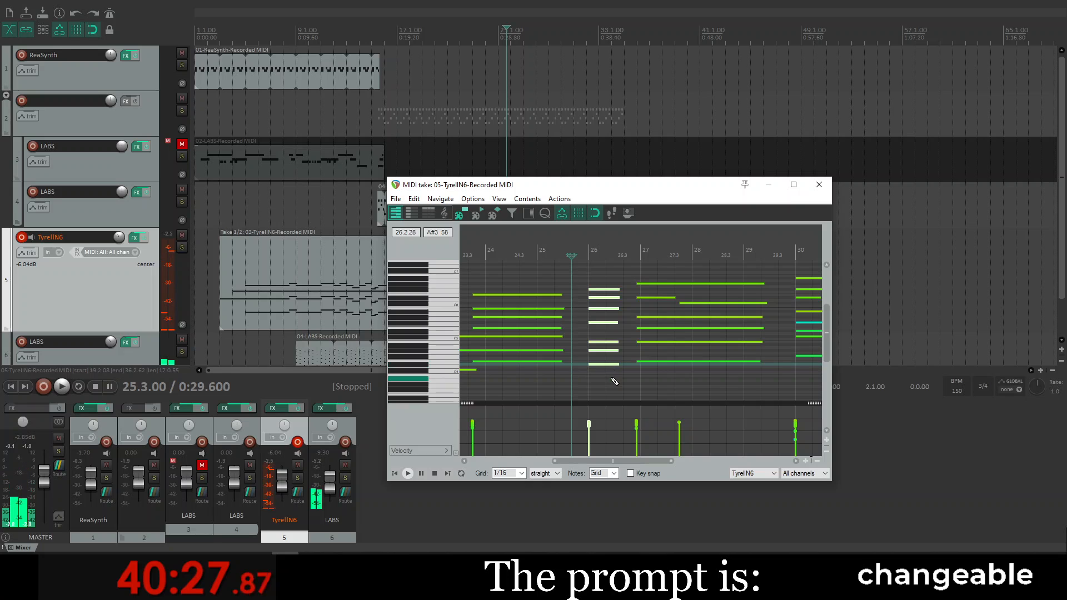
left_click(611, 378)
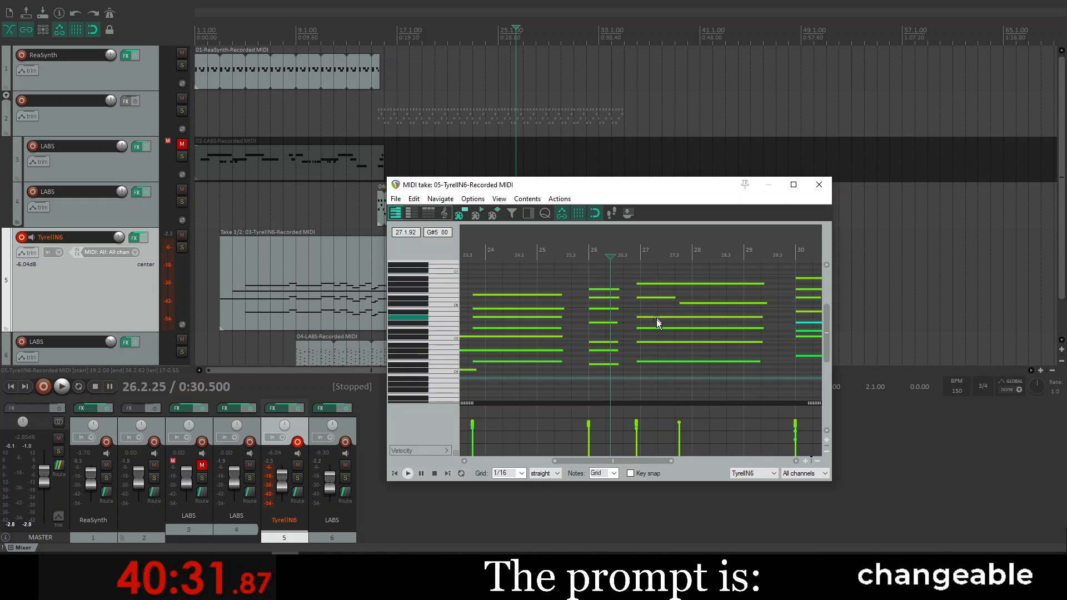
left_click_drag(656, 318, 663, 362)
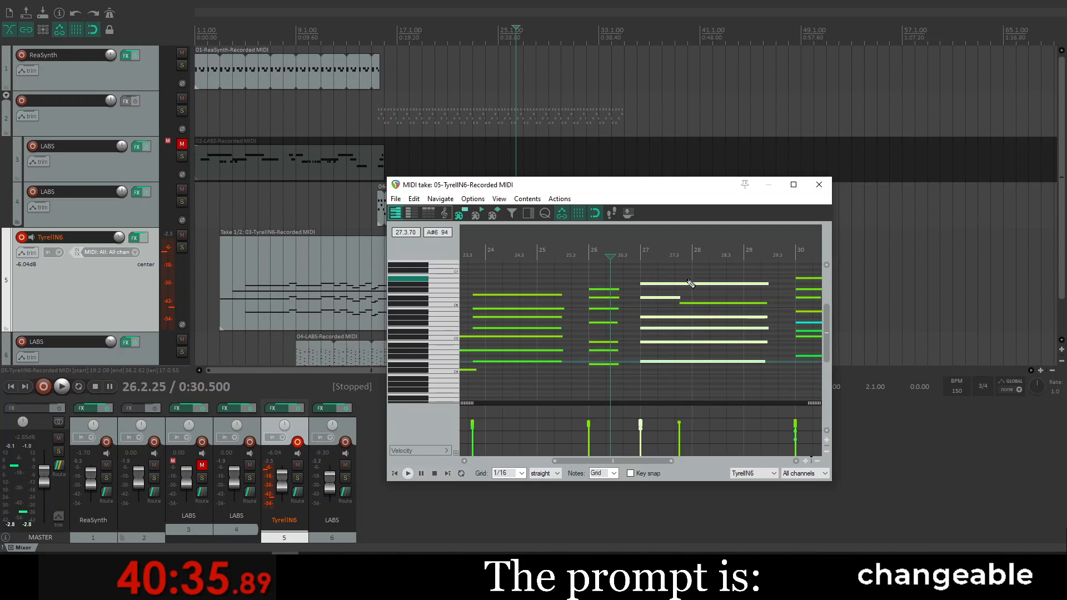
Step: Play back the rest of the chords from the middle of measure 26 and close the MIDI editor
left_click(627, 246)
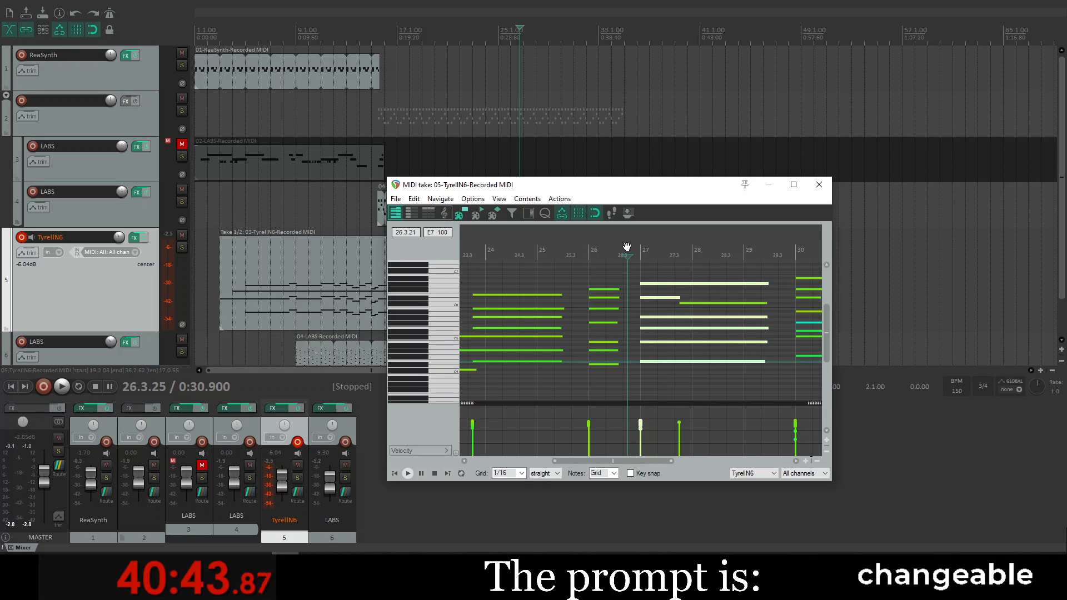
key("space")
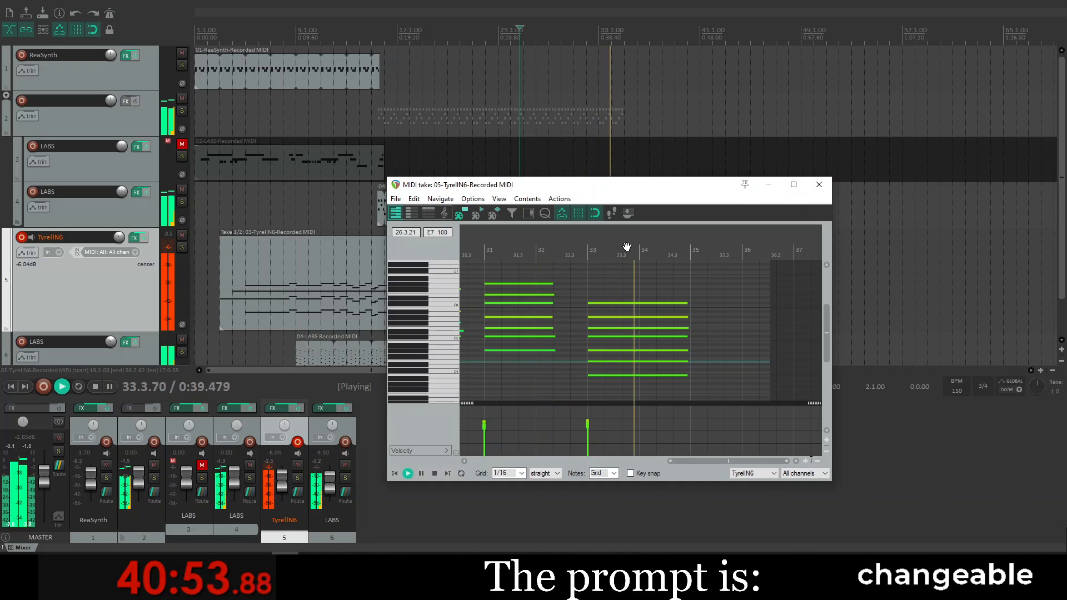
key("space")
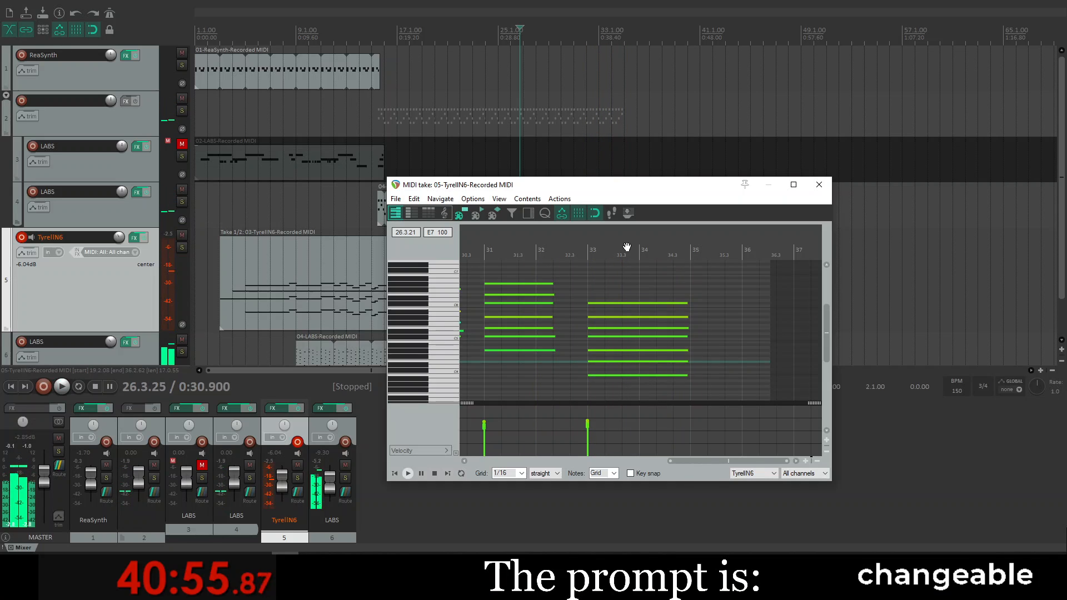
left_click(819, 185)
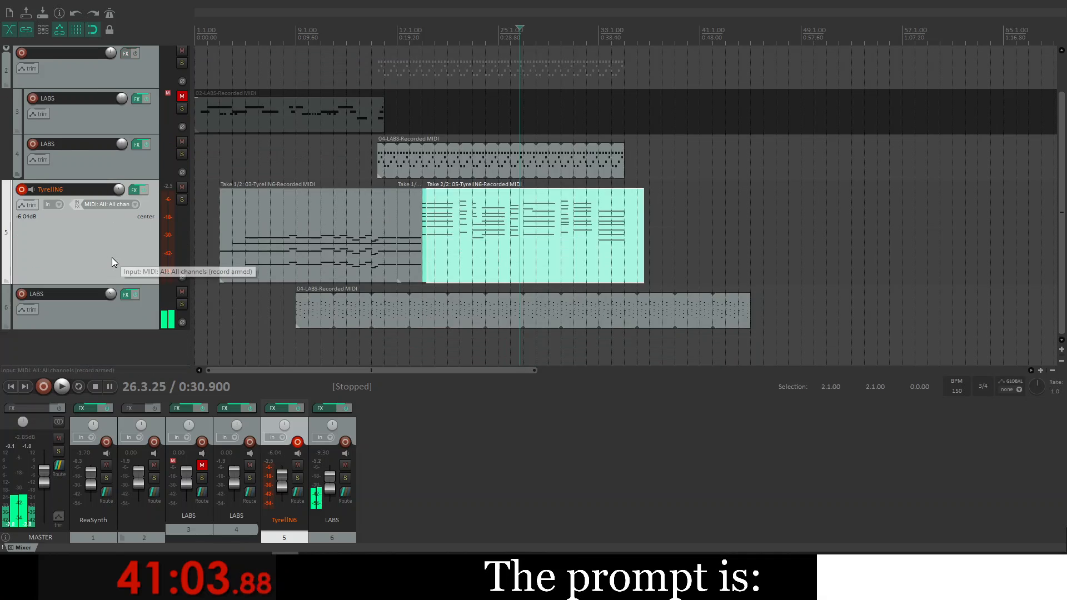
Step: Add two new empty tracks below TyrellN6 and nest them as its child tracks
scroll(112, 289, "down", 1)
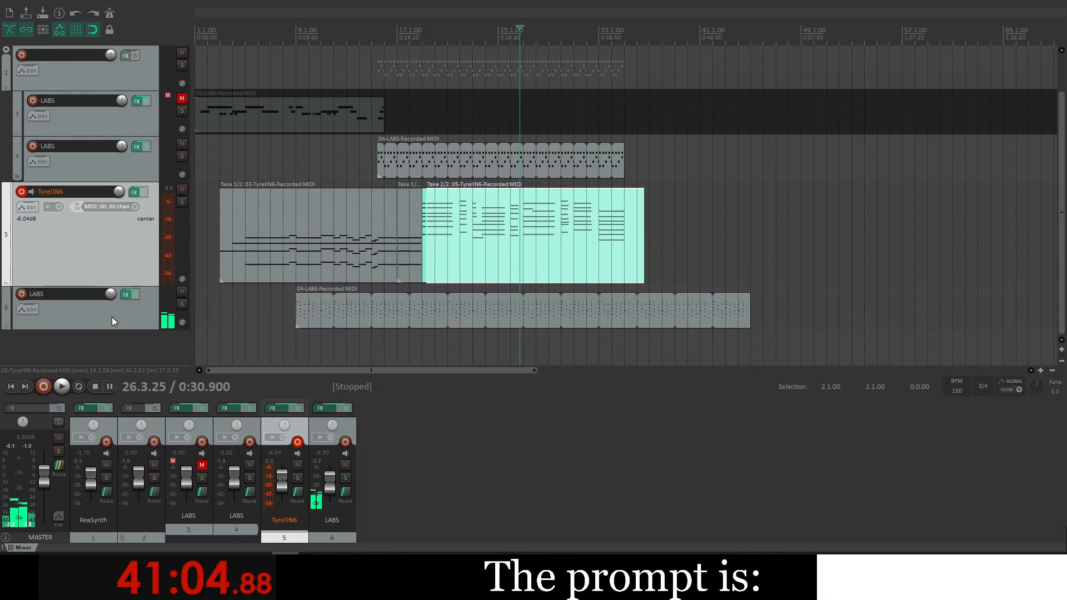
double_click(91, 353)
scroll(91, 354, "down", 1)
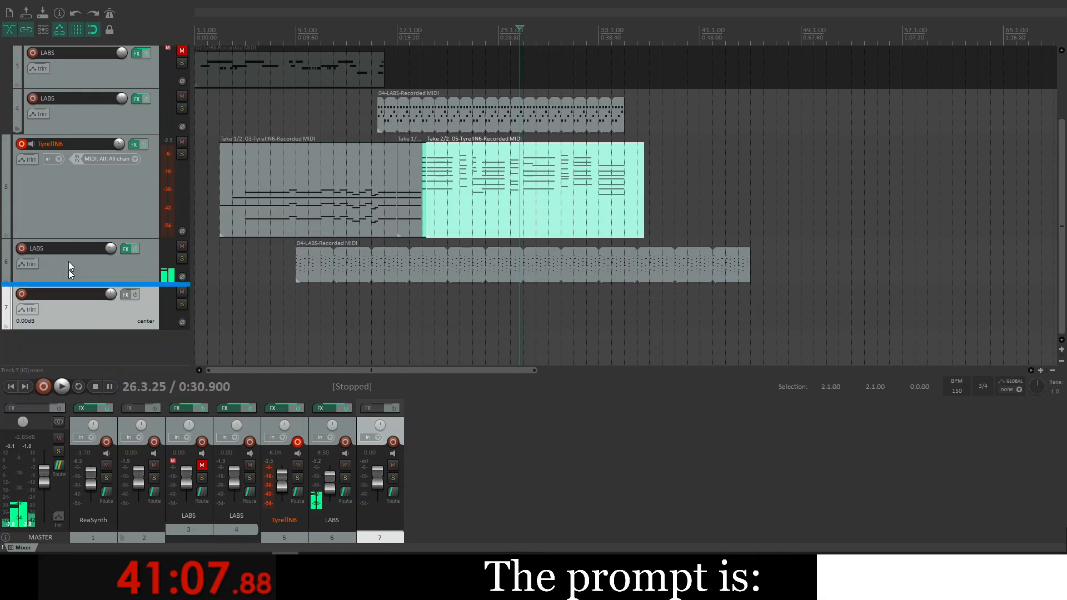
left_click_drag(69, 261, 36, 194)
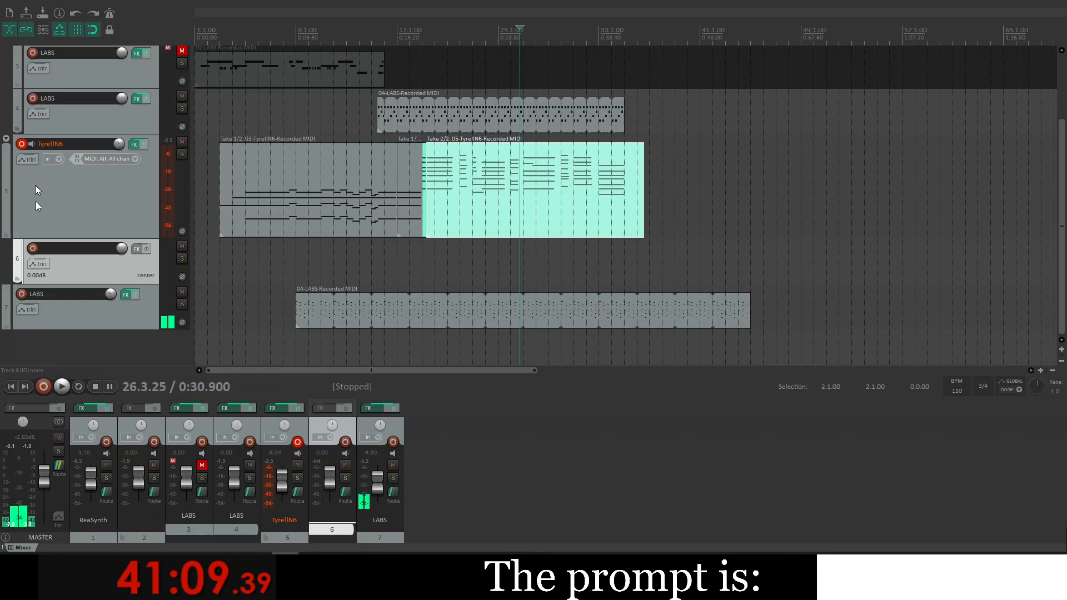
double_click(49, 354)
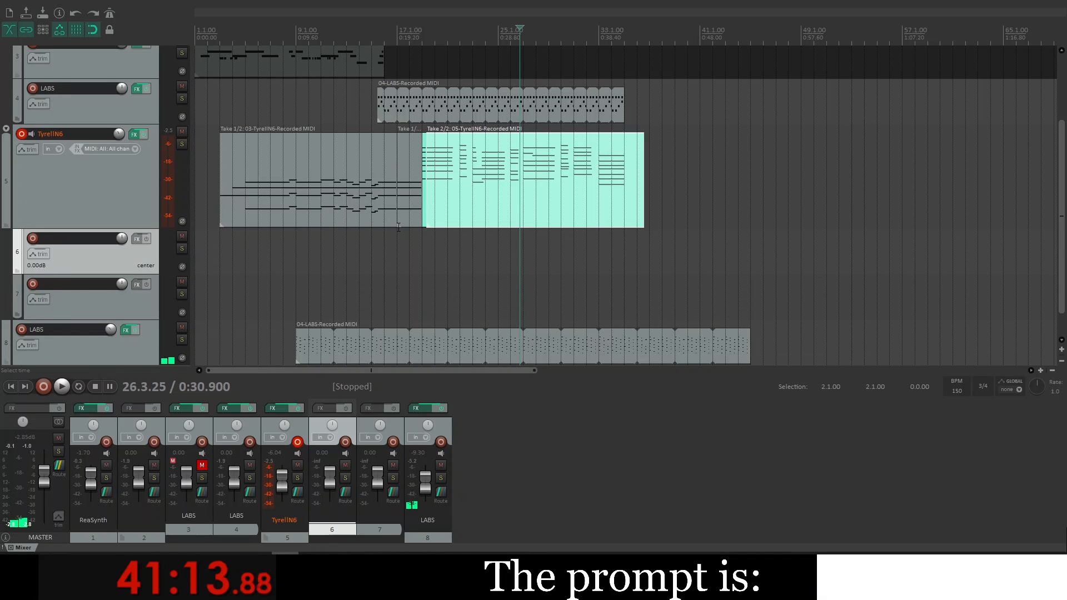
Step: Move all the recorded clips from the TyrellN6 track down to its first child track, keeping their timing
left_click_drag(459, 203, 459, 204)
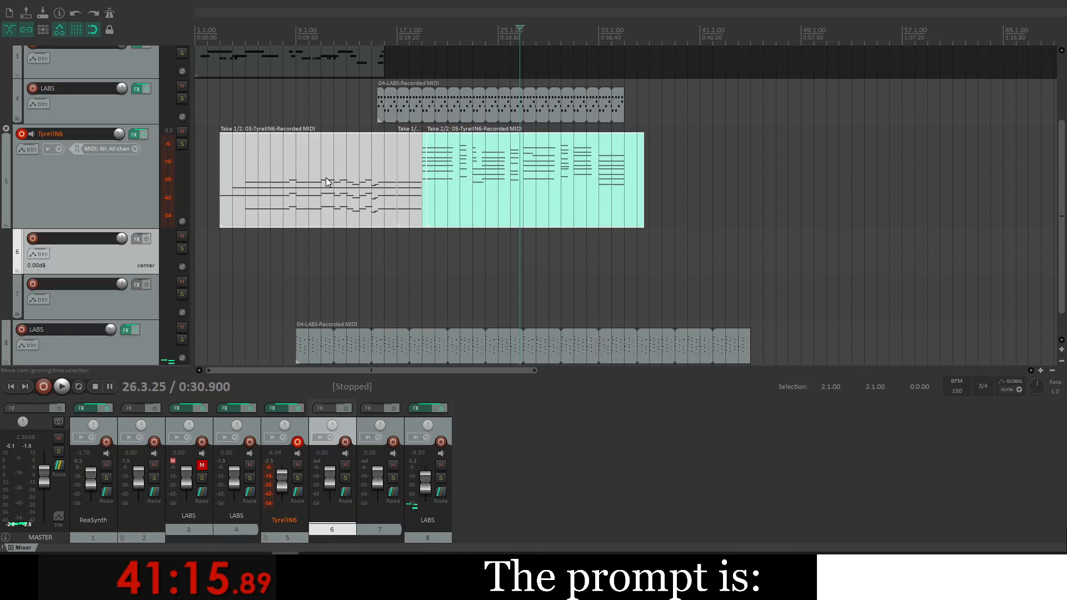
left_click_drag(325, 178, 331, 268)
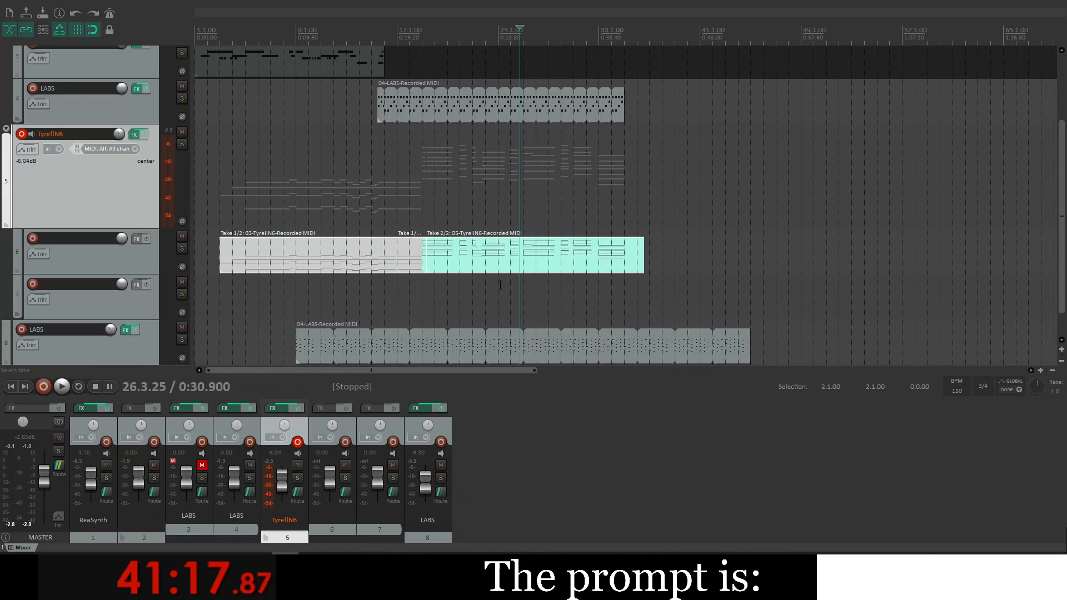
left_click(422, 305)
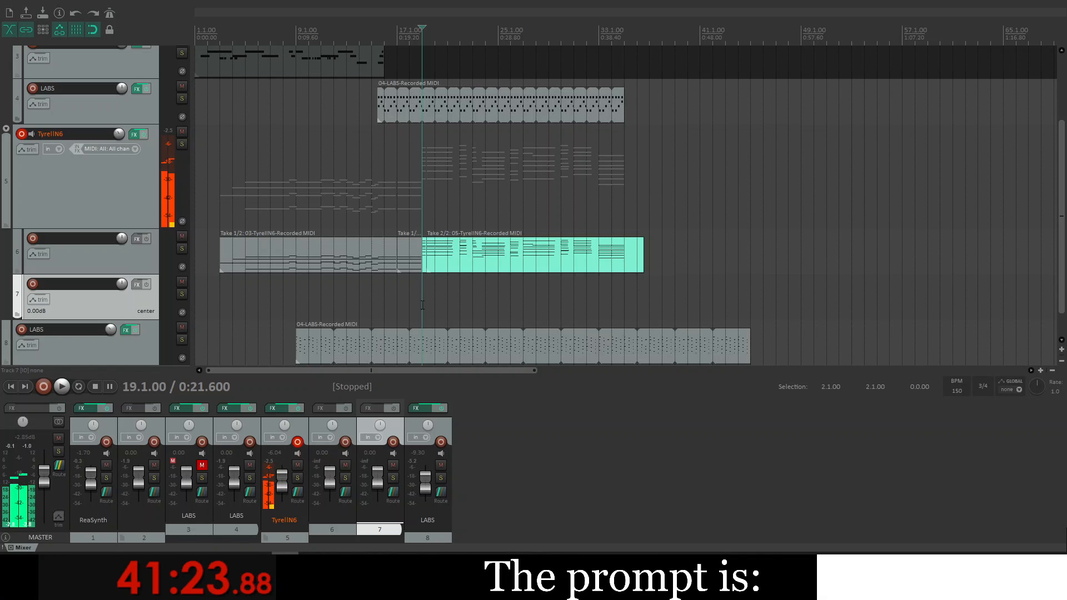
Step: Disarm TyrellN6, check playback from measure 17 with the first child track briefly armed, and arm only the empty second child track
left_click(402, 309)
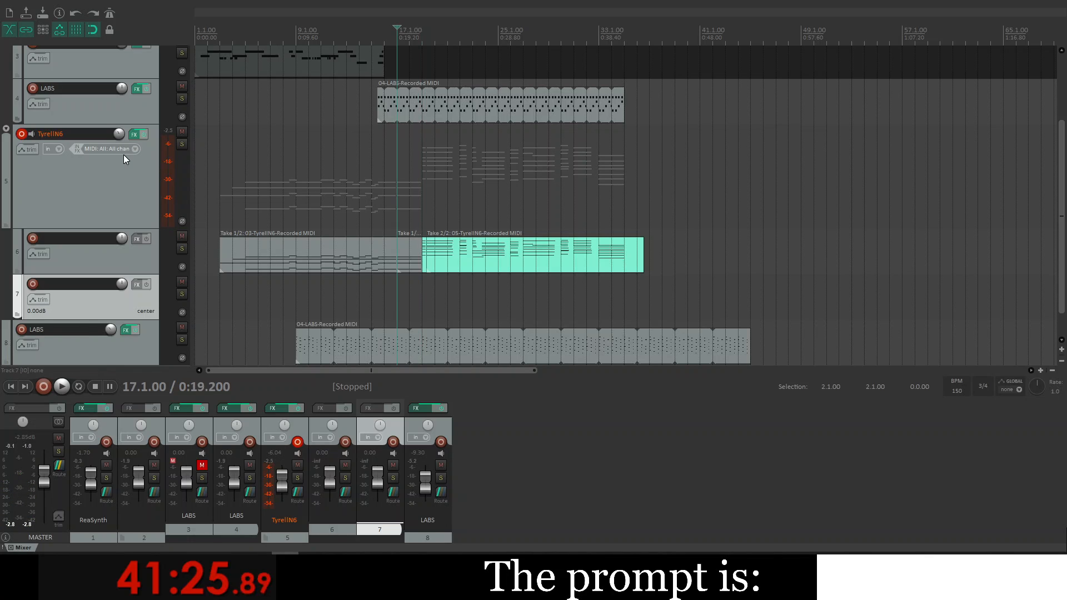
left_click(22, 135)
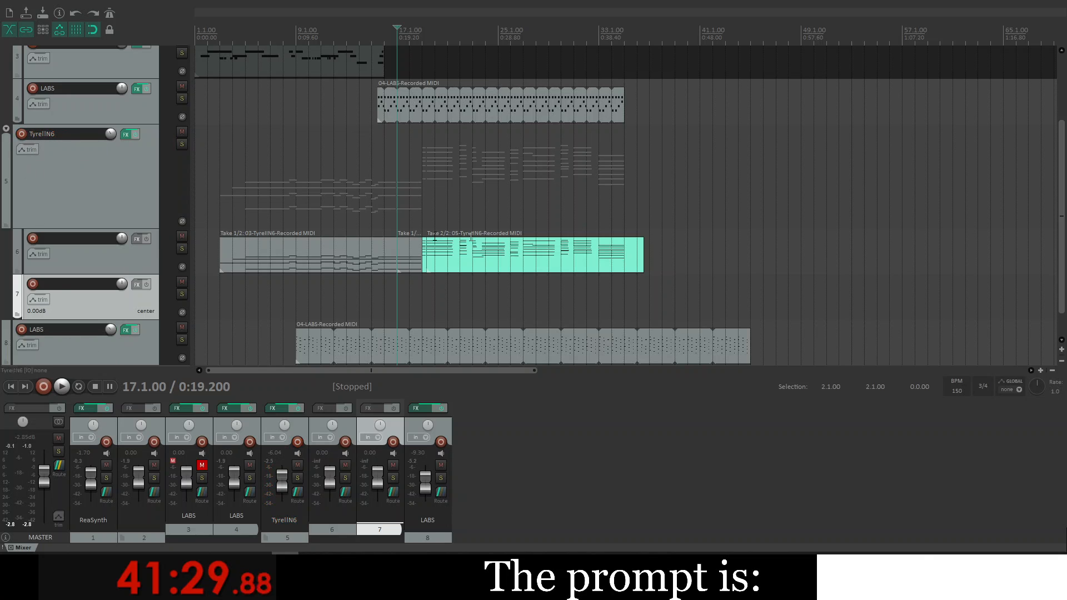
left_click(32, 239)
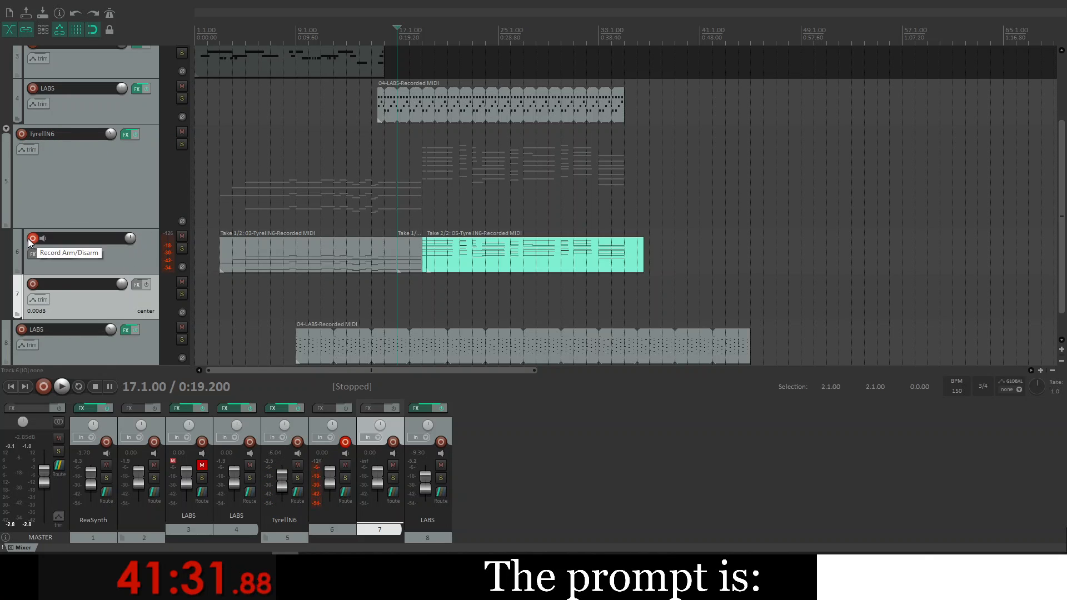
key("space")
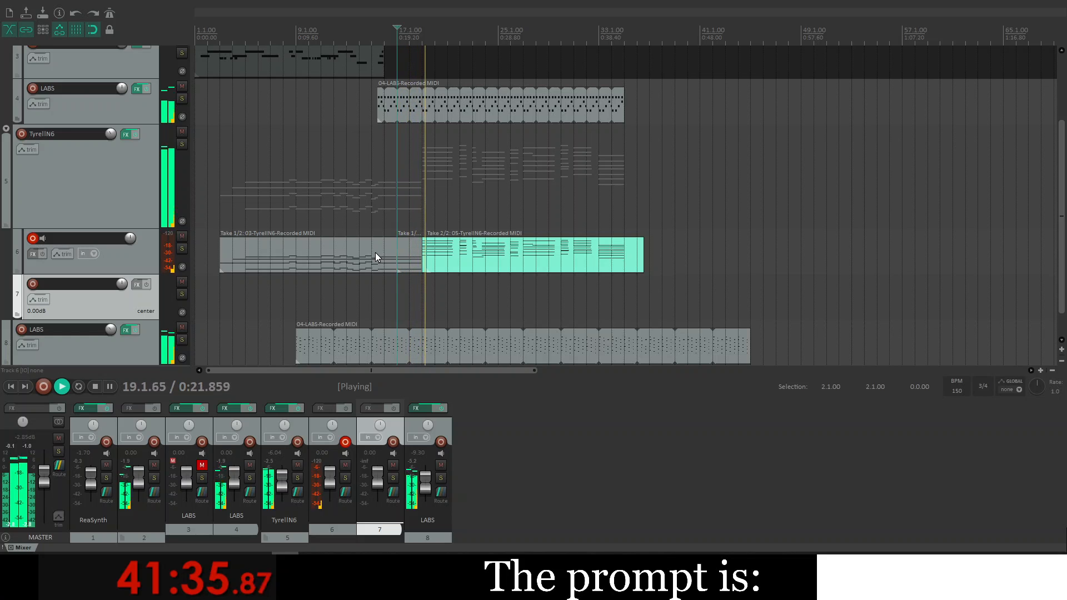
key("space")
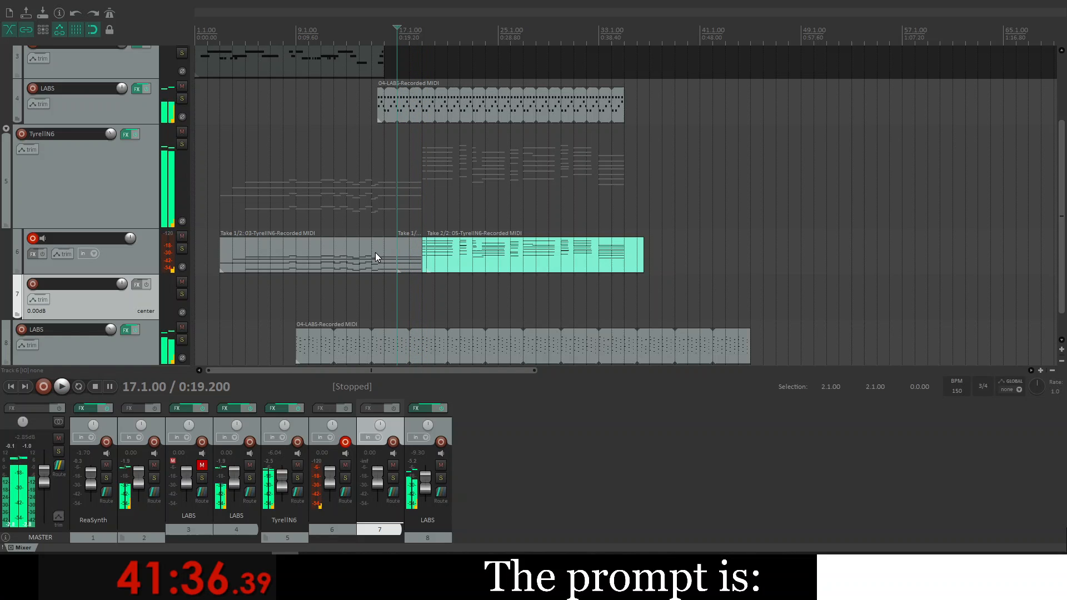
left_click(32, 239)
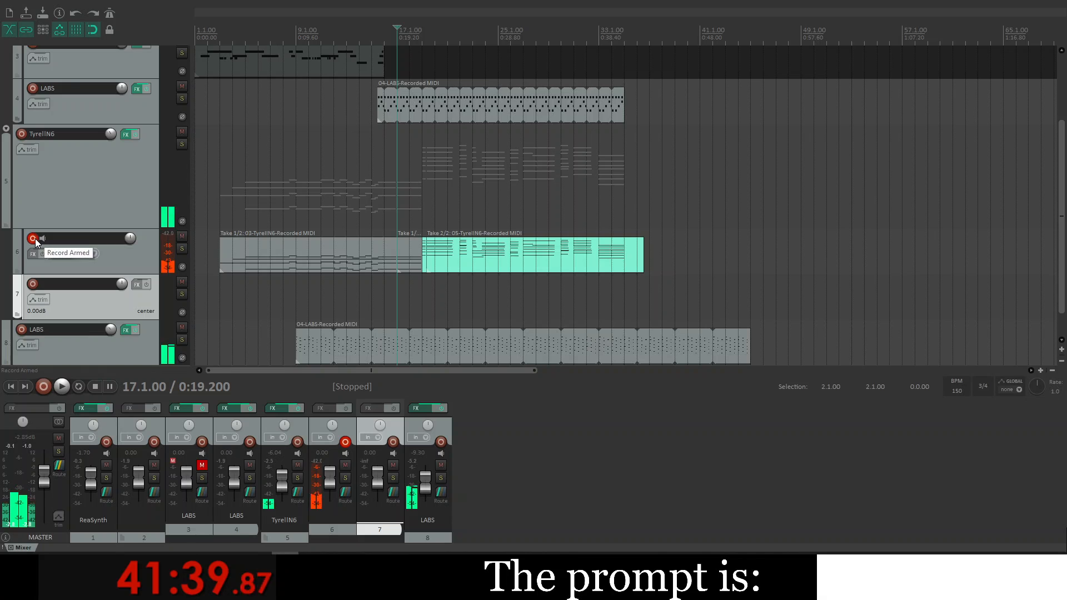
left_click(32, 284)
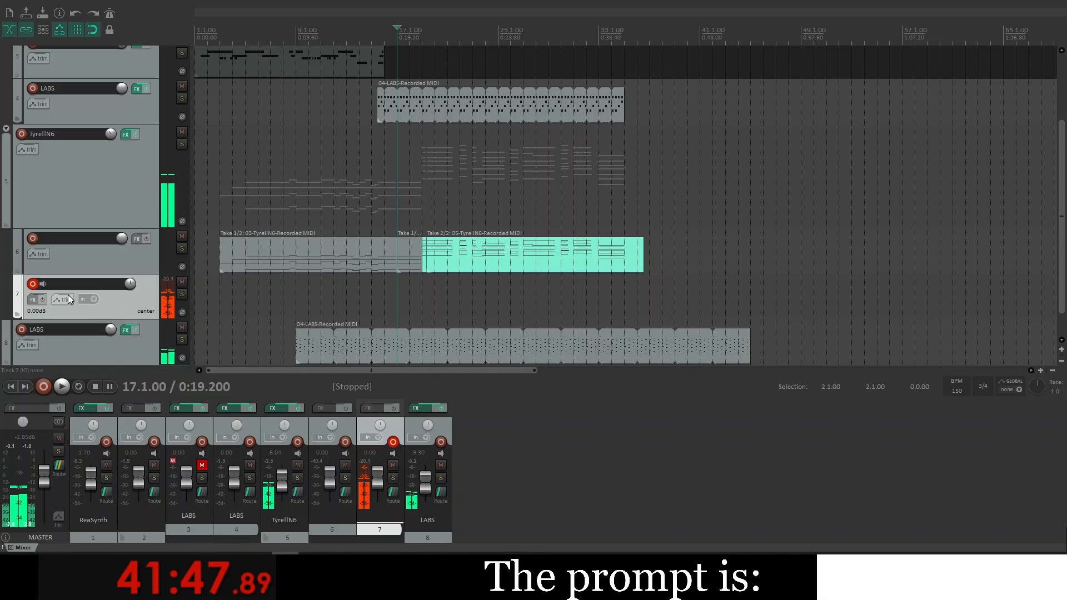
Step: Switch the second child track's record mode to MIDI replace and back to input (audio or MIDI)
left_click(90, 301)
mouse_move(189, 321)
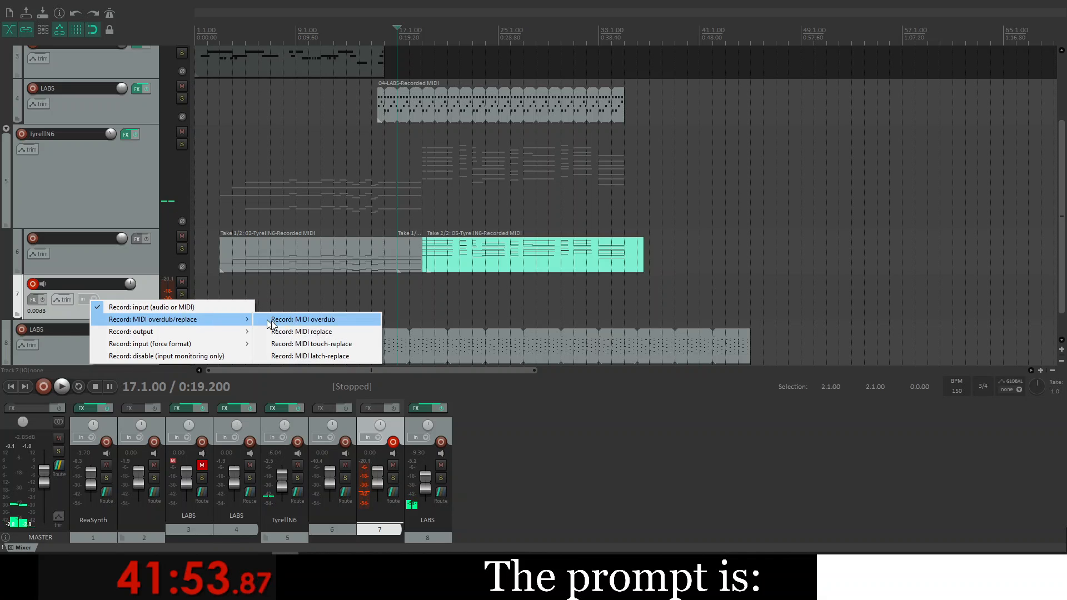
left_click(321, 331)
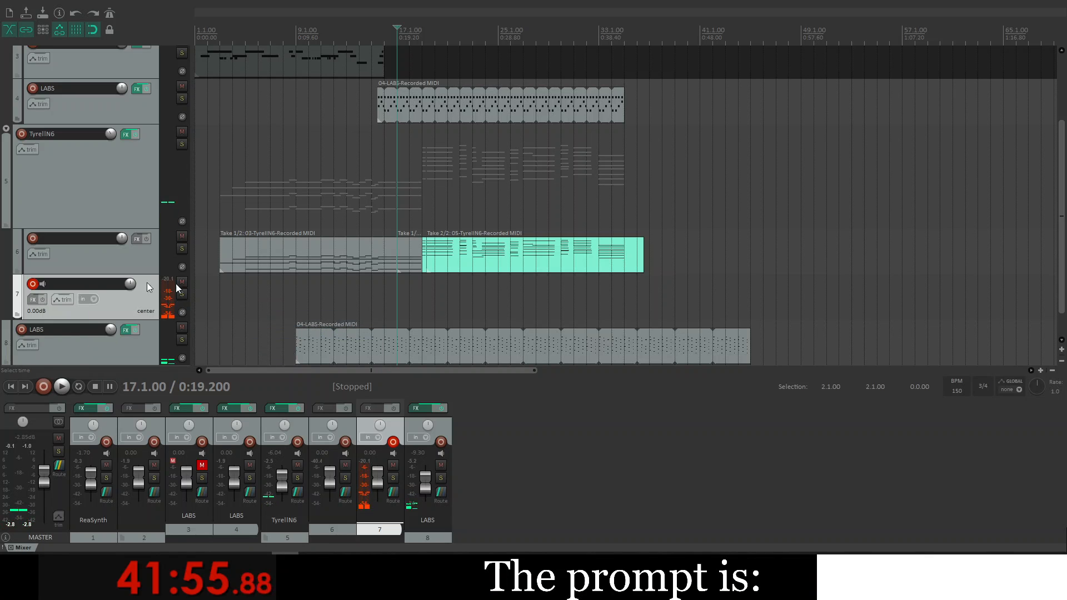
left_click(88, 301)
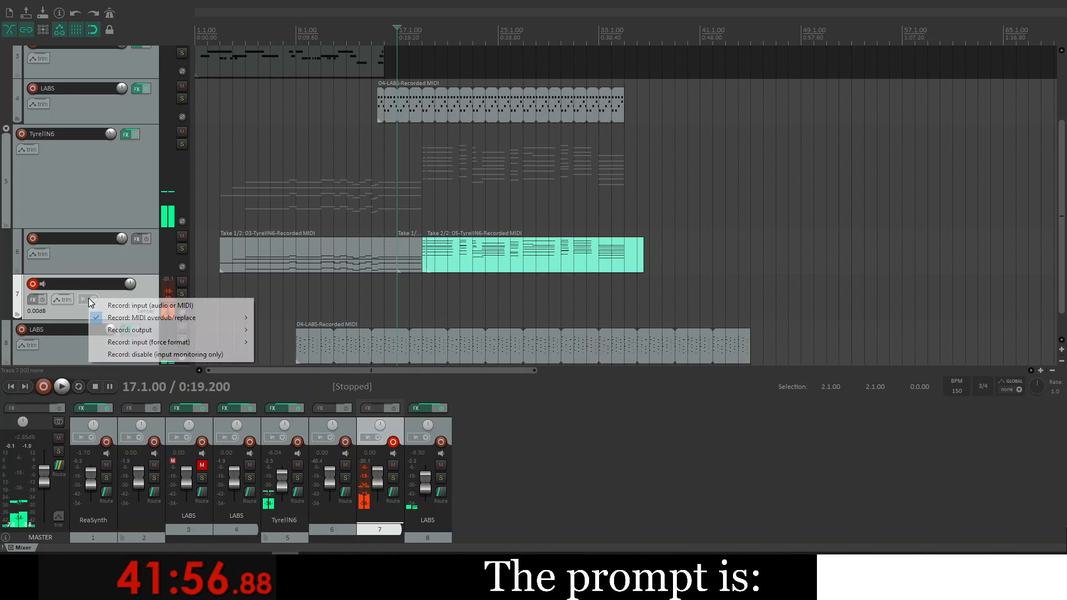
left_click(125, 306)
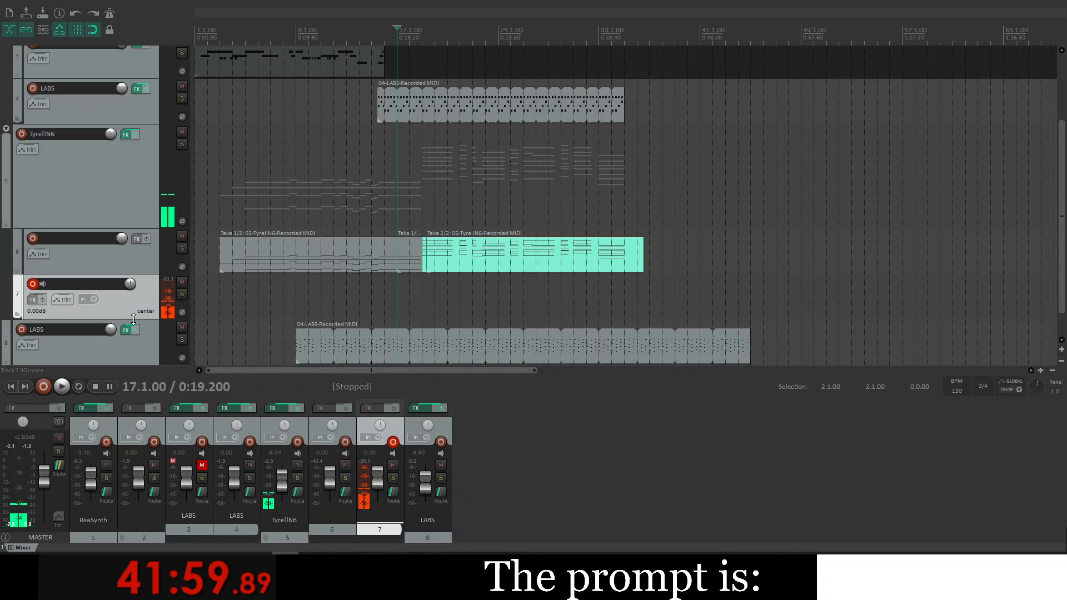
Step: Make the second child track slightly taller and set its record input to all channels of all MIDI inputs
left_click_drag(133, 320, 134, 332)
left_click(66, 315)
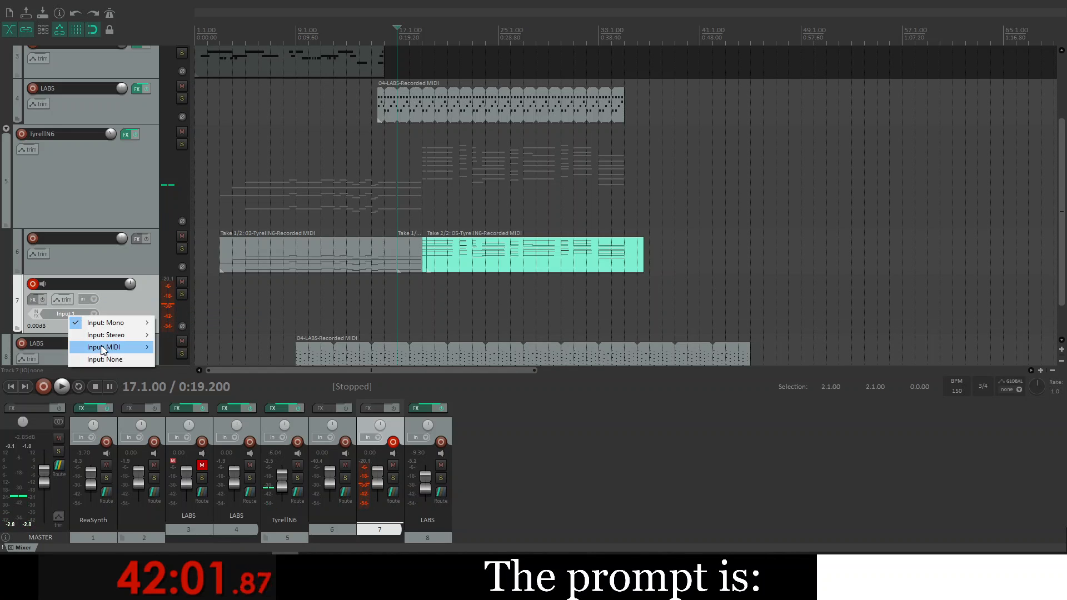
mouse_move(135, 347)
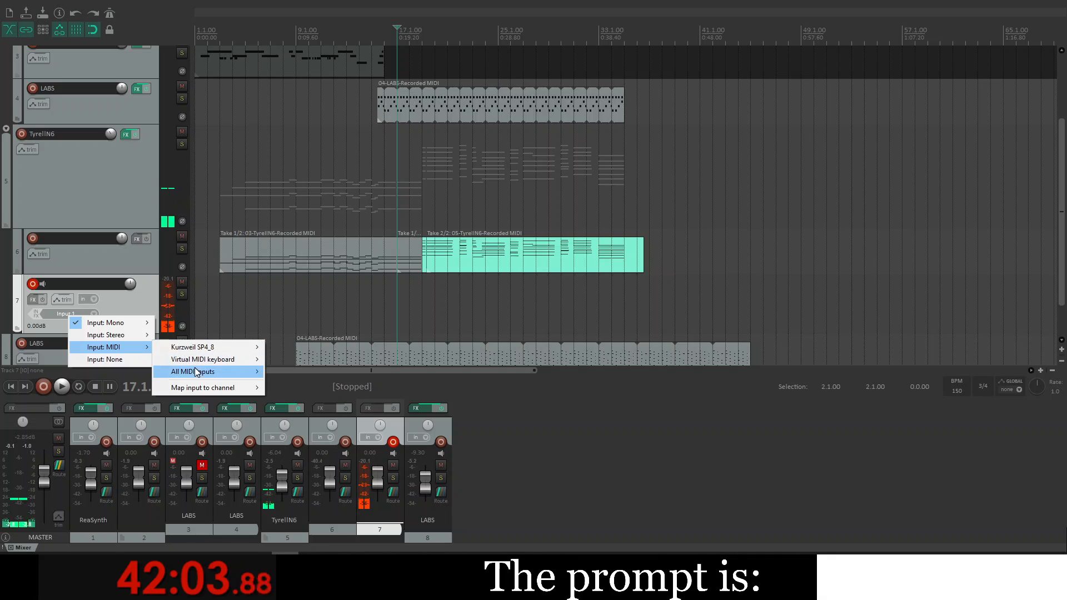
mouse_move(234, 371)
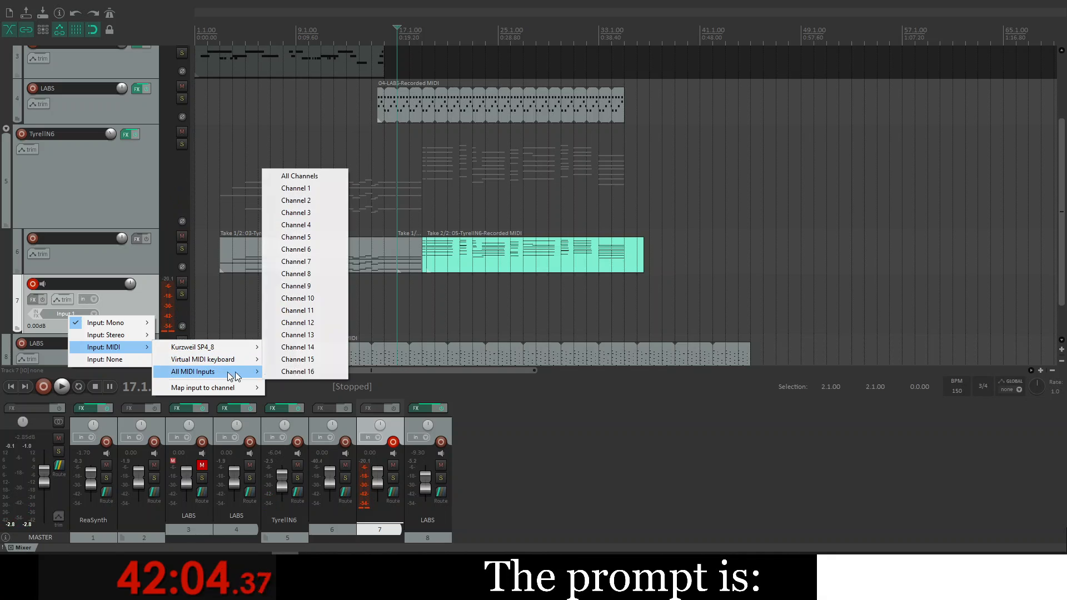
left_click(294, 175)
Step: Start recording a new MIDI part on the second TyrellN6 child track from measure 17
left_click(347, 320)
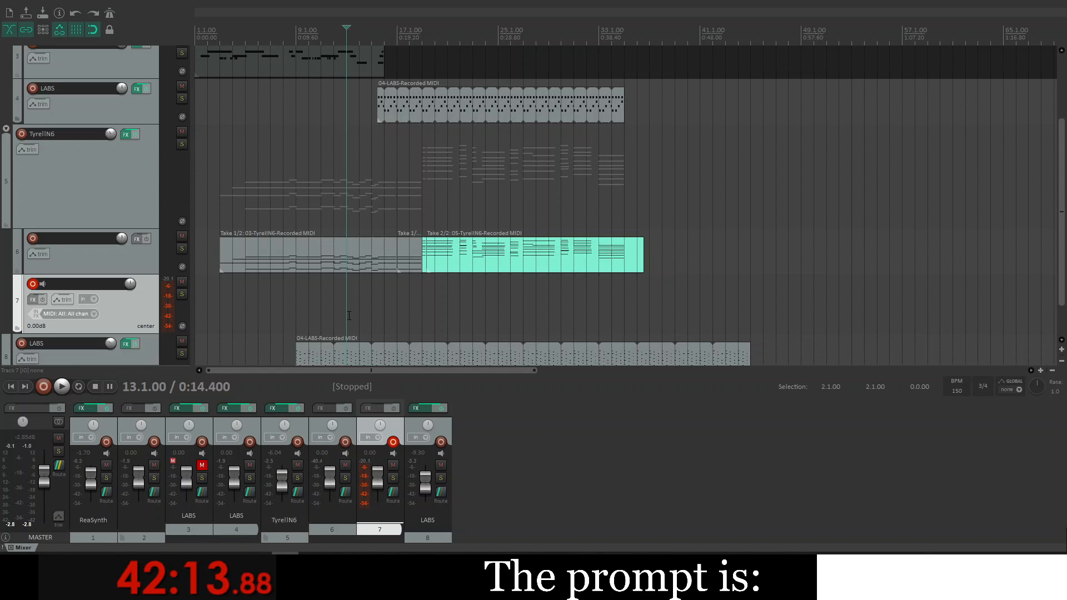
left_click(409, 291)
left_click(395, 293)
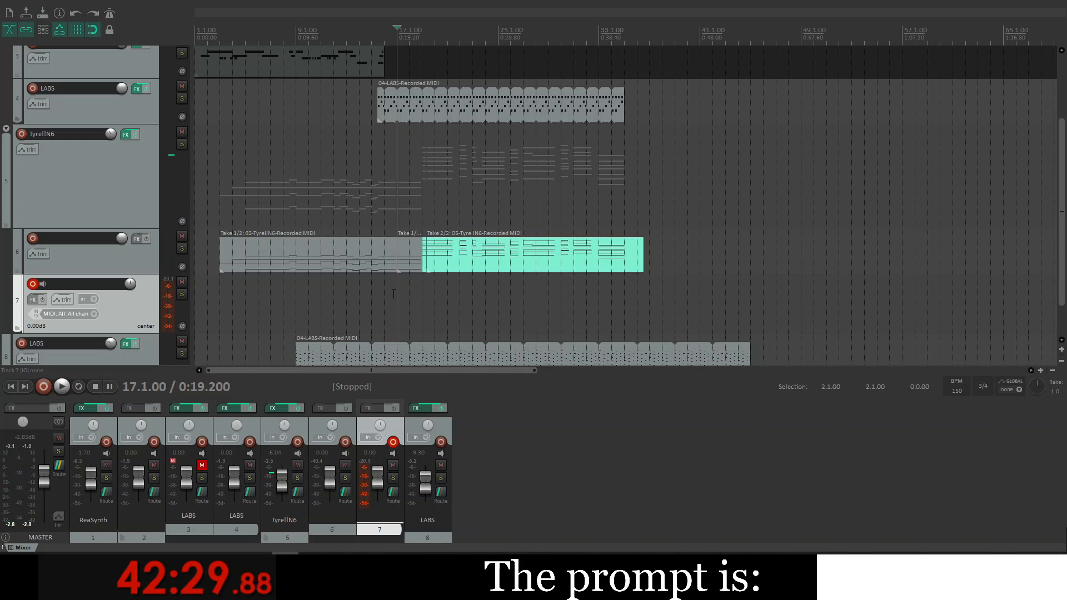
key("ctrl+r")
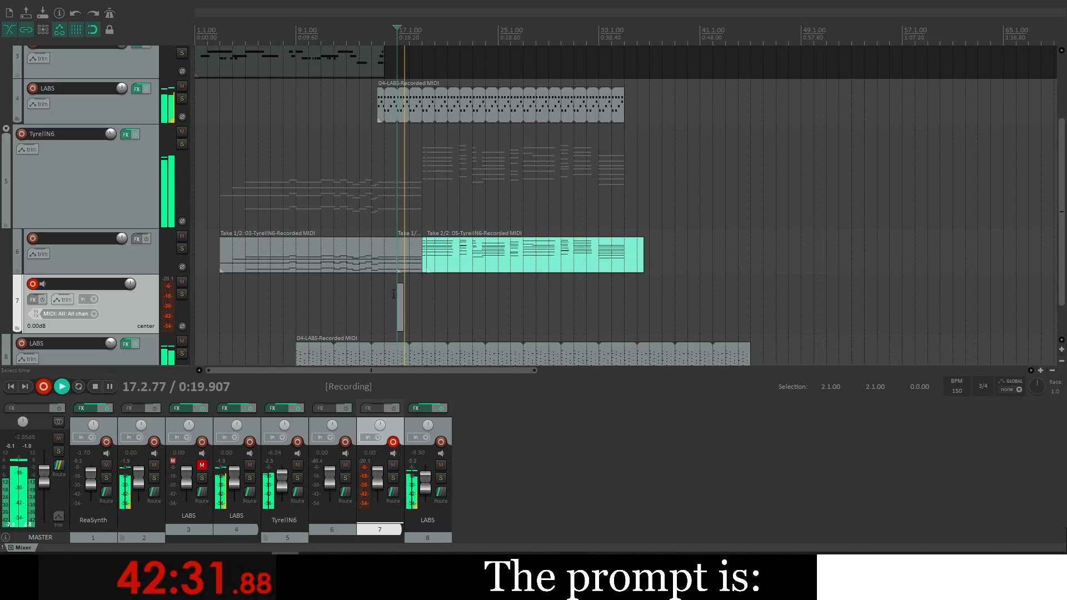
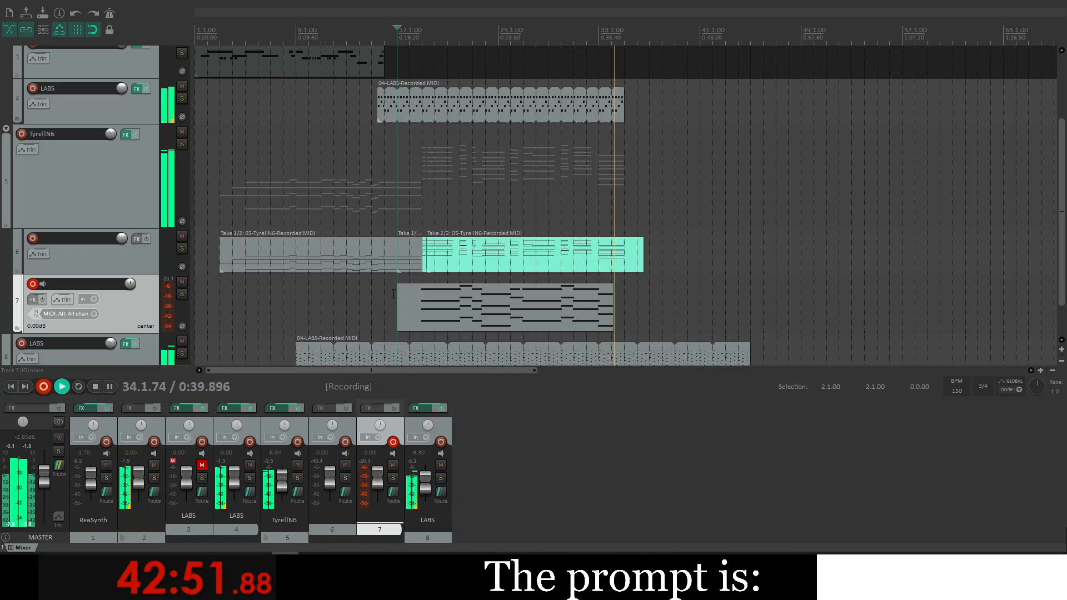
Step: Stop recording, save all recorded files, and play the new part back from measure 17
key("space")
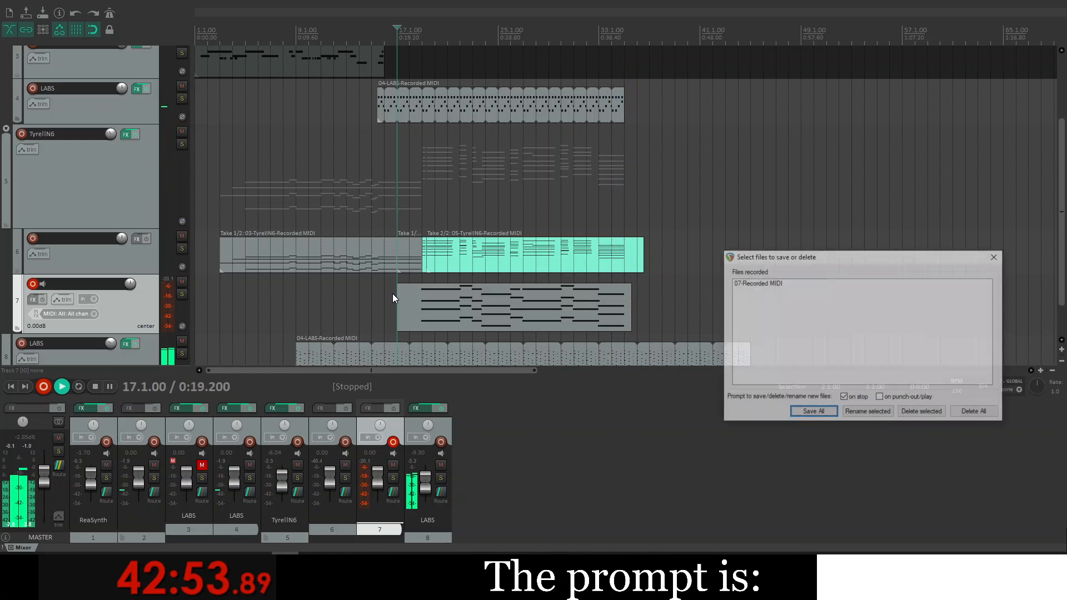
left_click(812, 412)
key("space")
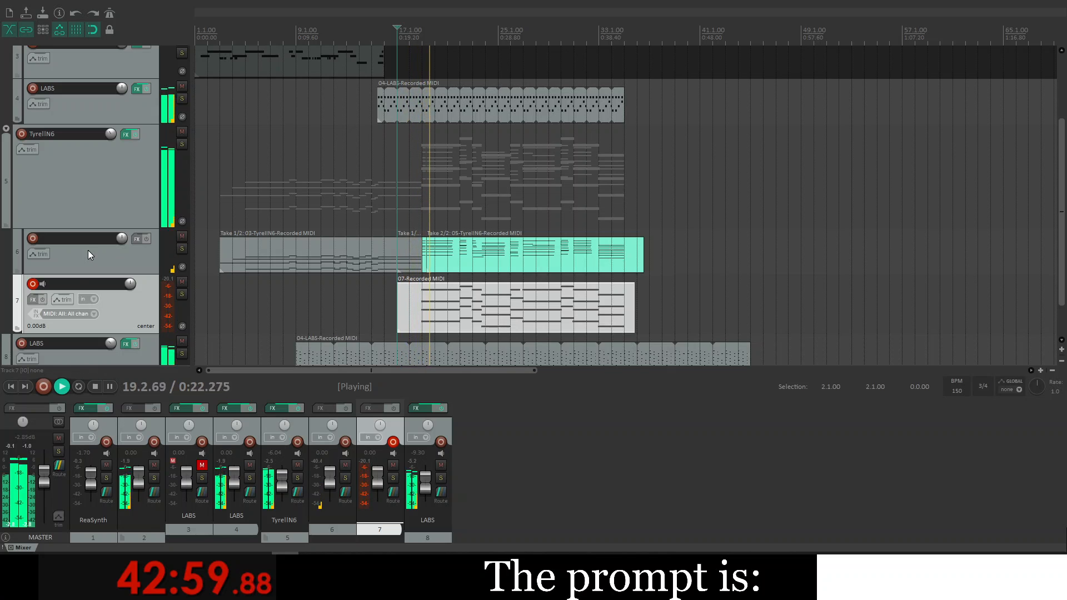
Step: Audition the new part soloed and then in the full mix, and leave the parent TyrellN6 track soloed with playback stopped
left_click(177, 296)
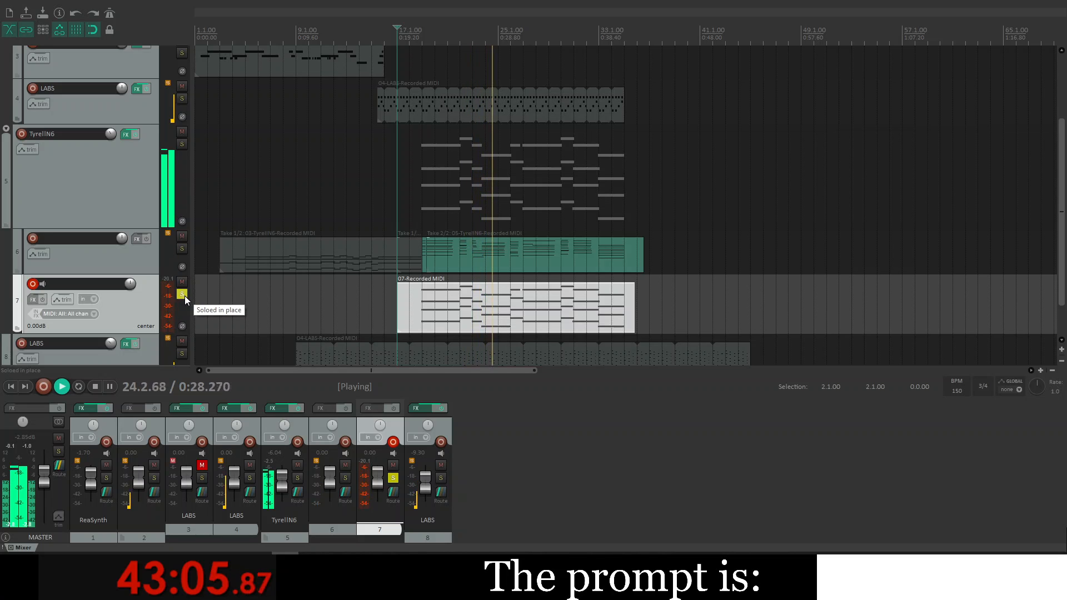
left_click(184, 296)
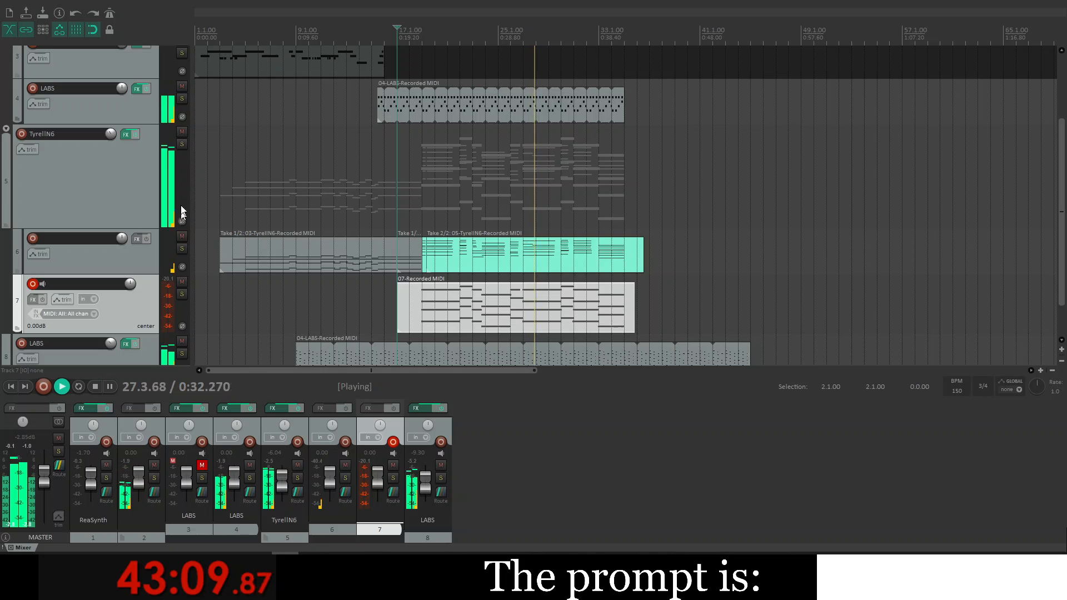
left_click(182, 144)
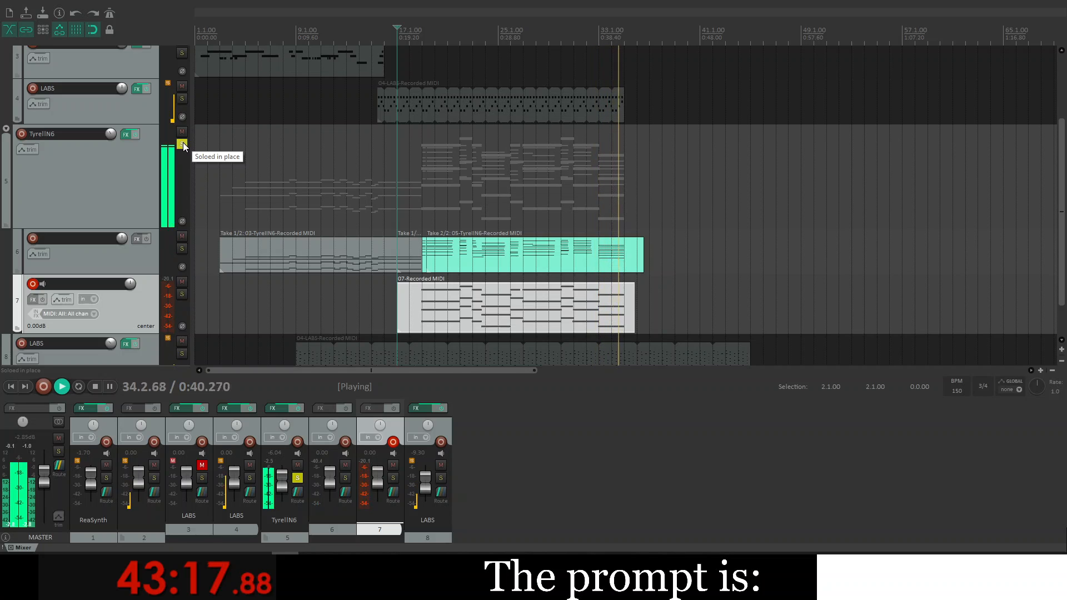
key("space")
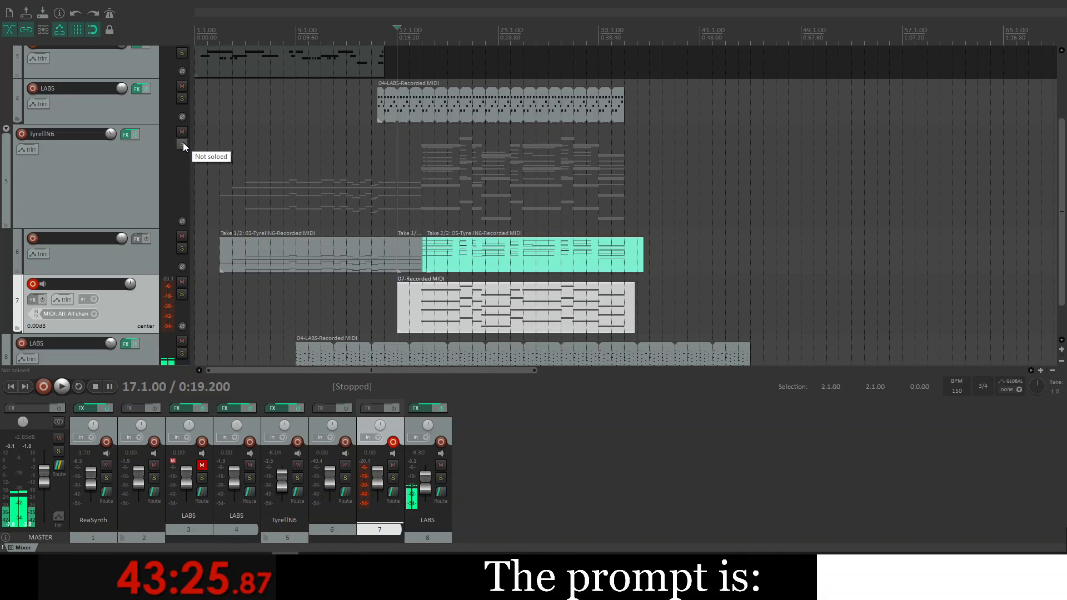
left_click(182, 144)
key("space")
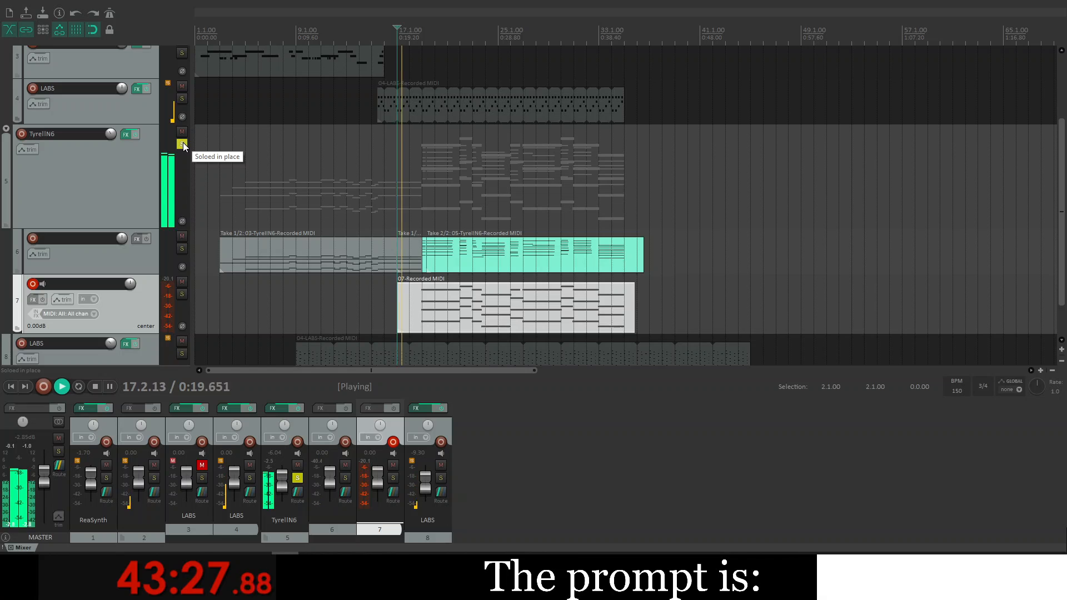
key("space")
Step: Quantize the positions of all notes in the 07-Recorded MIDI item to a straight 1/16 grid at 100% strength
double_click(467, 308)
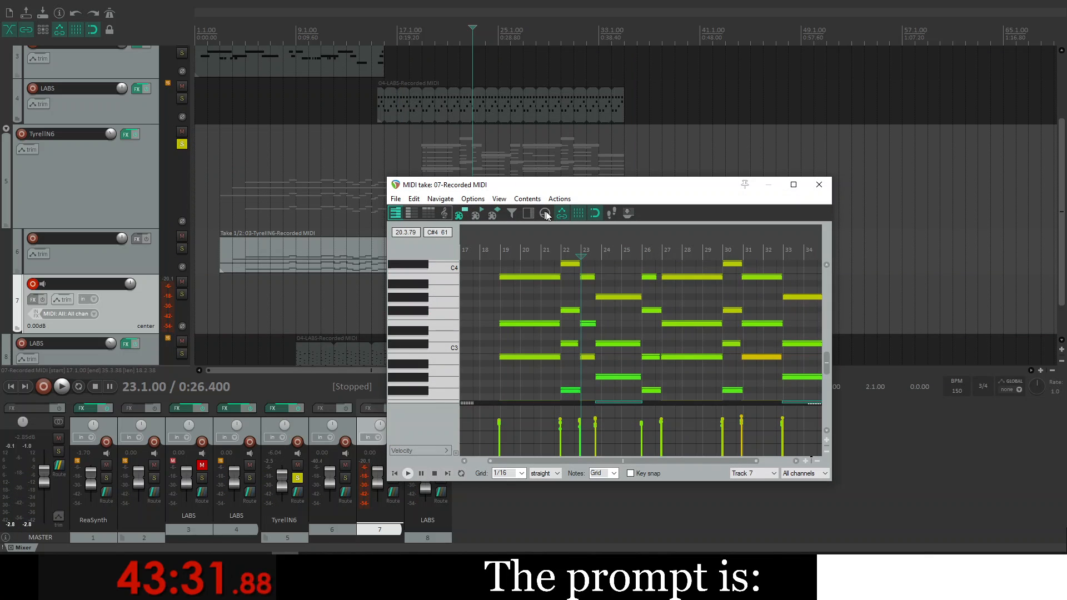
left_click(553, 215)
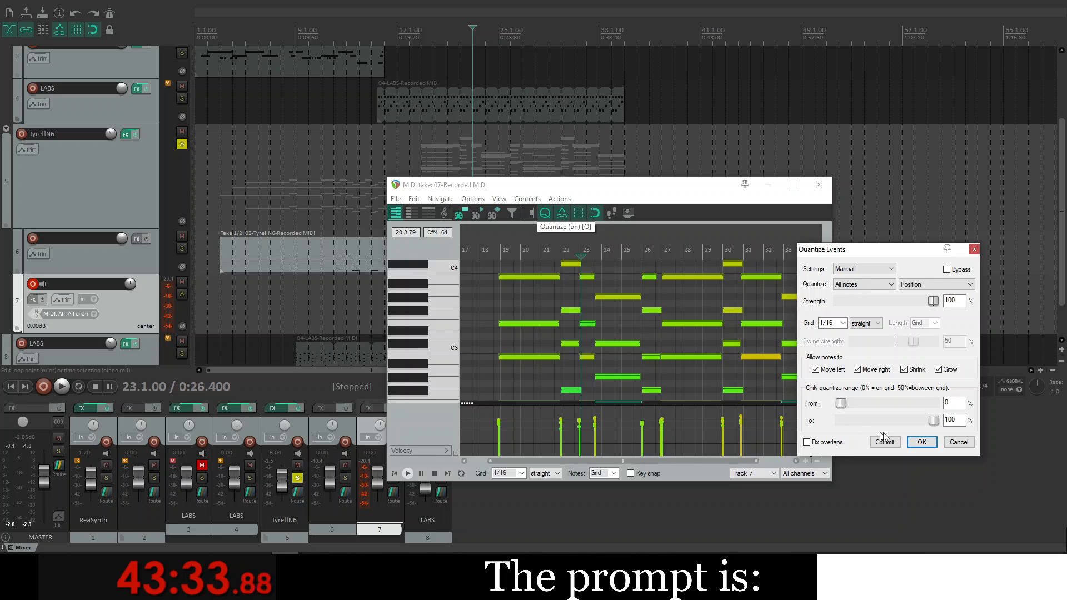
left_click(922, 441)
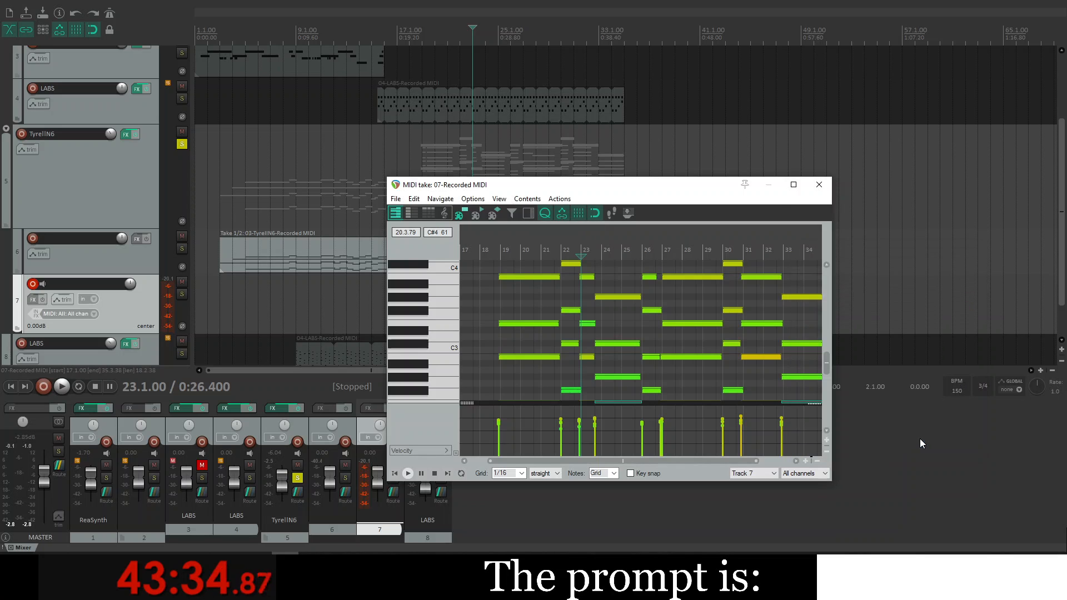
left_click(817, 183)
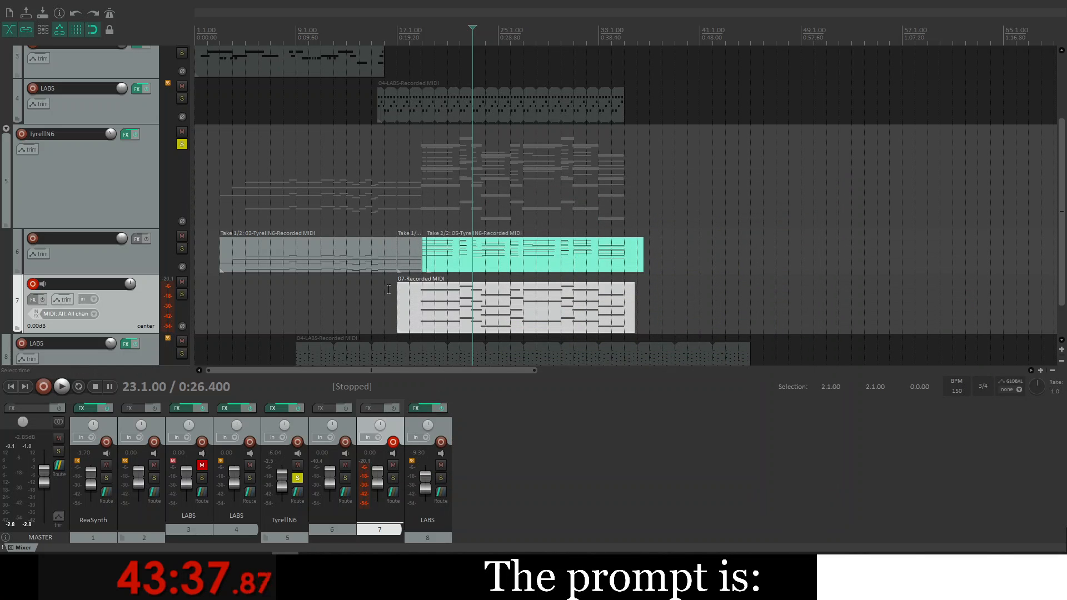
Step: Check the start of the quantized part with short playbacks from measures 19 and 18
left_click(416, 302)
key("space")
key("space")
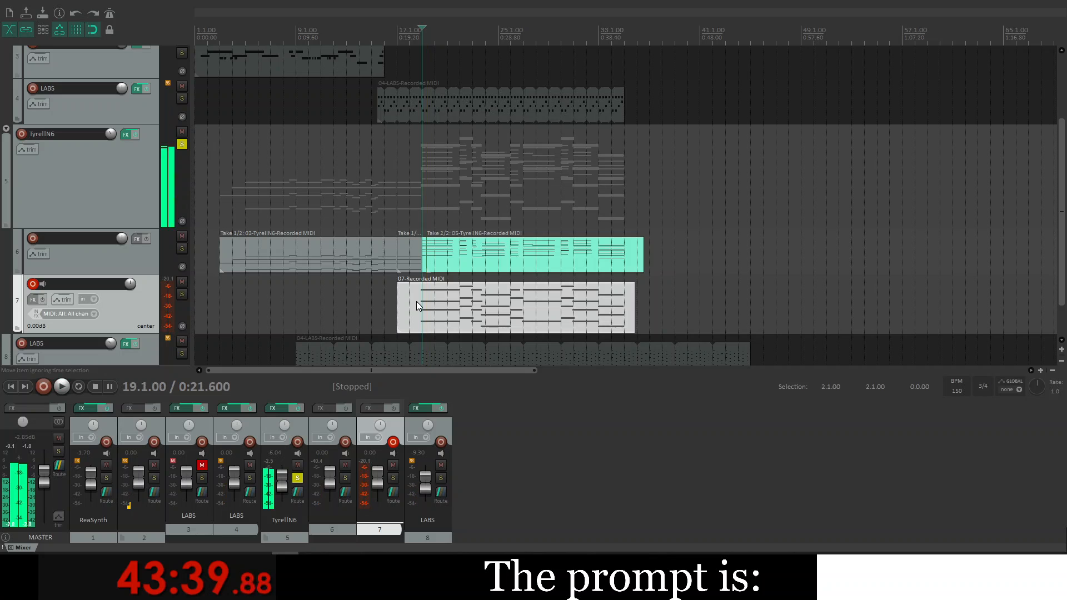
left_click(412, 303)
key("space")
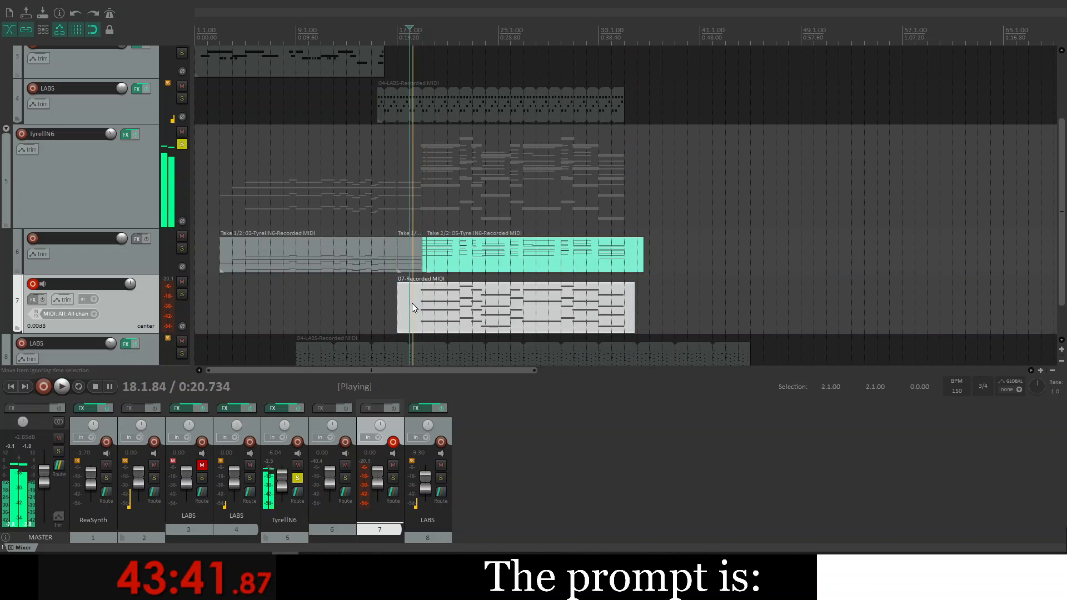
key("space")
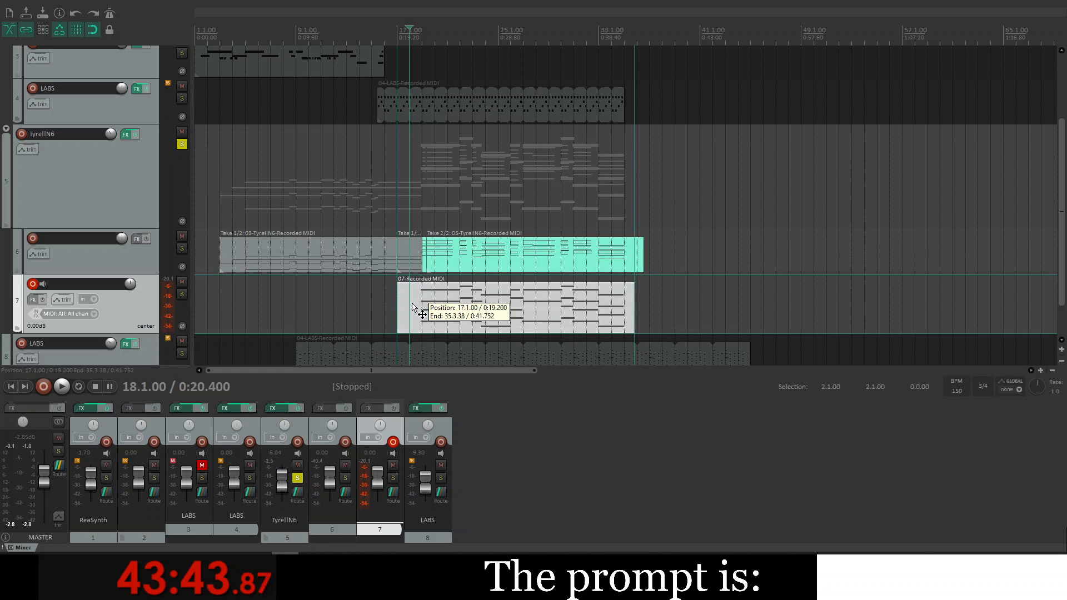
Step: Reopen the 07-Recorded MIDI notes and shift the opening chord so it starts exactly on measure 19
double_click(412, 302)
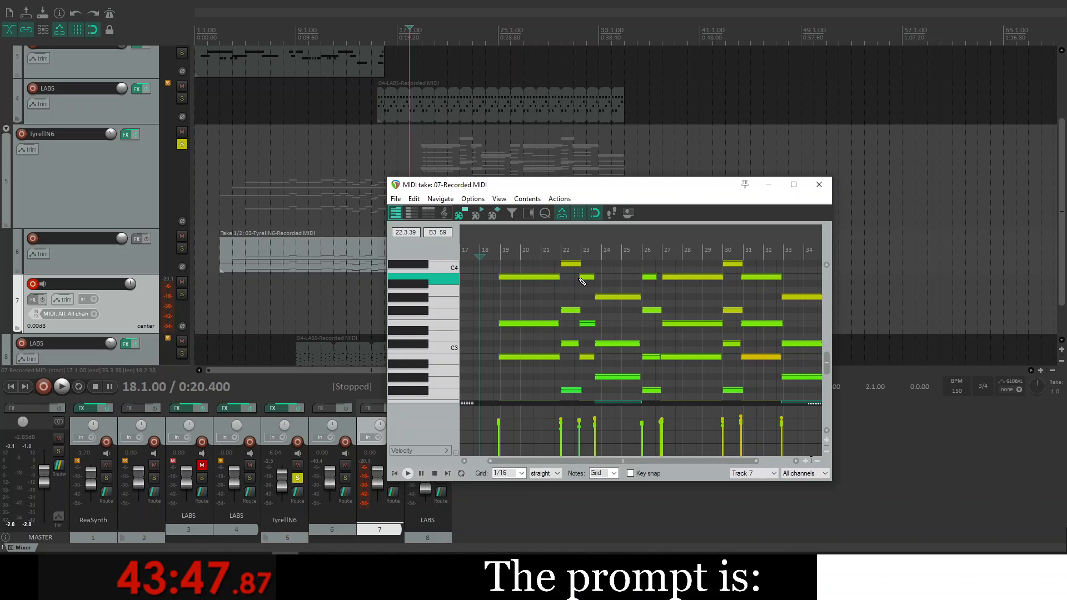
scroll(586, 288, "up", 5)
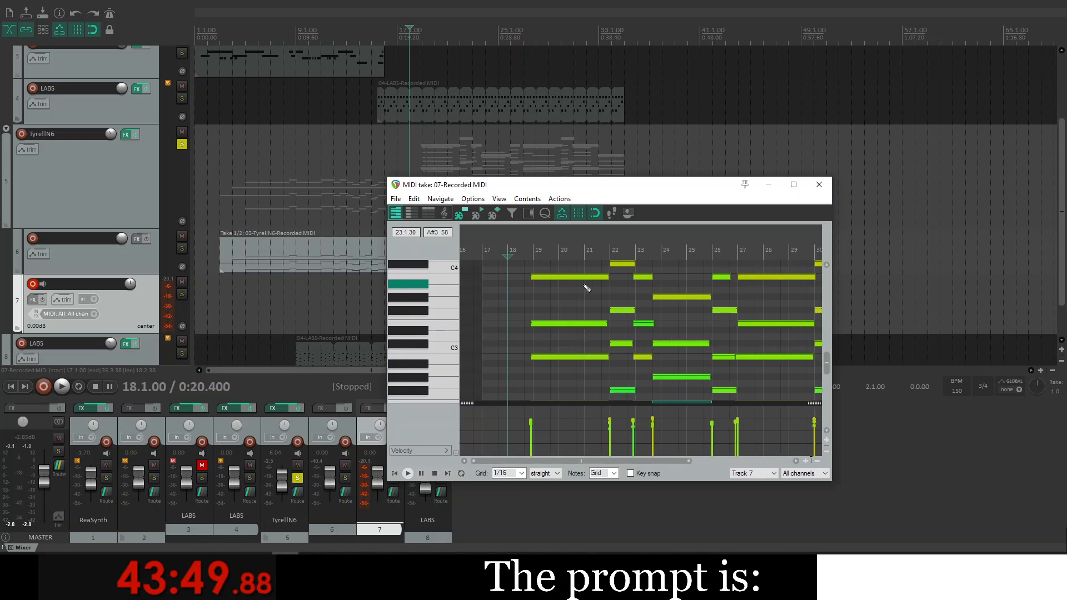
key("space")
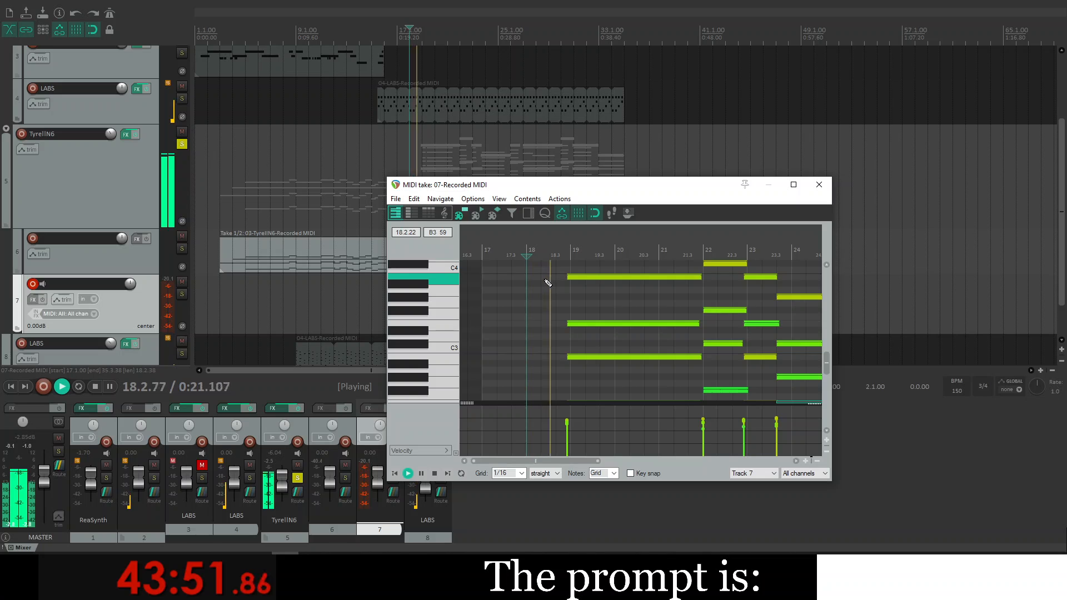
key("space")
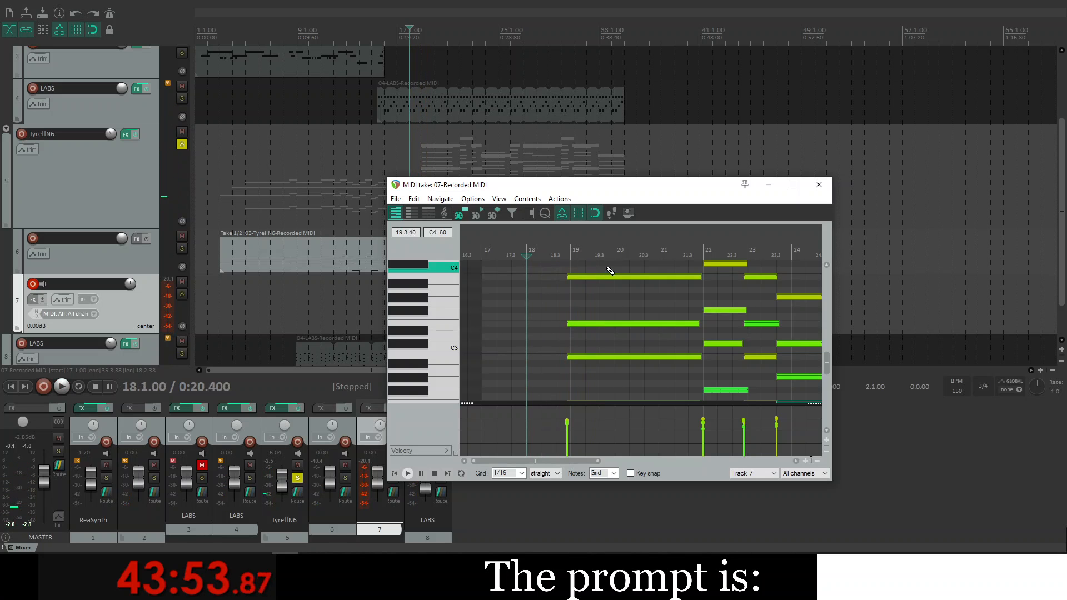
left_click_drag(617, 273, 593, 272)
scroll(661, 295, "up", 3)
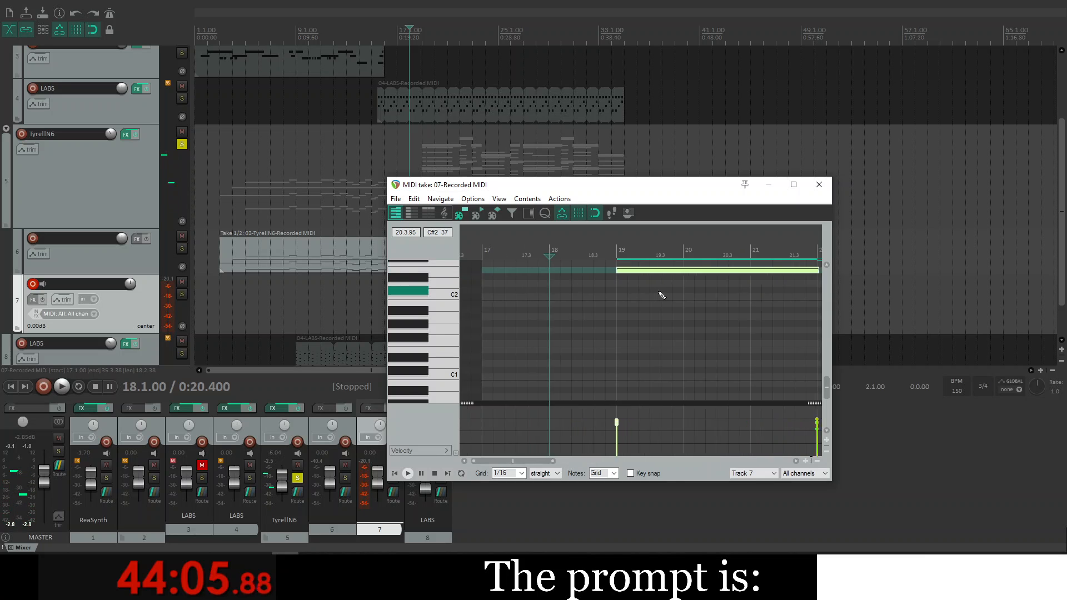
Step: Select the two chords spanning measures 23 to 25 and shift them together slightly later, so the first starts on measure 23
scroll(662, 295, "down", 3)
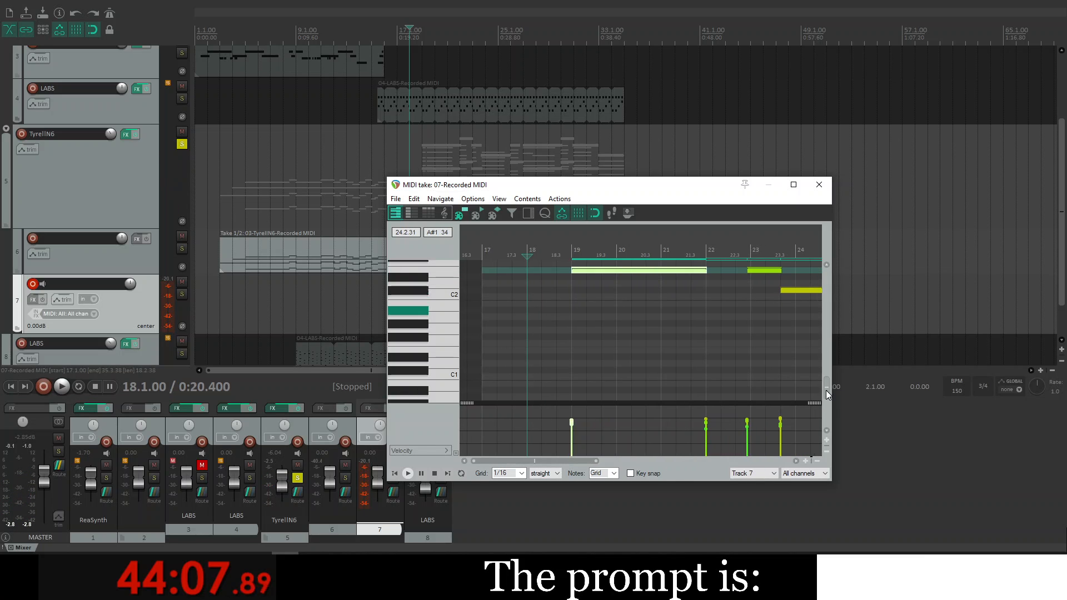
left_click_drag(826, 390, 826, 365)
scroll(746, 359, "down", 3)
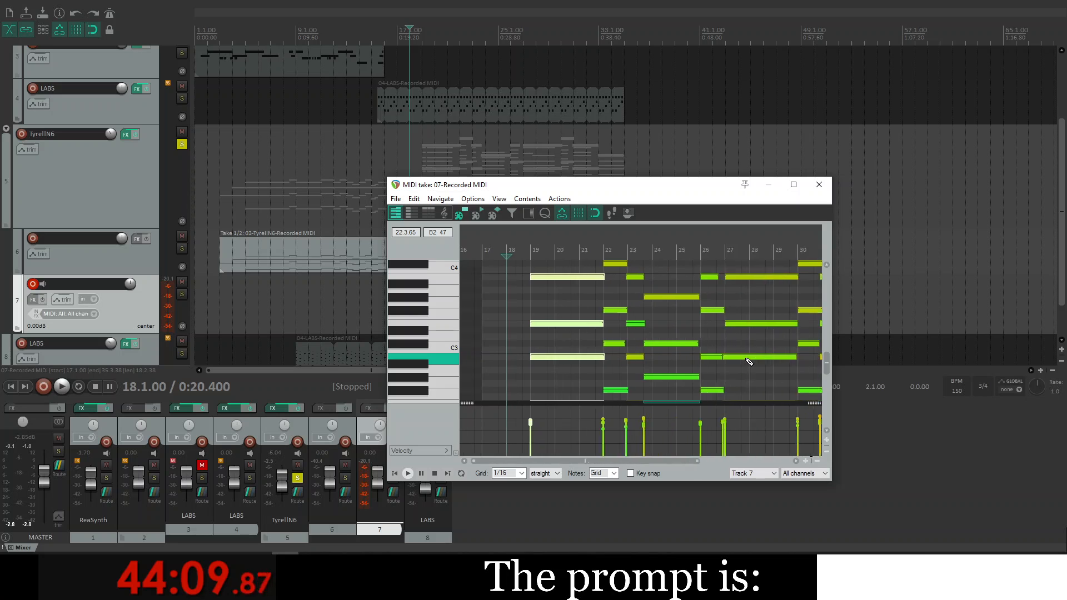
scroll(749, 361, "up", 1)
scroll(749, 362, "down", 3)
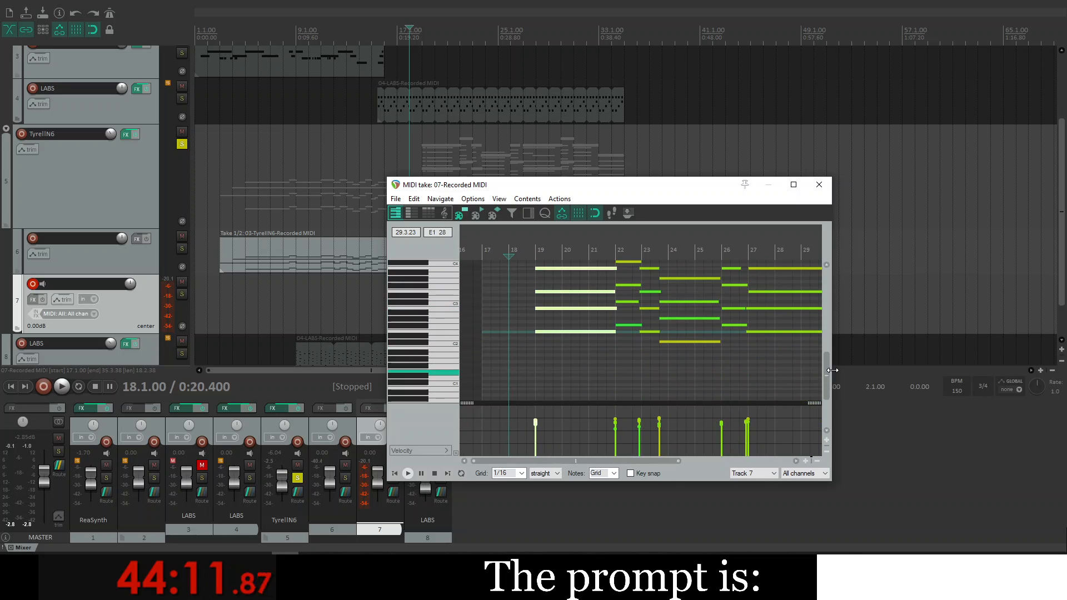
left_click_drag(825, 369, 825, 355)
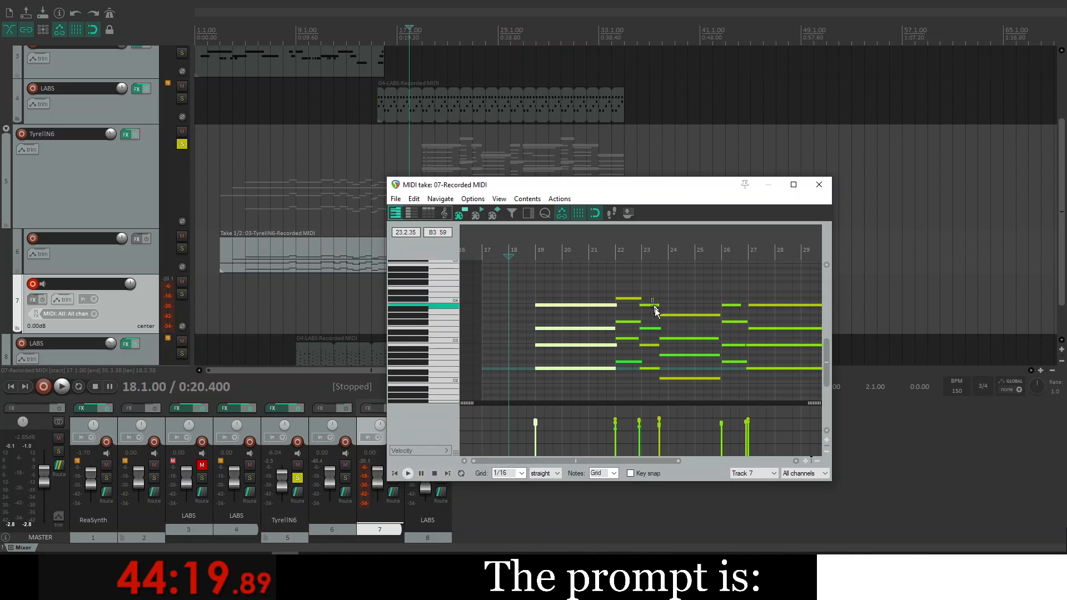
left_click_drag(653, 305, 672, 393)
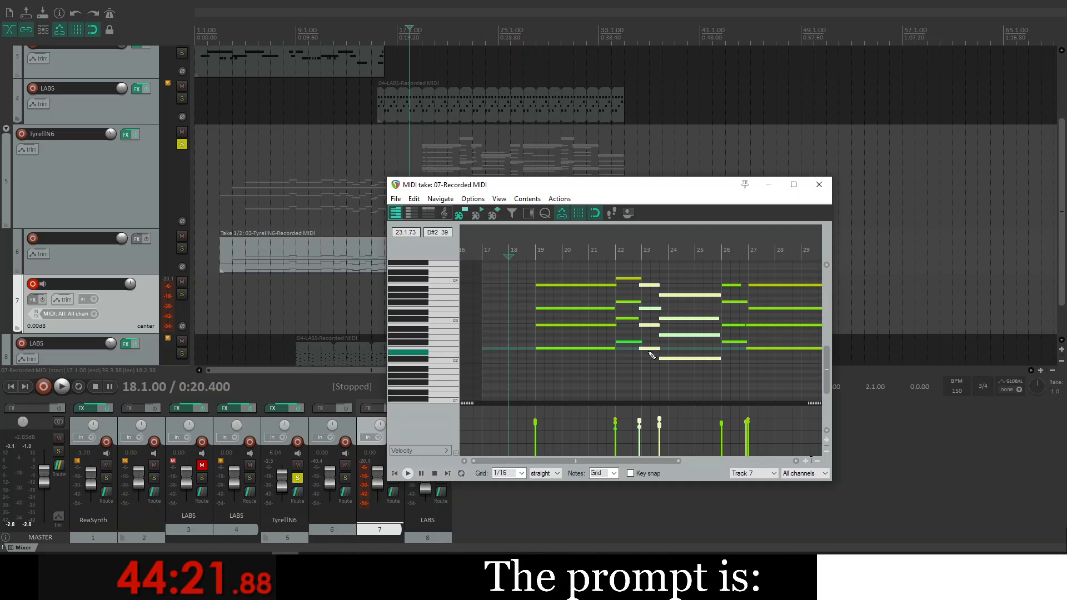
left_click_drag(648, 348, 652, 348)
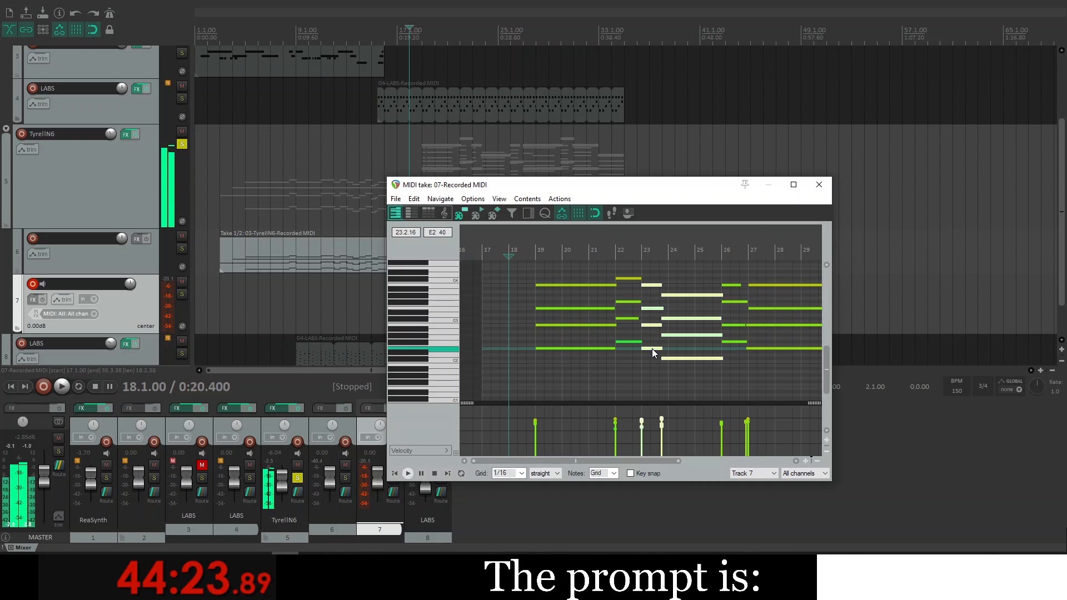
Step: Check the shifted chords by playing from 23.2 and again from late in measure 22
left_click(652, 359)
key("space")
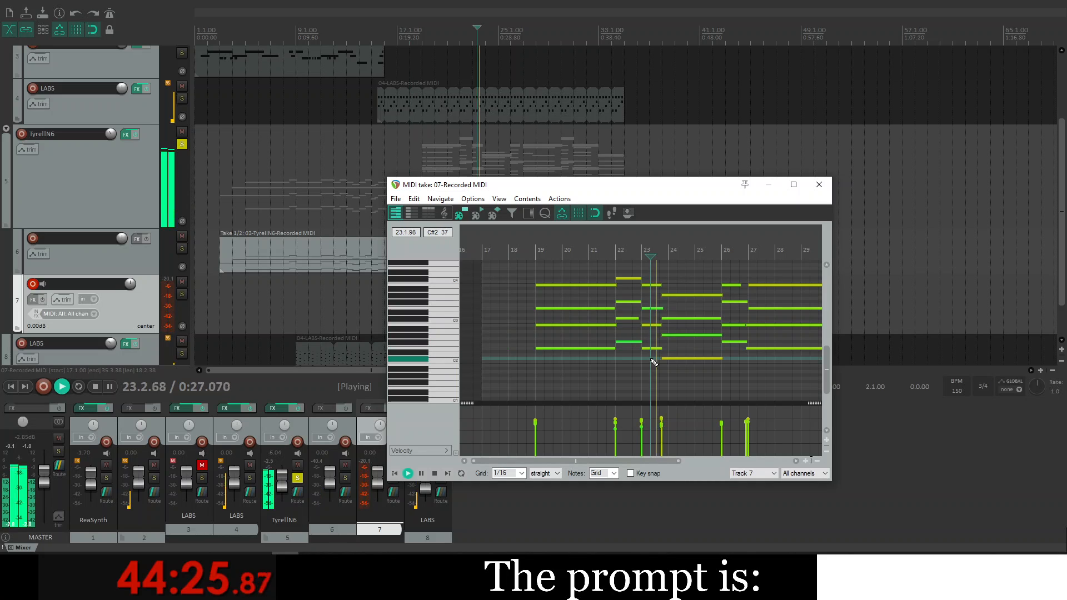
key("space")
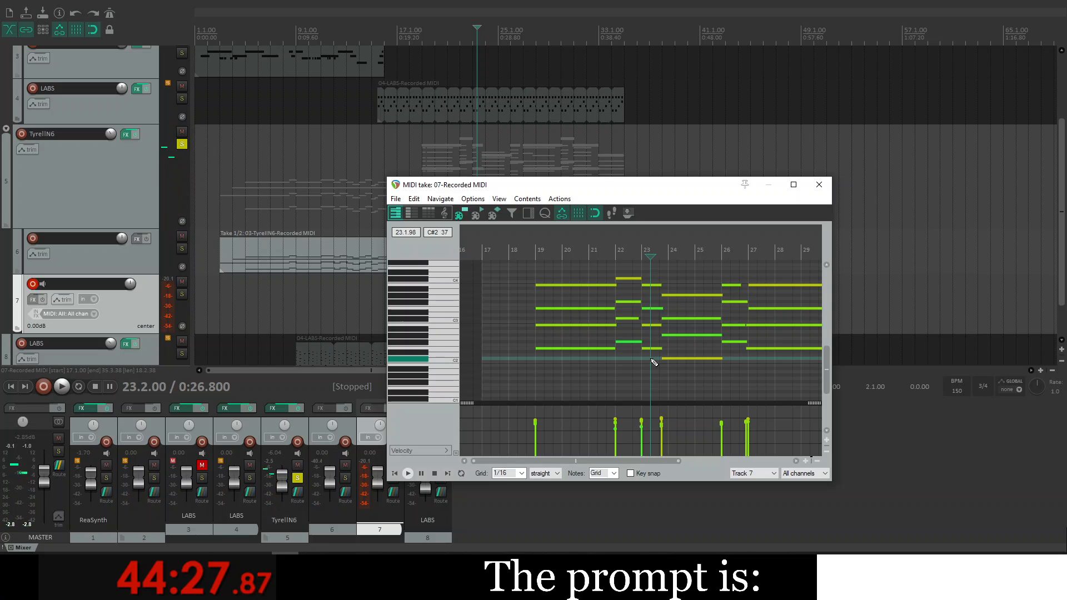
left_click(635, 249)
key("space")
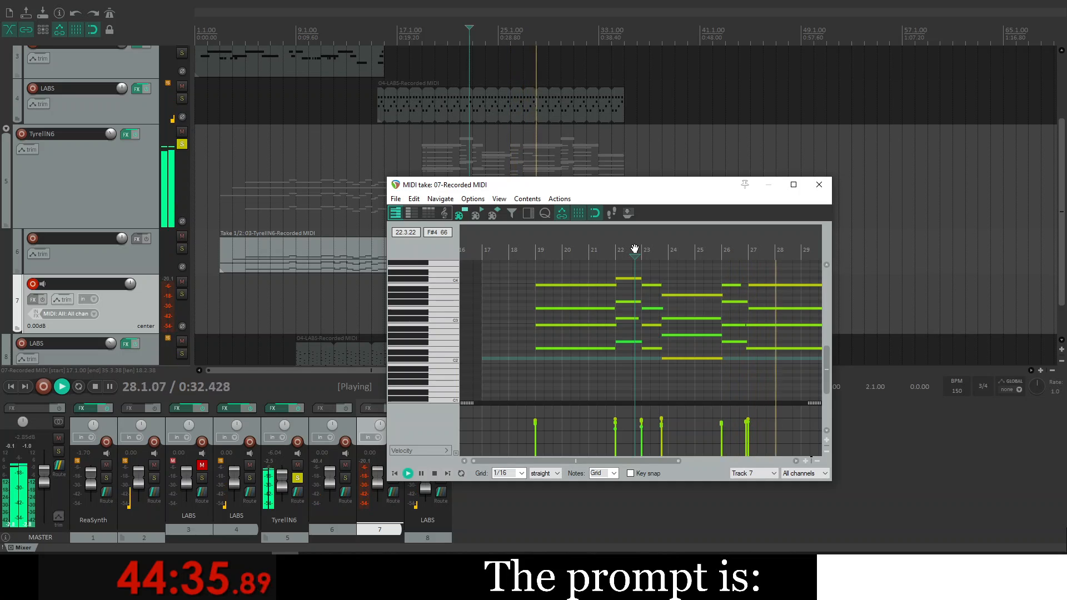
key("space")
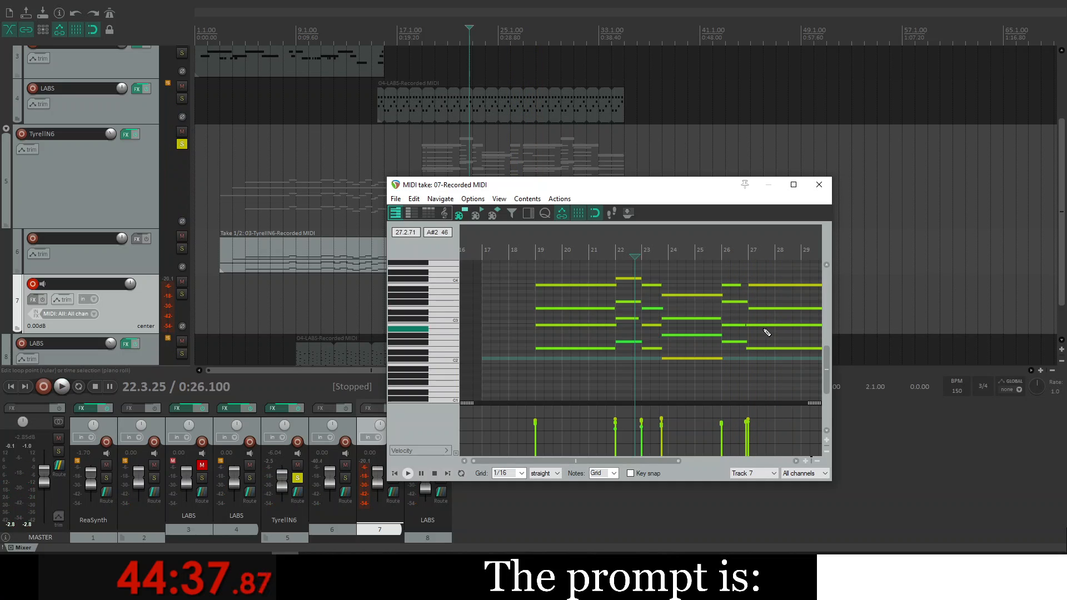
Step: Align the long B2 and E2 notes with the start of measure 27 and play from 26.2 to check them
left_click_drag(642, 460, 718, 460)
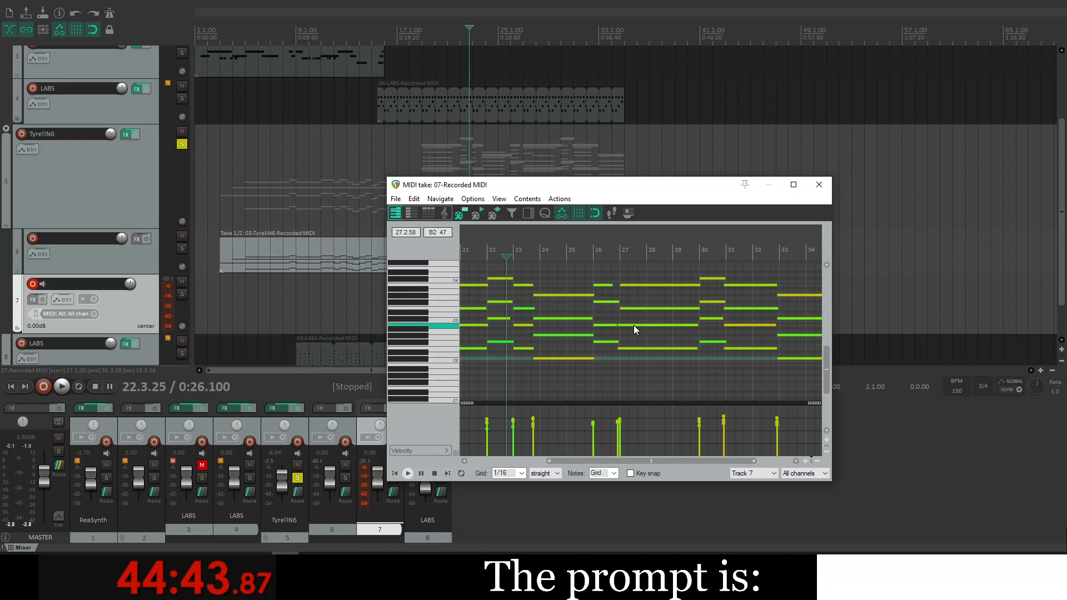
left_click(637, 325)
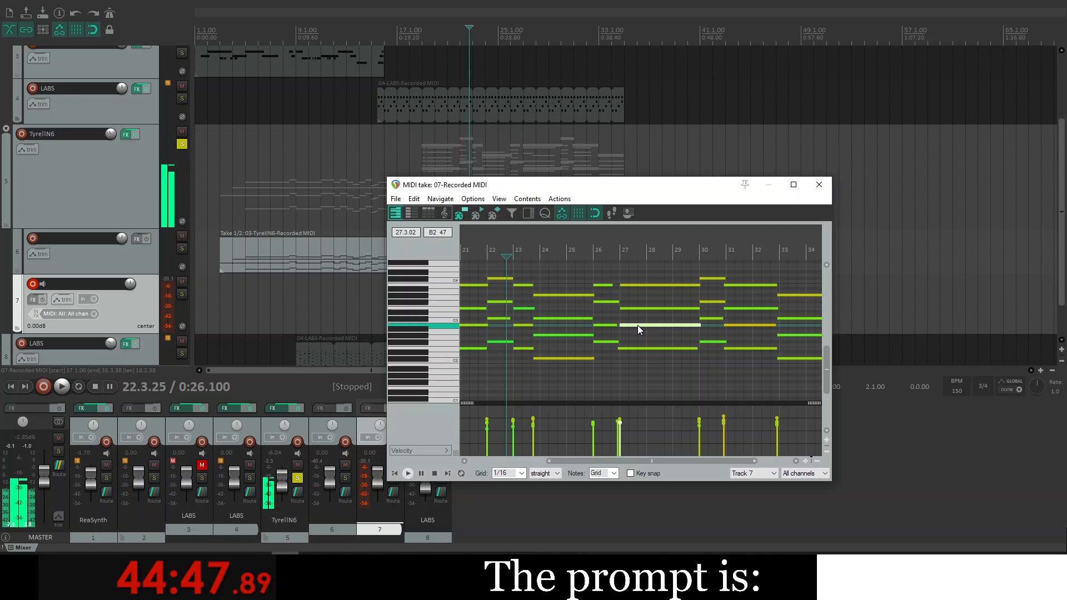
left_click(636, 349)
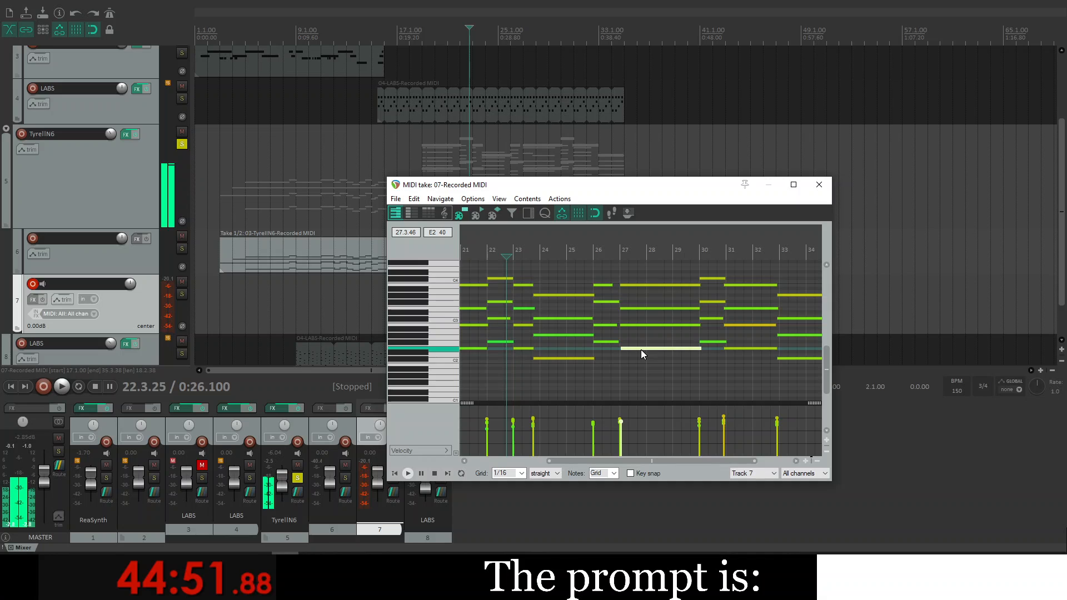
left_click(600, 249)
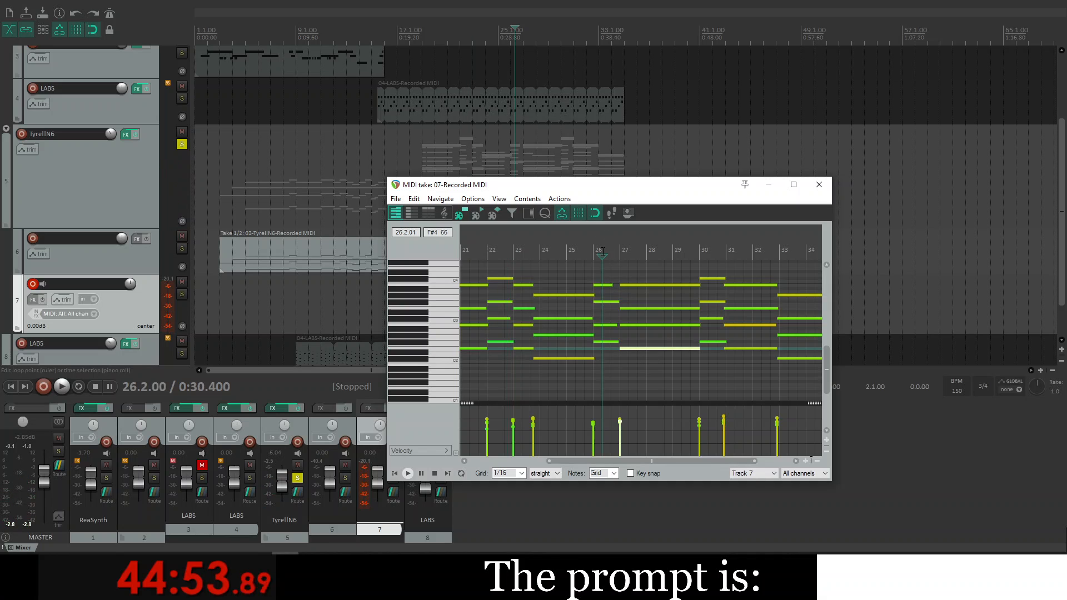
key("space")
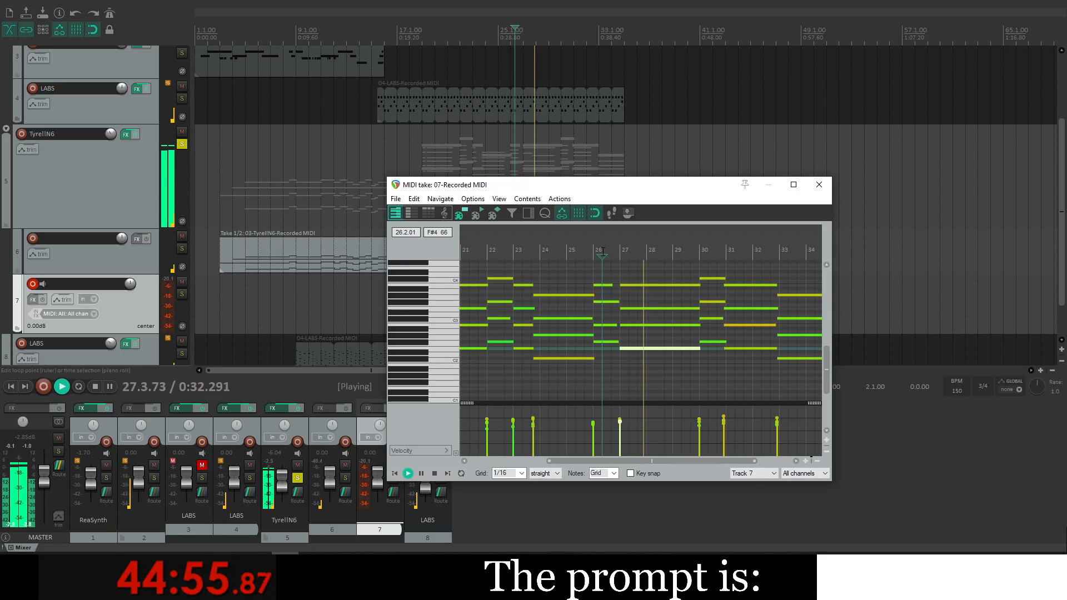
Step: Play the chord part from measure 25 to check the timing of its remaining chords
key("space")
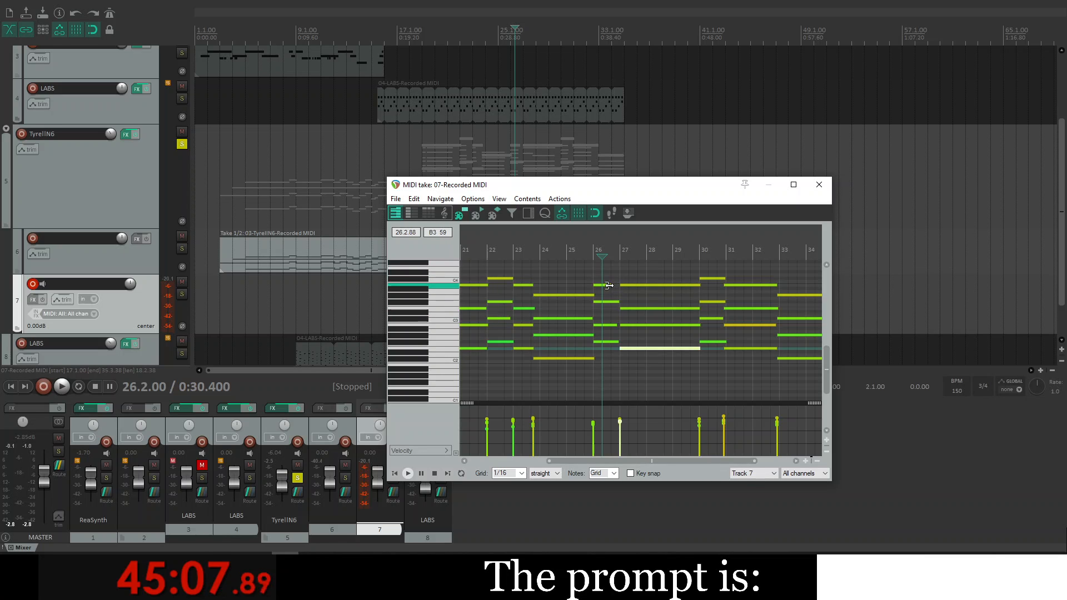
left_click(571, 250)
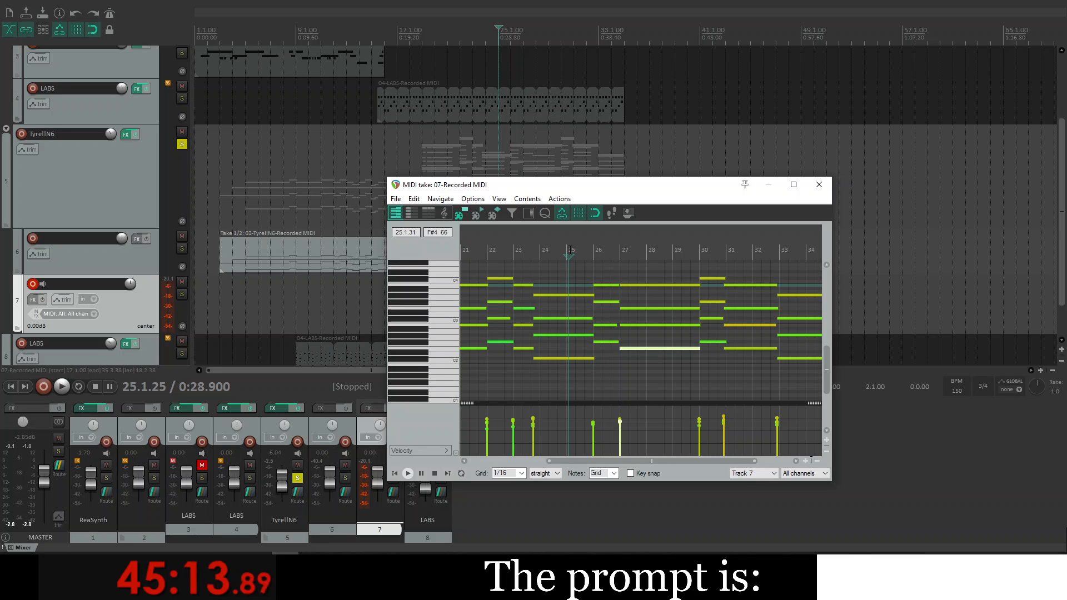
key("space")
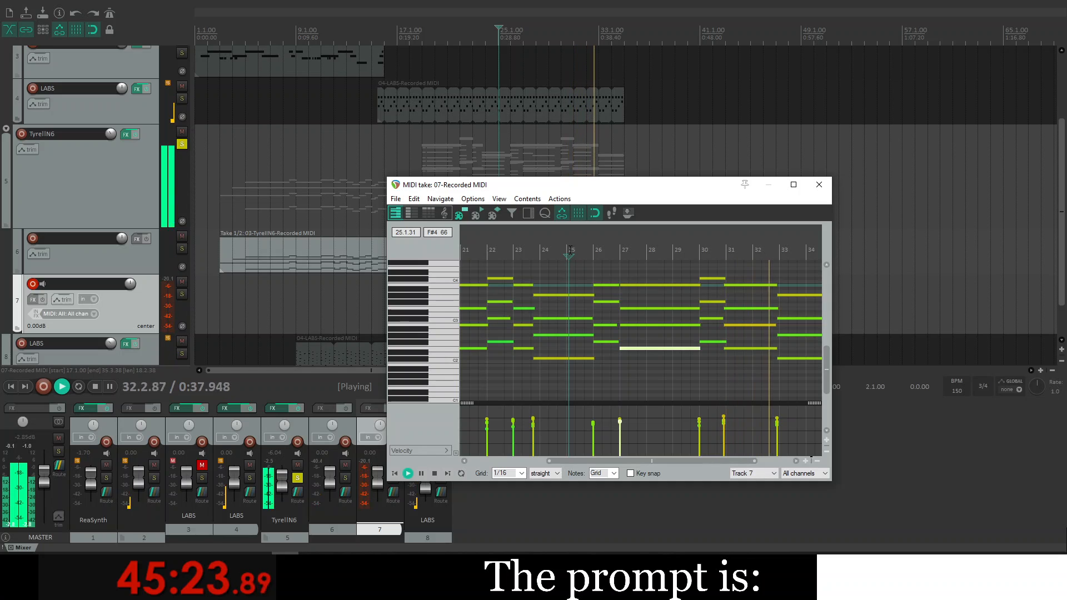
key("space")
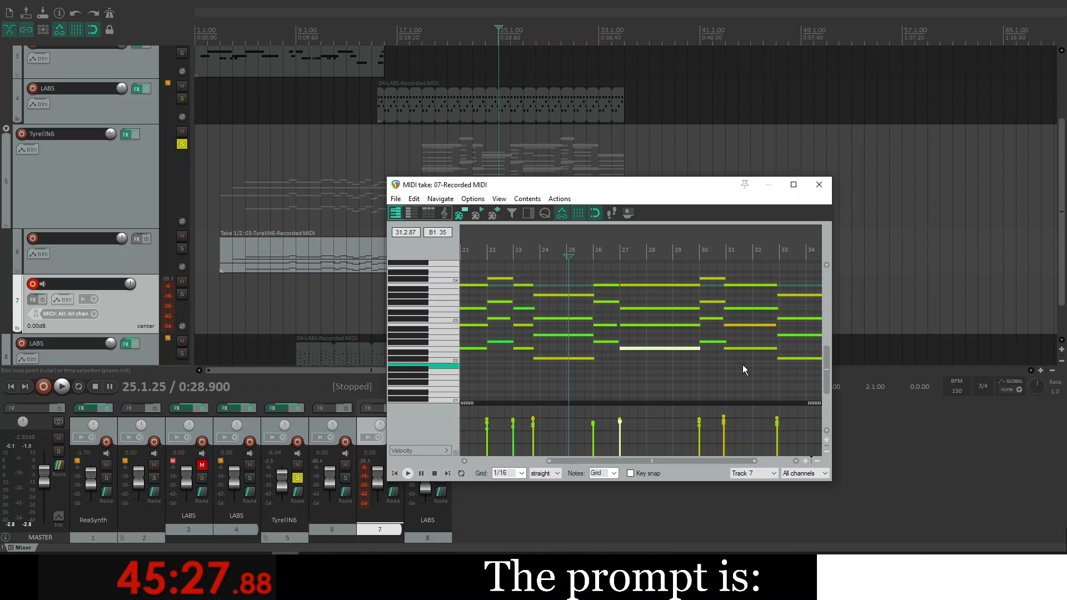
Step: Shift the final two chords together slightly later so the first starts on measure 31, and play from 30.2 to check them
left_click_drag(742, 365, 816, 267)
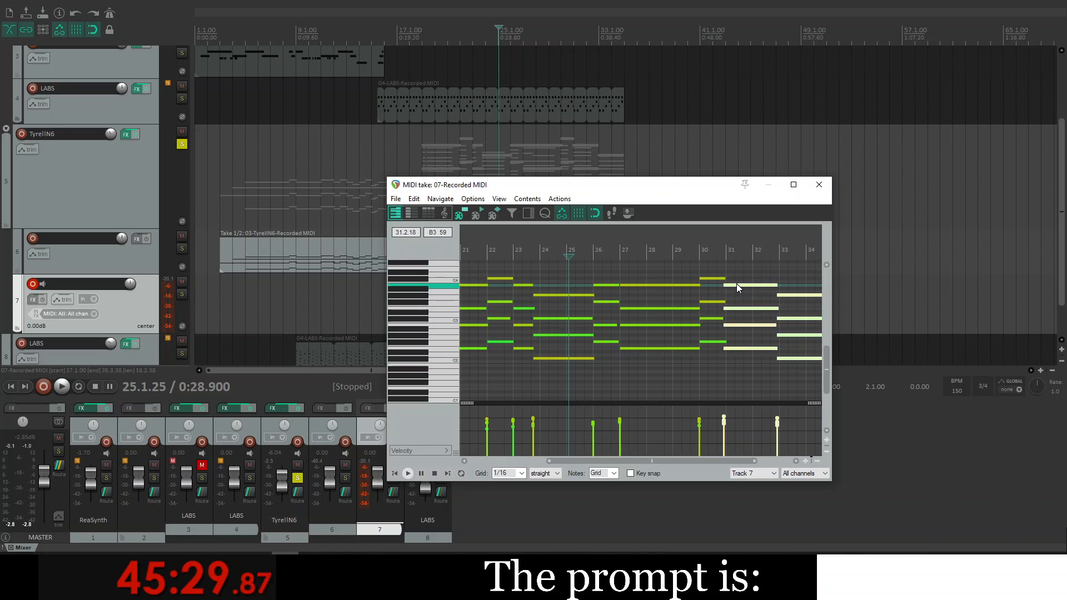
left_click_drag(737, 285, 740, 284)
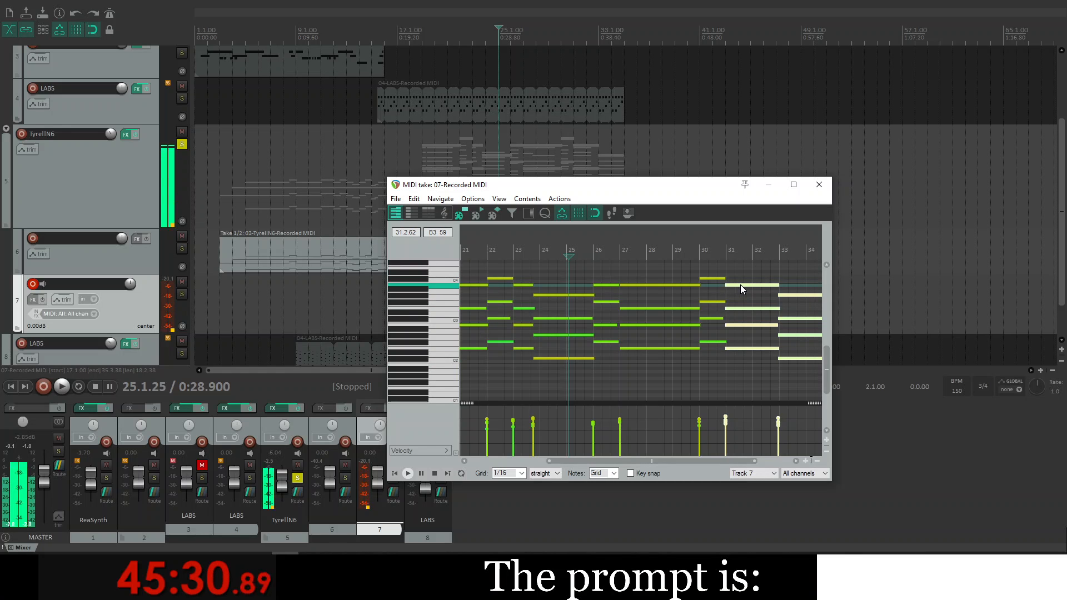
left_click(710, 251)
key("space")
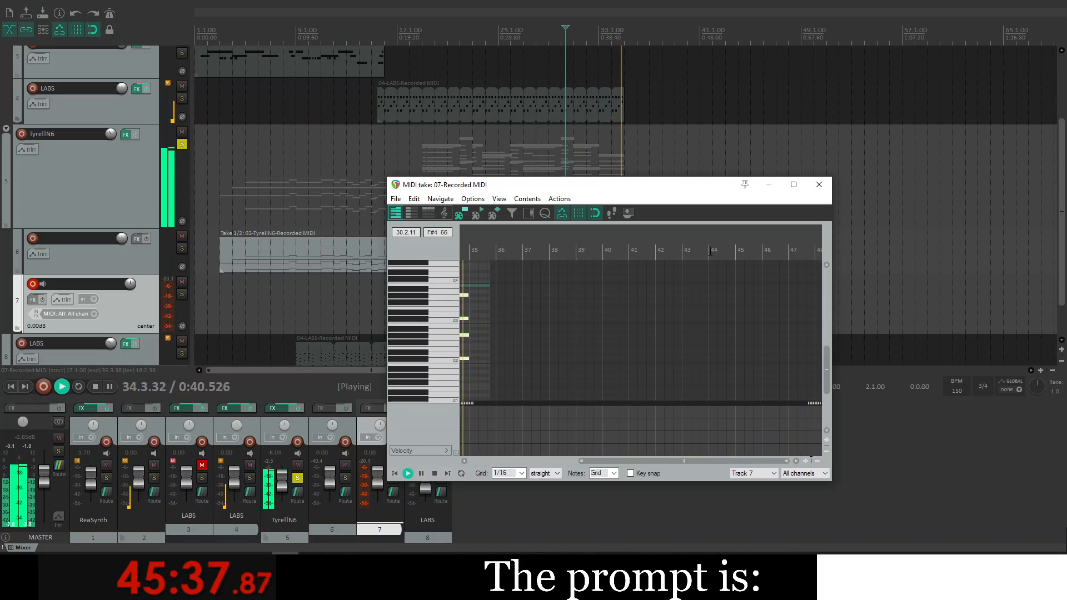
key("space")
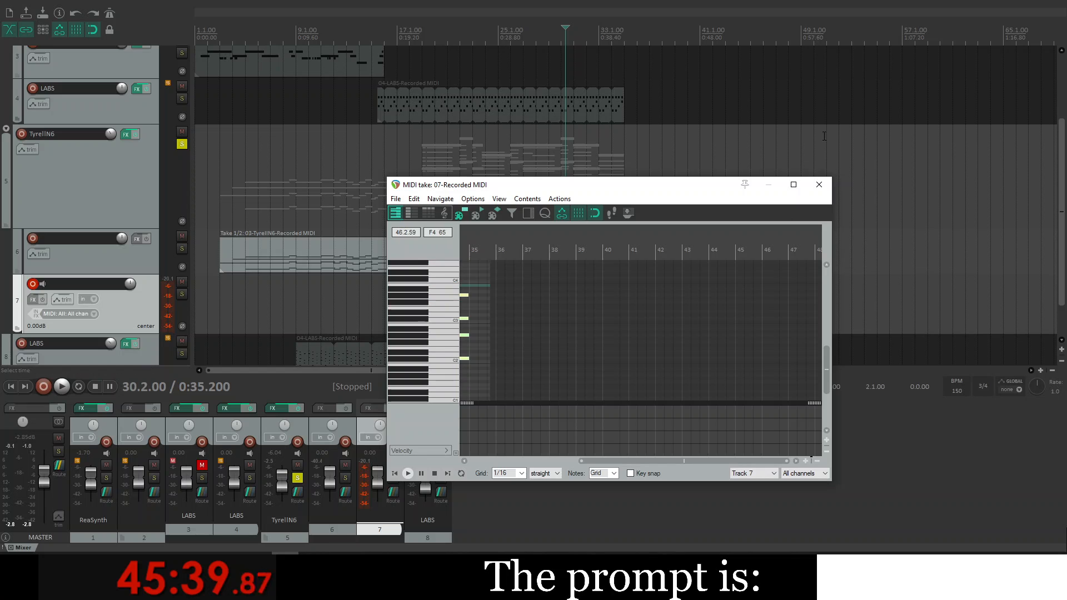
Step: Align the final chord exactly with the start of measure 33, check it by playing from 32.3, and close the MIDI editor
mouse_move(622, 459)
left_mouse_down()
mouse_move(603, 461)
mouse_move(611, 462)
left_mouse_up()
left_click(754, 309)
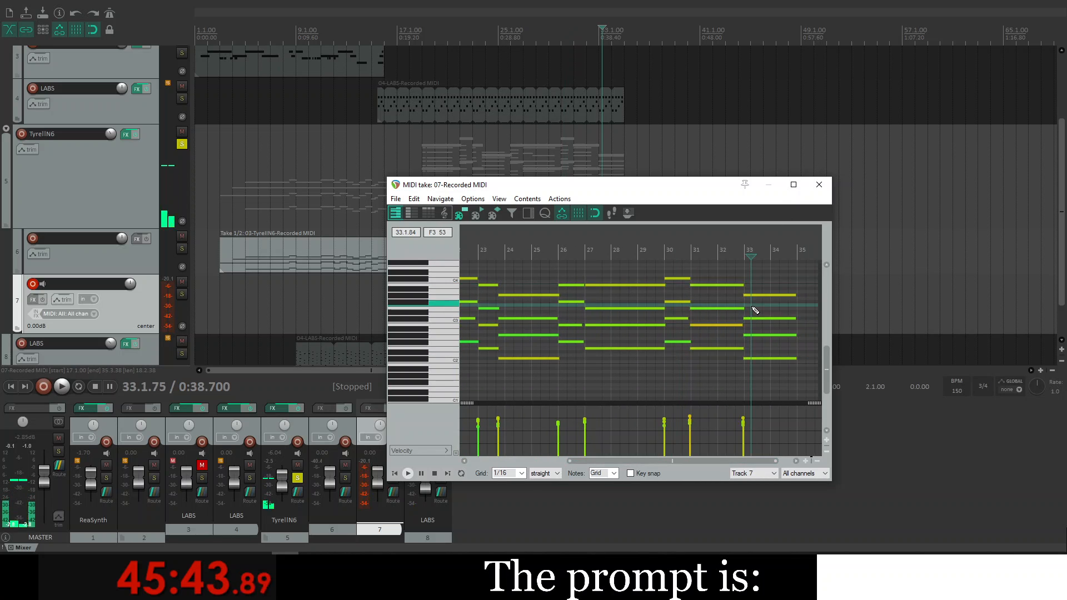
scroll(745, 300, "up", 6)
scroll(742, 299, "up", 3)
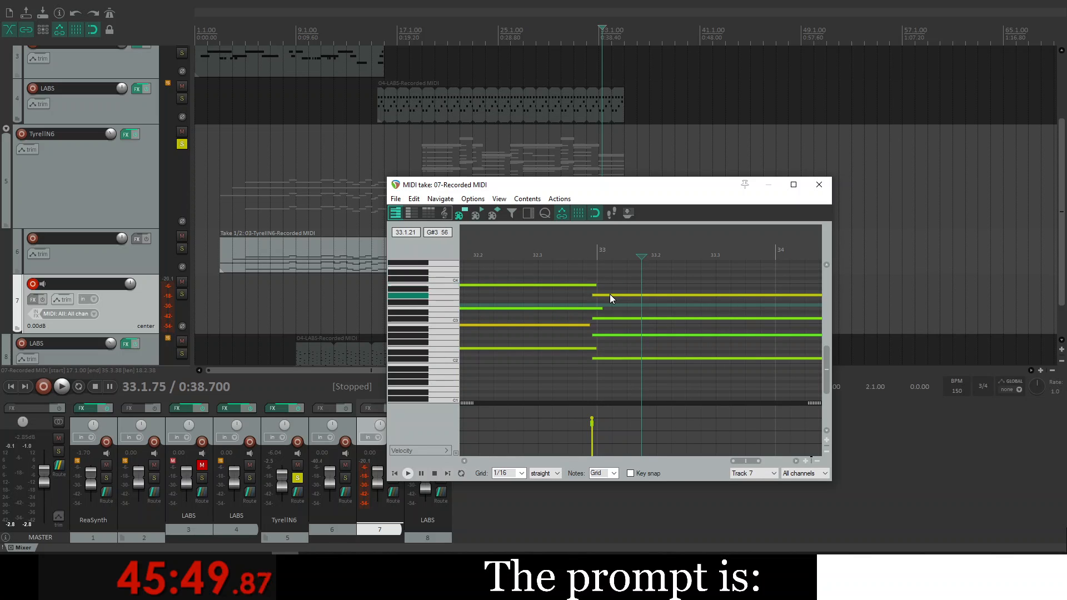
left_click_drag(624, 381, 624, 382)
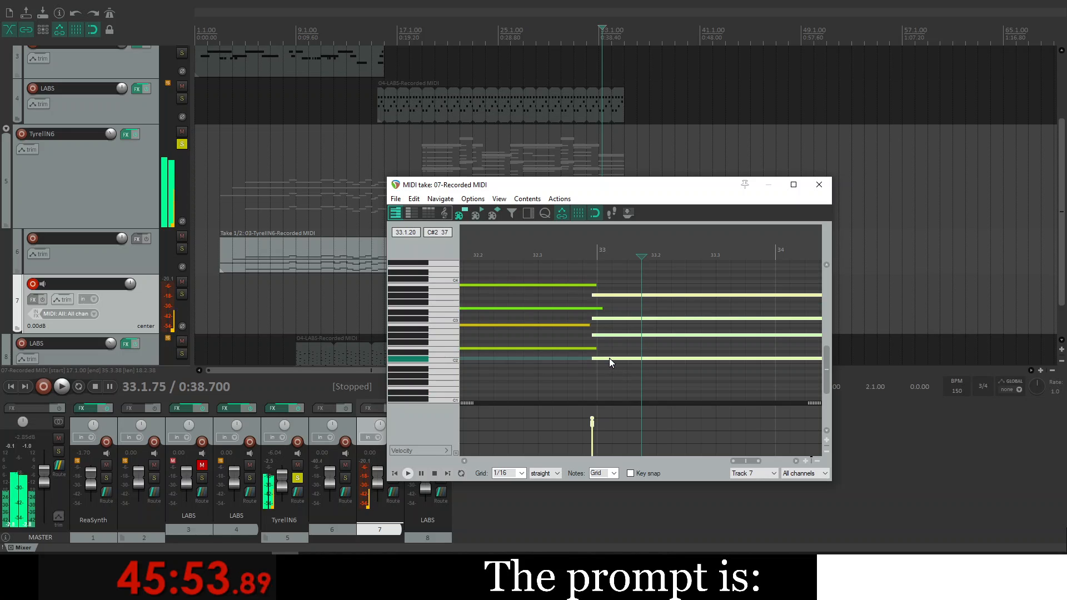
left_click_drag(609, 359, 619, 359)
left_click(569, 252)
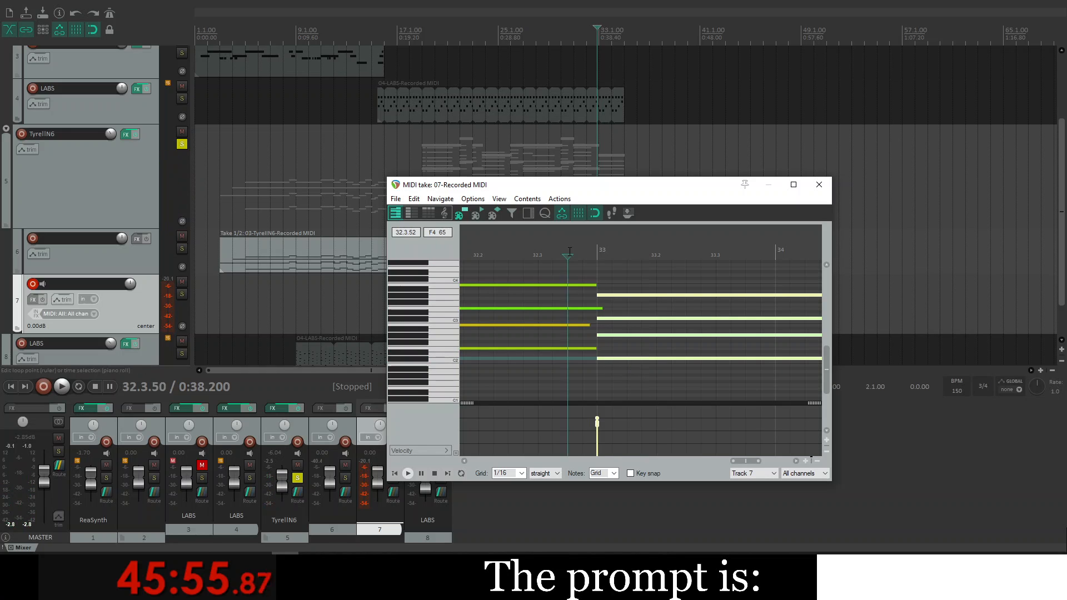
key("space")
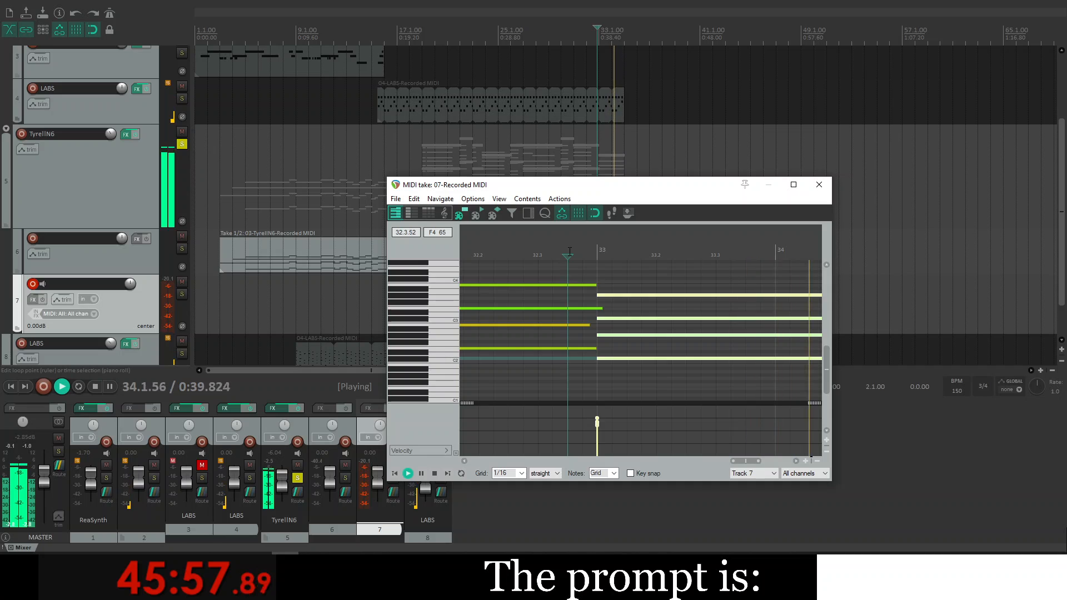
key("space")
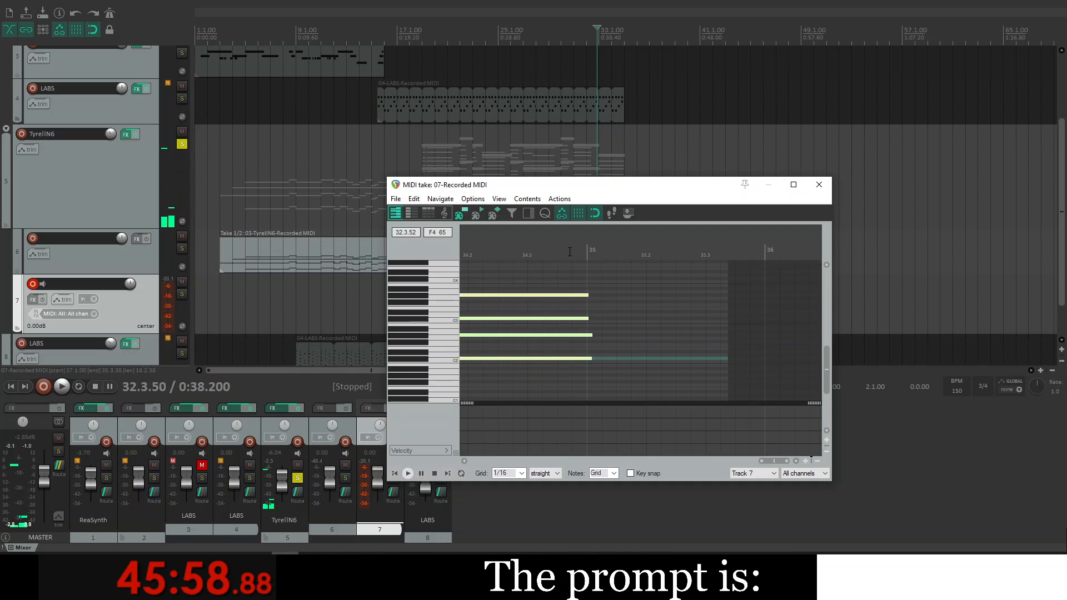
left_click(827, 184)
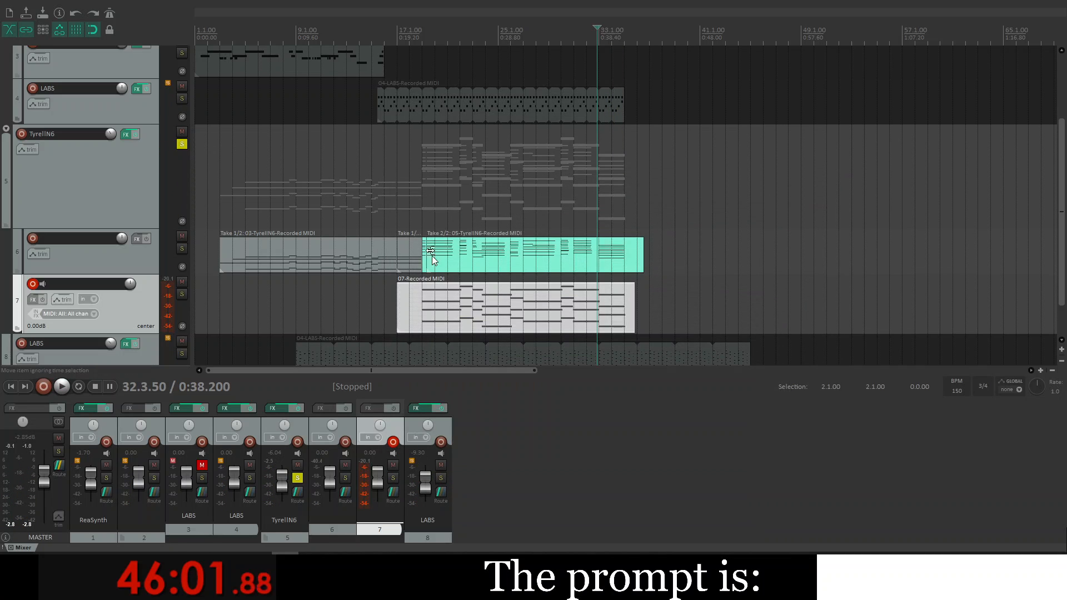
Step: Unsolo the TyrellN6 folder track and play the whole arrangement from the start of the project
left_click(205, 292)
key("space")
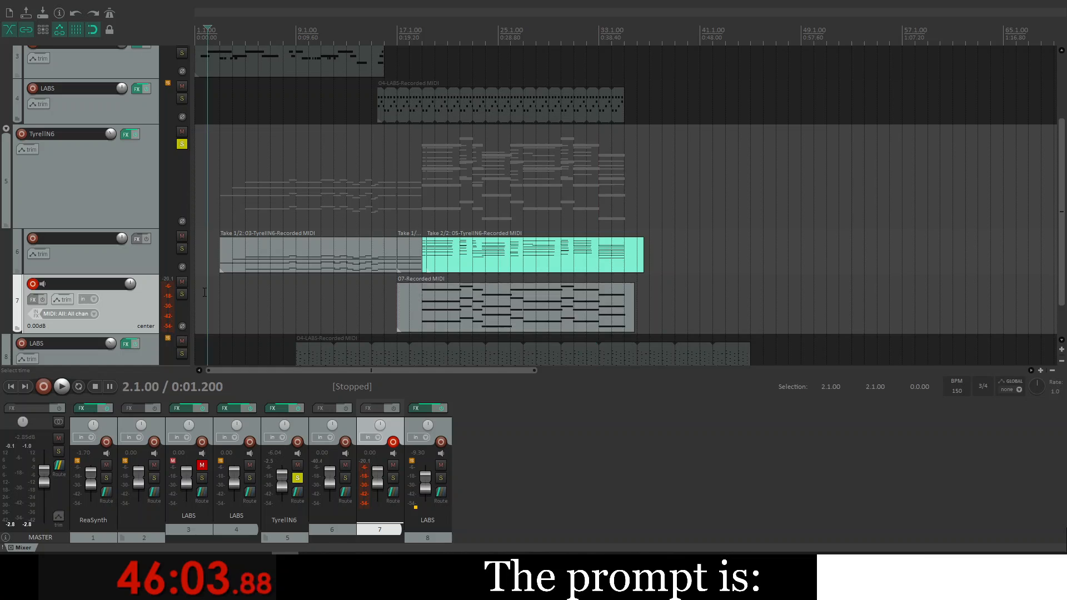
key("space")
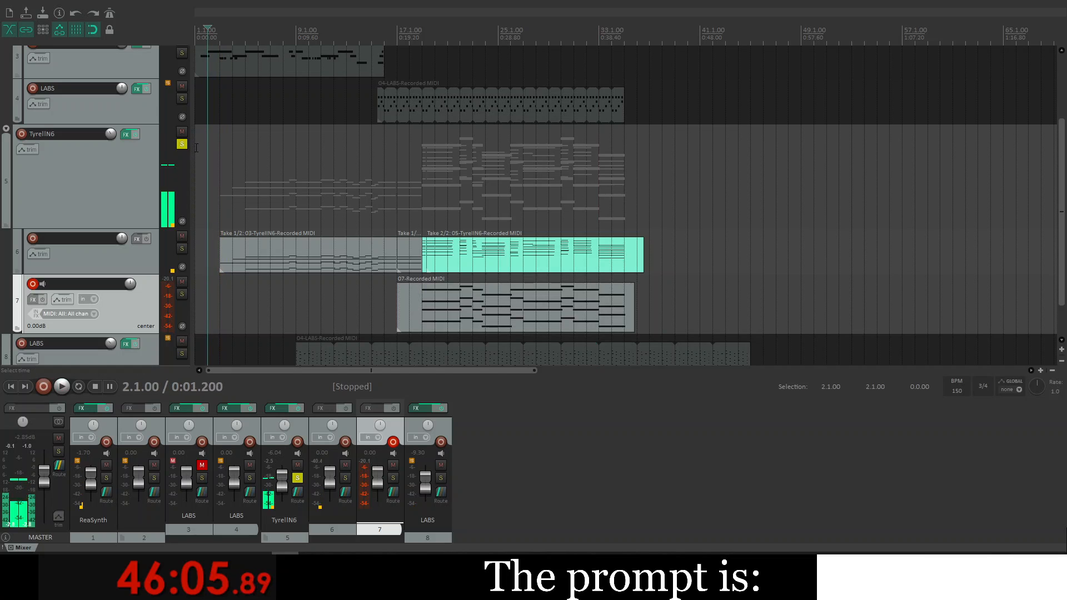
left_click(182, 144)
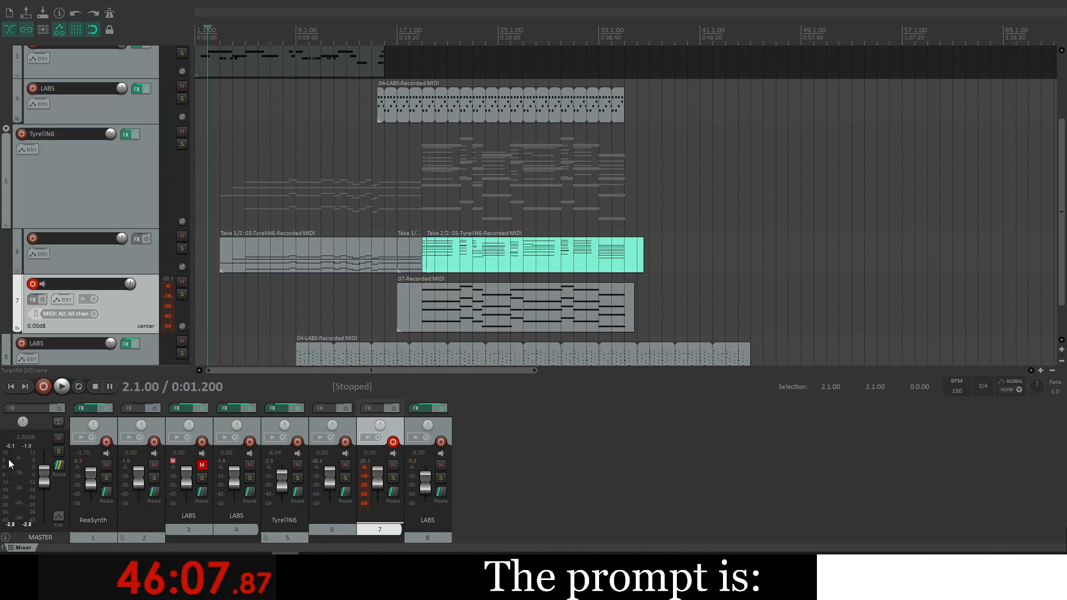
left_click(12, 387)
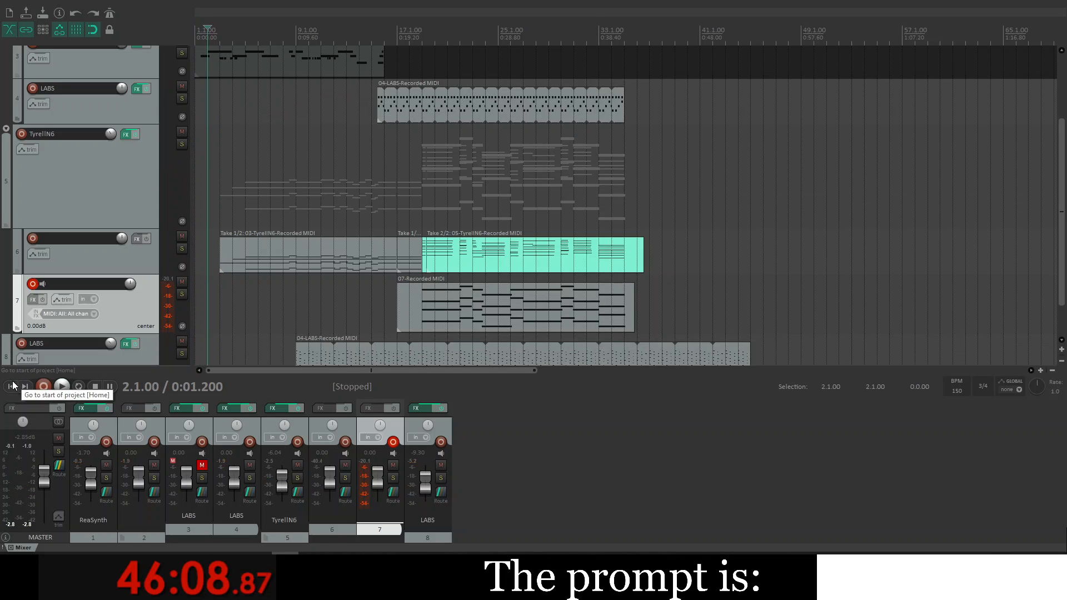
left_click(61, 387)
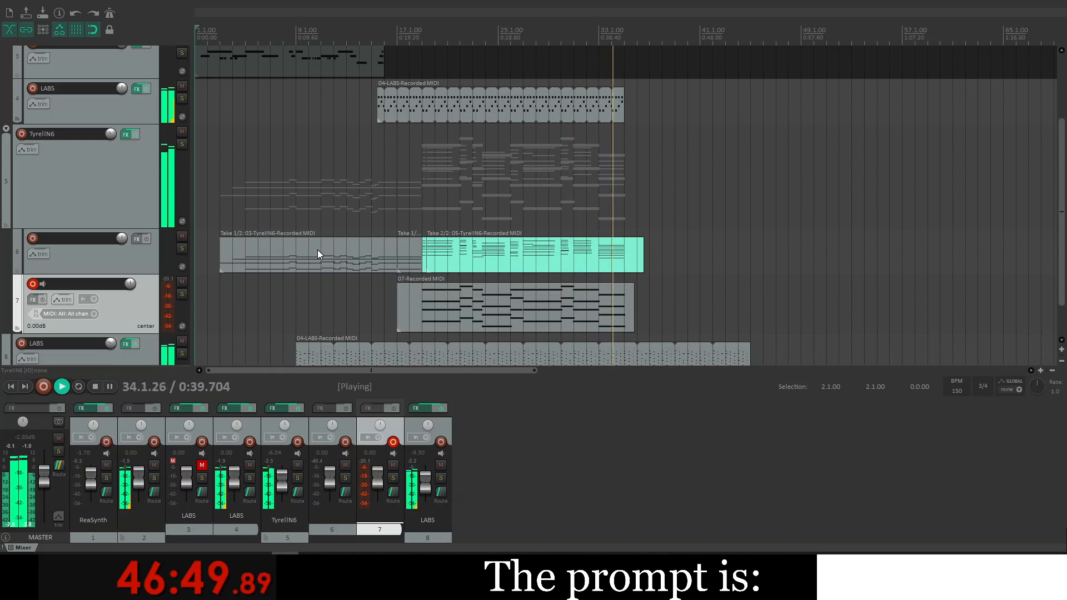
key("space")
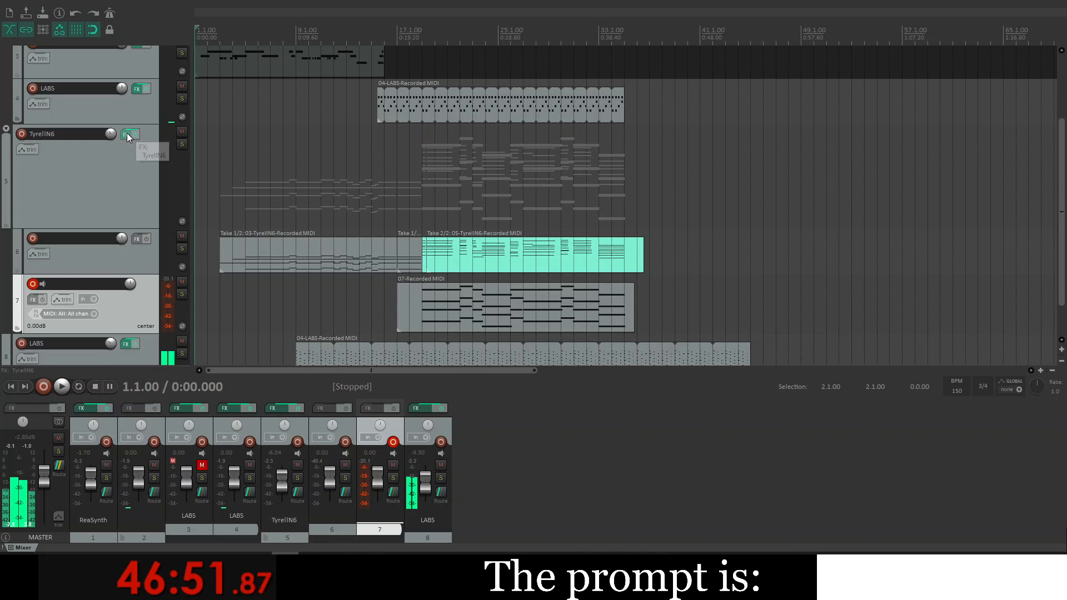
Step: Copy the TyrellN6 synth from the folder track and paste it into track 6's empty FX chain
left_click(127, 134)
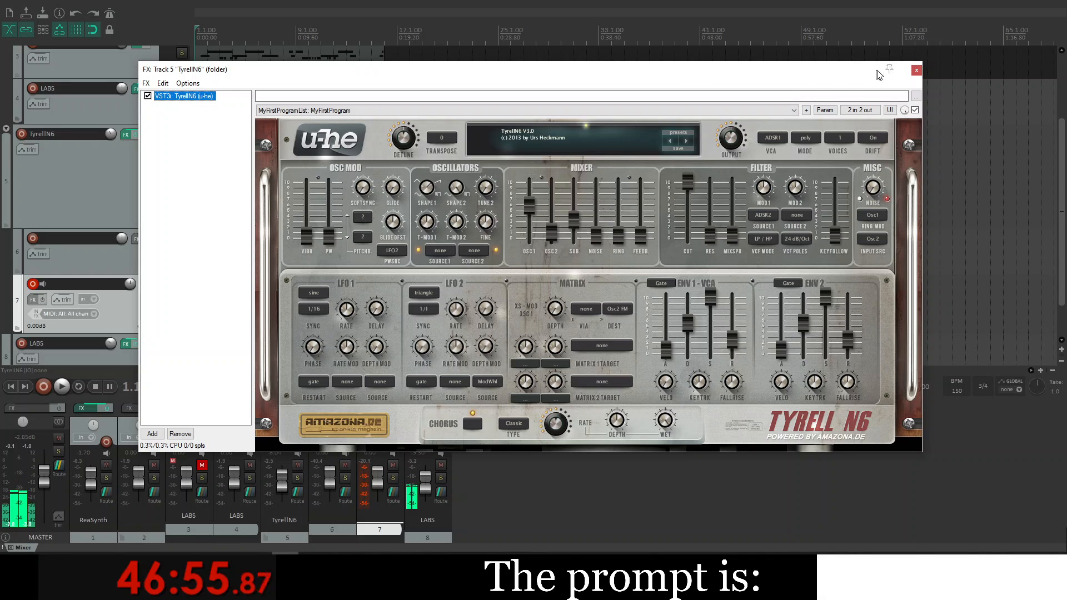
left_click(916, 70)
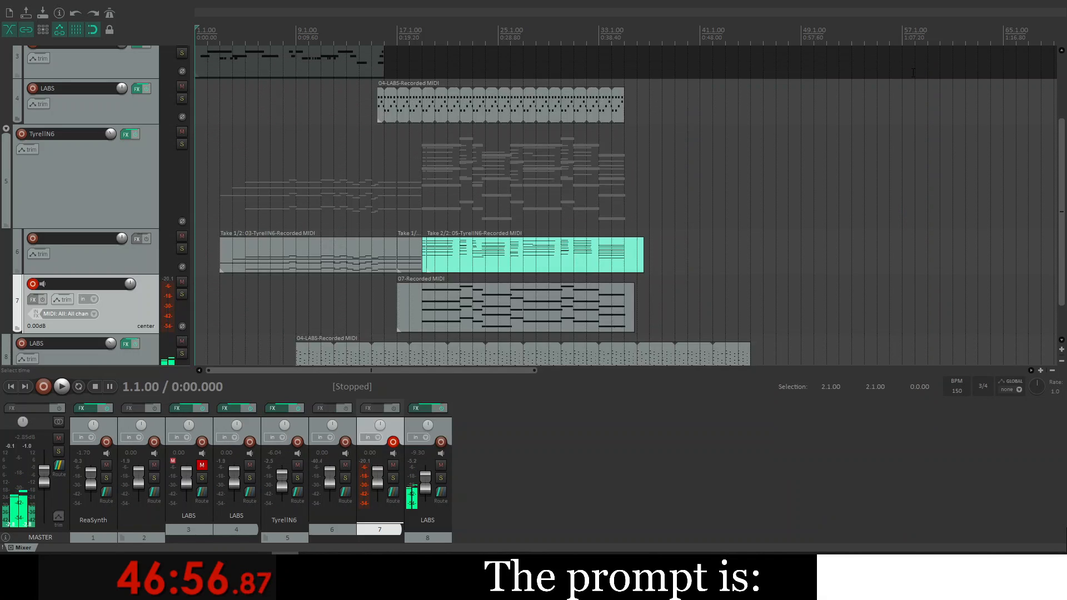
left_click(138, 241)
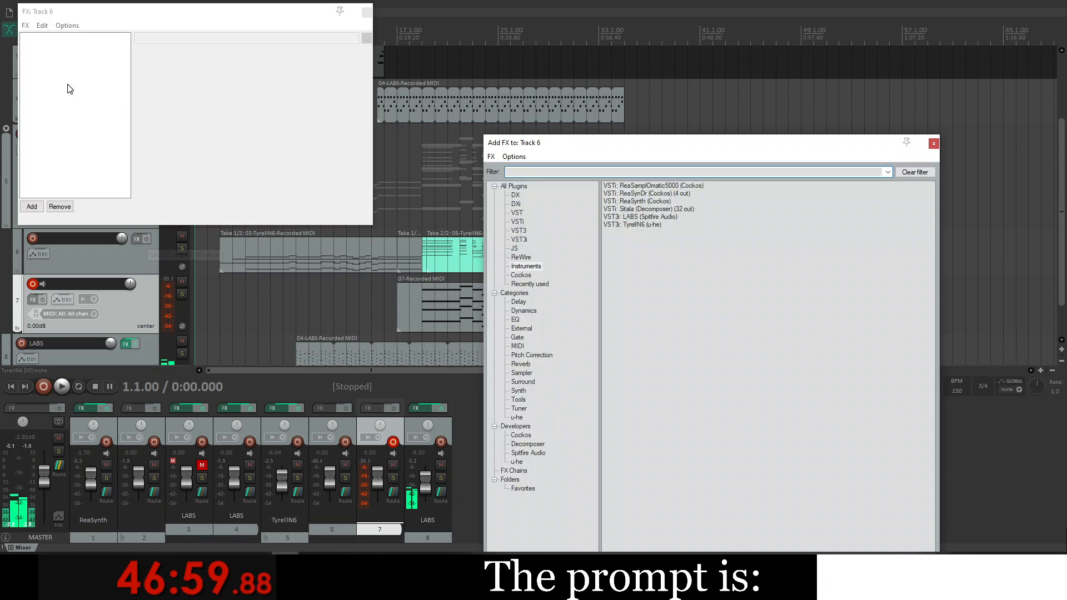
key("ctrl+v")
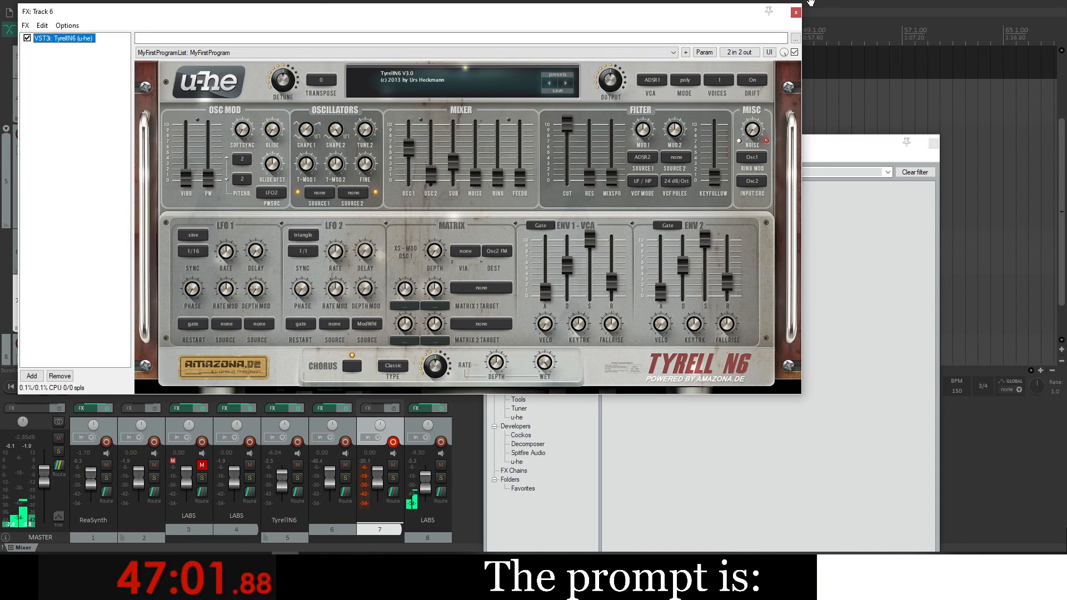
left_click(796, 12)
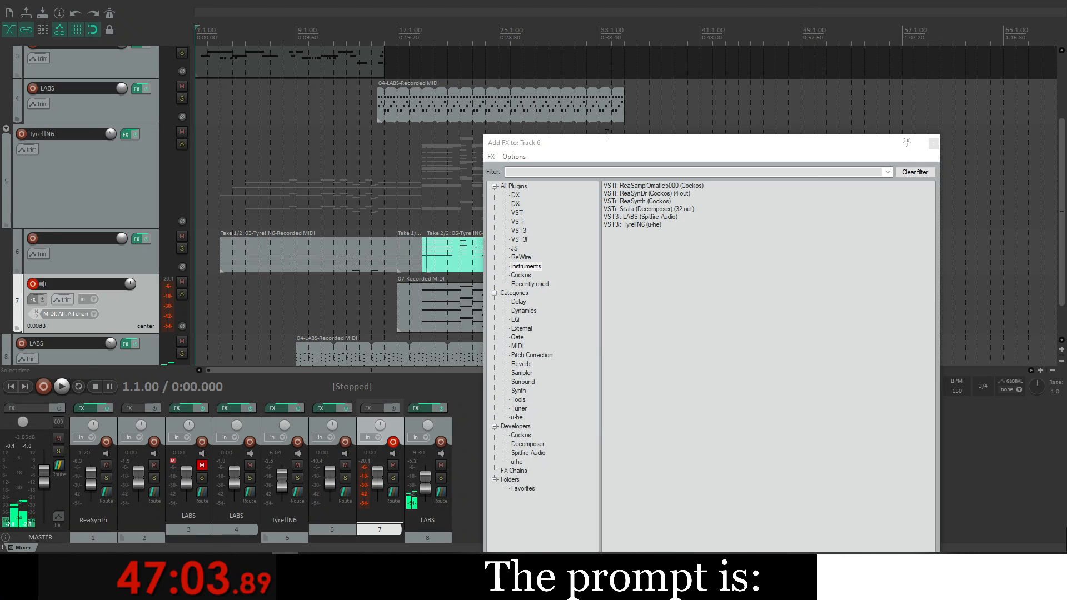
Step: Paste the copied TyrellN6 synth into track 7's FX chain
left_click(33, 299)
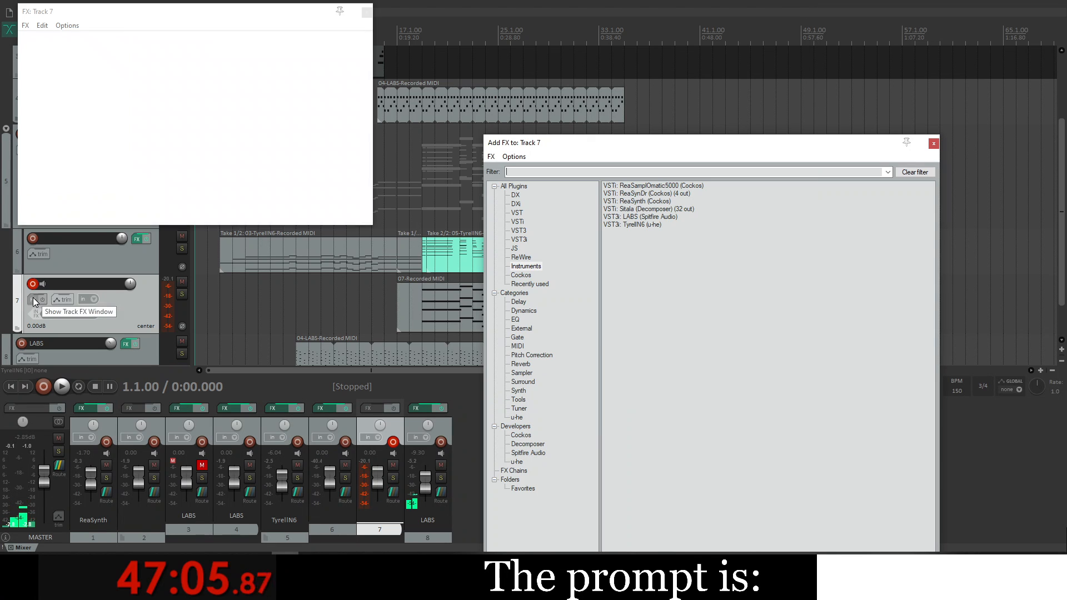
key("ctrl+v")
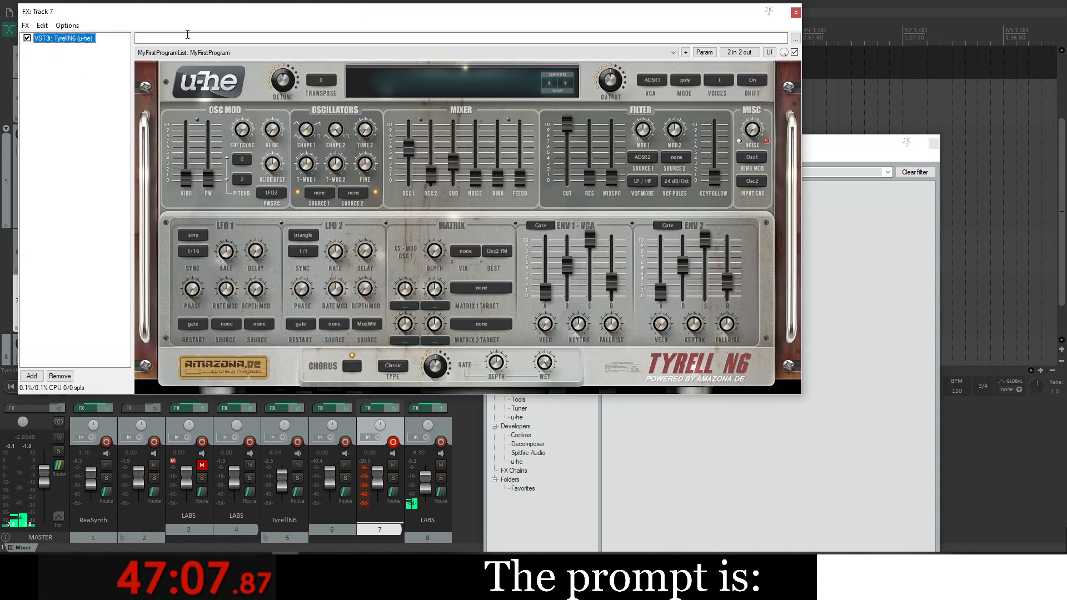
left_click(796, 13)
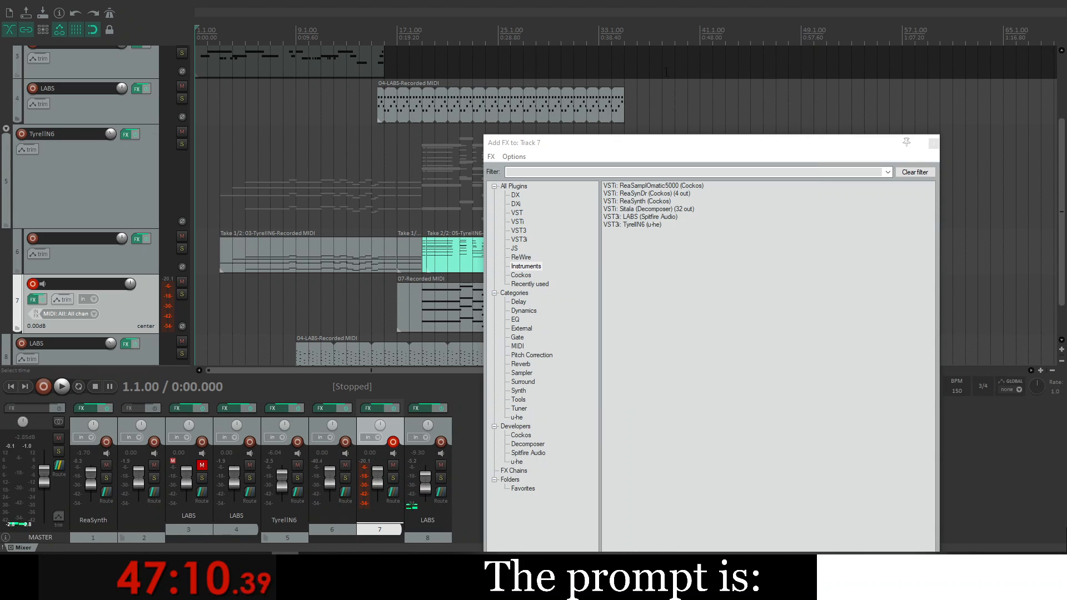
Step: Bypass the TyrellN6 synth on the folder track, then play the arrangement from measure 18 to check the sound
left_click(127, 135)
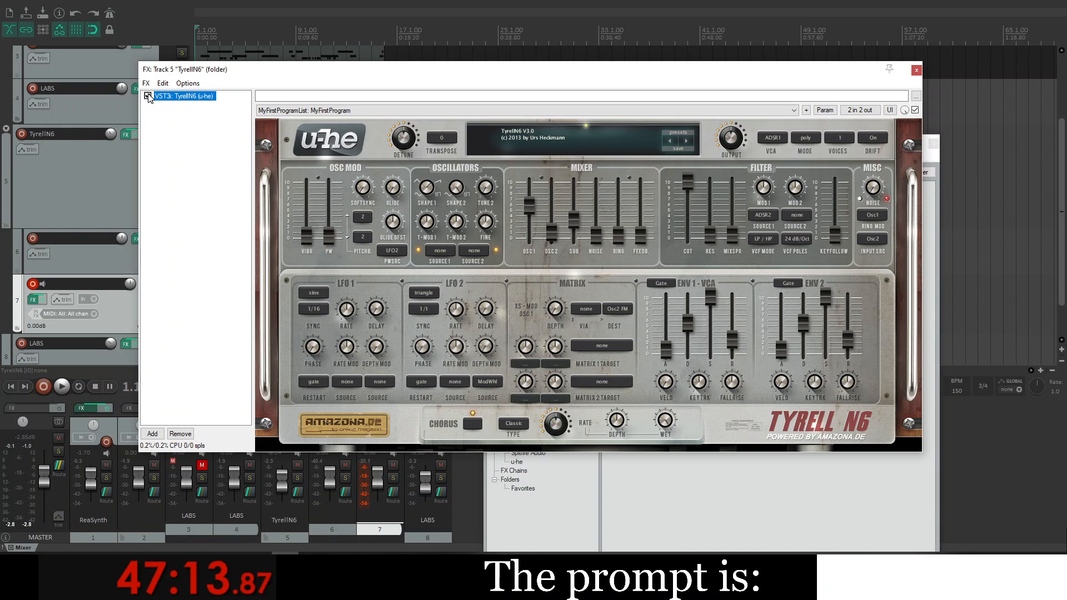
left_click(916, 70)
left_click(934, 144)
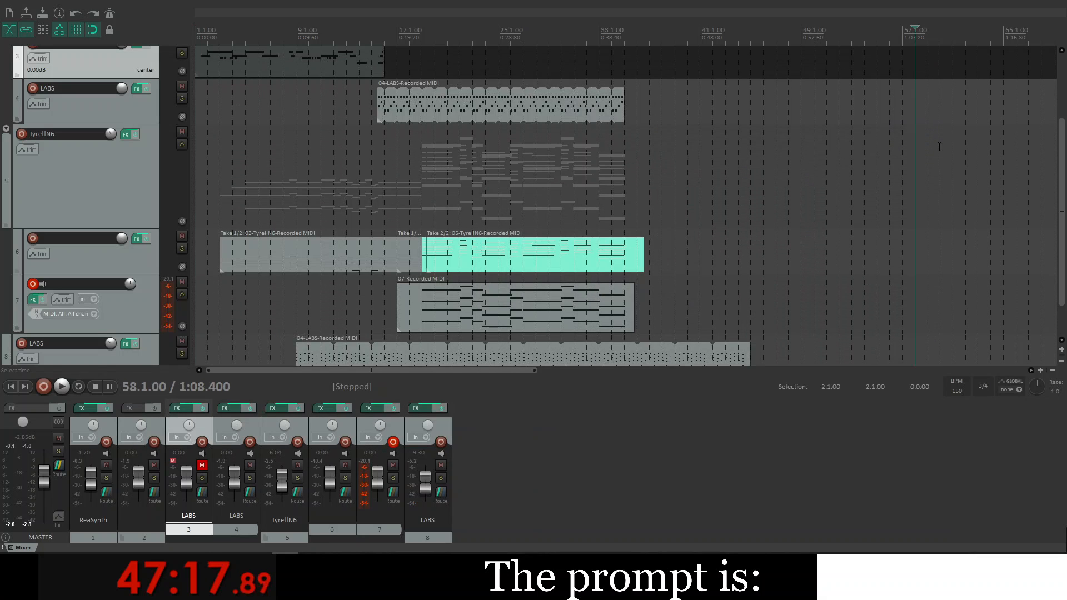
left_click(404, 264)
key("space")
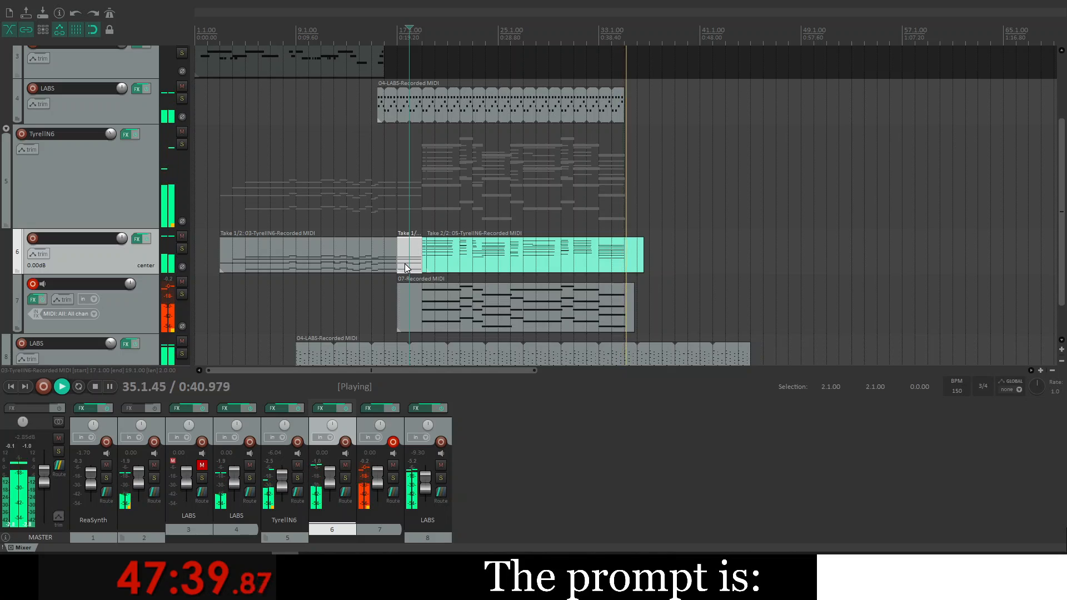
key("space")
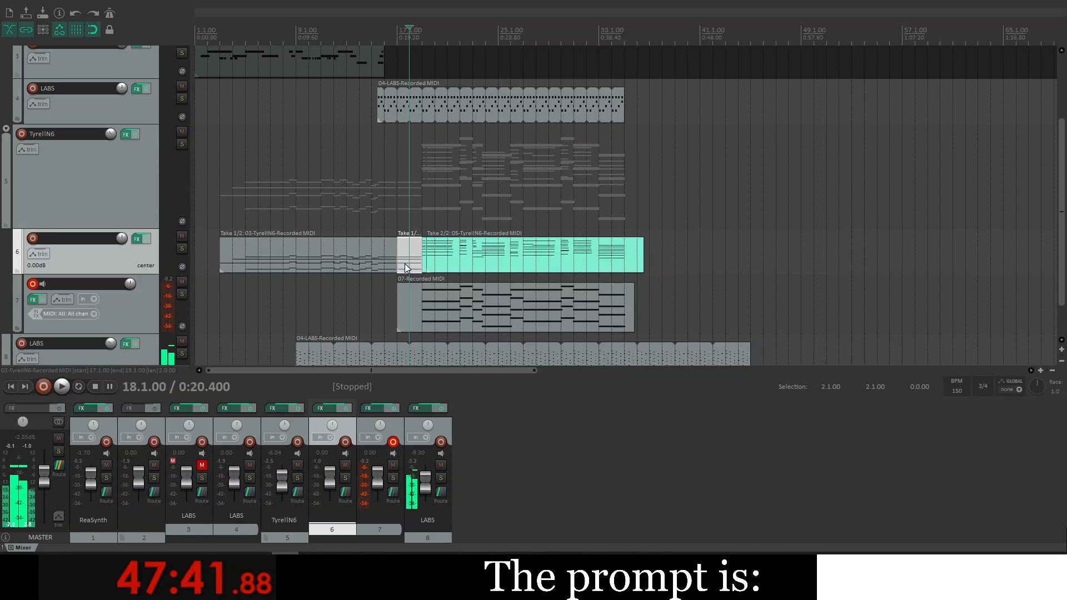
Step: Add ReaVerb to the TyrellN6 folder track's FX chain and give it a Reverb Generator module
left_click(123, 135)
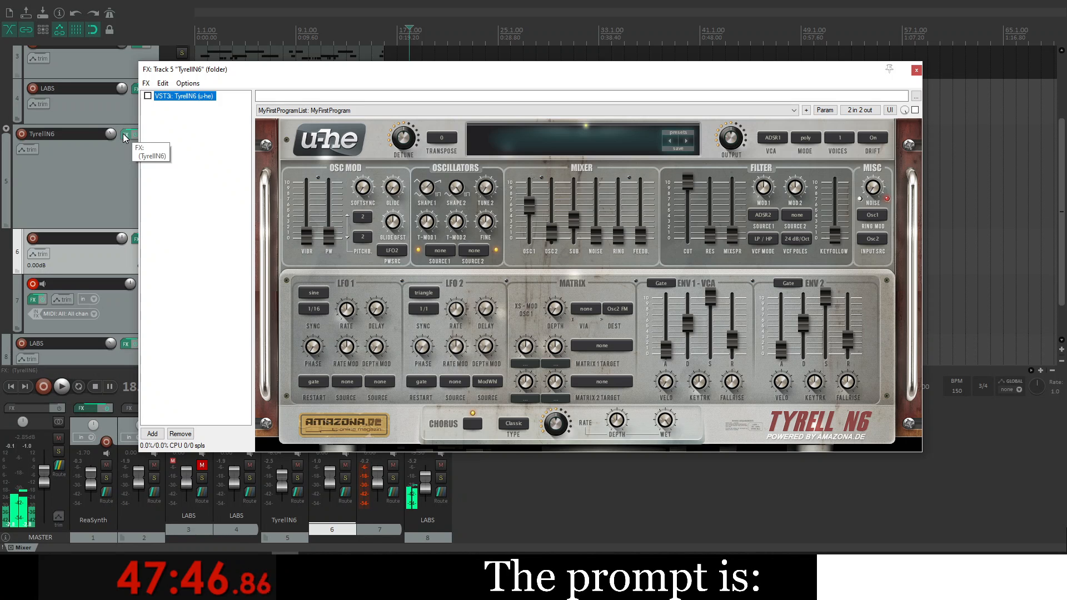
left_click(152, 434)
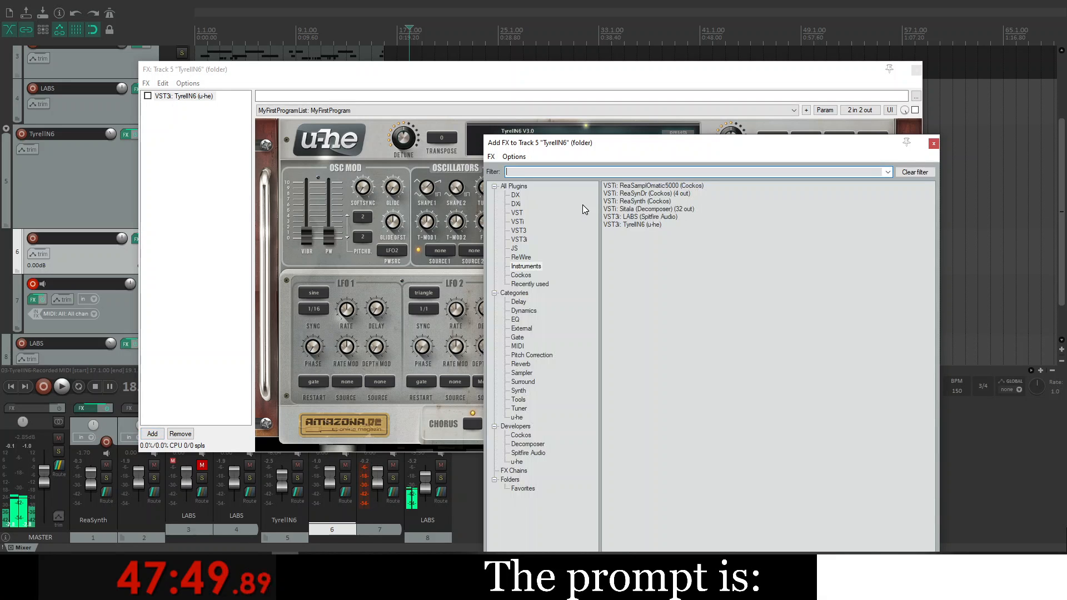
type("reaverb")
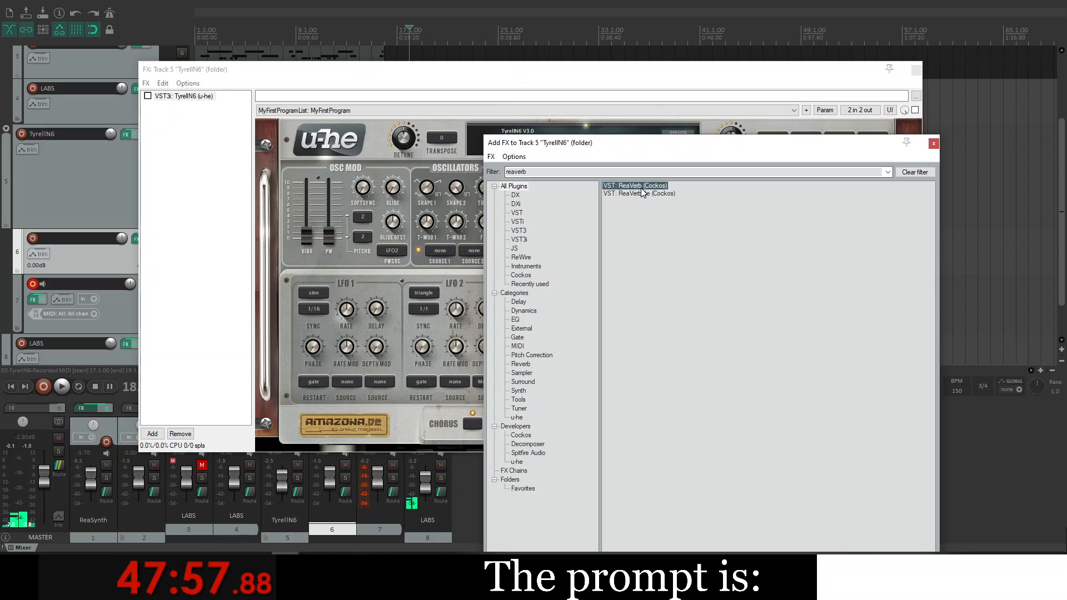
double_click(639, 186)
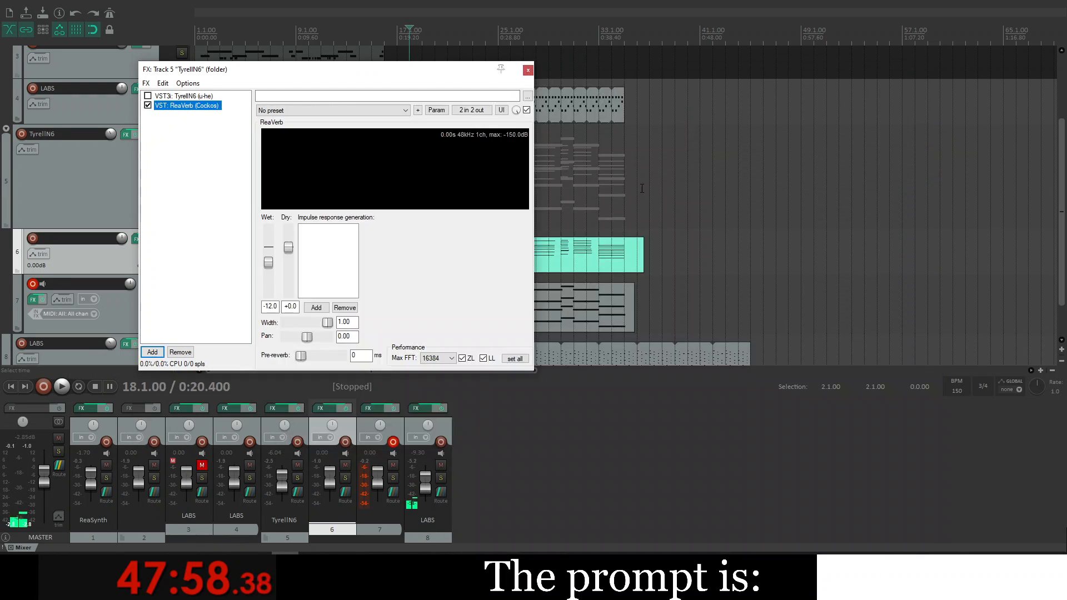
left_click(326, 307)
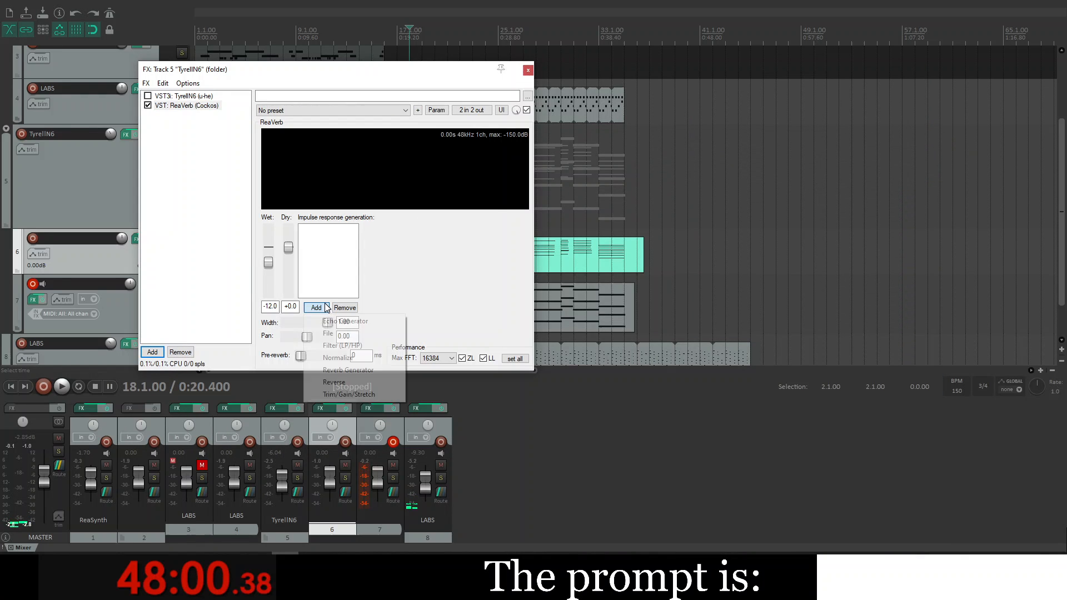
left_click(329, 370)
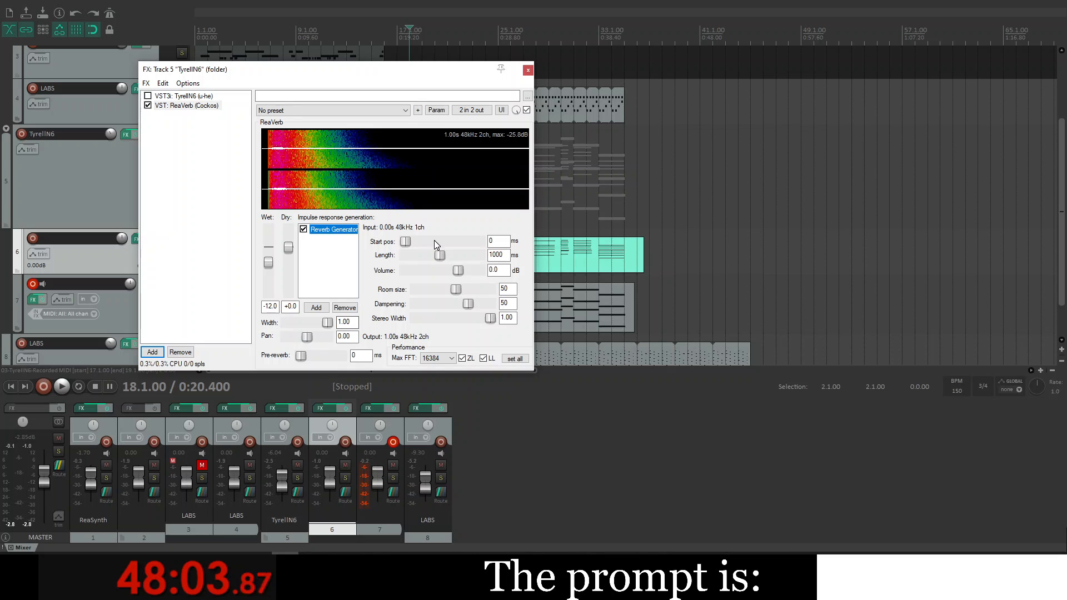
Step: Play from measure 3 while setting ReaVerb's room size to 98, length to 4968 ms, wet level to -6.8 dB and dry level to -inf
left_click_drag(223, 69, 367, 246)
left_click(220, 227)
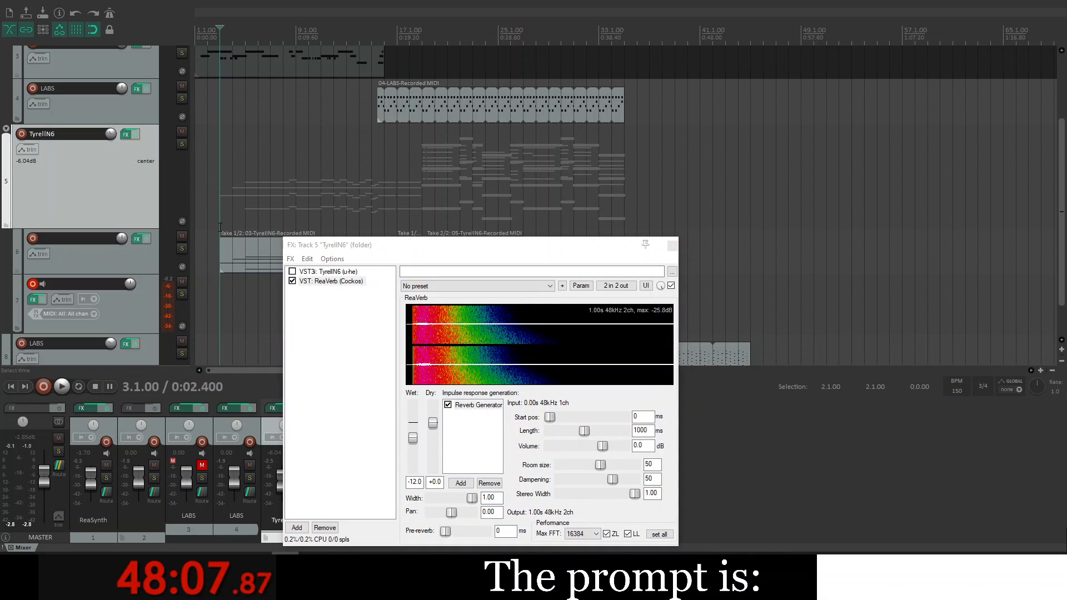
key("space")
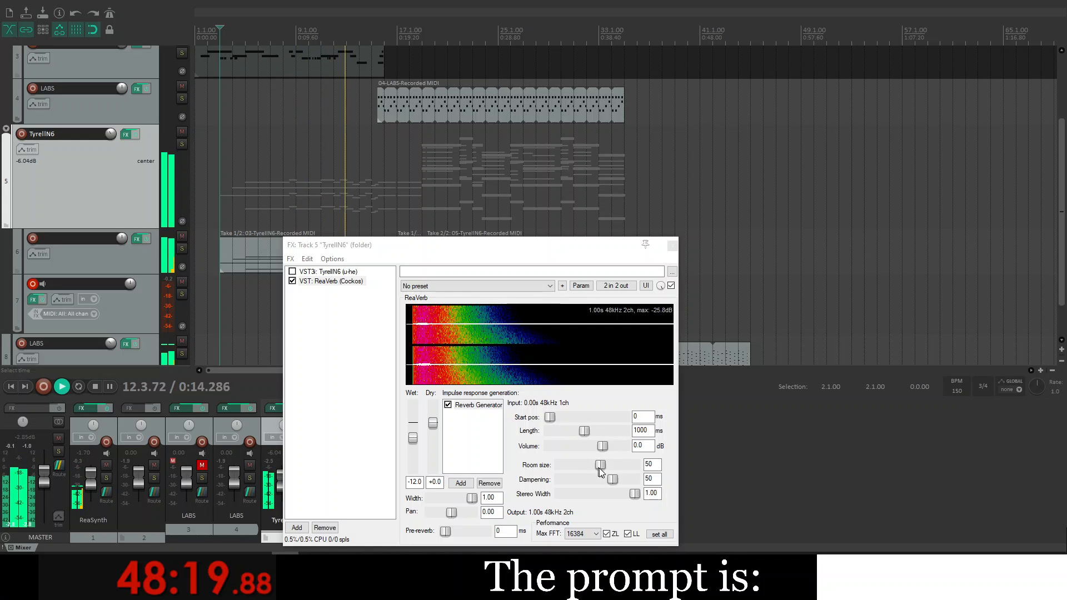
left_click_drag(600, 468, 665, 467)
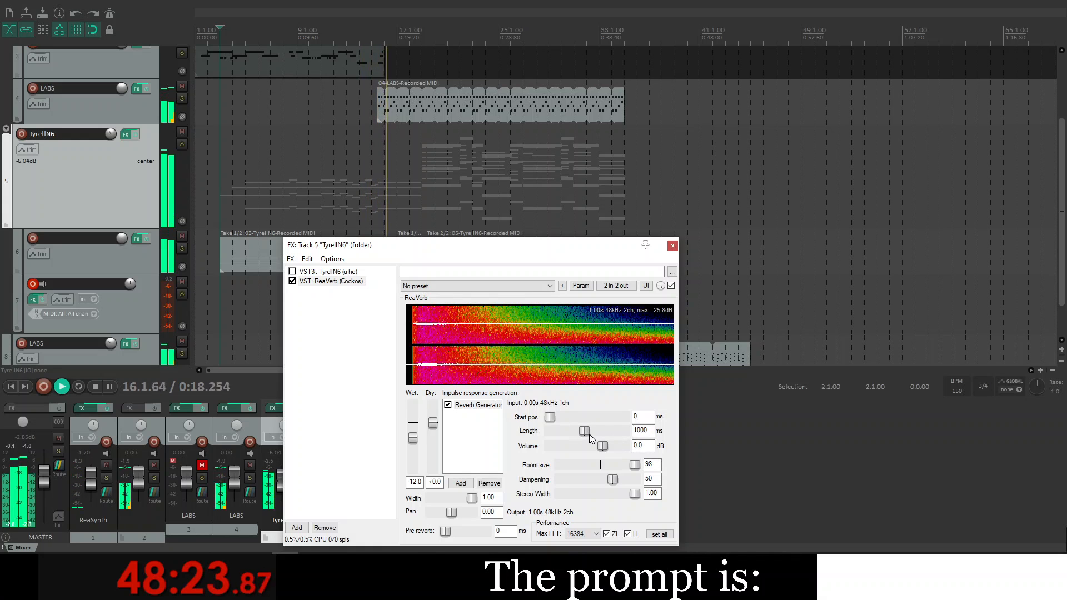
left_click_drag(589, 434, 622, 431)
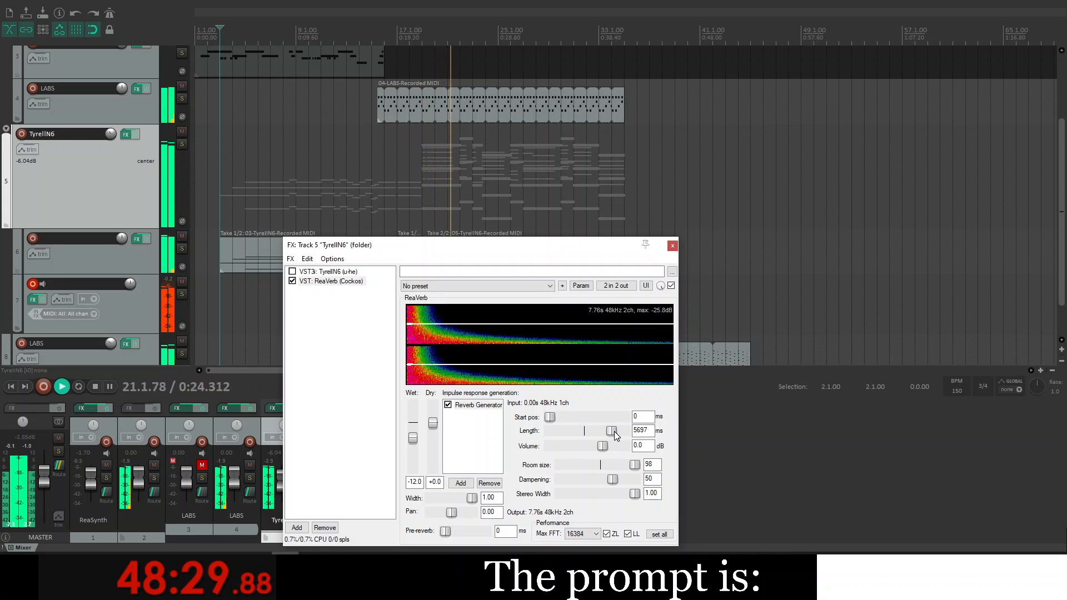
left_click_drag(615, 431, 612, 431)
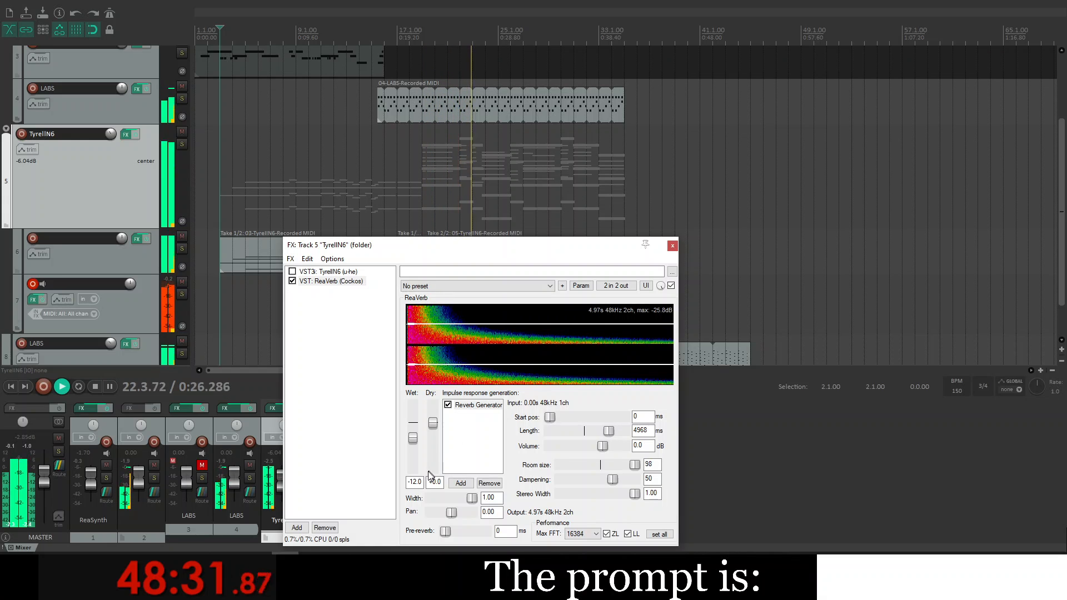
left_click_drag(413, 438, 432, 469)
left_click(269, 466)
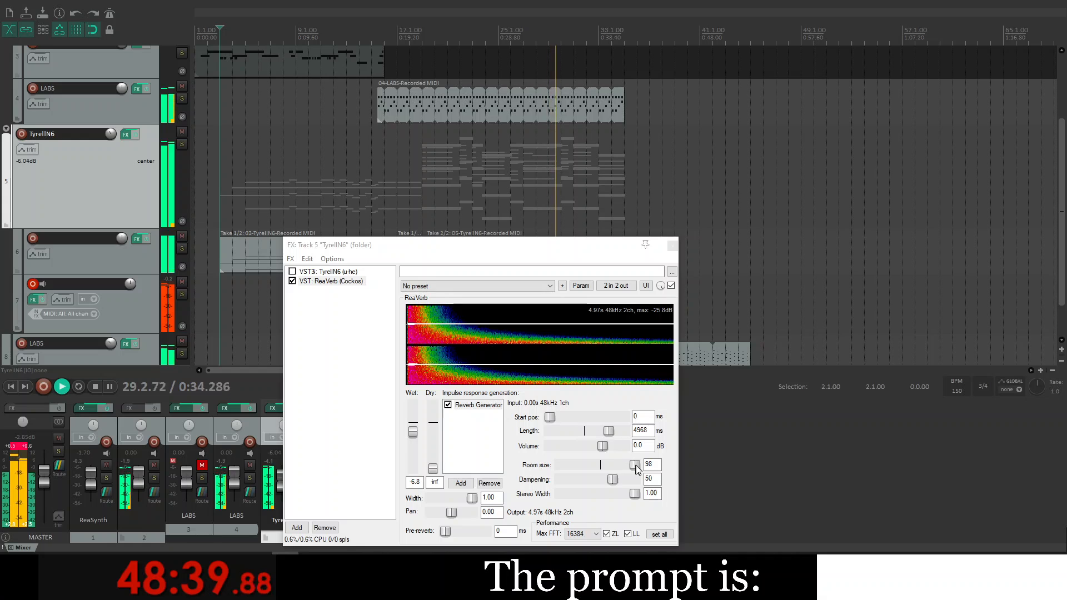
Step: Set the reverb generator's room size to 85, length to 2372 ms and volume to +3.0 dB, stopping playback meanwhile
left_click_drag(635, 465, 620, 464)
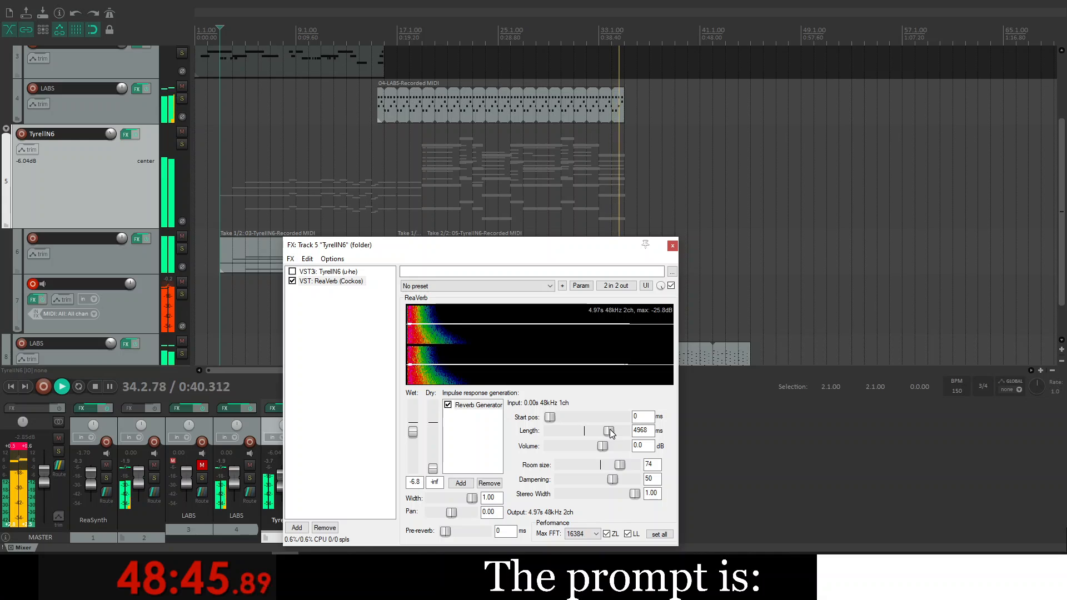
left_click_drag(608, 431, 602, 432)
key("space")
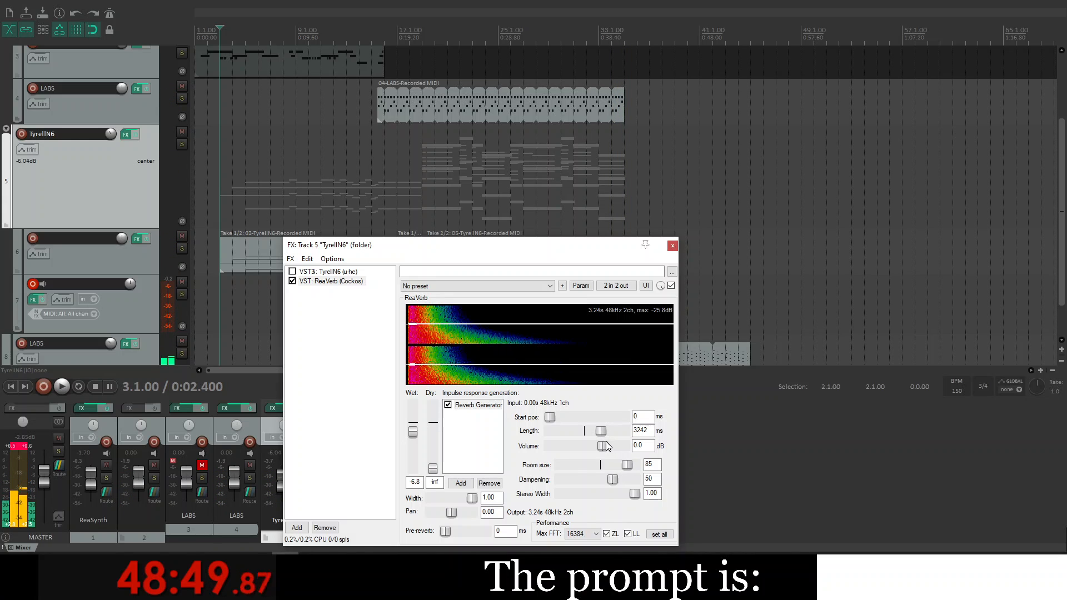
left_click_drag(596, 434, 609, 449)
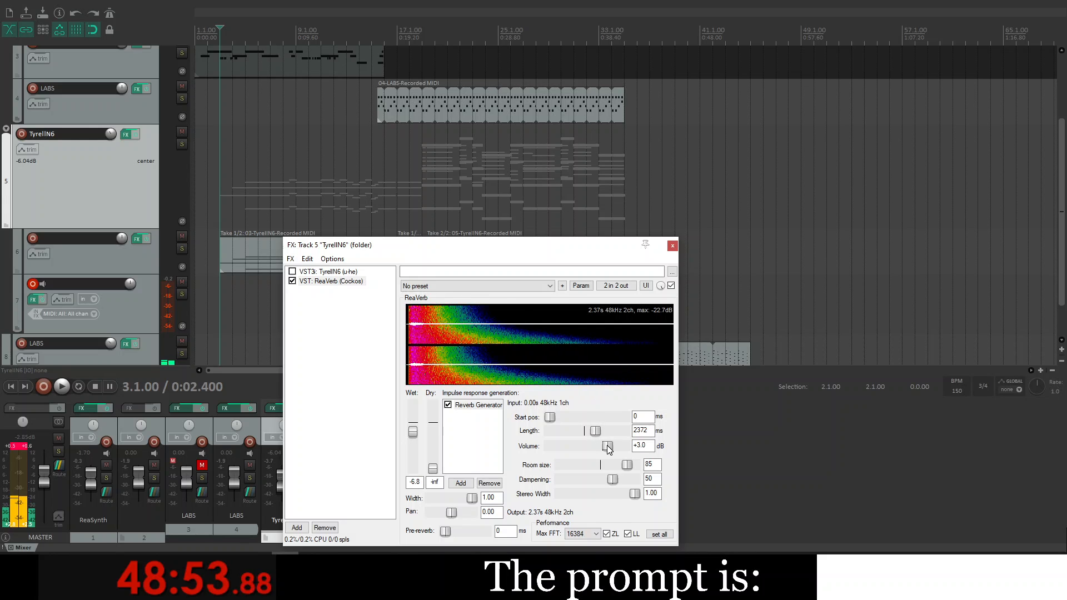
Step: Restart playback from measure 2 and reset the master track's peak meter
key("space")
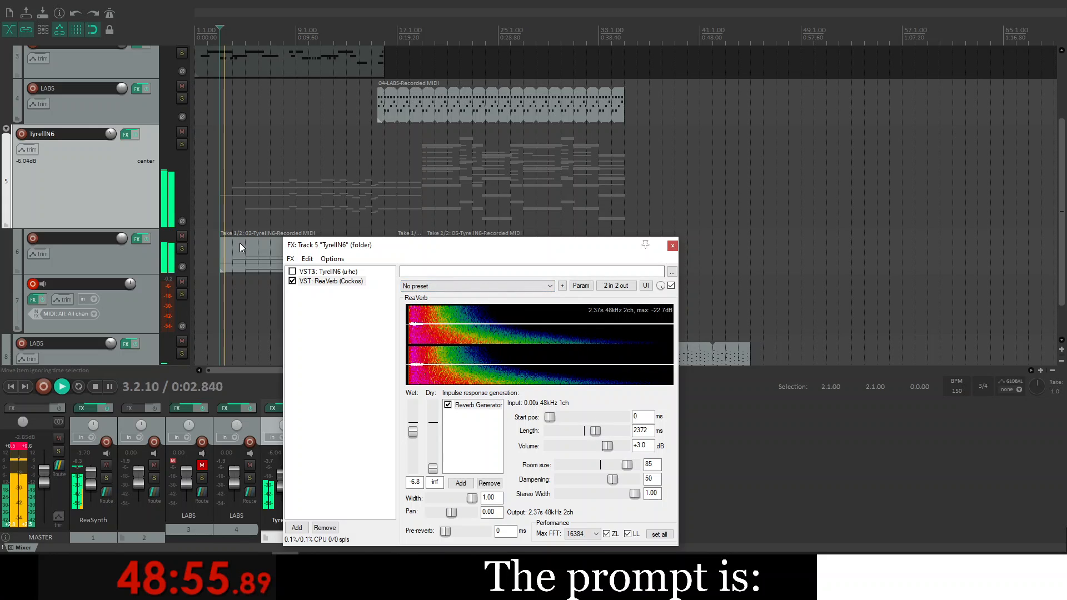
key("space")
left_click(209, 247)
key("space")
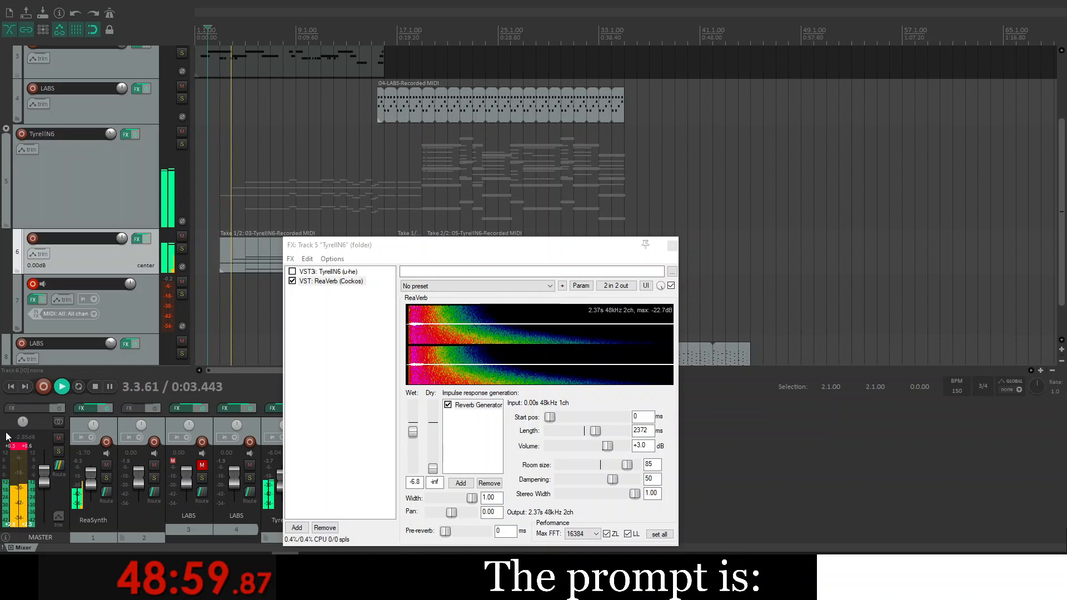
left_click(22, 455)
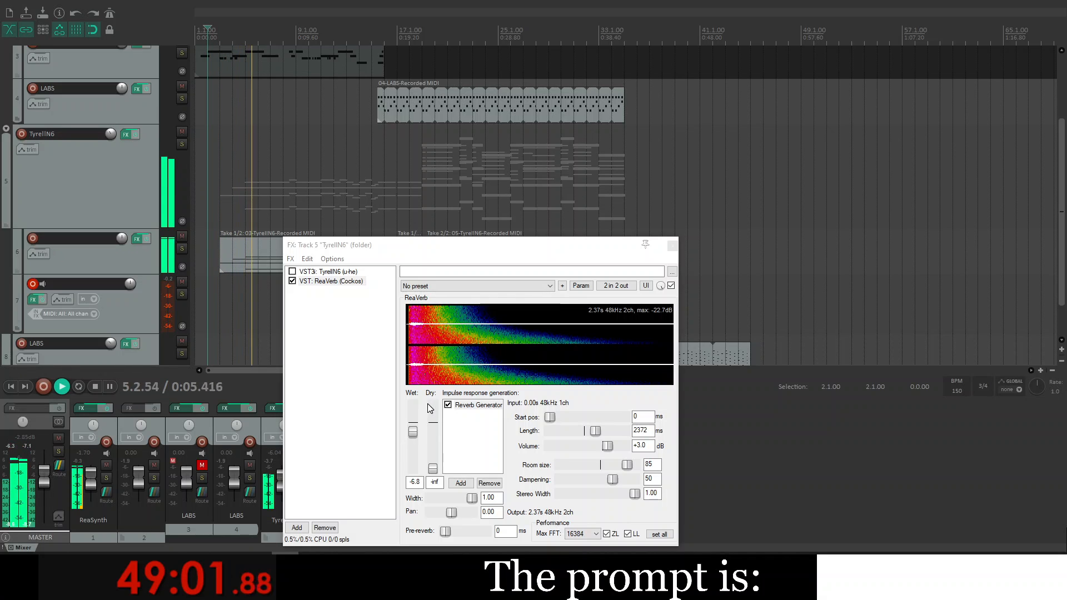
Step: Set ReaVerb's wet level to -8.2 dB, dry level to -2.7 dB and room size to 91, then stop playback
left_click_drag(414, 435, 411, 427)
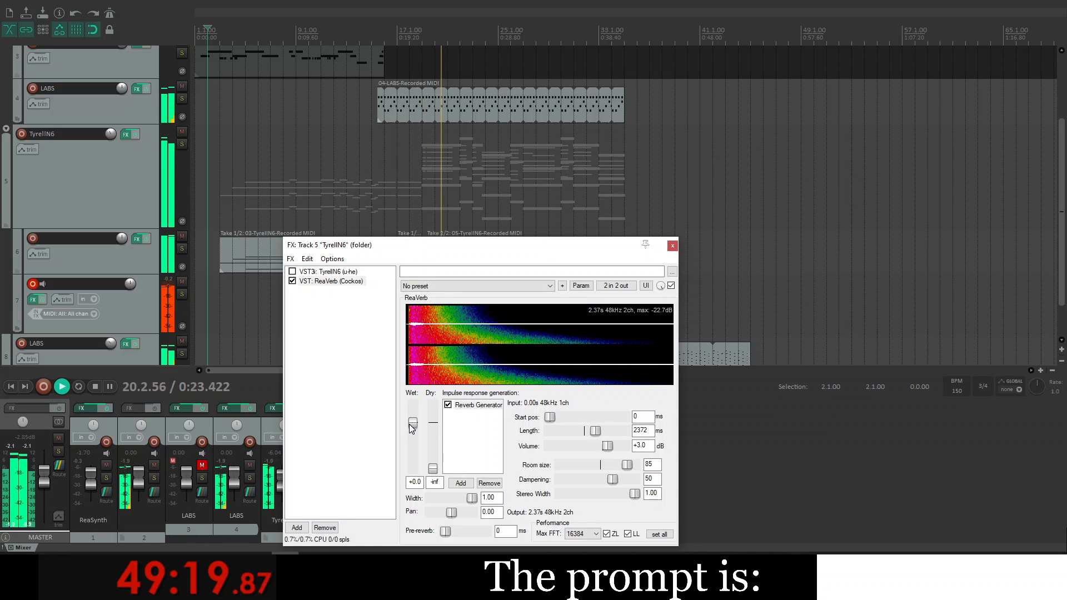
mouse_move(412, 434)
left_mouse_down()
mouse_move(412, 448)
mouse_move(433, 429)
mouse_move(411, 436)
left_mouse_up()
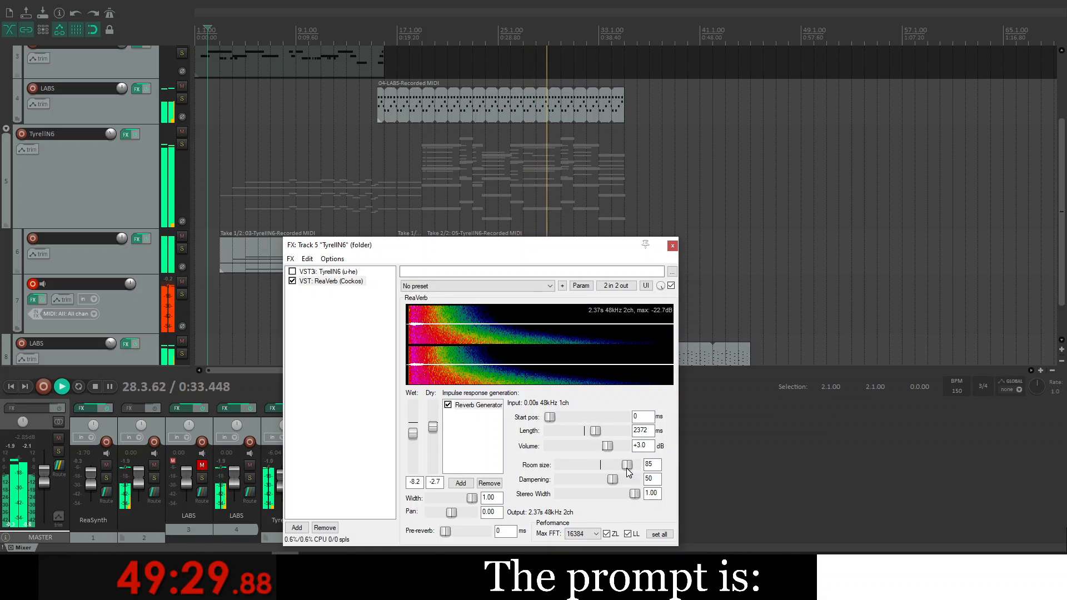
left_click_drag(628, 470, 631, 470)
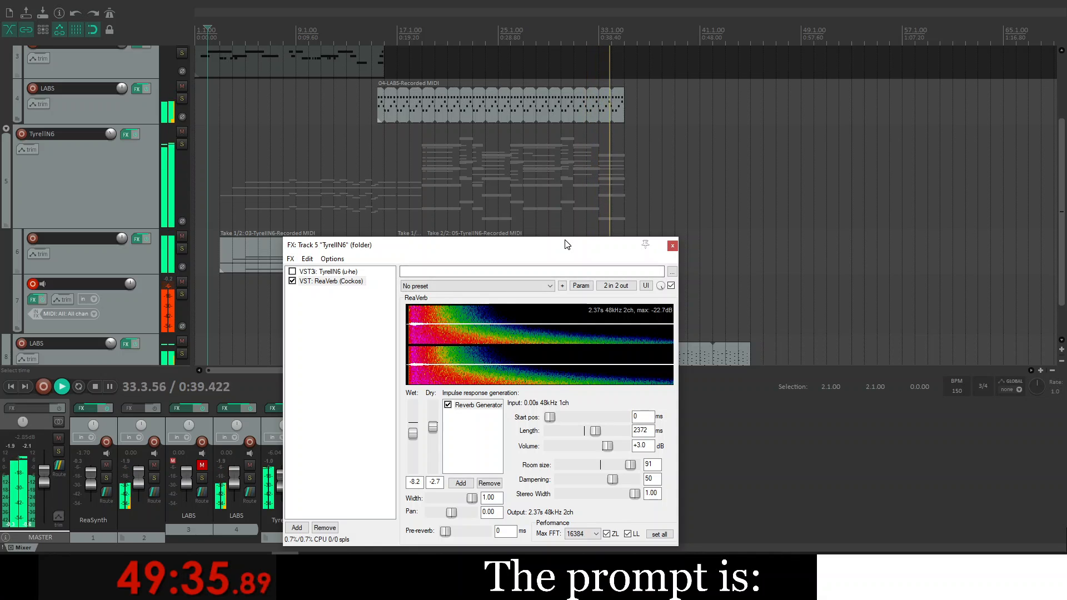
key("space")
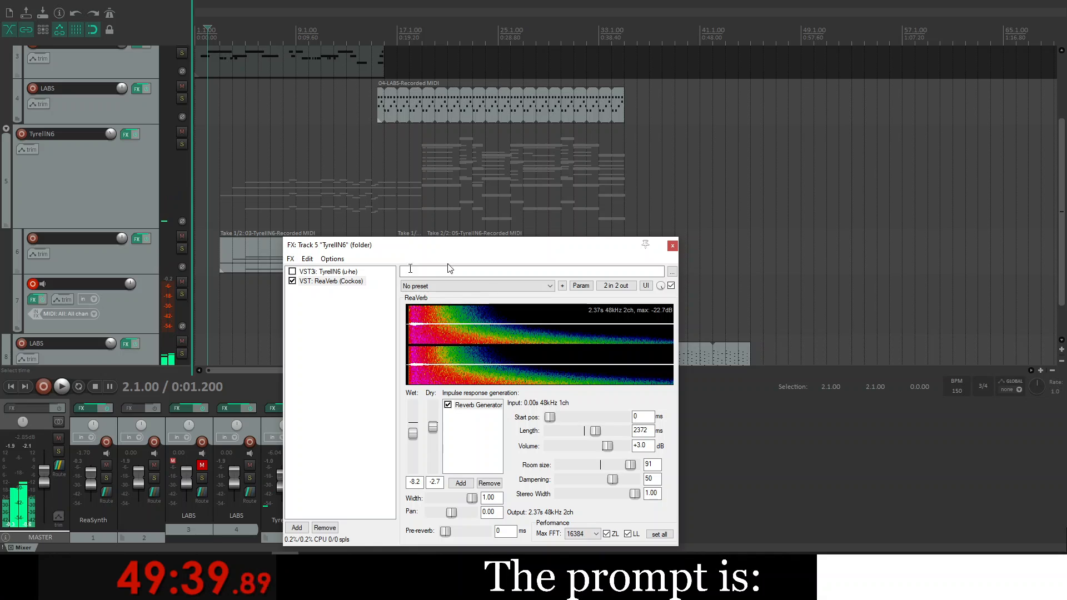
Step: Close the folder track's FX window and listen to the arrangement from measure 2 past measure 36
left_click_drag(496, 243, 730, 221)
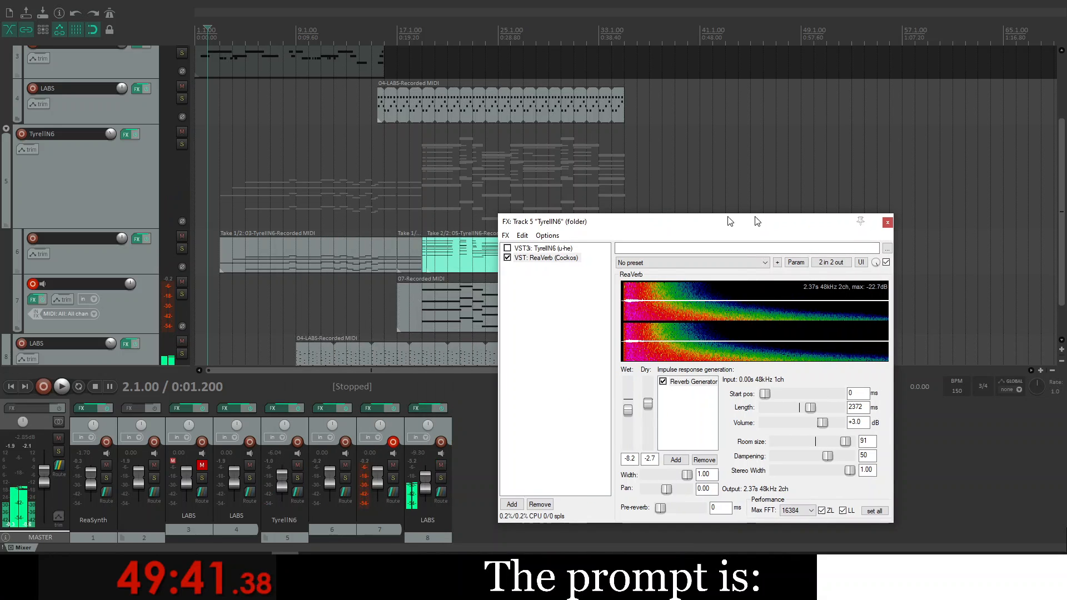
left_click(887, 223)
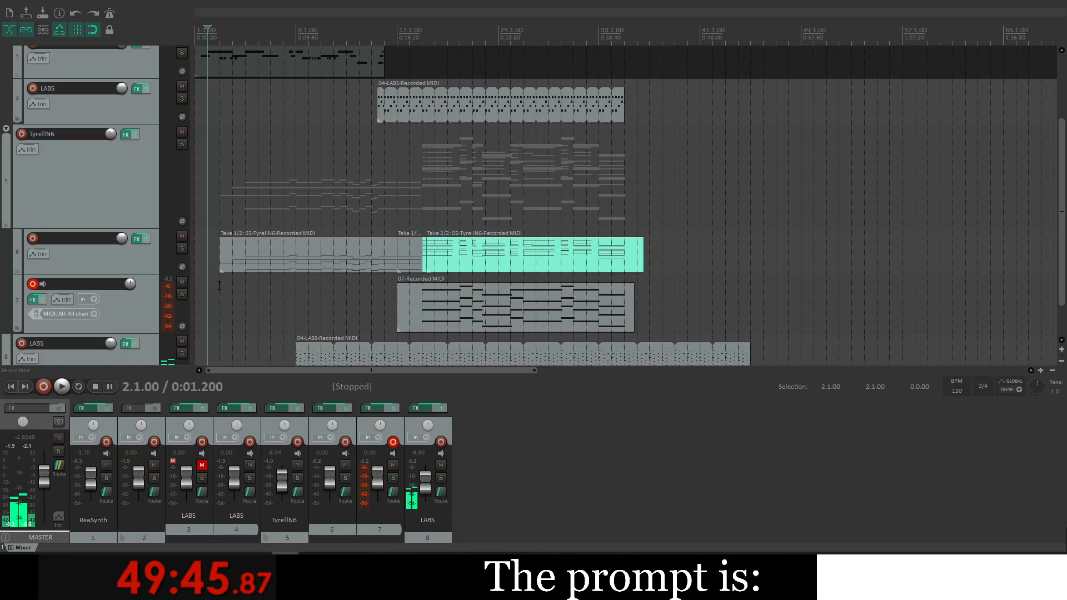
key("space")
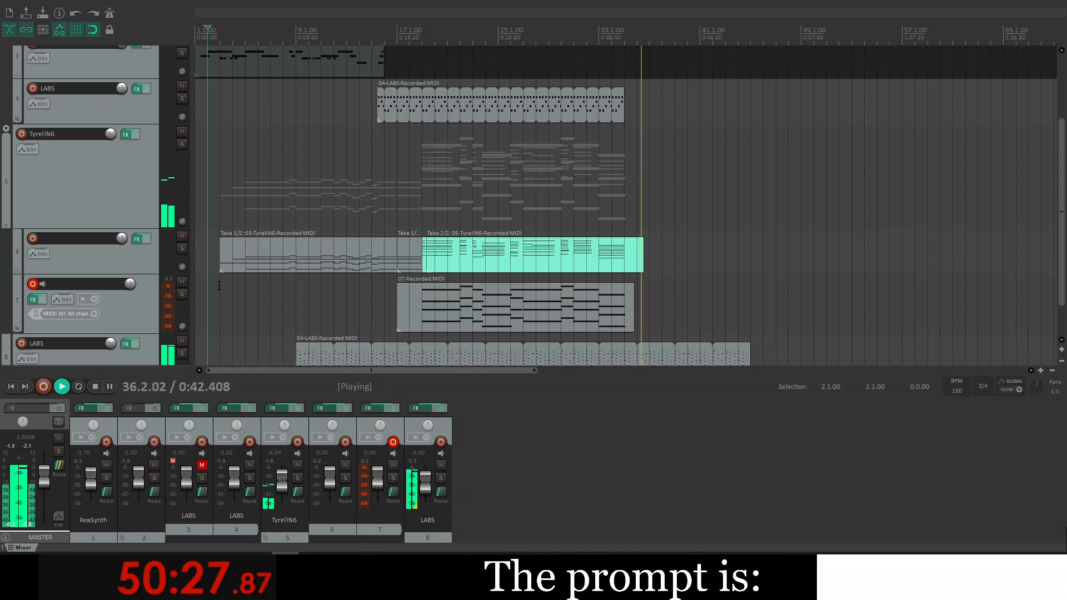
key("space")
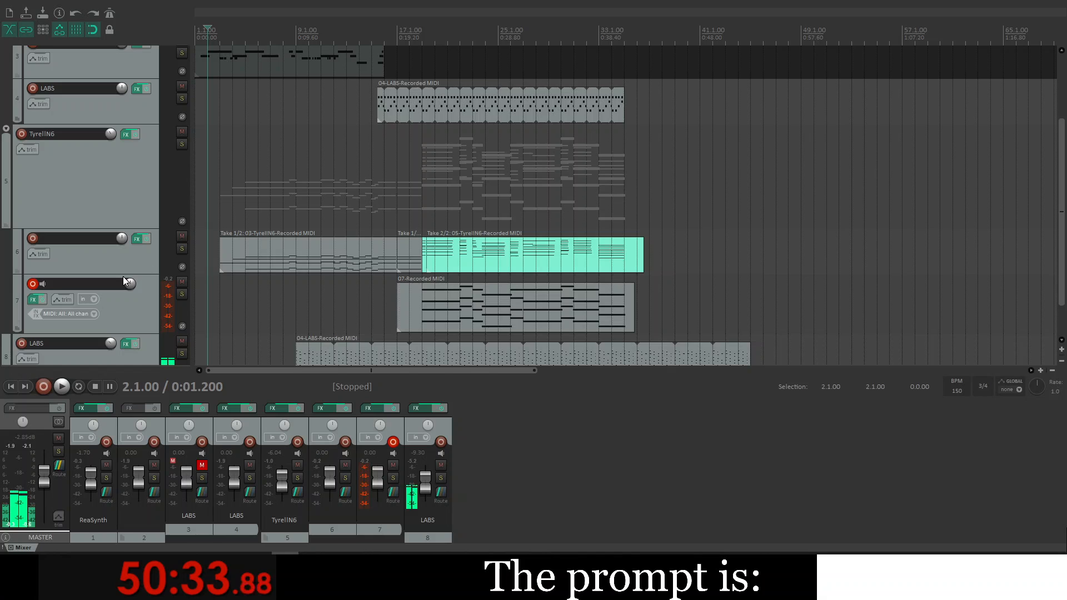
Step: Add ReaEQ after ReaVerb in the TyrellN6 folder track's FX chain
left_click(127, 133)
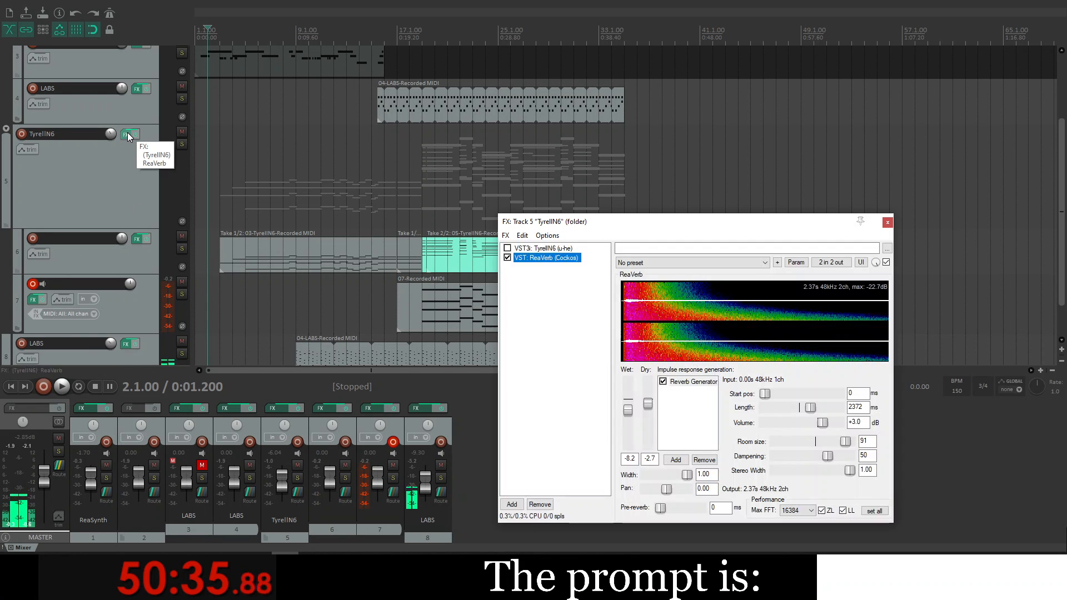
left_click(511, 505)
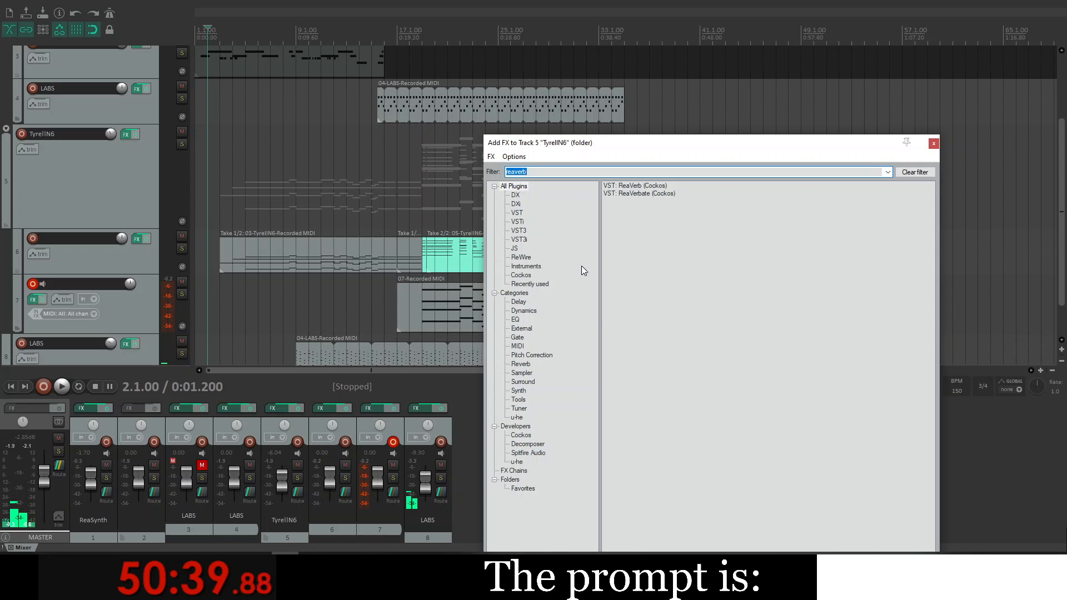
type("eq")
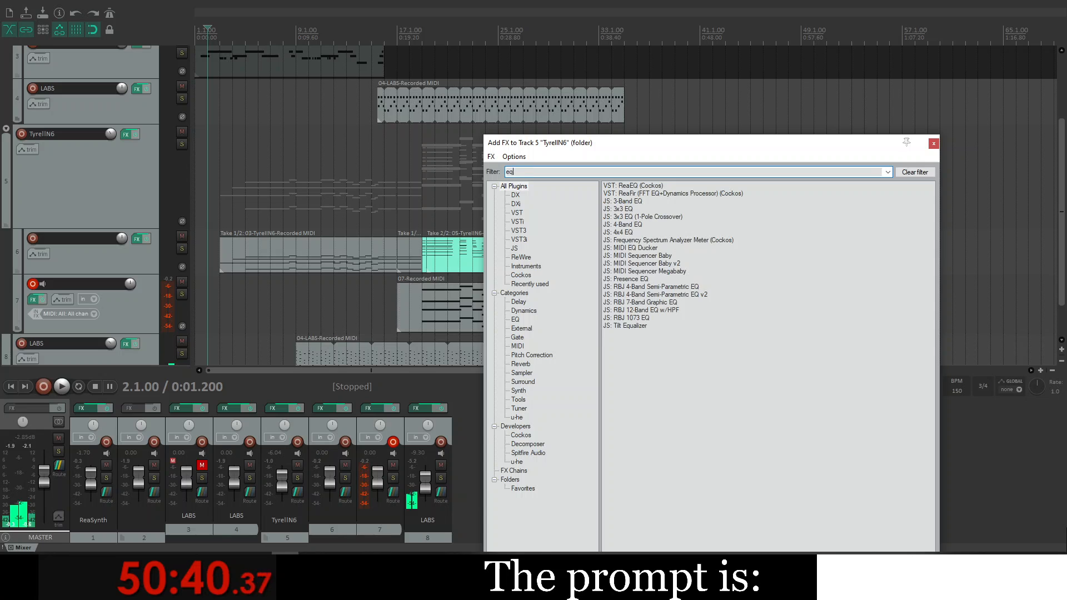
double_click(647, 187)
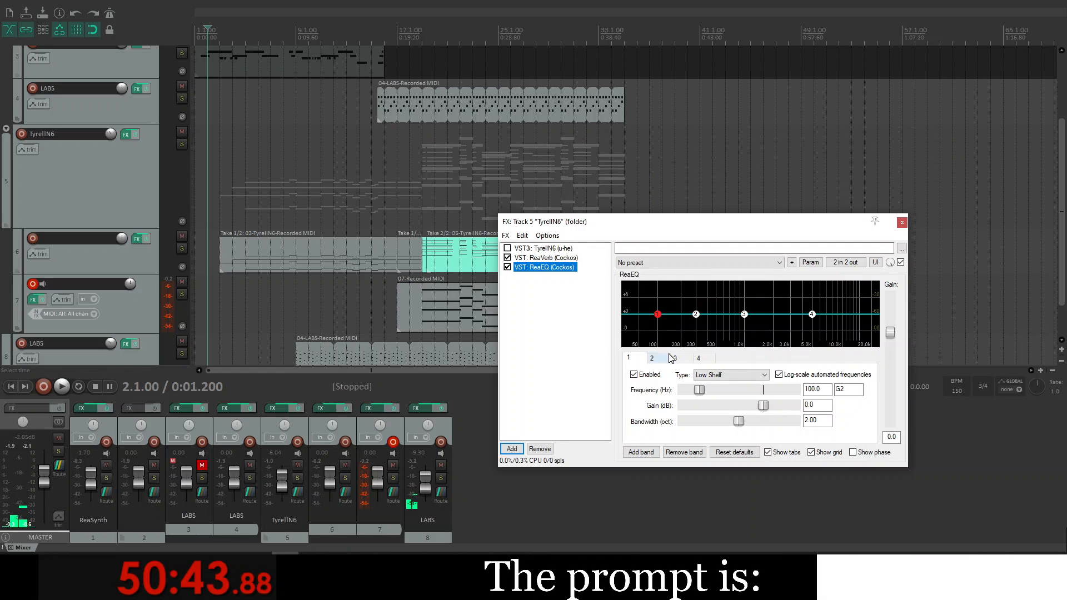
Step: Set ReaEQ's low shelf to -7.4 dB at 55.2 Hz and its high shelf to -6.0 dB at 4808.8 Hz
left_click(763, 377)
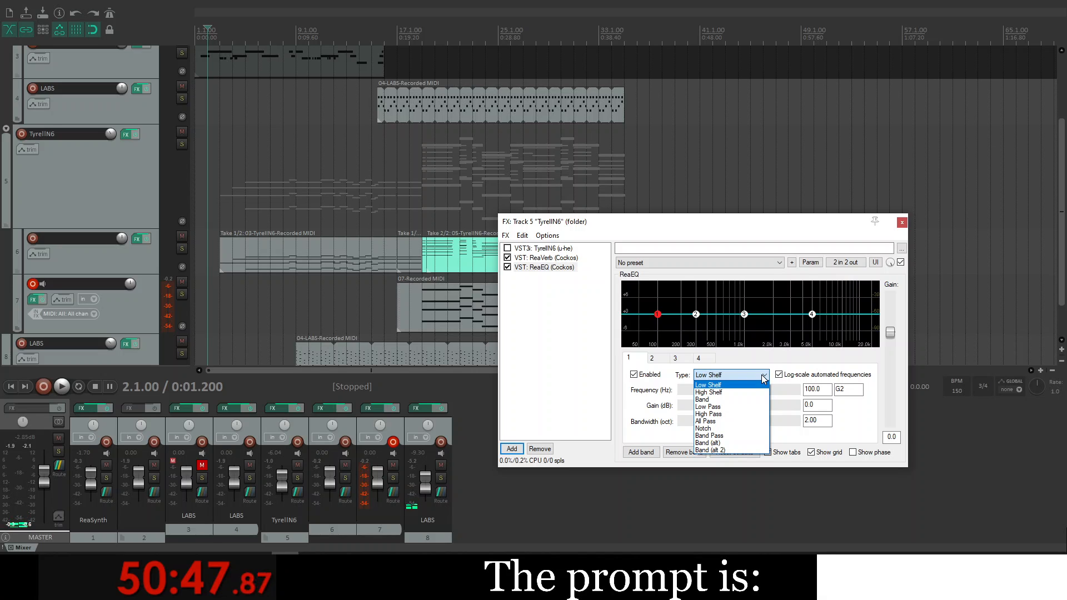
left_click(745, 376)
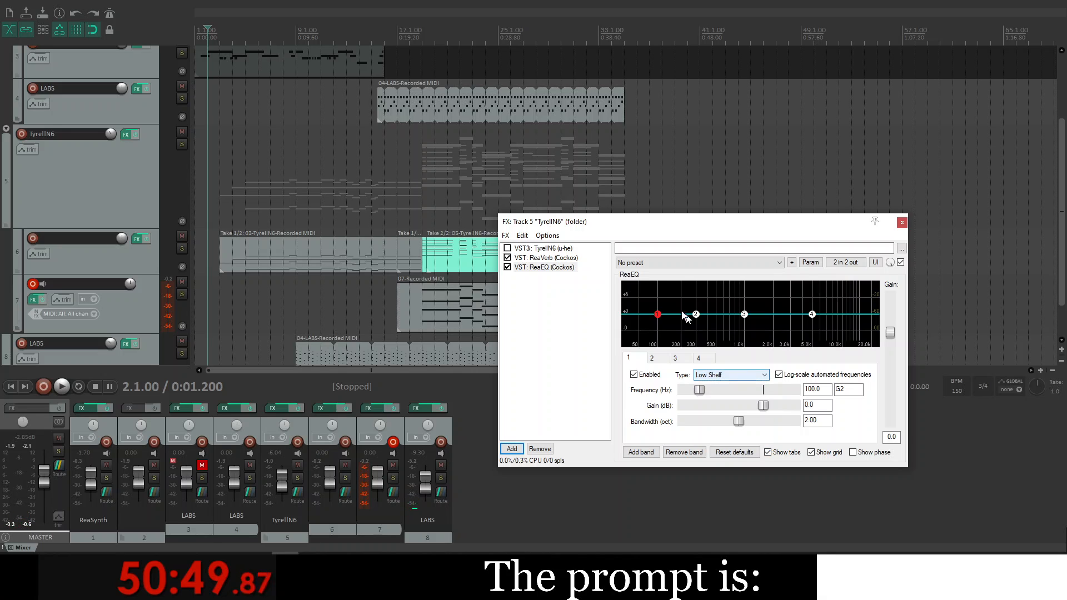
left_click_drag(657, 323, 641, 335)
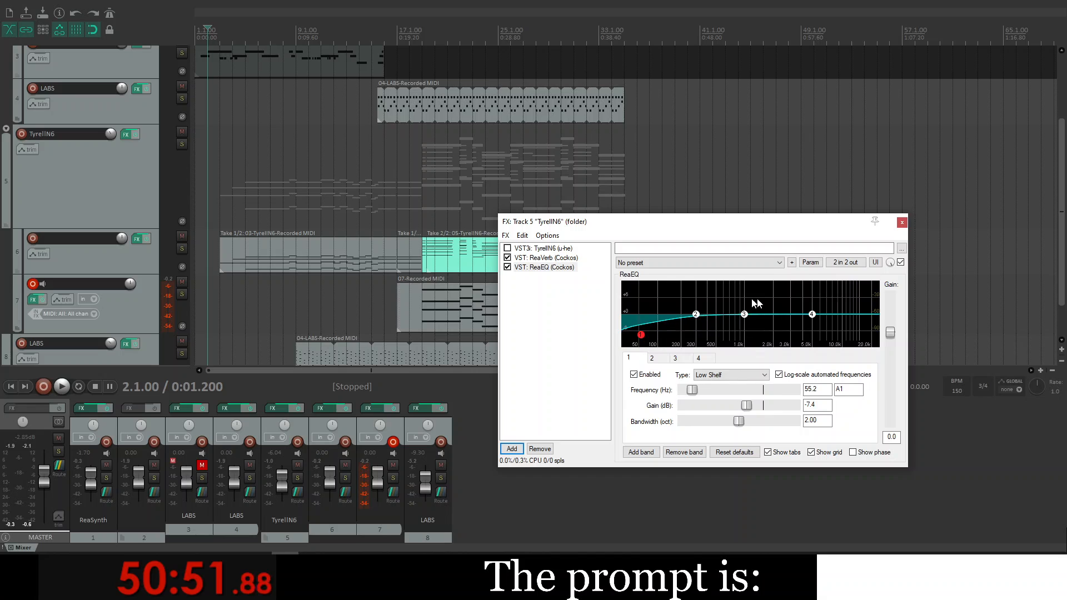
left_click_drag(809, 313, 805, 330)
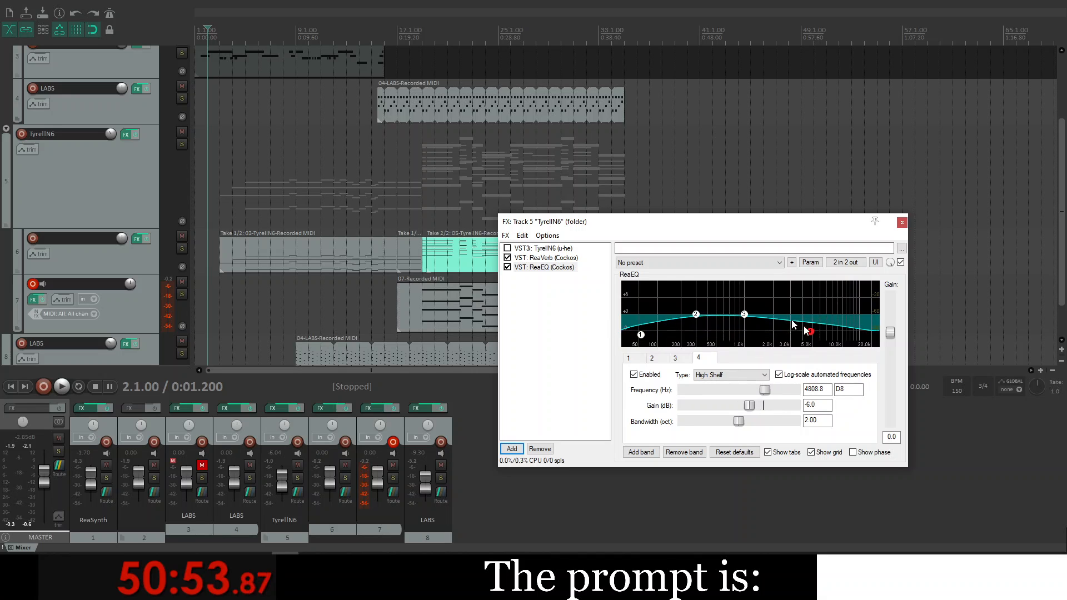
Step: Remove the extra mid band from ReaEQ, set the remaining band to 12.4 dB at 126.7 Hz, and play briefly from measure 2
left_click(745, 315)
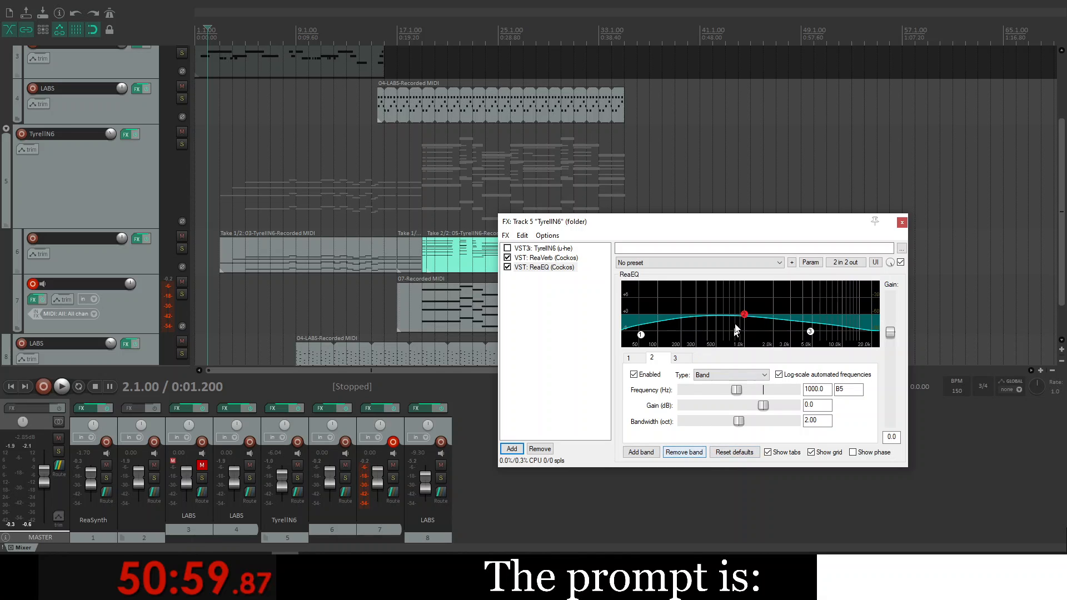
left_click_drag(745, 315, 667, 283)
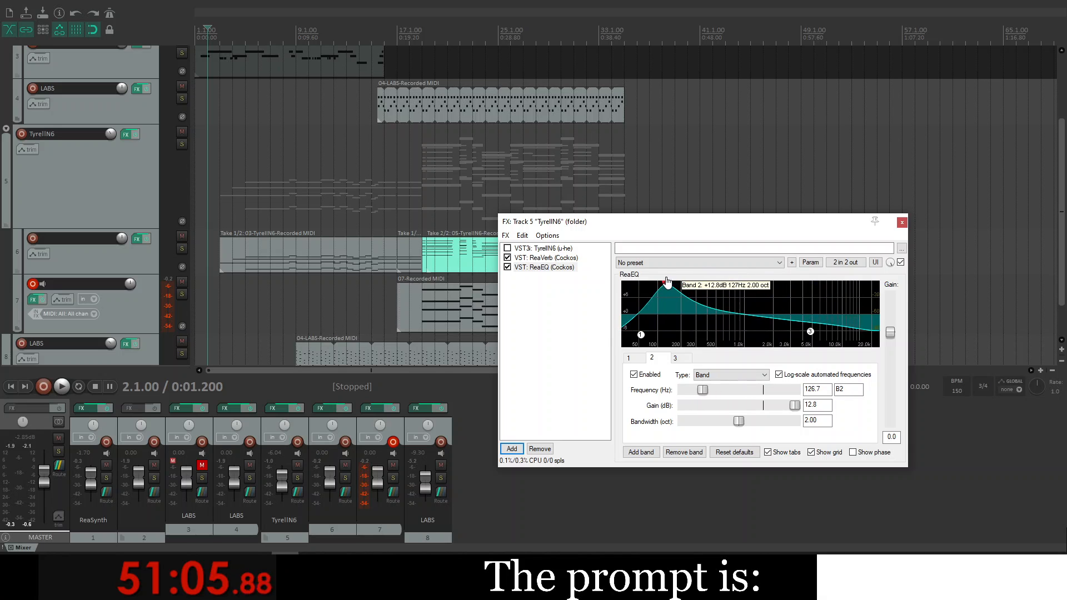
key("space")
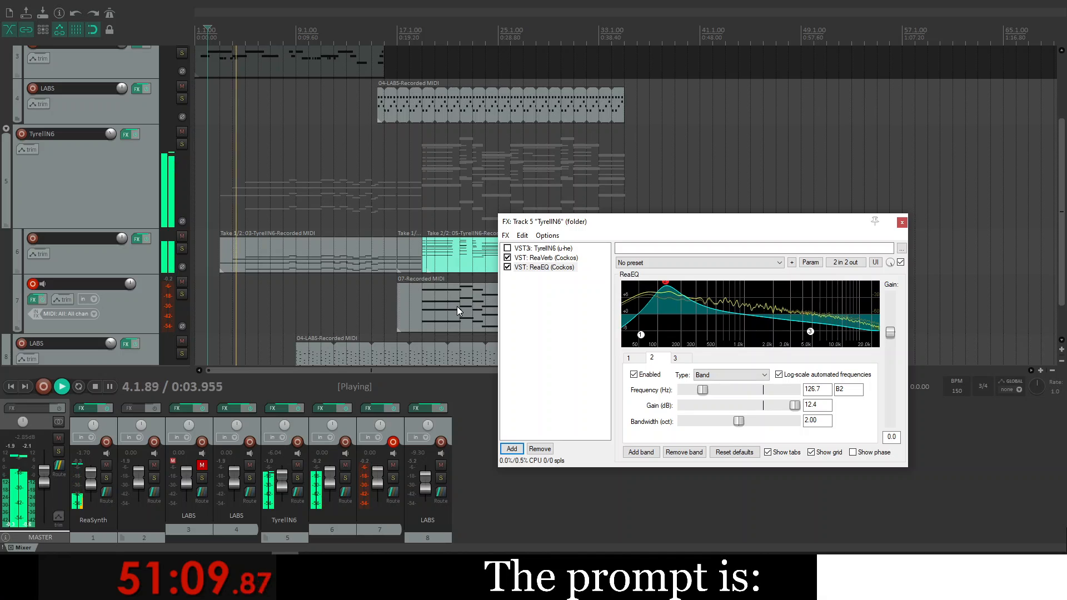
key("space")
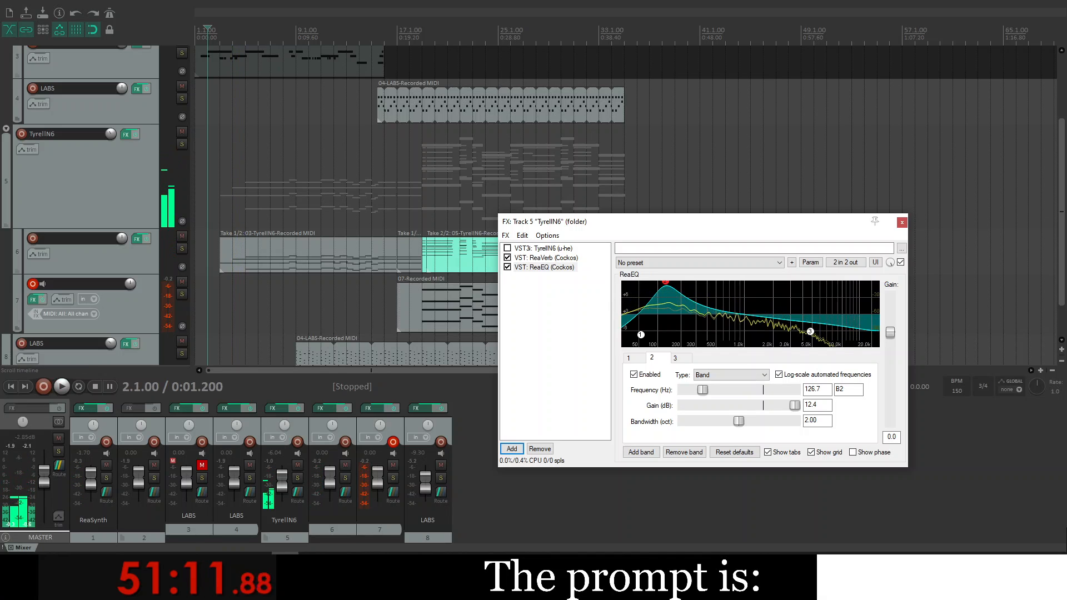
Step: Play from measure 30 while adjusting ReaEQ's band 2, settle it at 13.0 dB and 138.5 Hz, and close the FX window
left_click(562, 39)
key("space")
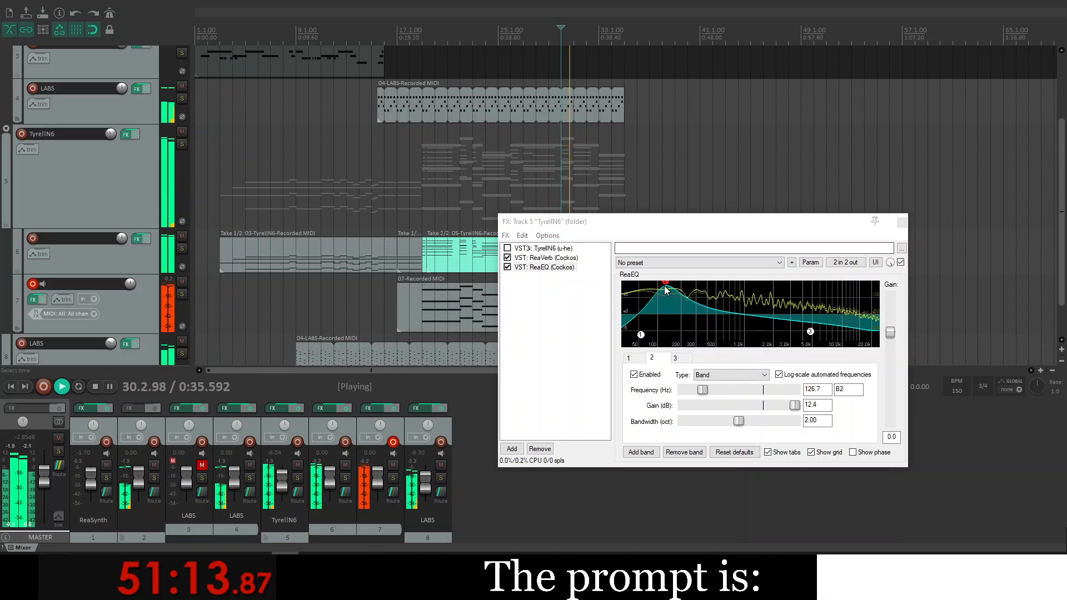
mouse_move(665, 284)
left_mouse_down()
mouse_move(905, 289)
mouse_move(628, 281)
mouse_move(647, 272)
mouse_move(673, 284)
left_mouse_up()
key("space")
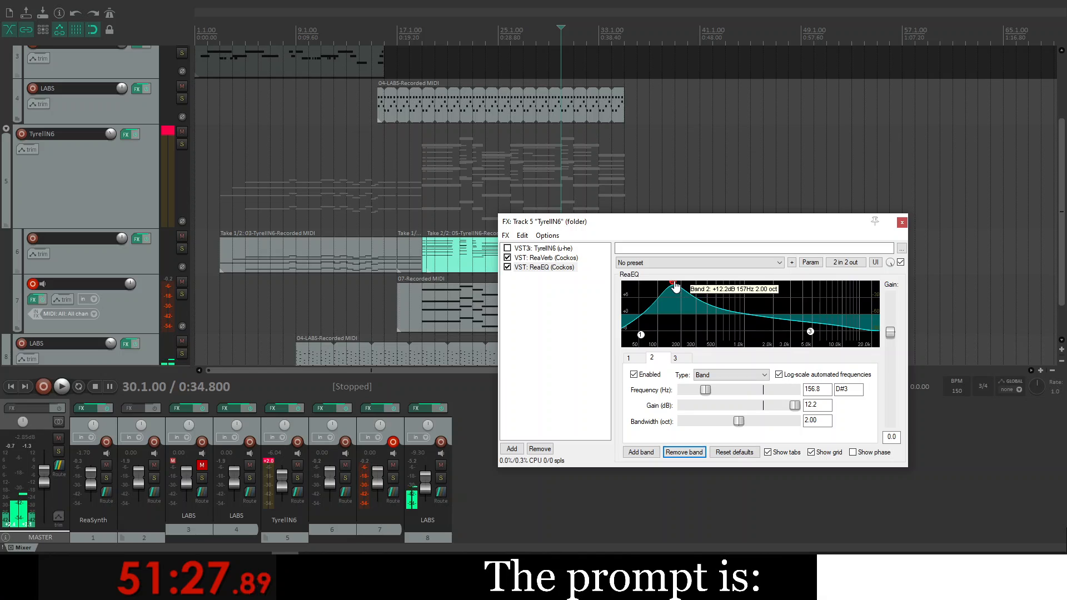
mouse_move(675, 286)
left_mouse_down()
mouse_move(873, 286)
mouse_move(651, 290)
mouse_move(669, 283)
left_mouse_up()
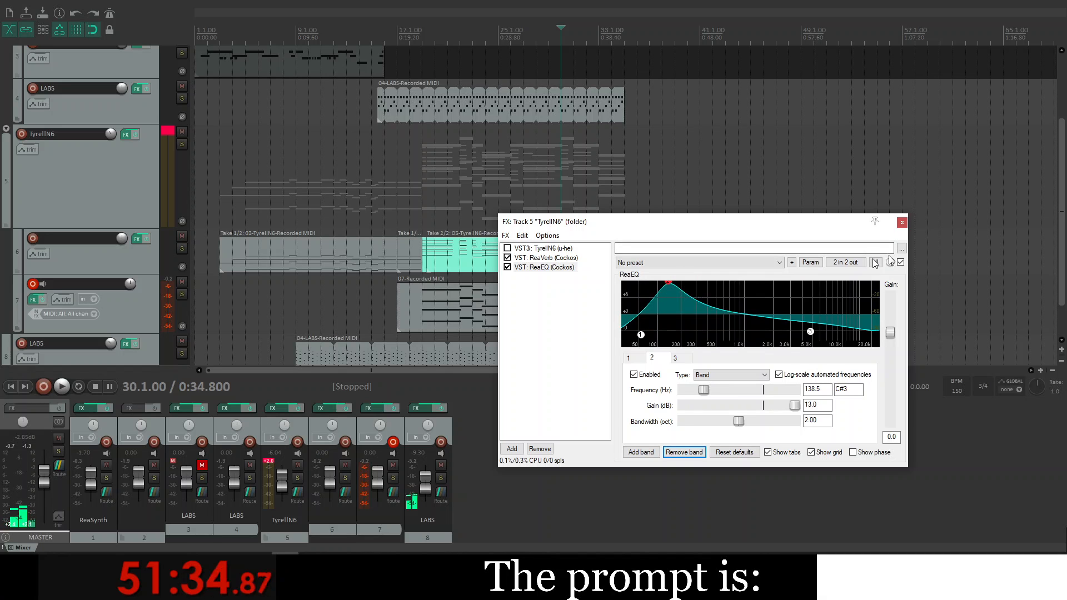
left_click(902, 223)
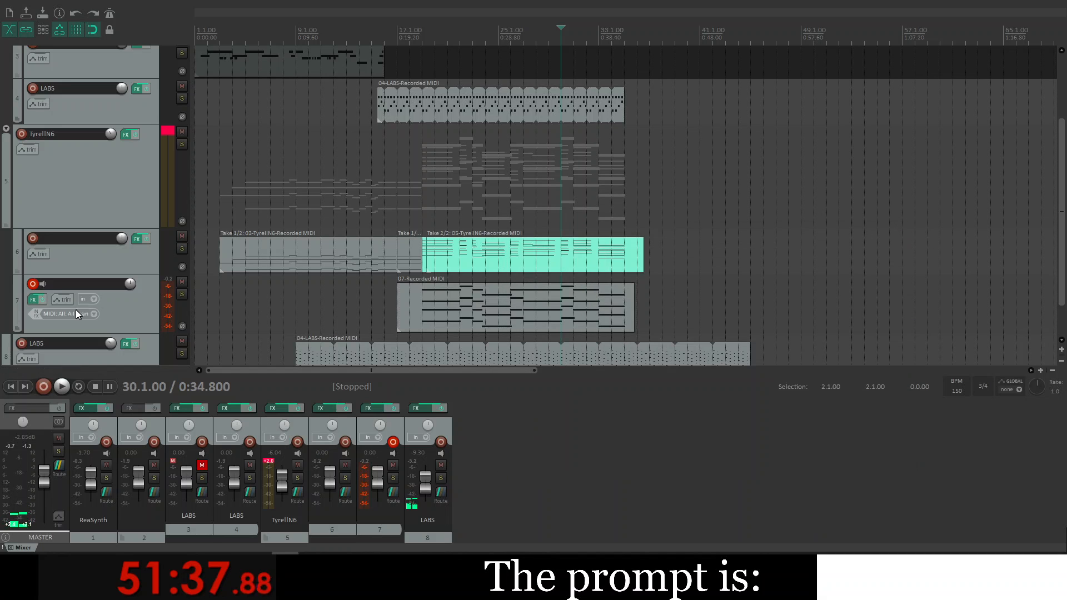
left_click(63, 299)
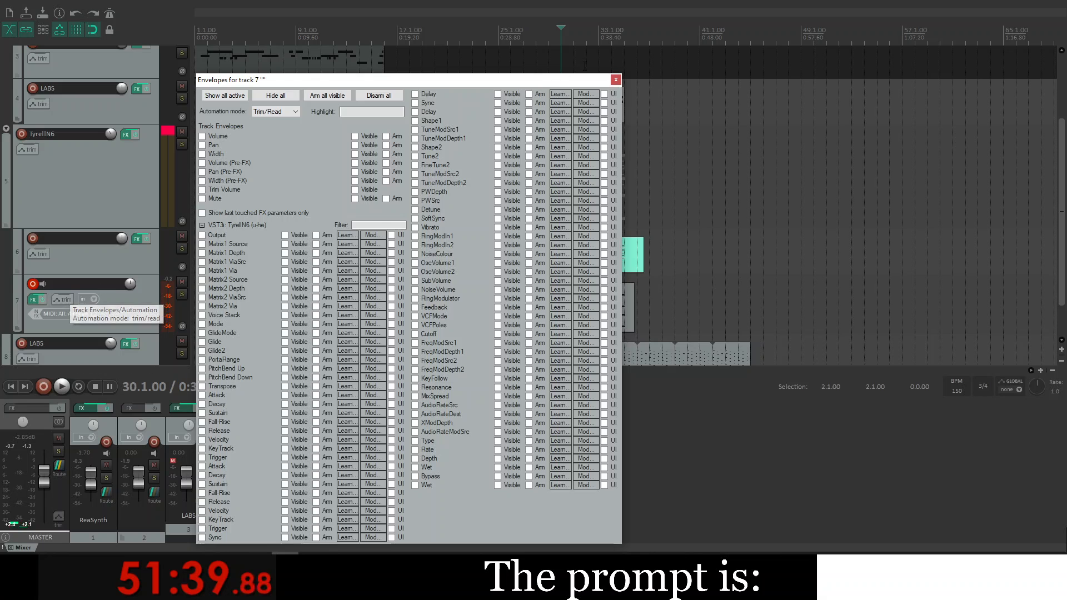
left_click(616, 81)
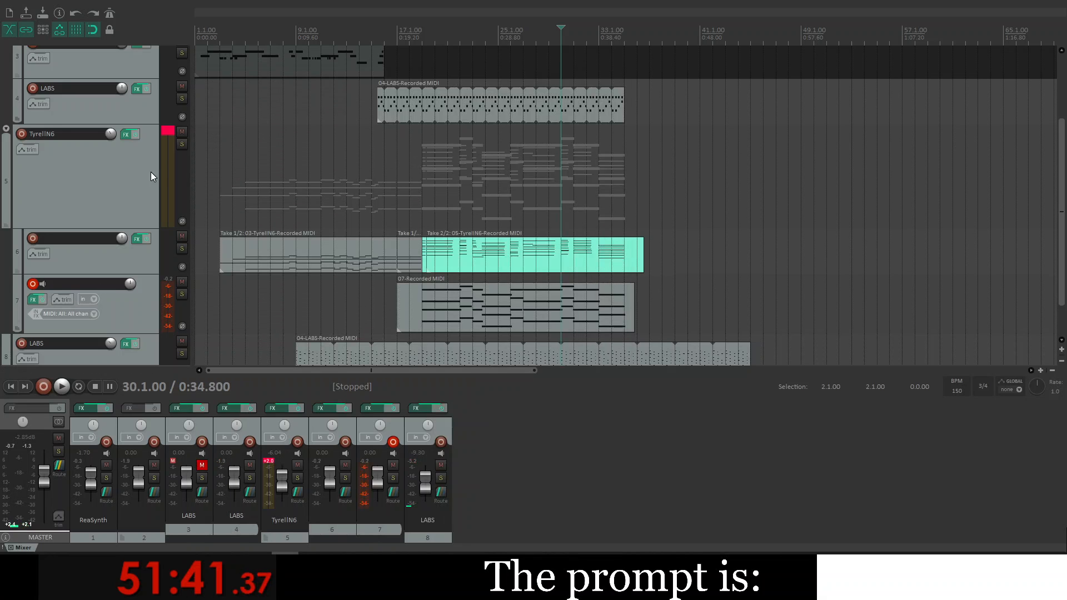
left_click(127, 137)
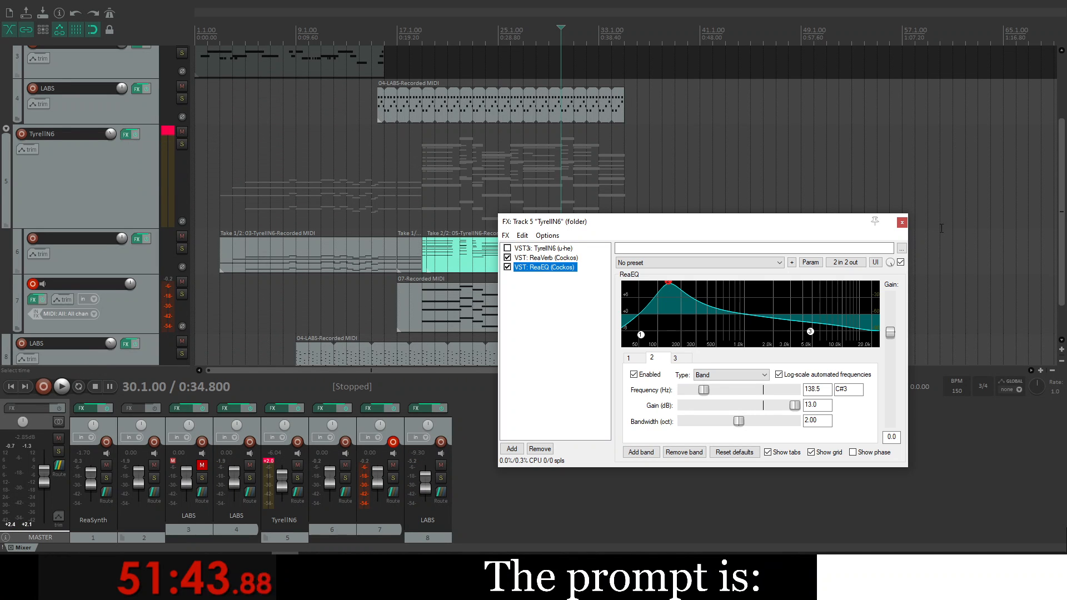
left_click(902, 223)
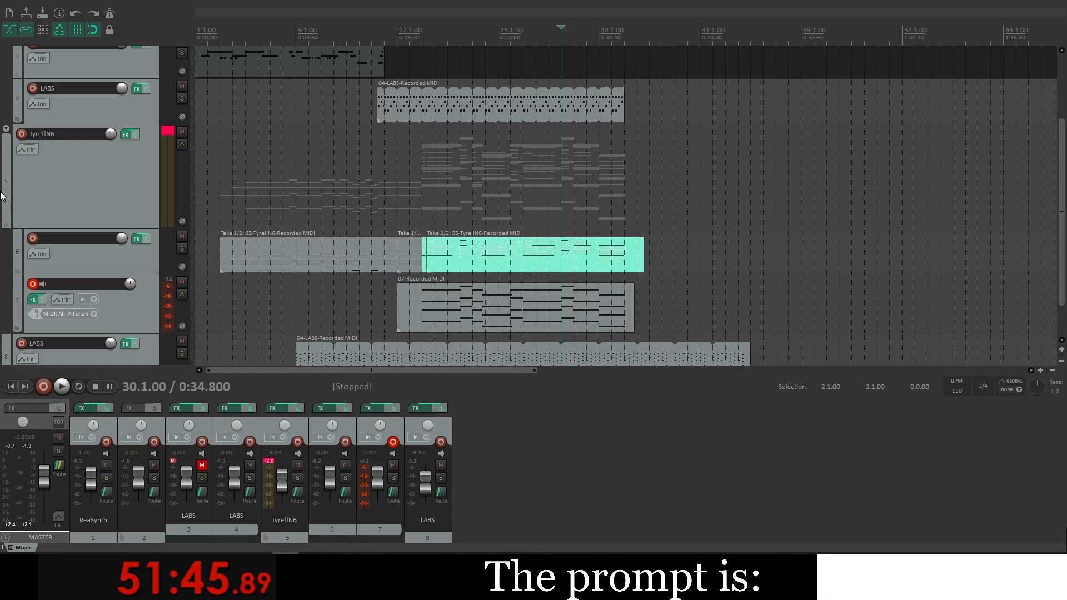
Step: Show the ReaEQ Freq-Band 2 automation envelope on the TyrellN6 folder track
left_click(25, 148)
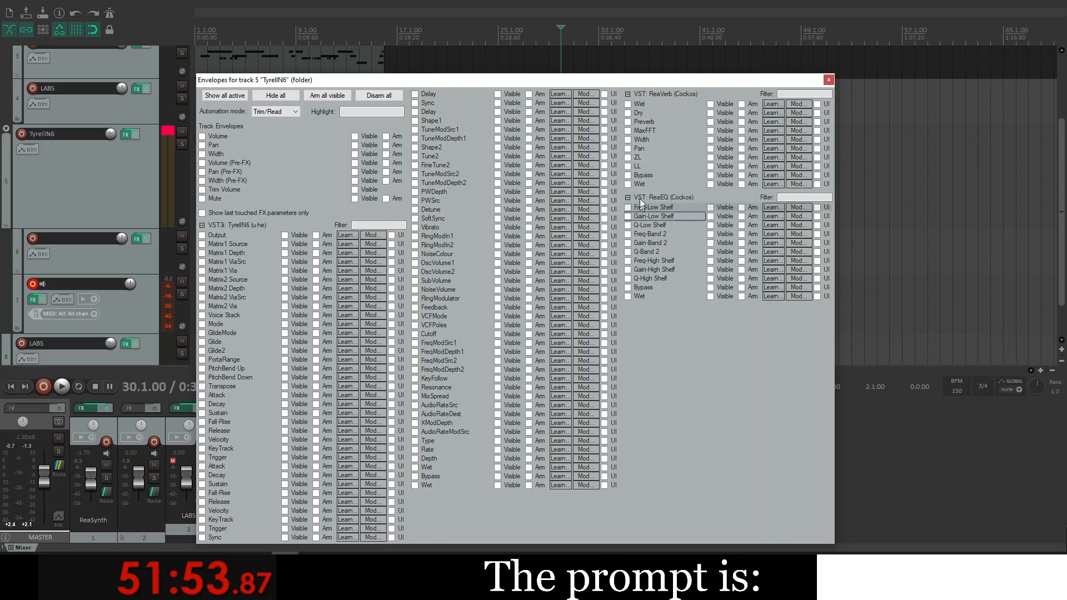
left_click(628, 234)
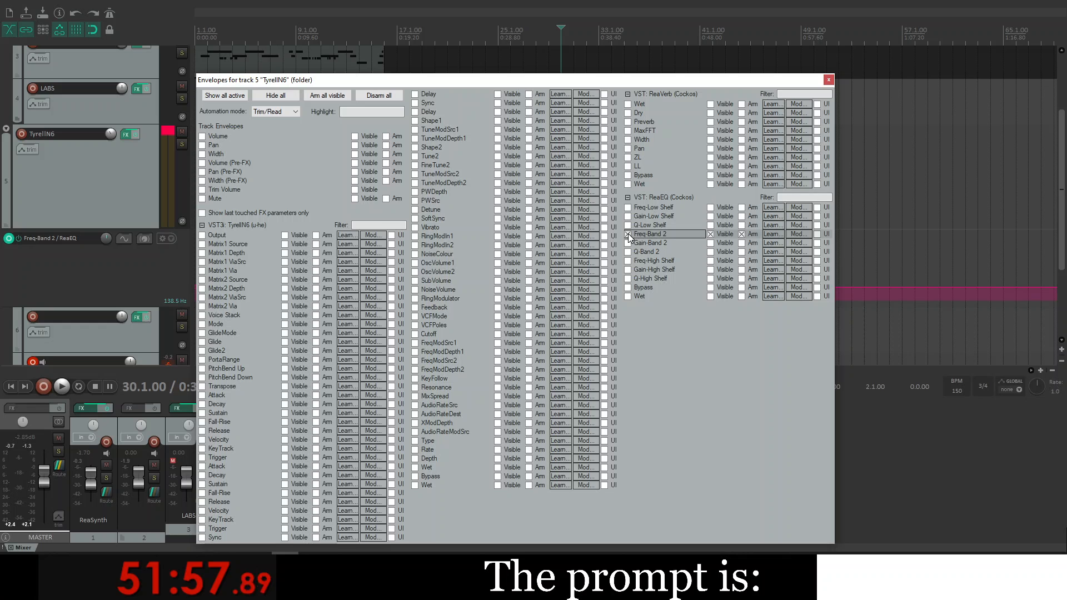
left_click(828, 81)
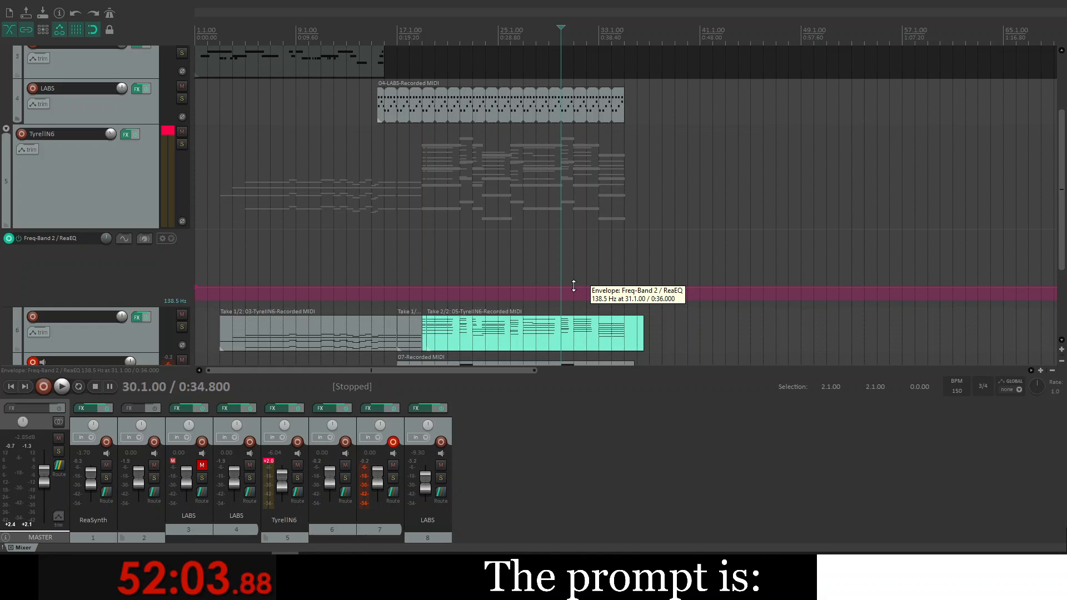
Step: Ramp the Freq-Band 2 envelope from 138.5 Hz at measure 31 to about 10989 Hz at measure 35 and listen from measure 30
left_click_drag(573, 286, 574, 296)
key("ctrl+z")
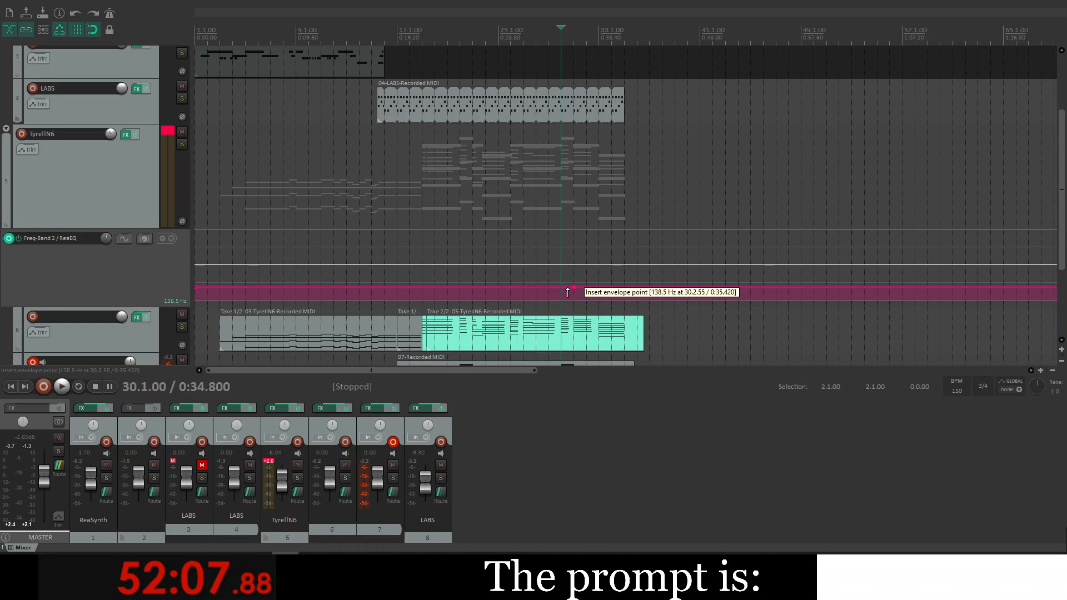
left_click_drag(624, 291, 625, 203)
key("space")
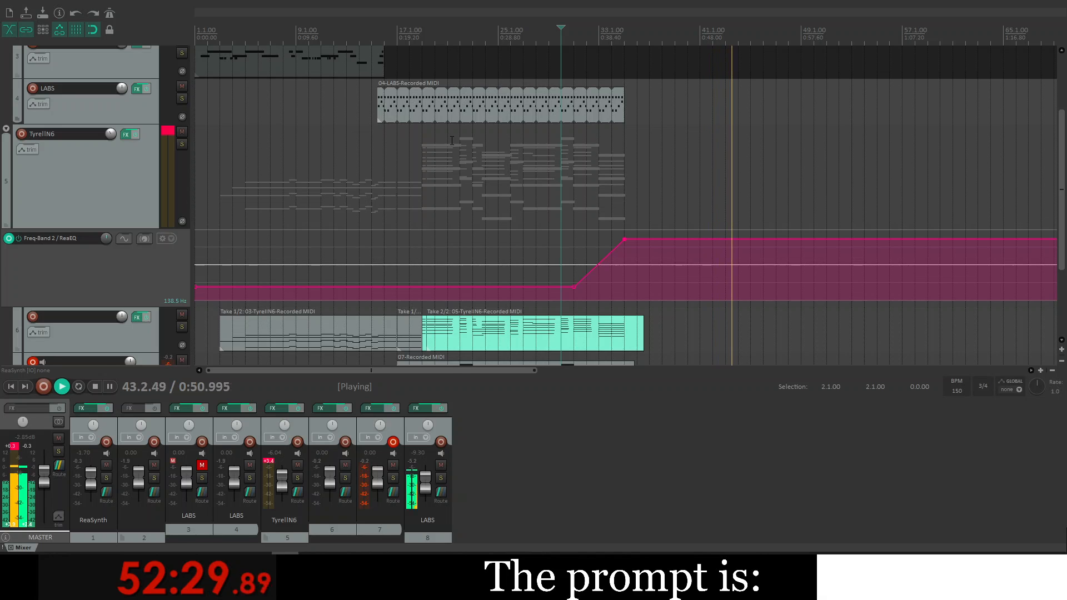
key("space")
Step: Shorten the recorded MIDI item on LABS track 8 so it ends at measure 40
scroll(662, 230, "down", 3)
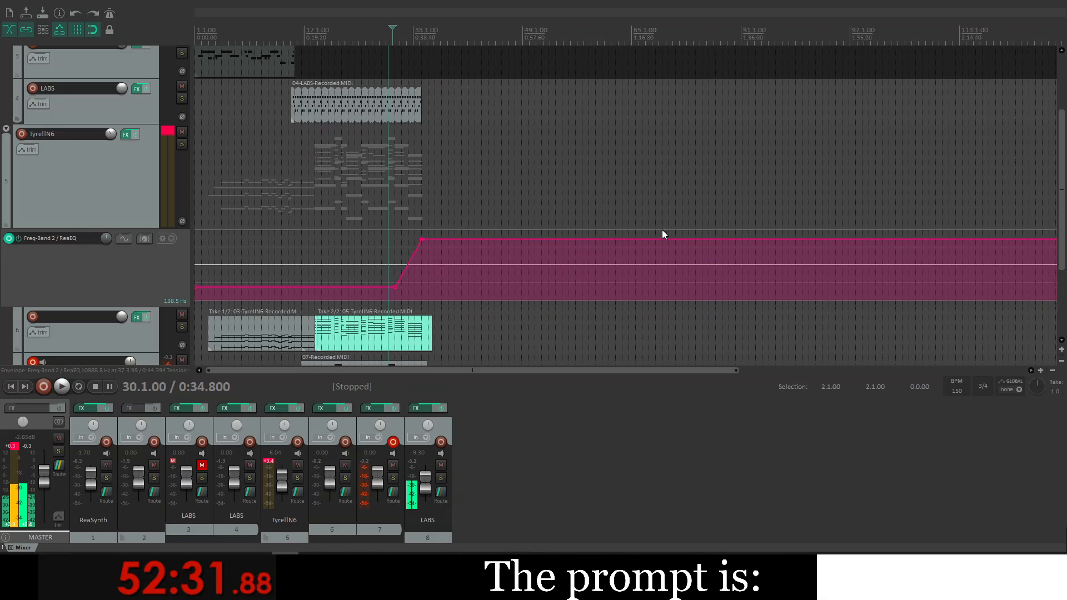
scroll(789, 236, "up", 2)
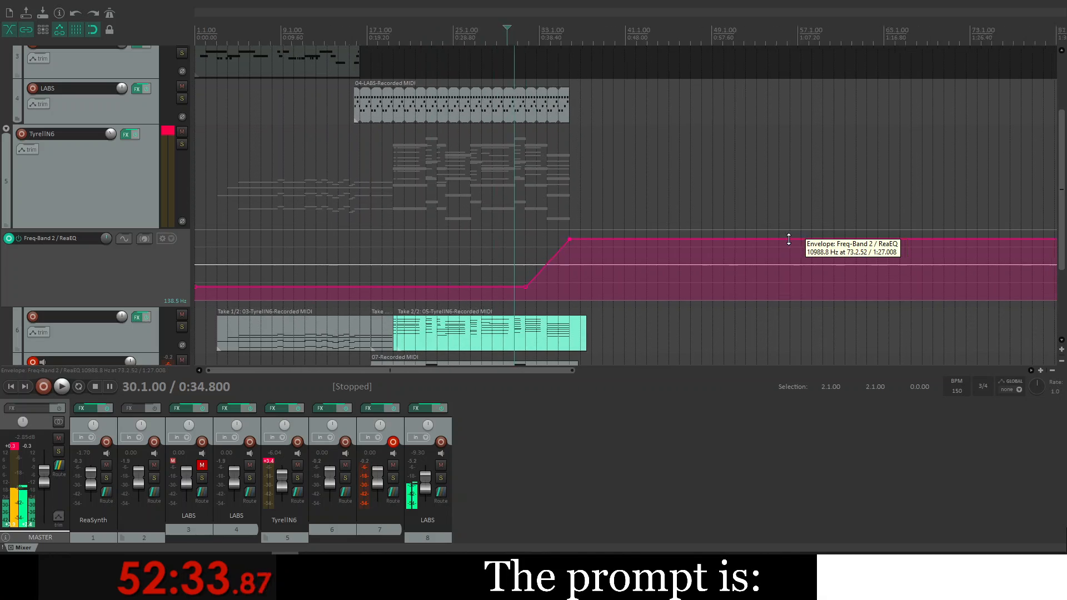
scroll(655, 304, "down", 5)
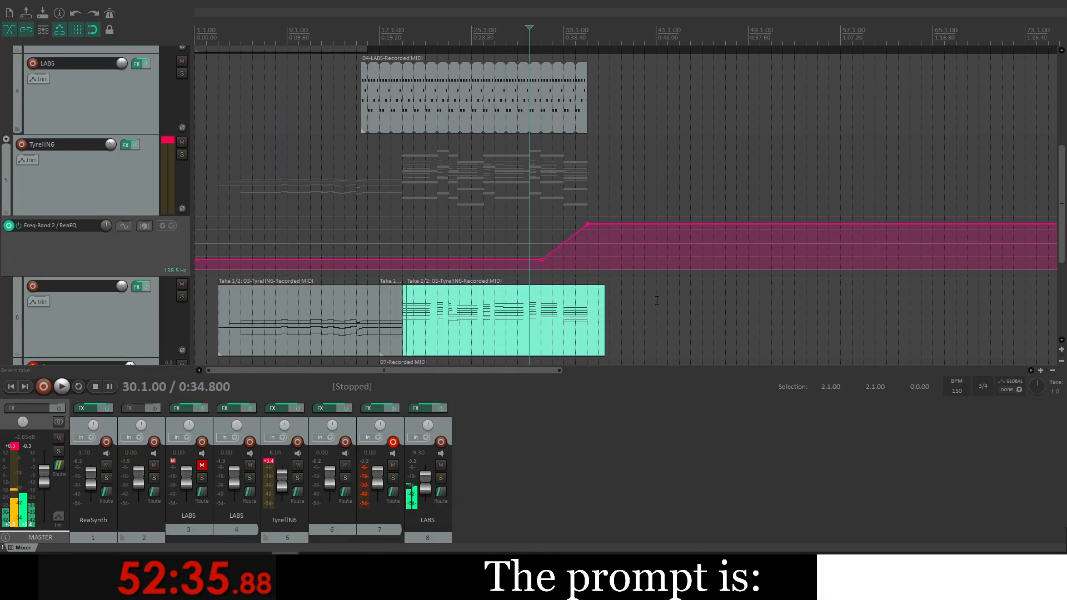
scroll(657, 300, "down", 3)
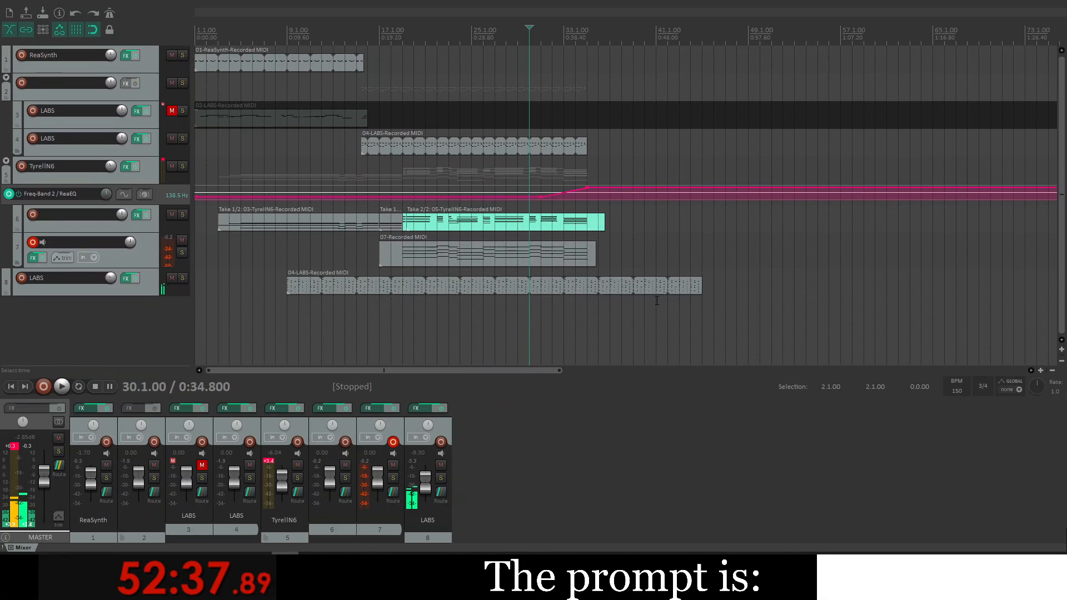
left_click_drag(700, 286, 639, 282)
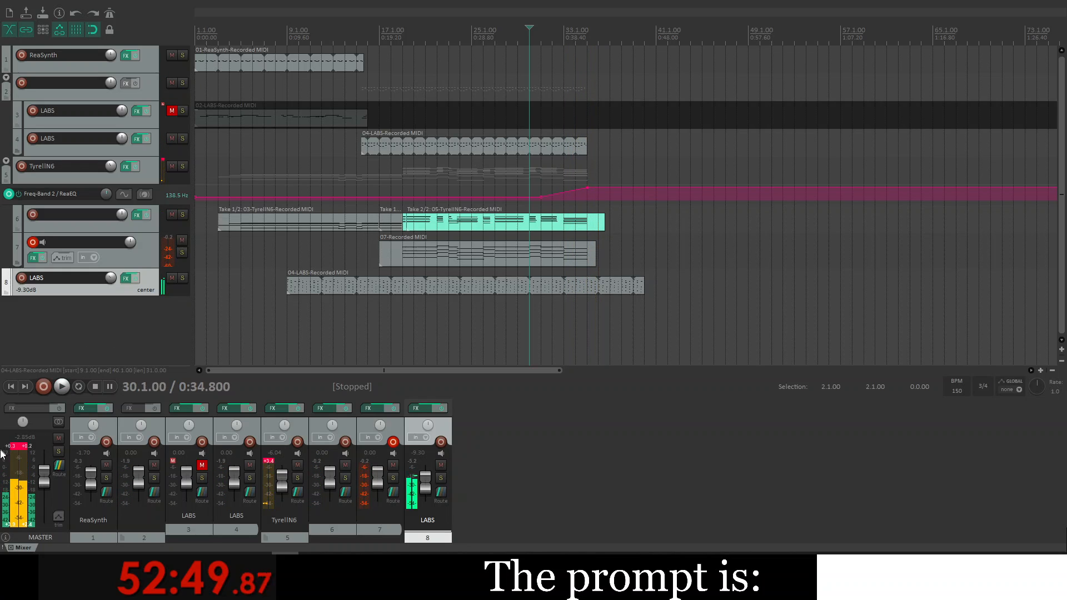
Step: Reset the peak indicators on the master and TyrellN6 folder meters, then play briefly from measure 17
left_click(20, 446)
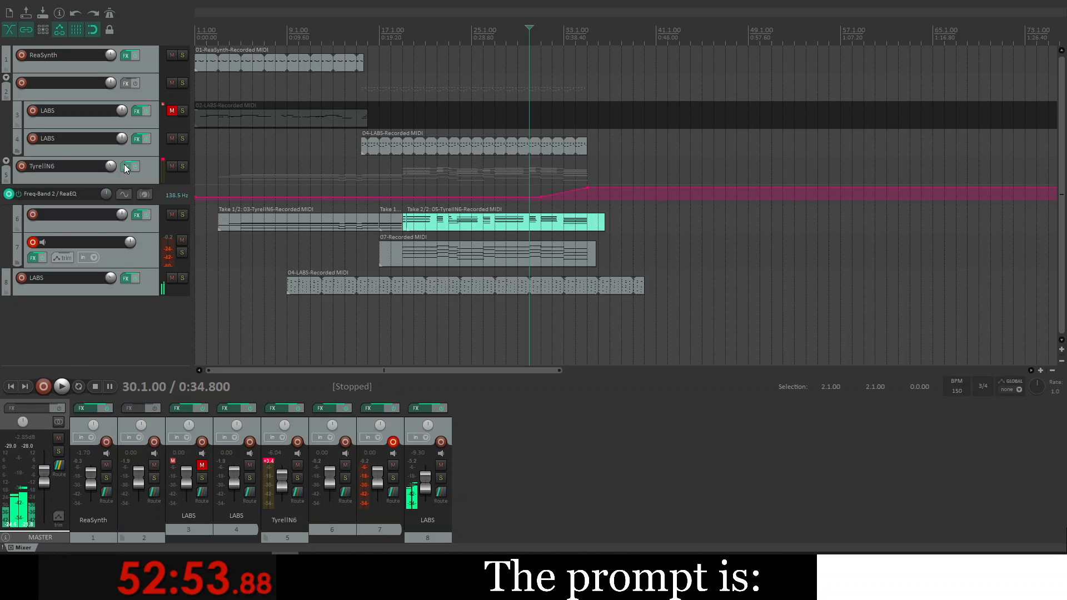
left_click(270, 461)
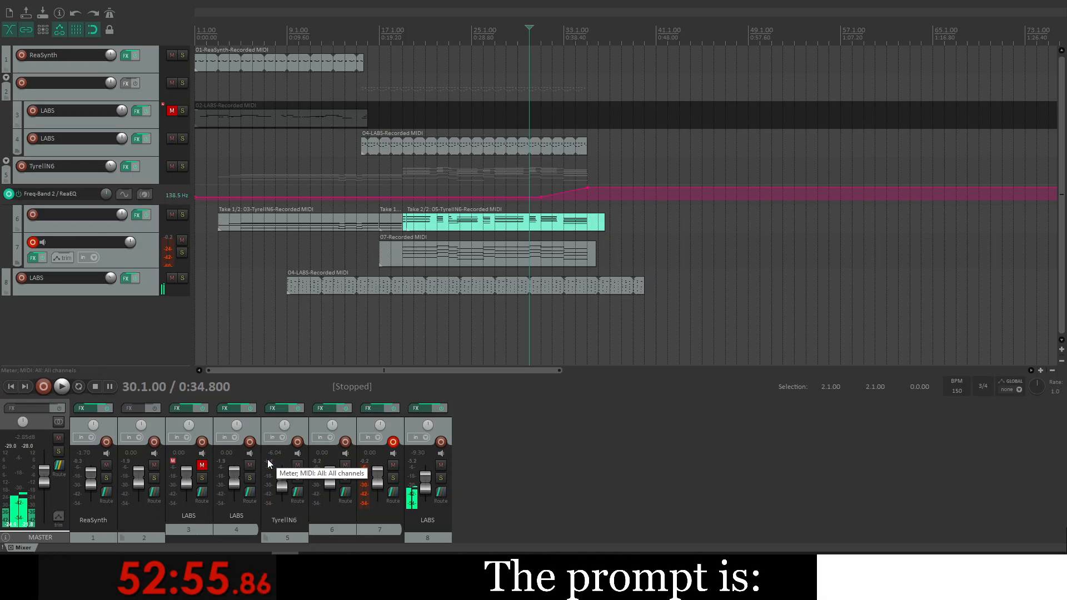
left_click(373, 223)
key("space")
key("space")
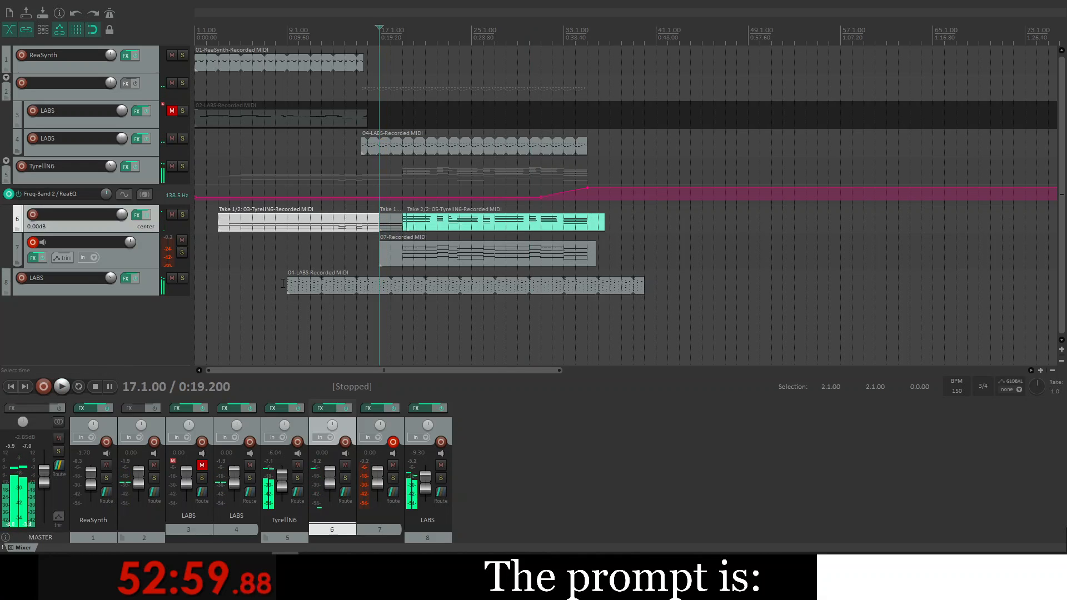
Step: Listen to the arrangement from the project start past measure 34, stop playback and reset the master peak indicators
left_click(11, 386)
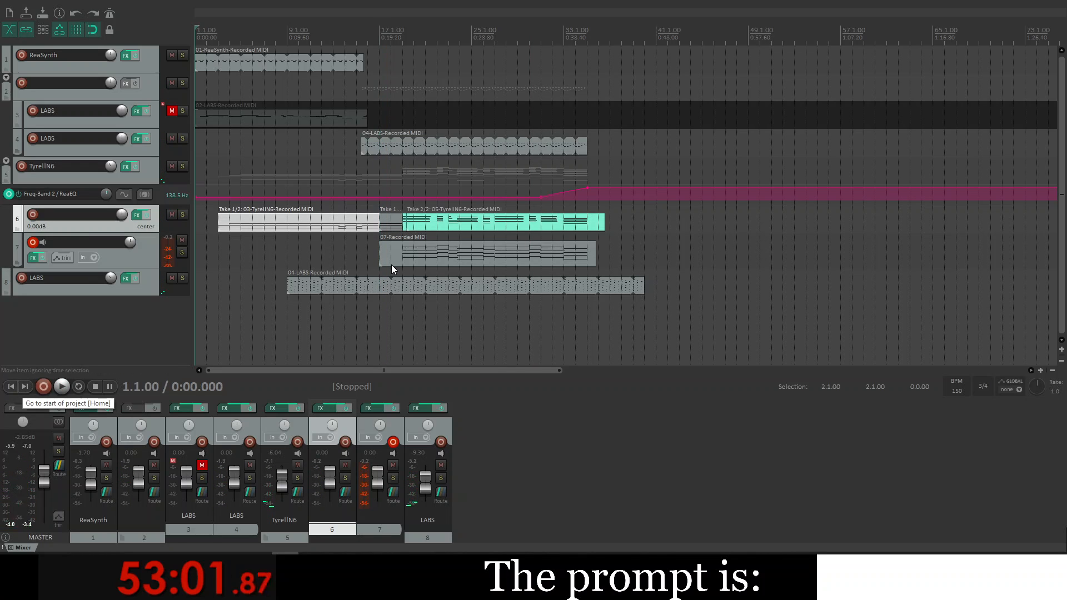
key("space")
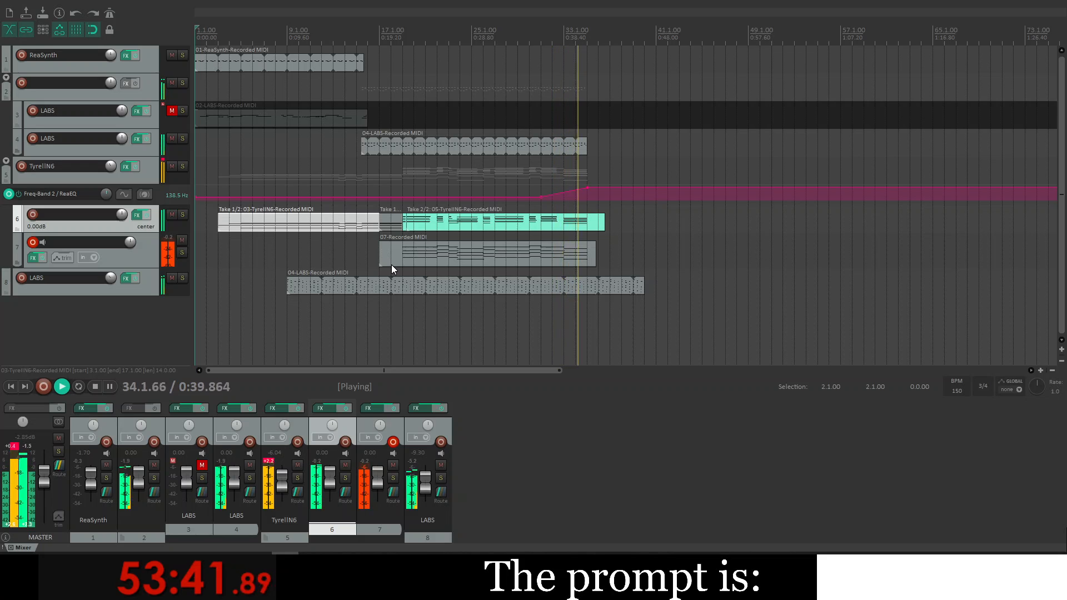
key("space")
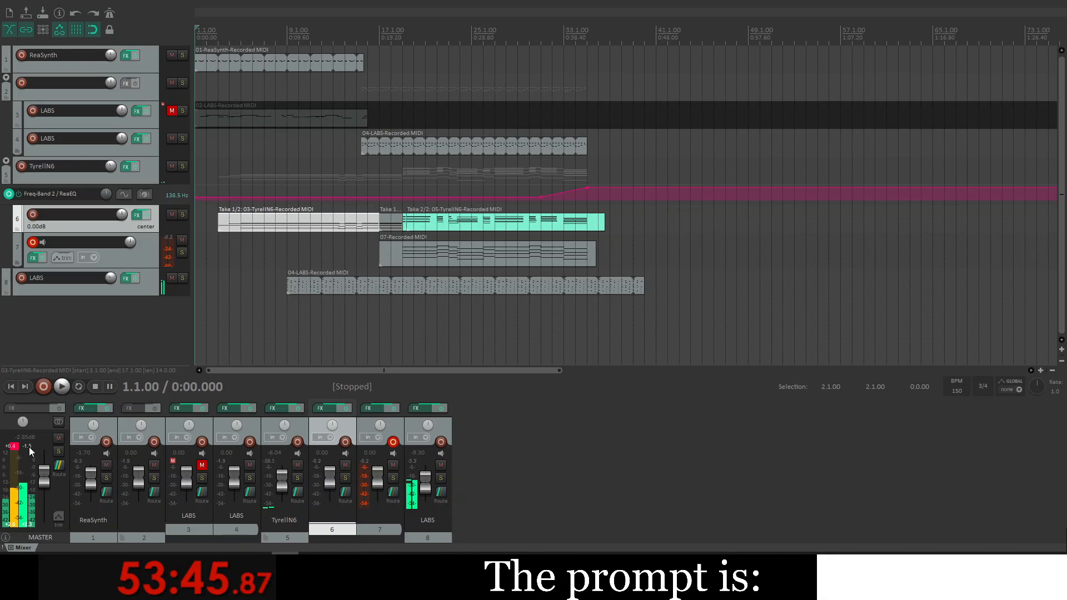
left_click(11, 447)
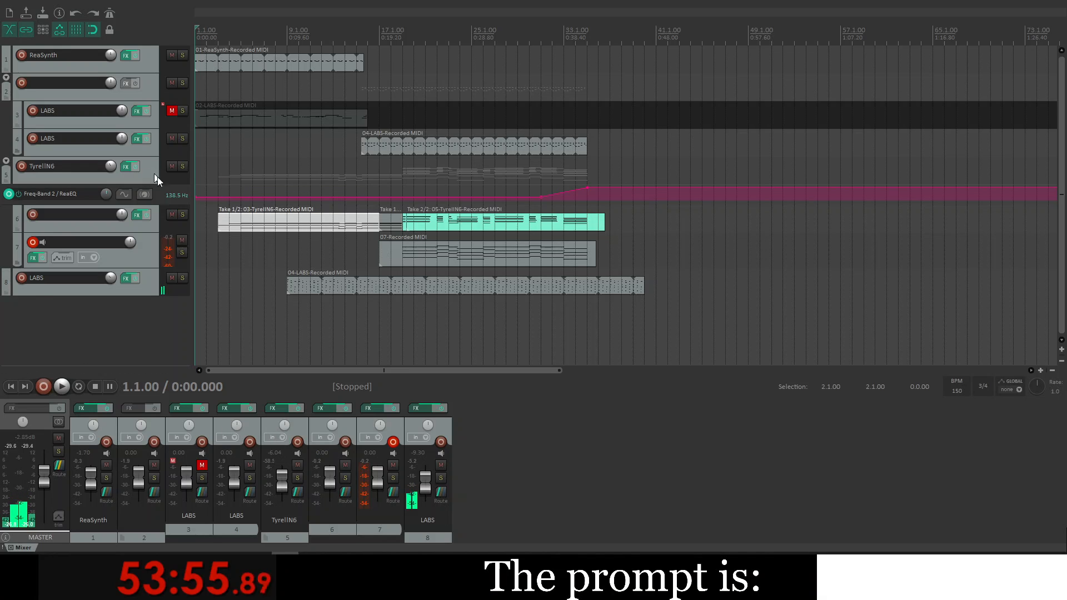
Step: Enlarge the TyrellN6 folder track and show its Volume automation envelope
left_click_drag(148, 182, 148, 197)
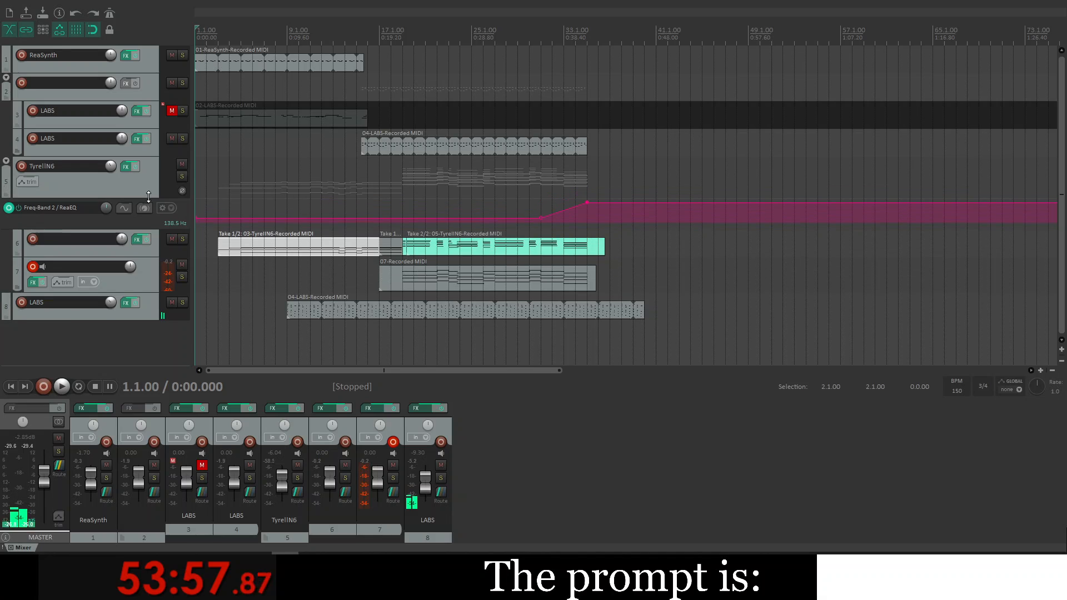
left_click(25, 183)
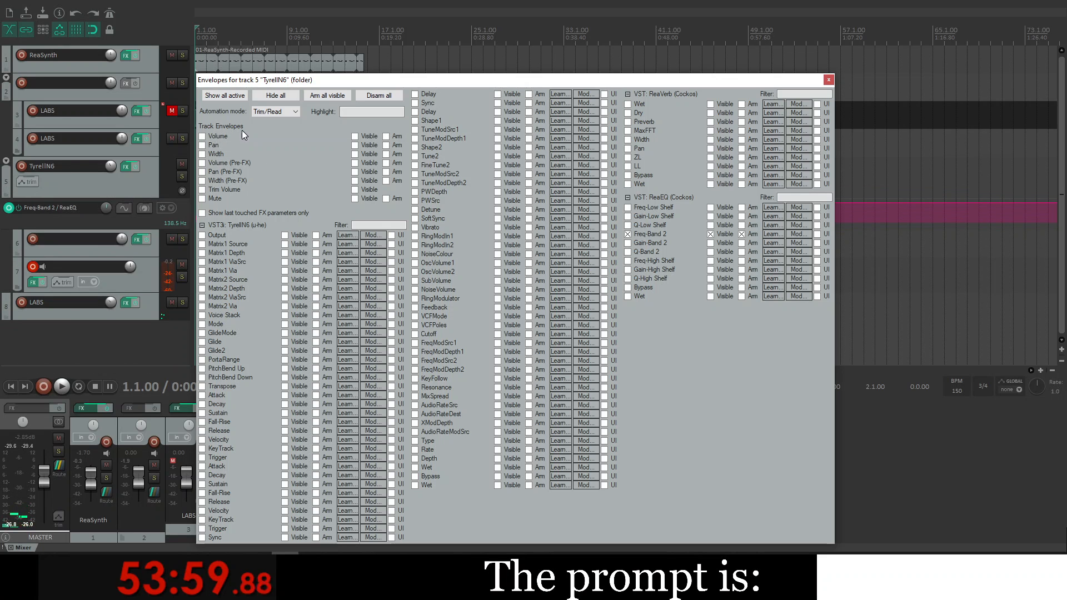
left_click(201, 136)
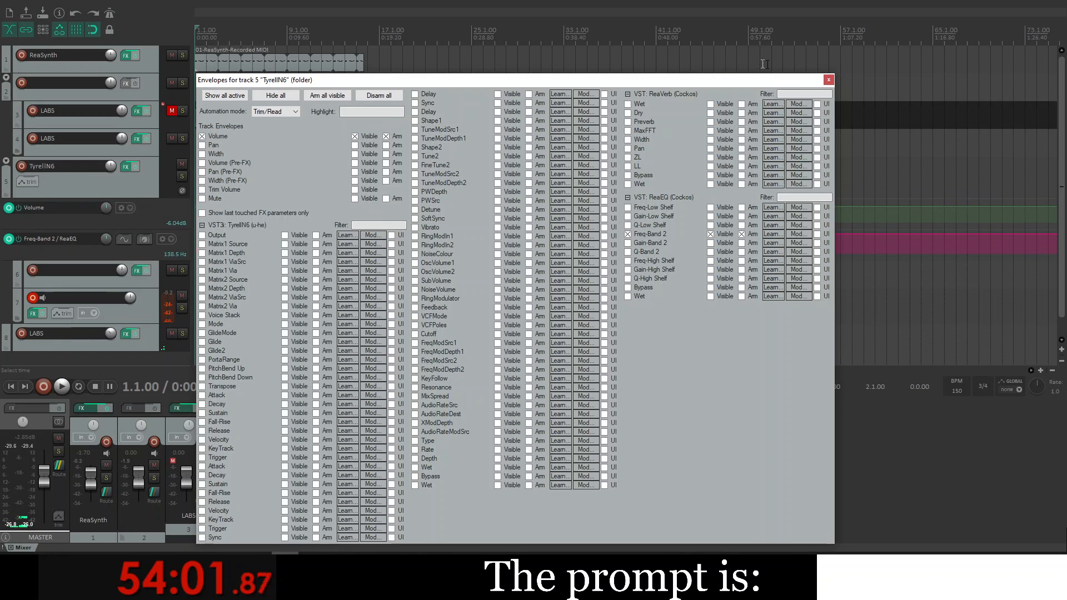
left_click(828, 81)
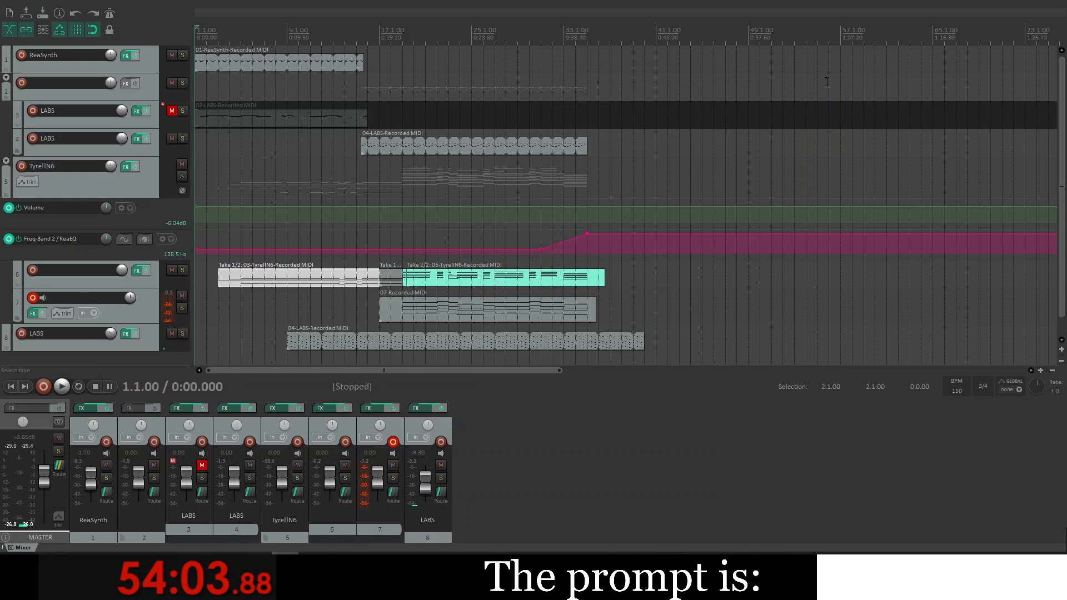
Step: Add Volume envelope points at measures 17 and 19, lowering the second to about -13.4 dB
left_click(382, 205)
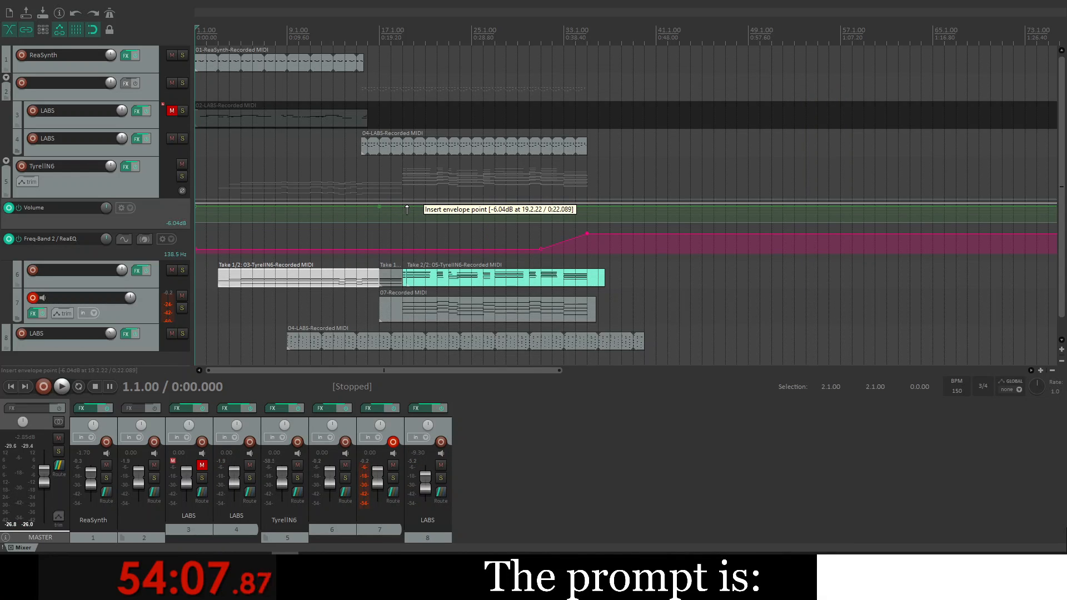
left_click_drag(404, 210, 402, 217)
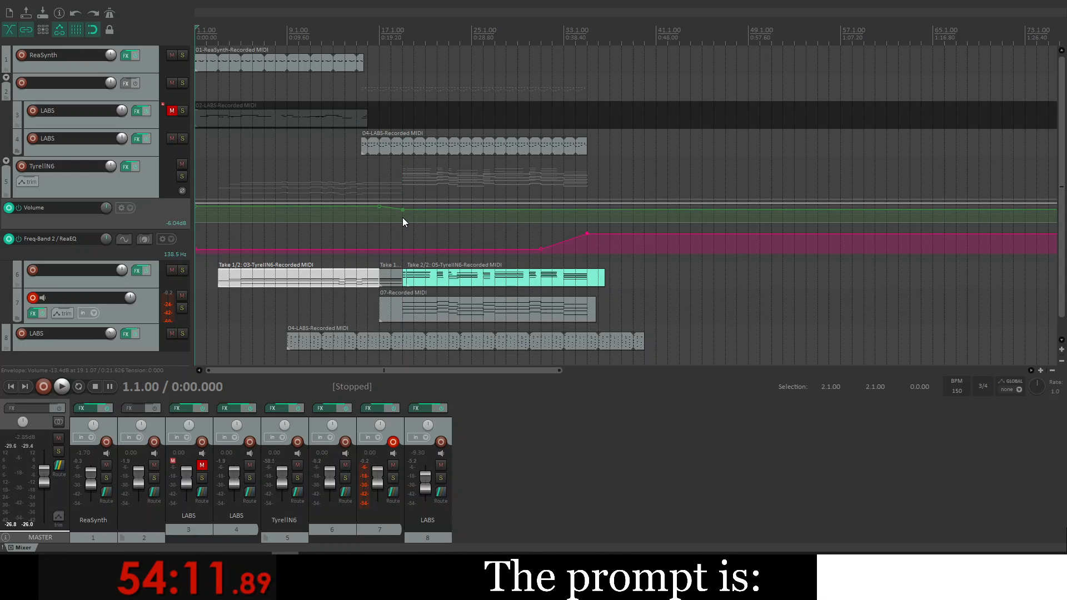
Step: Raise the TyrellN6 Volume envelope point at measure 19 to about -8 dB while auditioning from measure 15
left_click(351, 223)
key("space")
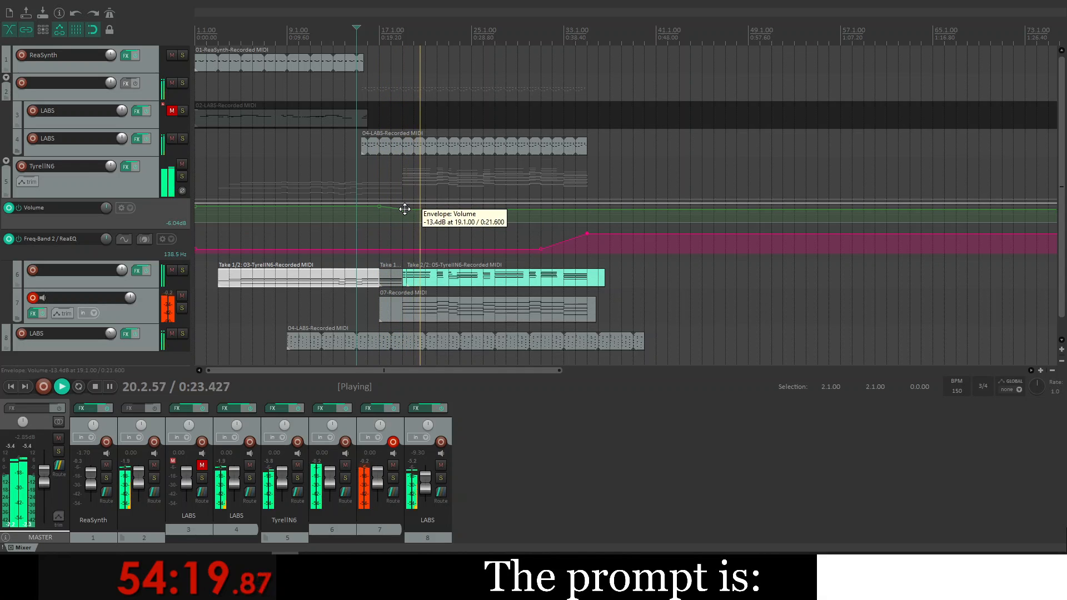
left_click_drag(402, 209, 401, 199)
key("space")
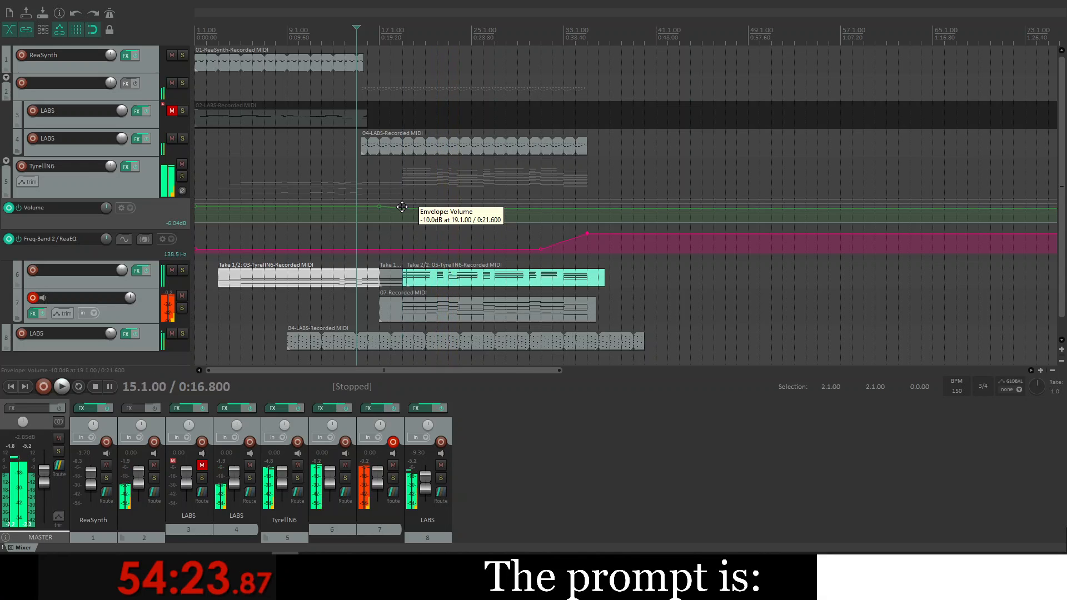
key("space")
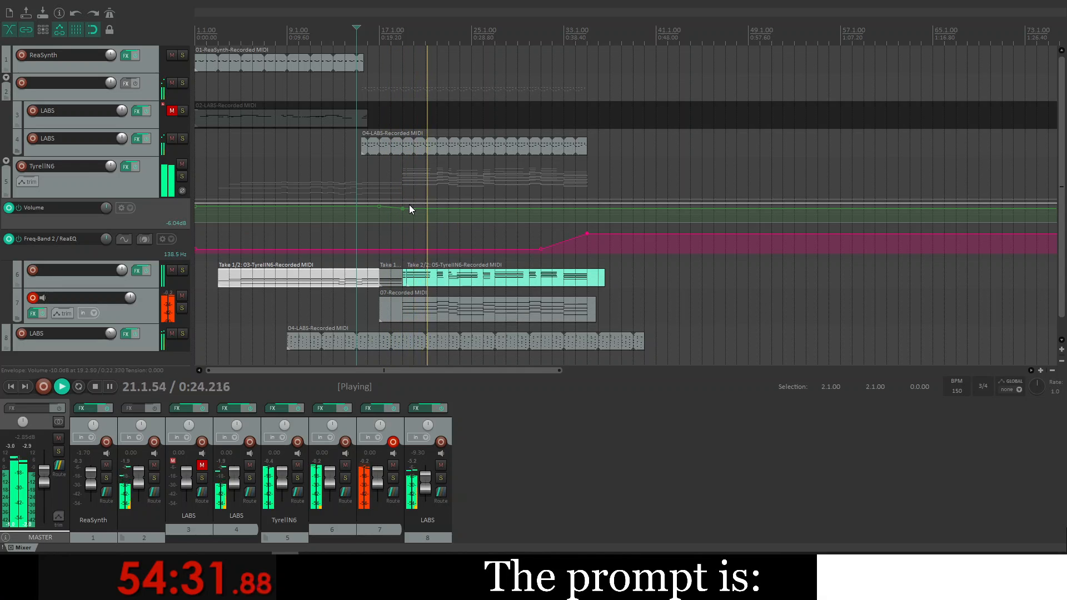
left_click_drag(403, 209, 403, 205)
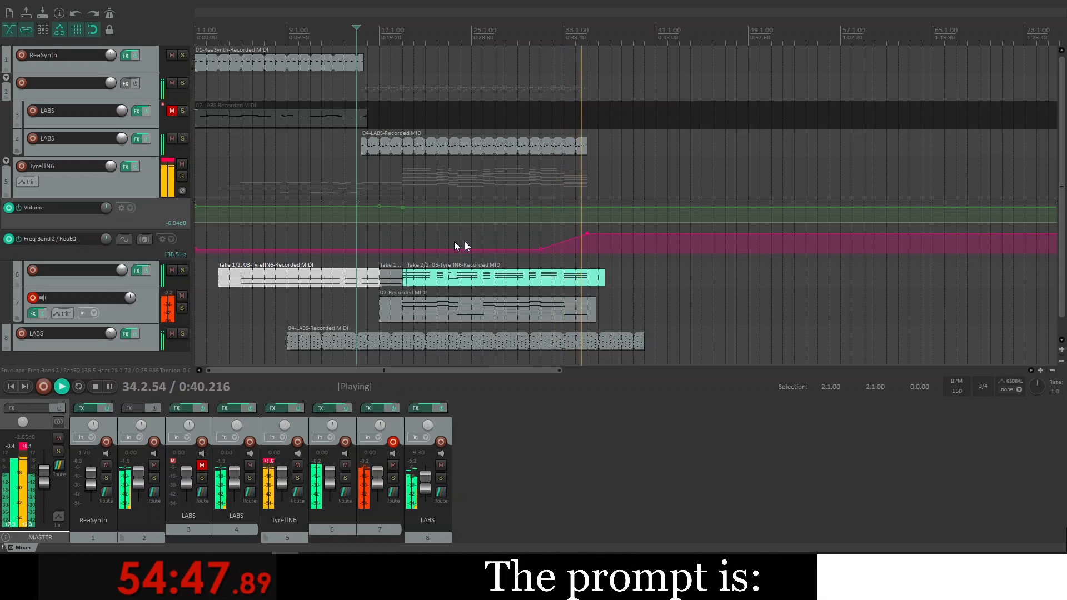
key("space")
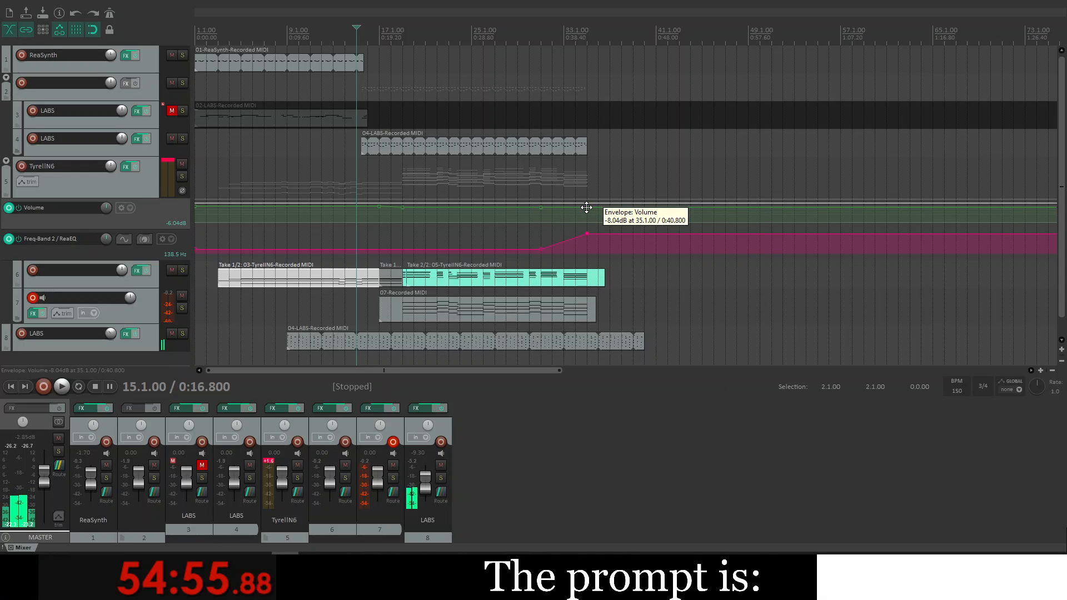
Step: Add TyrellN6 Volume envelope points at measures 31 and 35, lowering the second to about -19.4 dB, and audition from measure 29
left_click_drag(587, 207, 561, 224)
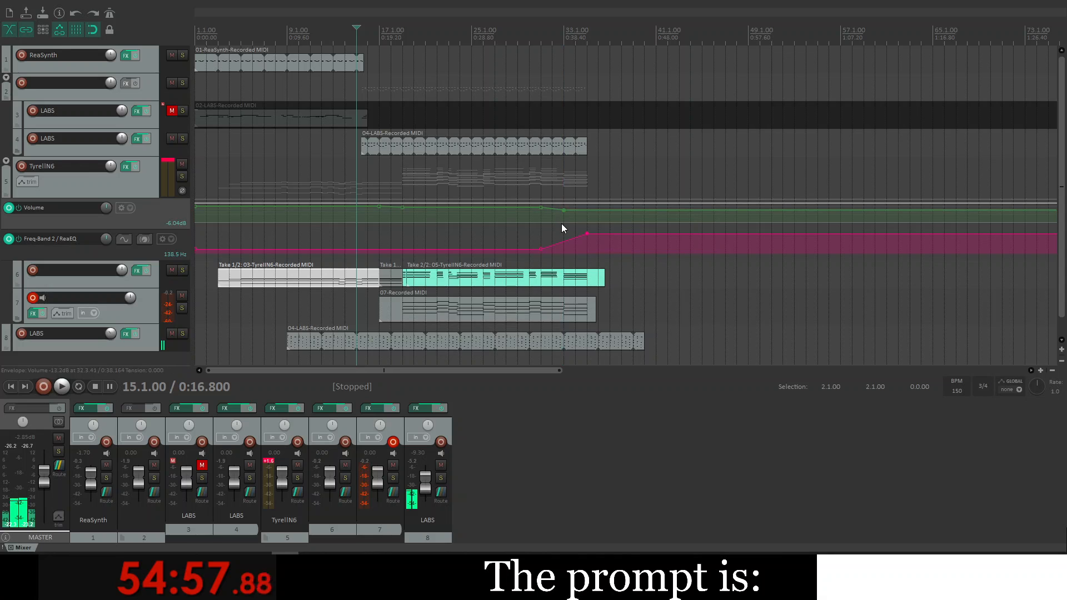
left_click(518, 212)
key("space")
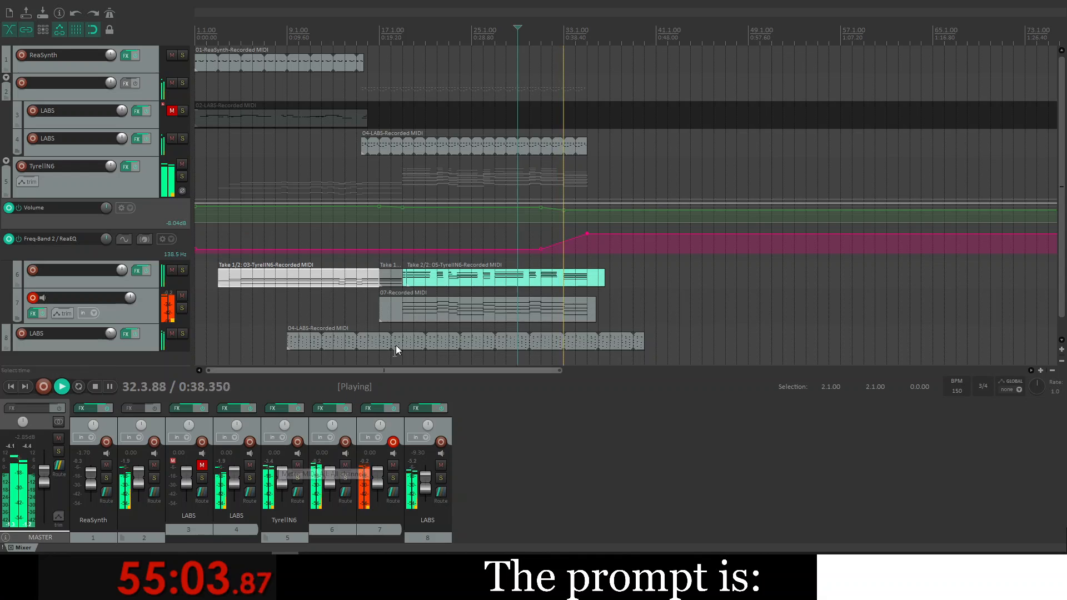
left_click_drag(563, 210, 592, 225)
key("space")
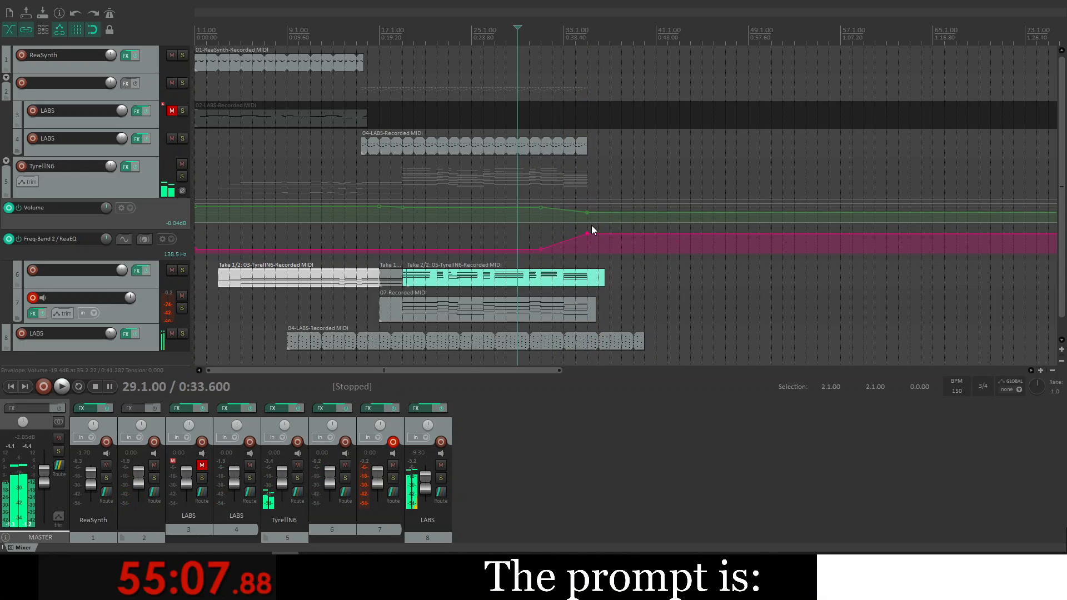
Step: Listen to the volume fade from measure 32 and again from measure 30, and stop playback
left_click(548, 112)
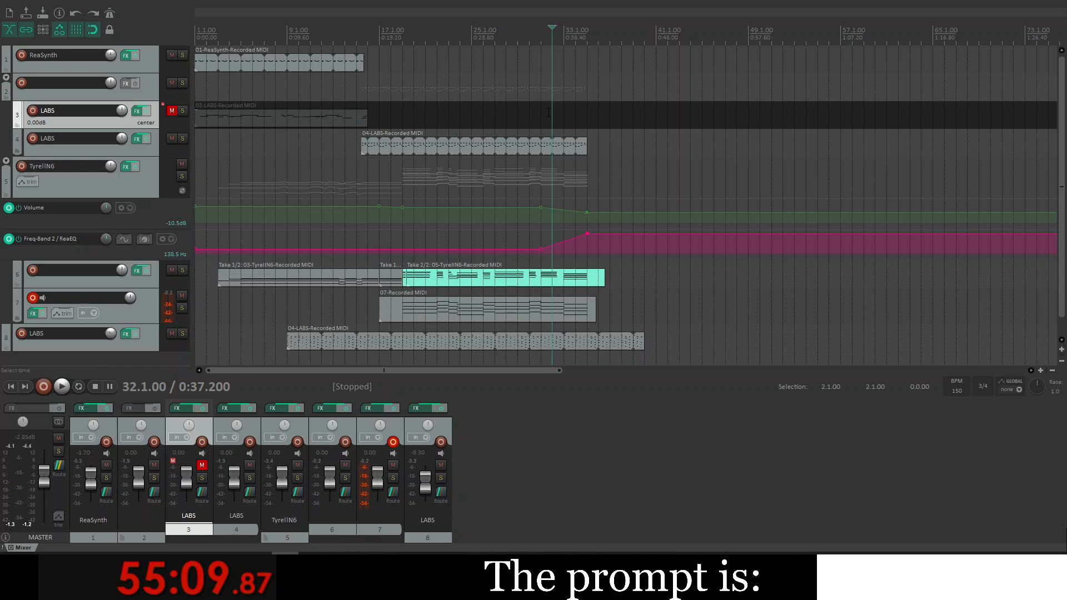
key("space")
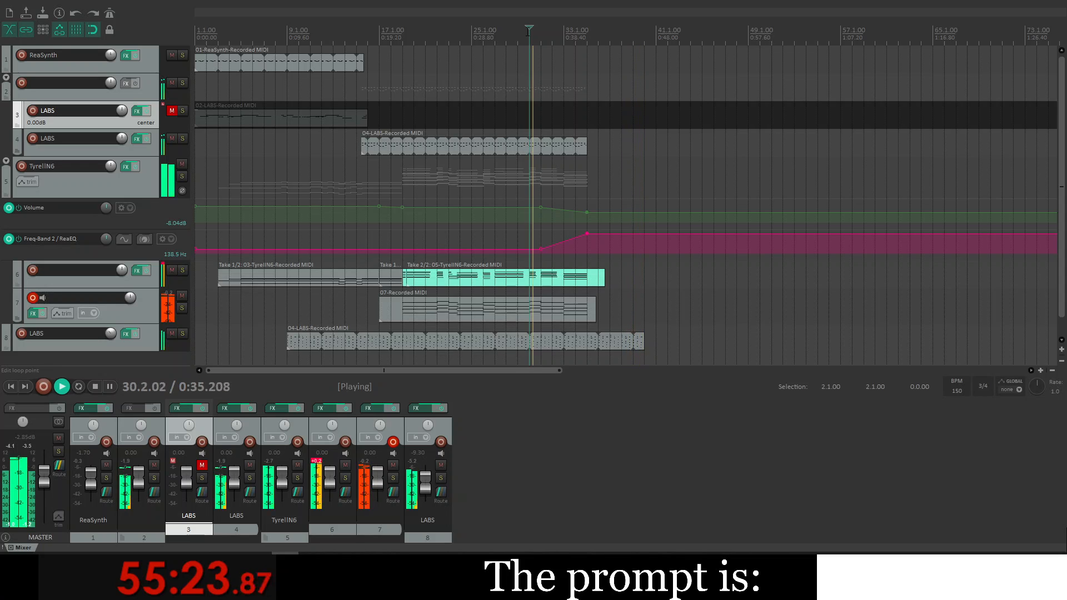
key("space")
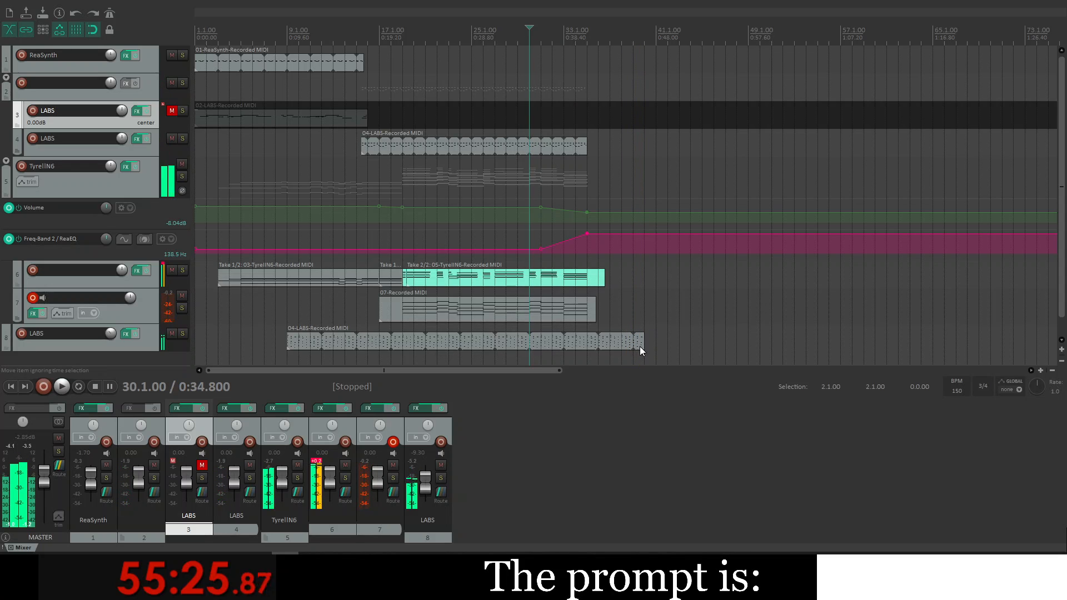
Step: Extend the looped LABS item on track 8 to end at measure 43 and audition the ending from measures 36 and 34
left_click_drag(644, 342, 679, 341)
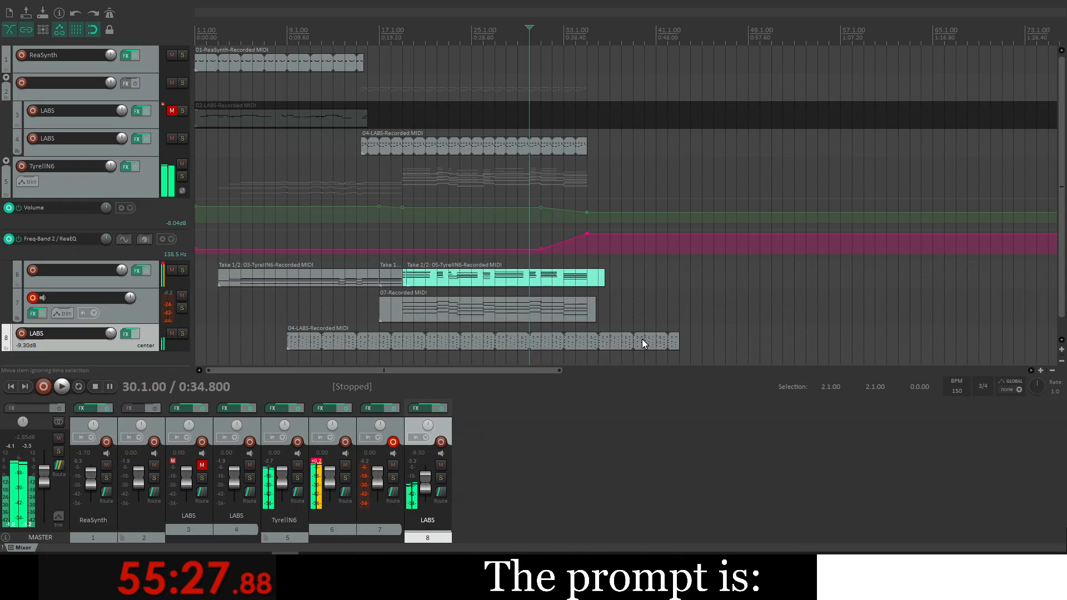
left_click(598, 338)
key("space")
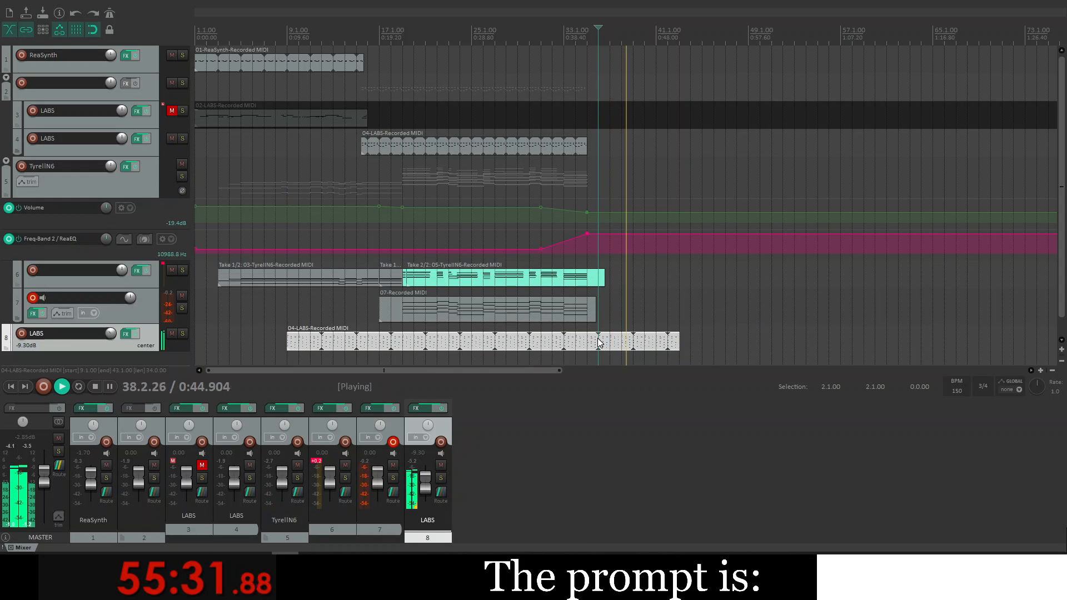
key("space")
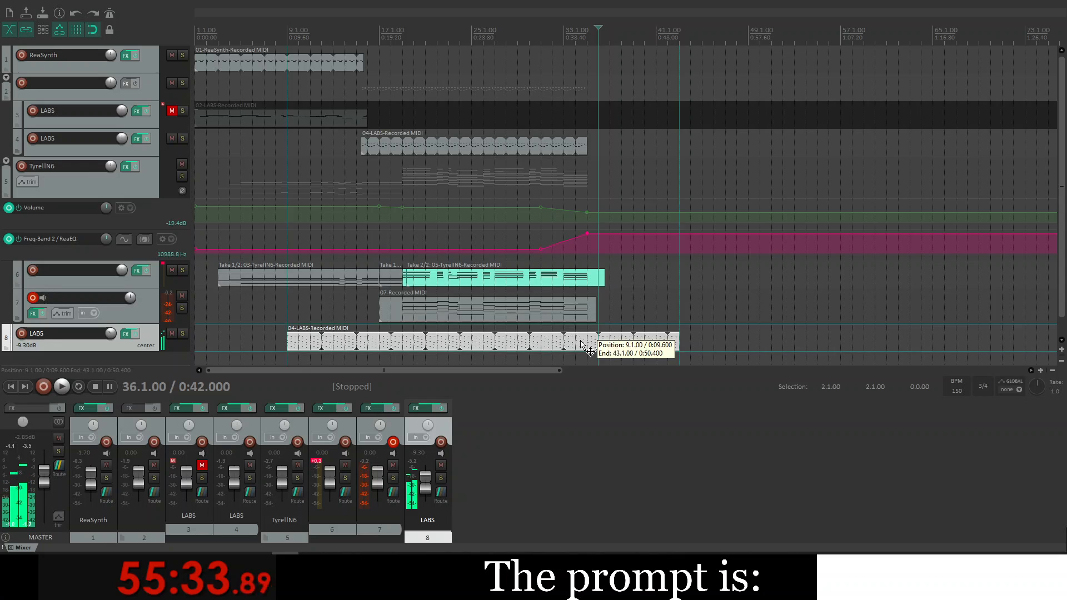
left_click(582, 344)
key("space")
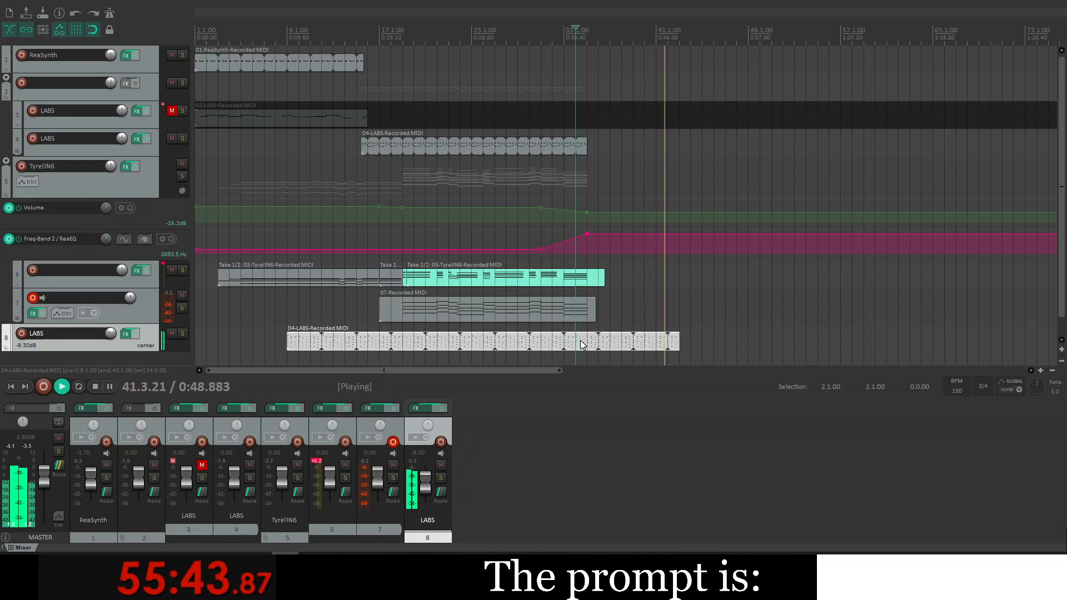
key("space")
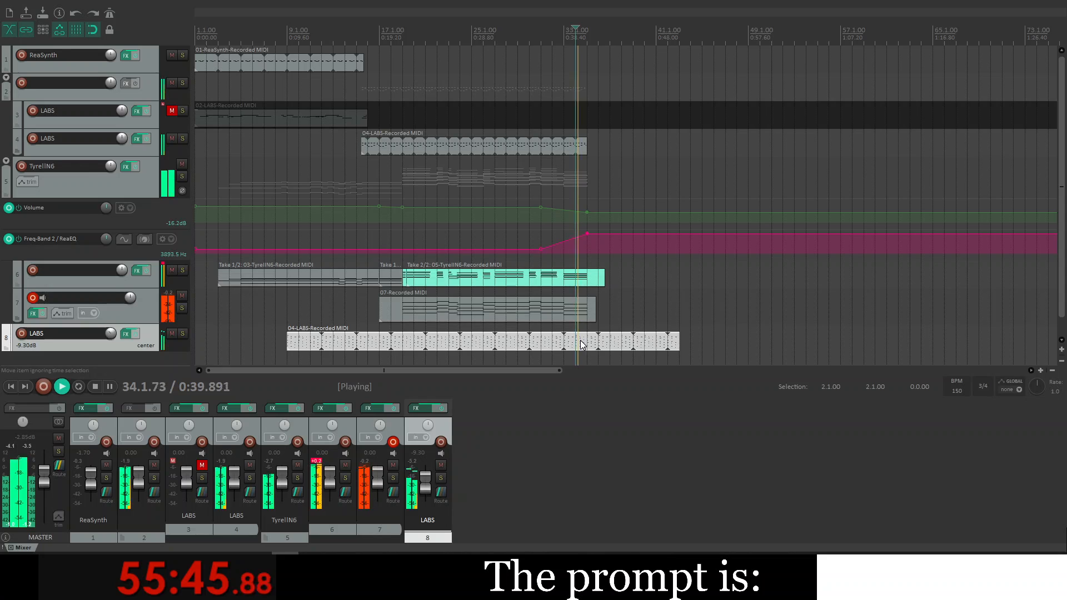
key("space")
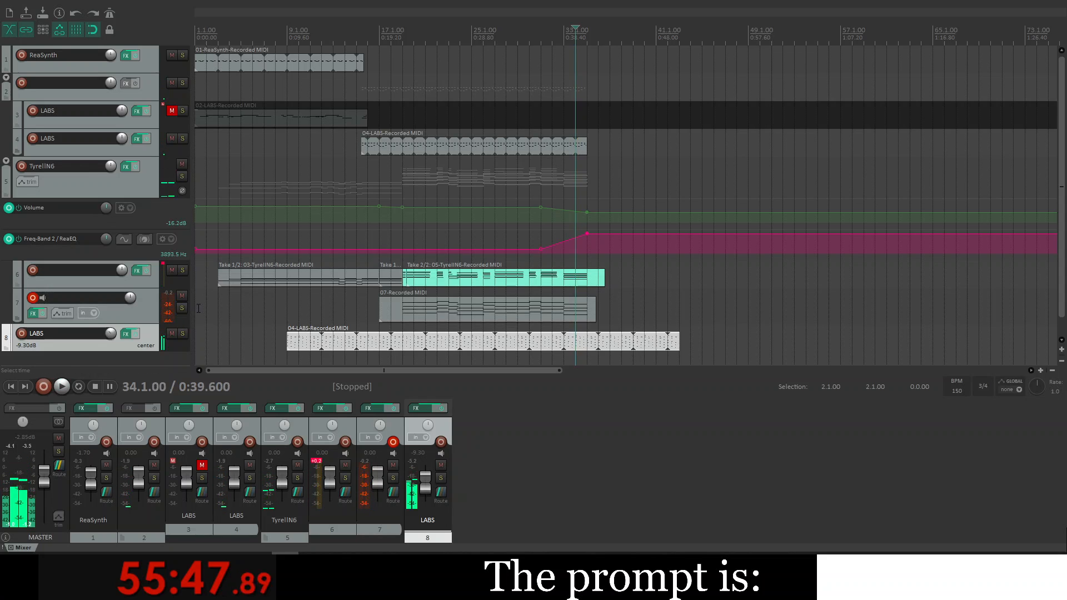
Step: Listen to the arrangement twice from the project start, past measure 40 and then past measure 35
left_click(198, 308)
key("space")
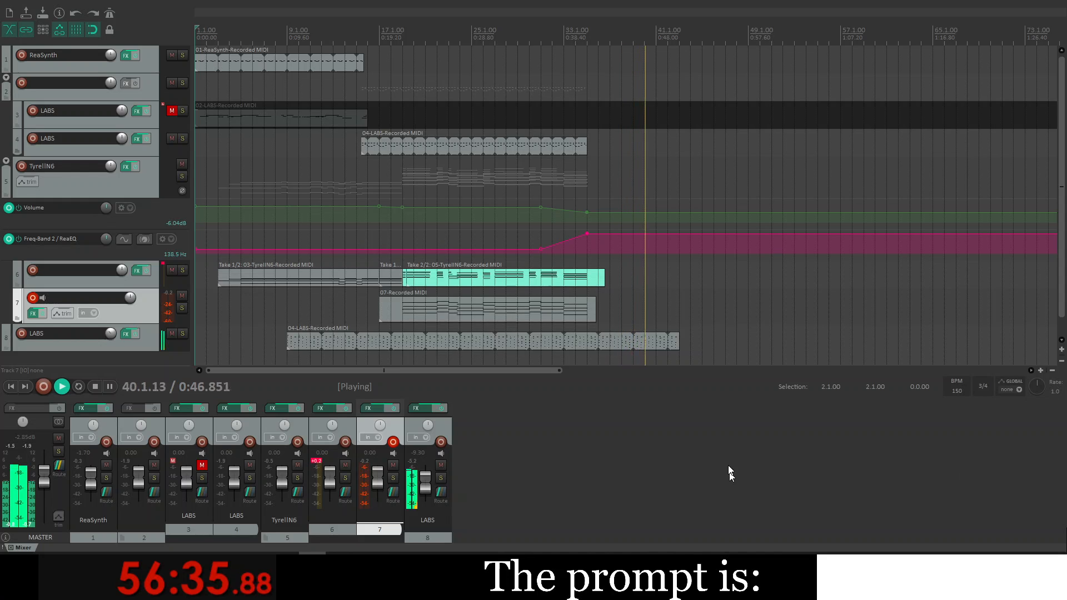
left_click(715, 449)
key("space")
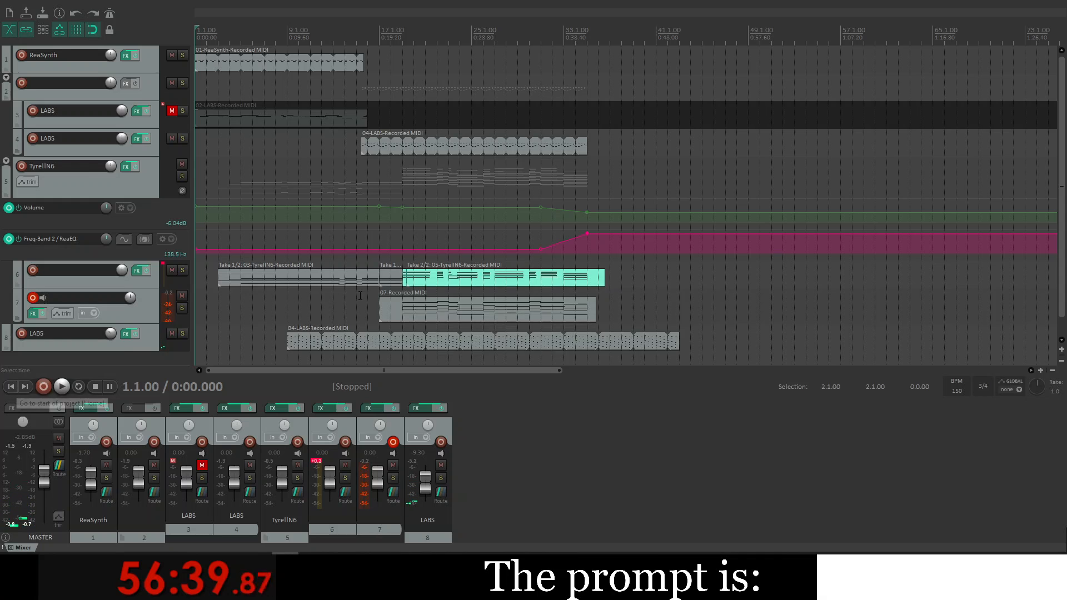
key("space")
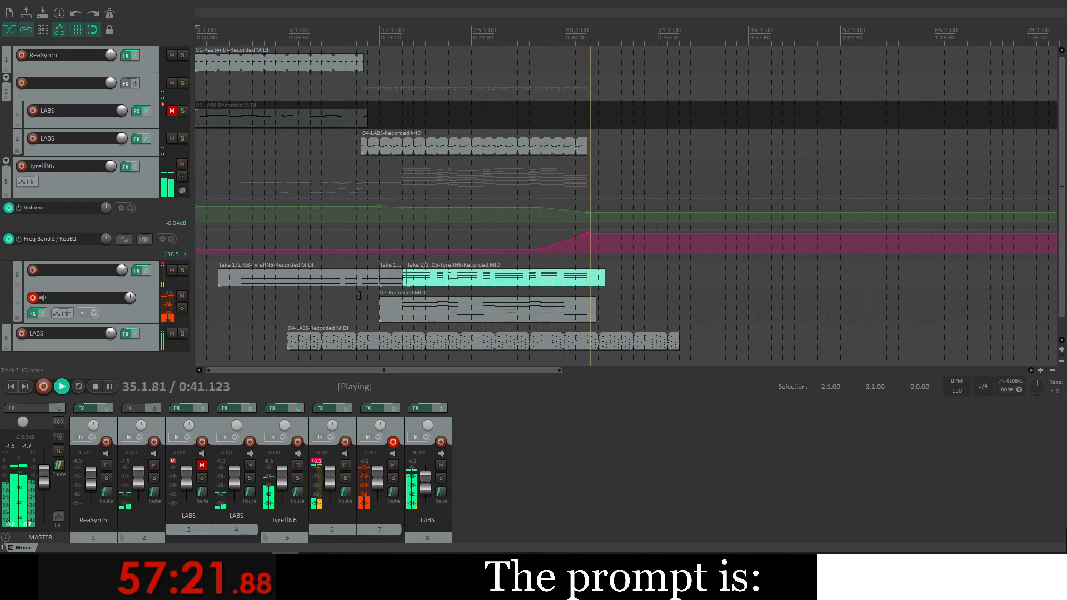
key("space")
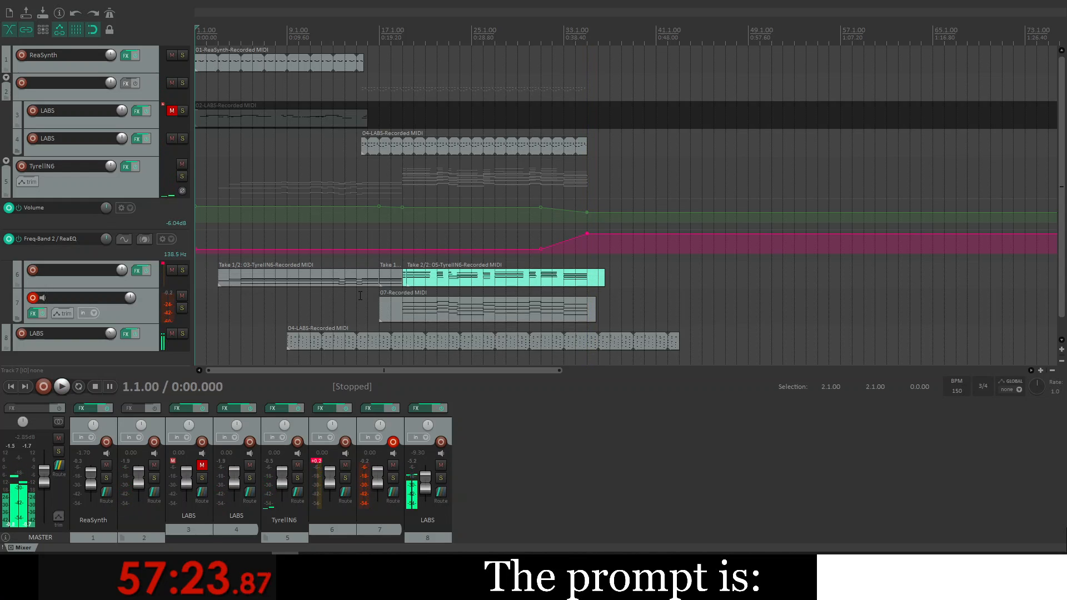
Step: Check the LABS drum instrument on track 4, then enlarge the track and show its Reverb automation envelope
left_click(138, 139)
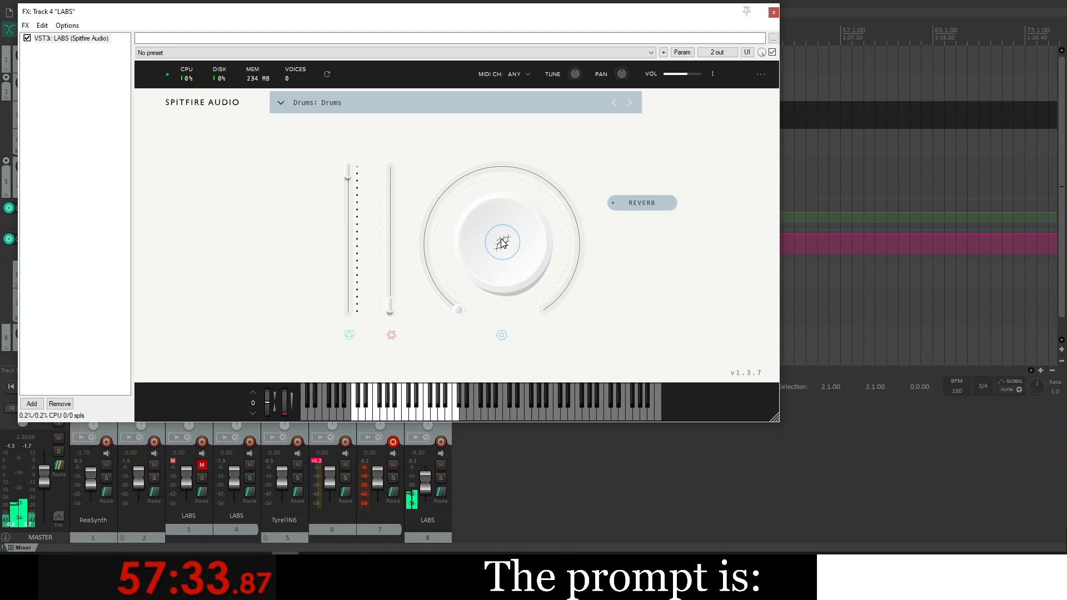
left_click(773, 13)
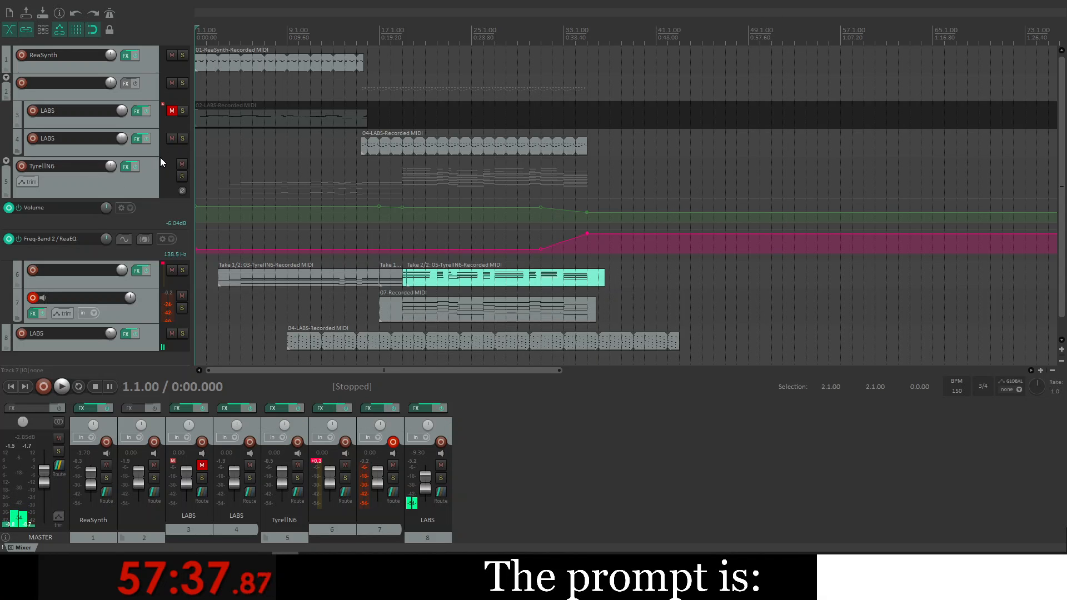
left_click_drag(151, 156, 117, 207)
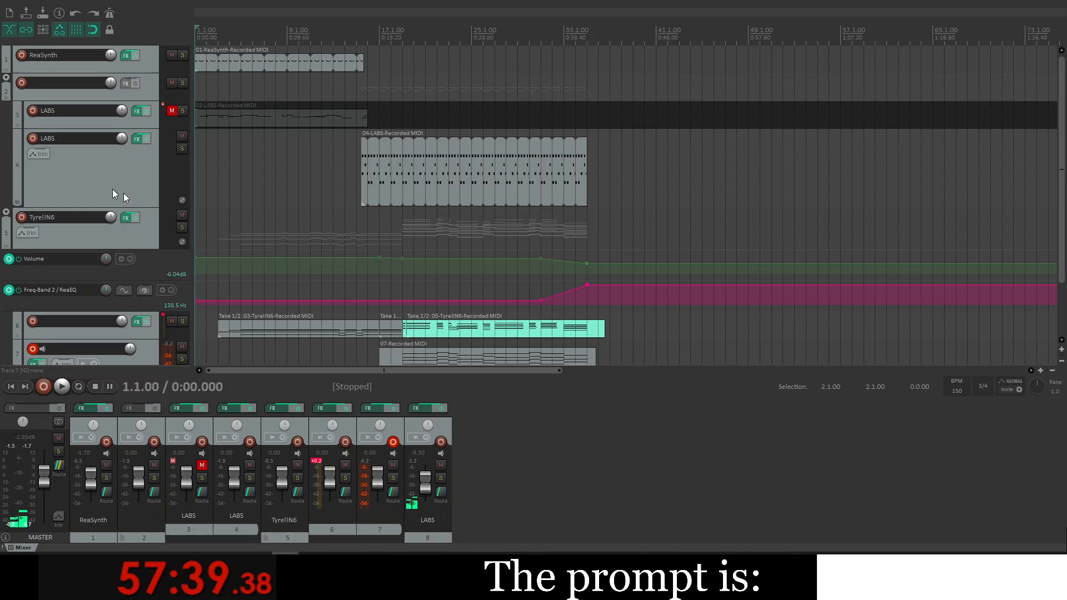
left_click(41, 154)
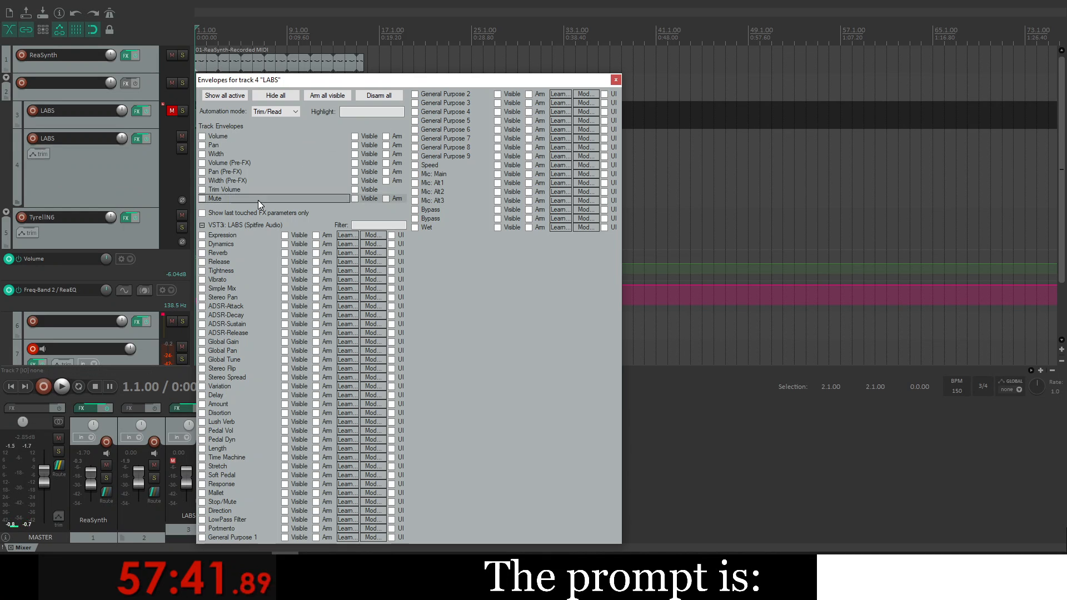
left_click(202, 253)
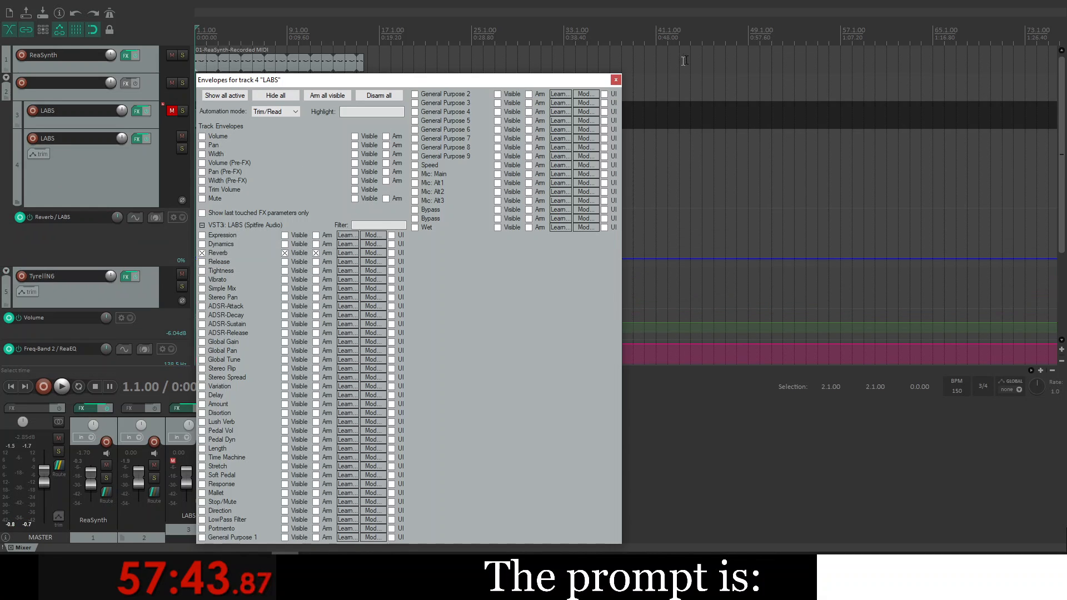
left_click(616, 80)
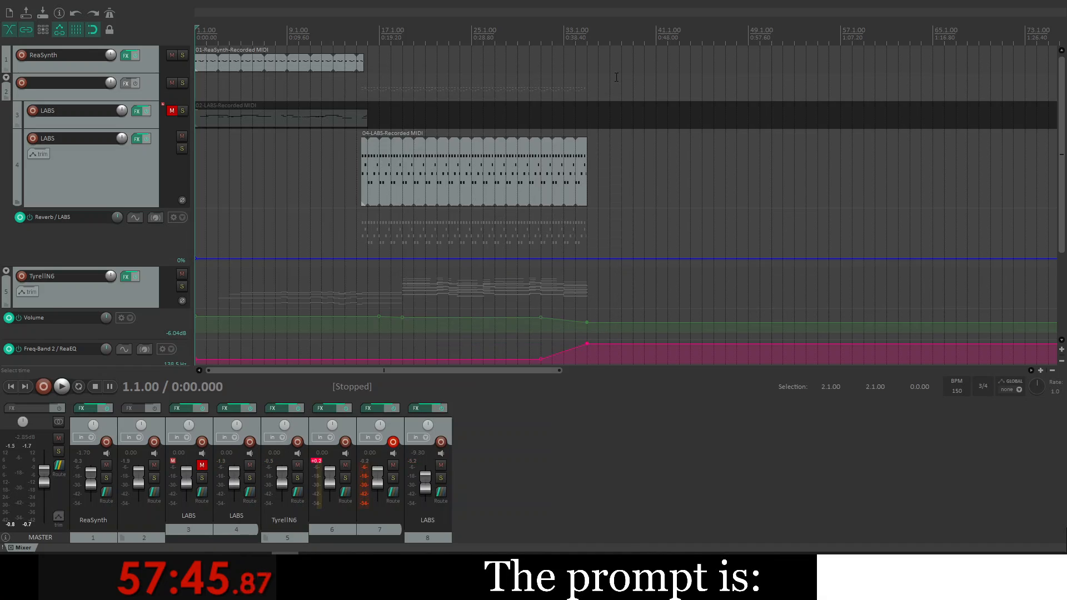
Step: Add Reverb envelope points at measures 31 and 35, raising the second to about 45%, and audition from measure 27
left_click(541, 258)
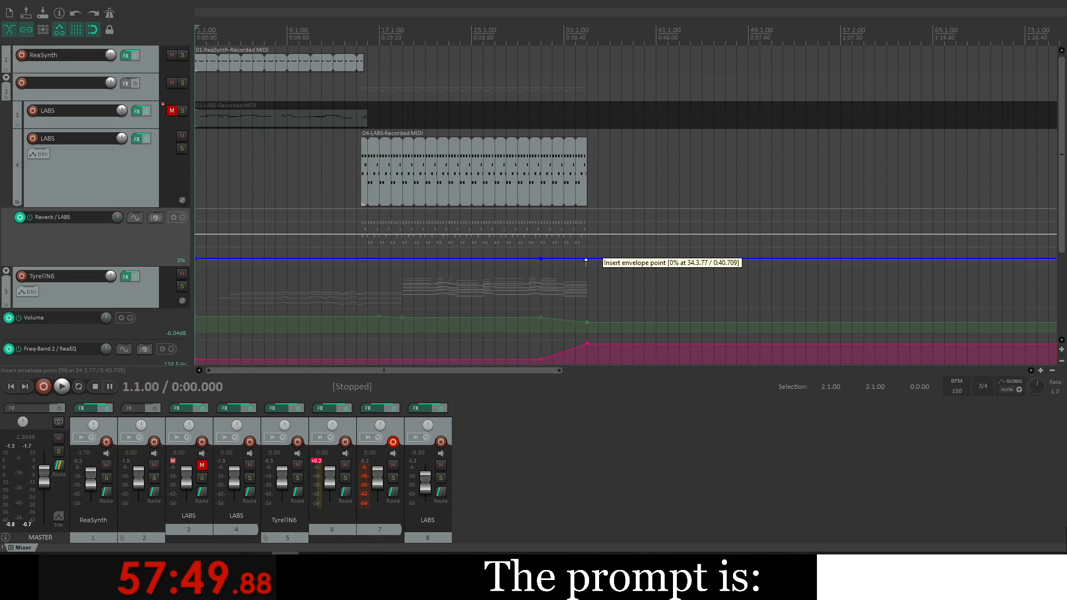
left_click_drag(585, 257, 584, 213)
left_click(490, 210)
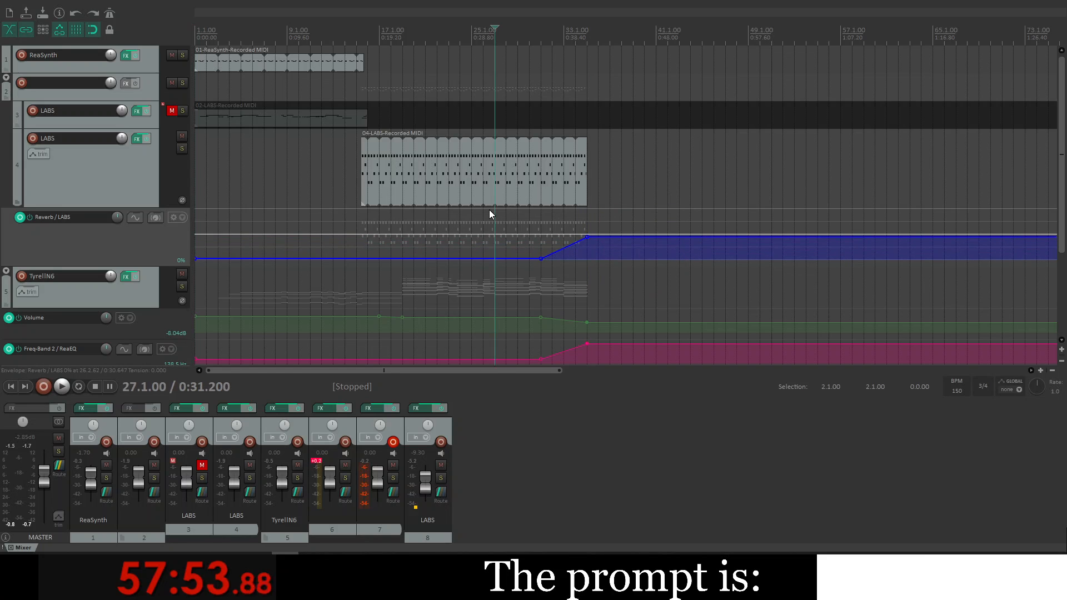
key("space")
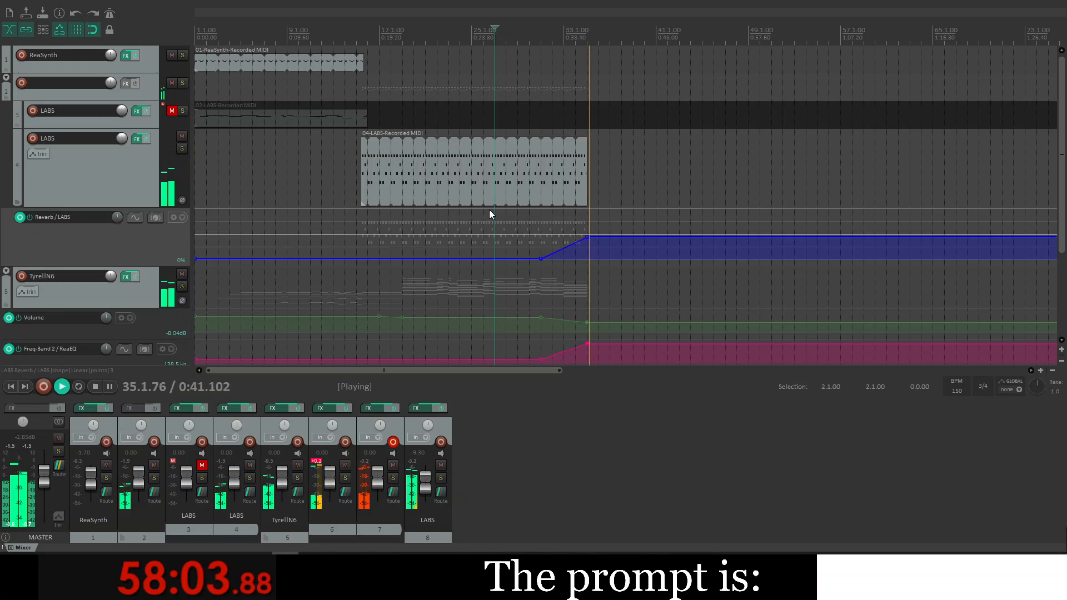
key("space")
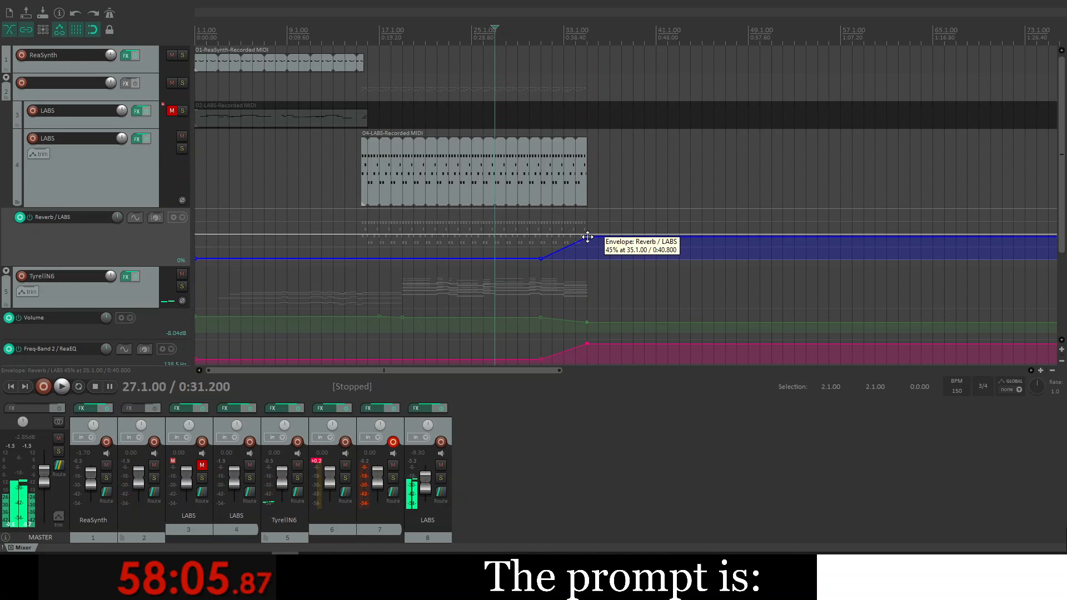
Step: Raise the Reverb point at measure 35 to the maximum, audition from measure 27 and reset track 4's peak indicator
left_click_drag(586, 238, 583, 162)
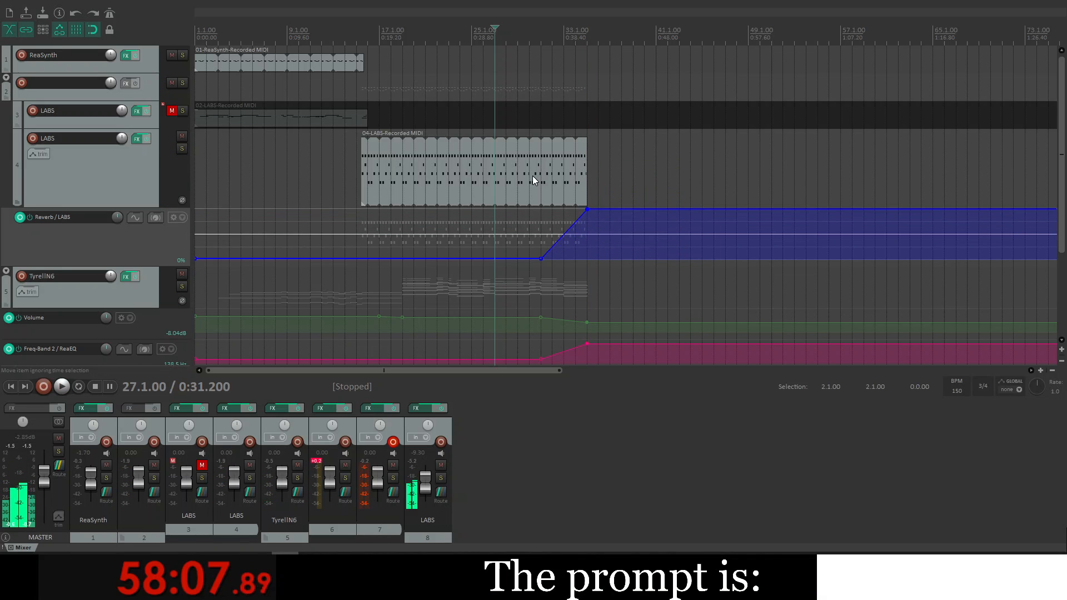
key("space")
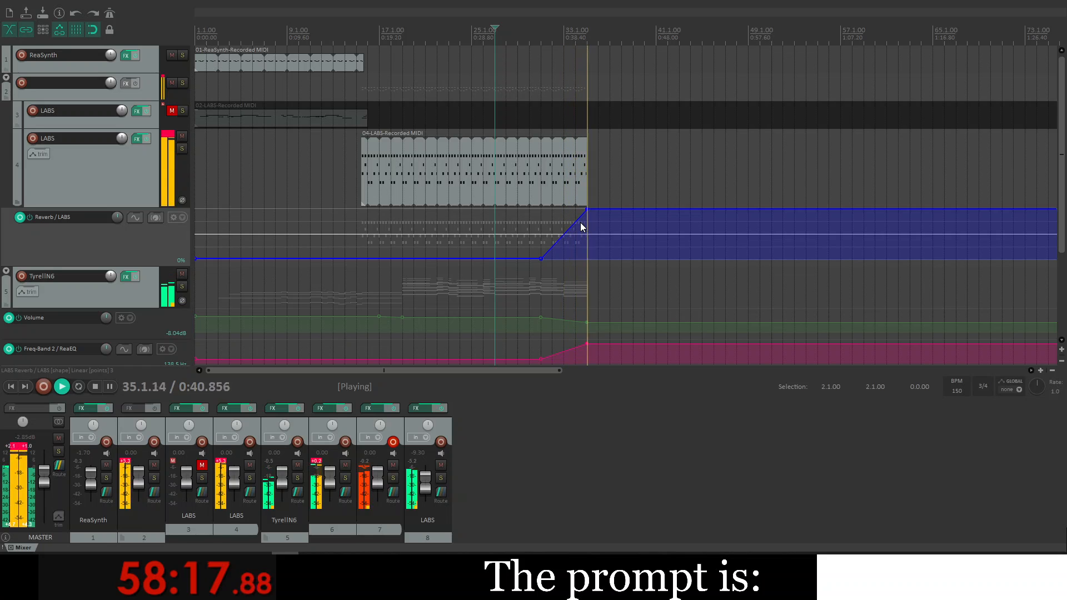
key("space")
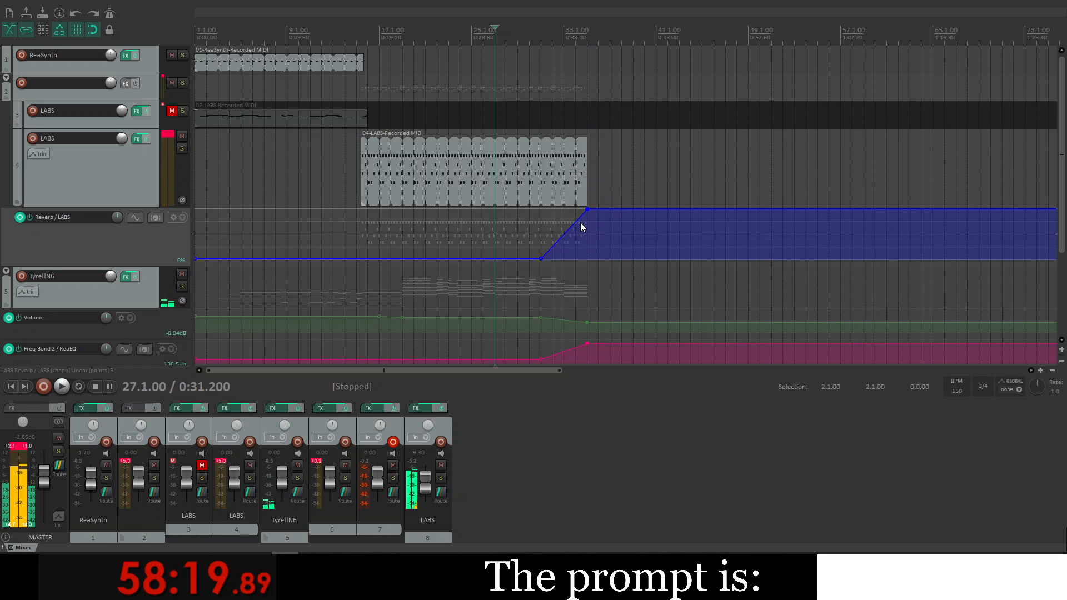
left_click(165, 133)
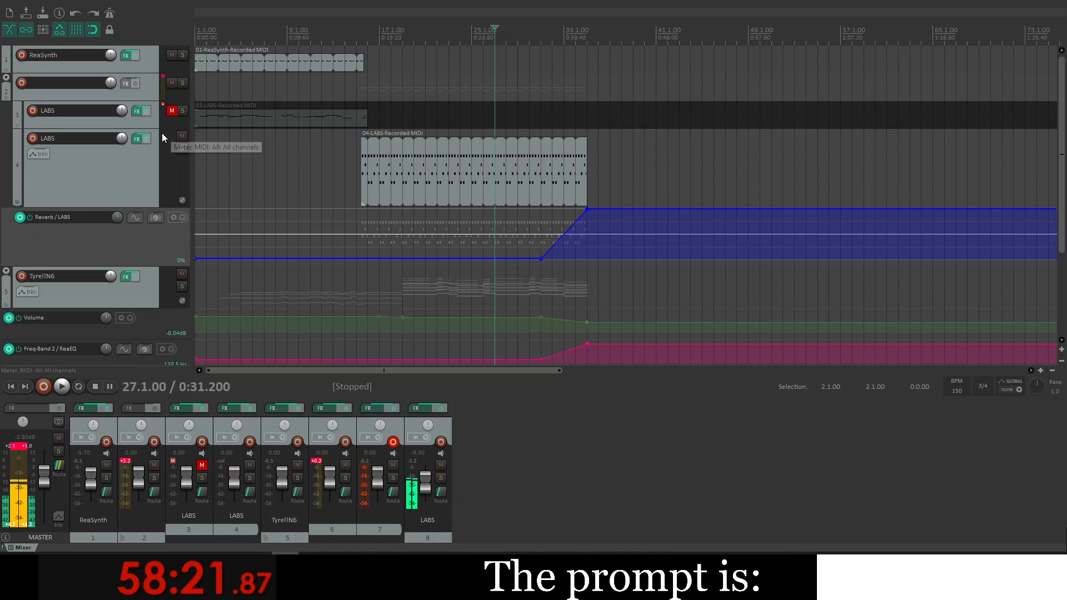
Step: Copy the ReaEQ effect from the TyrellN6 folder track into the effects chain of LABS track 4
left_click(133, 141)
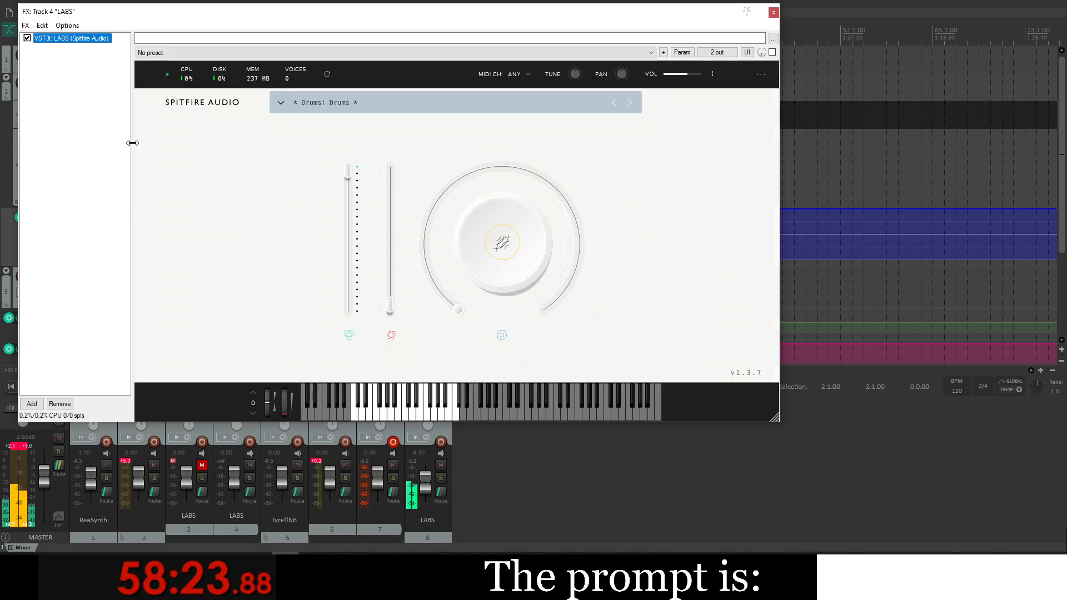
left_click(774, 12)
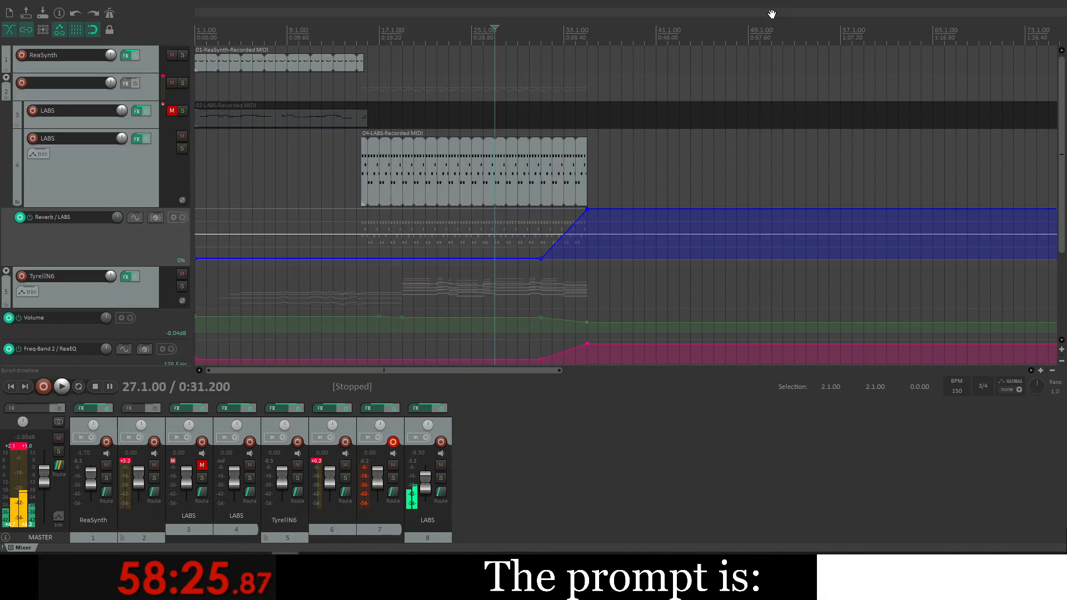
left_click(129, 277)
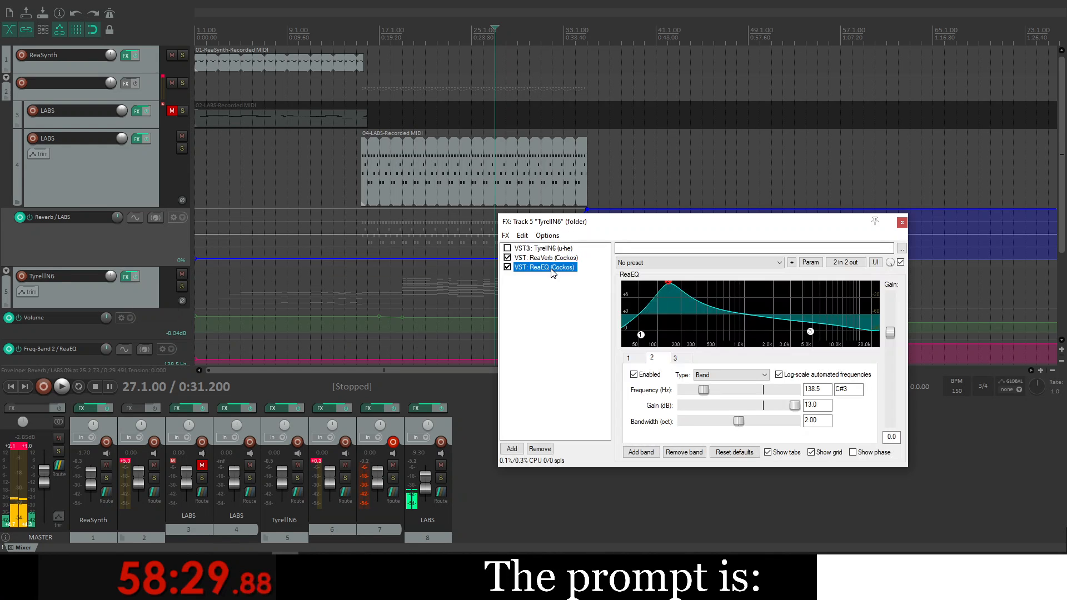
left_click(901, 223)
left_click(136, 139)
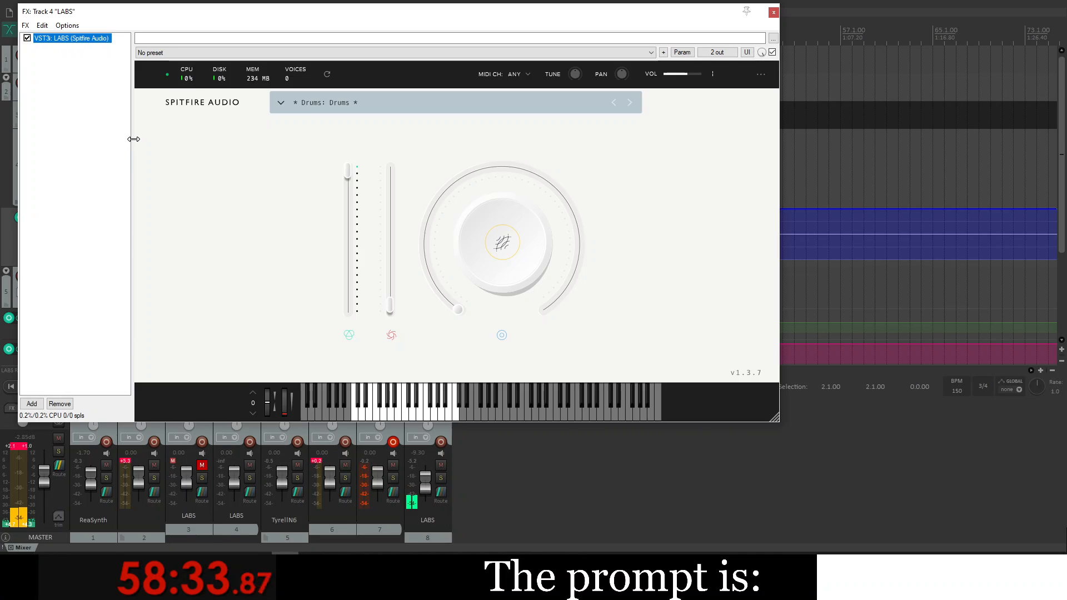
key("ctrl+v")
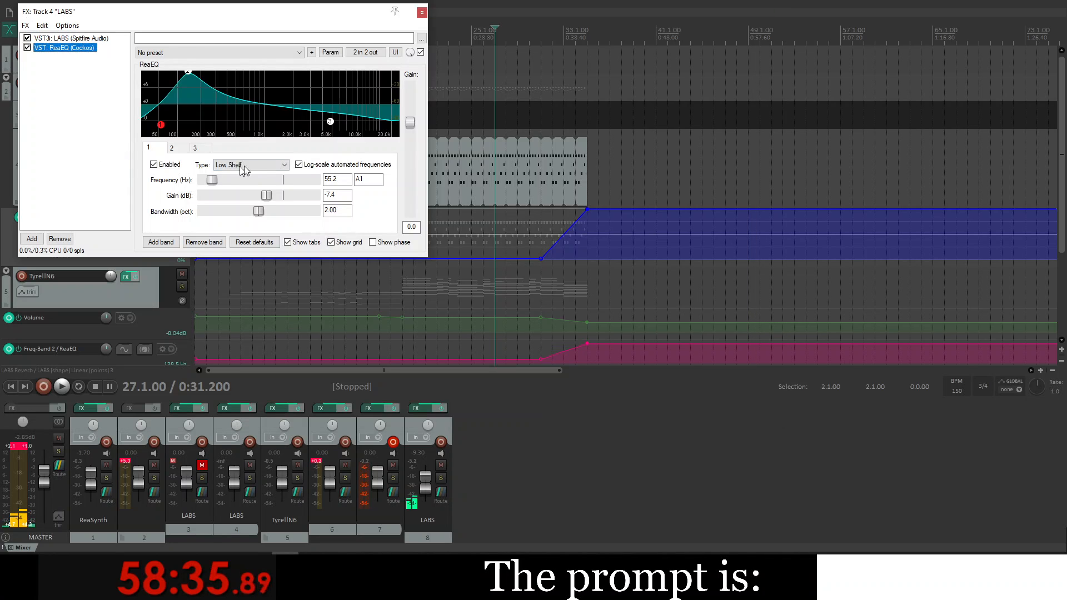
left_click(422, 12)
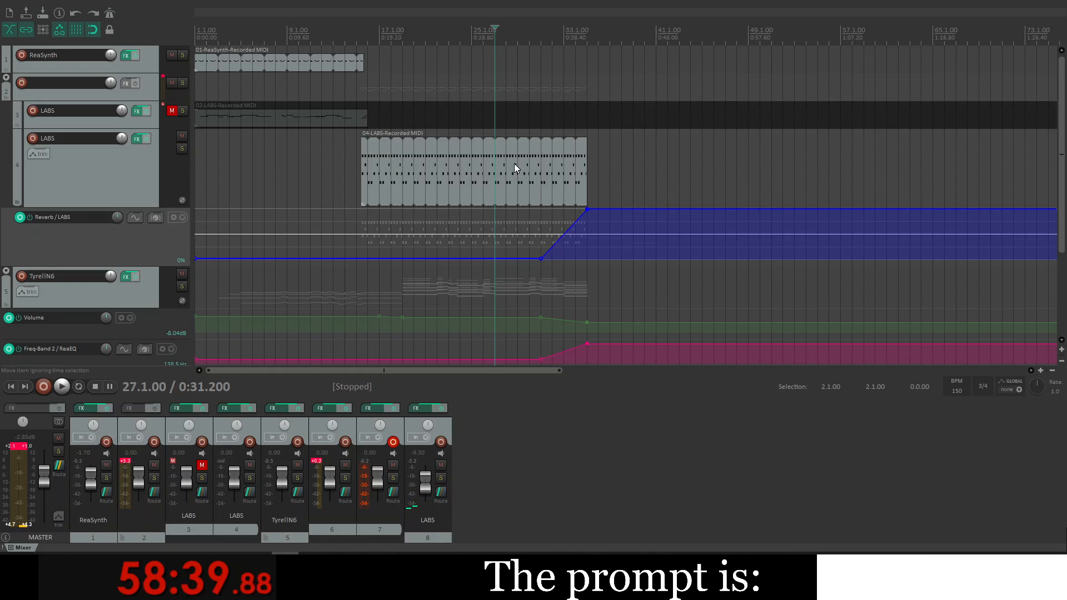
Step: Audition the ending from measure 31 with the added equalizer, stopping after measure 34
left_click(539, 160)
key("space")
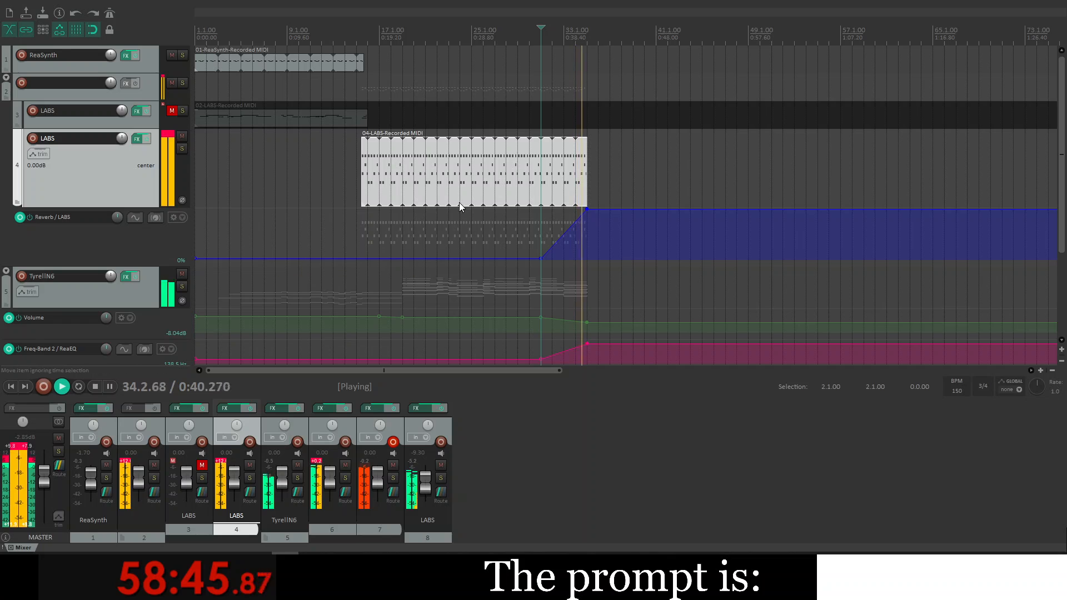
key("space")
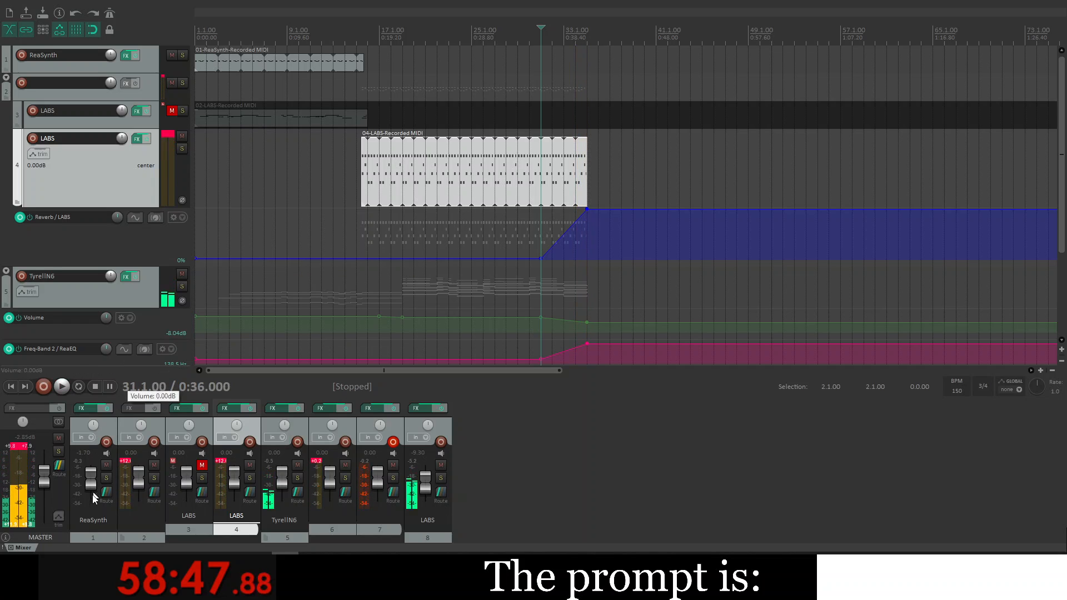
Step: Reset the clipped peak indicators on tracks 2, 4 and the master, and lower the master volume to -8.10 dB
left_click(125, 459)
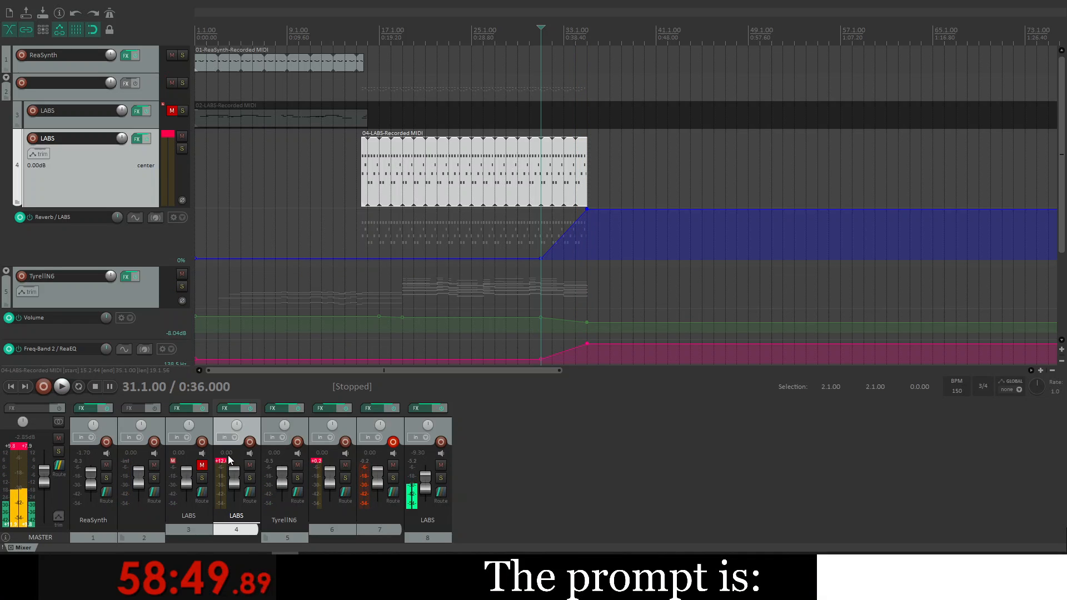
left_click(220, 463)
left_click(333, 465)
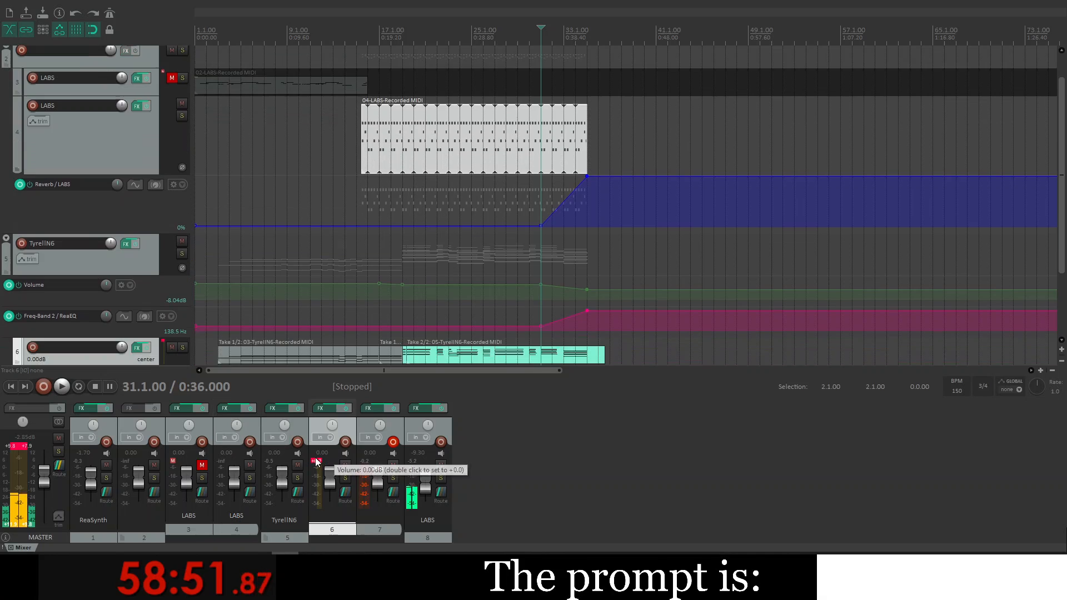
left_click(15, 448)
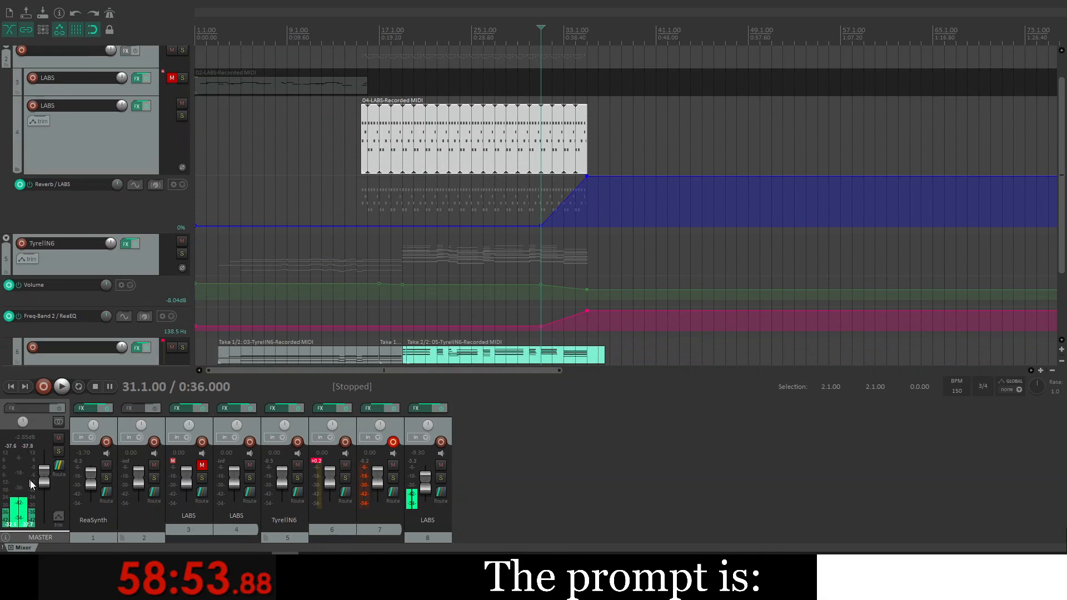
left_click_drag(42, 472, 43, 486)
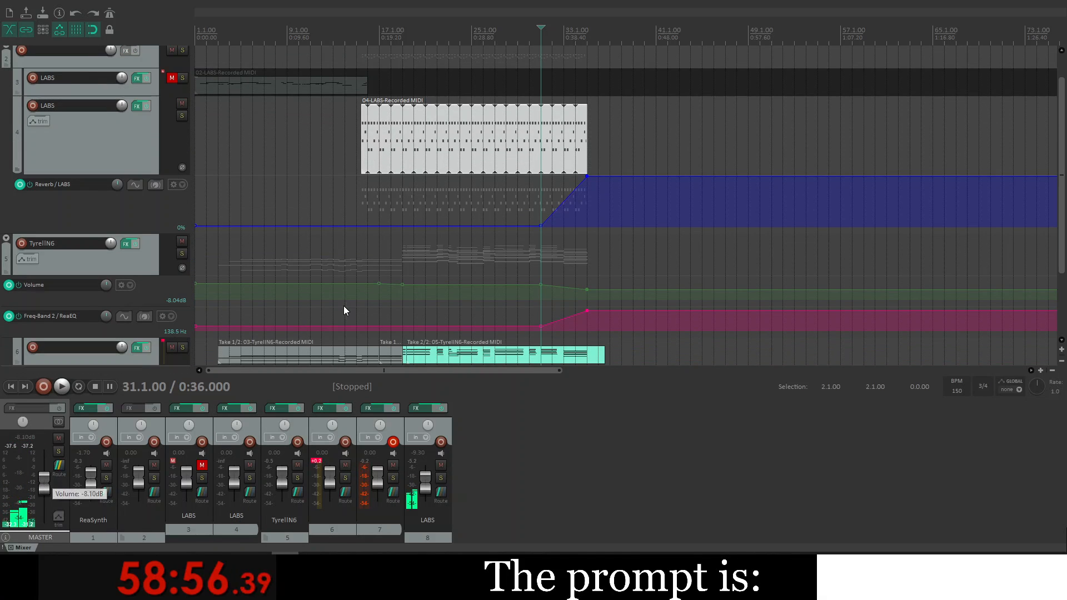
Step: Show track 4's ReaEQ Freq-Band 2 envelope and ramp it upward from measure 31 to about 6.8 kHz at measure 35
left_click(139, 106)
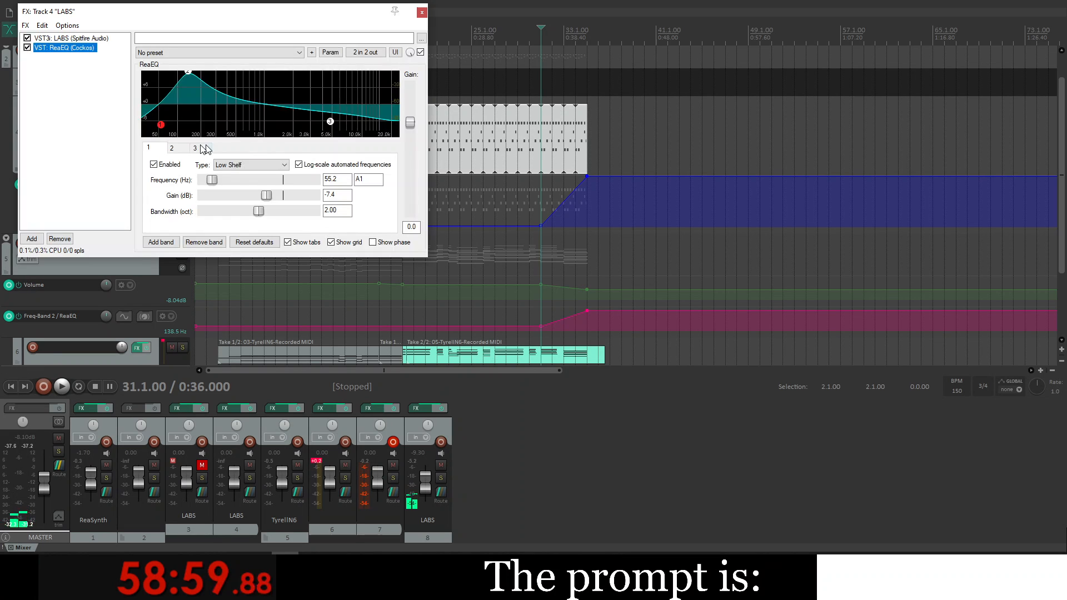
left_click(422, 12)
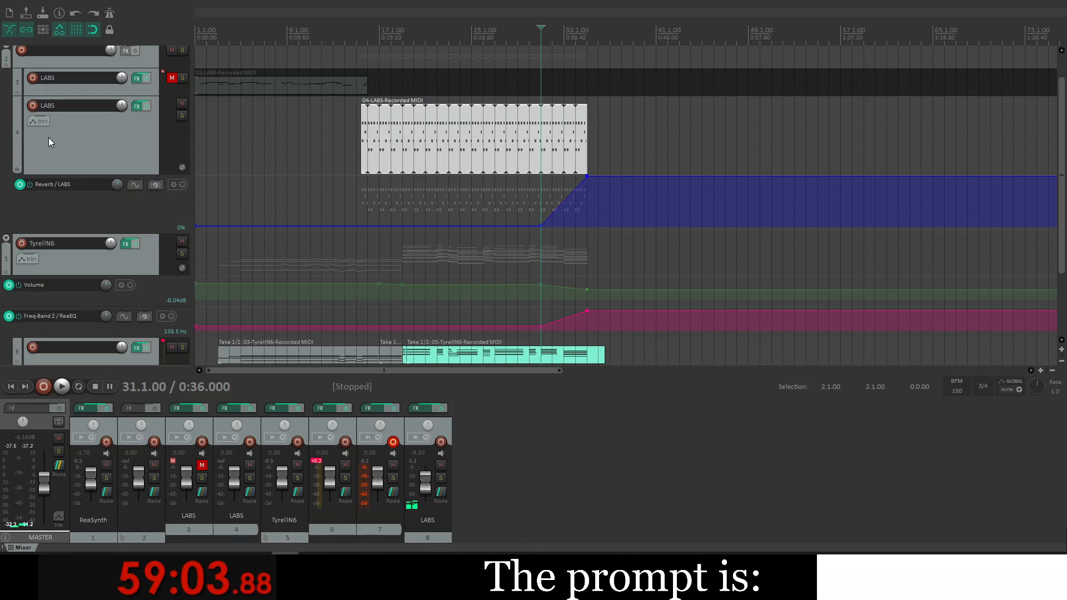
left_click(31, 119)
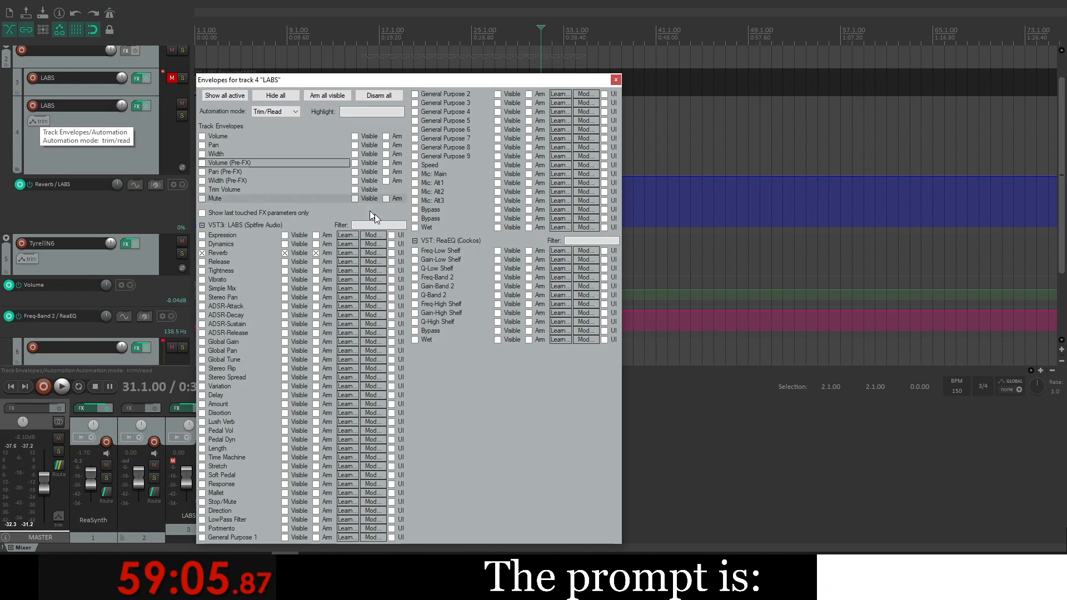
left_click(416, 278)
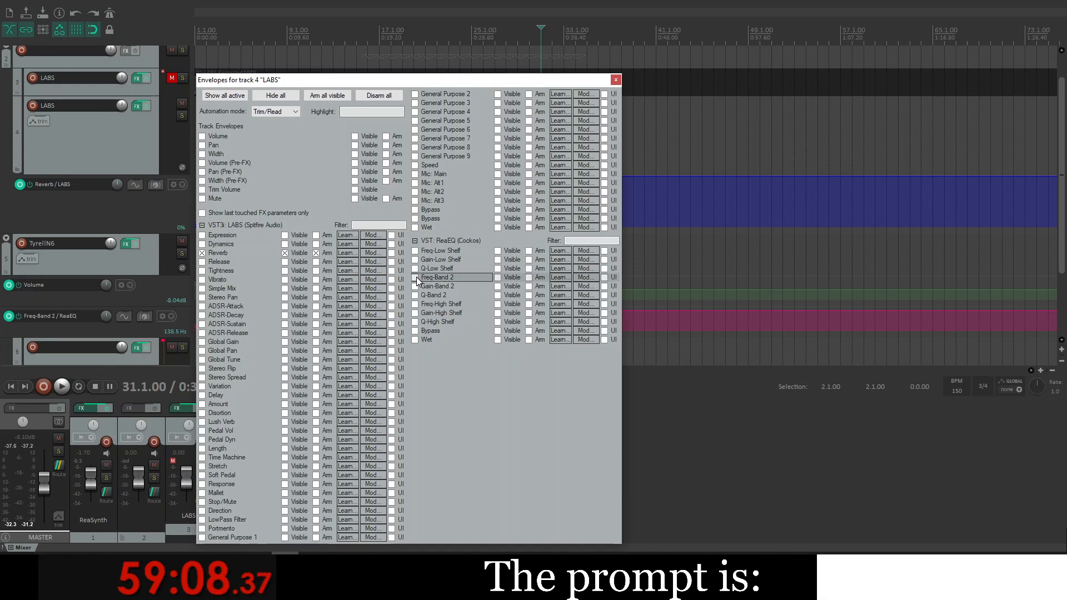
left_click(615, 80)
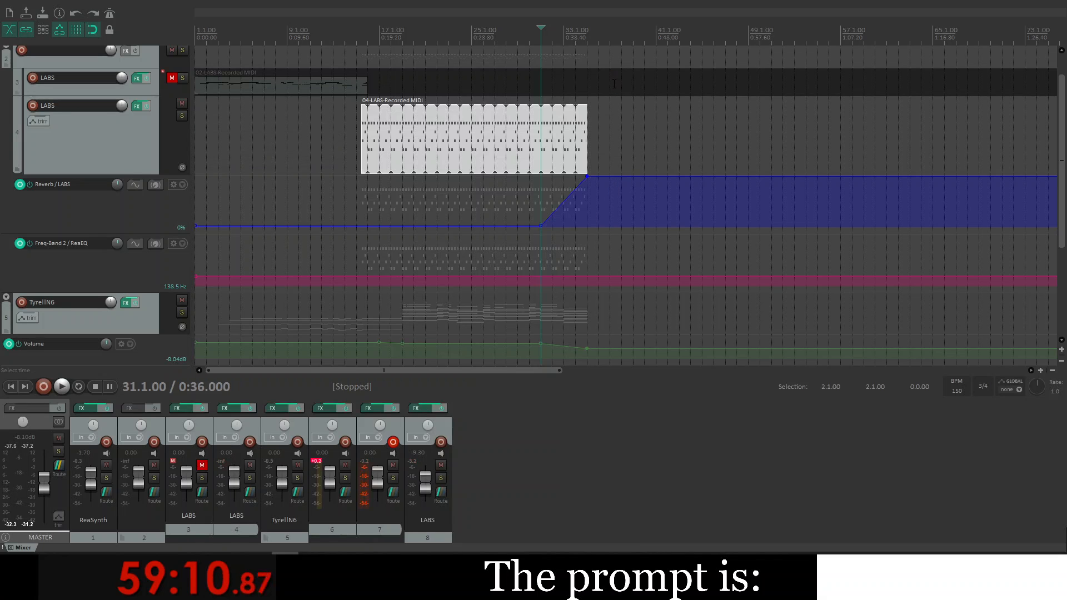
left_click(541, 276)
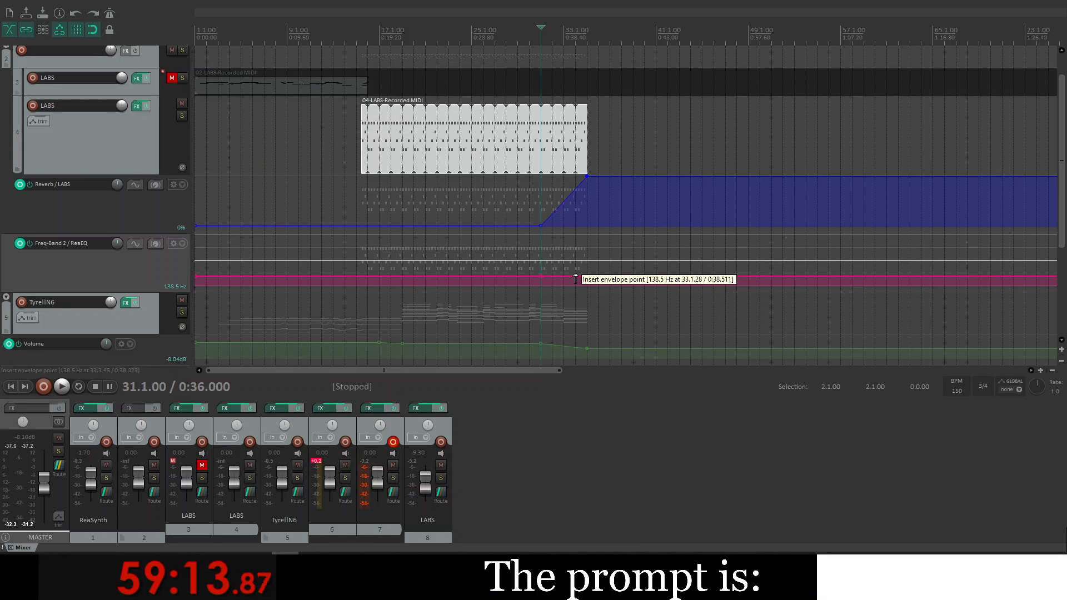
left_click_drag(587, 275, 590, 207)
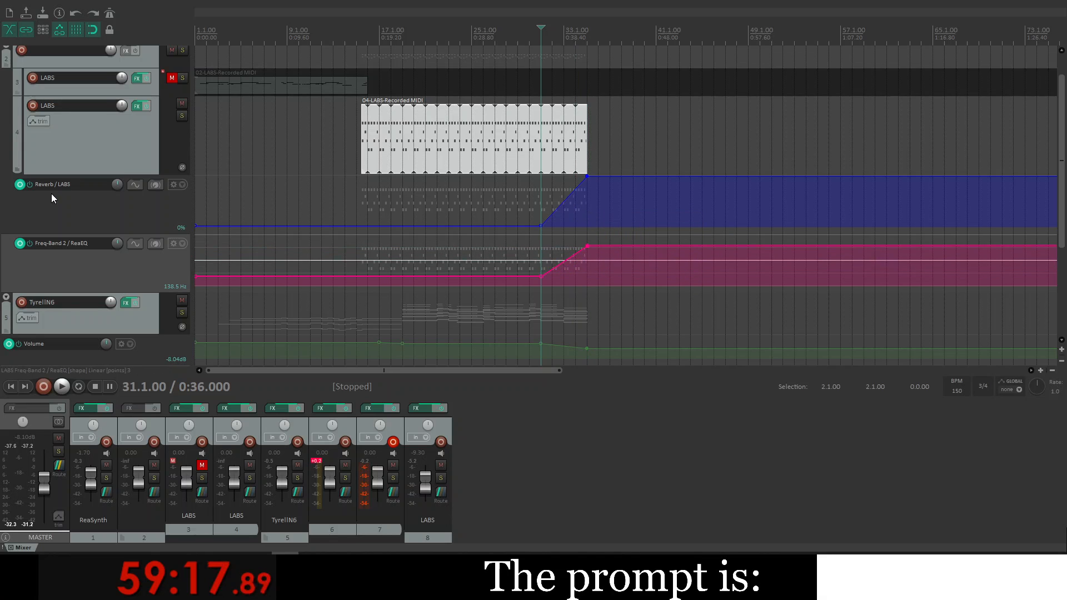
Step: Show track 4's LABS Expression envelope and ramp it downward from measure 31 to 42% at measure 35
left_click(36, 120)
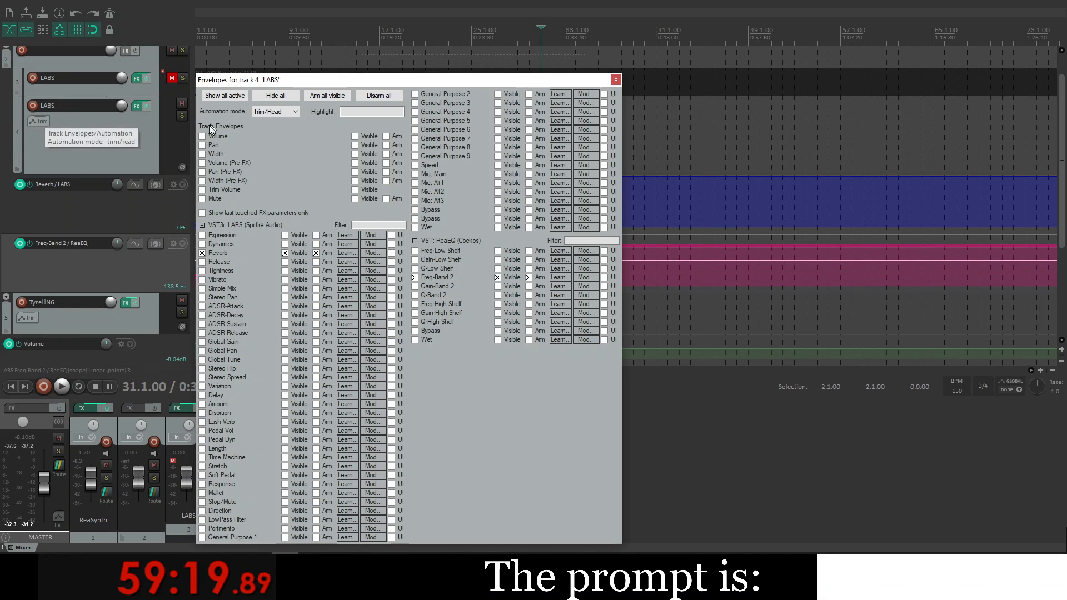
left_click(203, 235)
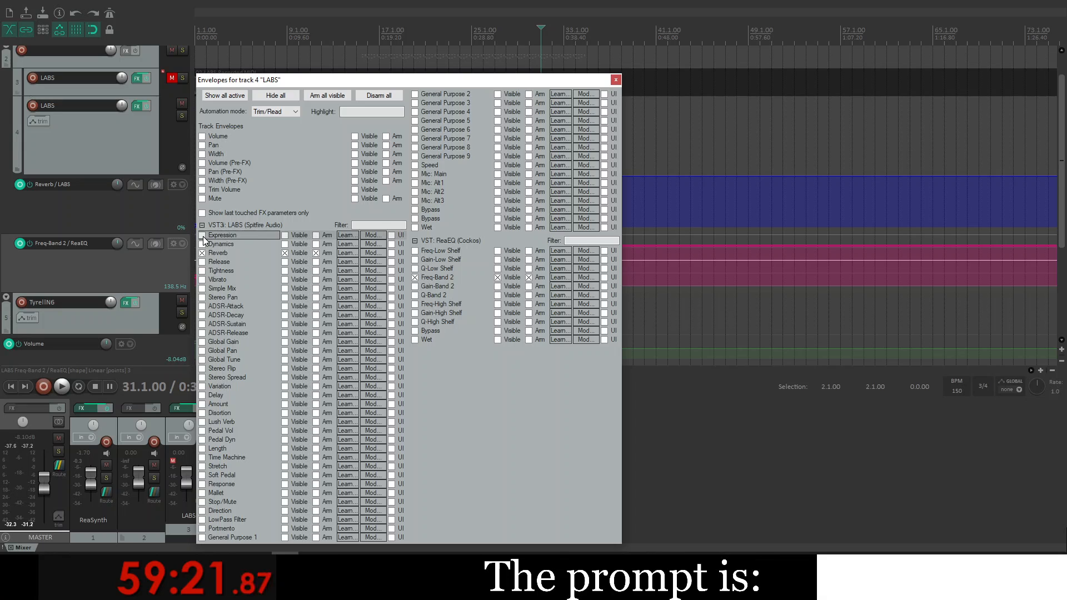
left_click(615, 80)
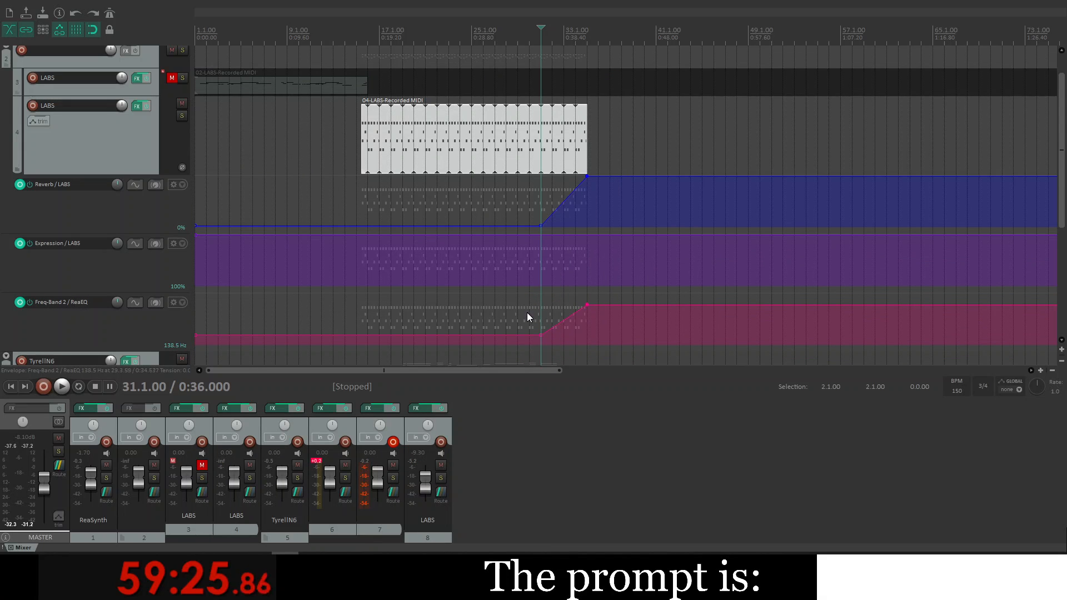
left_click(543, 236)
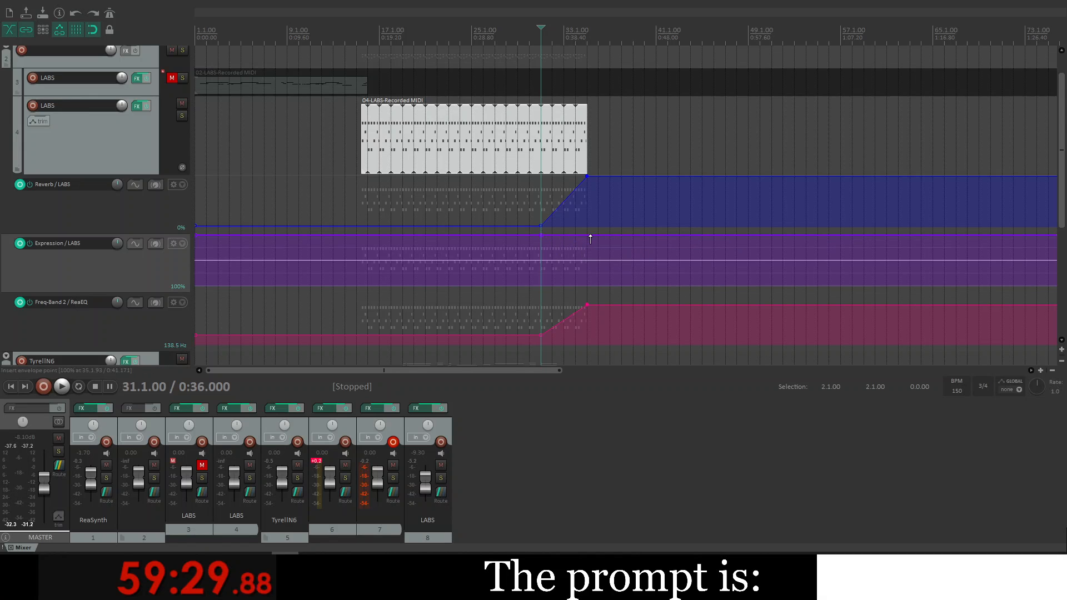
left_click(590, 277)
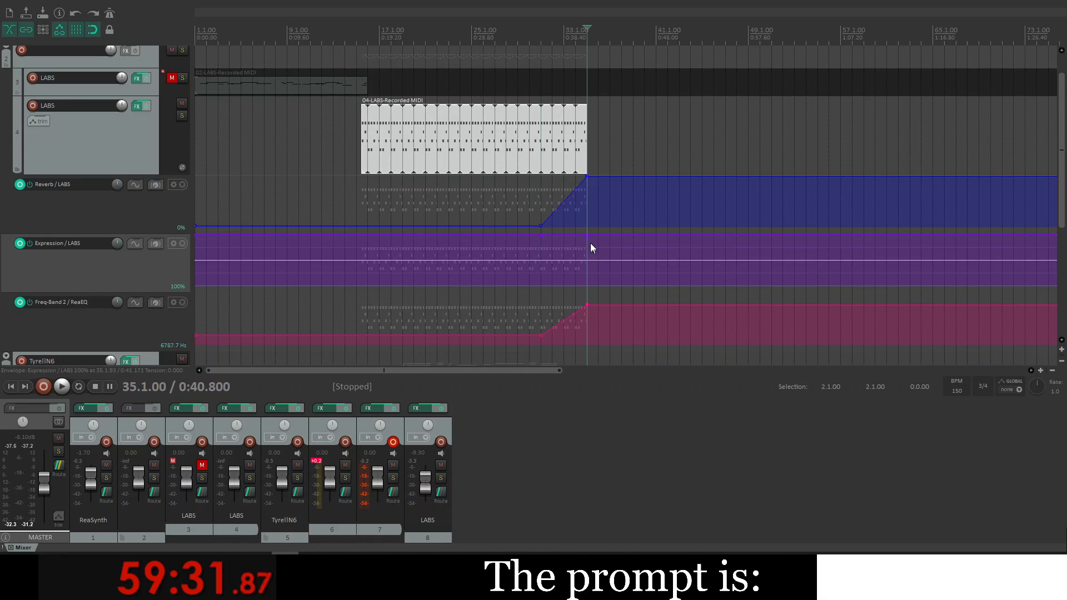
left_click_drag(588, 235, 583, 328)
left_click_drag(576, 276, 586, 251)
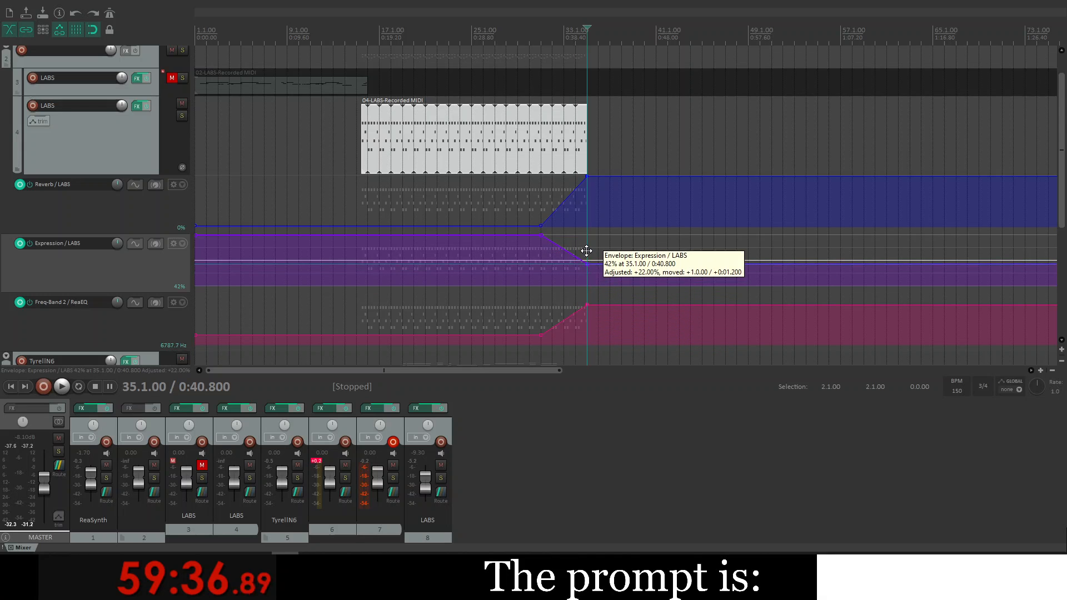
Step: Audition the ending from measure 30 with the new automation, stopping past measure 37
left_click(525, 35)
key("space")
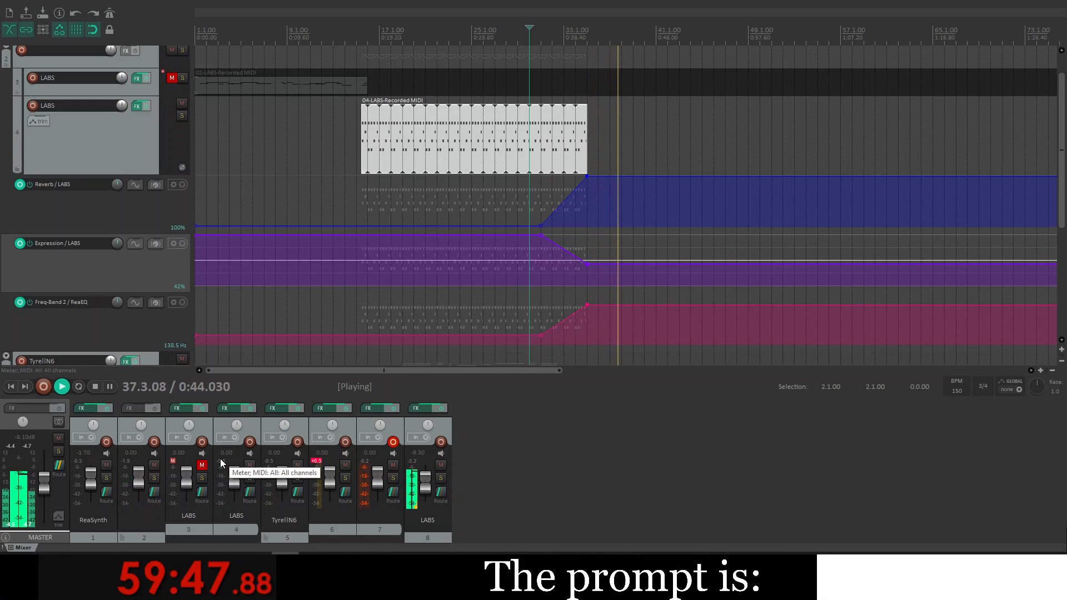
key("space")
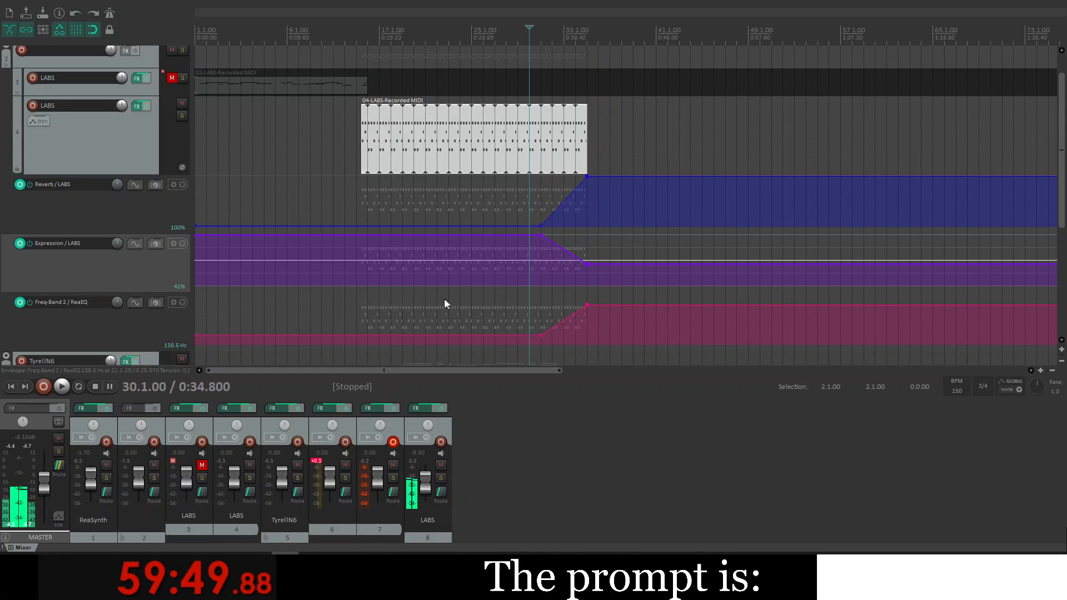
Step: Fit all eight tracks in the arrangement view and listen from the project start until past measure 42
scroll(705, 287, "down", 2)
scroll(705, 287, "up", 4)
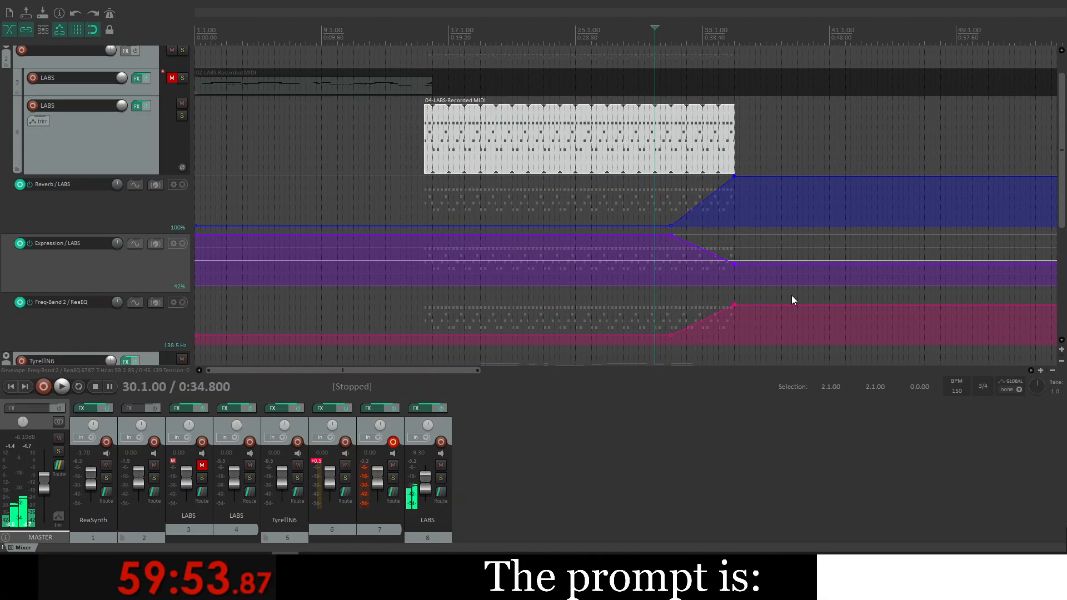
scroll(793, 300, "down", 5)
scroll(793, 300, "up", 4)
scroll(638, 234, "down", 1)
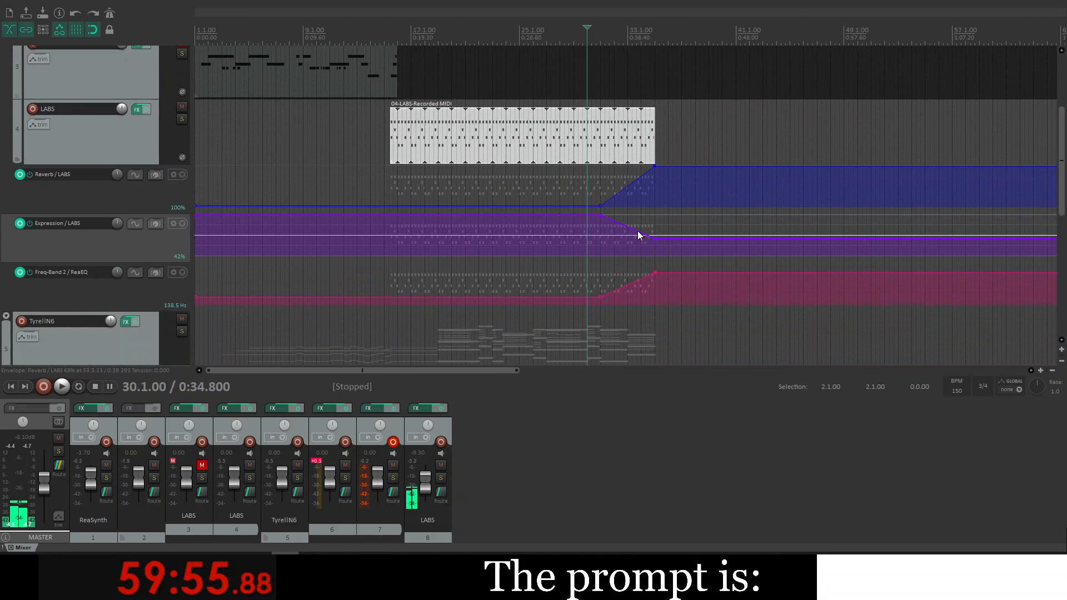
scroll(638, 233, "down", 3)
scroll(660, 190, "up", 1)
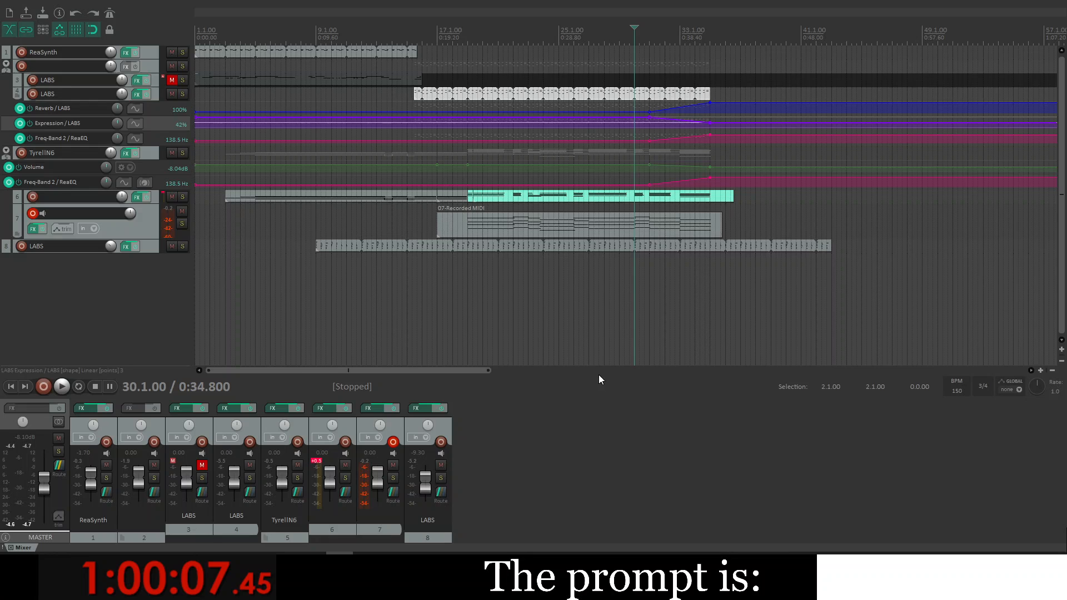
left_click(10, 385)
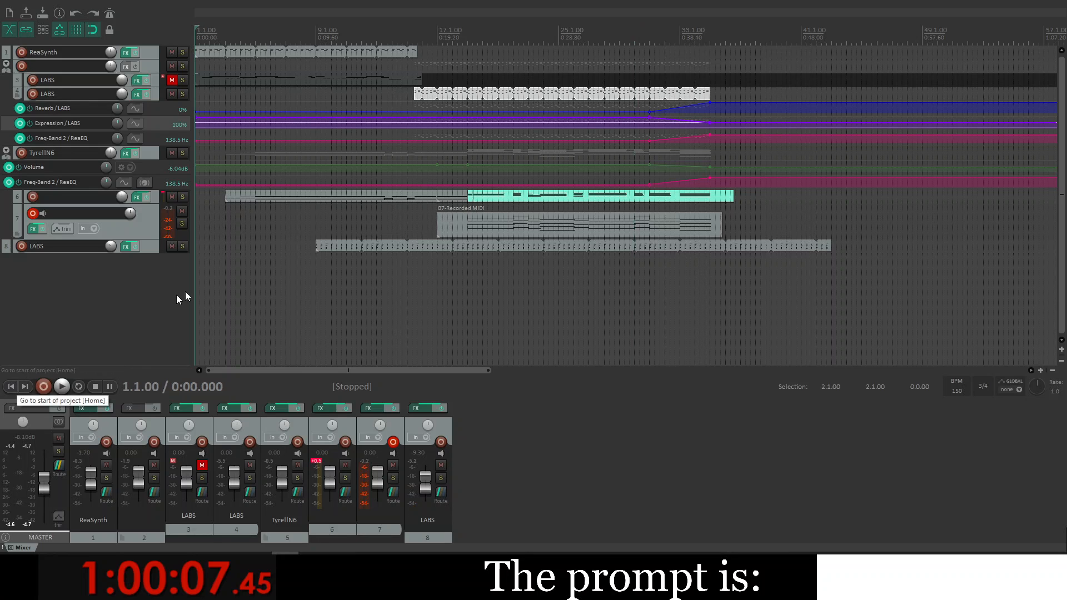
key("space")
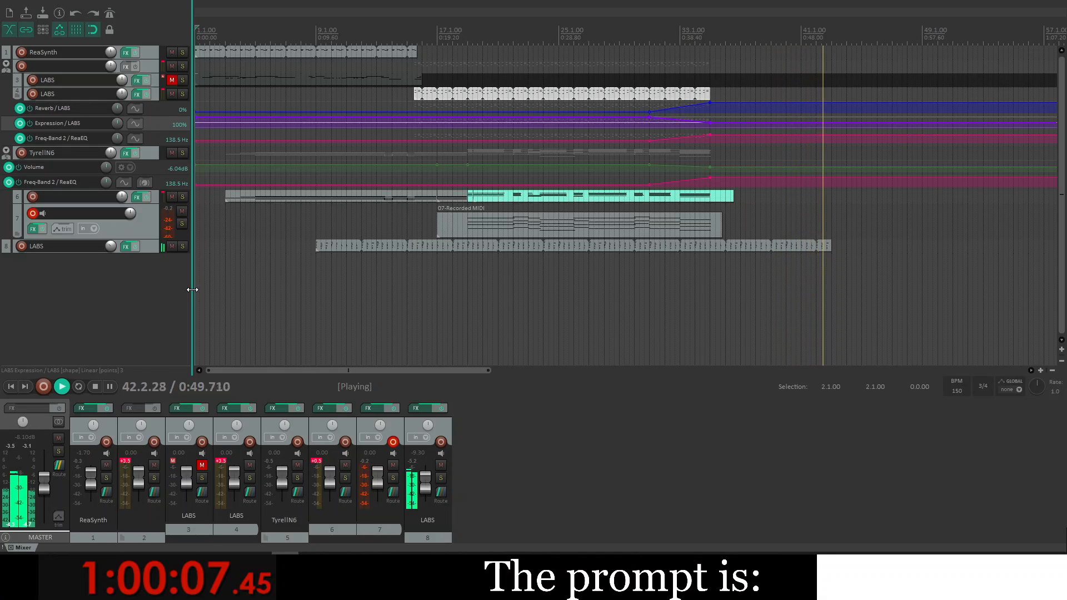
key("space")
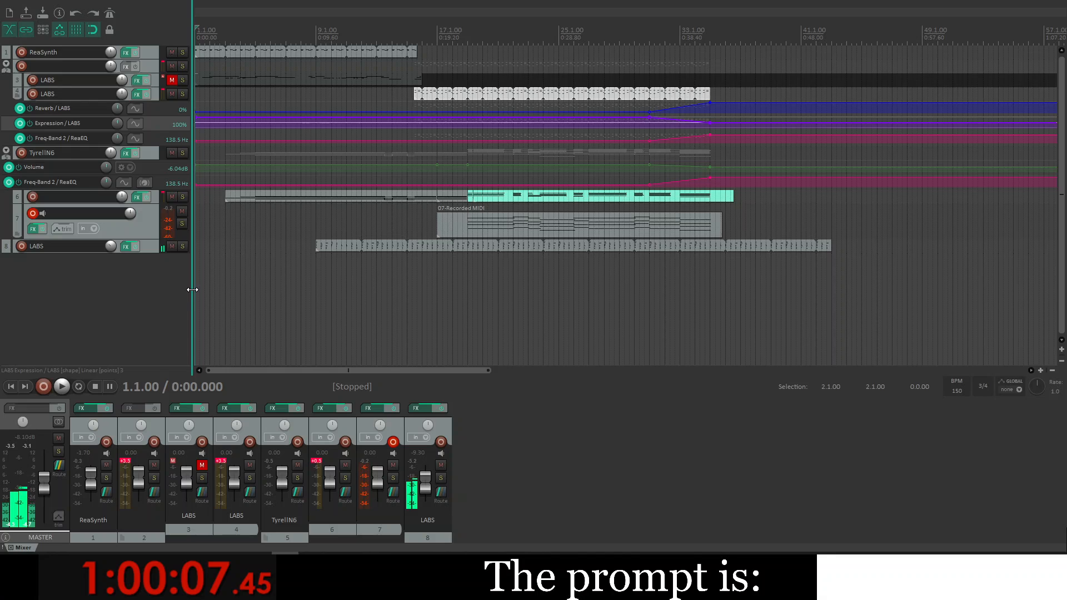